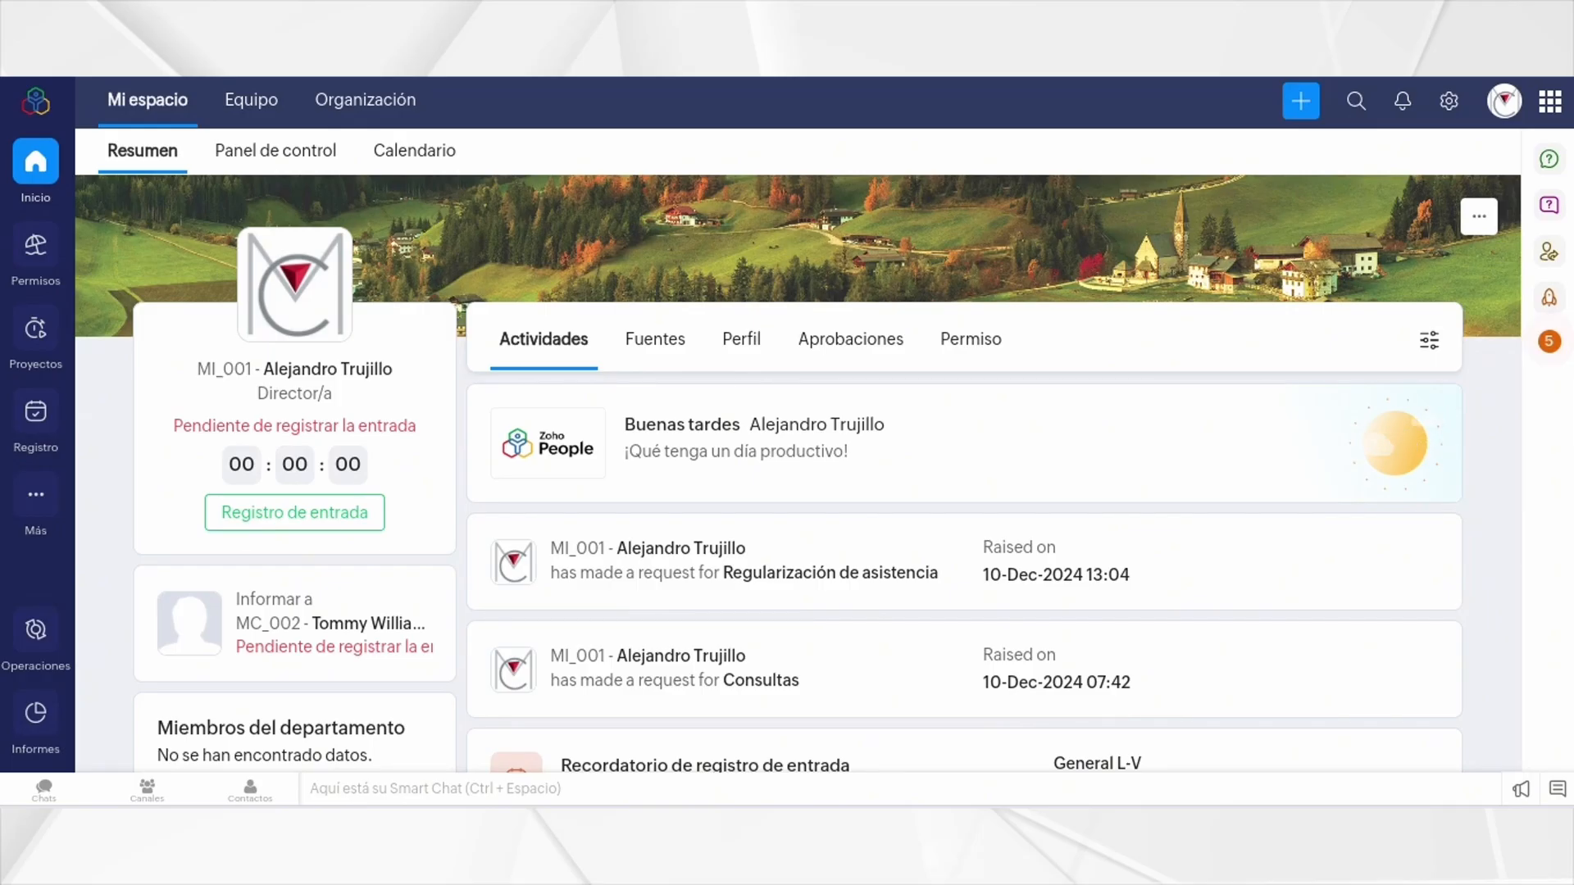
# Step: Open the Permisos Directiva list in the Permisos service settings
pyautogui.click(1450, 102)
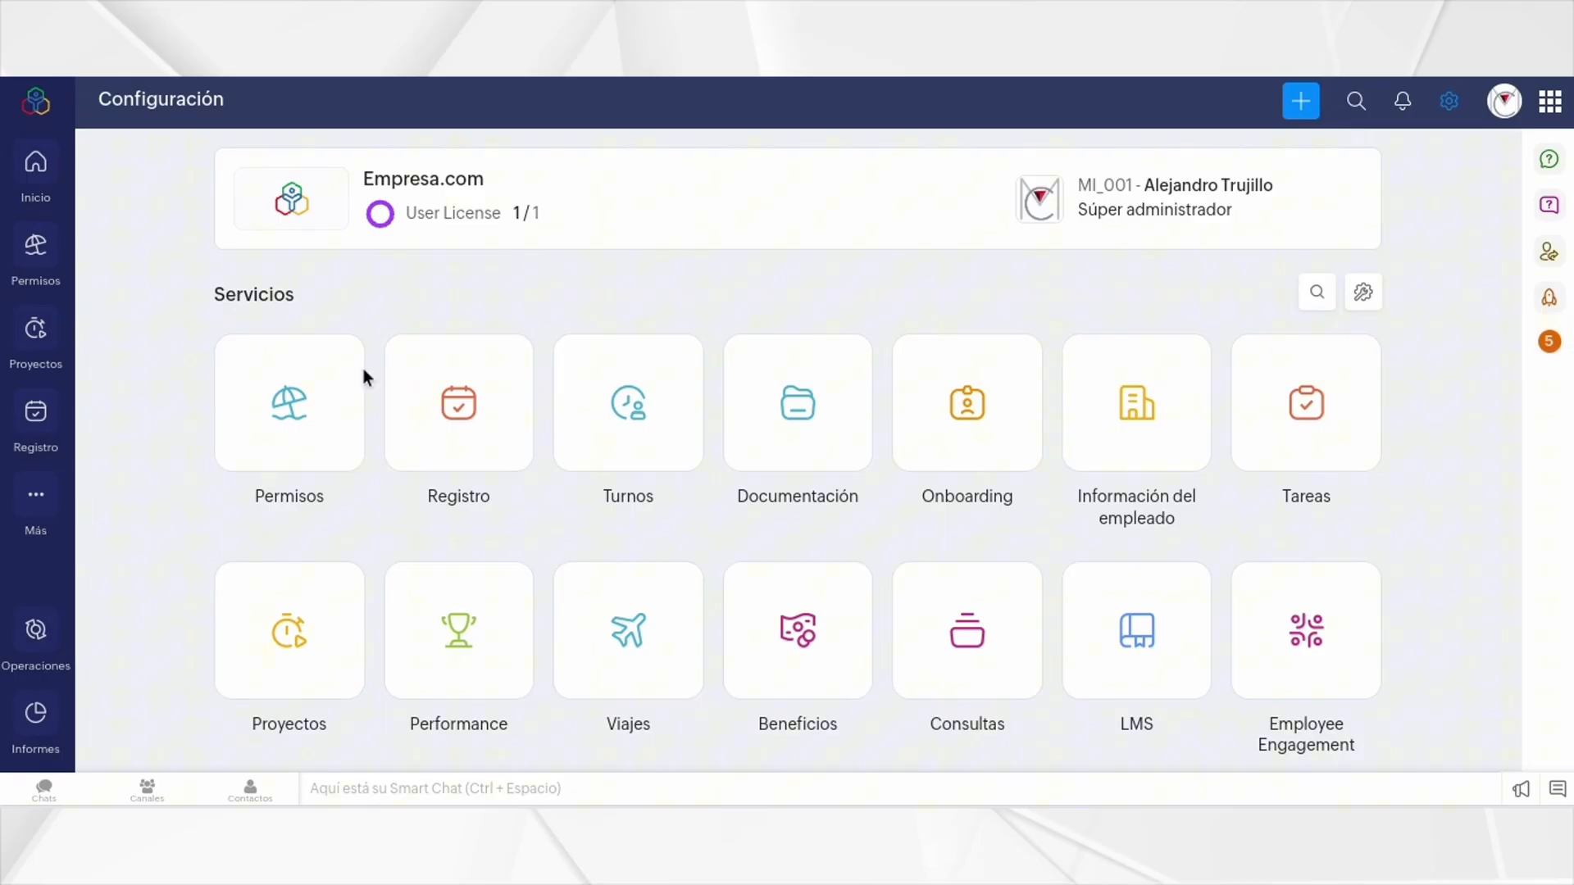
pyautogui.click(334, 431)
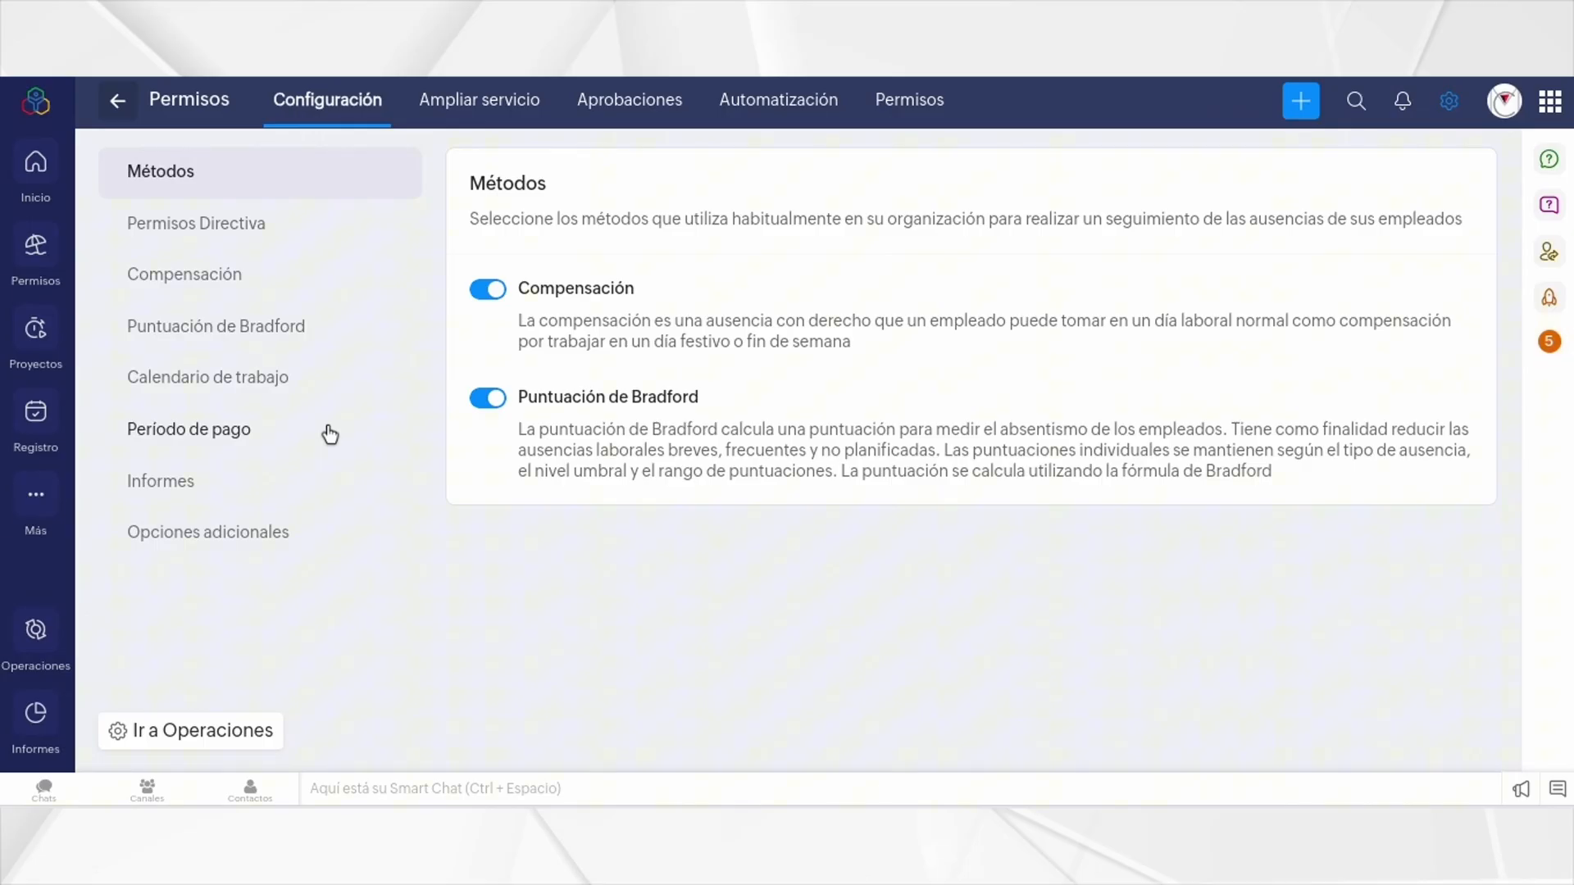
pyautogui.click(267, 238)
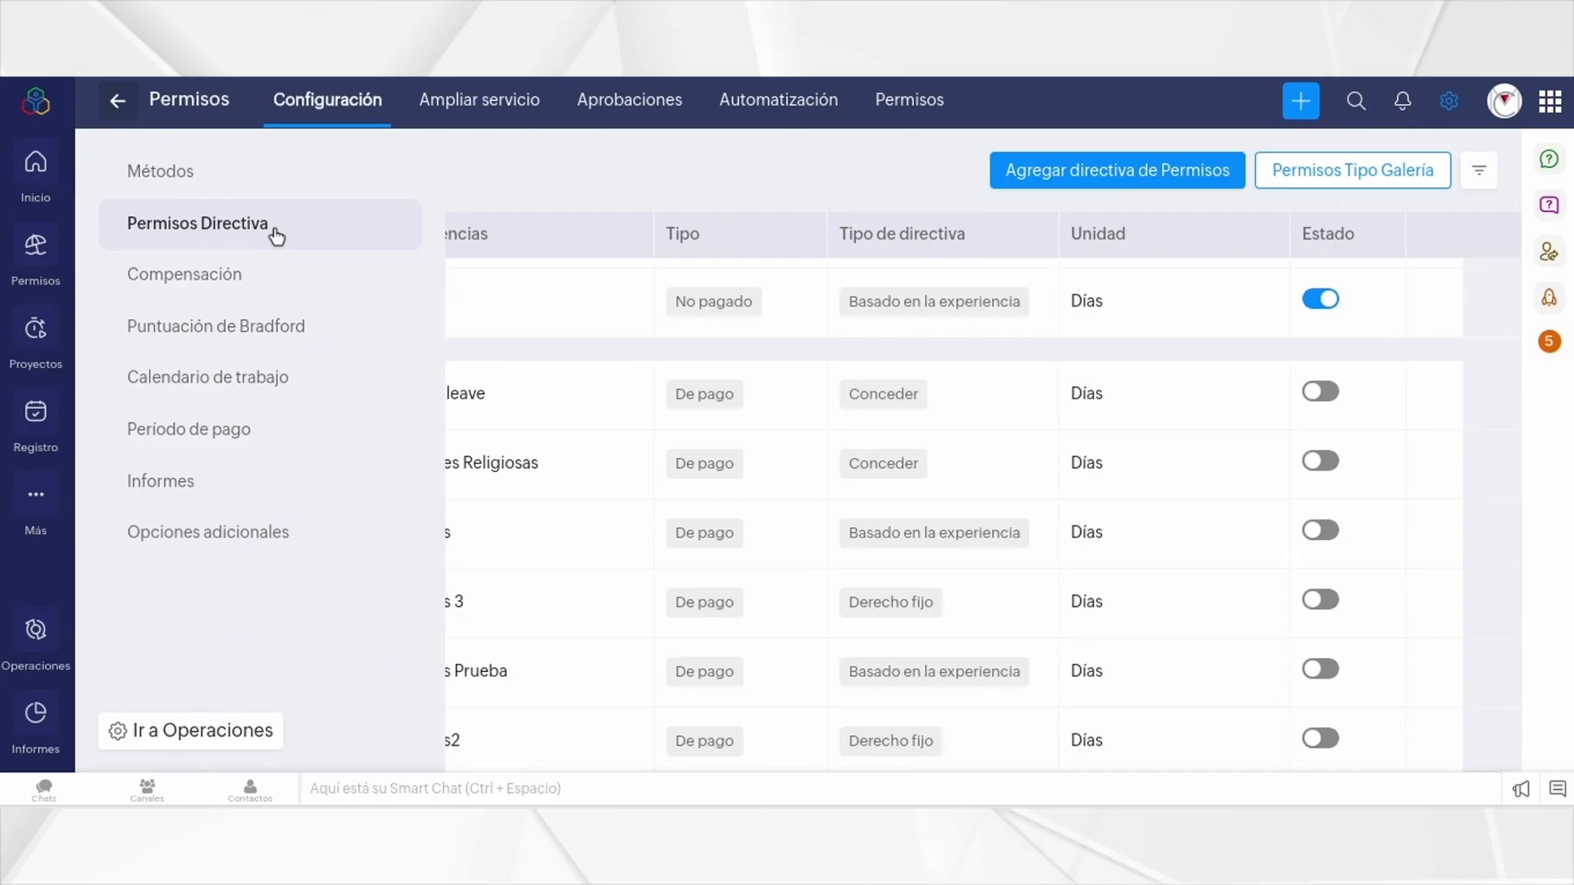
pyautogui.scroll(1, 632, 394)
pyautogui.moveTo(697, 767); pyautogui.dragTo(359, 730)
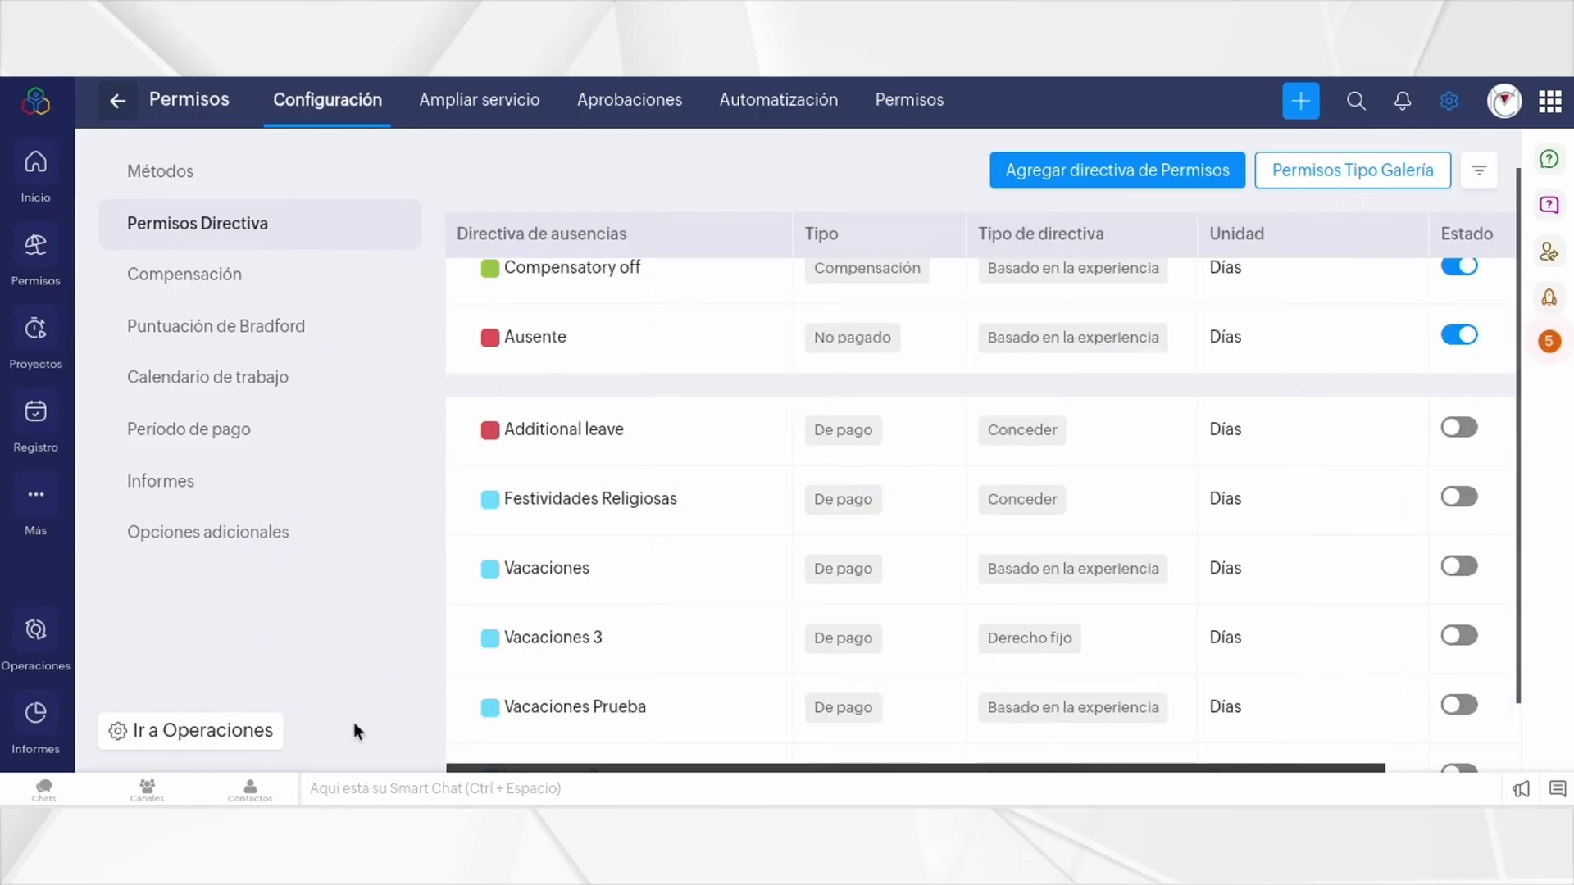
pyautogui.scroll(1, 692, 375)
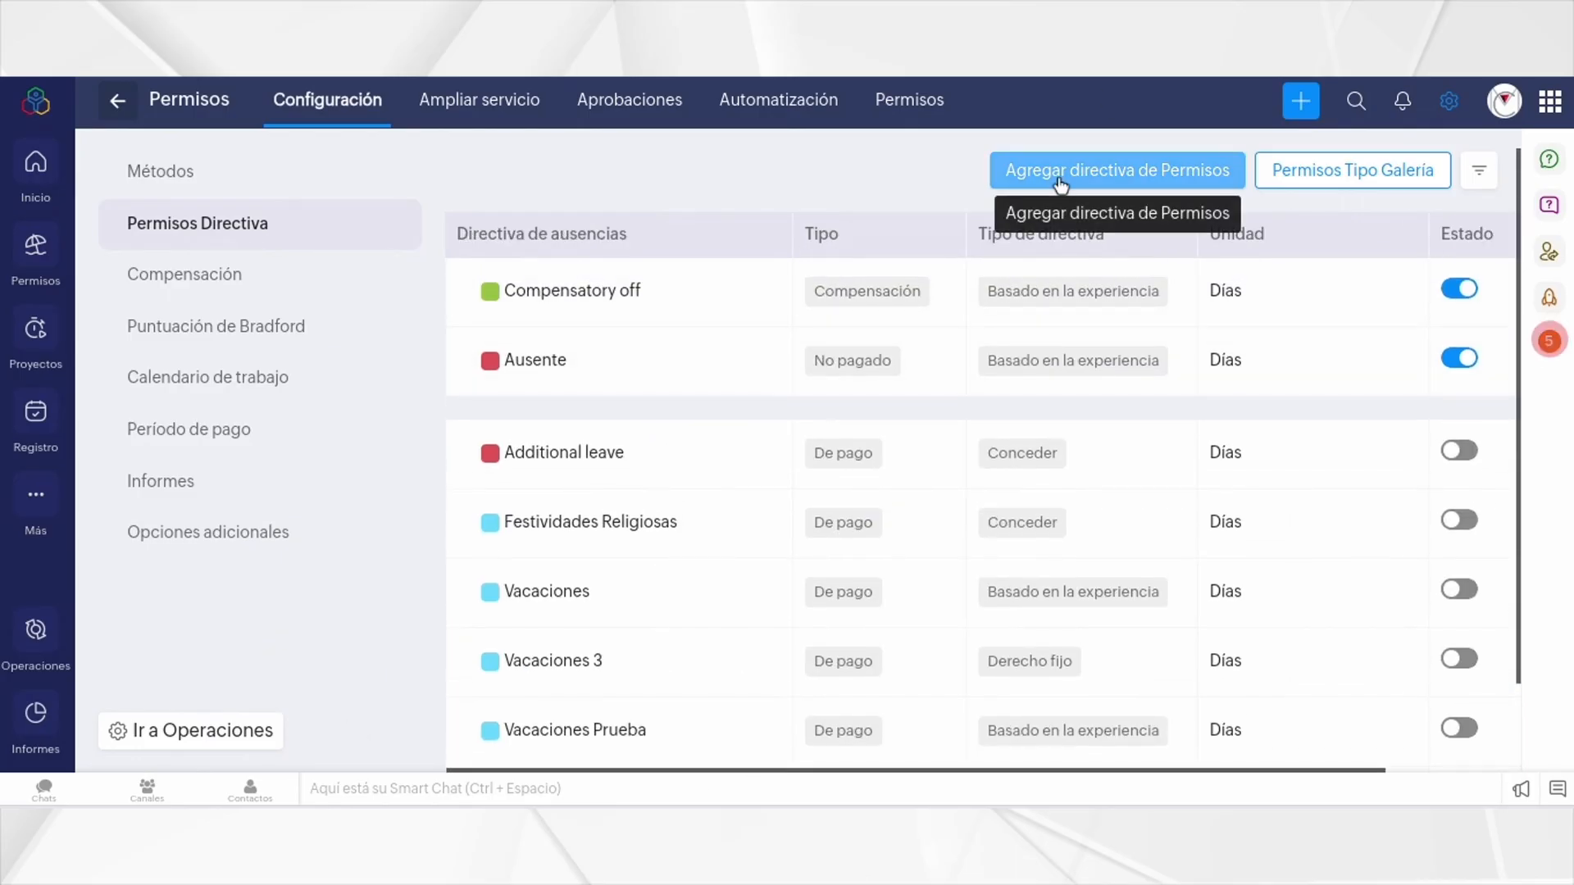
# Step: Start a new Derecho fijo leave policy with the name "Vacaciones prueba 1" and the code VB
pyautogui.click(1061, 182)
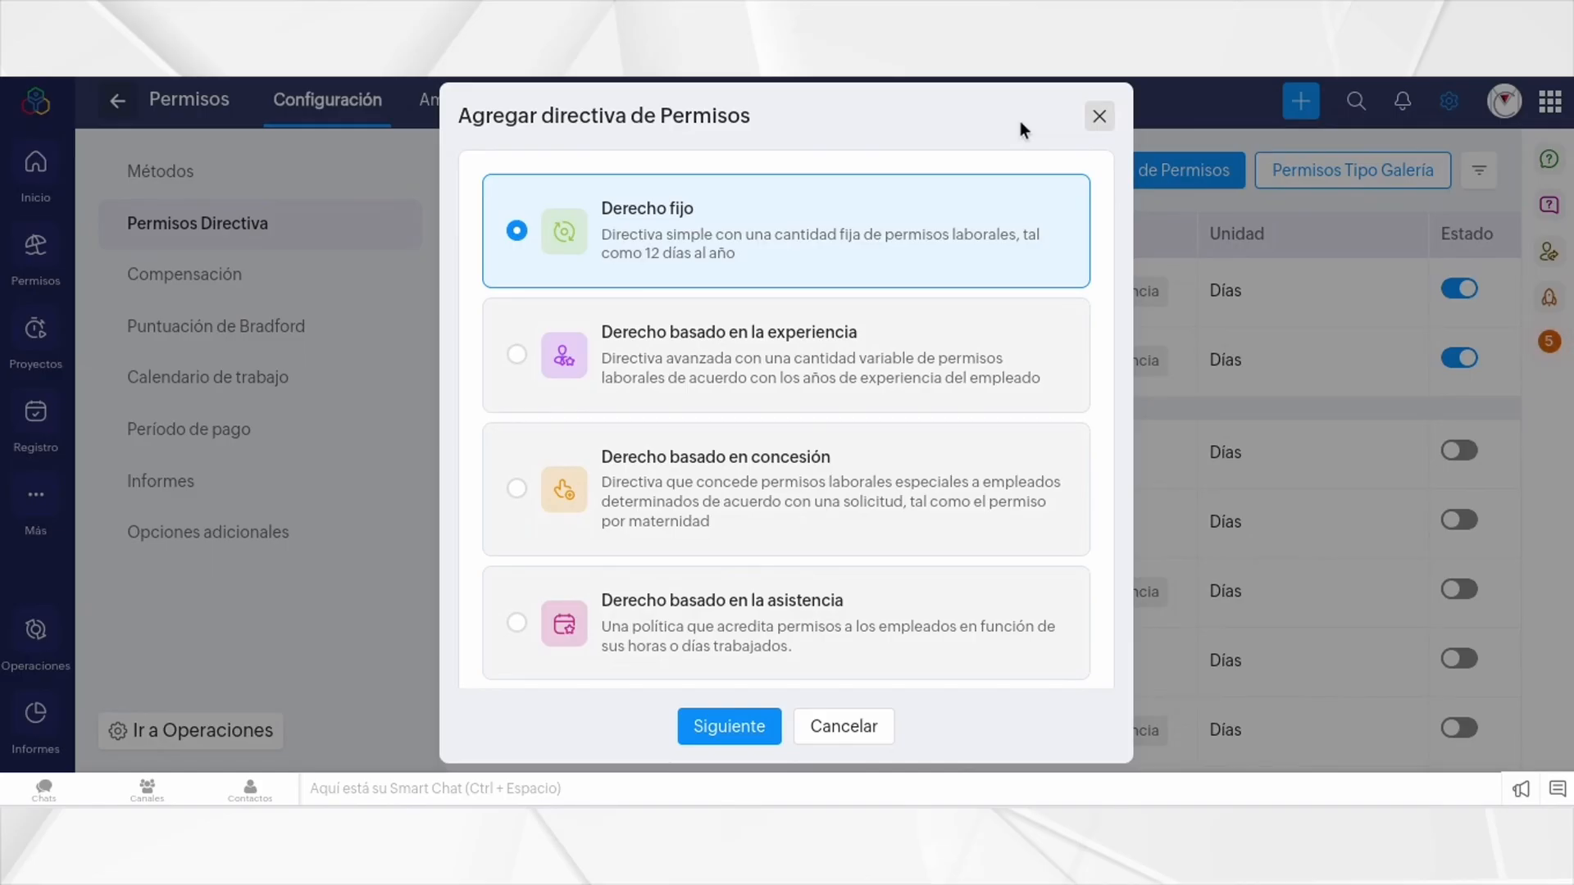
pyautogui.click(737, 736)
pyautogui.click(555, 358)
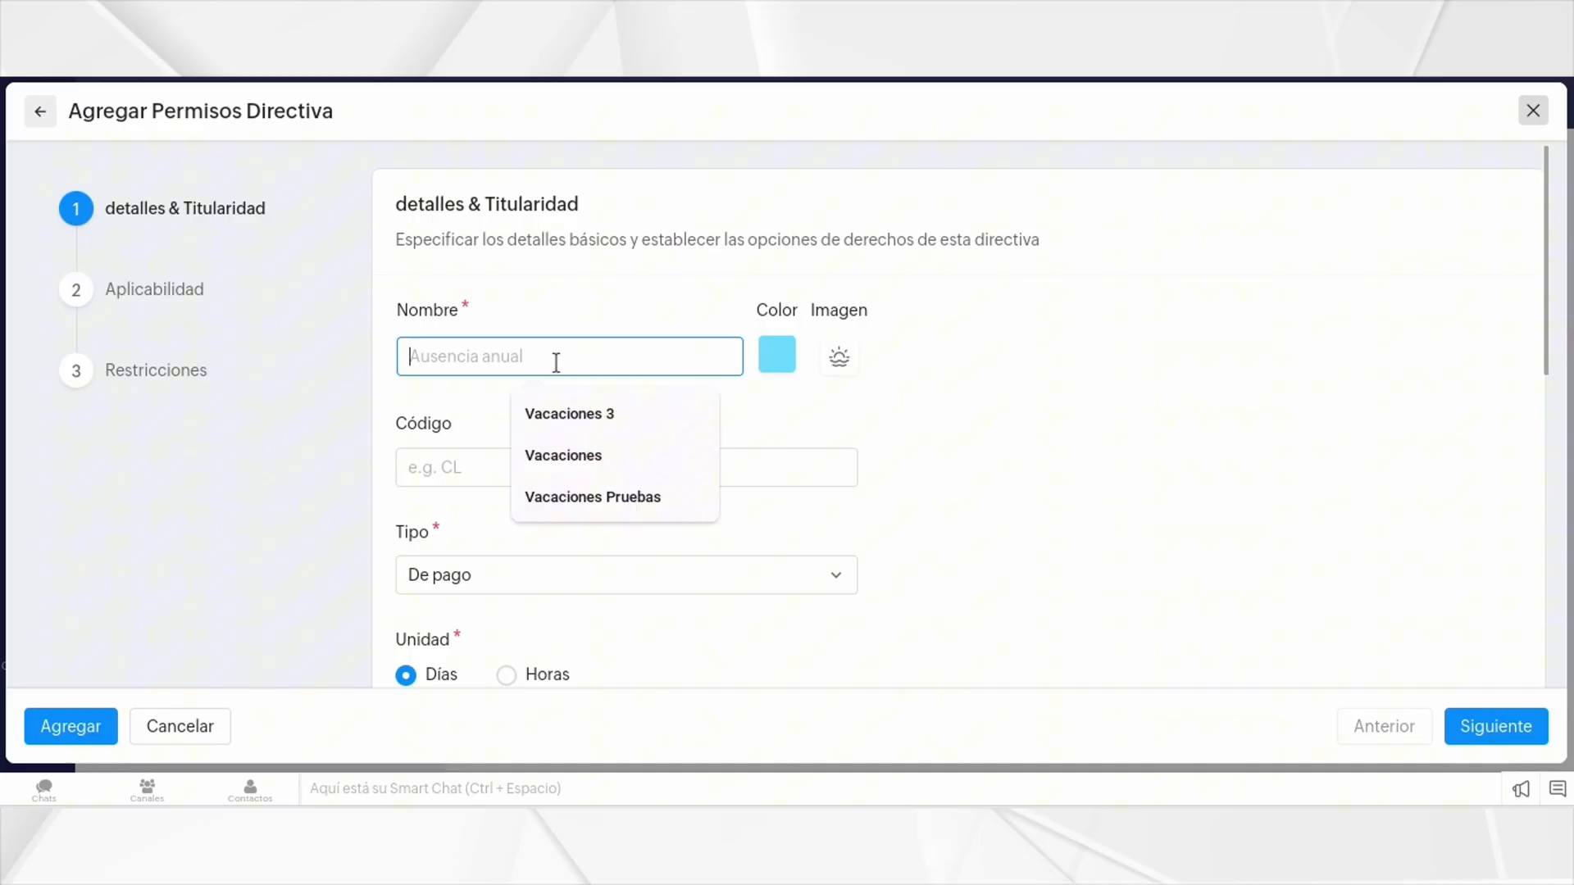
pyautogui.write('V')
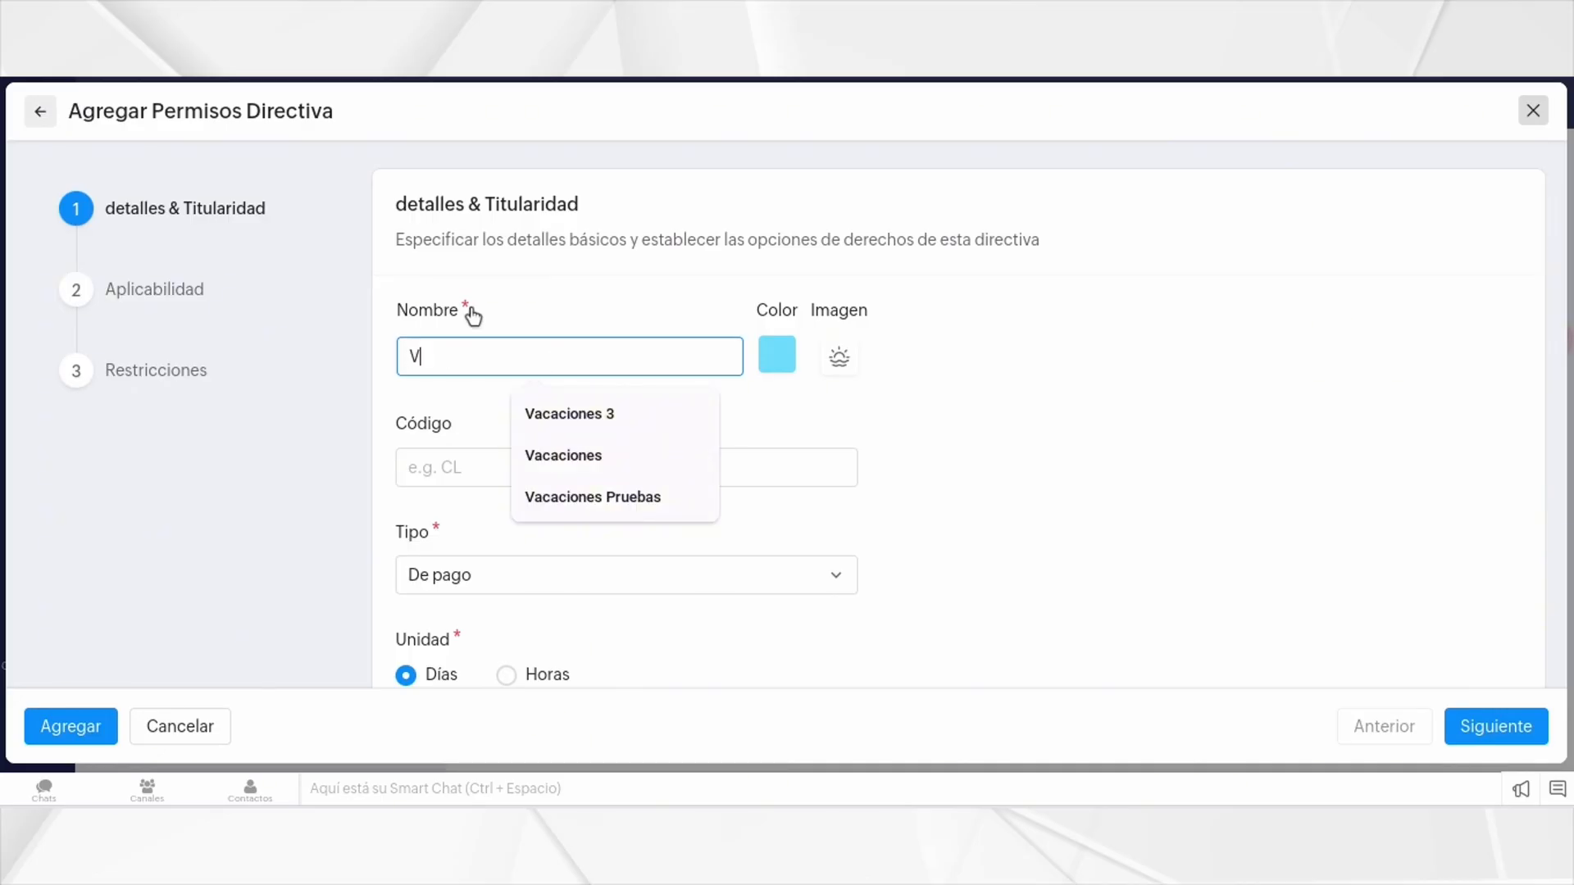
pyautogui.write('acaciones prueba 1')
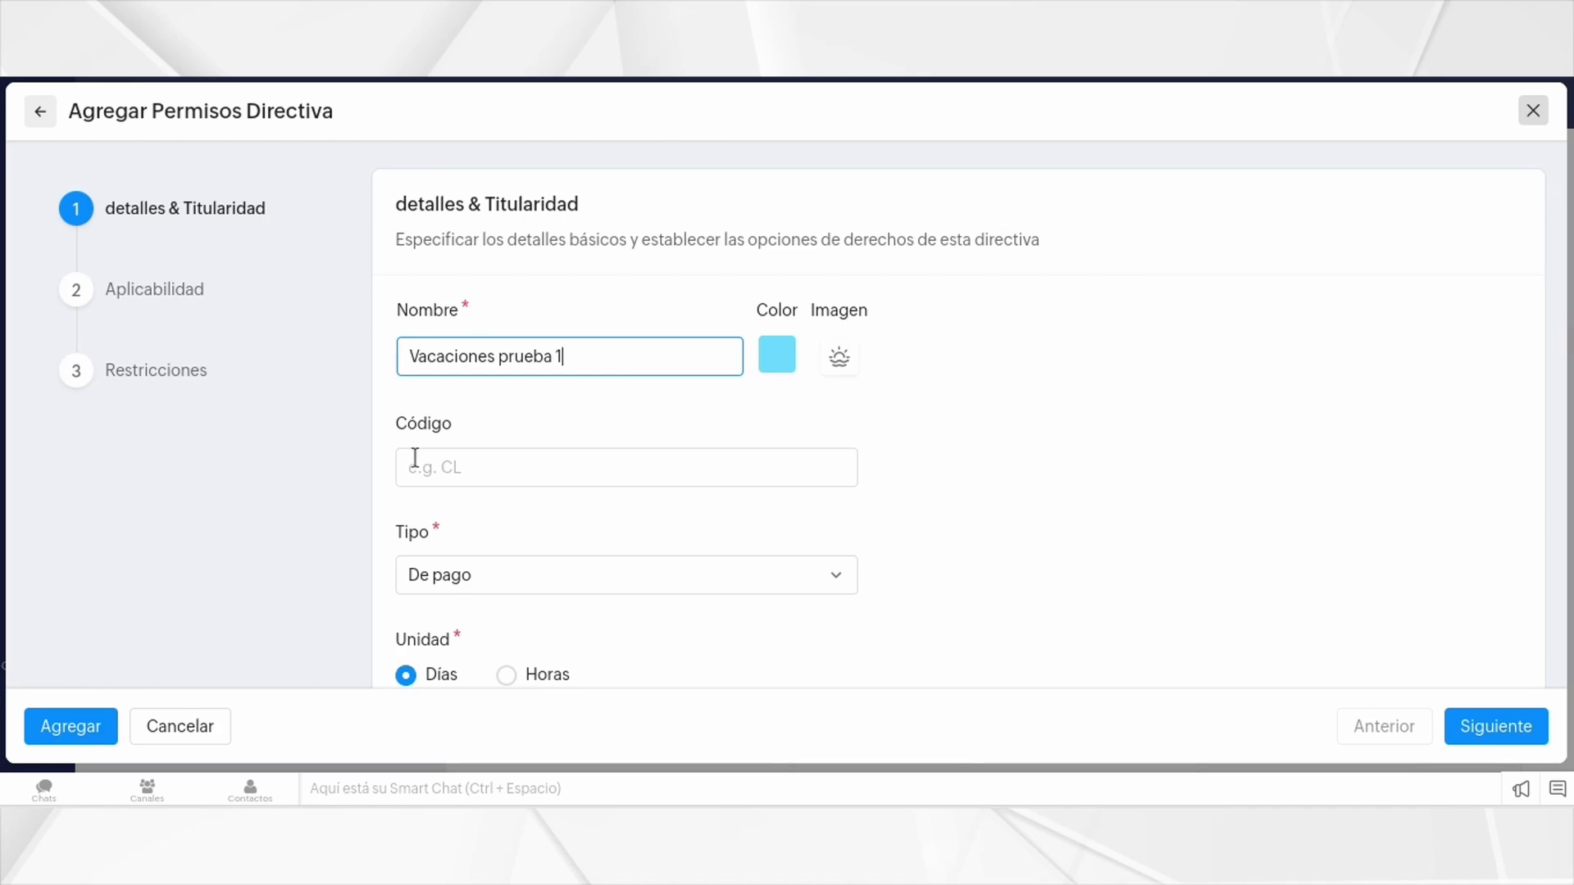
pyautogui.click(459, 462)
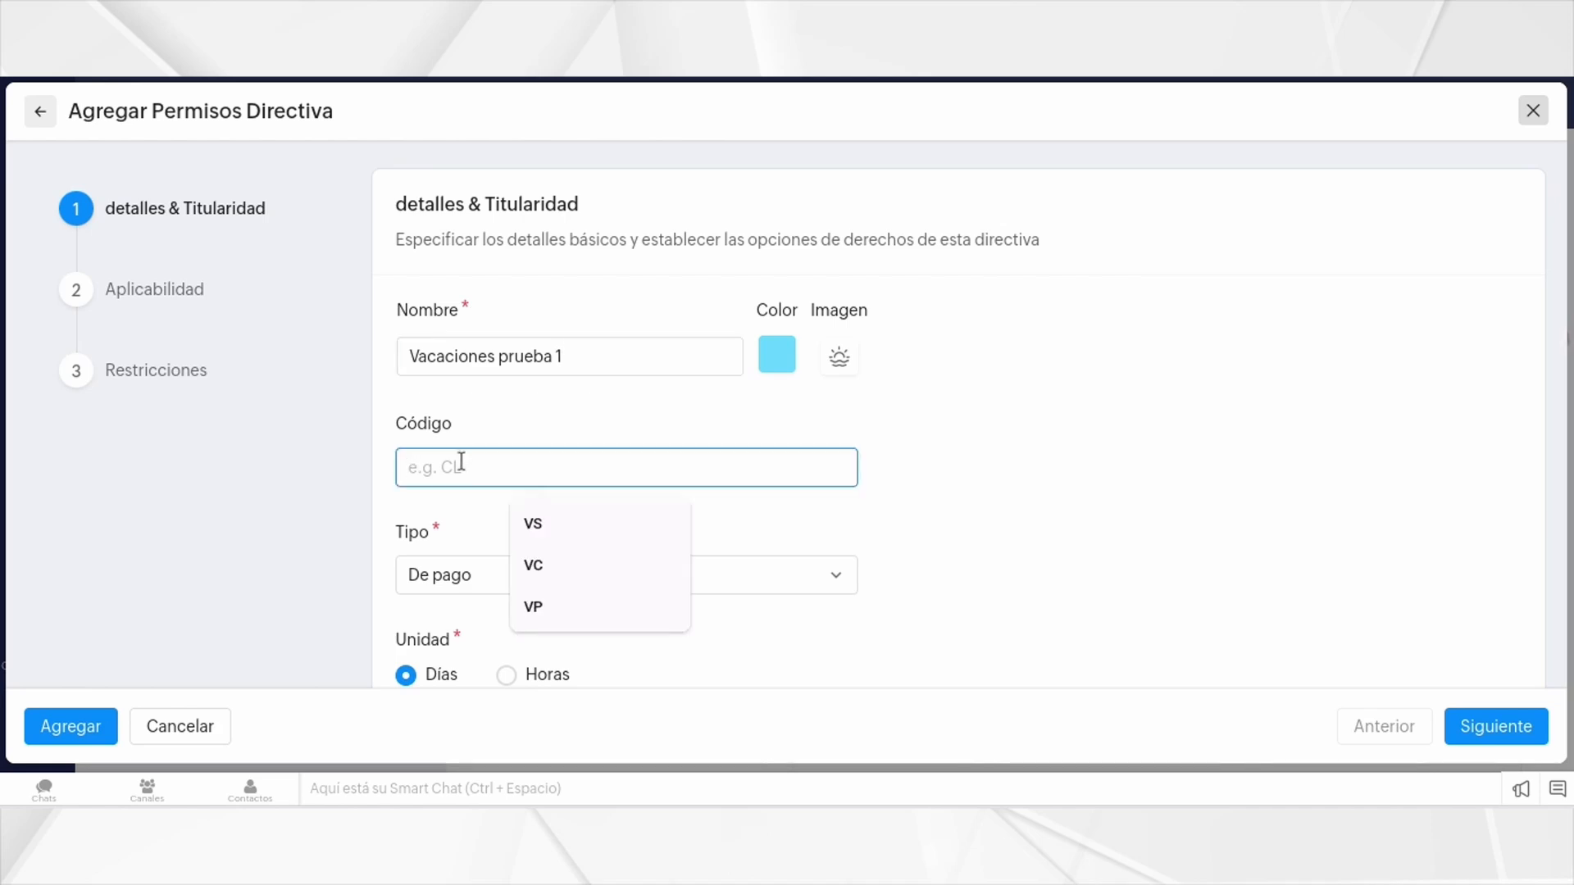
pyautogui.write('VB')
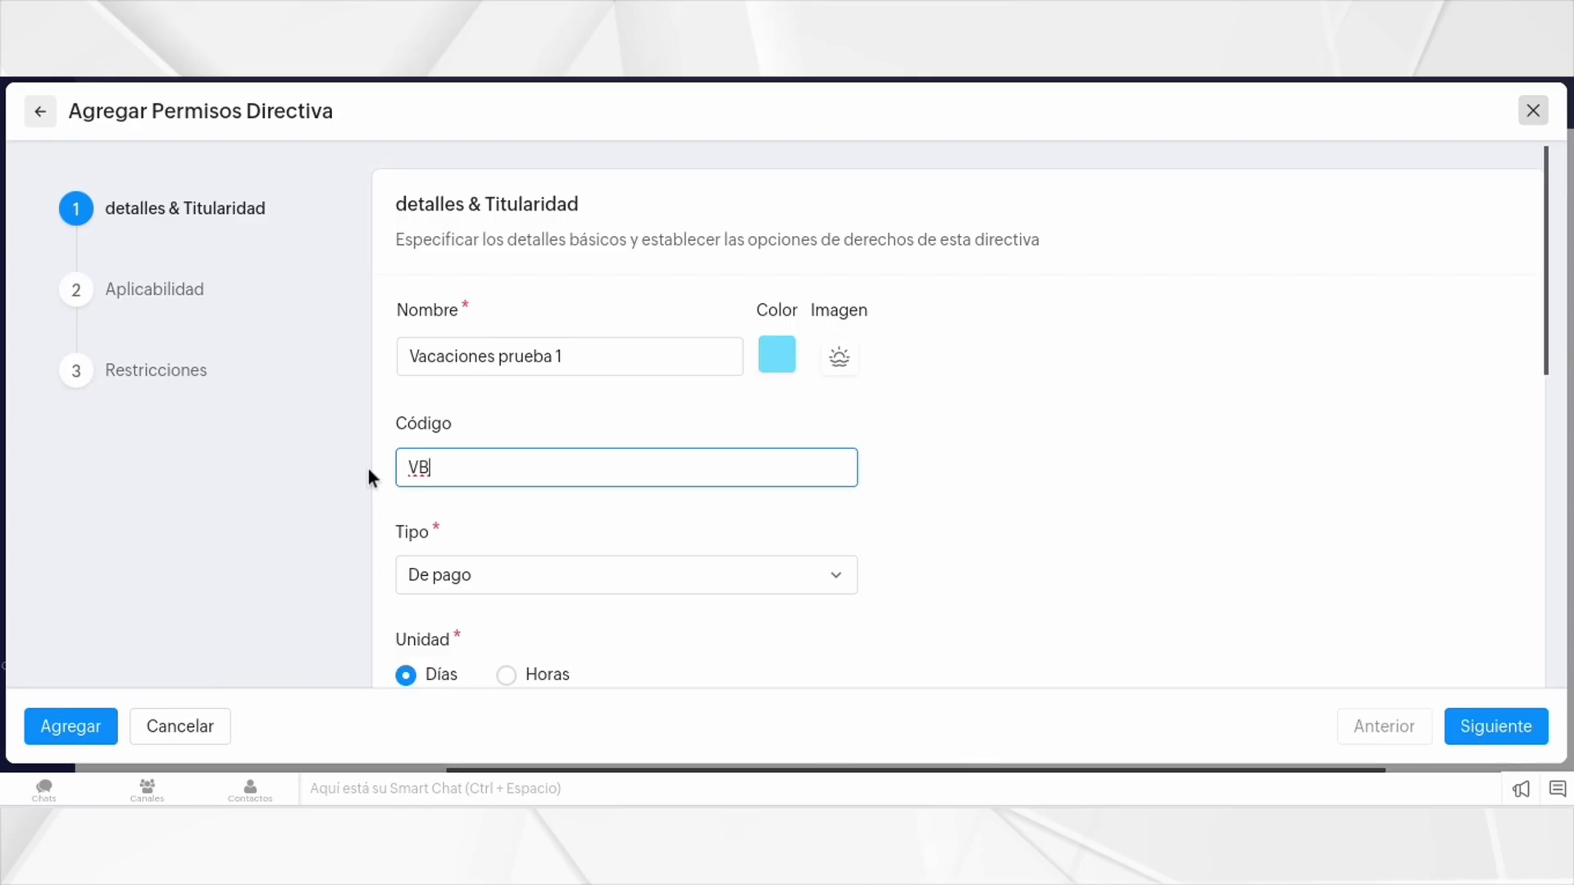
pyautogui.click(341, 488)
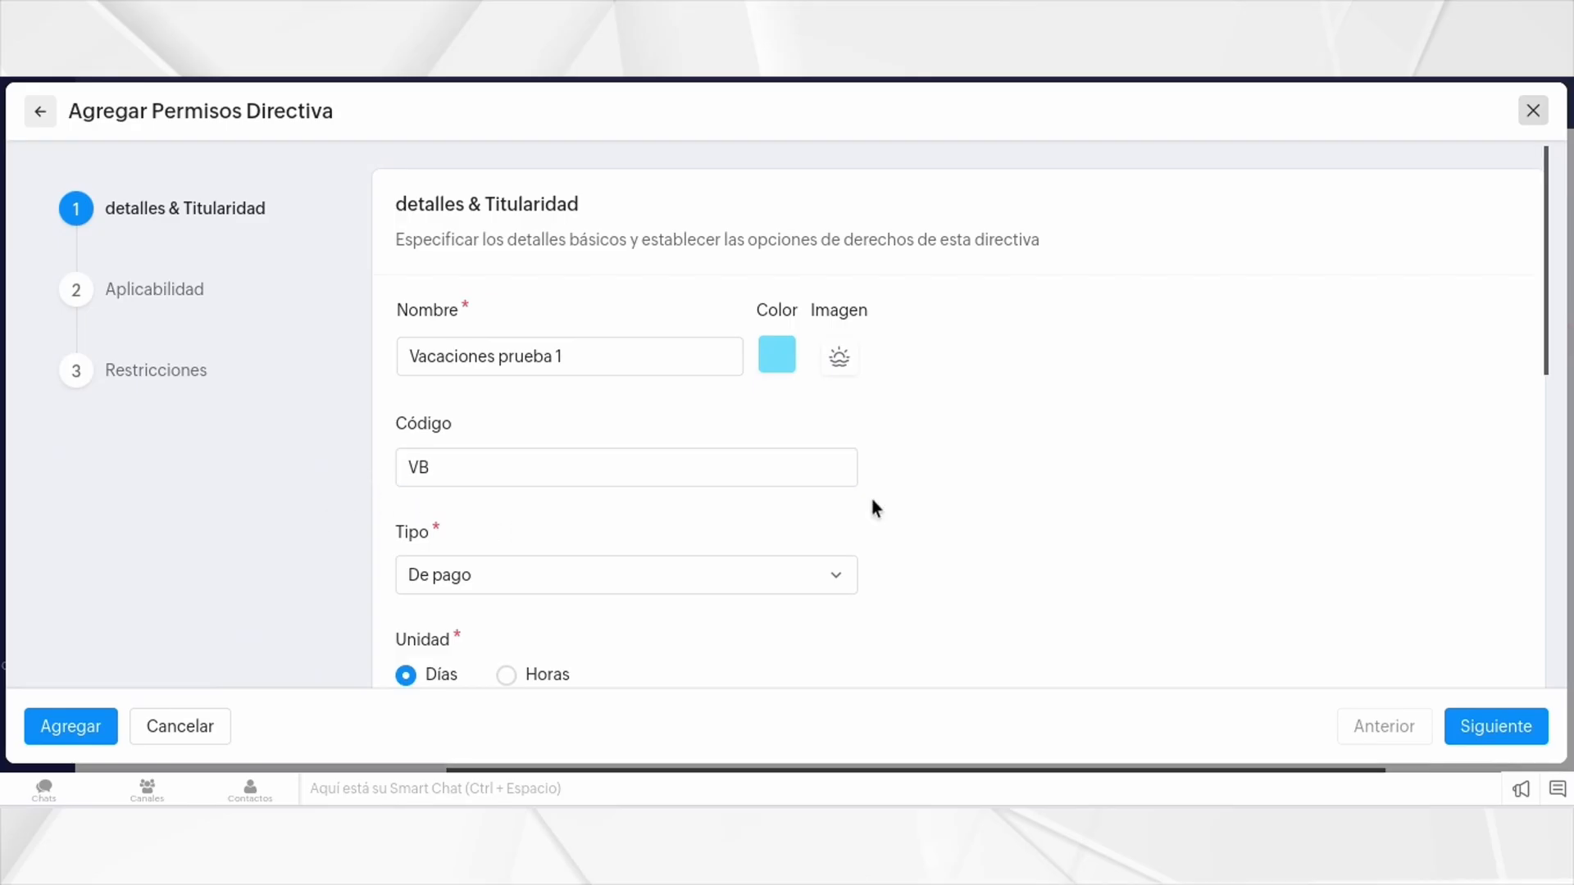
# Step: Choose De pago as the leave type of the new policy
pyautogui.scroll(-1, 934, 490)
pyautogui.scroll(-3, 1000, 488)
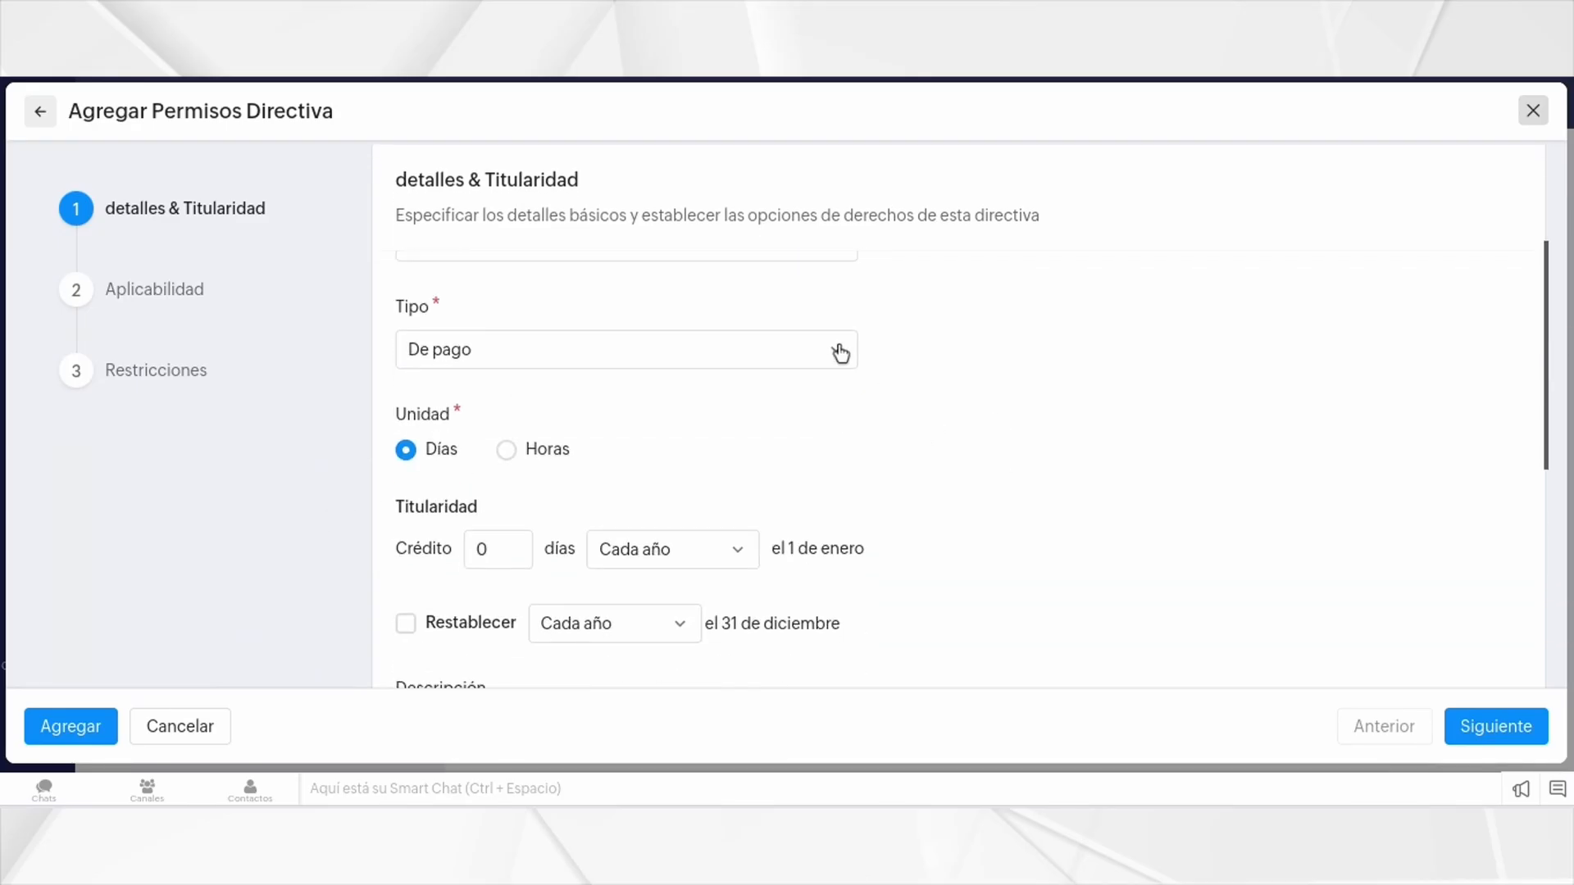
pyautogui.click(840, 351)
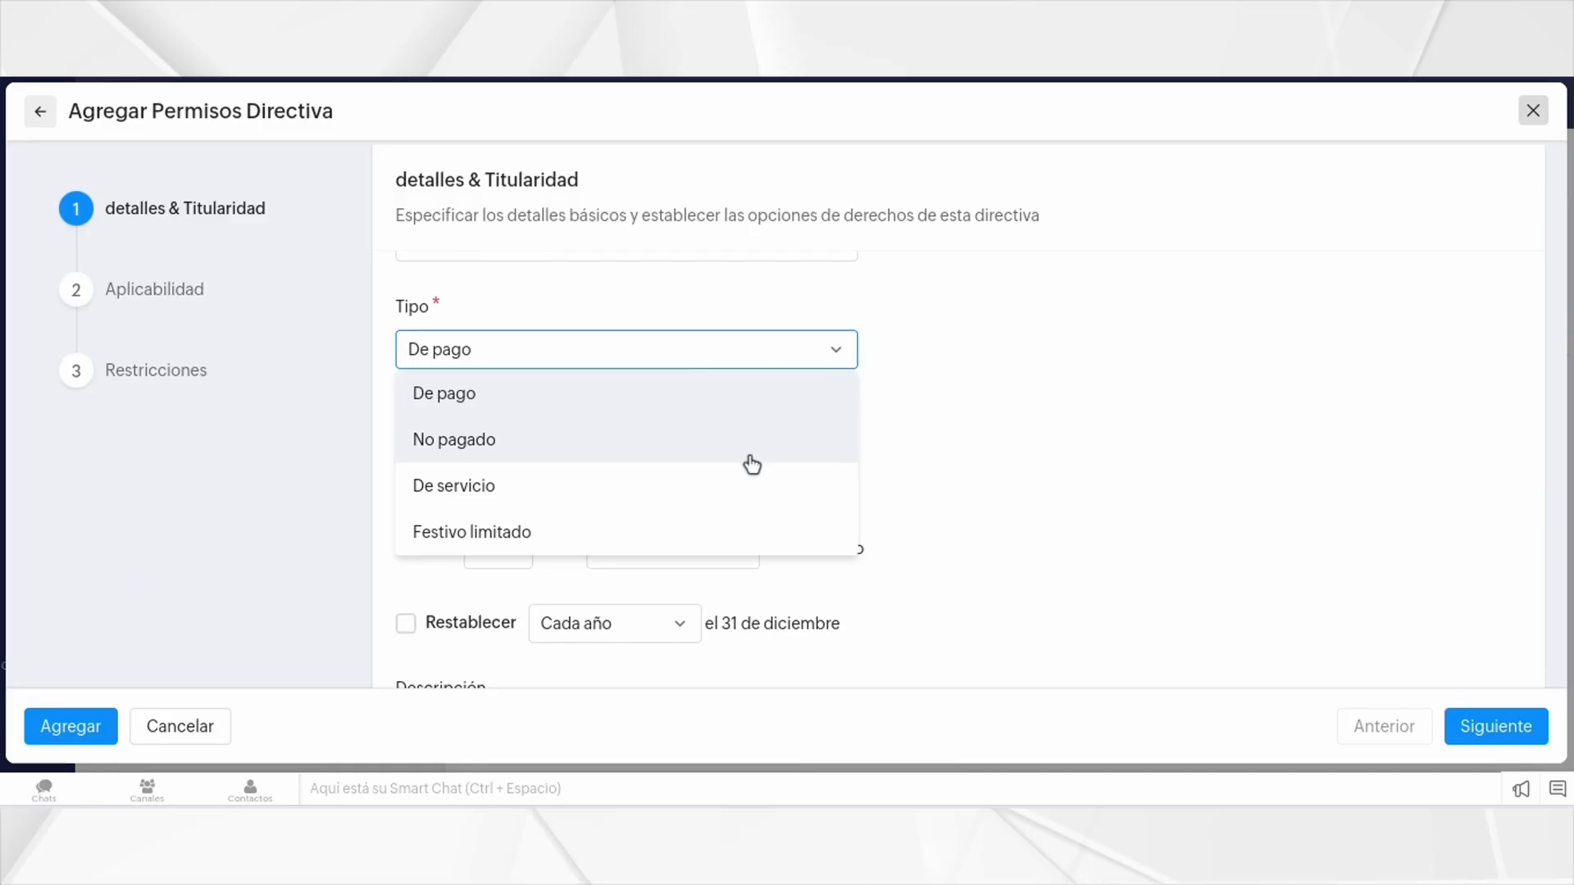
pyautogui.click(475, 398)
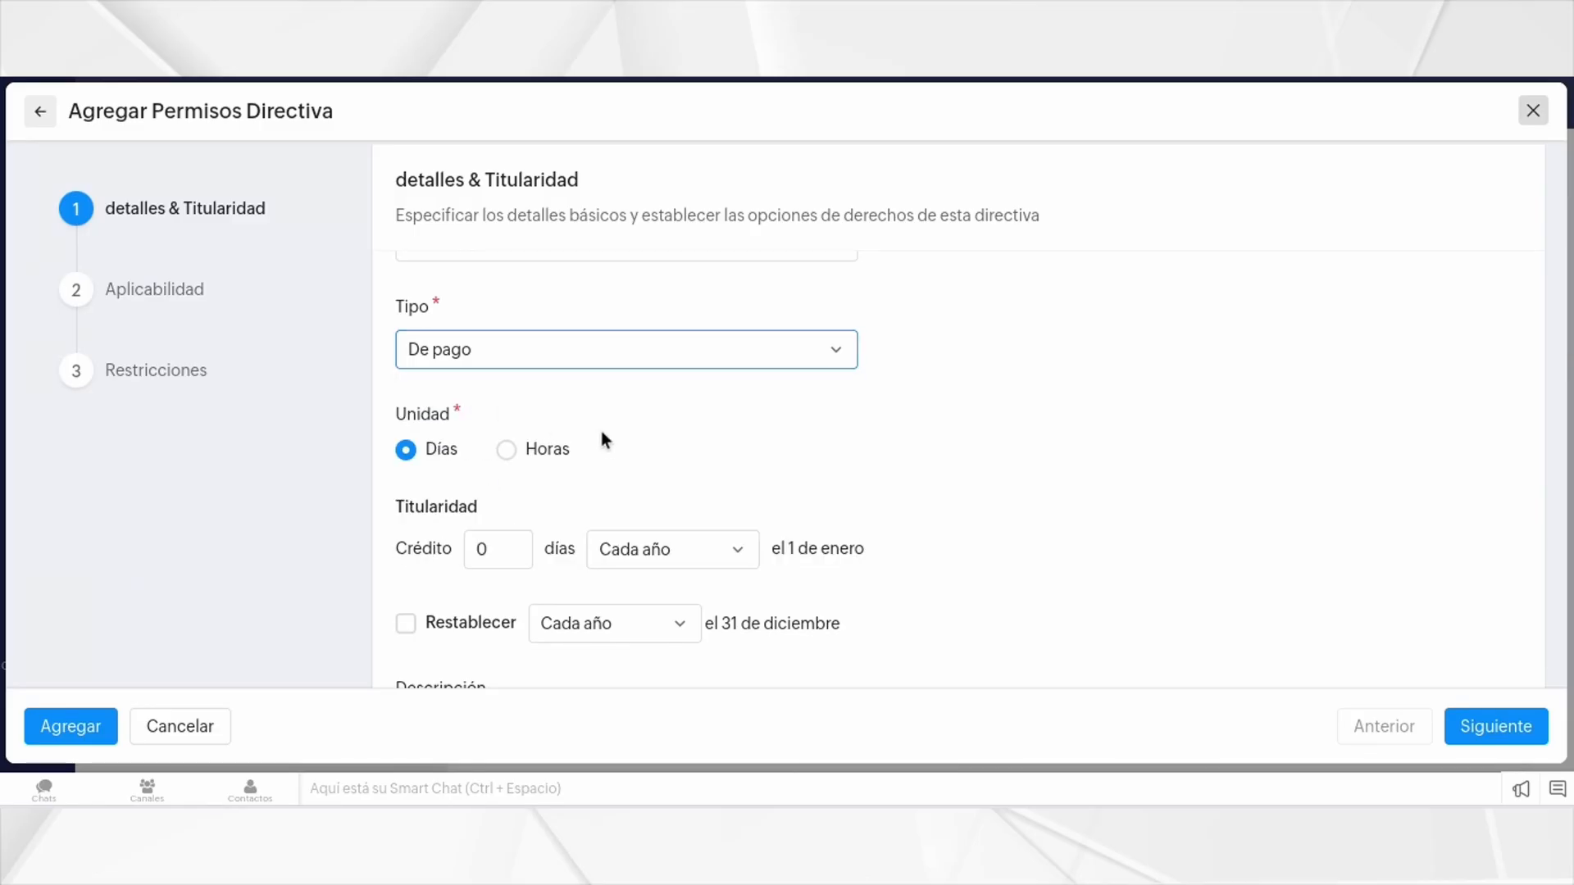
# Step: Set the policy's entitlement credit to 22 days, granted Cada año
pyautogui.scroll(-1, 597, 435)
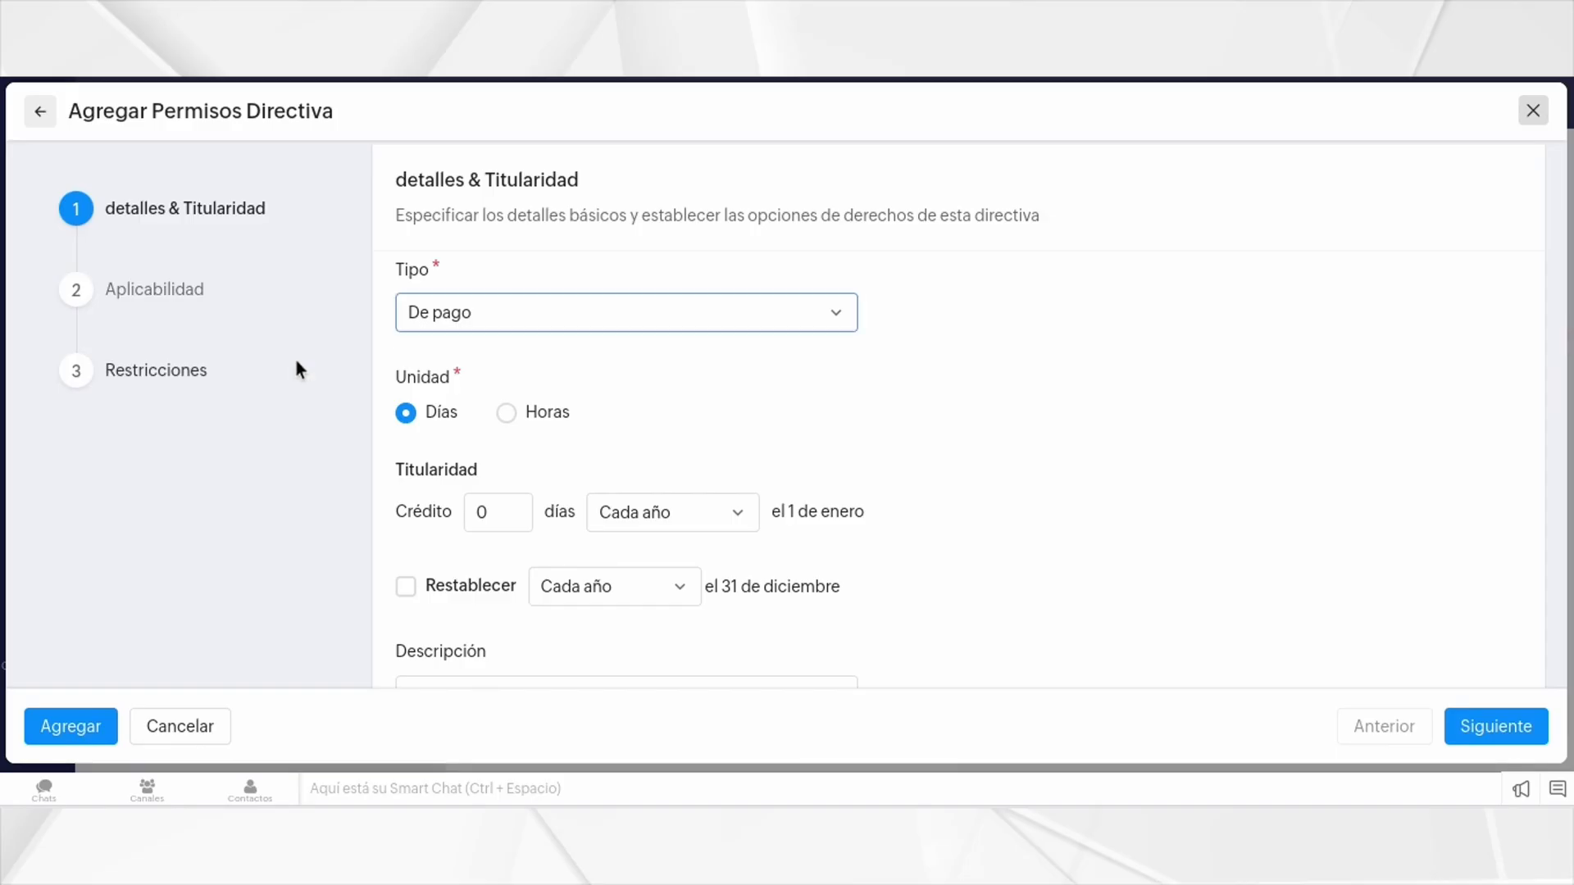
pyautogui.scroll(-1, 405, 498)
pyautogui.scroll(-1, 405, 505)
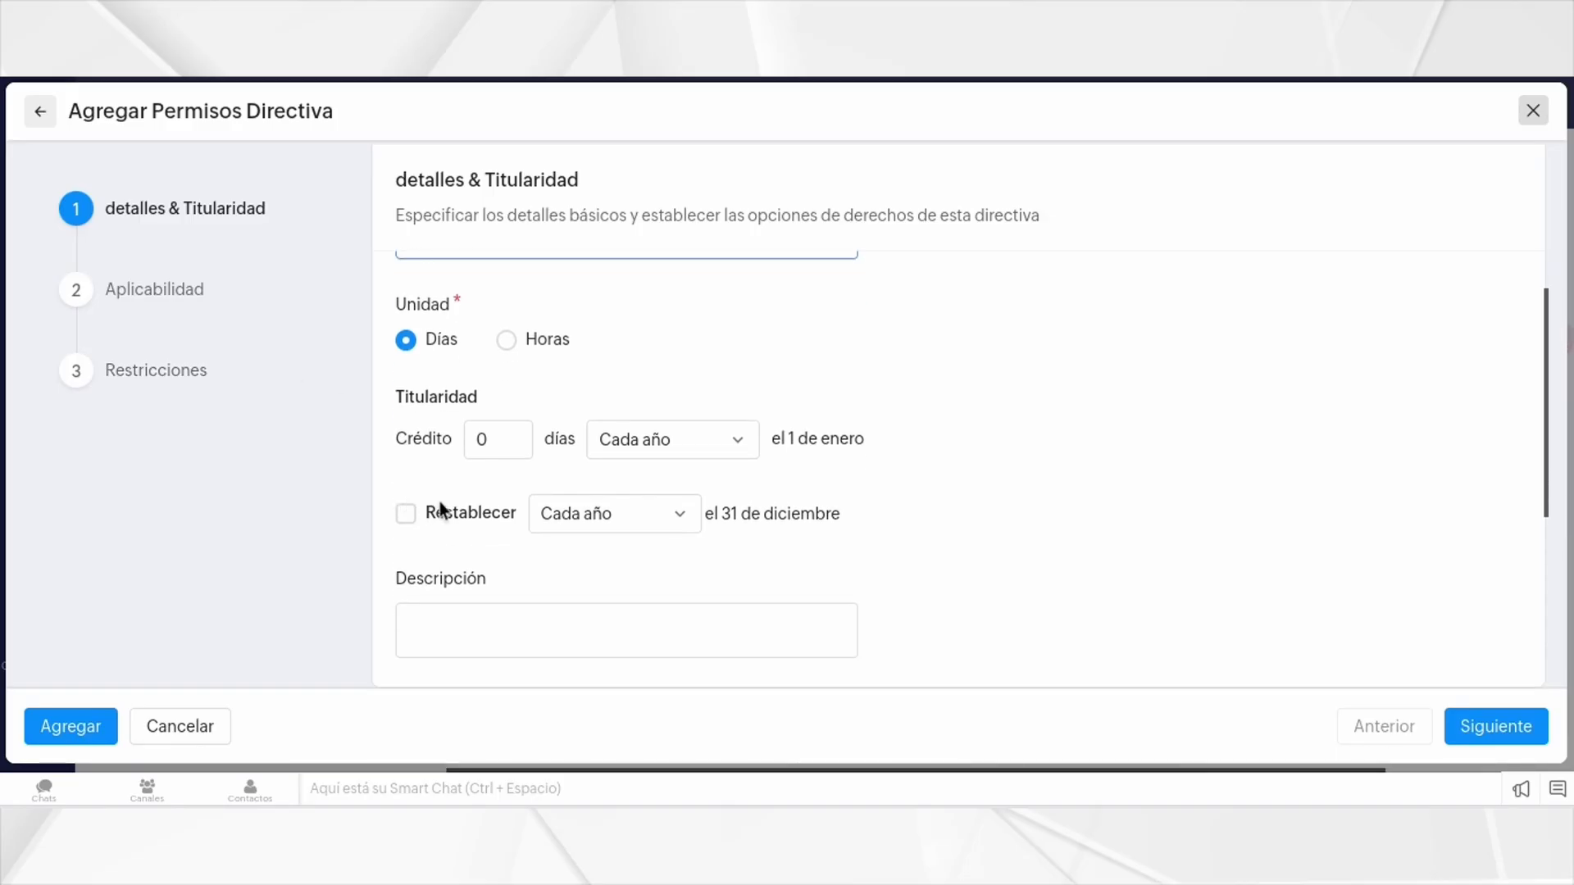
pyautogui.doubleClick(484, 439)
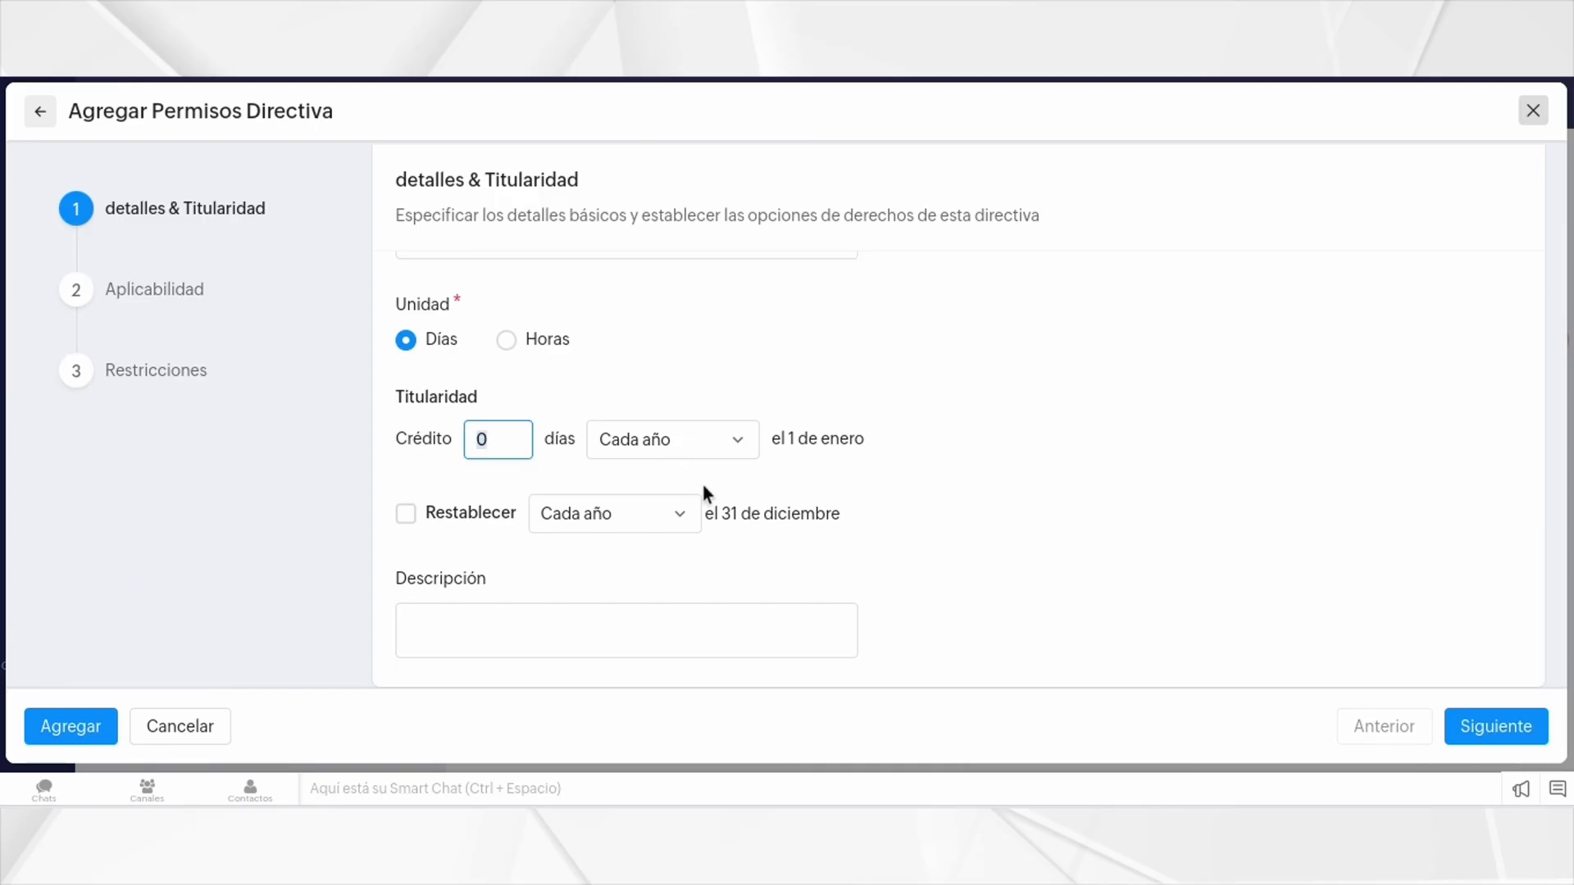
pyautogui.click(689, 449)
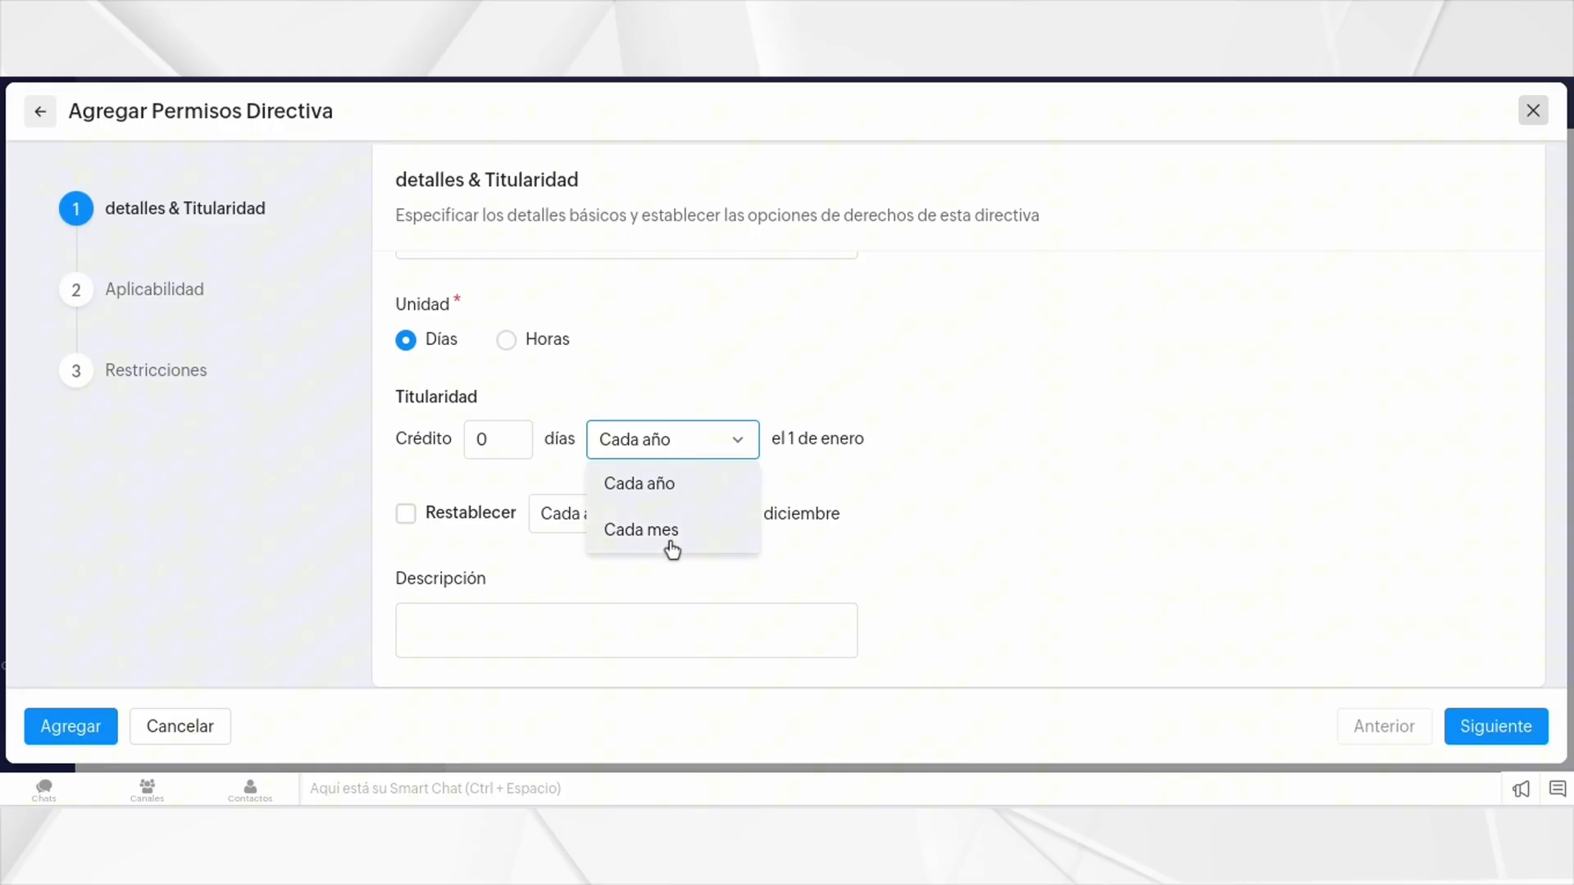
pyautogui.click(509, 436)
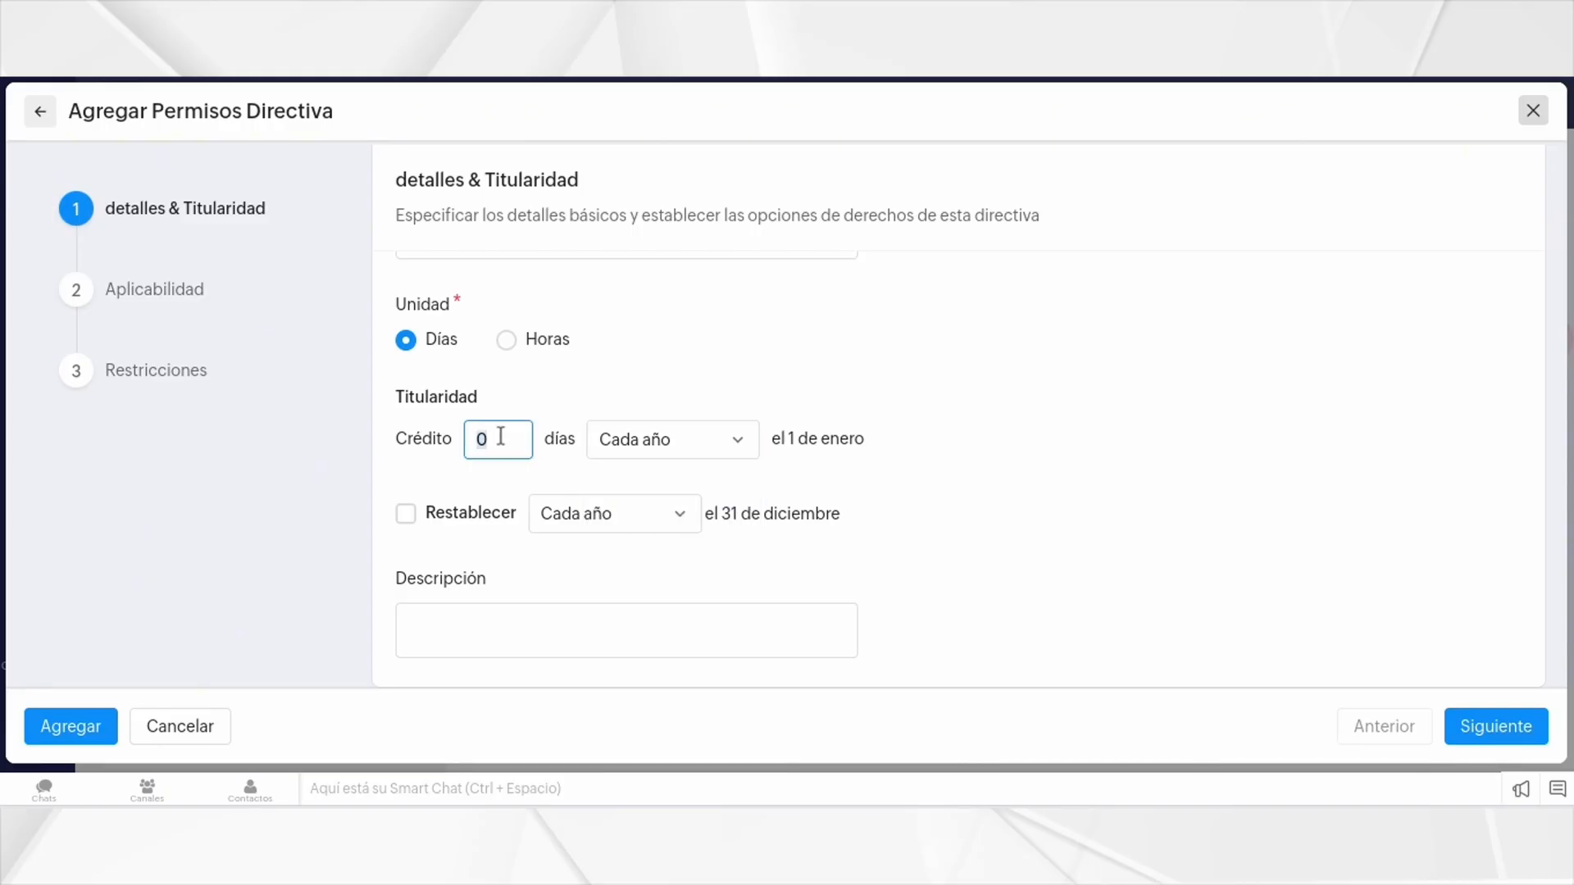
pyautogui.write('22')
pyautogui.click(817, 643)
pyautogui.click(836, 592)
pyautogui.scroll(-1, 537, 556)
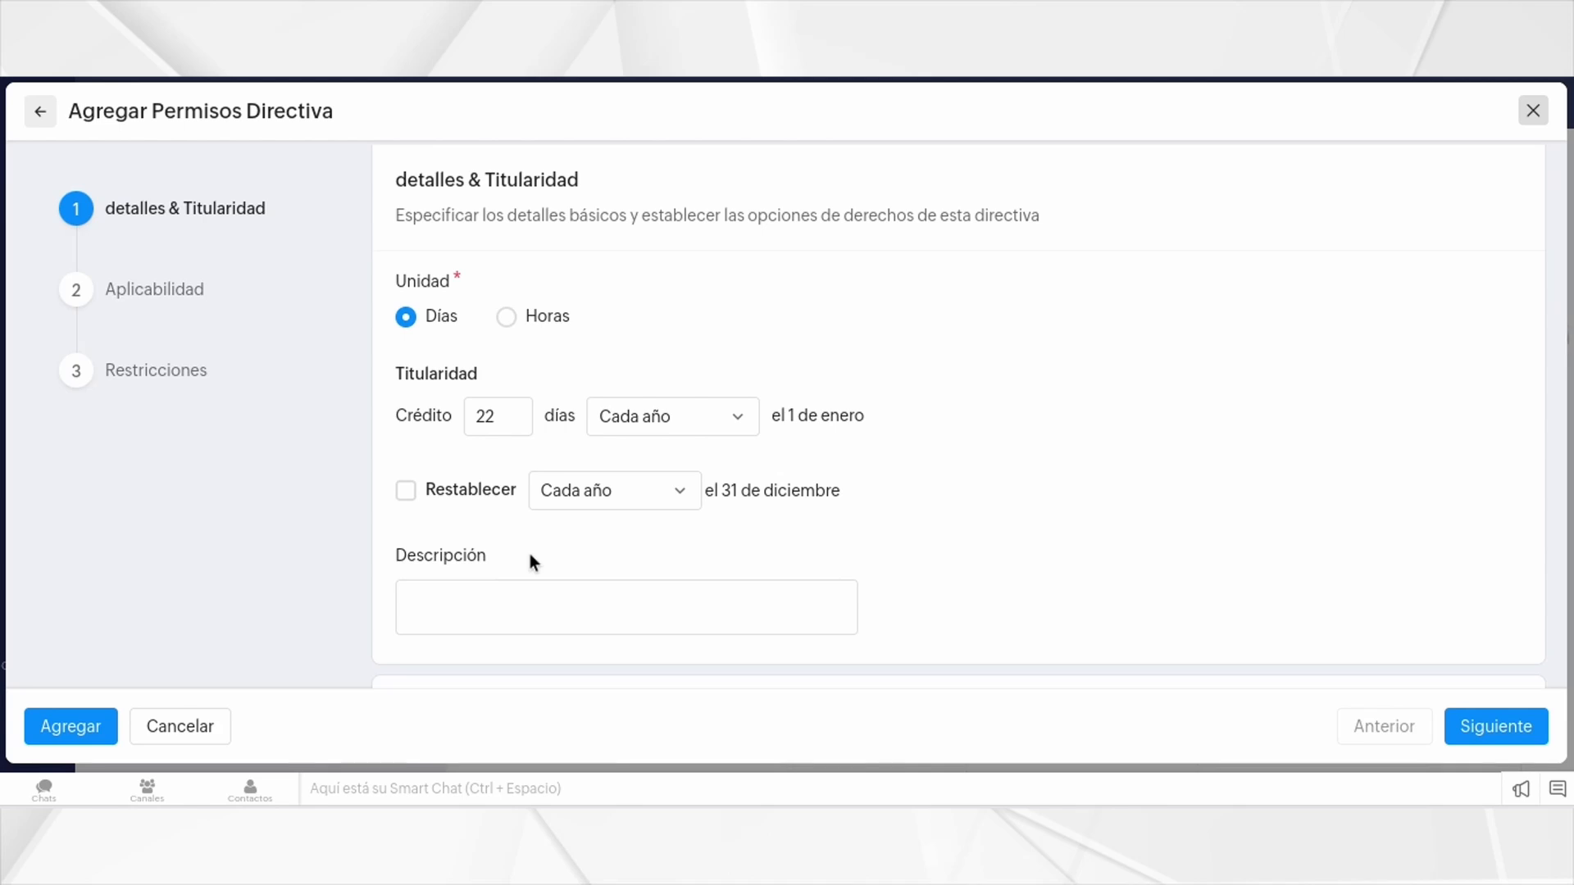
# Step: Enable the Restablecer option so the leave balance resets every year on 31 December
pyautogui.click(406, 497)
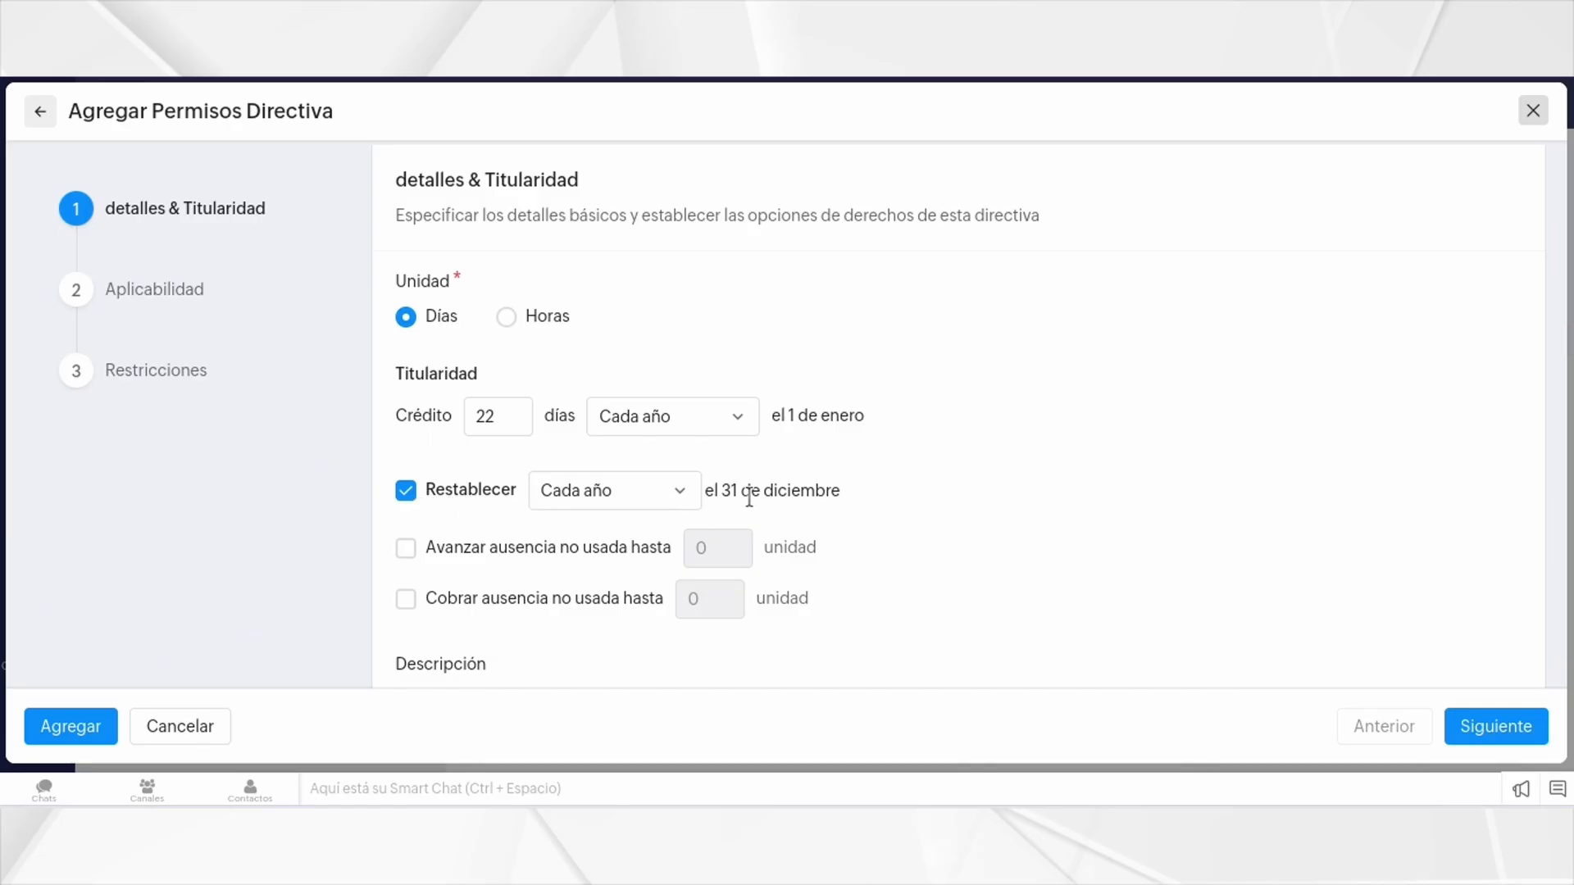
pyautogui.moveTo(718, 490); pyautogui.dragTo(891, 510)
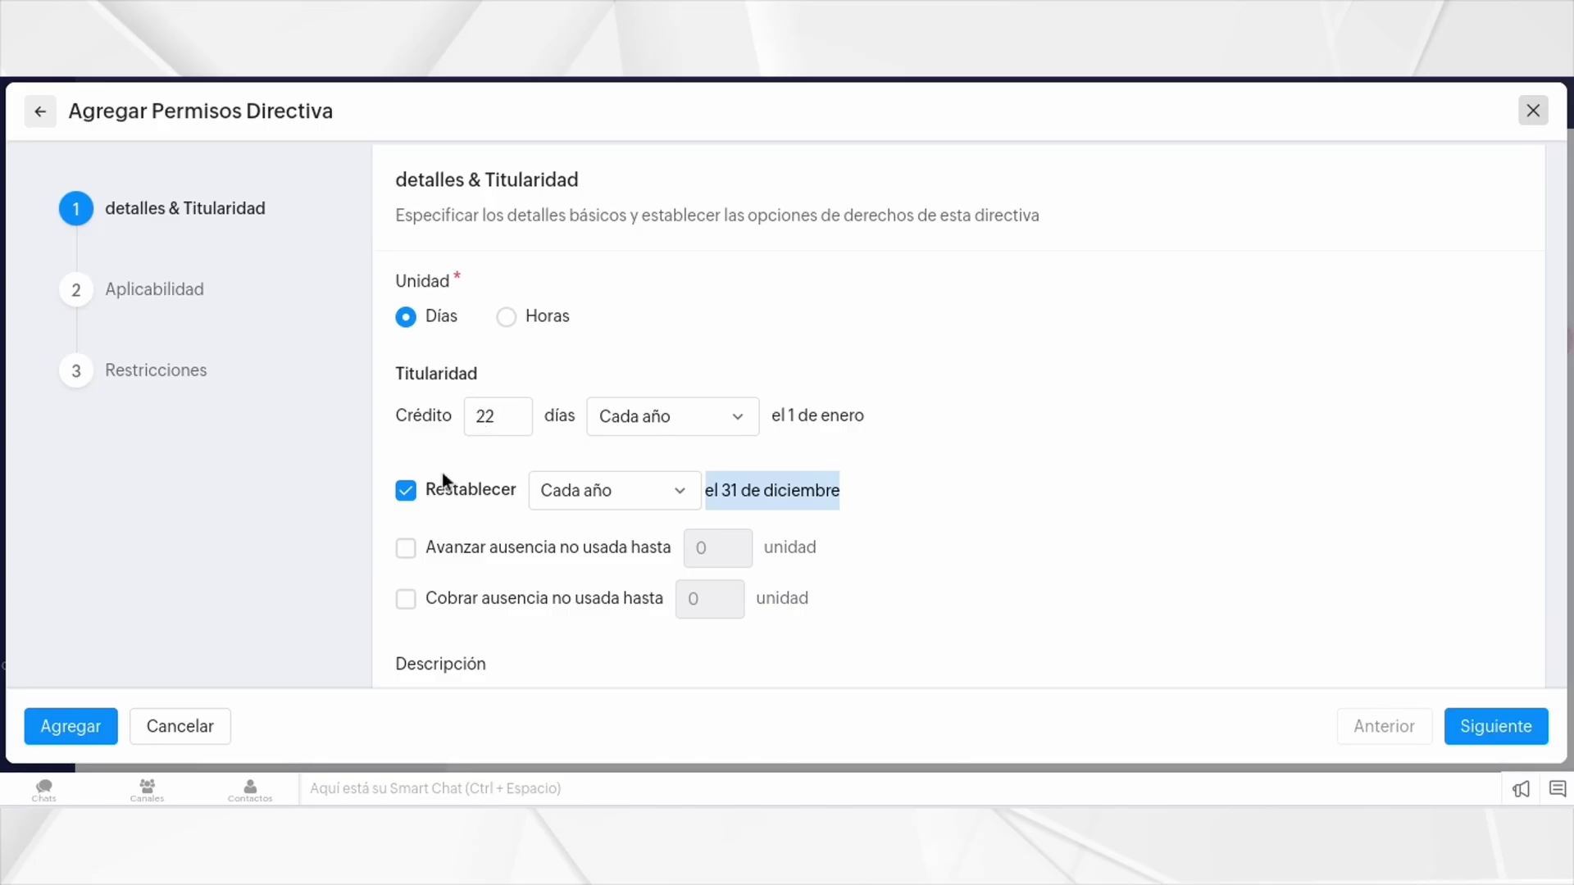
pyautogui.scroll(-1, 484, 460)
pyautogui.click(305, 494)
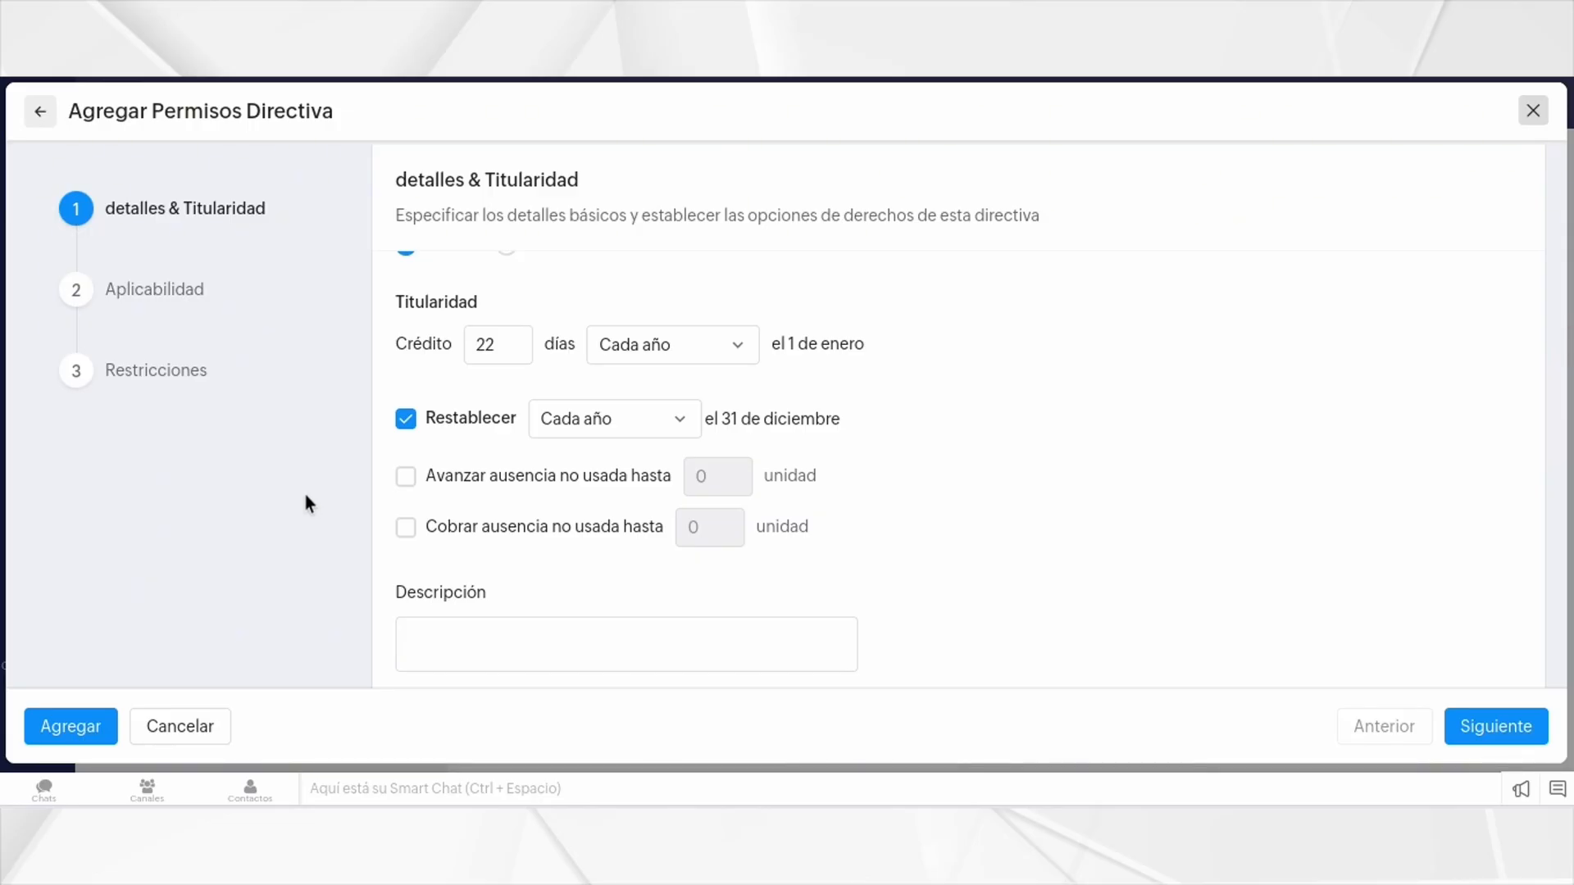
pyautogui.click(404, 482)
pyautogui.click(732, 476)
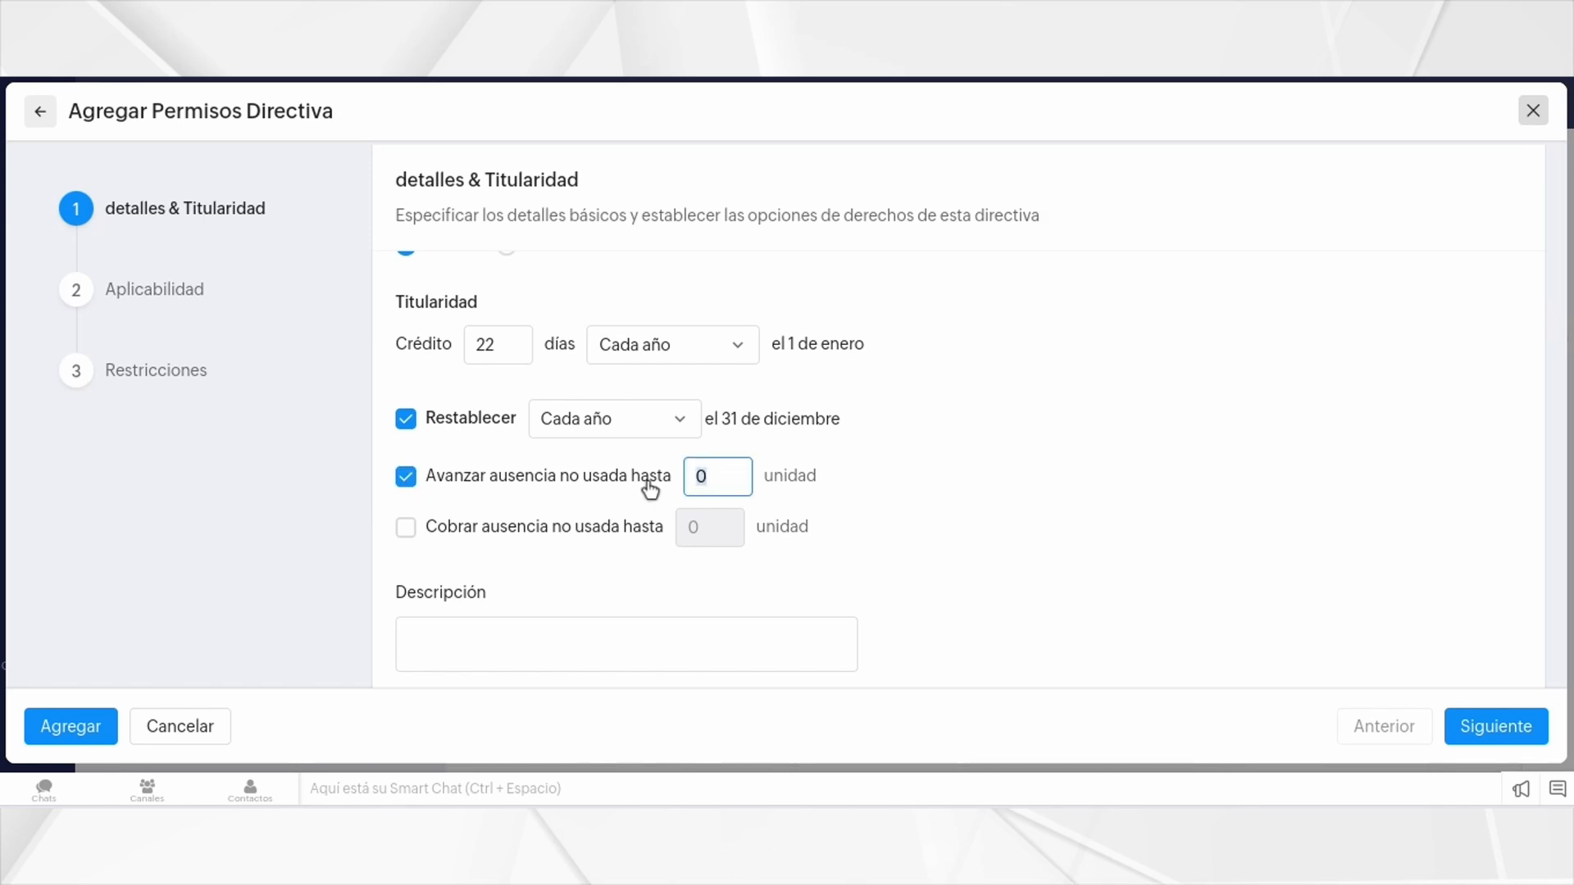
pyautogui.write('6')
pyautogui.click(407, 477)
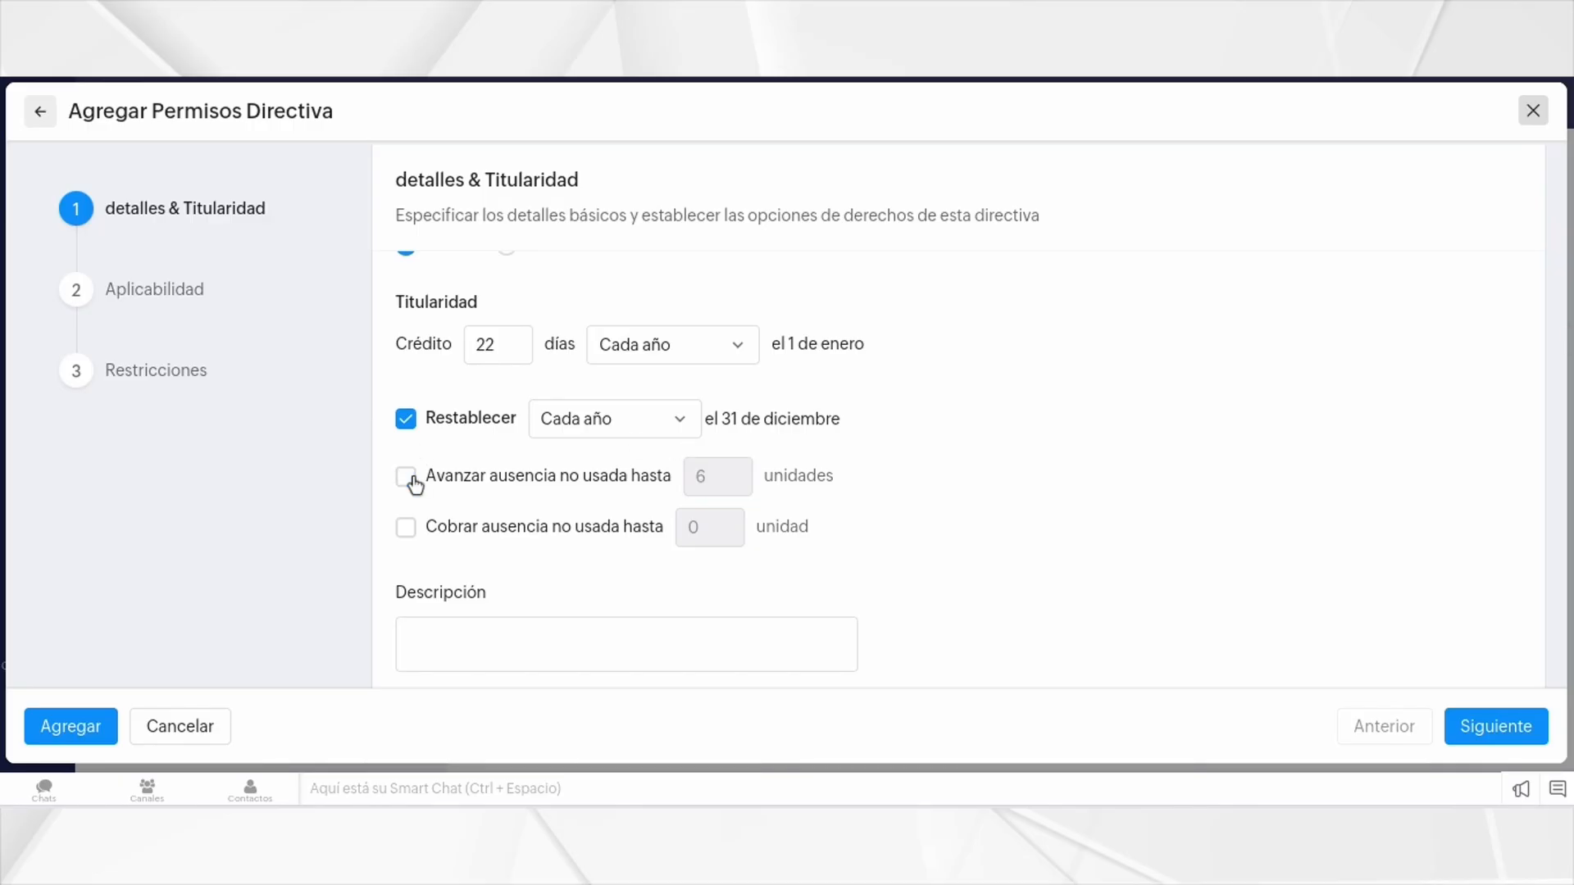
# Step: Set the policy's Válido desde date to 01-Jan-2024
pyautogui.scroll(-1, 406, 508)
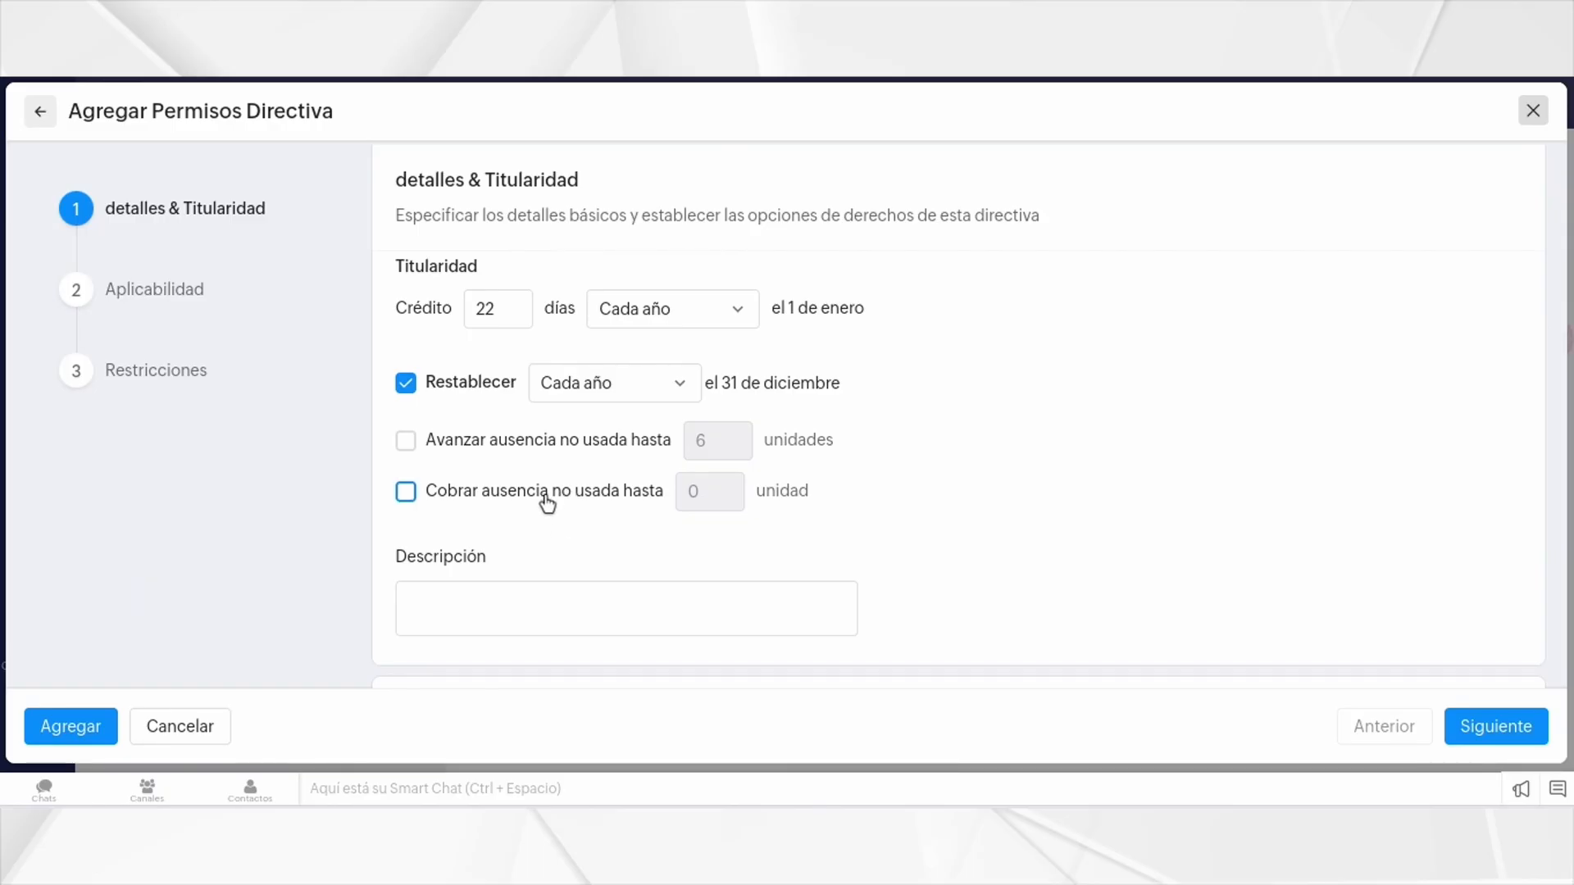
pyautogui.scroll(-2, 553, 503)
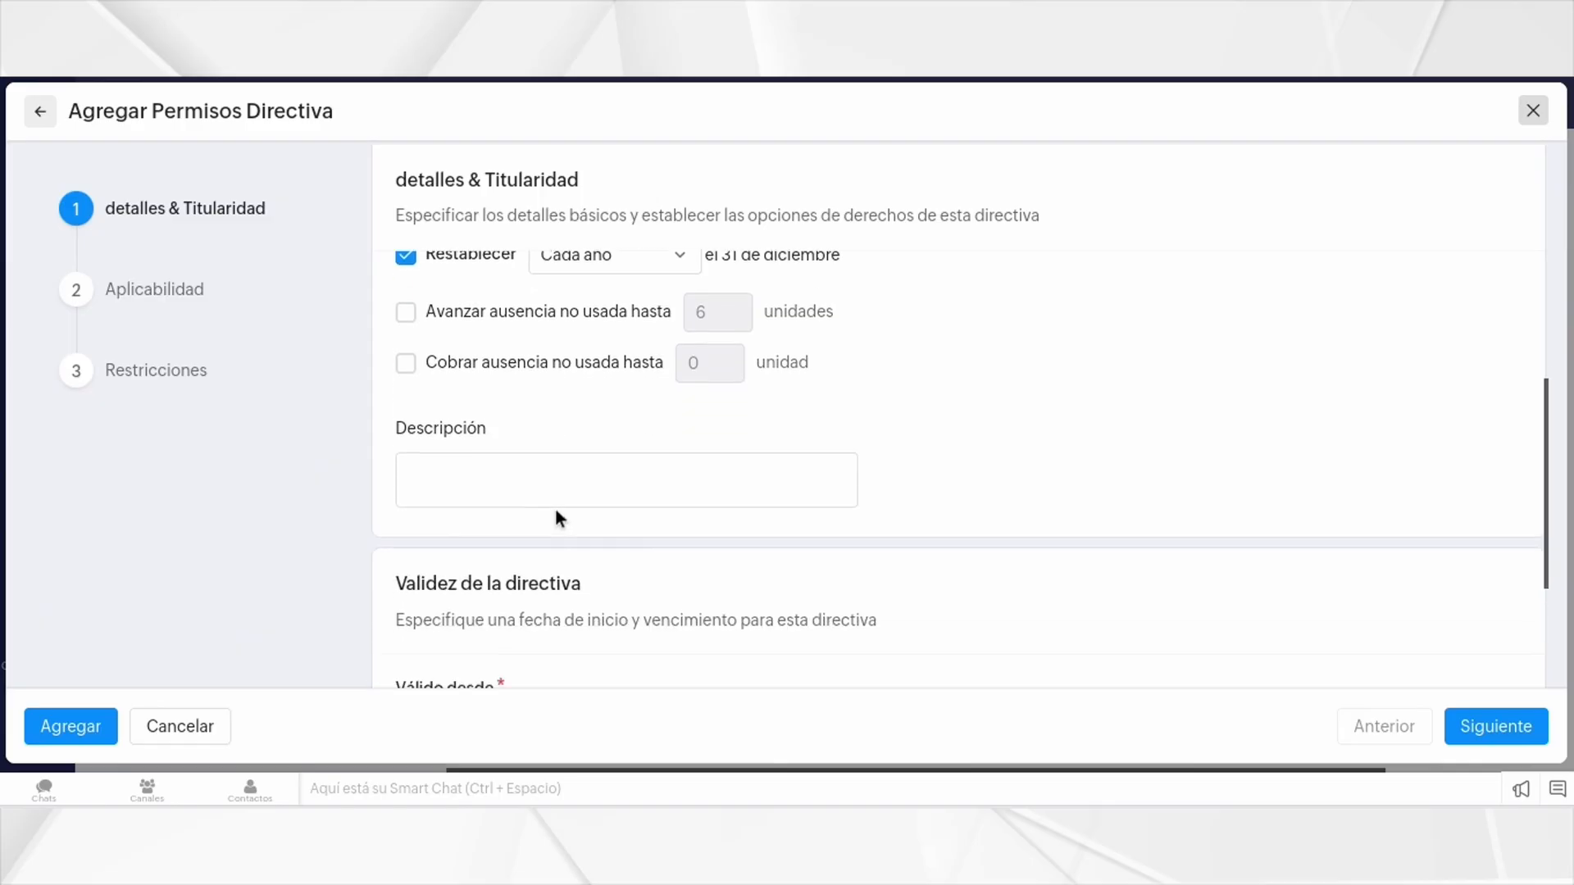
pyautogui.scroll(-2, 554, 508)
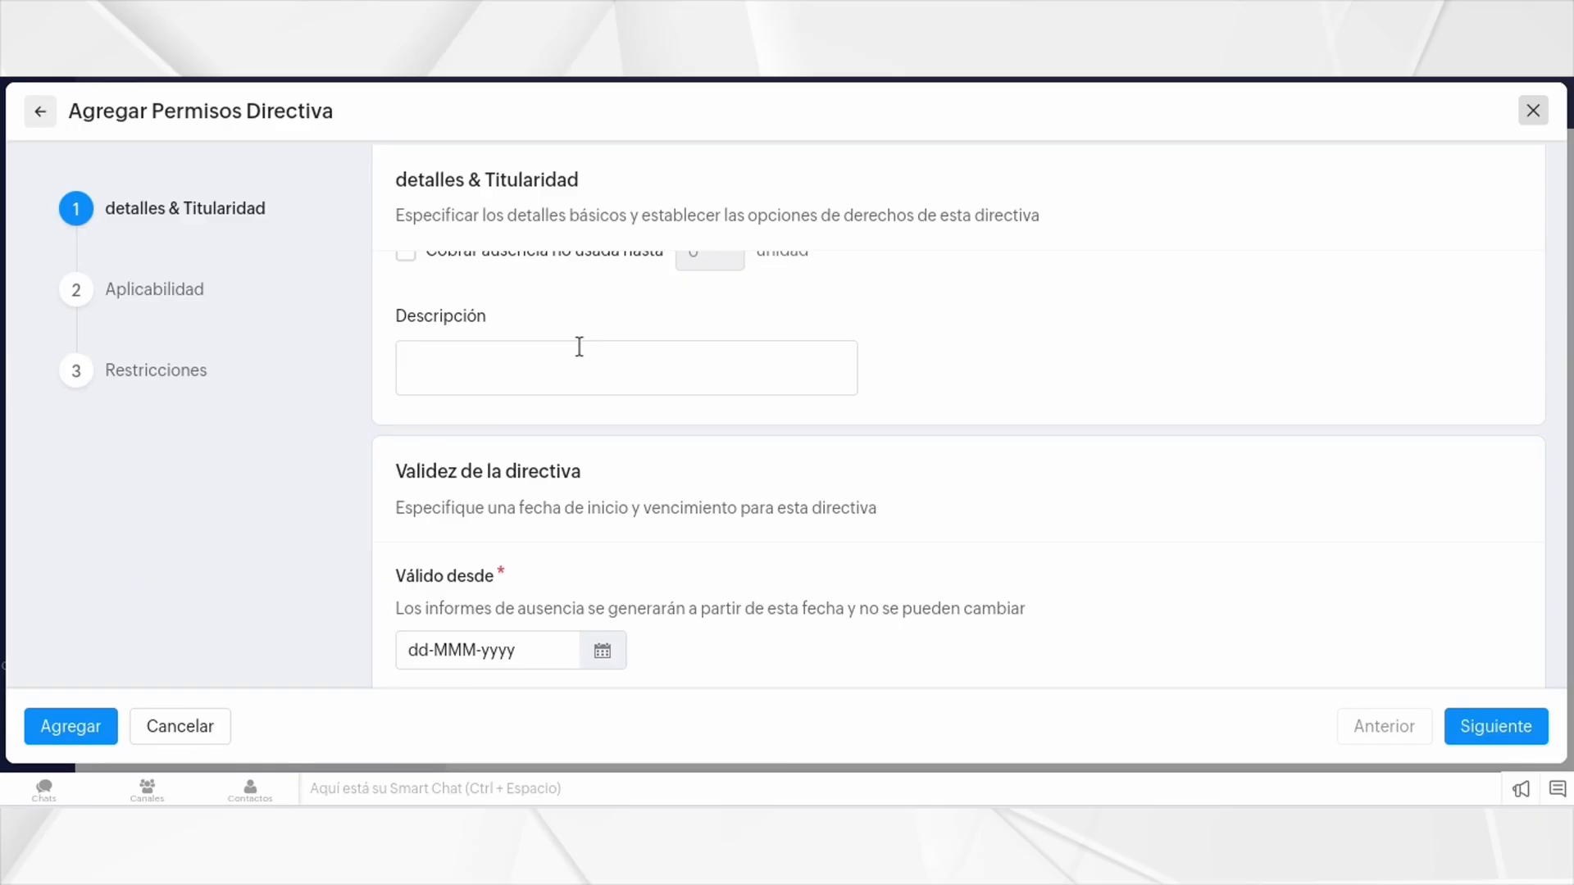
pyautogui.scroll(-1, 451, 356)
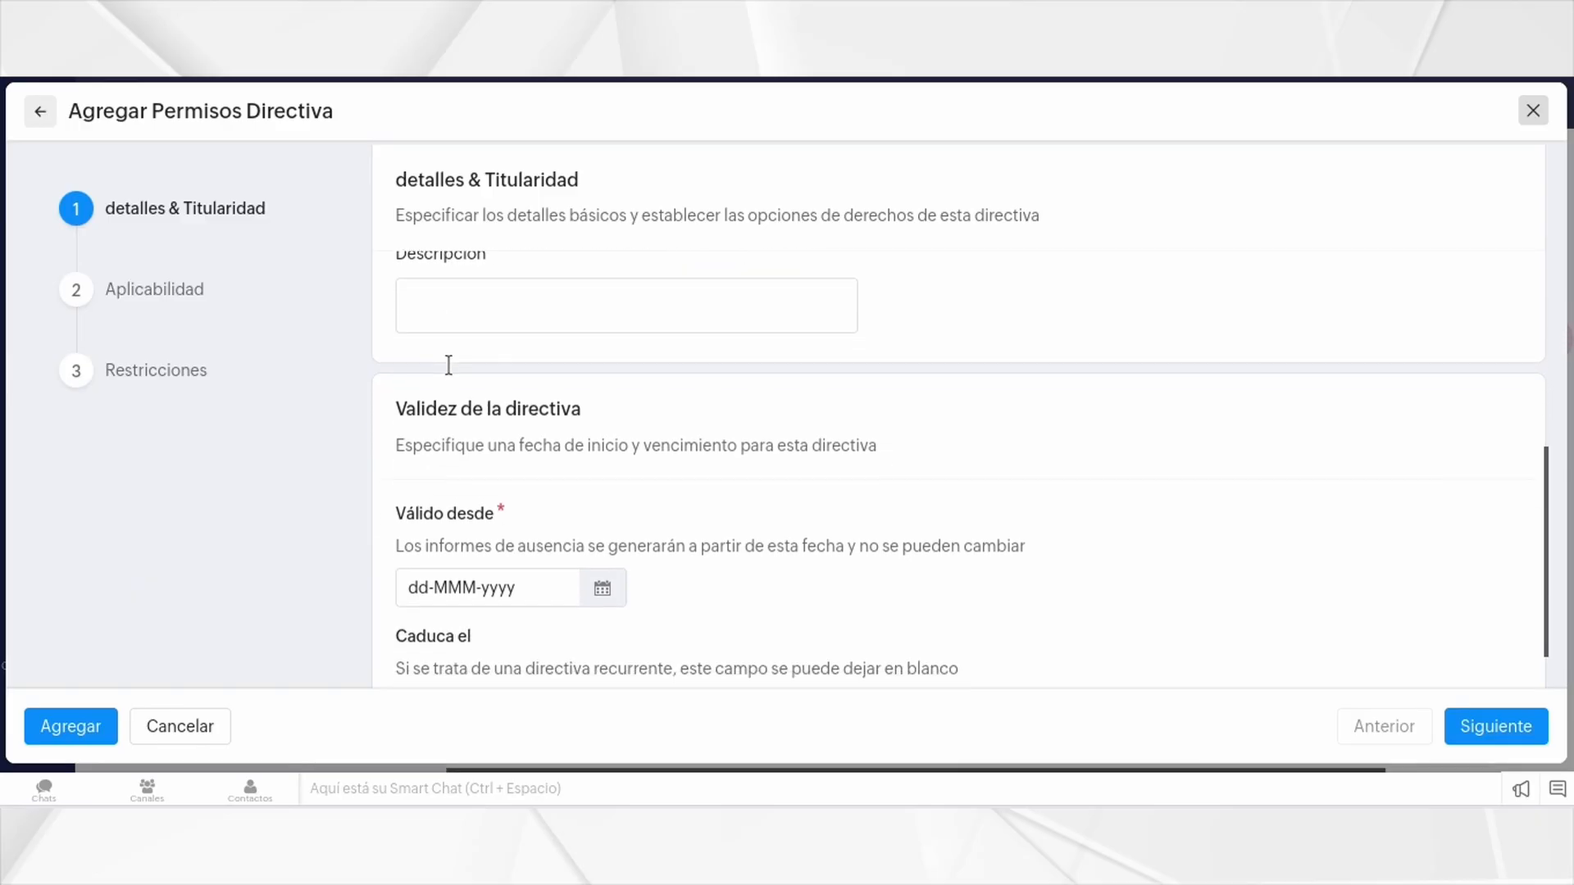
pyautogui.scroll(-1, 448, 365)
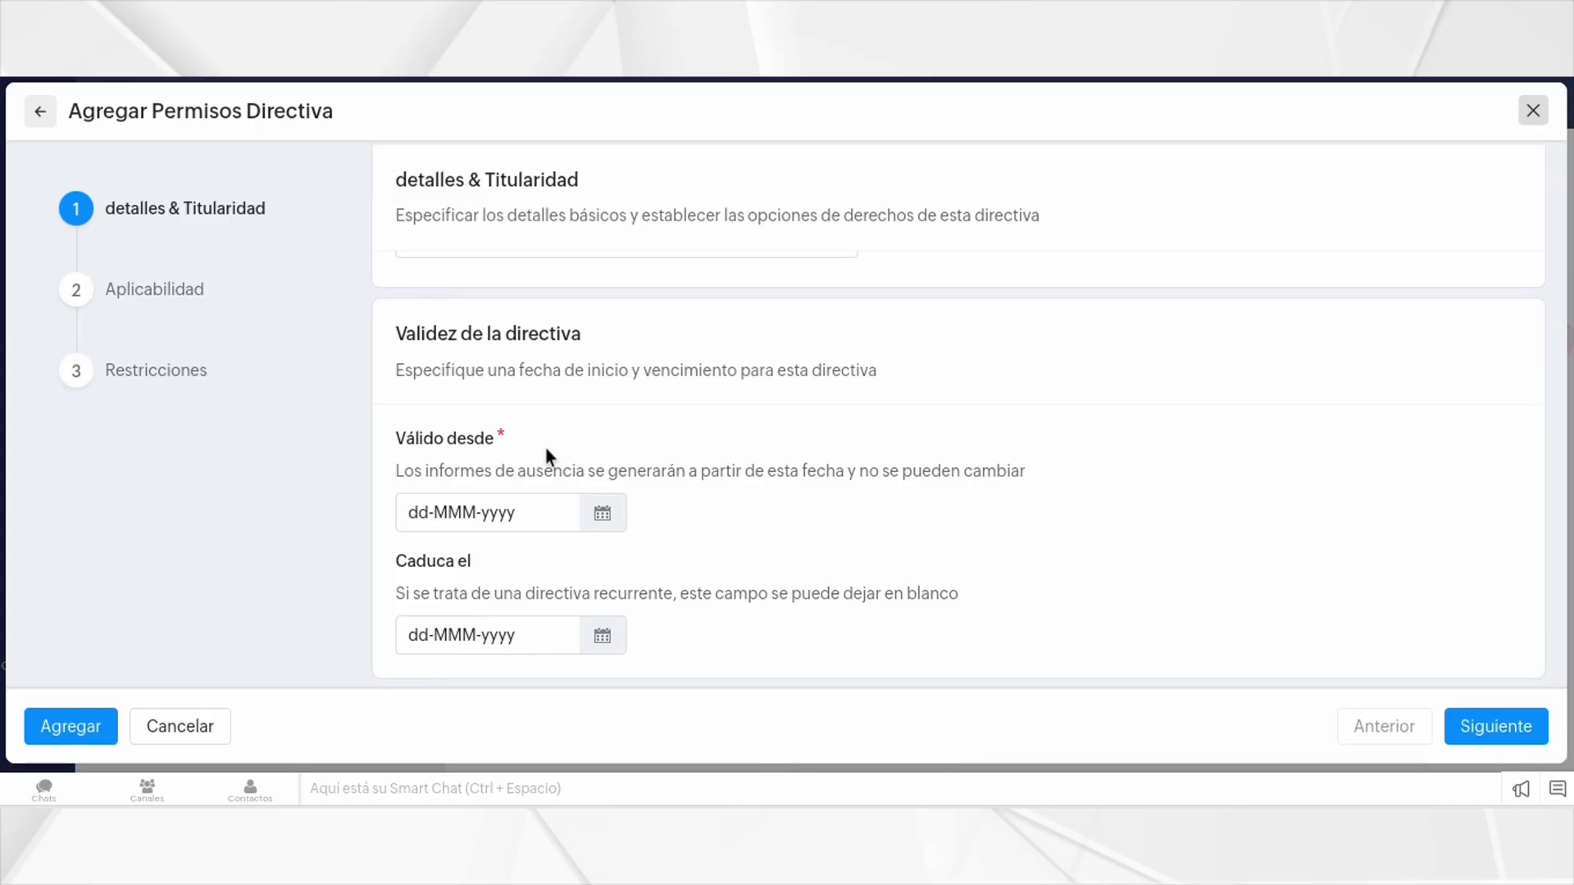
pyautogui.click(605, 512)
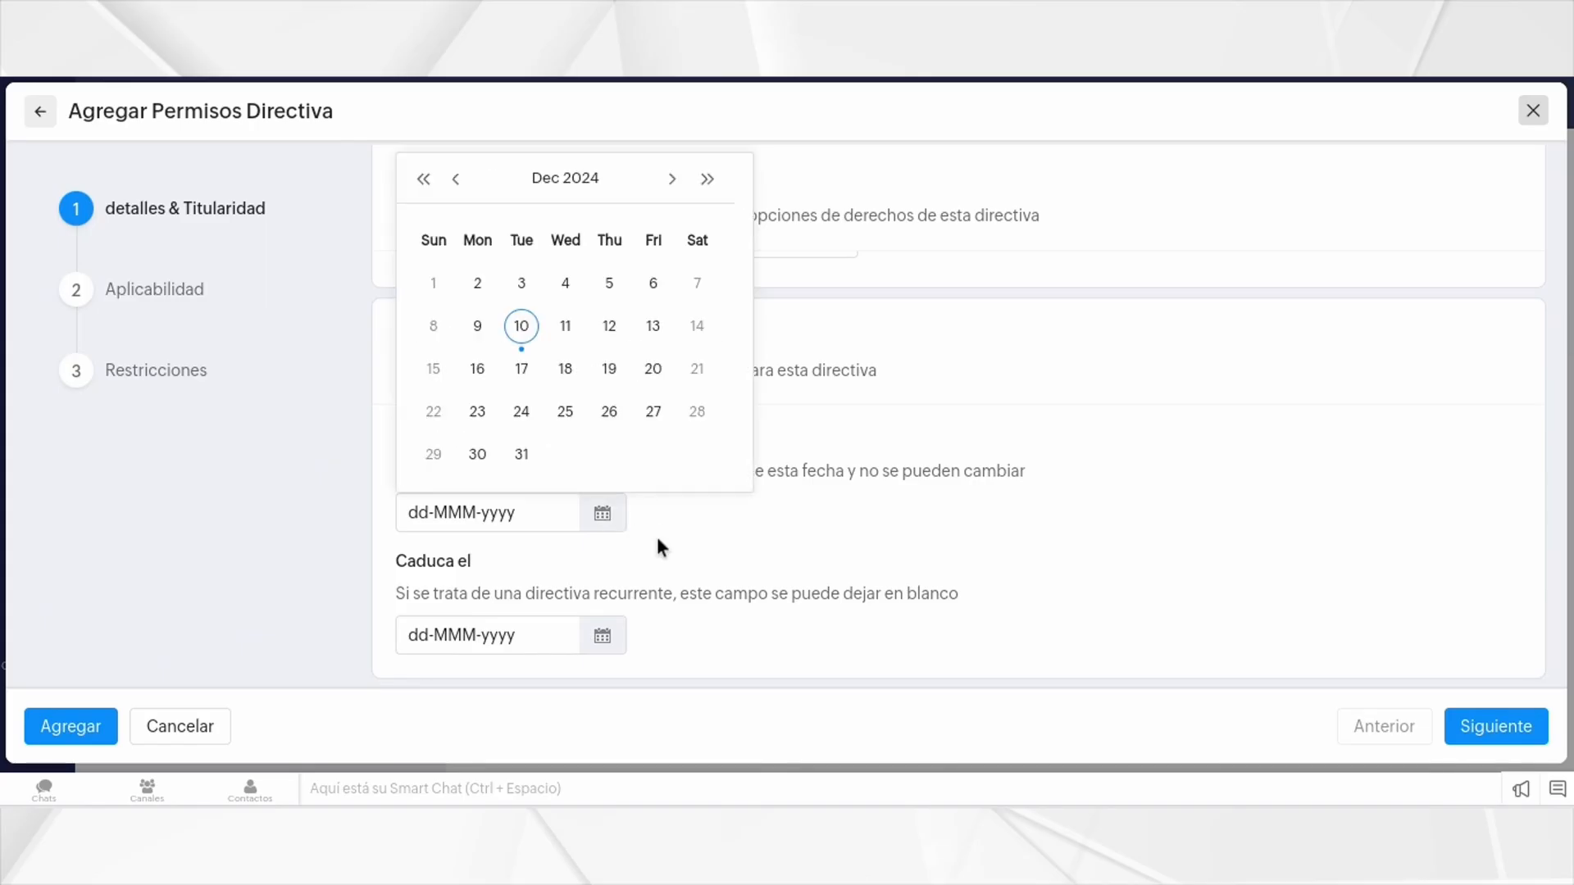
pyautogui.click(672, 180)
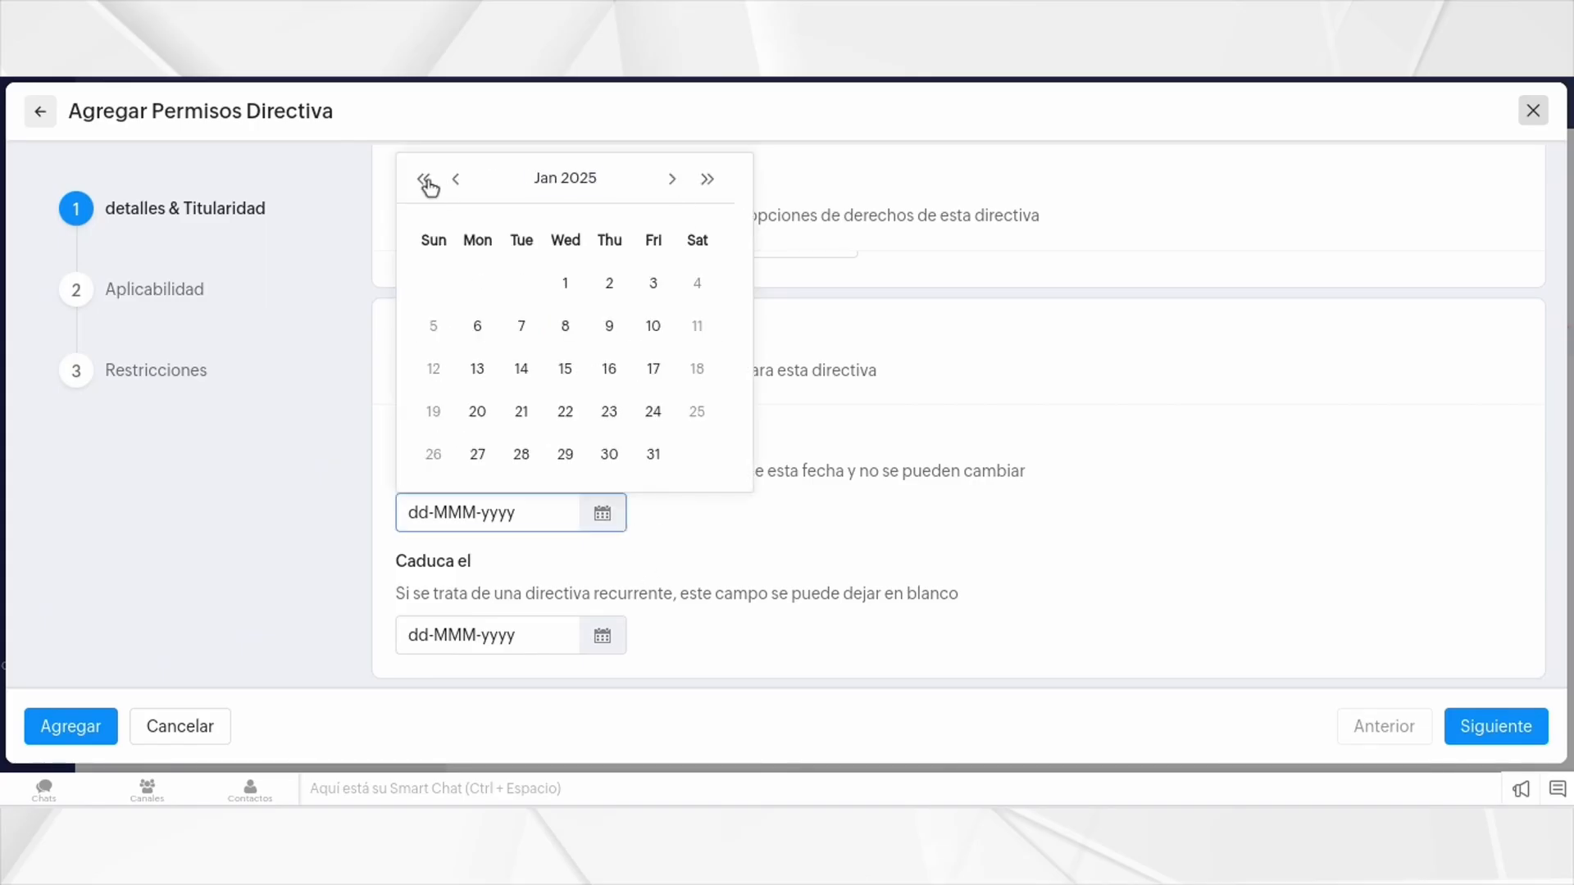
pyautogui.click(423, 179)
pyautogui.click(477, 284)
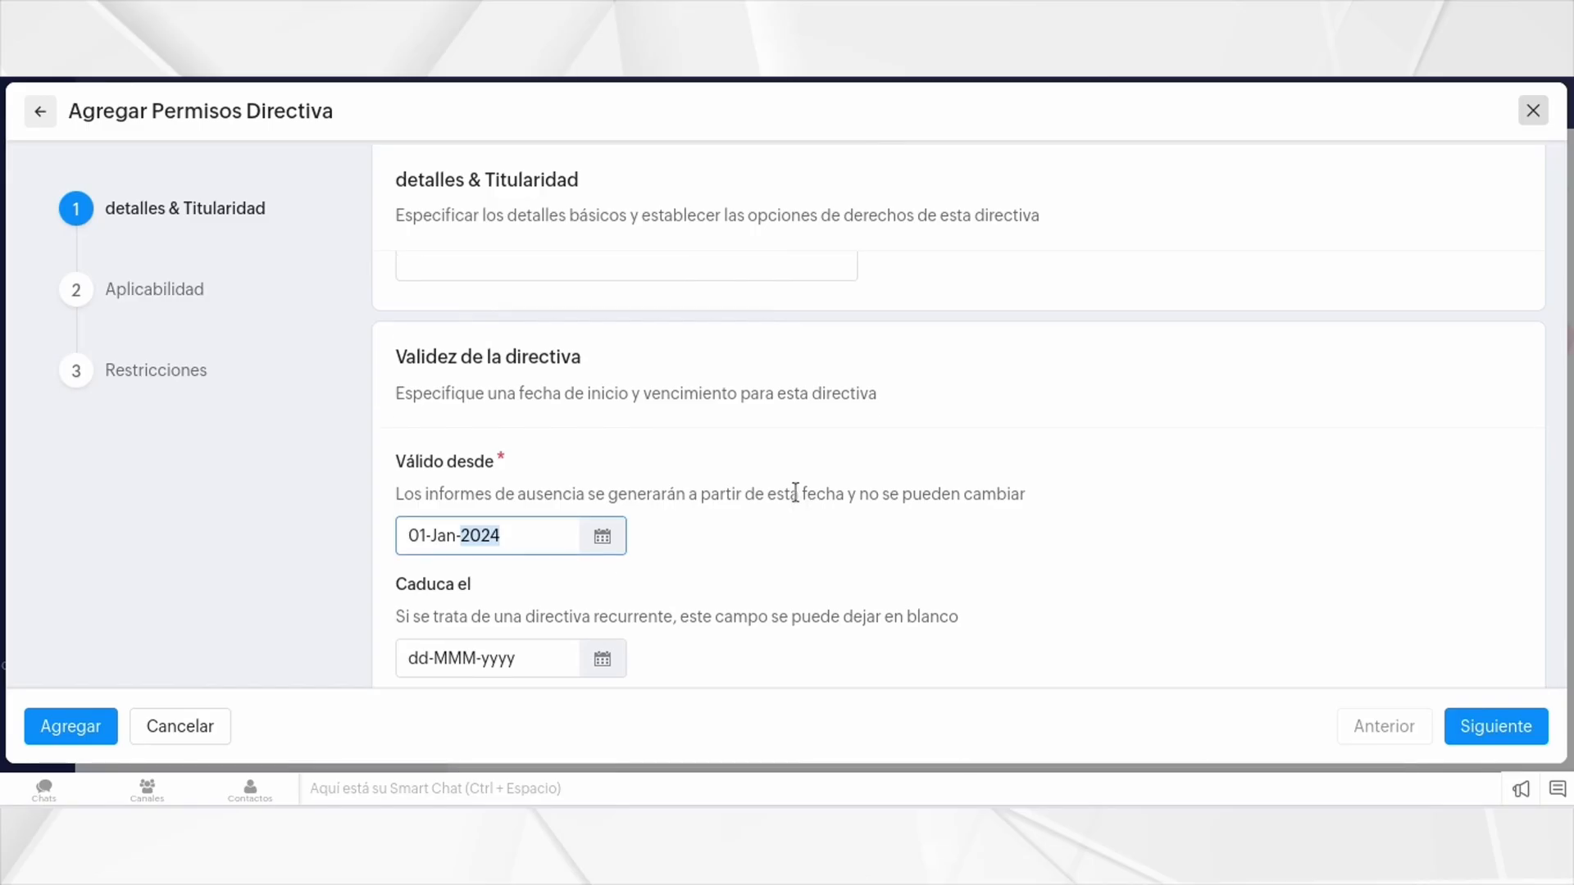
pyautogui.scroll(6, 795, 494)
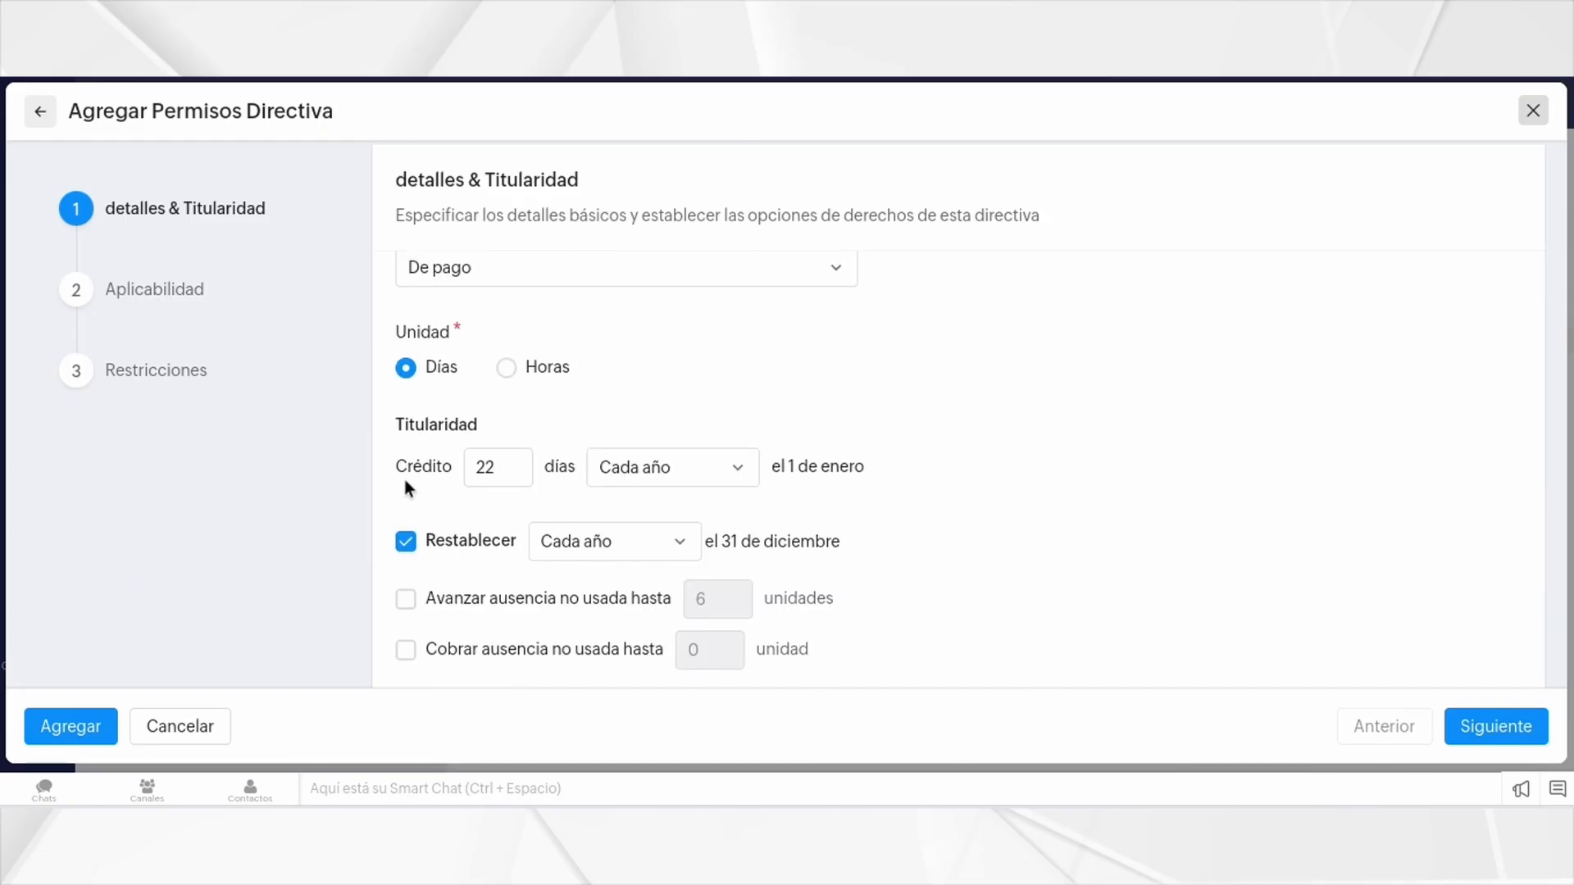
# Step: Set the policy's Caduca el date to 31-Dec-2024
pyautogui.scroll(-7, 412, 470)
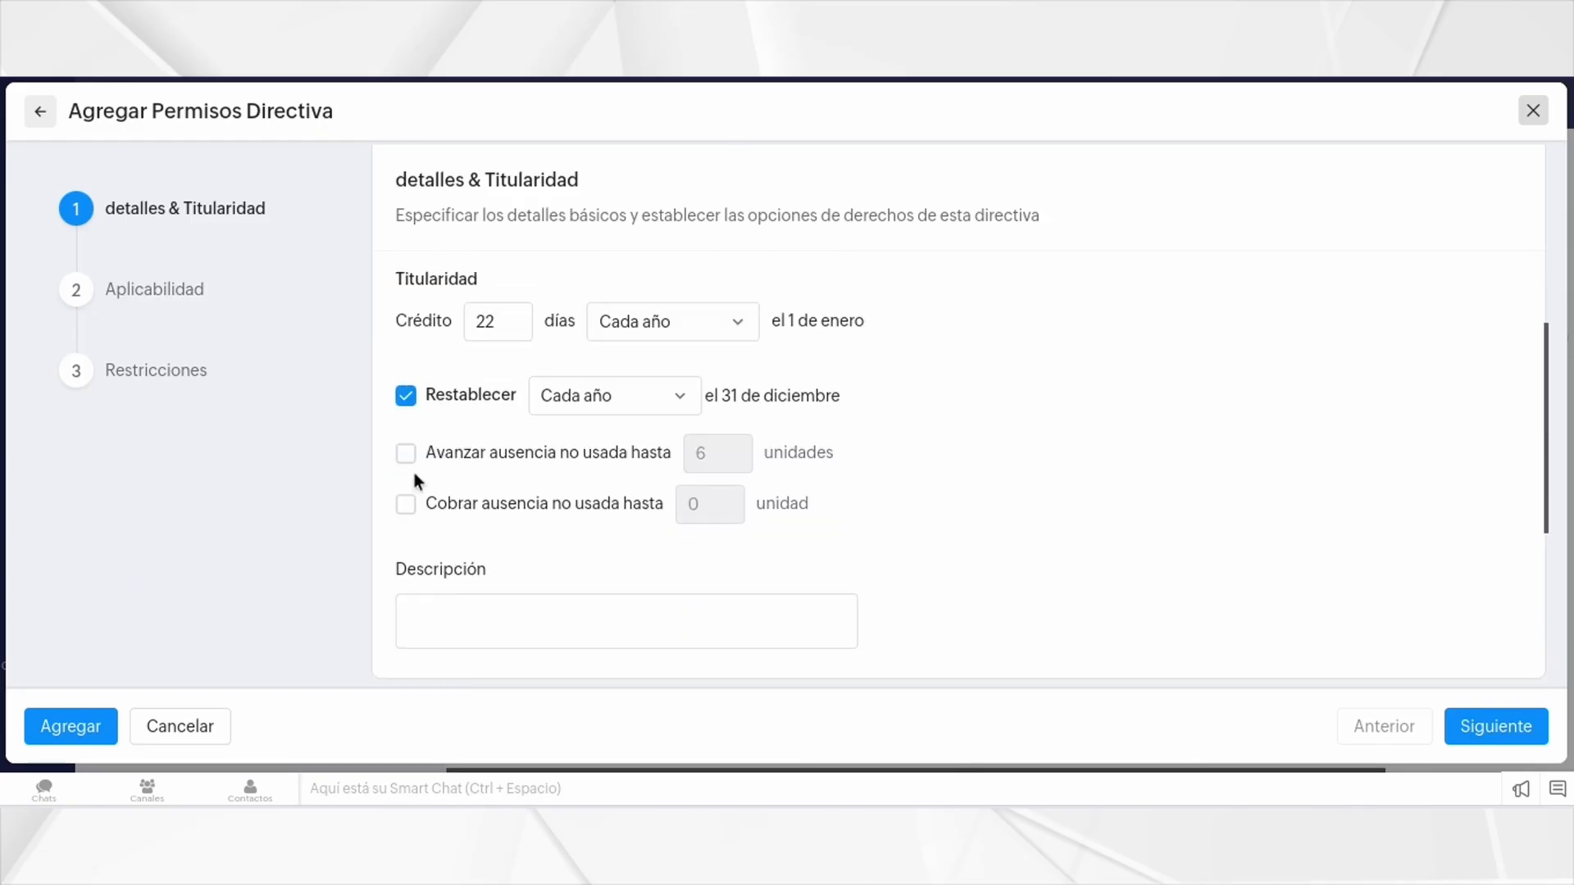
pyautogui.click(843, 541)
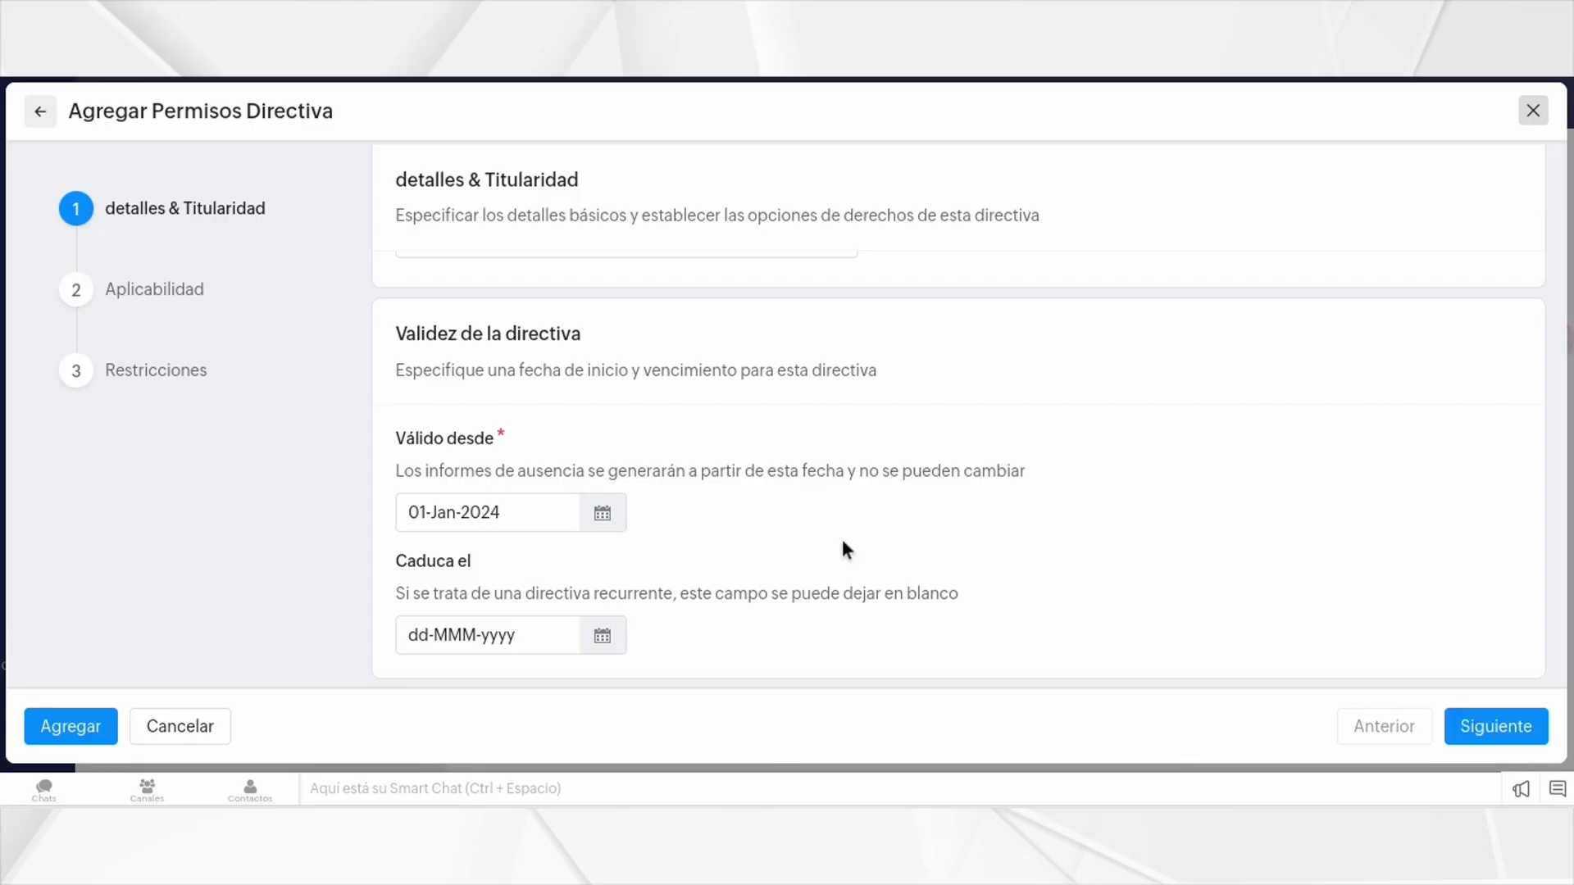
pyautogui.click(604, 638)
pyautogui.click(528, 584)
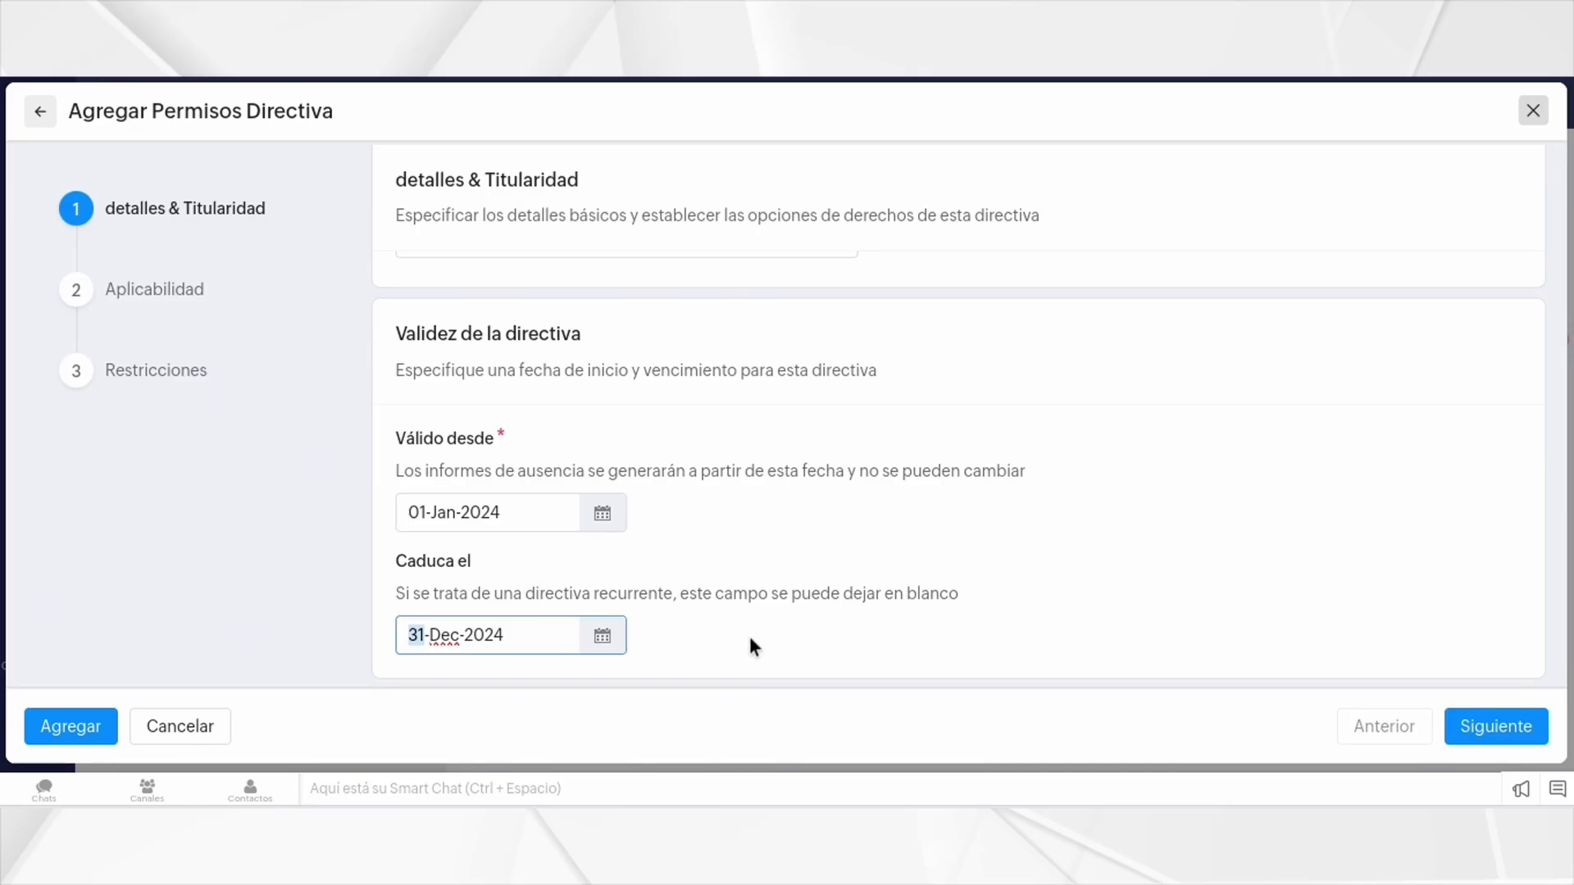
# Step: Clear the Caduca el date so the policy has no expiry, and continue to the Aplicabilidad stage
pyautogui.click(604, 637)
pyautogui.click(557, 637)
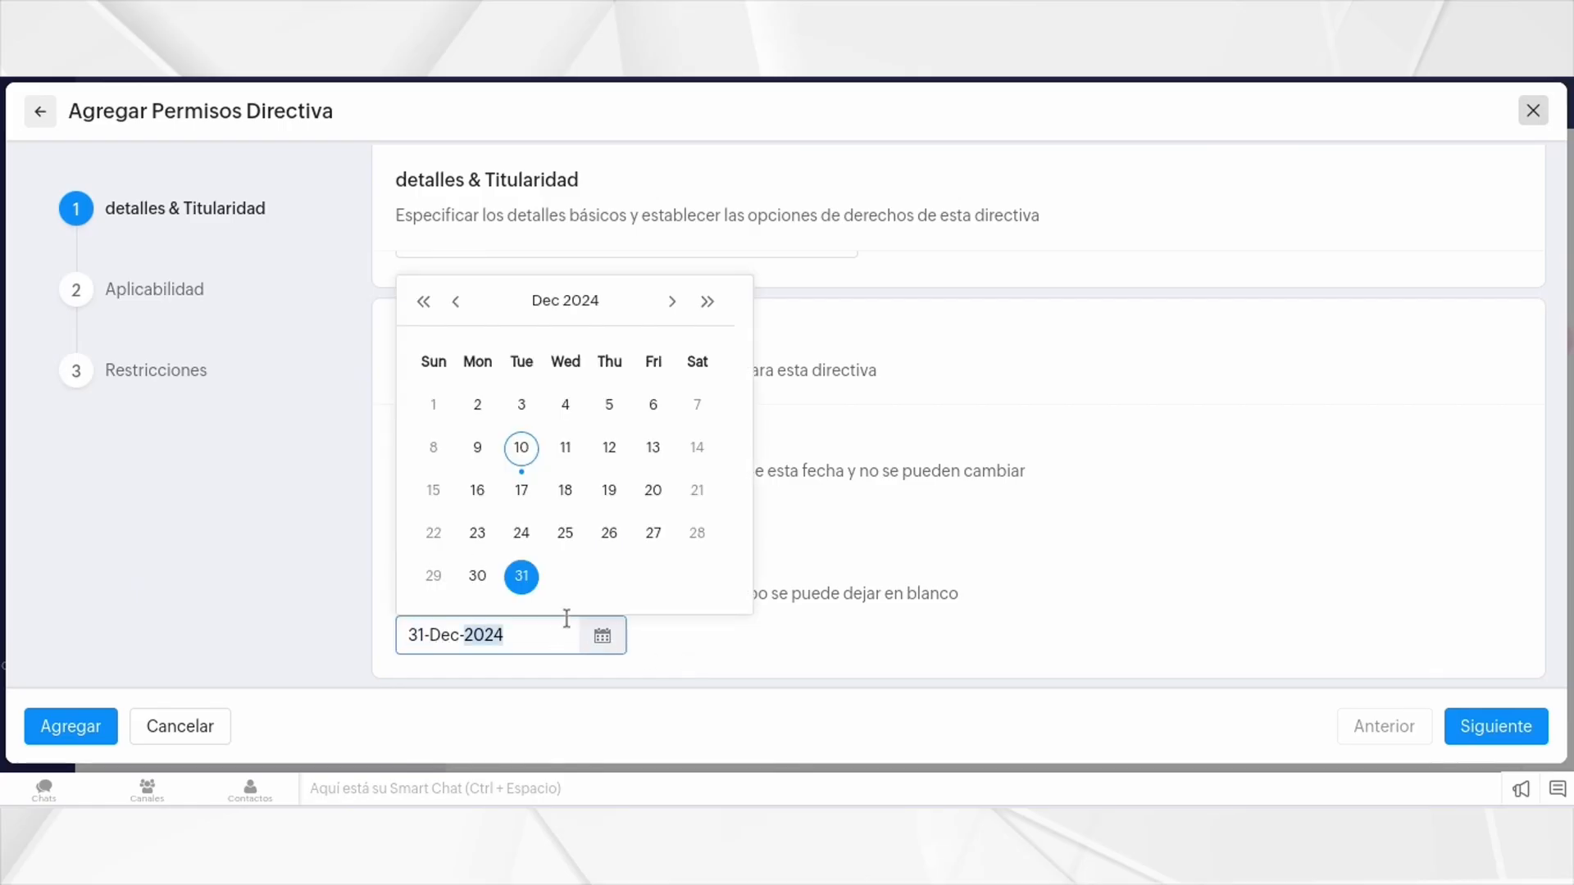
pyautogui.press('BackSpace')
pyautogui.press('Left')
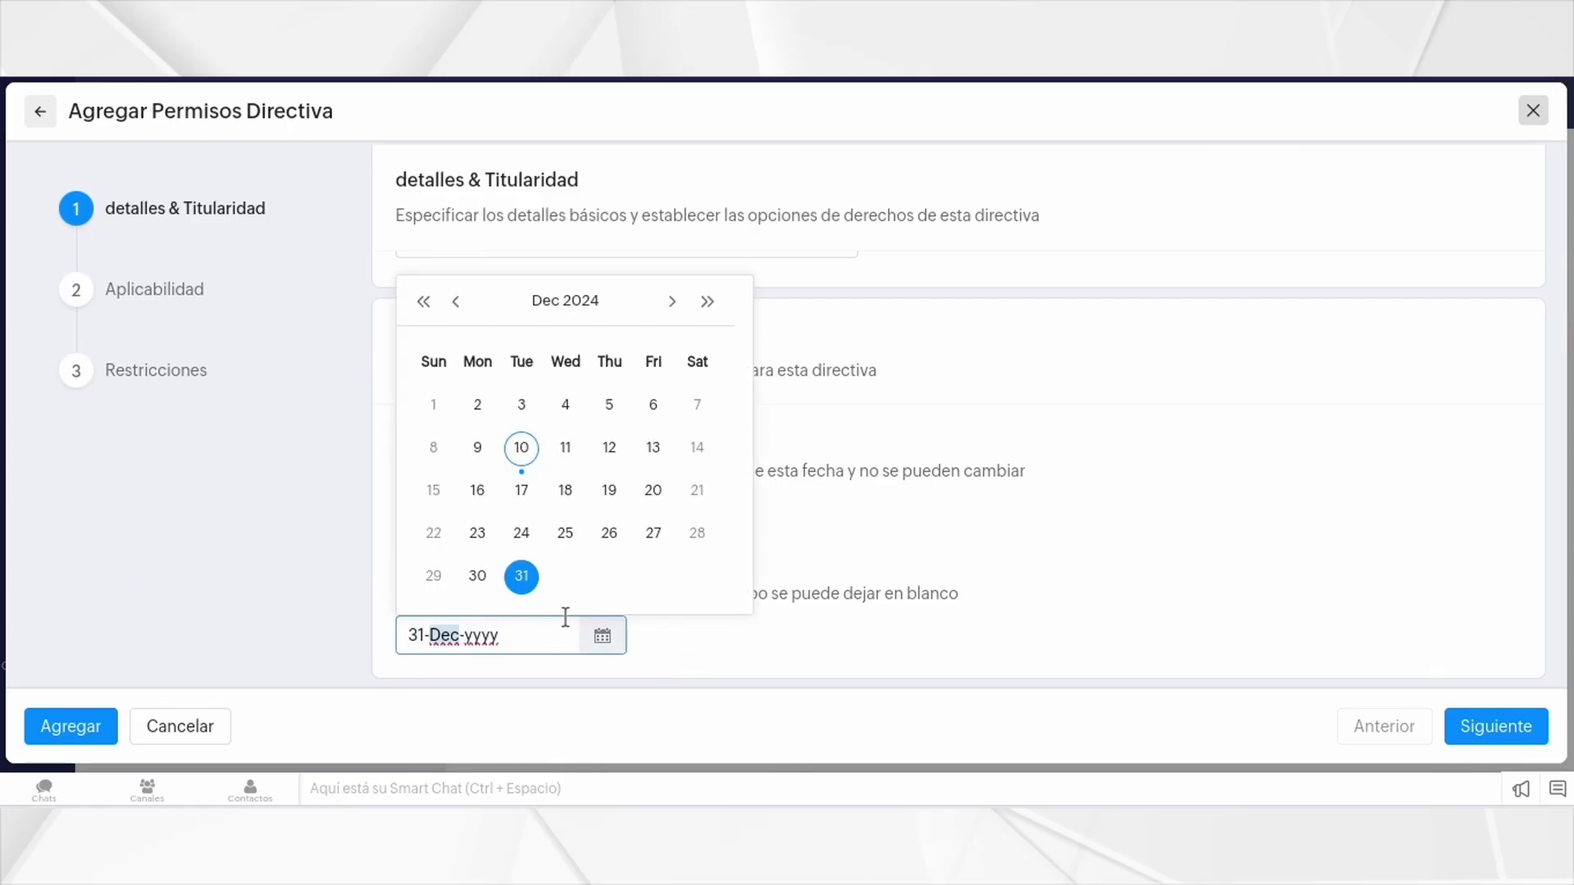
pyautogui.press('BackSpace')
pyautogui.press('Left')
pyautogui.press('BackSpace')
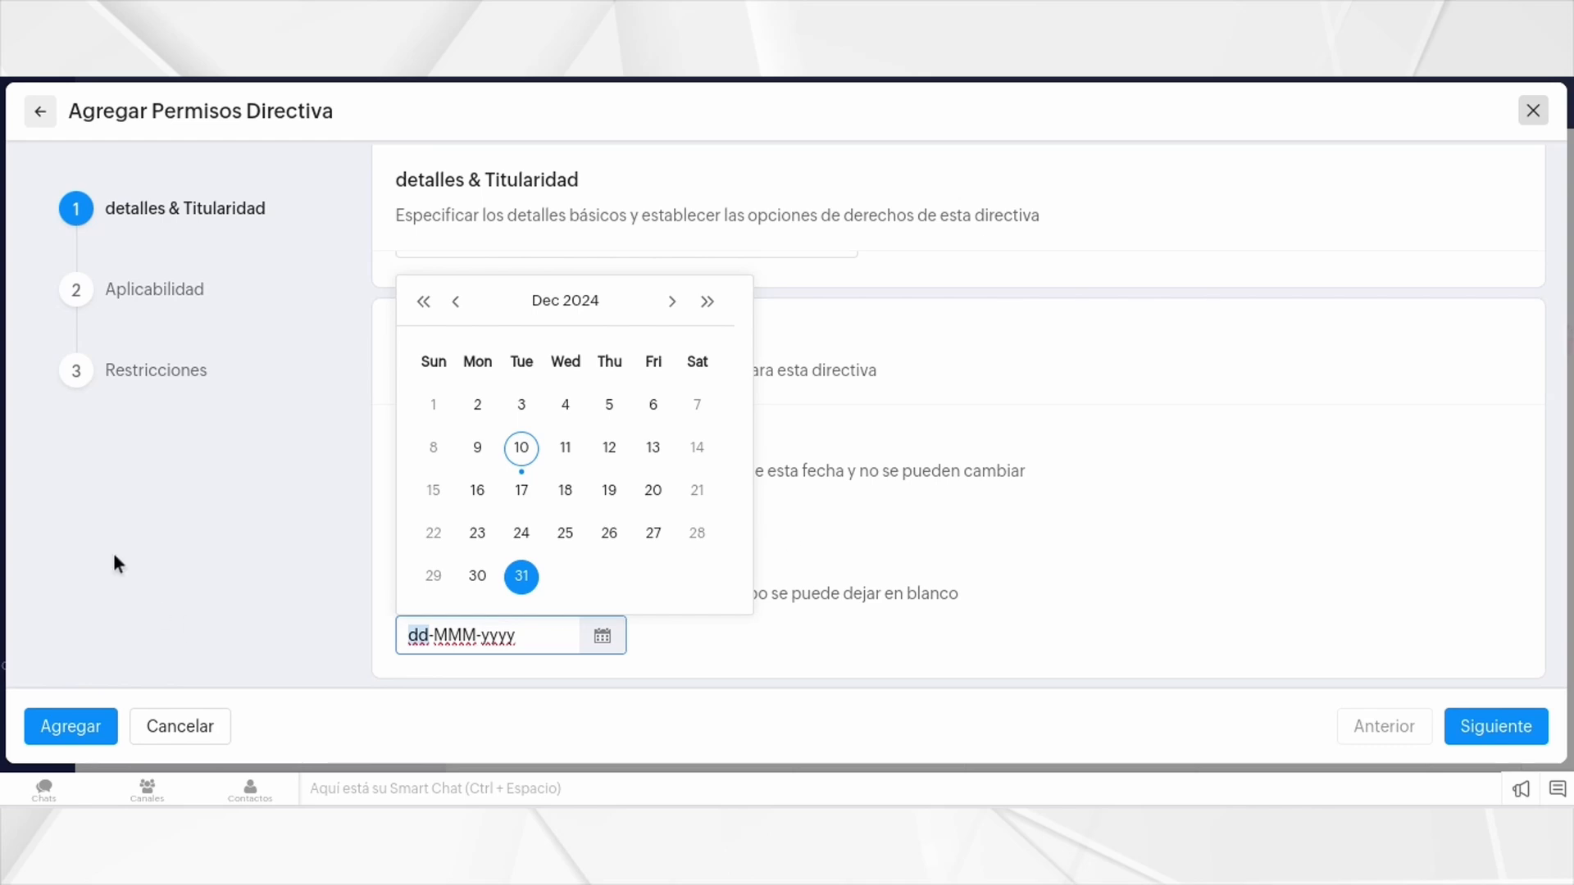
pyautogui.click(226, 552)
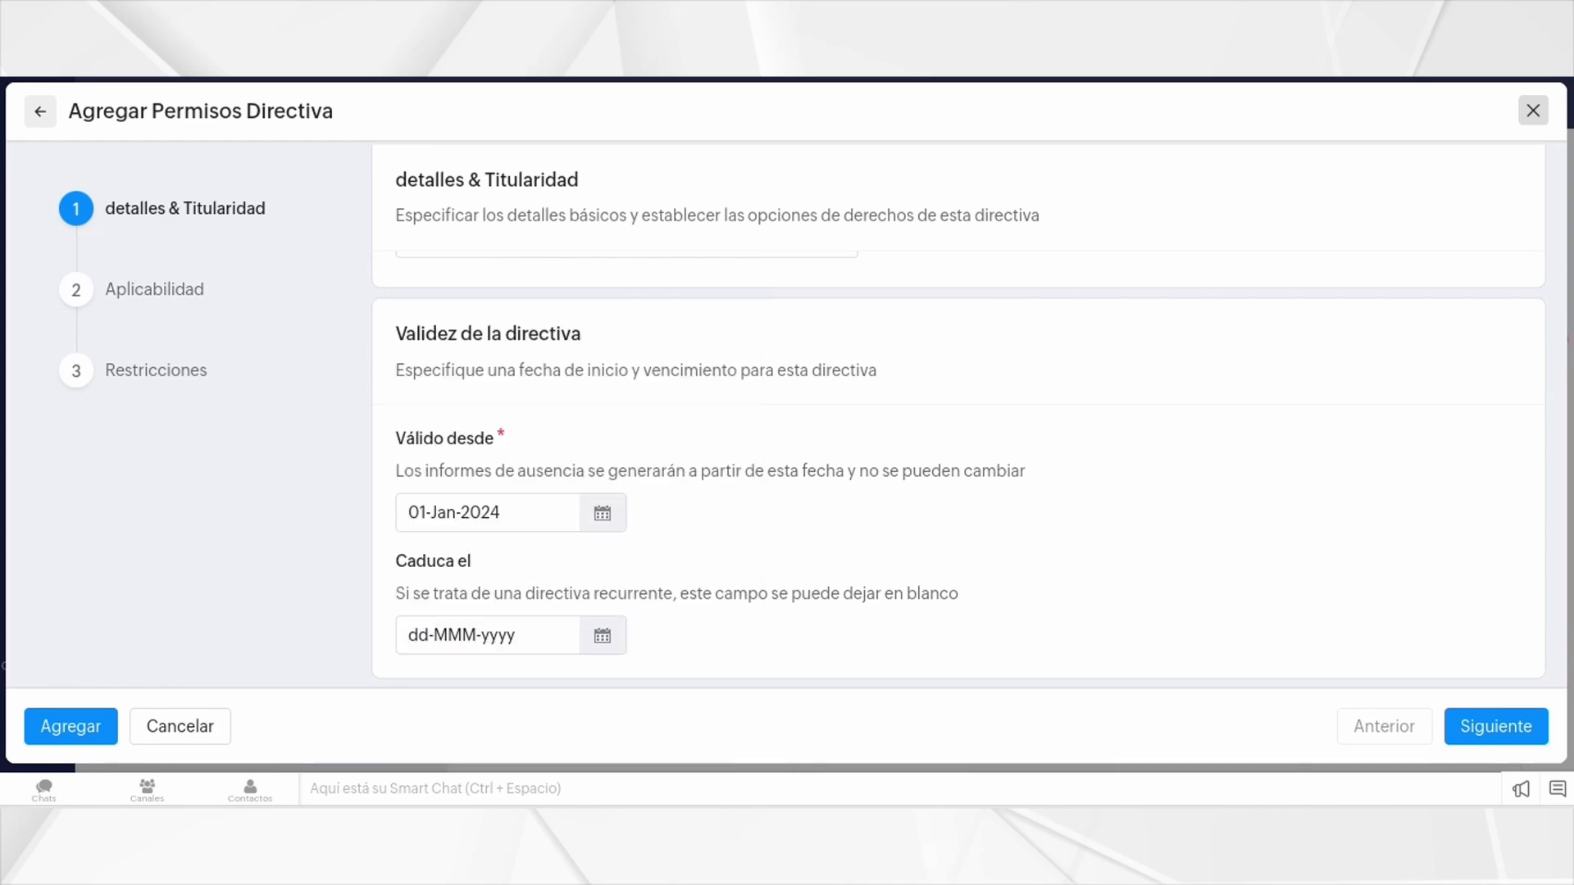
pyautogui.click(1529, 730)
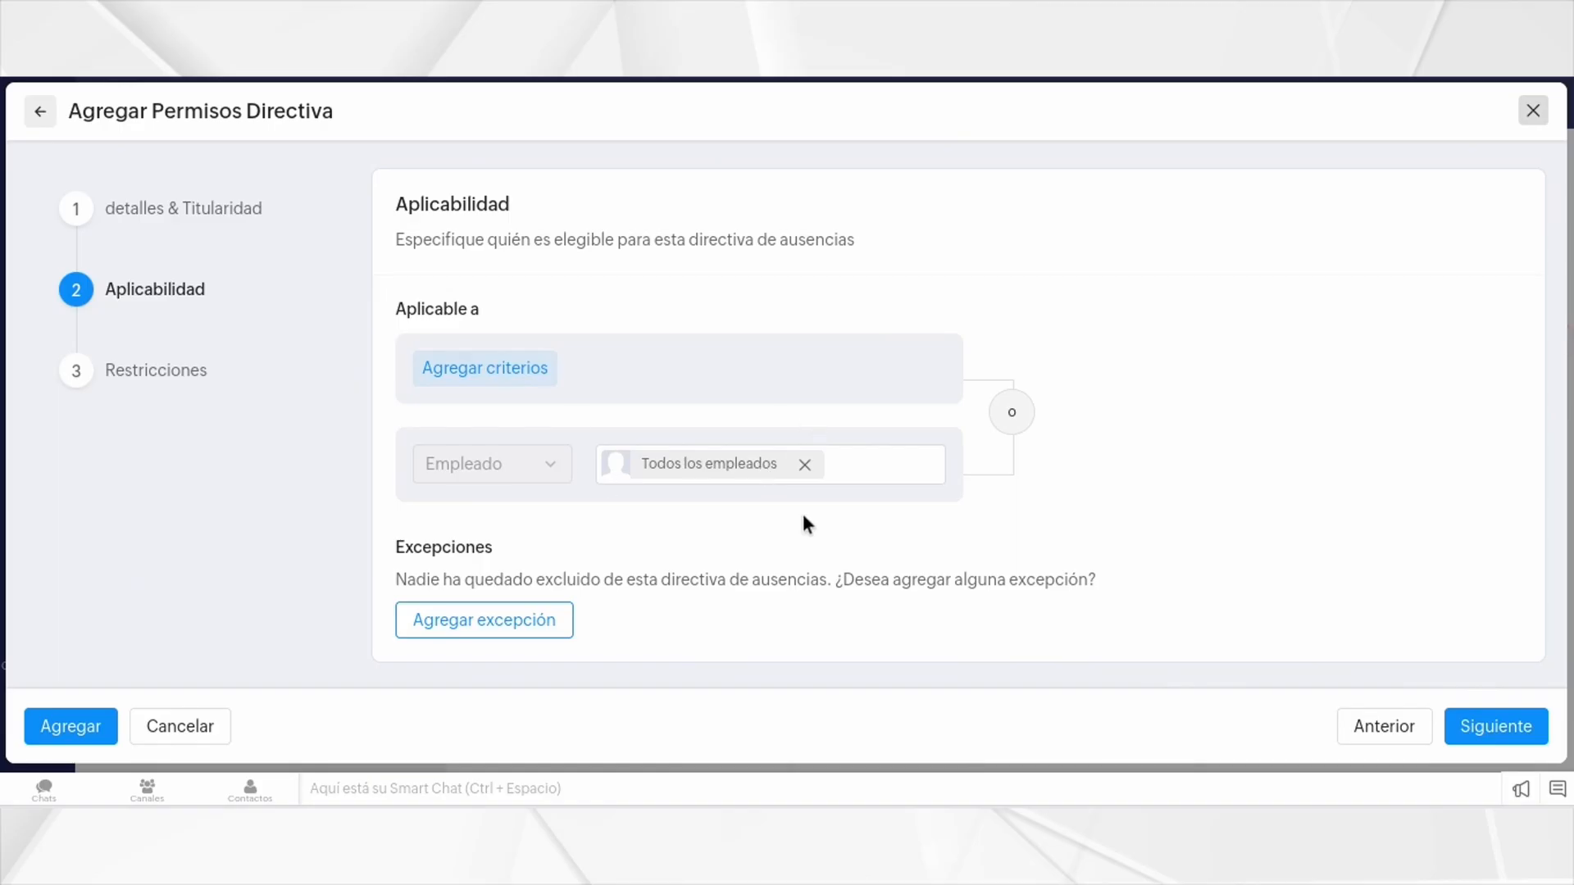
# Step: Replace Todos los empleados under Aplicable a with a Genders criterion set to Femenino
pyautogui.click(801, 465)
pyautogui.click(493, 380)
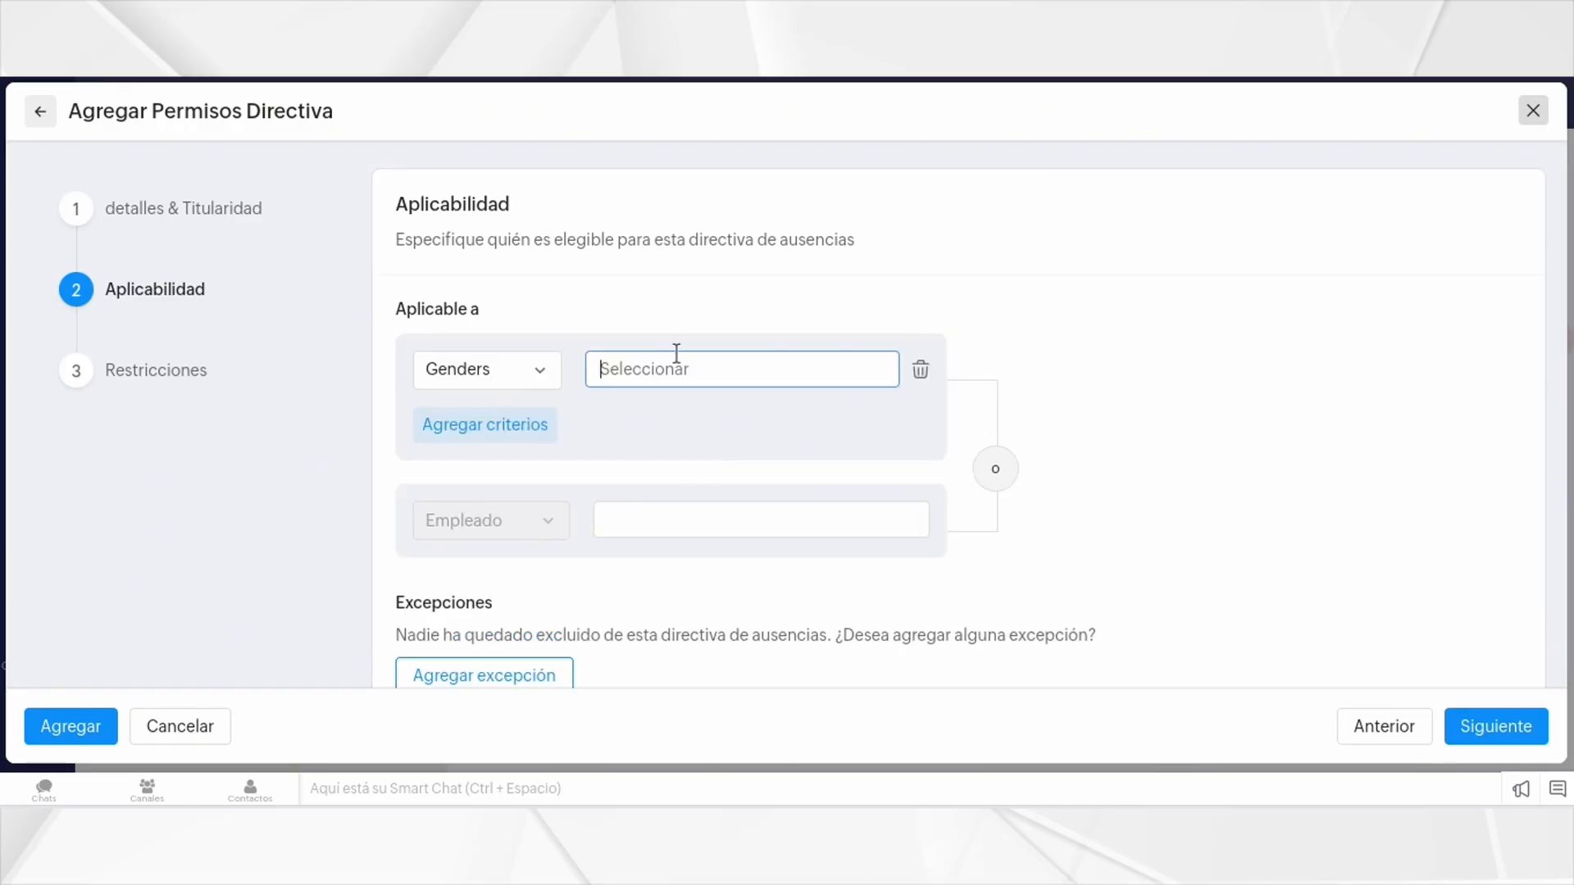
pyautogui.click(741, 373)
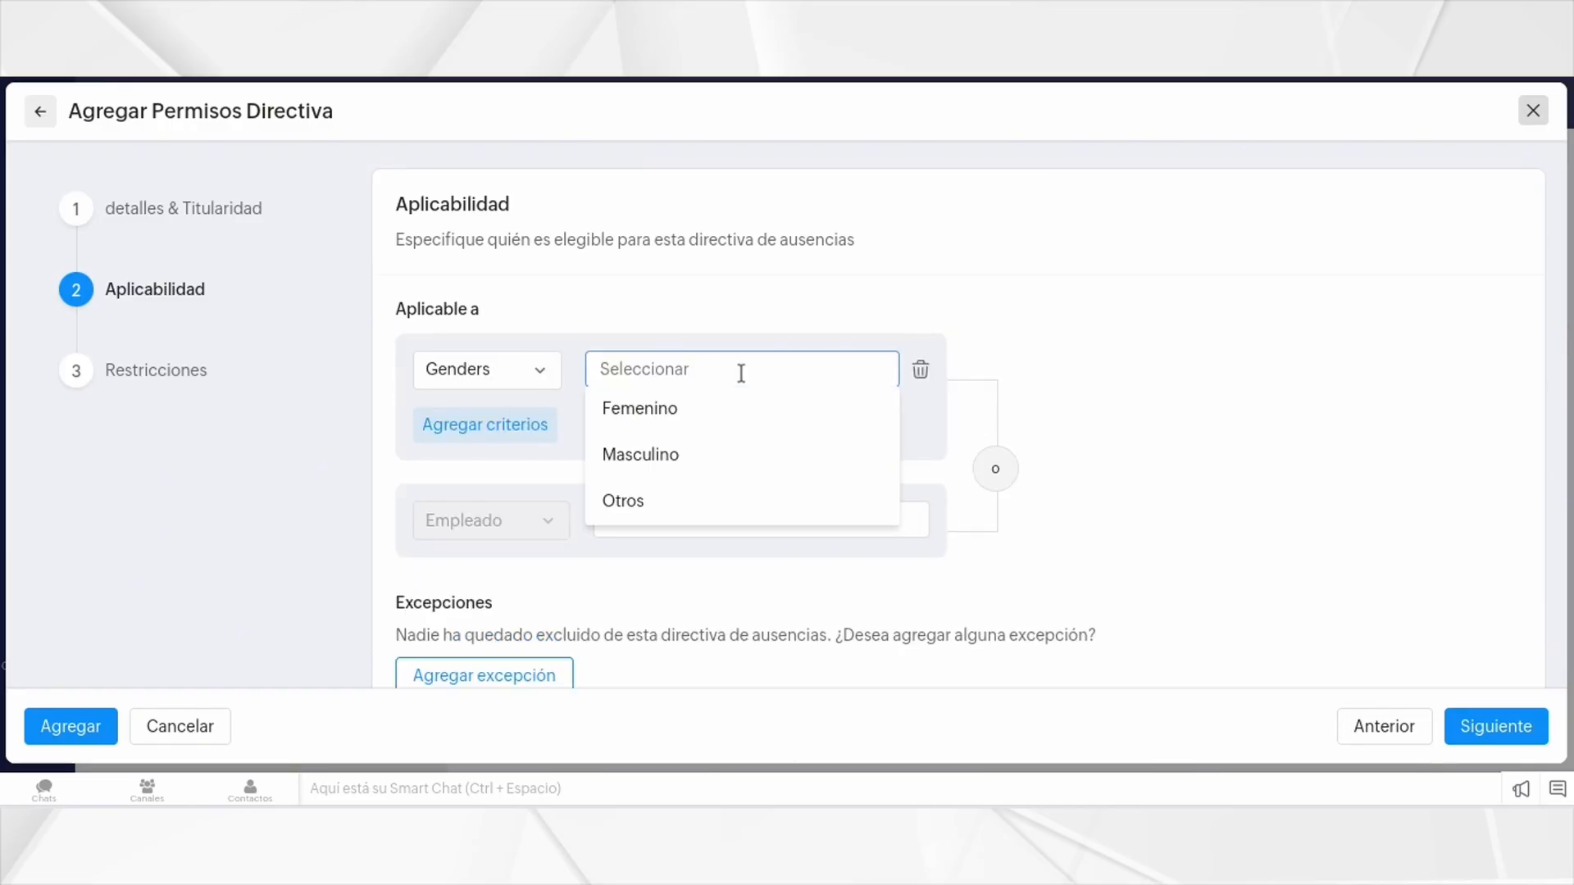
pyautogui.scroll(-1, 545, 389)
pyautogui.click(540, 339)
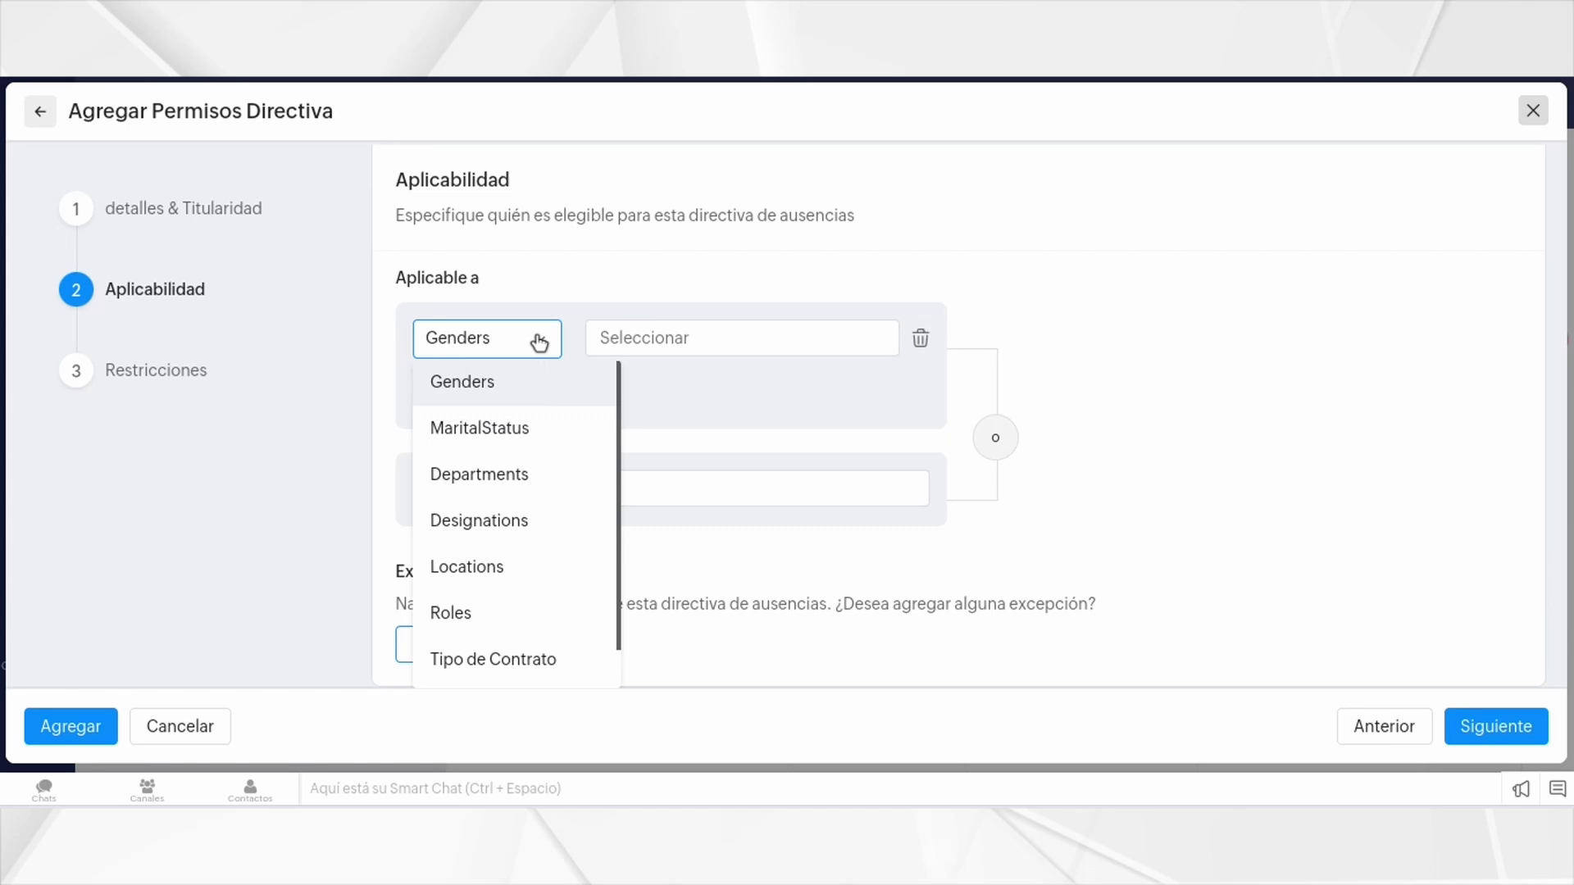
pyautogui.click(513, 386)
pyautogui.click(637, 337)
pyautogui.click(644, 384)
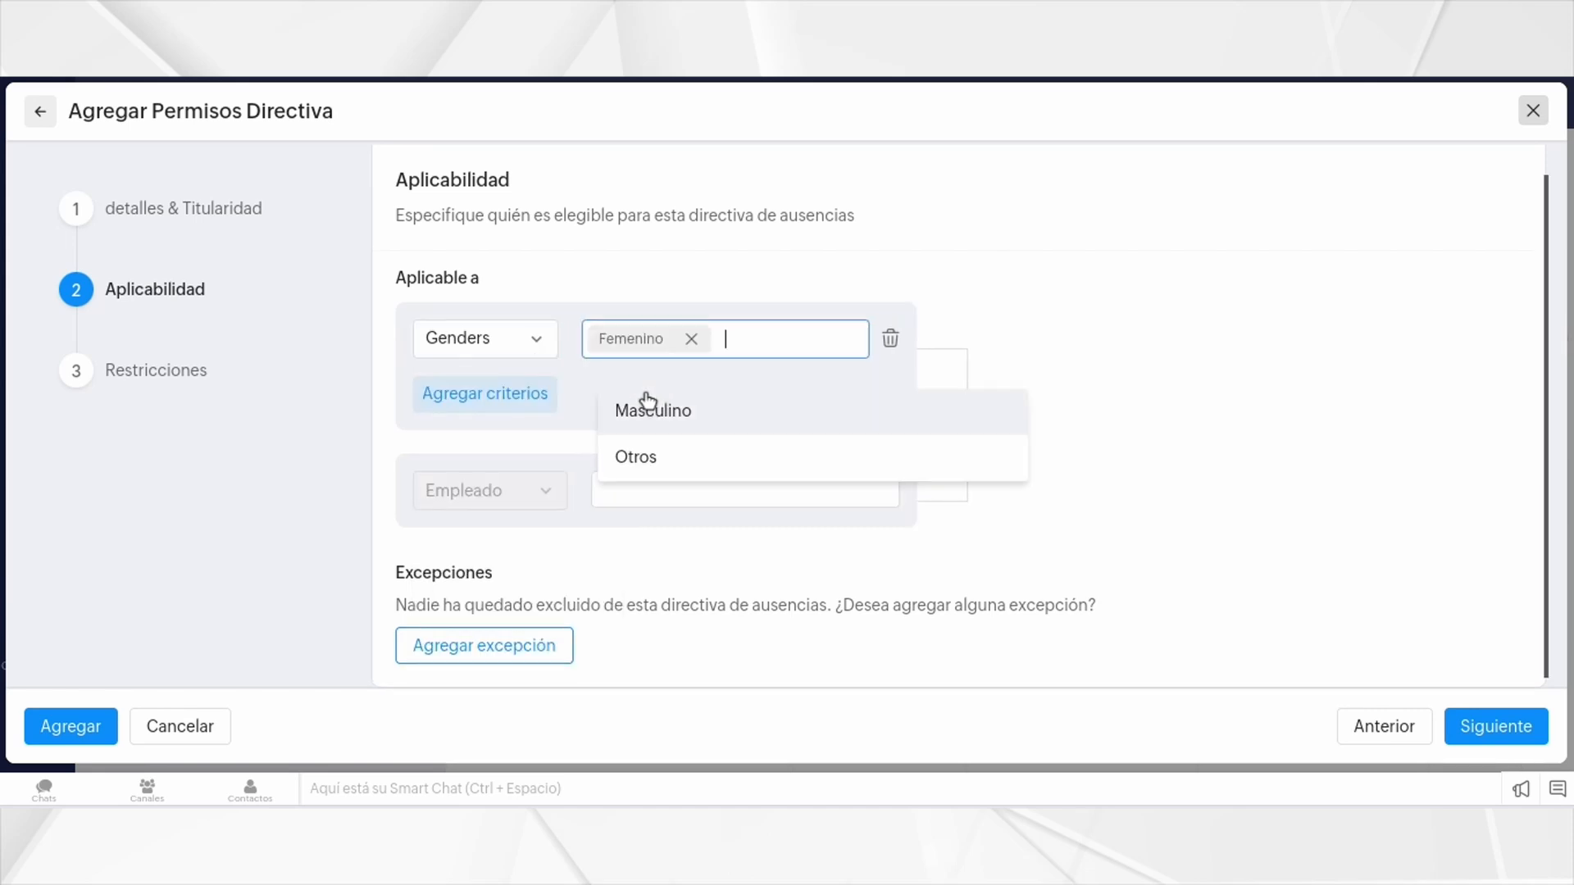
pyautogui.click(1130, 334)
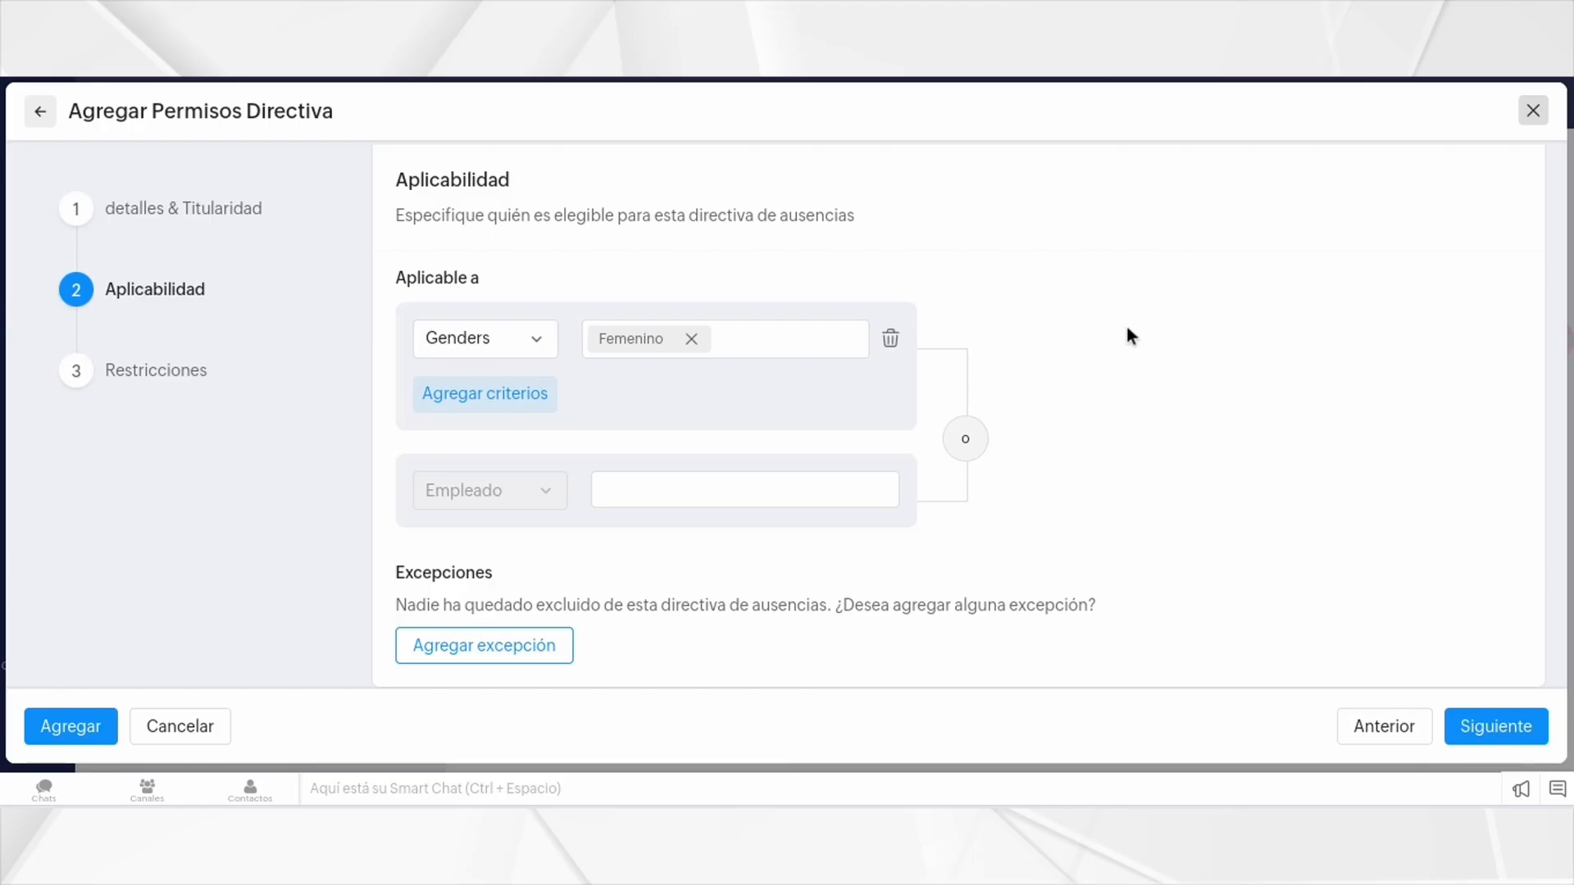
# Step: Change the applicability criterion to Locations with Italia selected
pyautogui.click(534, 350)
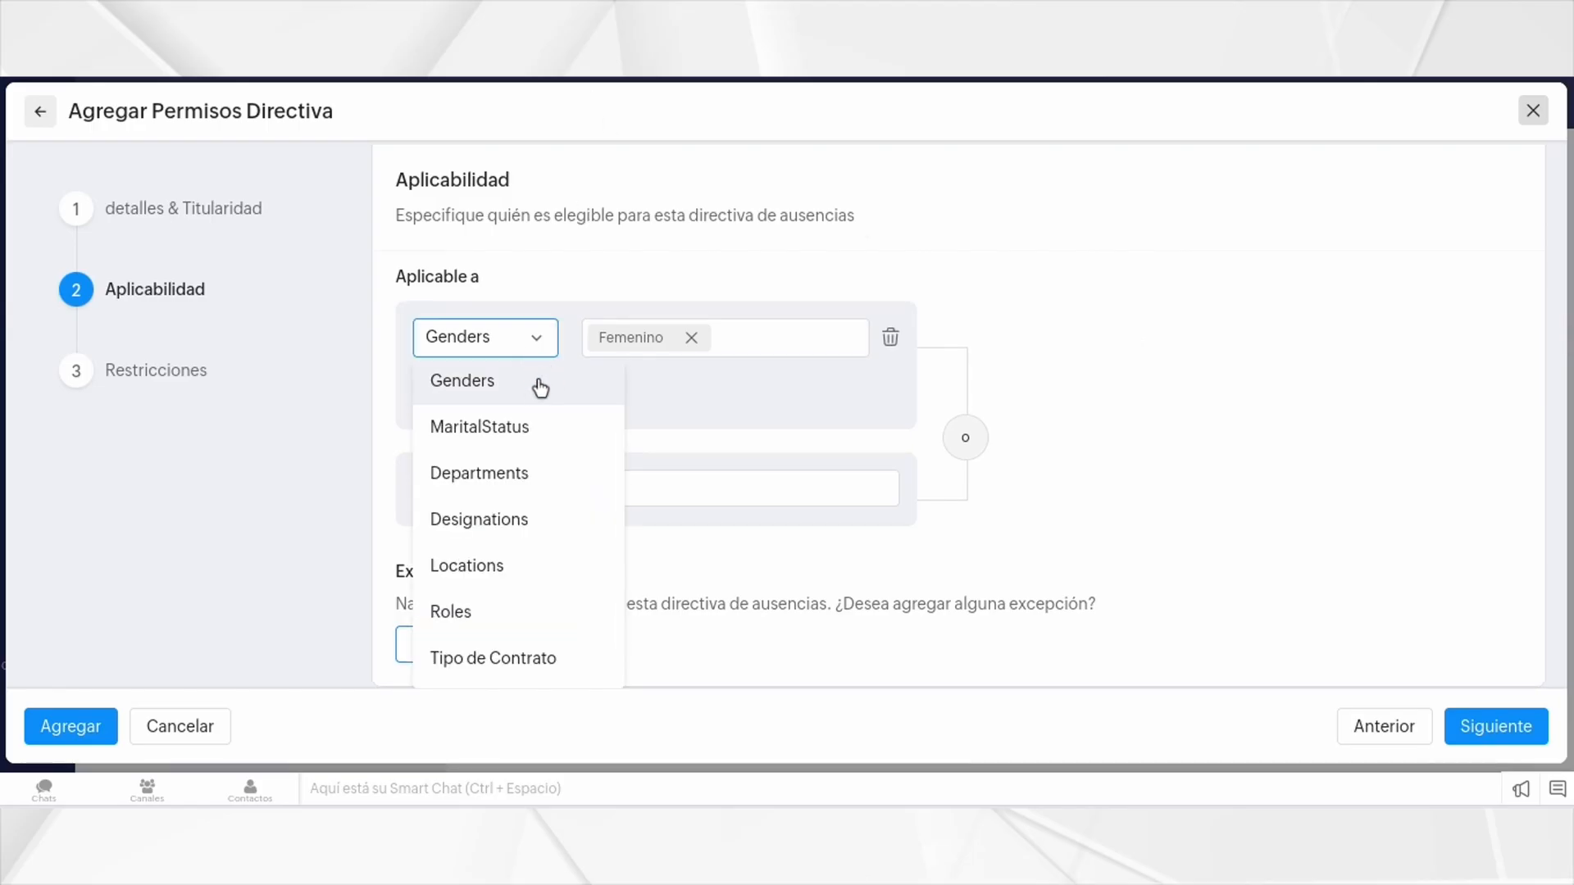
pyautogui.click(518, 571)
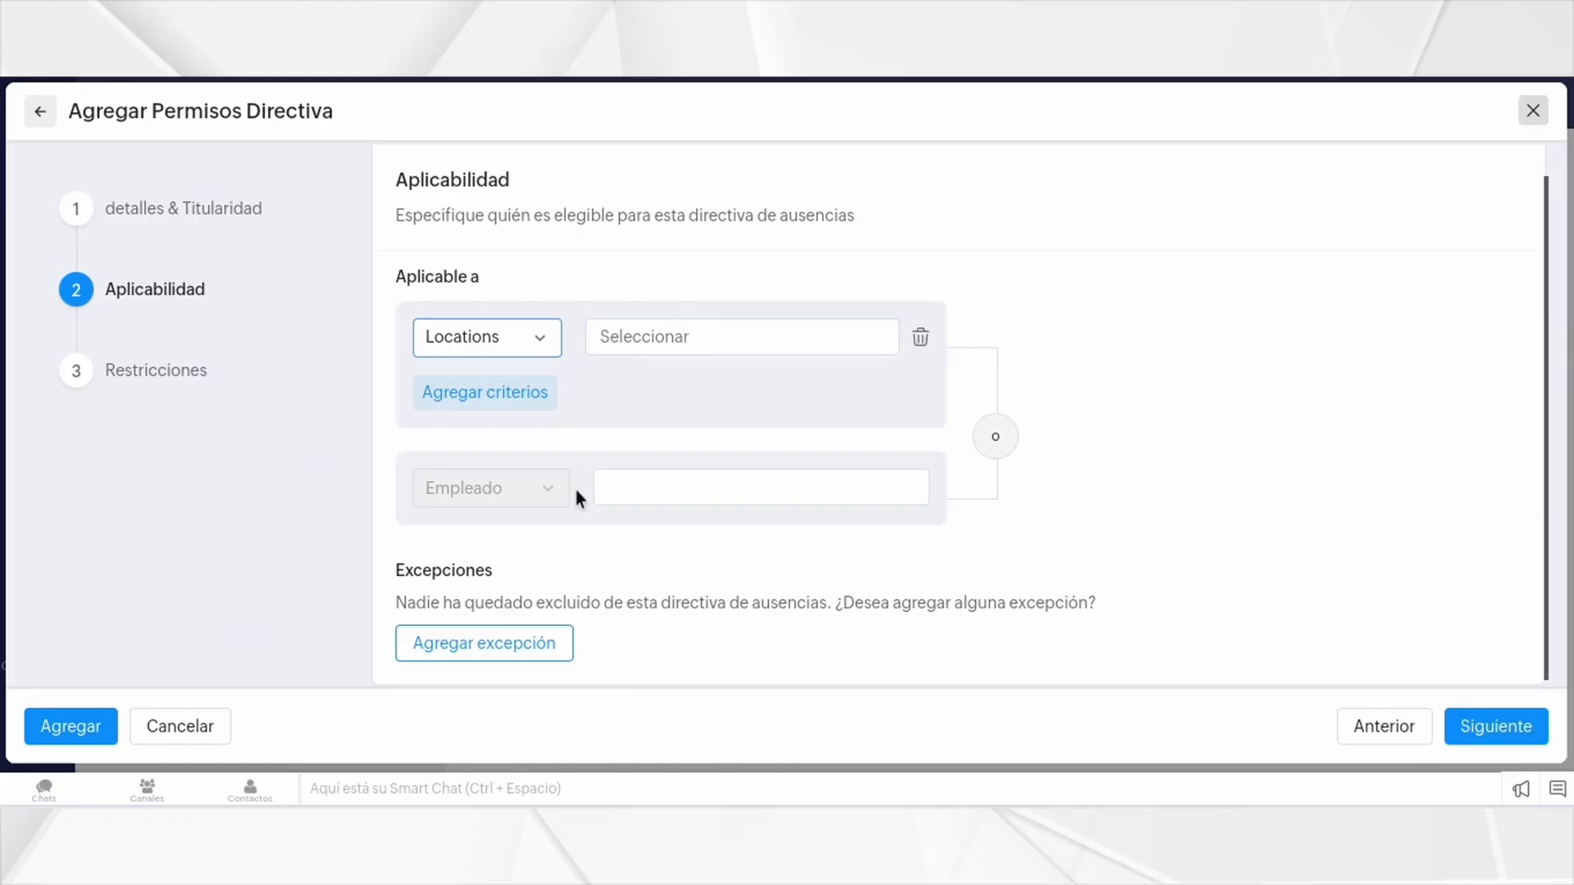
pyautogui.click(774, 338)
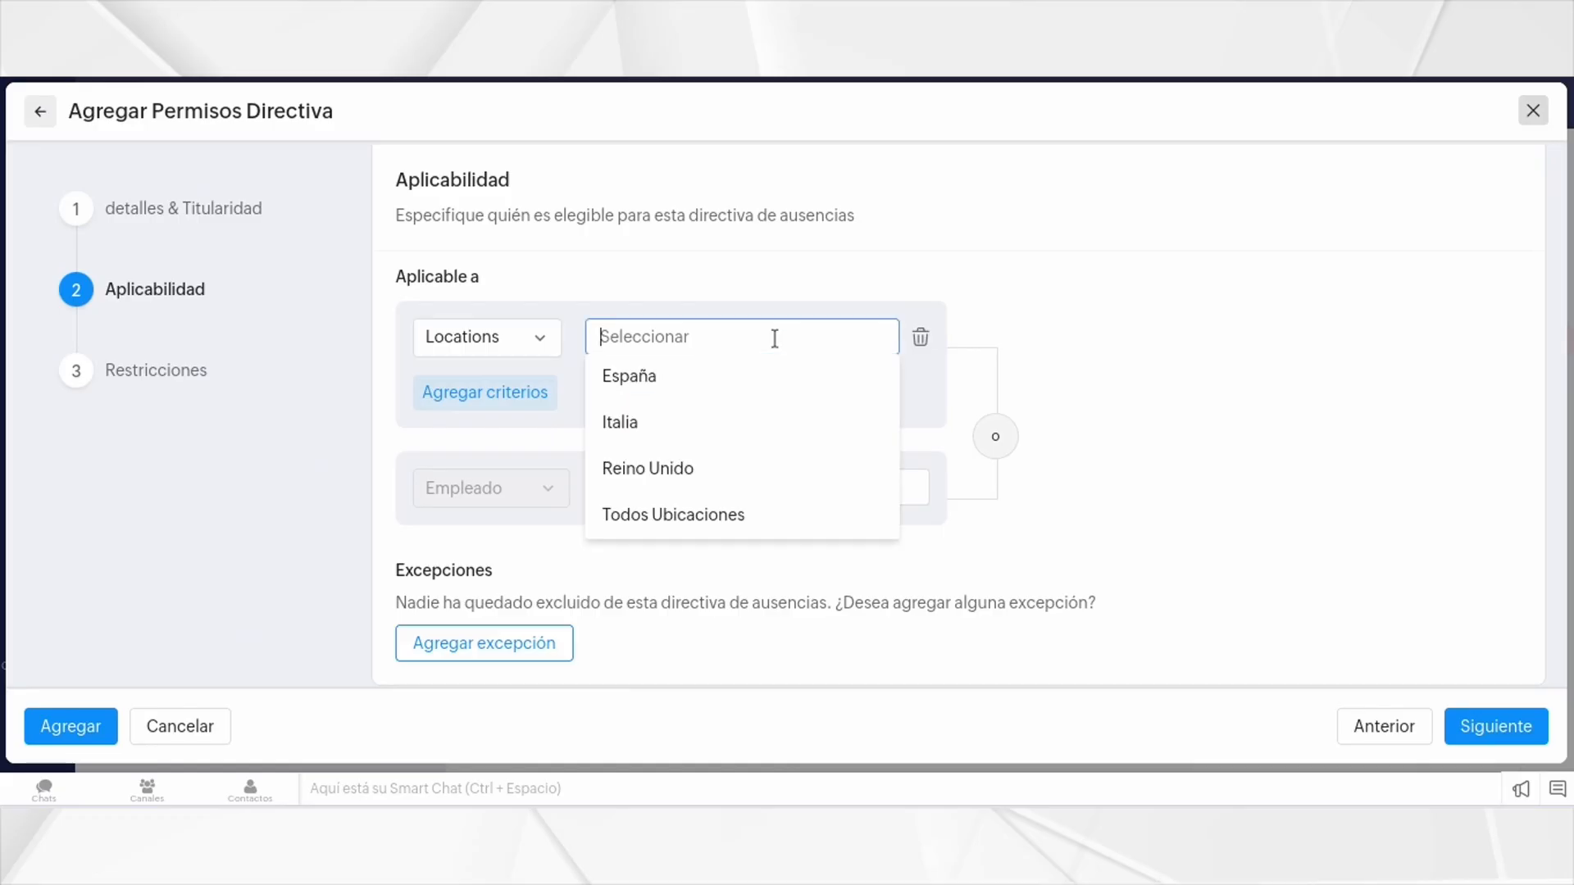
pyautogui.click(740, 417)
pyautogui.click(1266, 274)
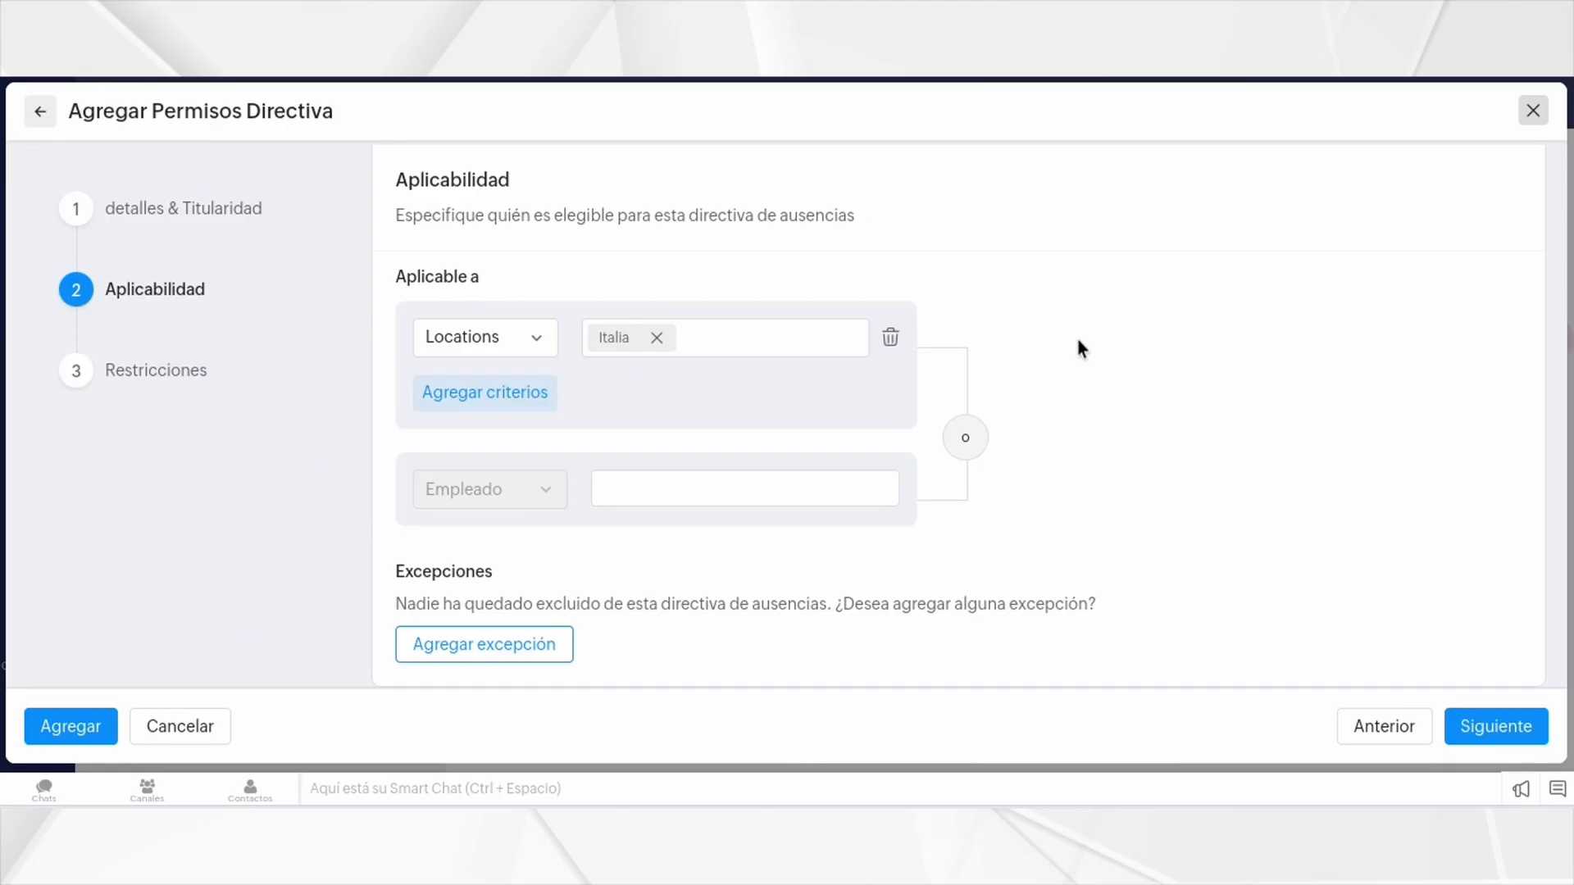
# Step: Delete the Locations criterion and make the policy applicable to Todos los empleados
pyautogui.click(891, 338)
pyautogui.click(637, 465)
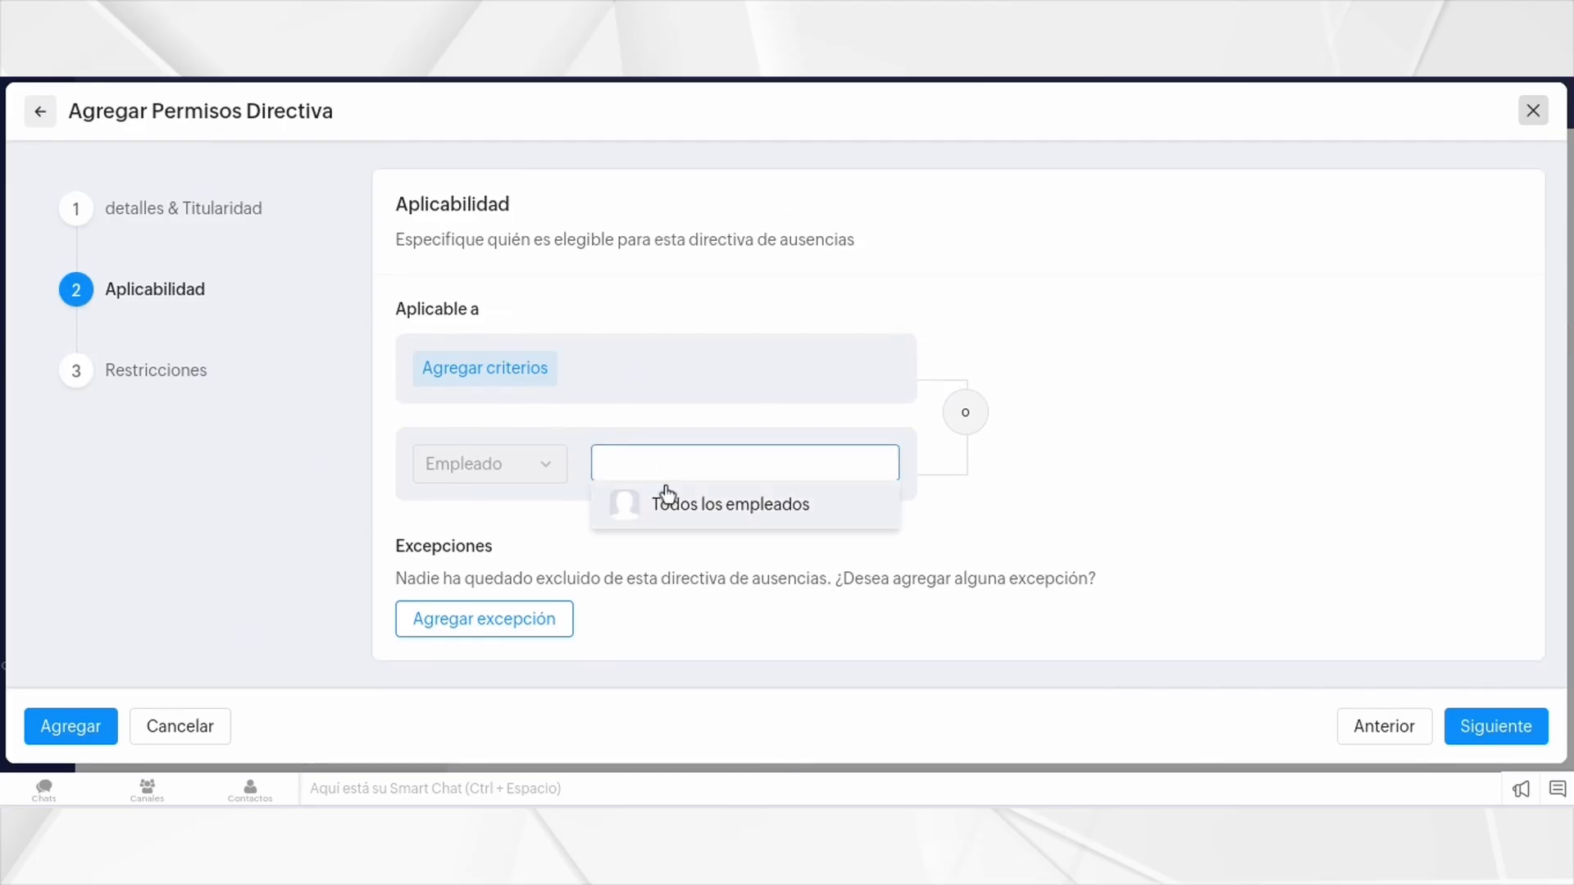
pyautogui.click(667, 502)
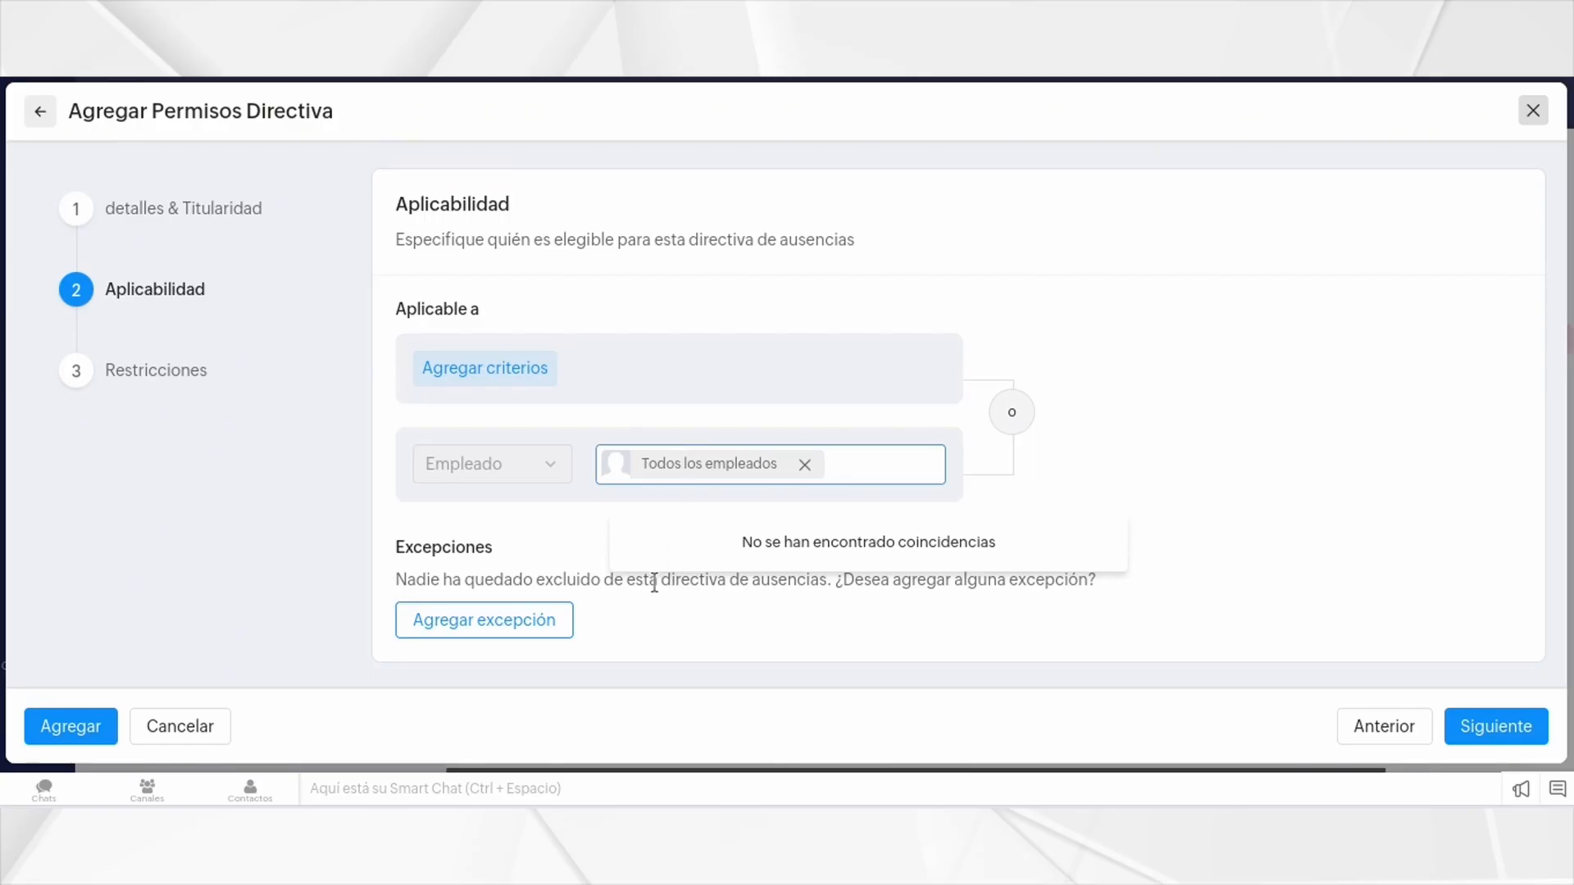
# Step: Add an exception to the policy's applicability that excludes the Locations value Reino Unido
pyautogui.click(544, 616)
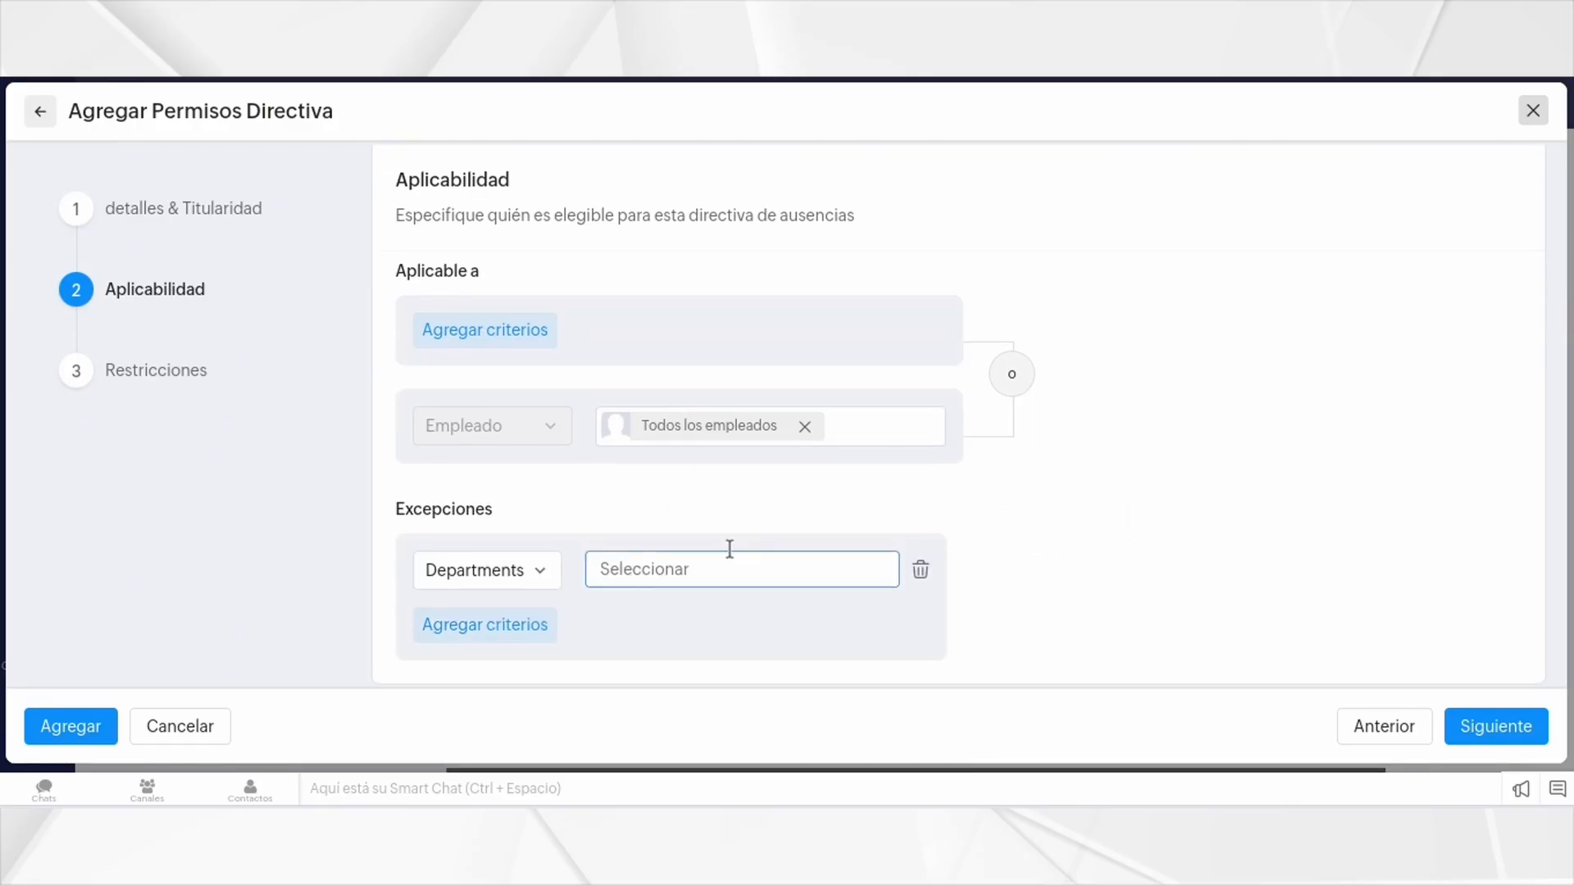
pyautogui.click(543, 569)
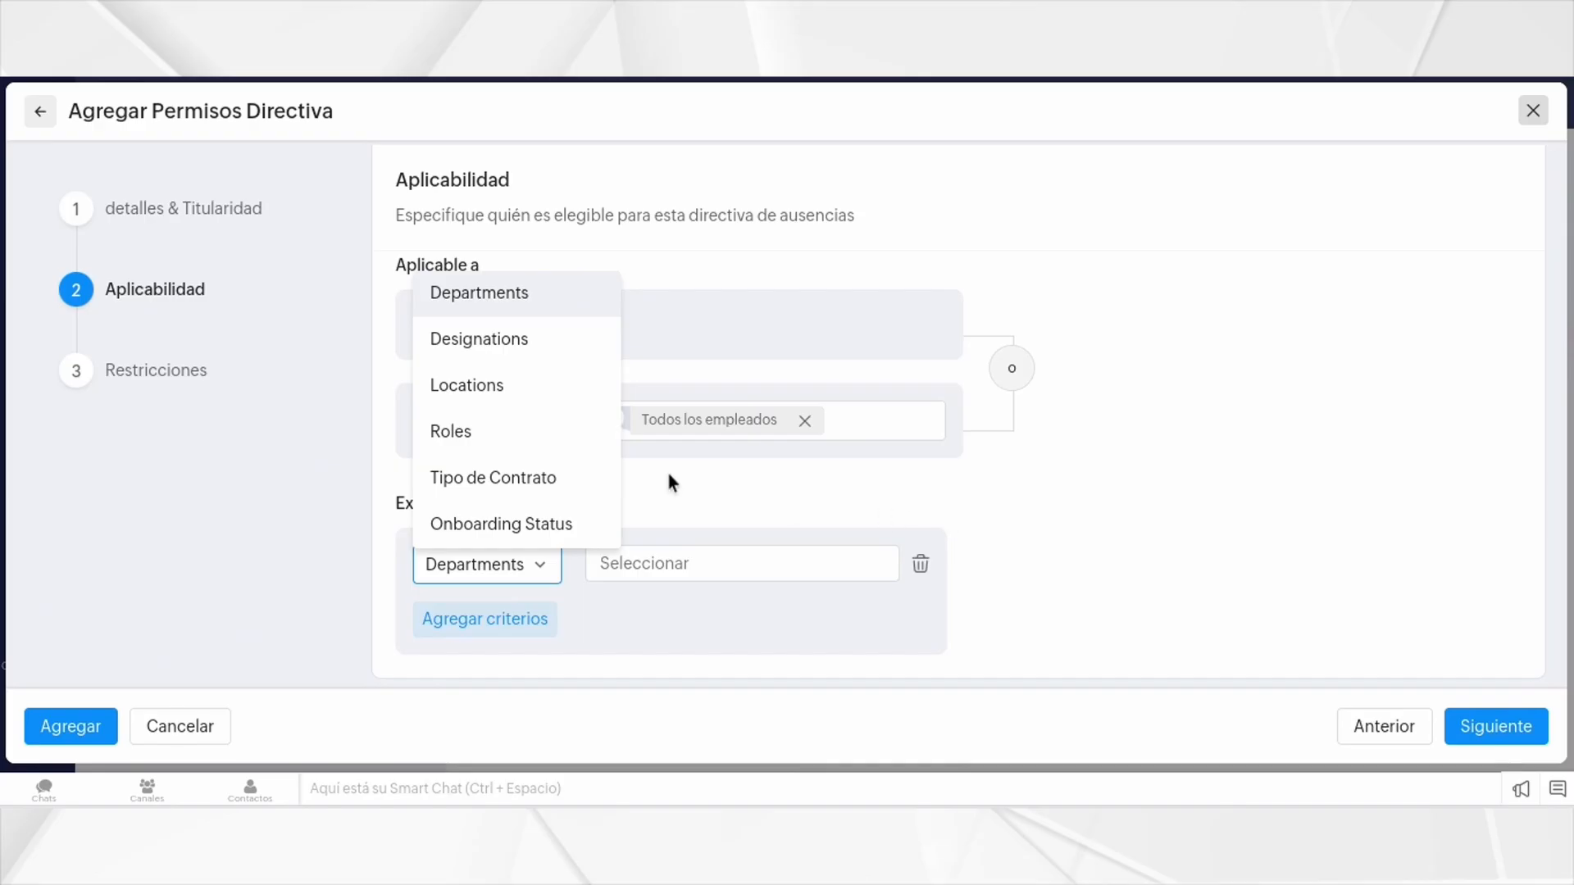
pyautogui.click(503, 382)
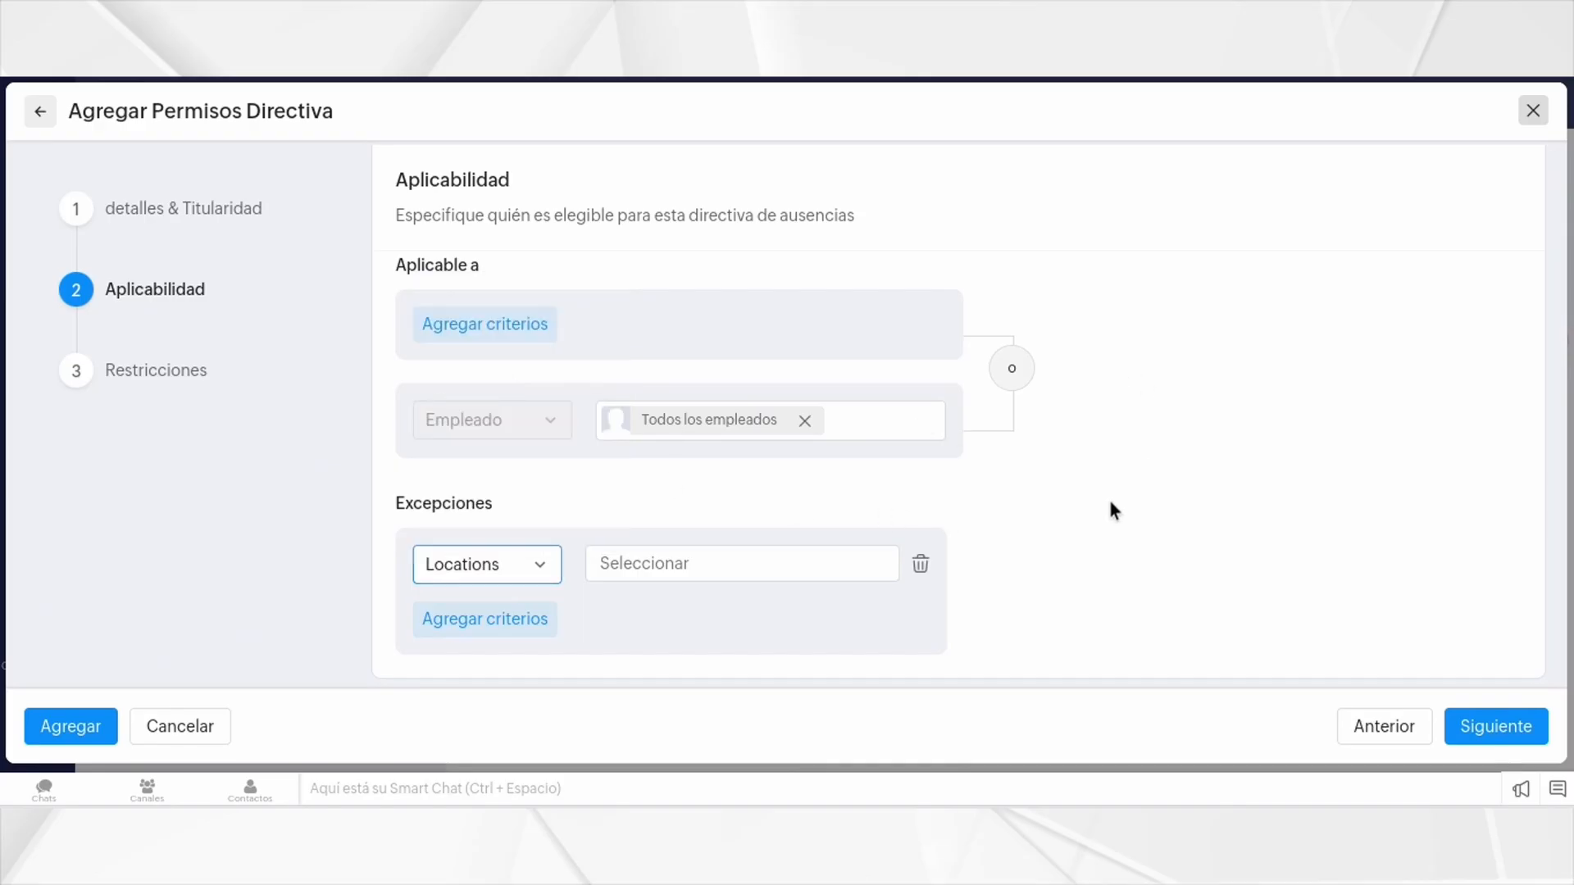
pyautogui.click(740, 563)
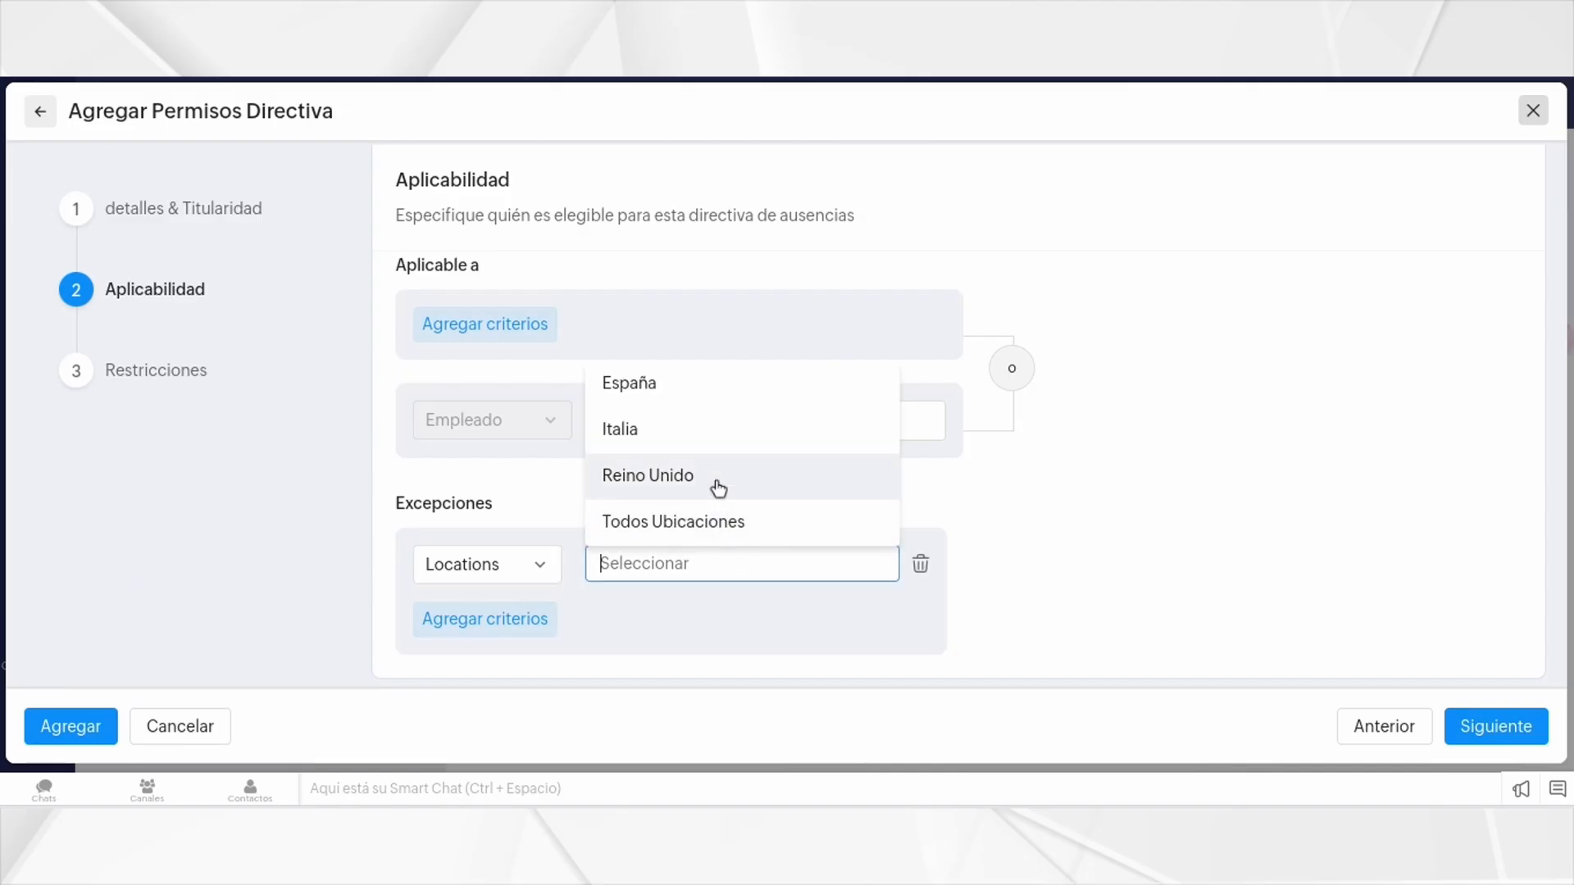
pyautogui.click(610, 478)
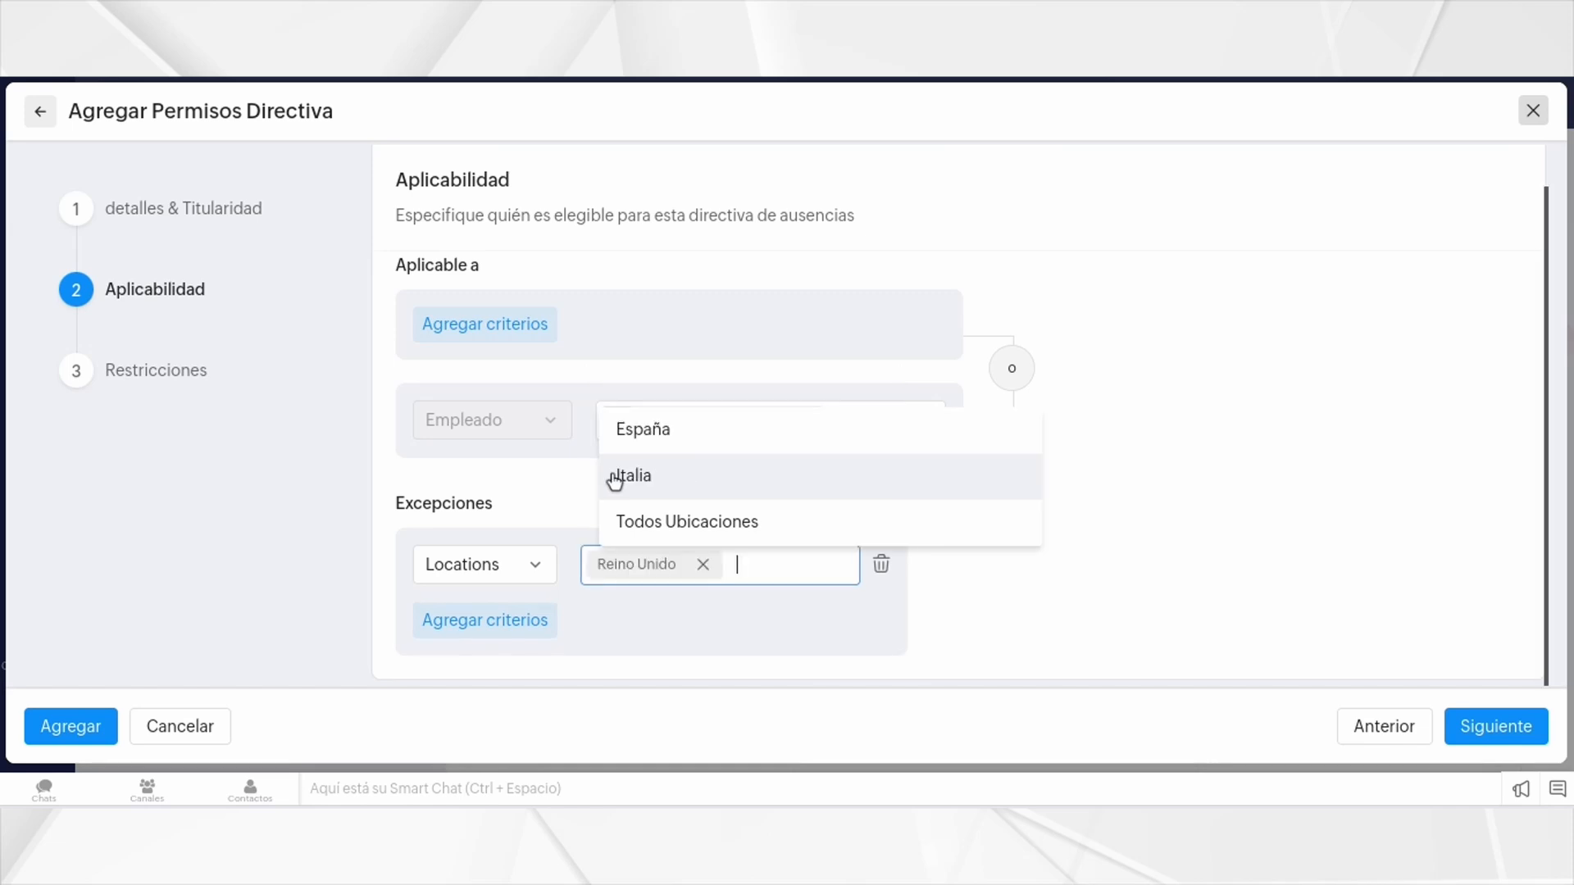
pyautogui.click(1116, 664)
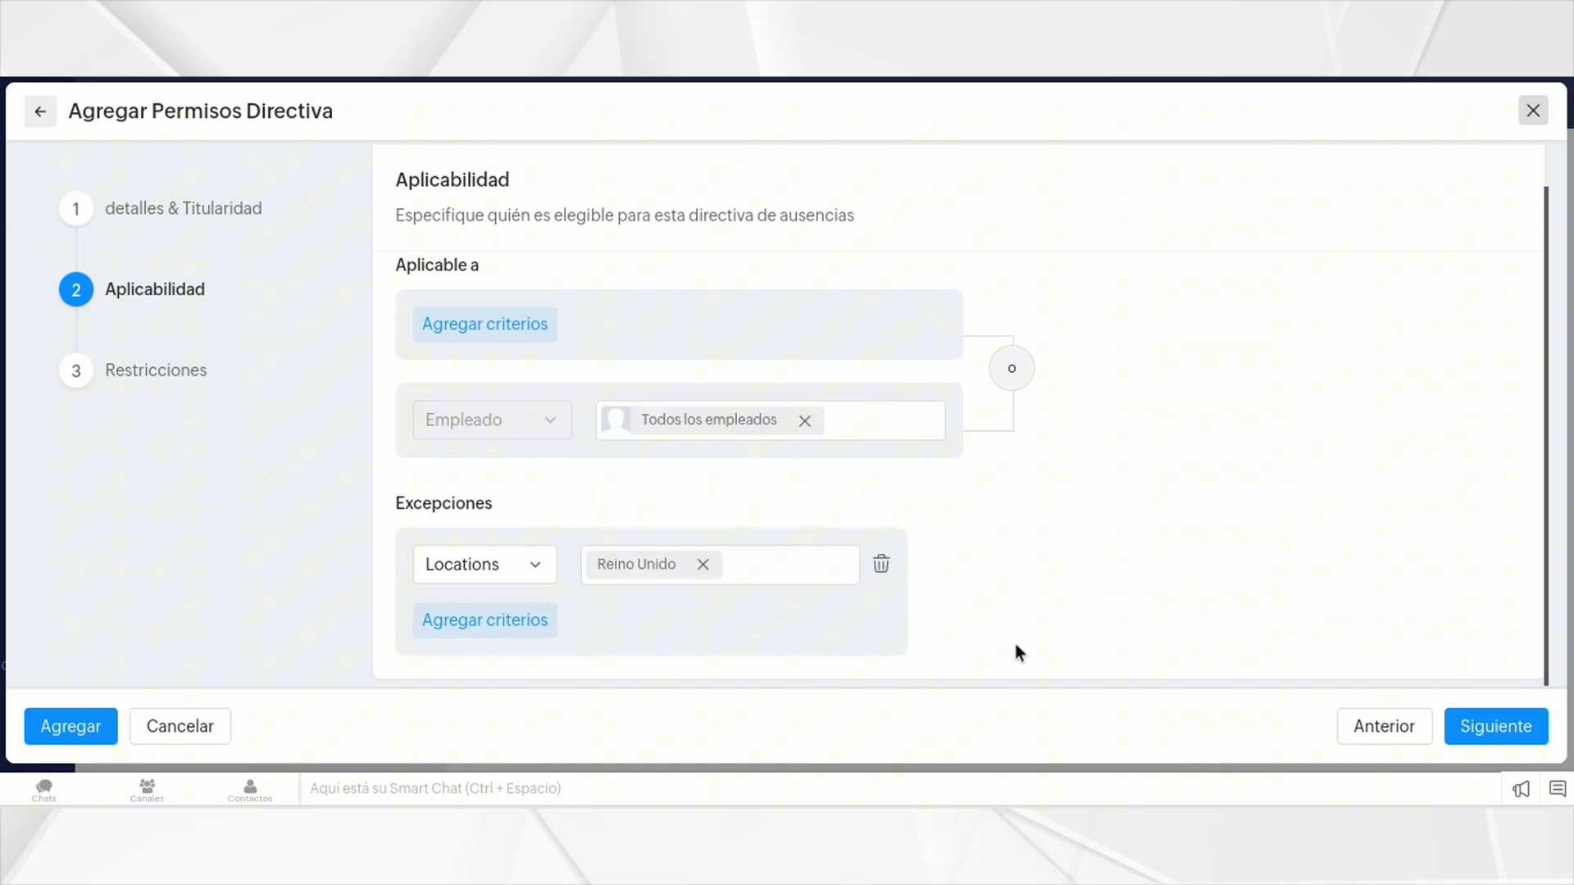
# Step: Delete the Reino Unido location exception and continue to the Restricciones stage
pyautogui.click(882, 565)
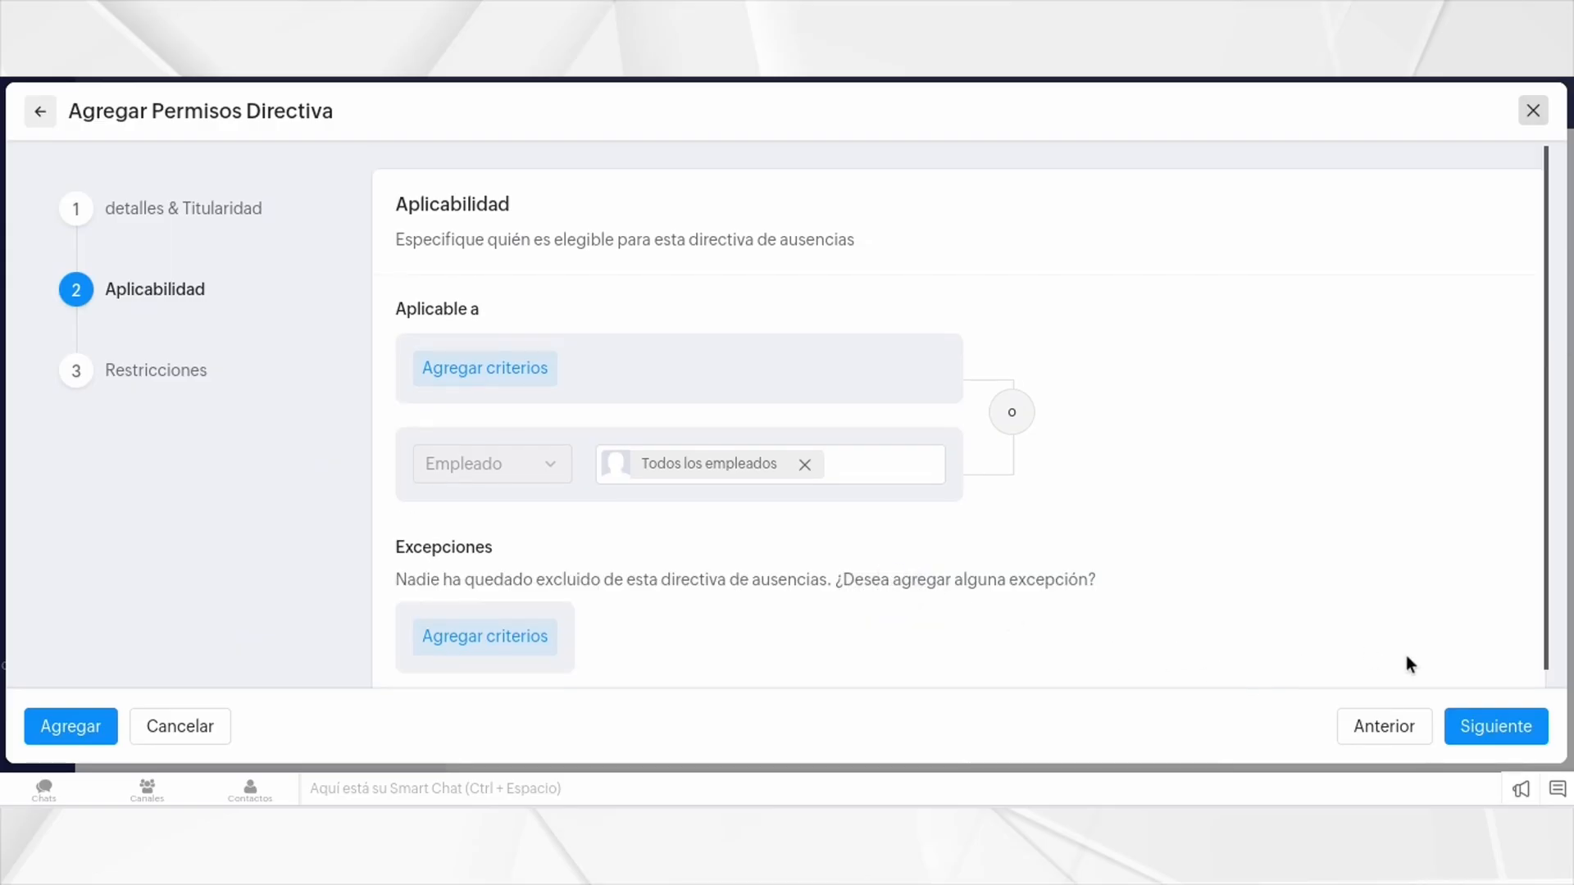
pyautogui.click(1495, 721)
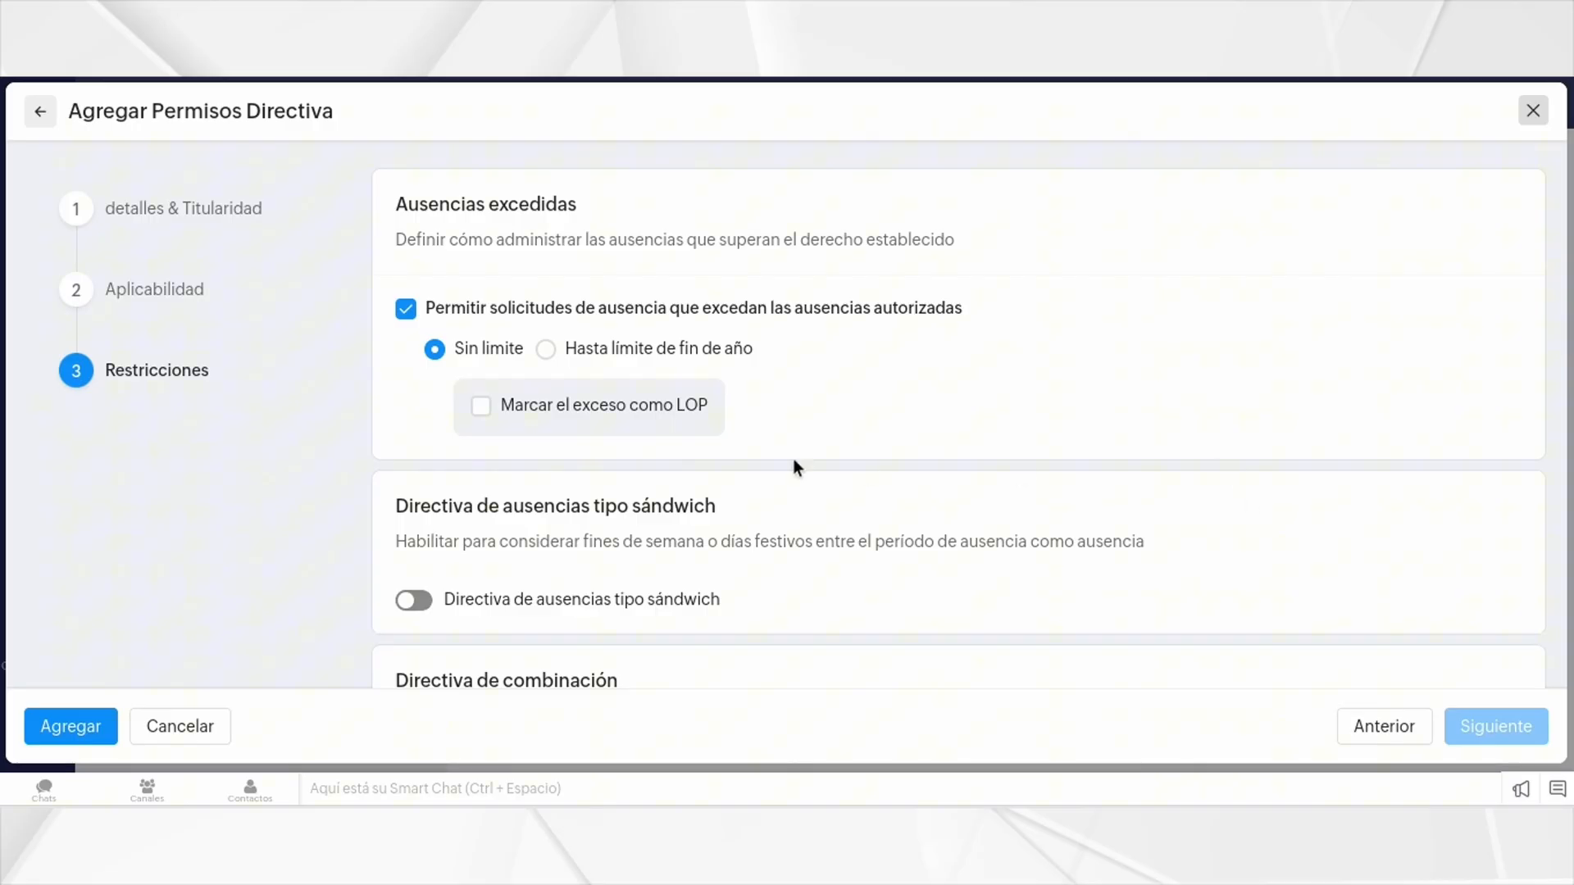
# Step: Allow exceeded leave requests only Hasta límite de fin de año, and check the credit frequency options in detalles & Titularidad
pyautogui.click(718, 352)
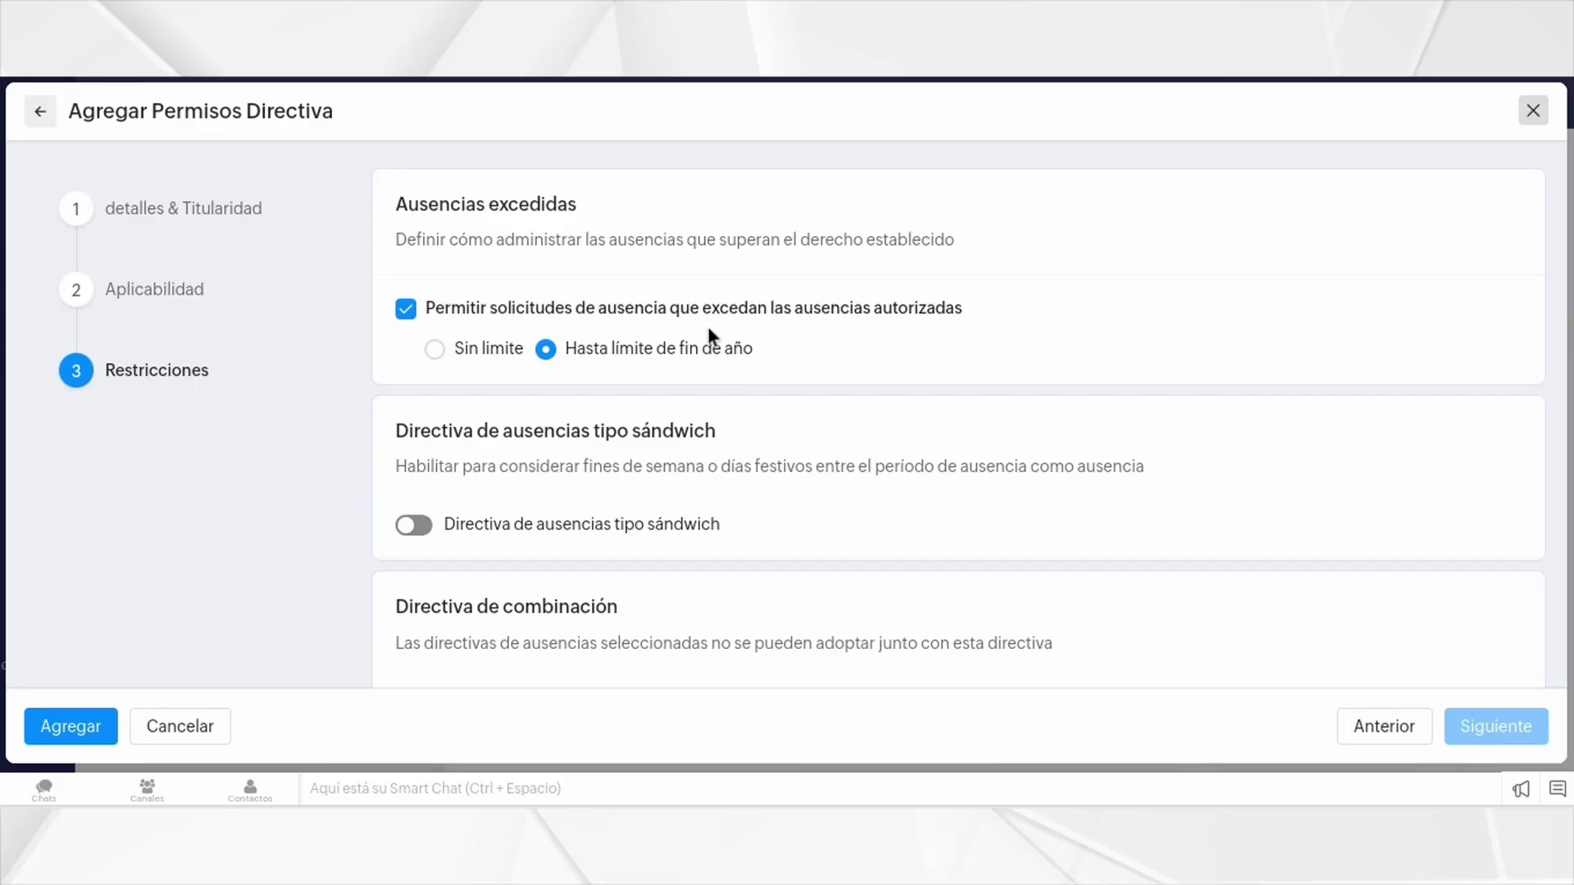
pyautogui.click(170, 223)
pyautogui.scroll(-6, 742, 442)
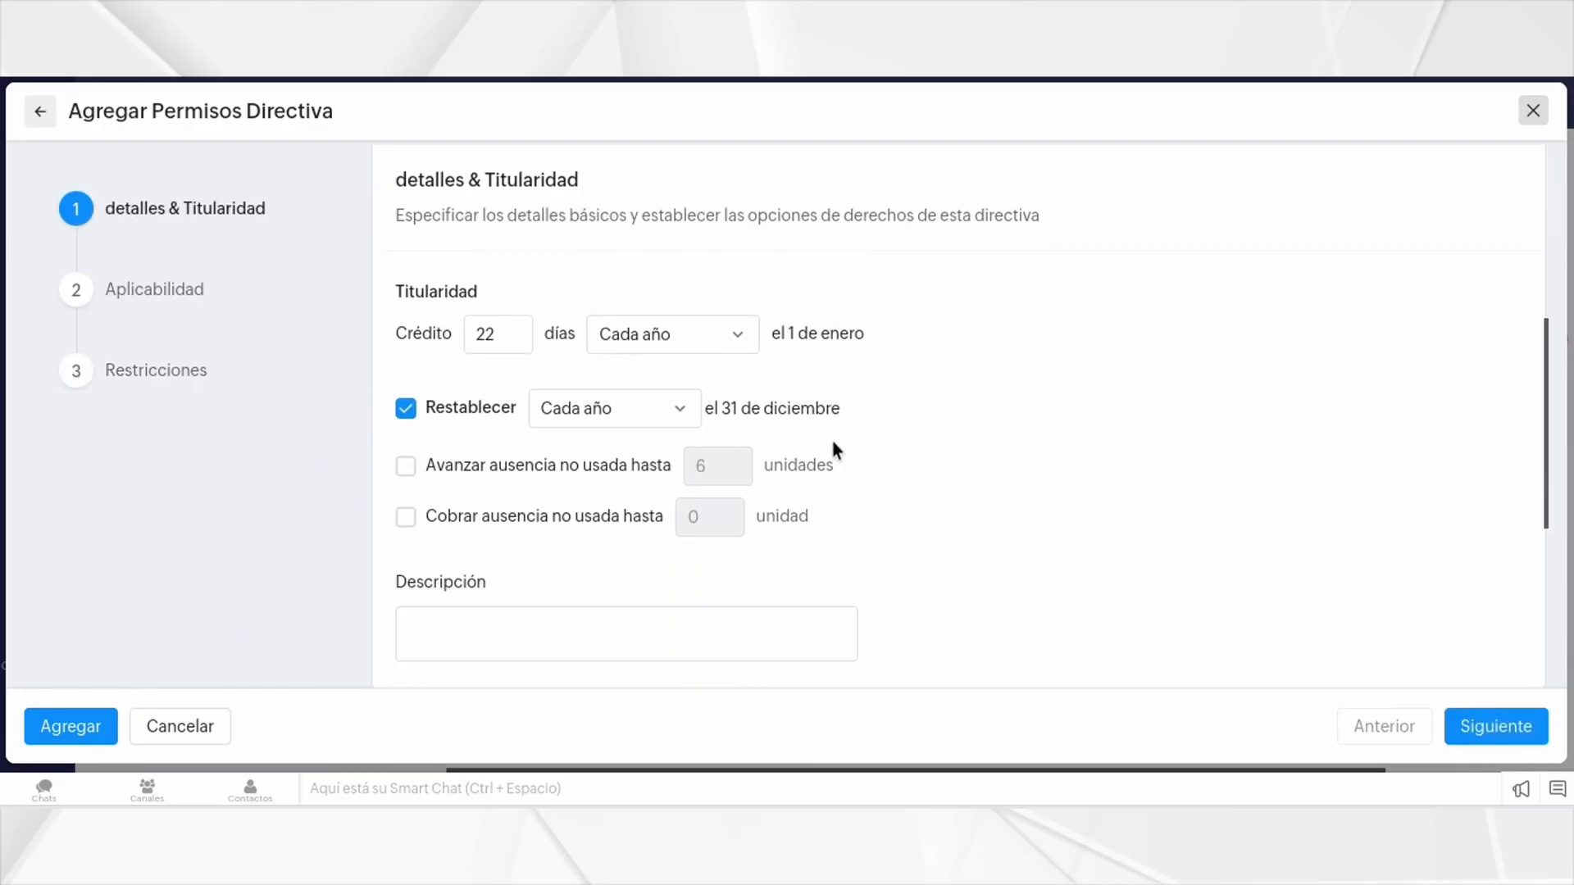
pyautogui.scroll(1, 828, 450)
pyautogui.click(721, 442)
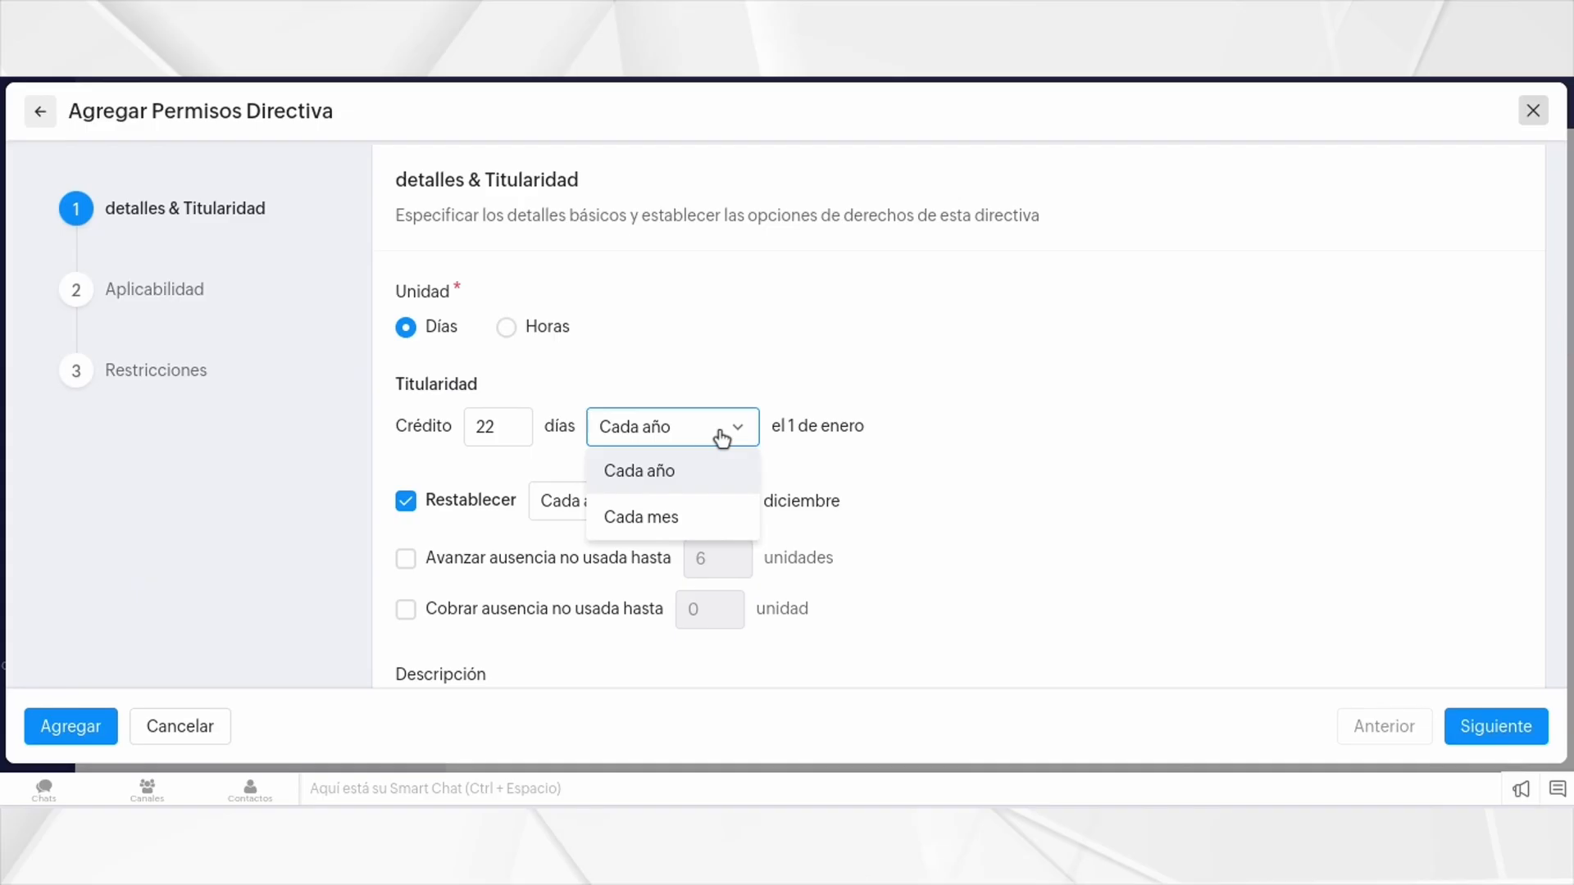
pyautogui.click(721, 435)
pyautogui.click(182, 376)
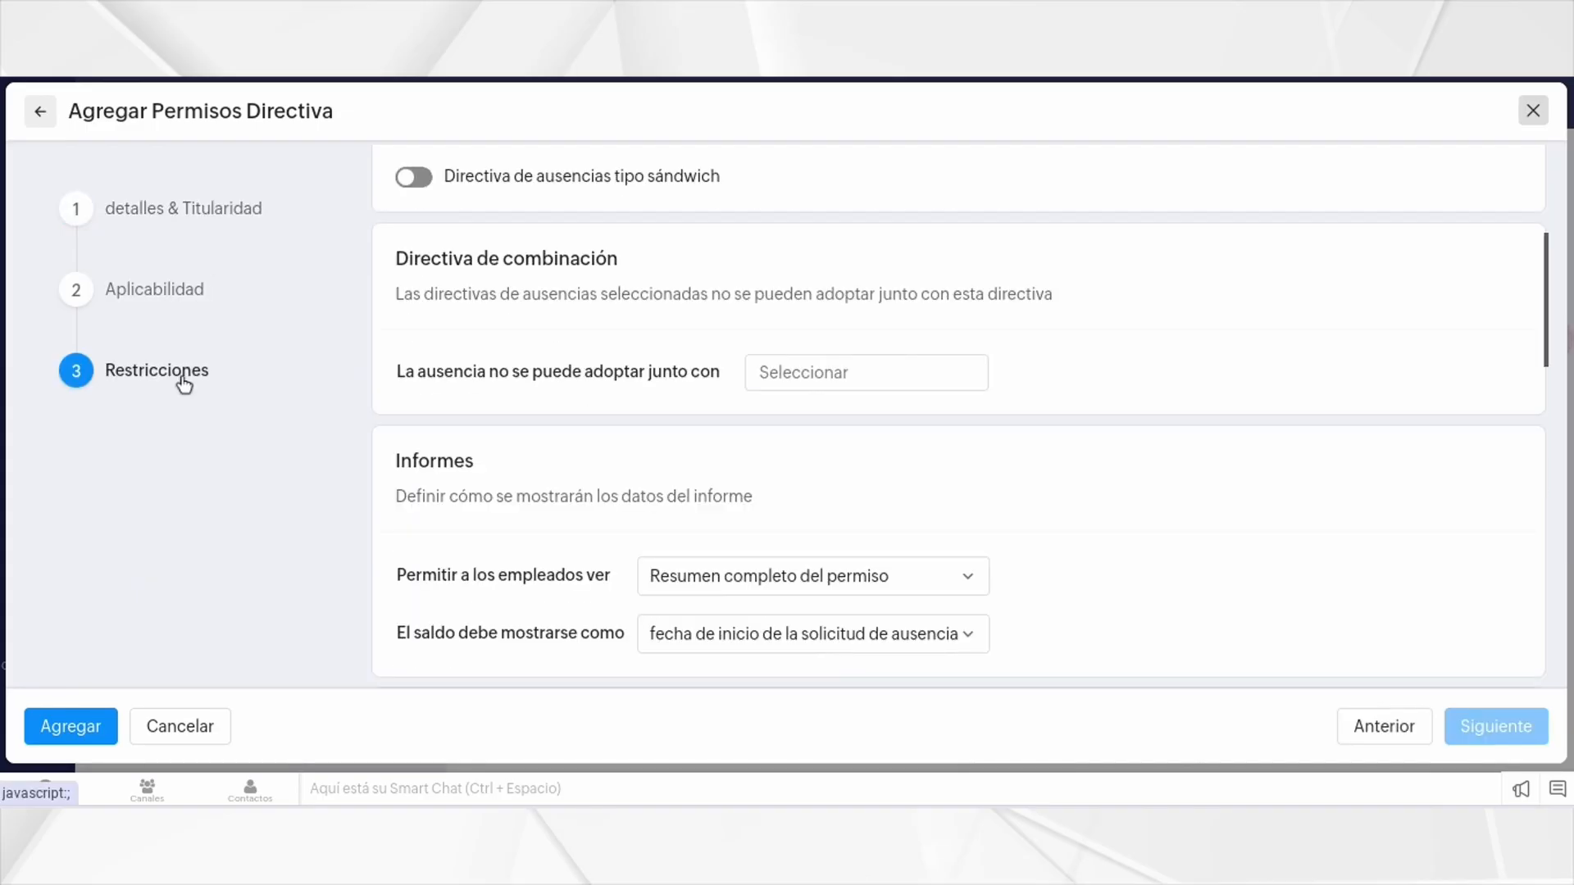
pyautogui.scroll(2, 494, 482)
pyautogui.scroll(2, 495, 481)
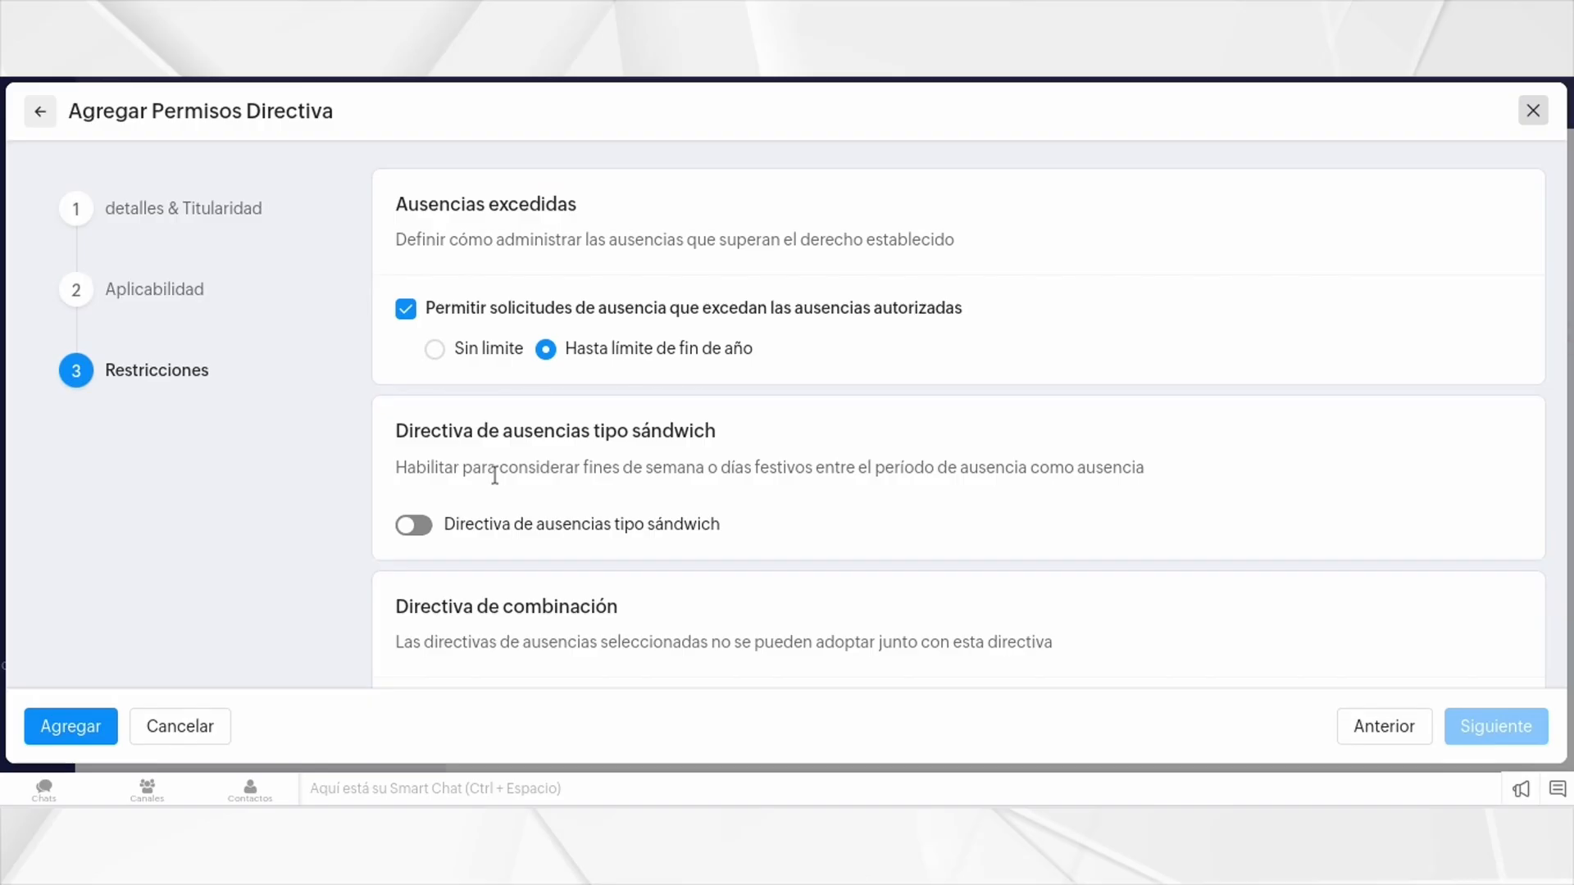
# Step: Set the allowance for leave requests exceeding the entitlement to Sin límite
pyautogui.click(439, 350)
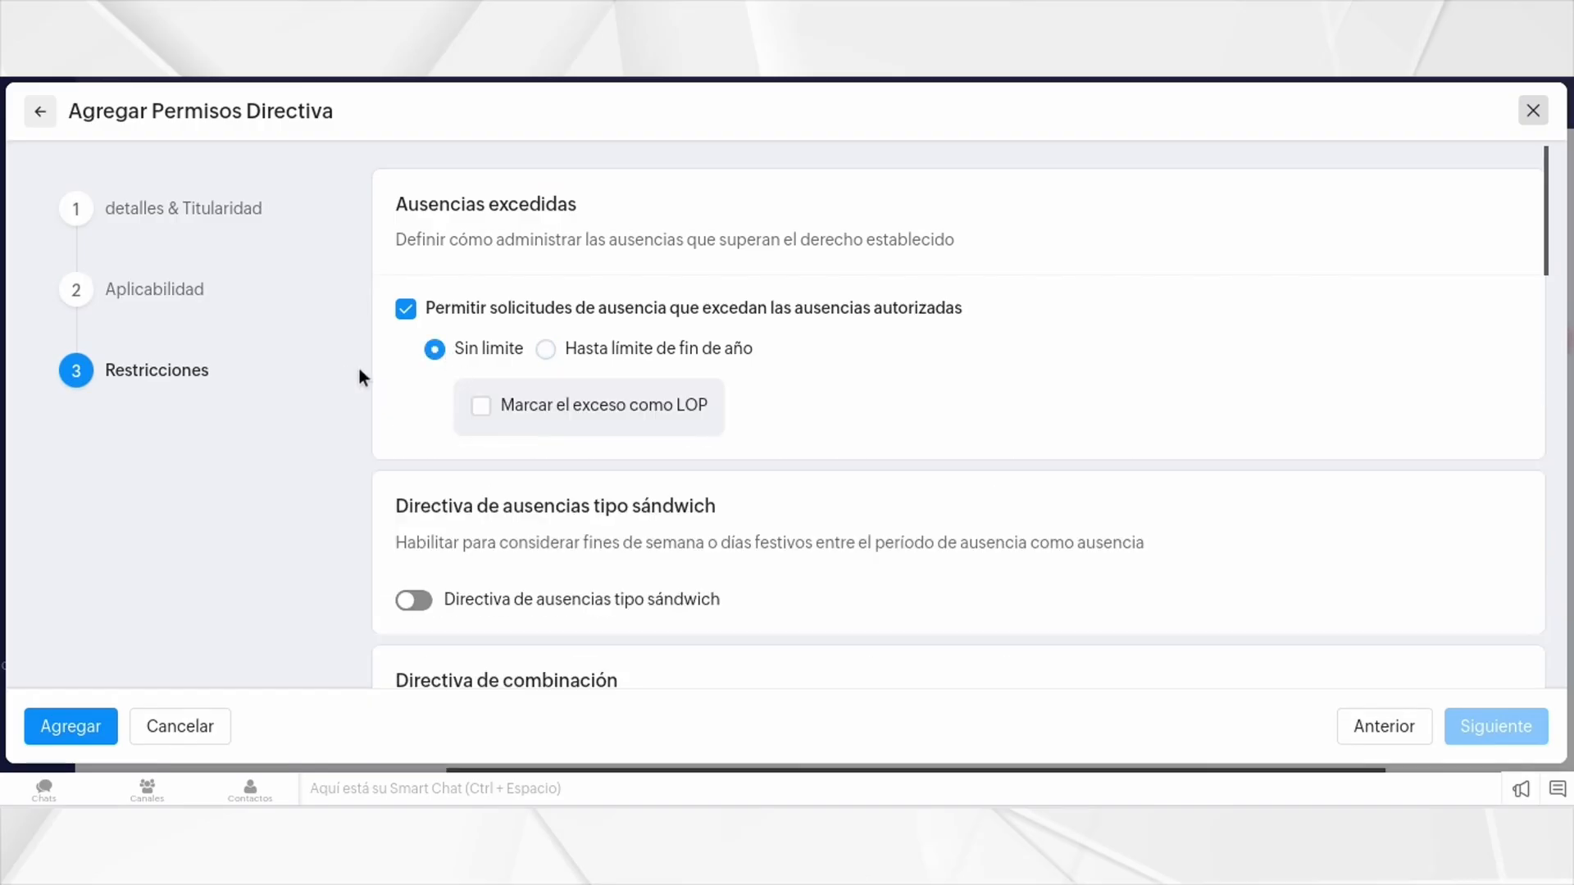
pyautogui.scroll(-2, 391, 376)
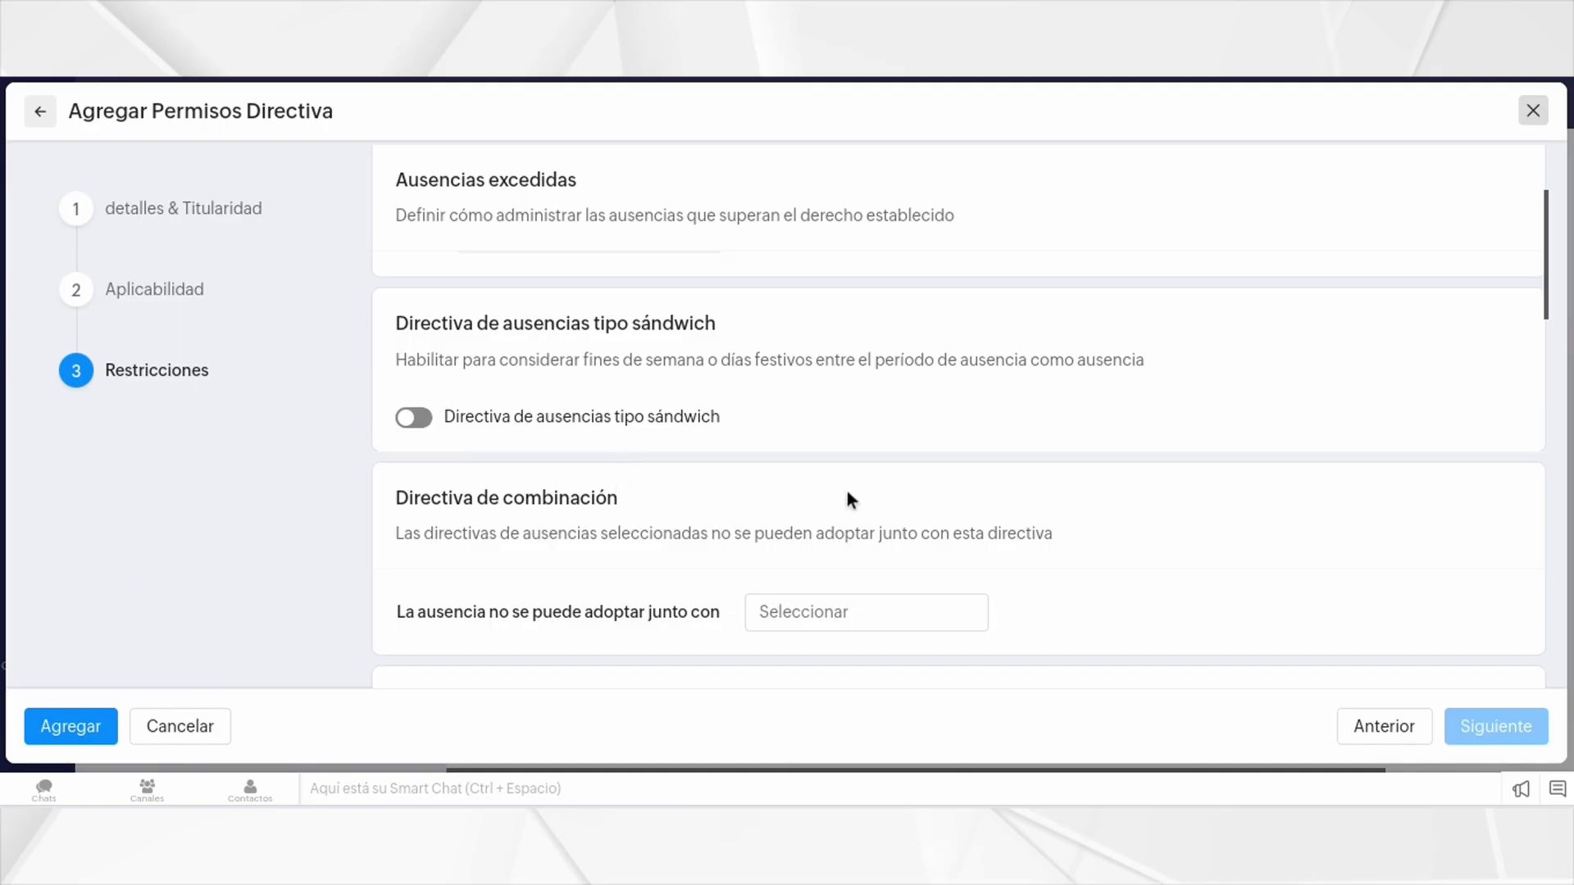
pyautogui.scroll(-1, 849, 491)
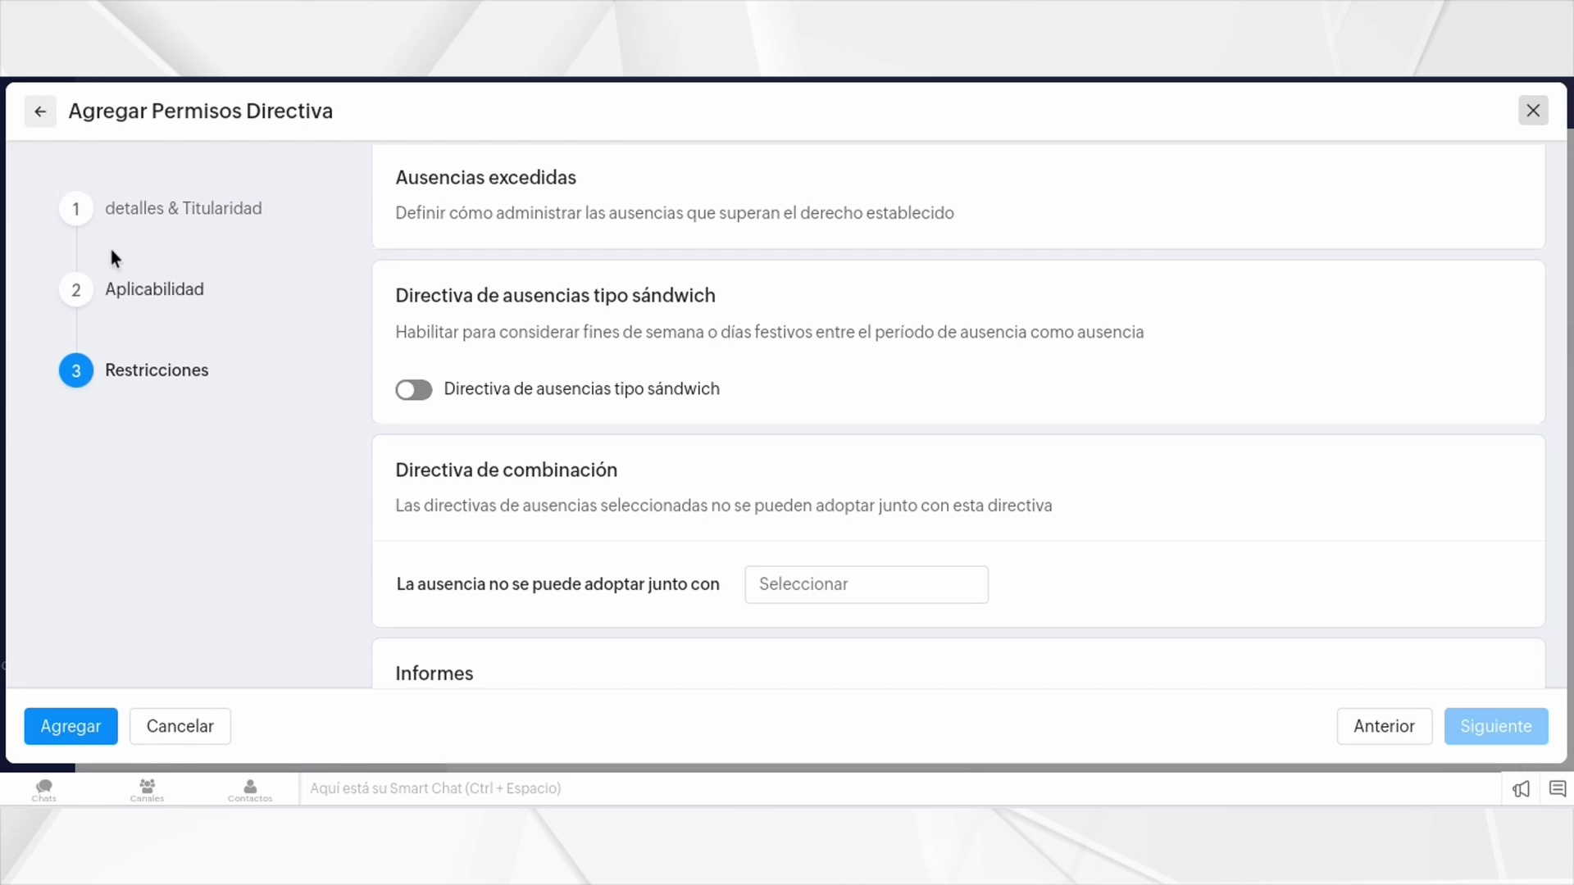
# Step: Check the yearly credit in detalles & Titularidad, and review the sandwich and combination policies under Restricciones
pyautogui.click(184, 208)
pyautogui.scroll(-1, 510, 363)
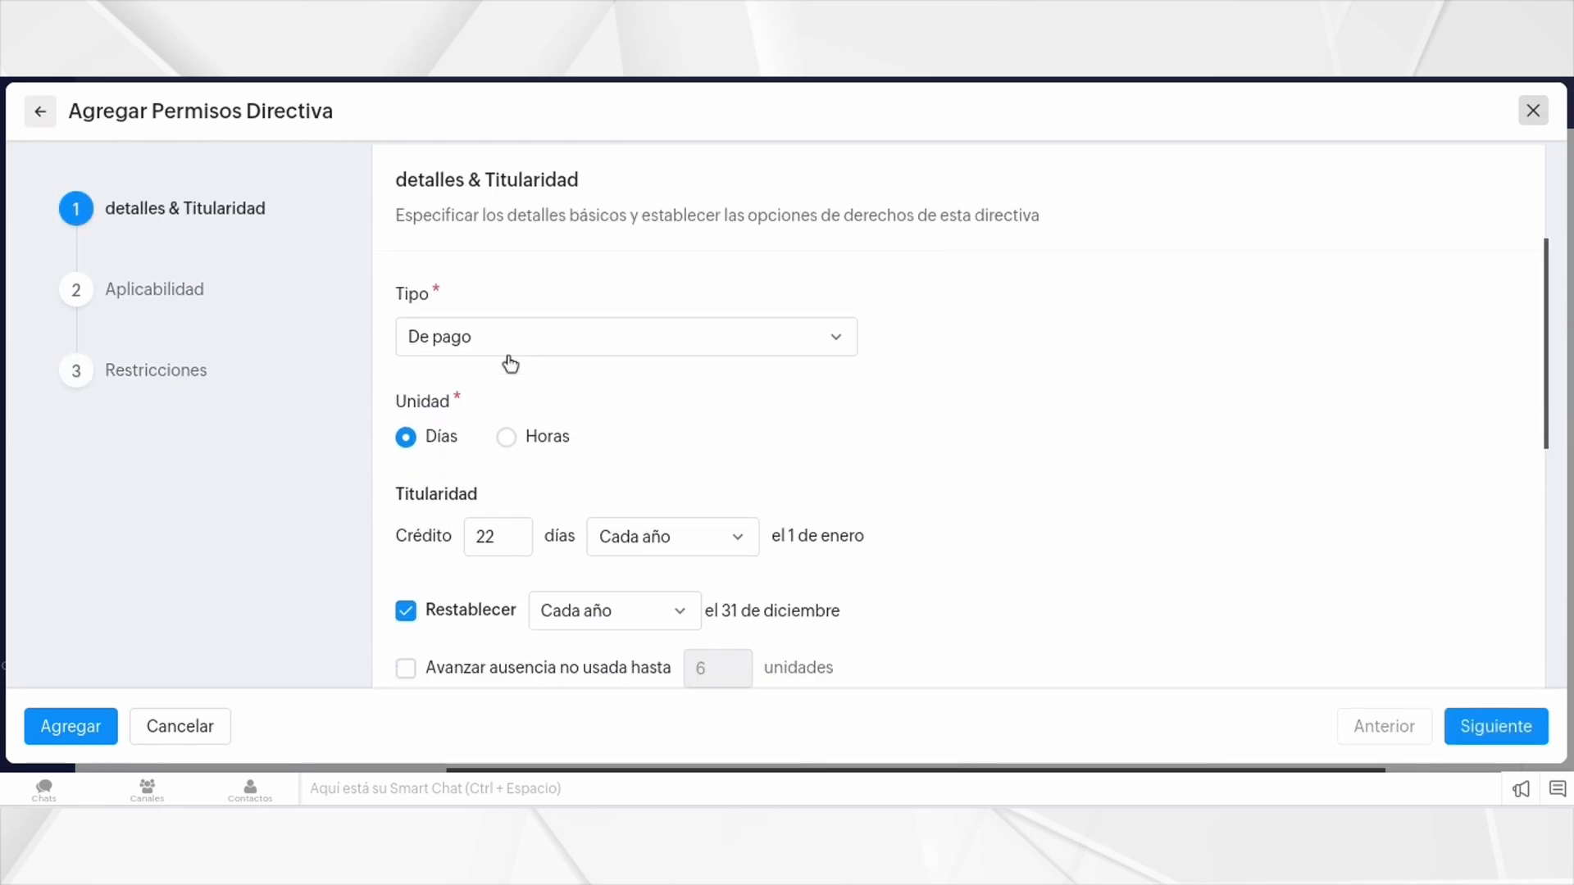
pyautogui.doubleClick(495, 527)
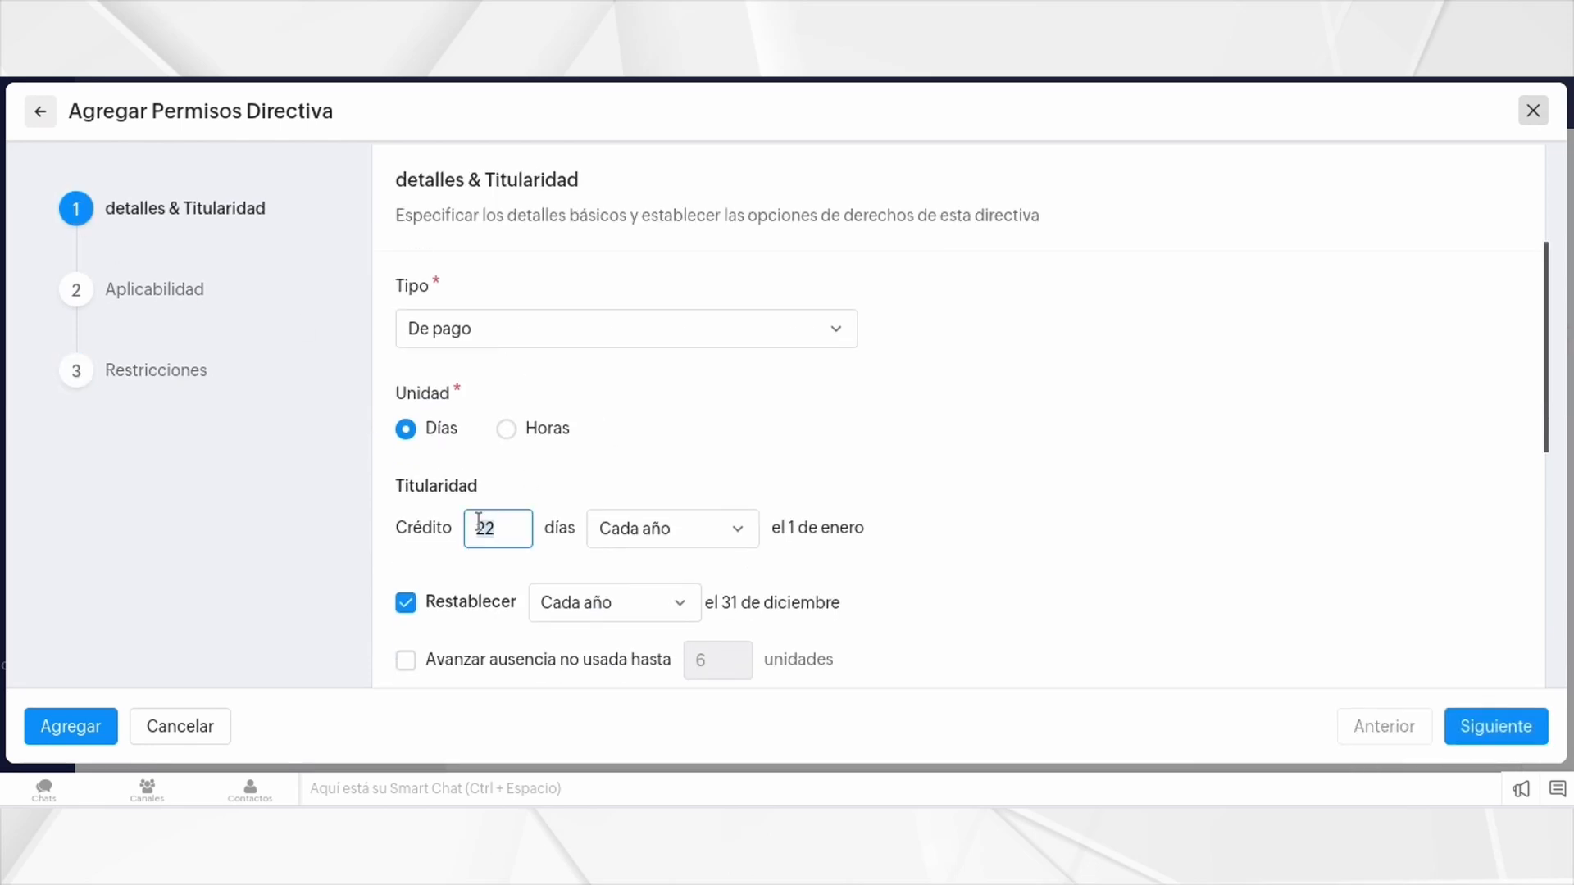
pyautogui.click(149, 365)
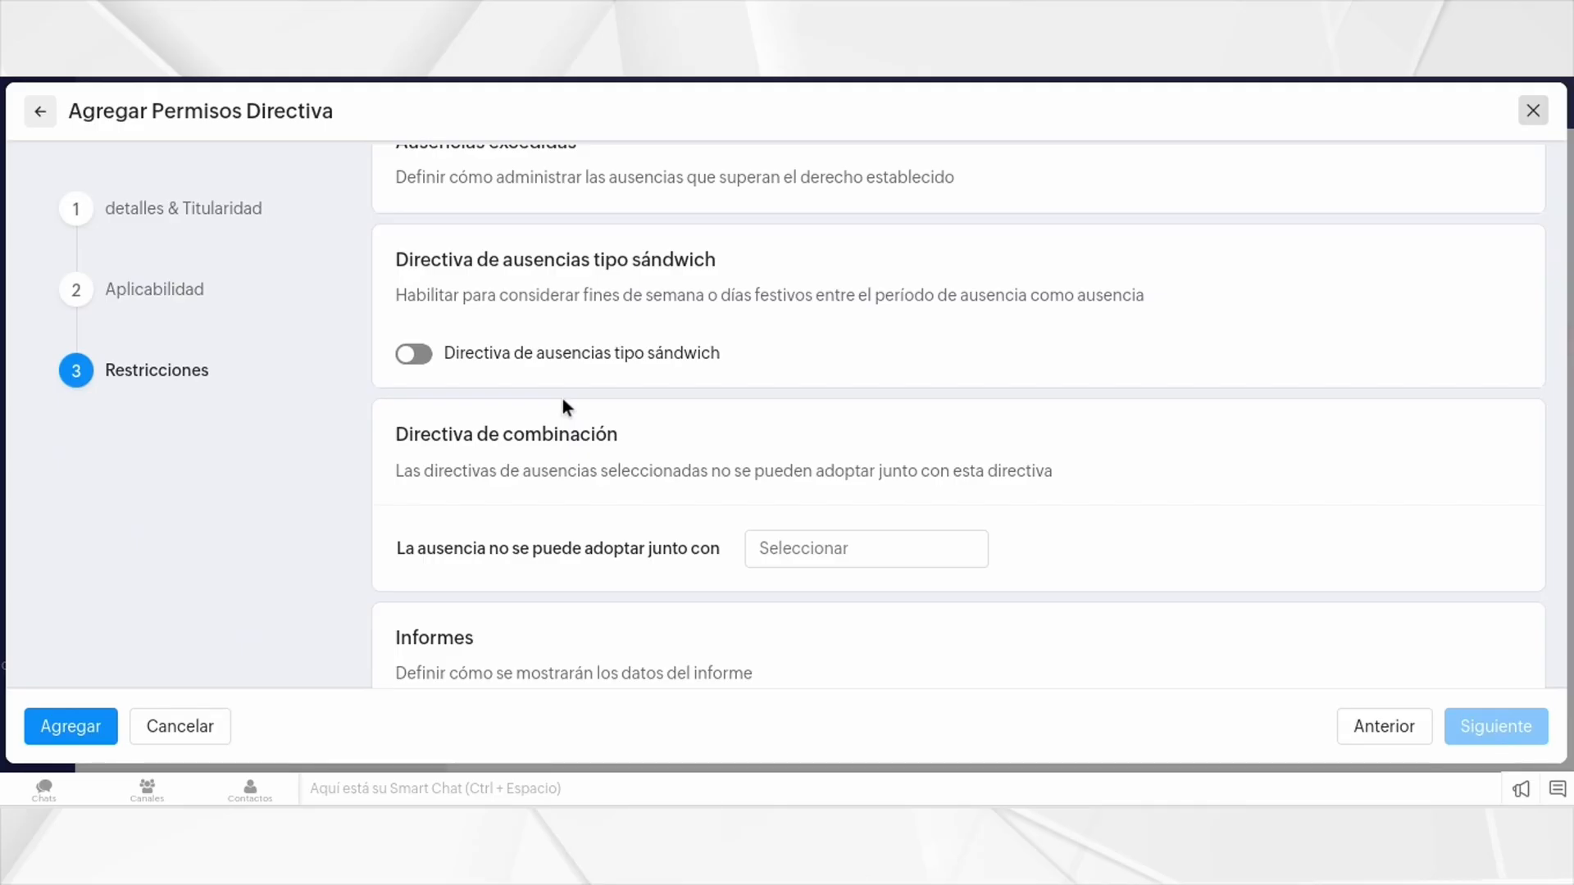
pyautogui.scroll(-2, 764, 343)
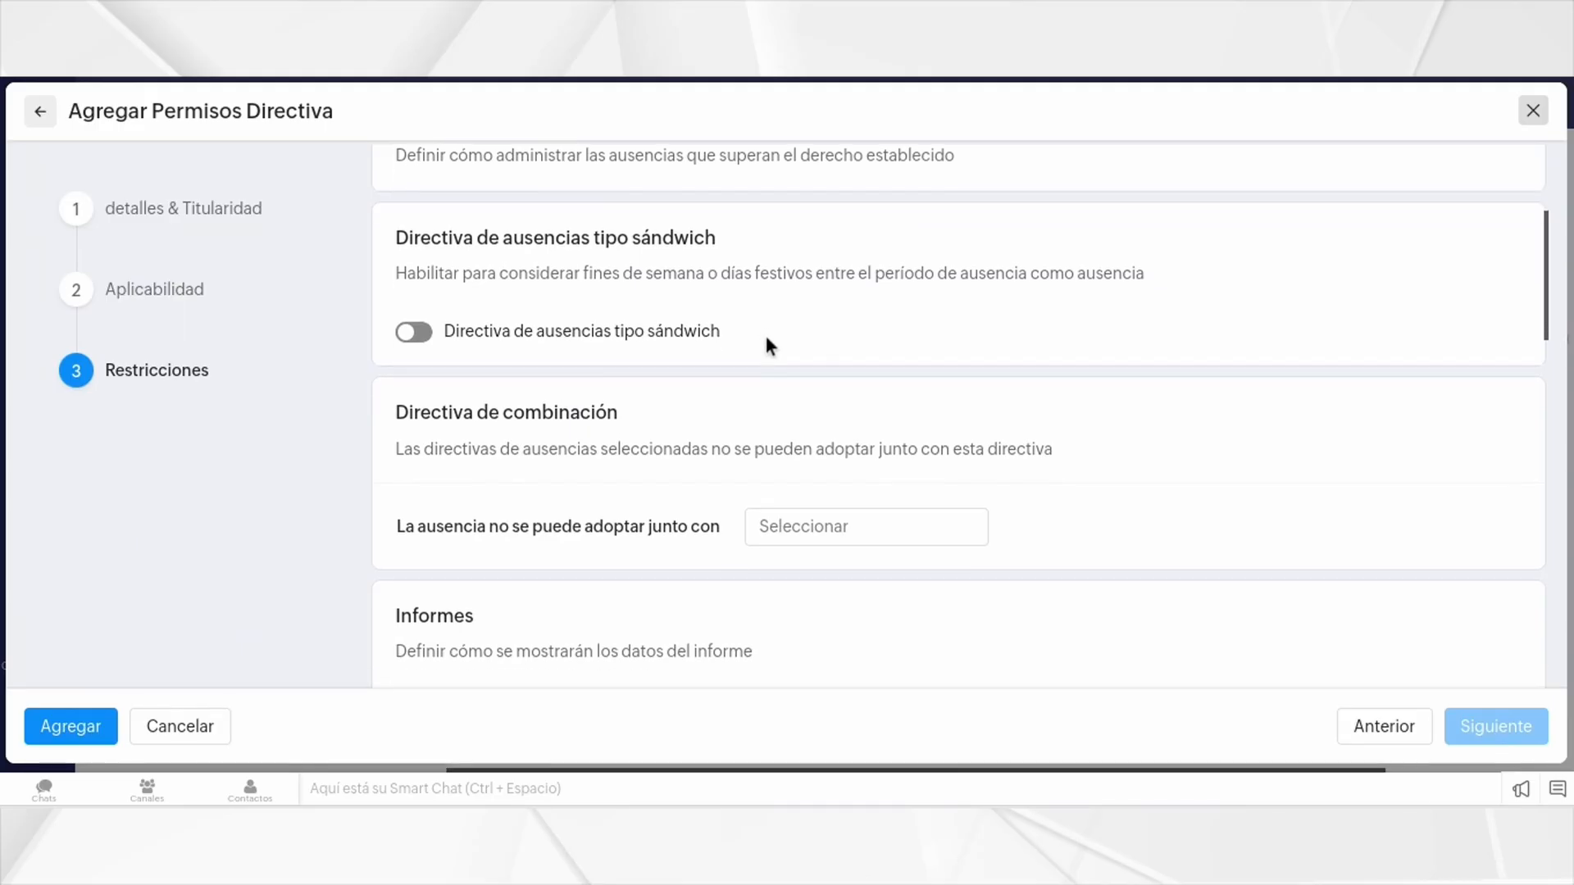
pyautogui.scroll(-1, 758, 343)
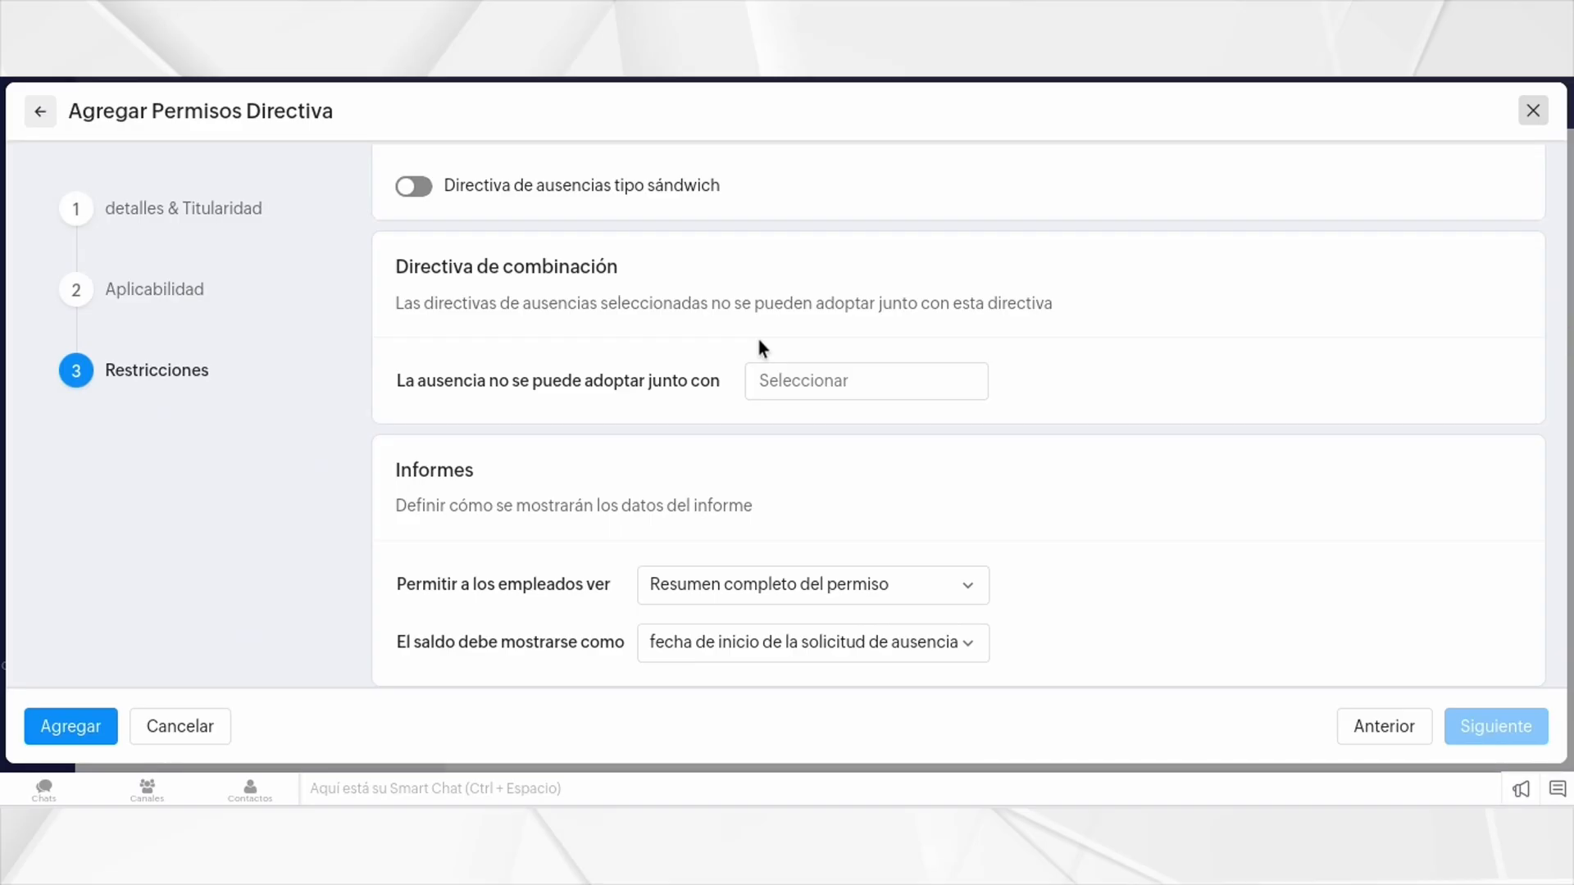
pyautogui.scroll(-2, 737, 303)
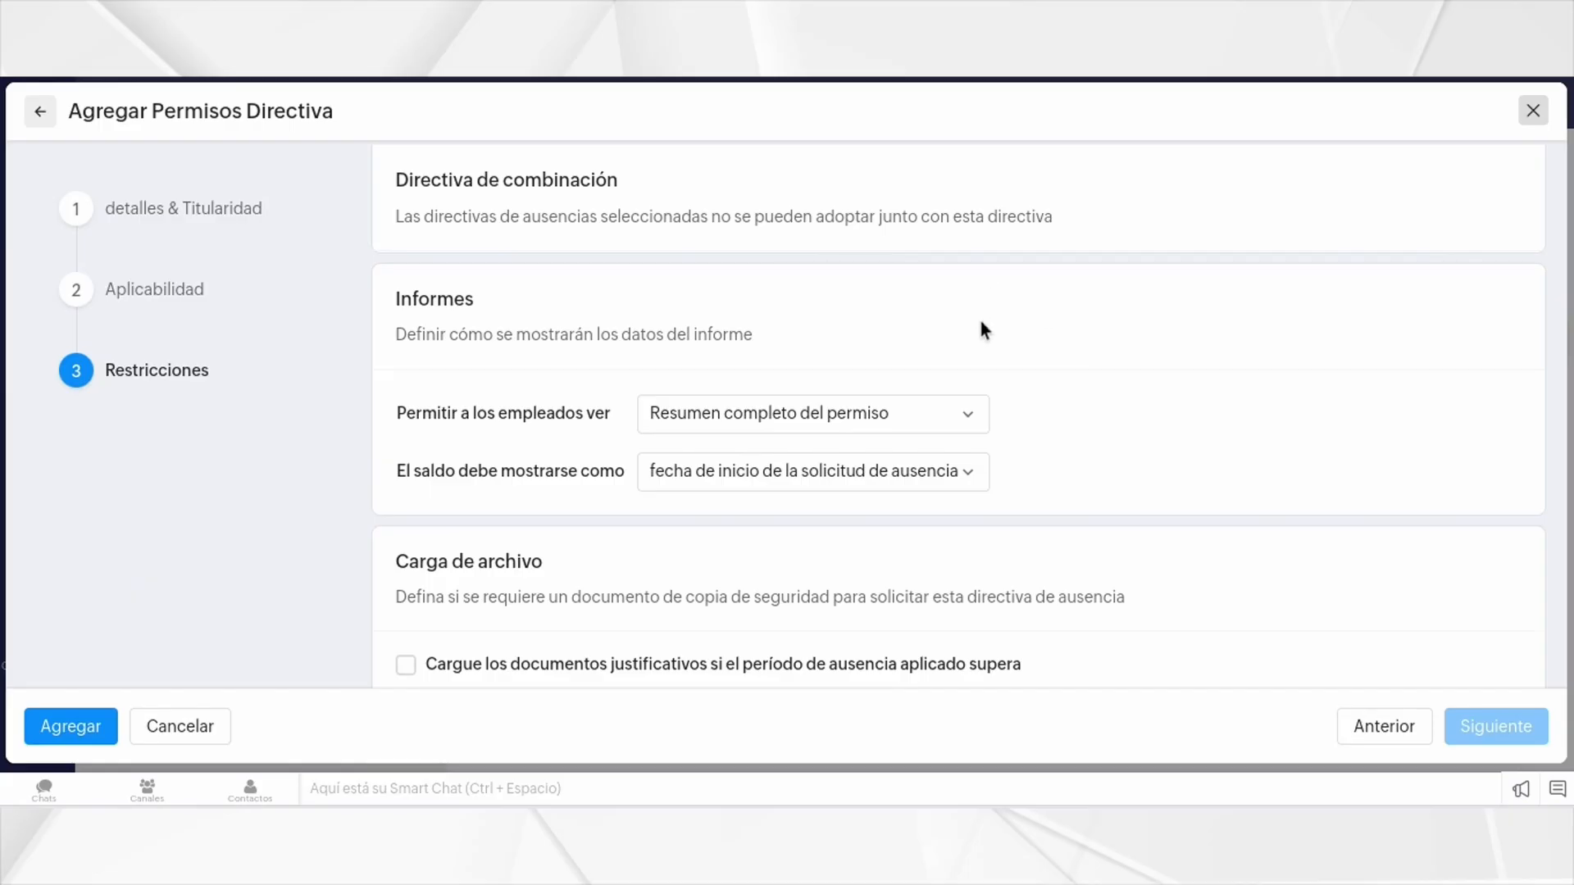
# Step: Check the Informes options for what employees may see and how the leave balance is shown
pyautogui.click(951, 414)
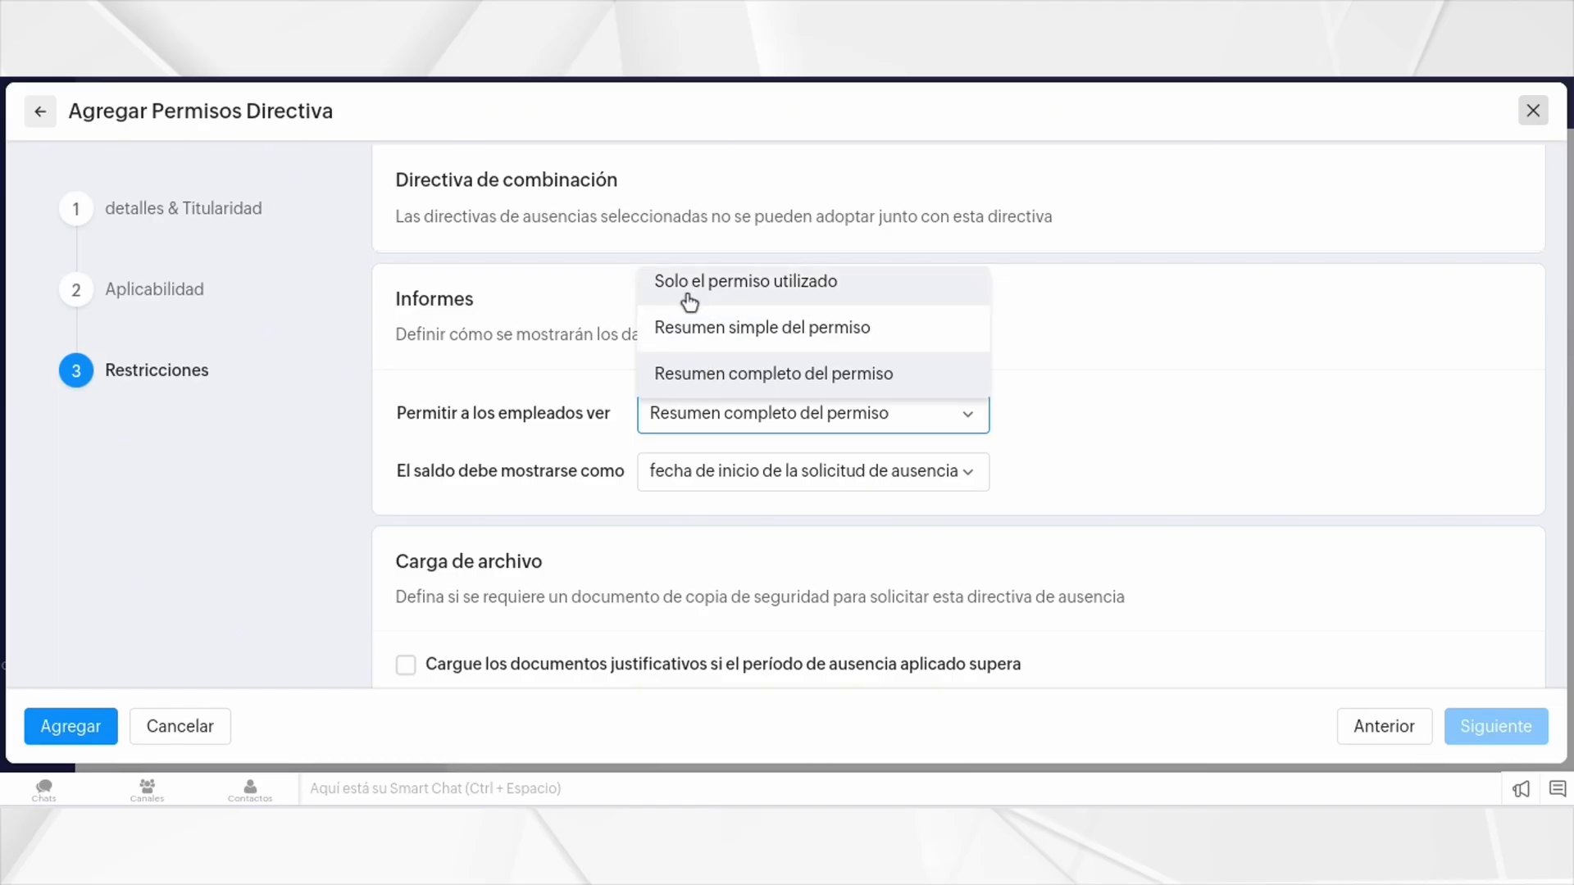
pyautogui.click(1296, 299)
pyautogui.scroll(-1, 1164, 344)
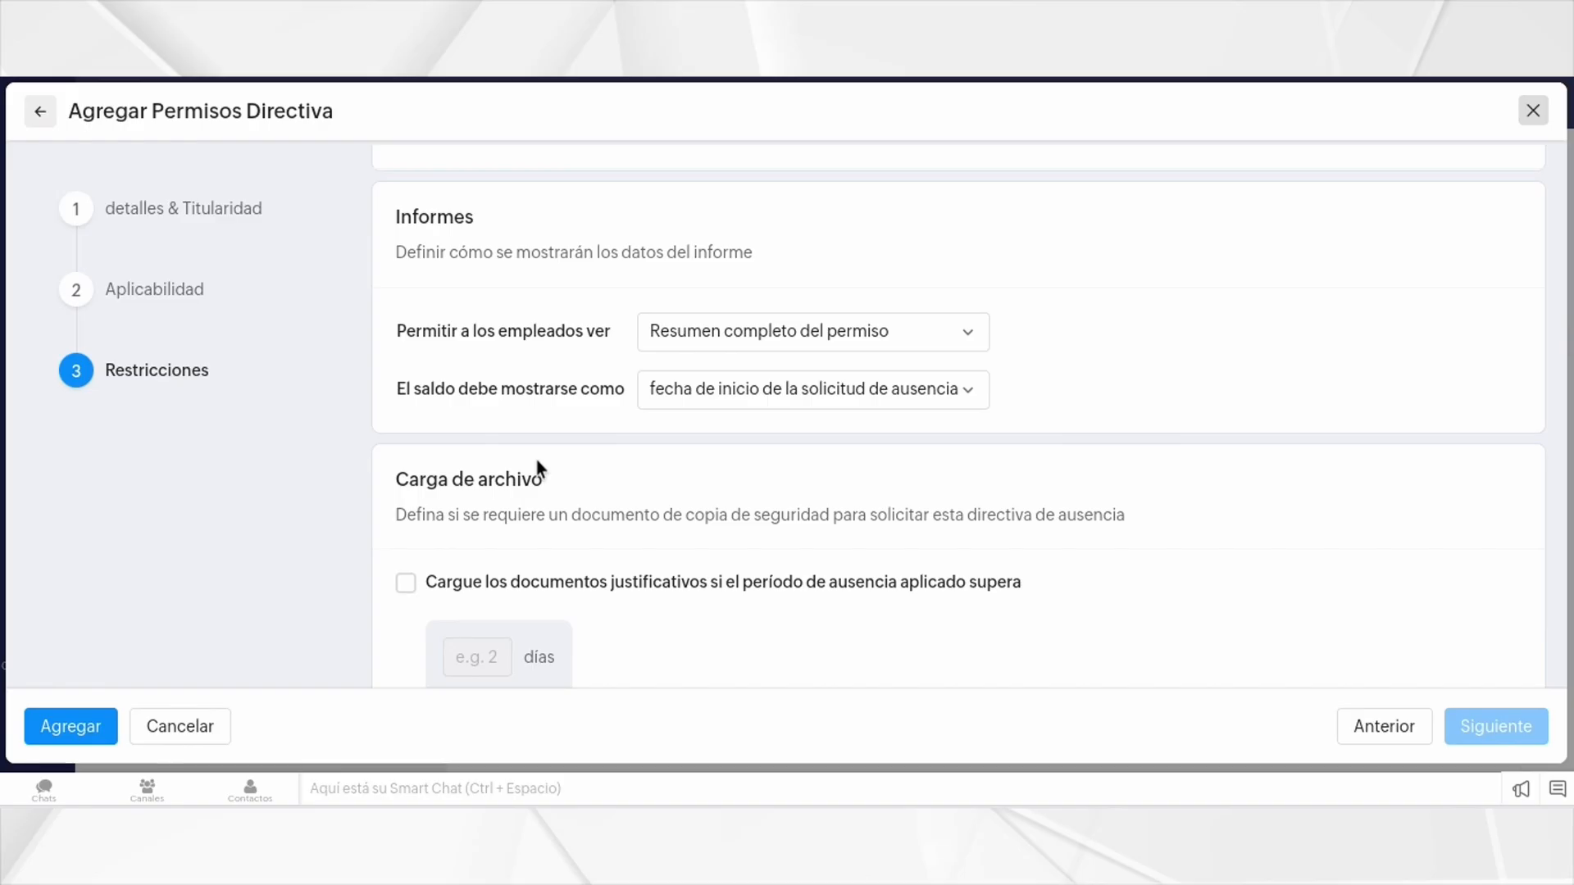
pyautogui.click(970, 397)
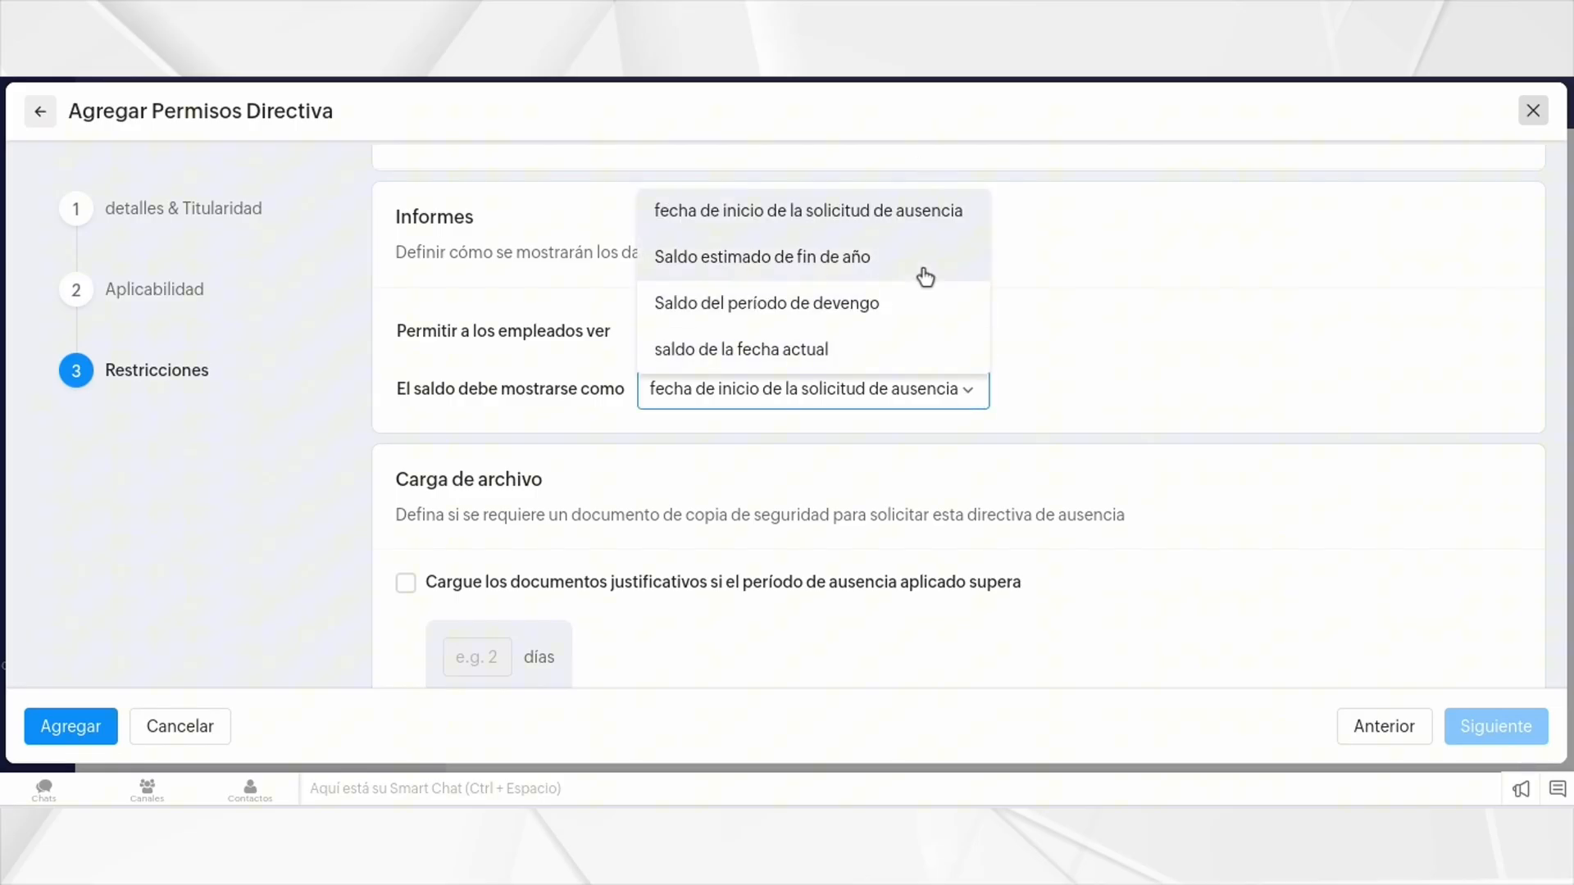
pyautogui.click(1431, 253)
pyautogui.scroll(-1, 1281, 521)
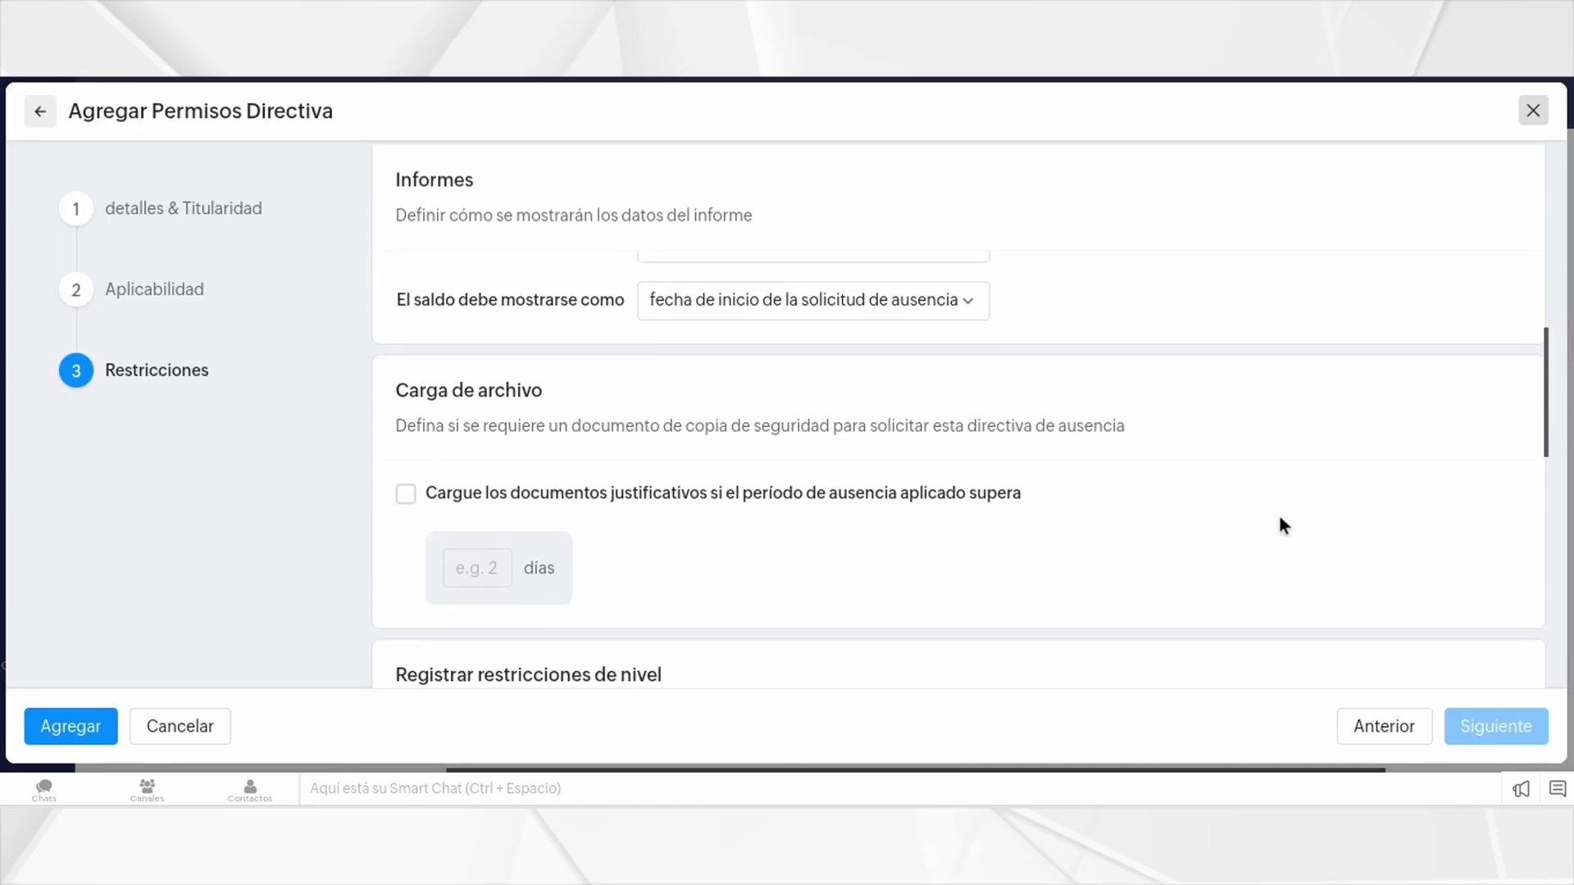
# Step: Require supporting documents when the requested leave period exceeds 7 days
pyautogui.scroll(-1, 1281, 523)
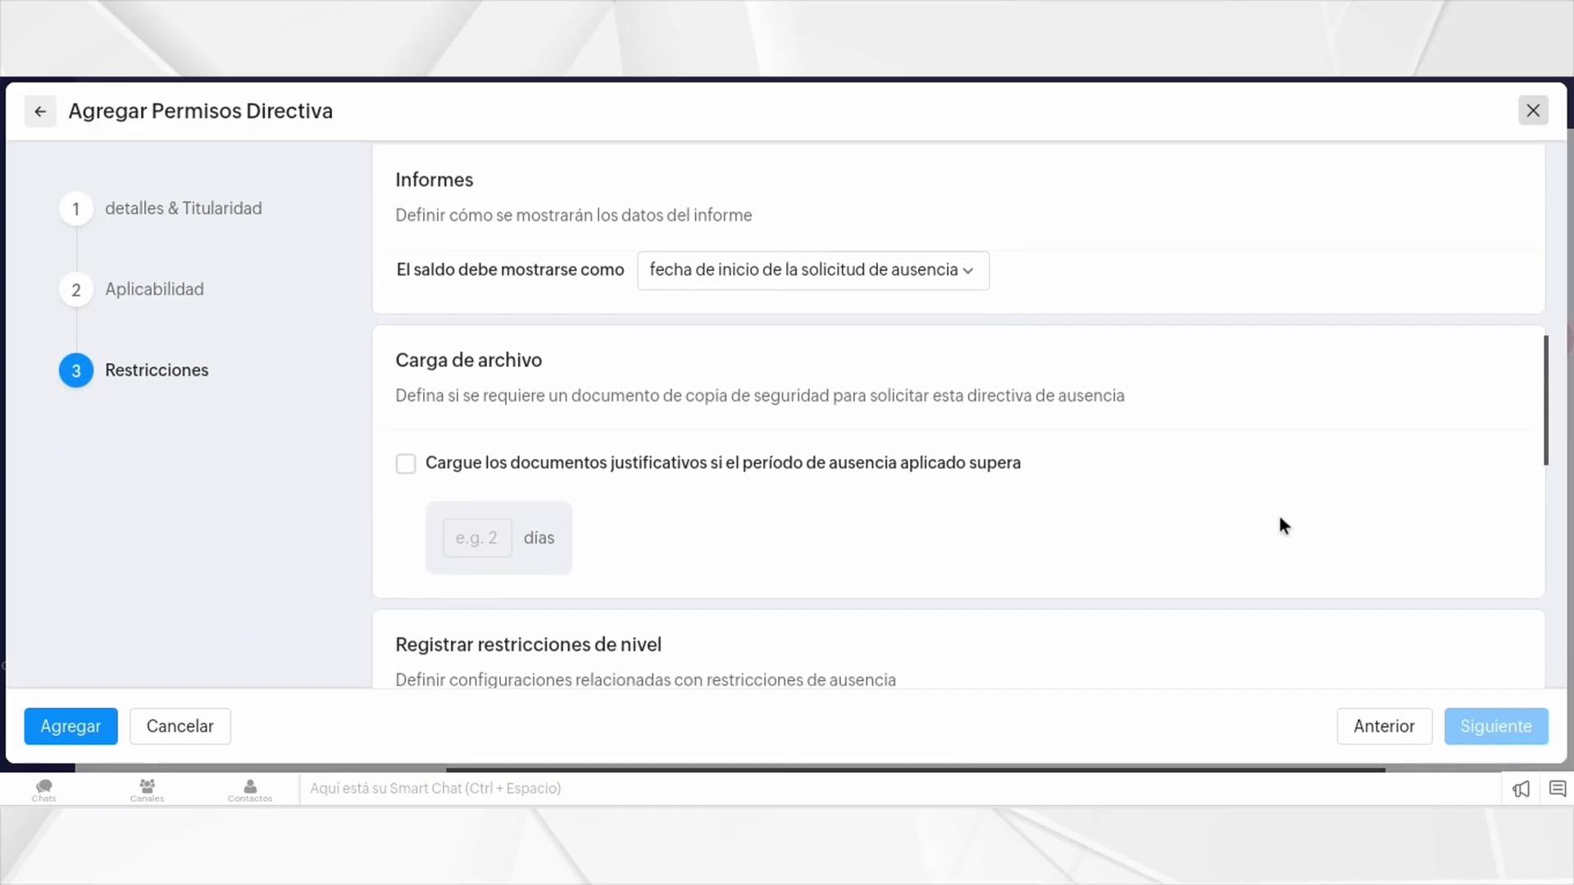
pyautogui.click(414, 468)
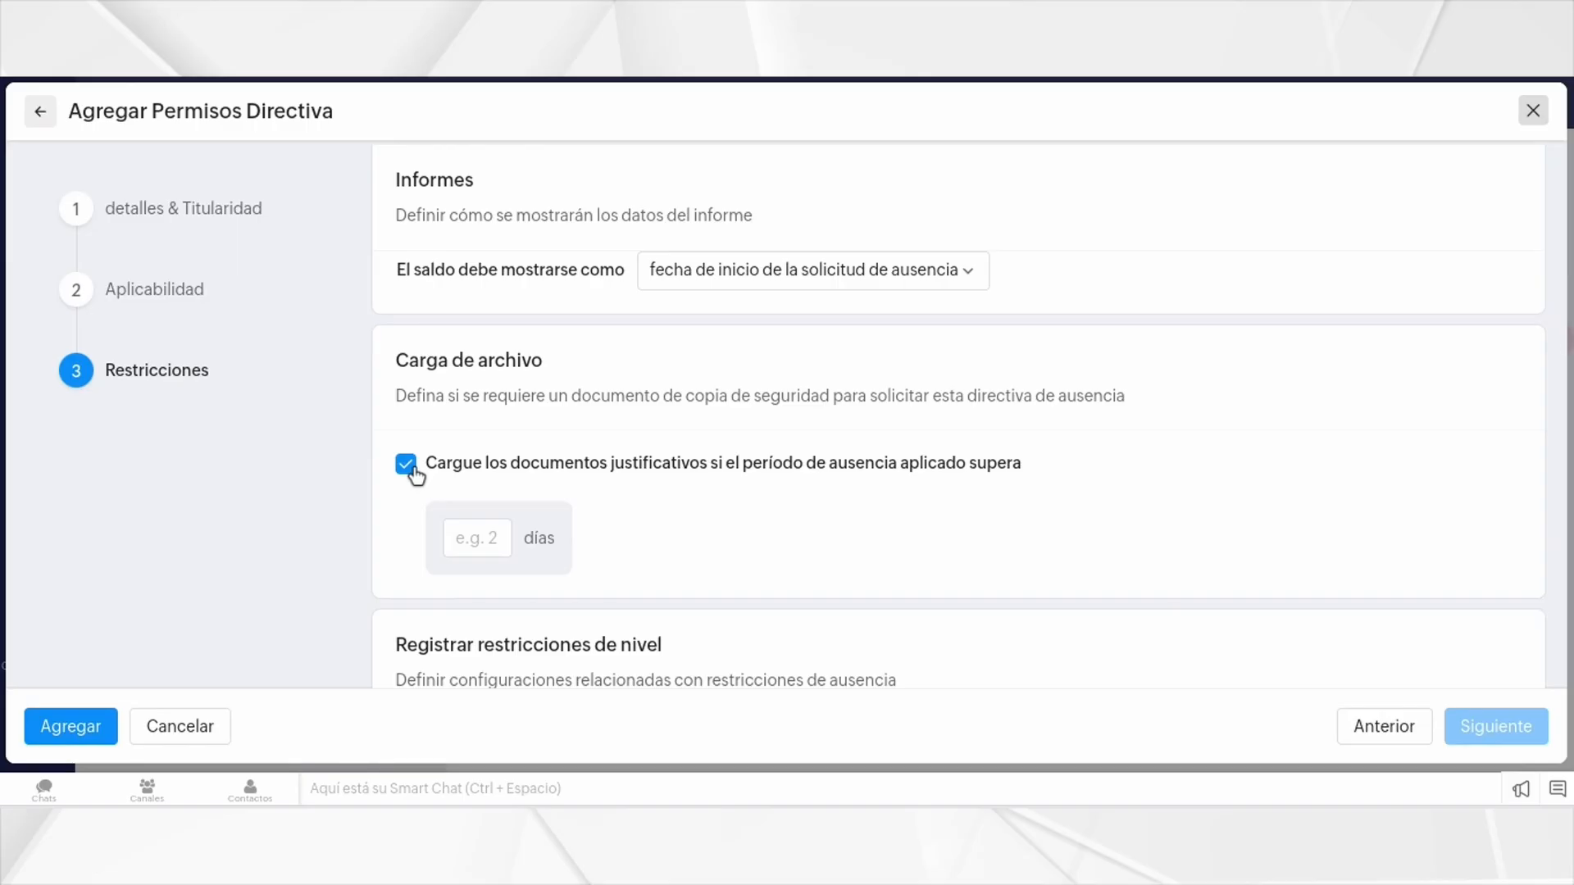
pyautogui.click(491, 533)
pyautogui.write('7')
pyautogui.tripleClick(413, 484)
pyautogui.click(412, 484)
pyautogui.scroll(-5, 386, 543)
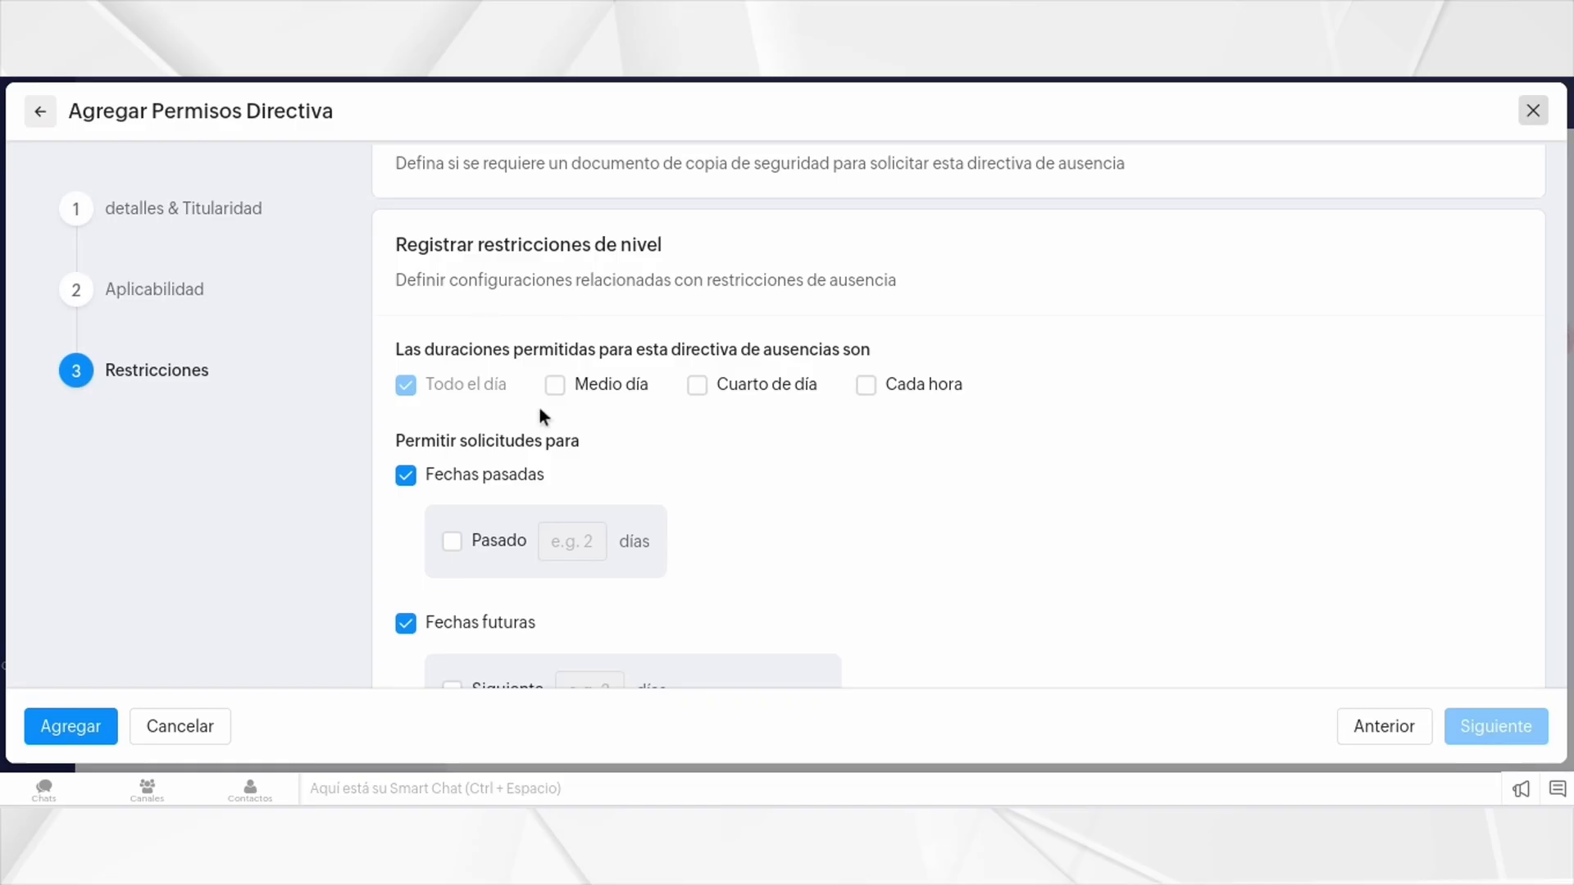
# Step: Allow Medio día as a leave duration, and try out the Pasado day limit for past-date requests
pyautogui.click(555, 386)
pyautogui.scroll(-2, 400, 327)
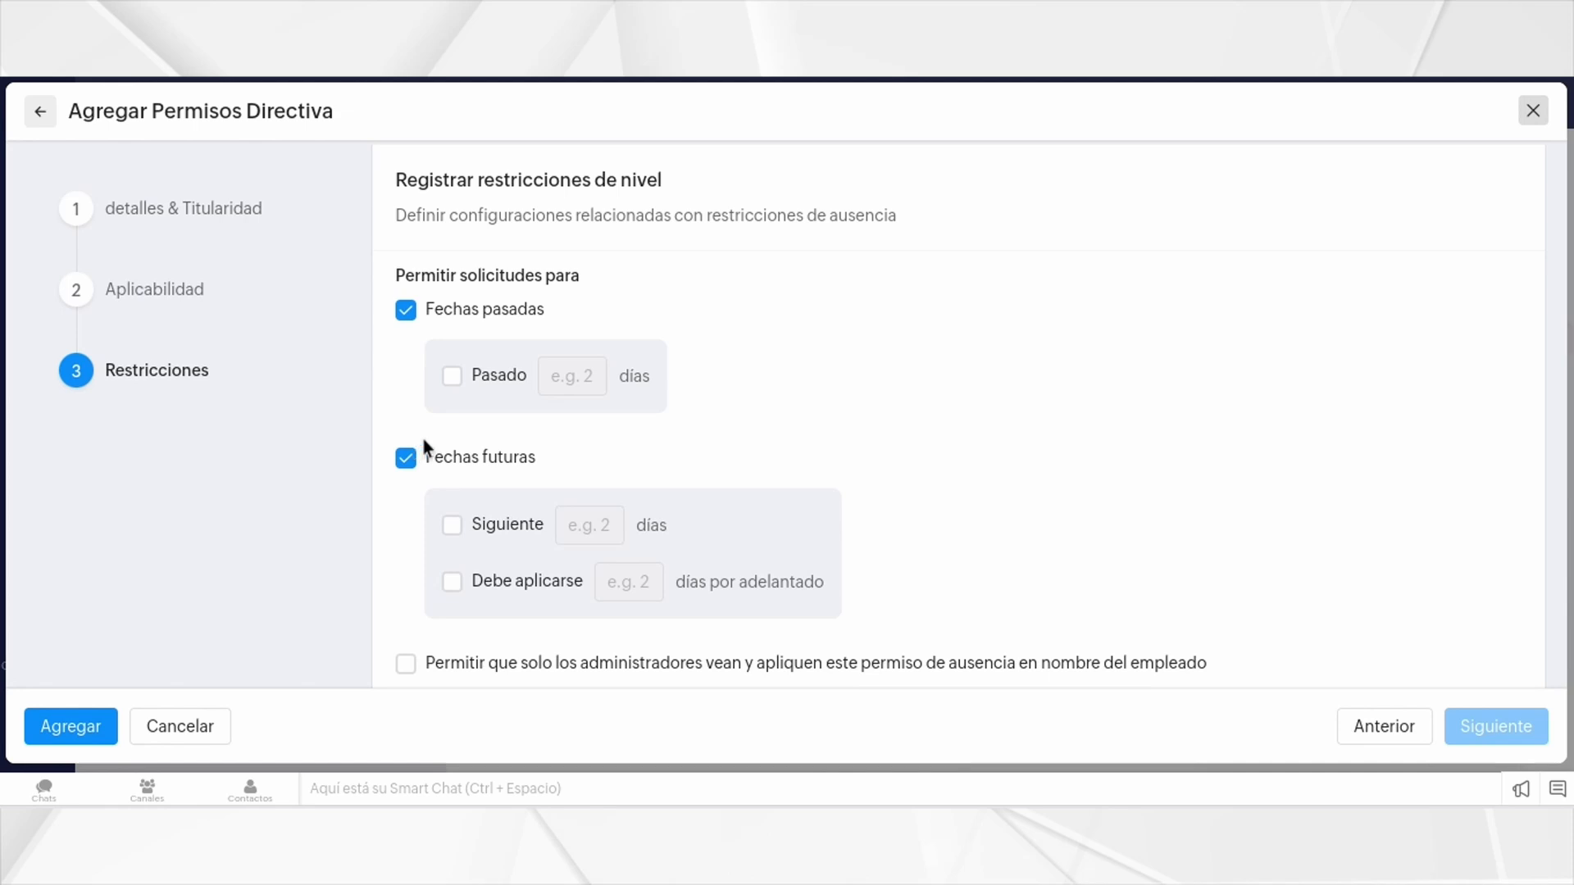
pyautogui.click(460, 383)
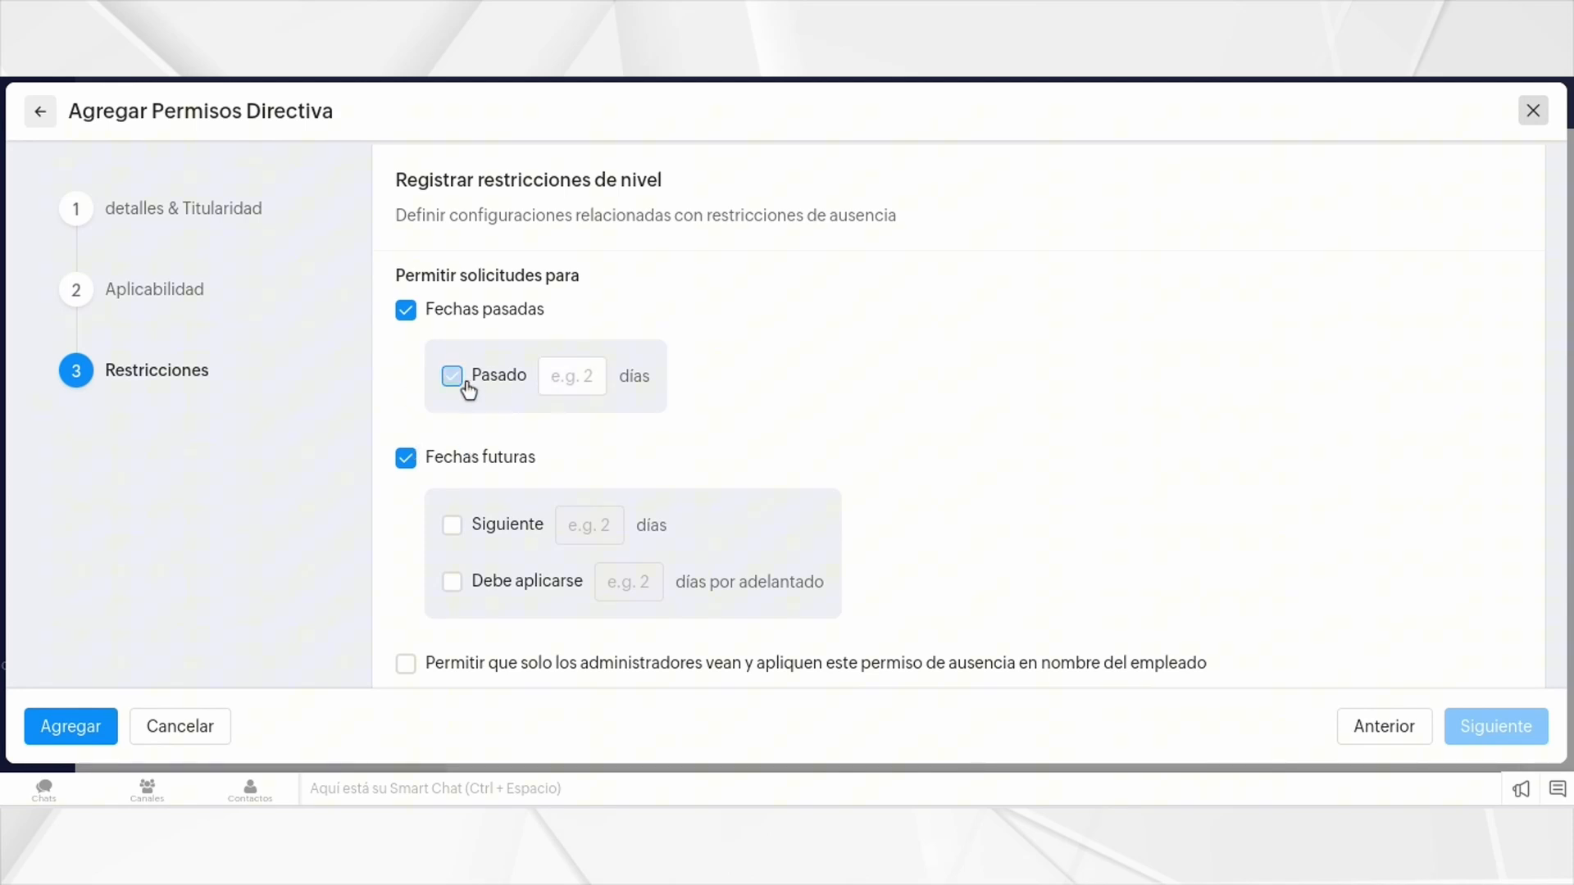
pyautogui.click(578, 378)
pyautogui.click(453, 377)
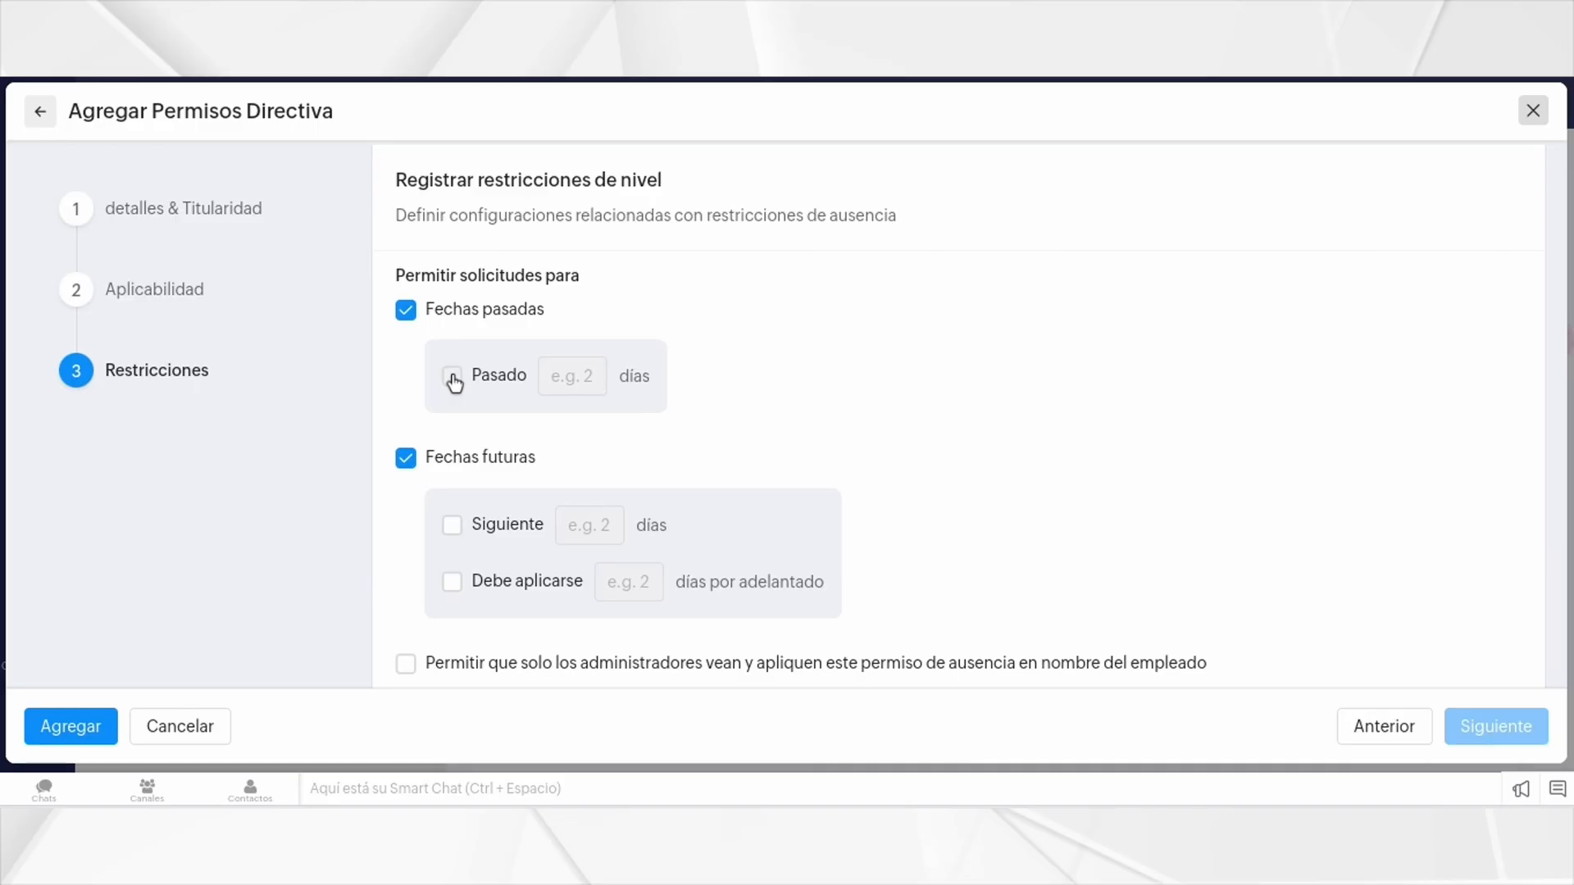
# Step: Check the choices for Este permiso solo se puede aplicar en, and add the Vacaciones prueba 1 policy
pyautogui.scroll(-3, 423, 366)
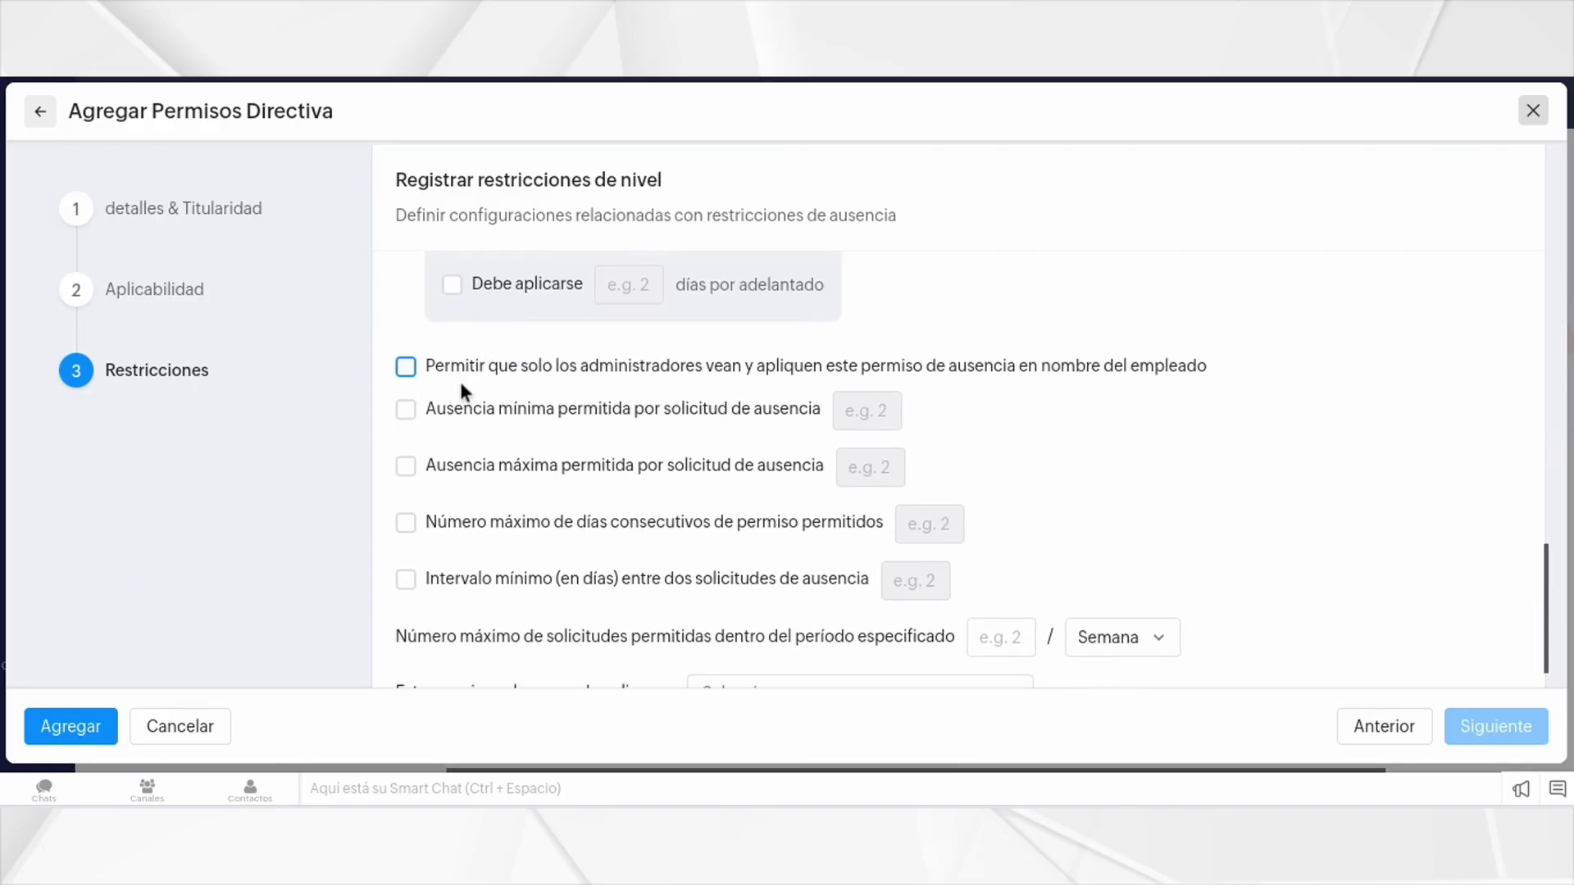
pyautogui.scroll(-2, 459, 386)
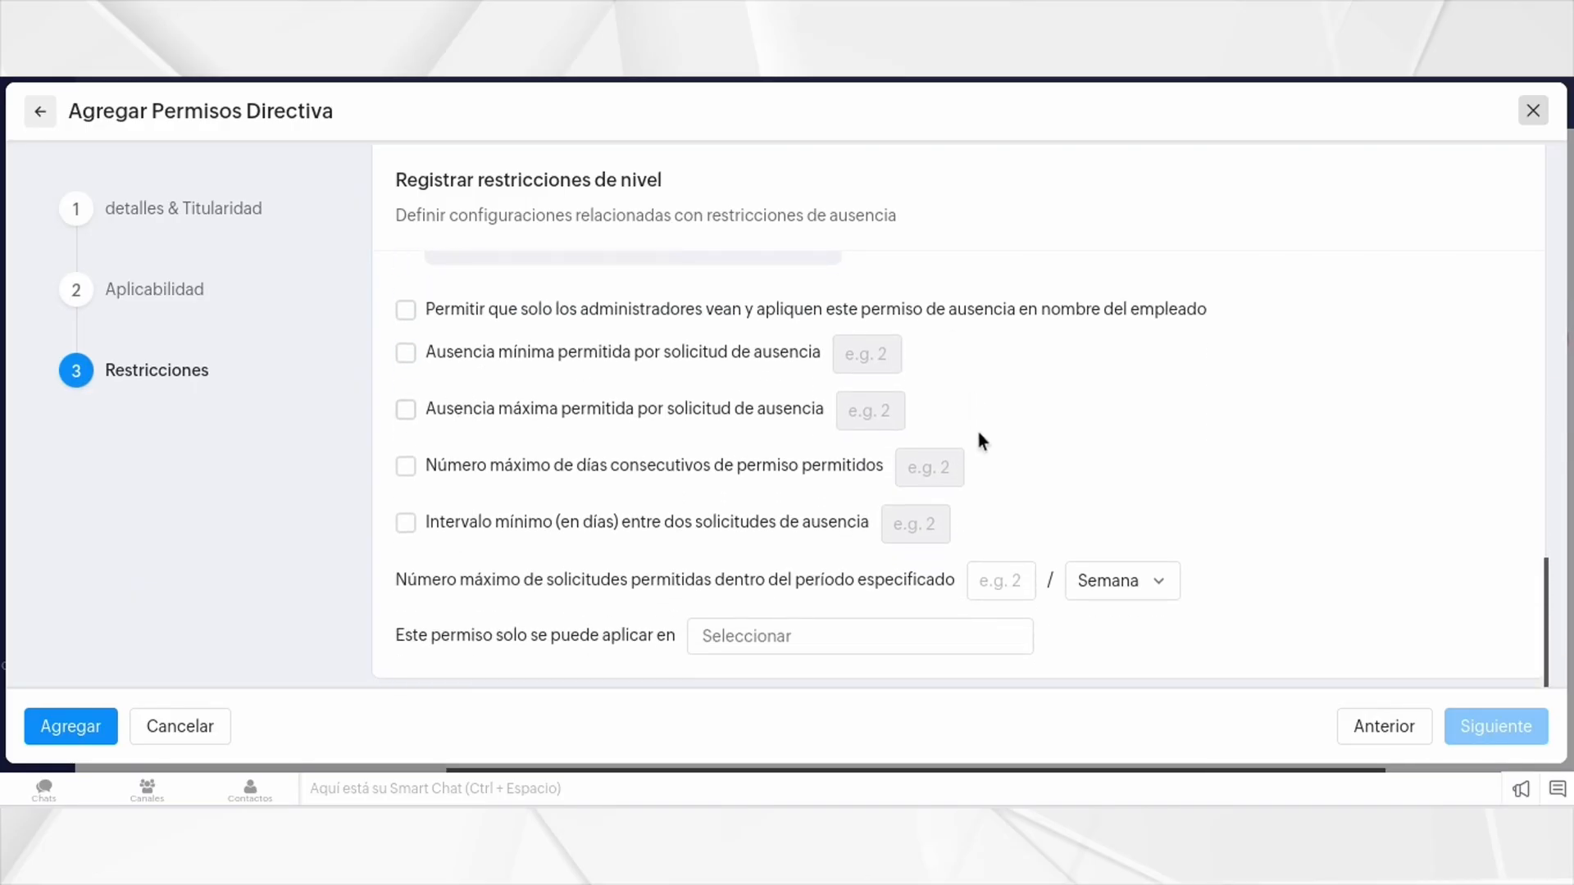
pyautogui.scroll(1, 975, 484)
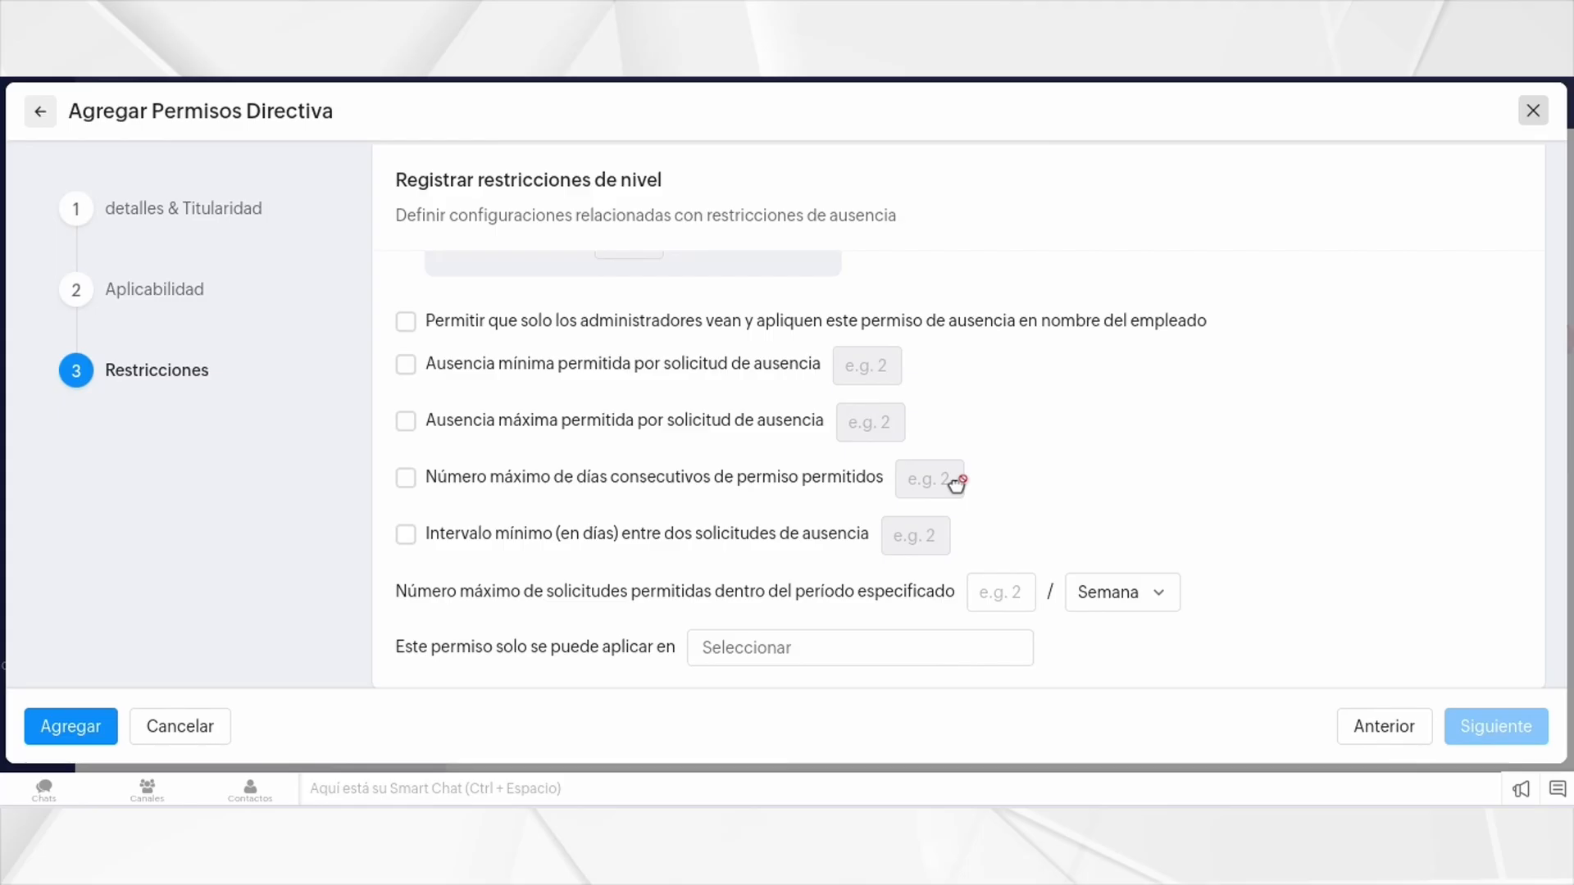
pyautogui.scroll(-1, 1130, 500)
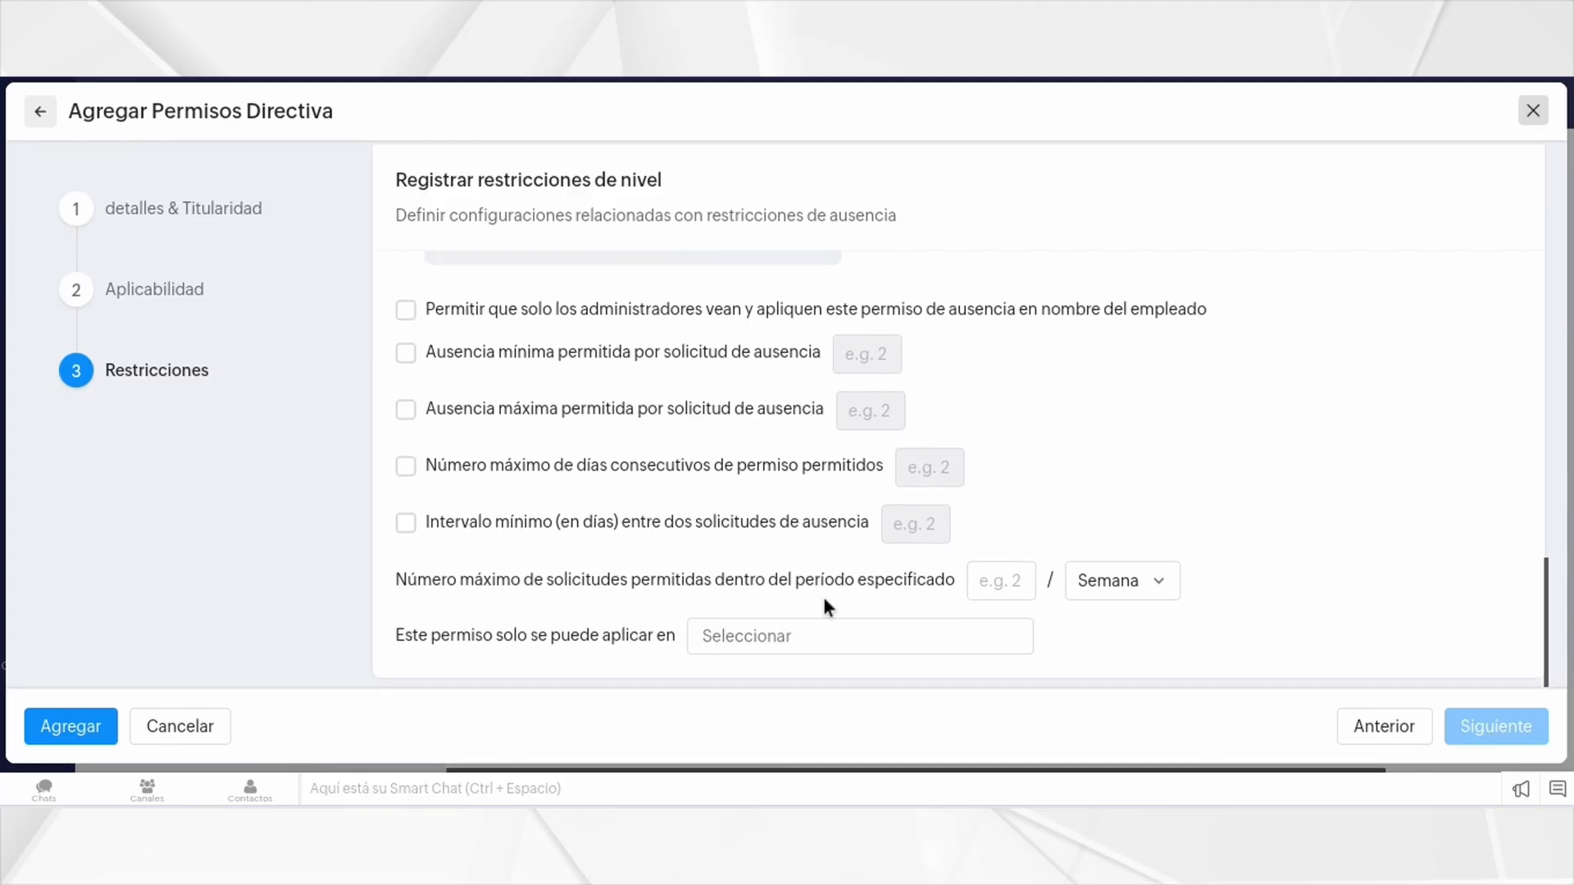
pyautogui.click(785, 636)
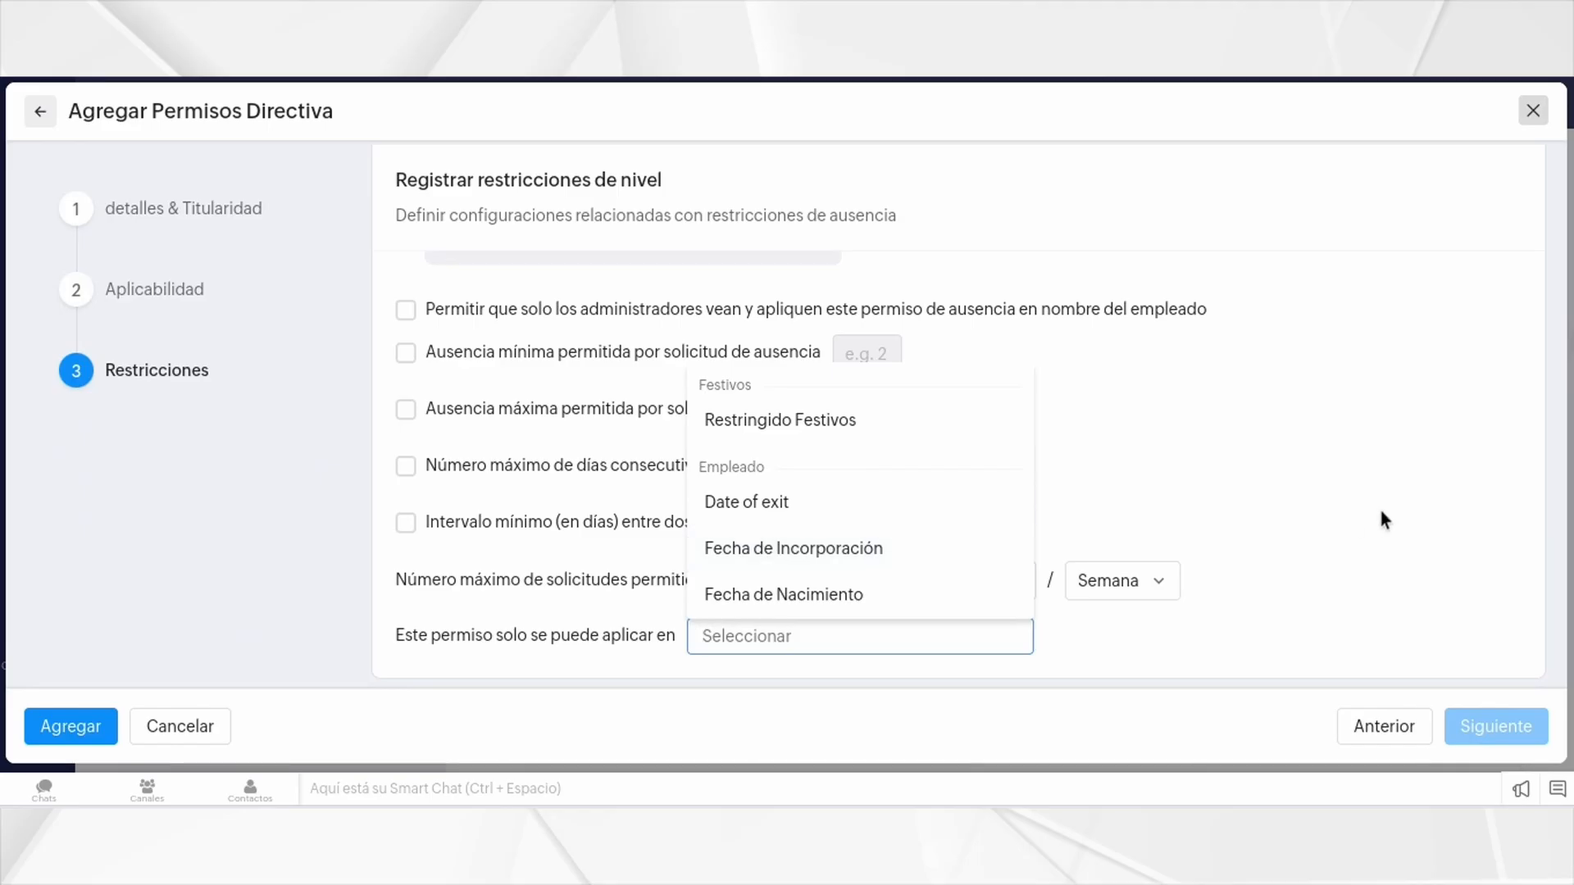
pyautogui.click(1422, 497)
pyautogui.scroll(10, 1328, 525)
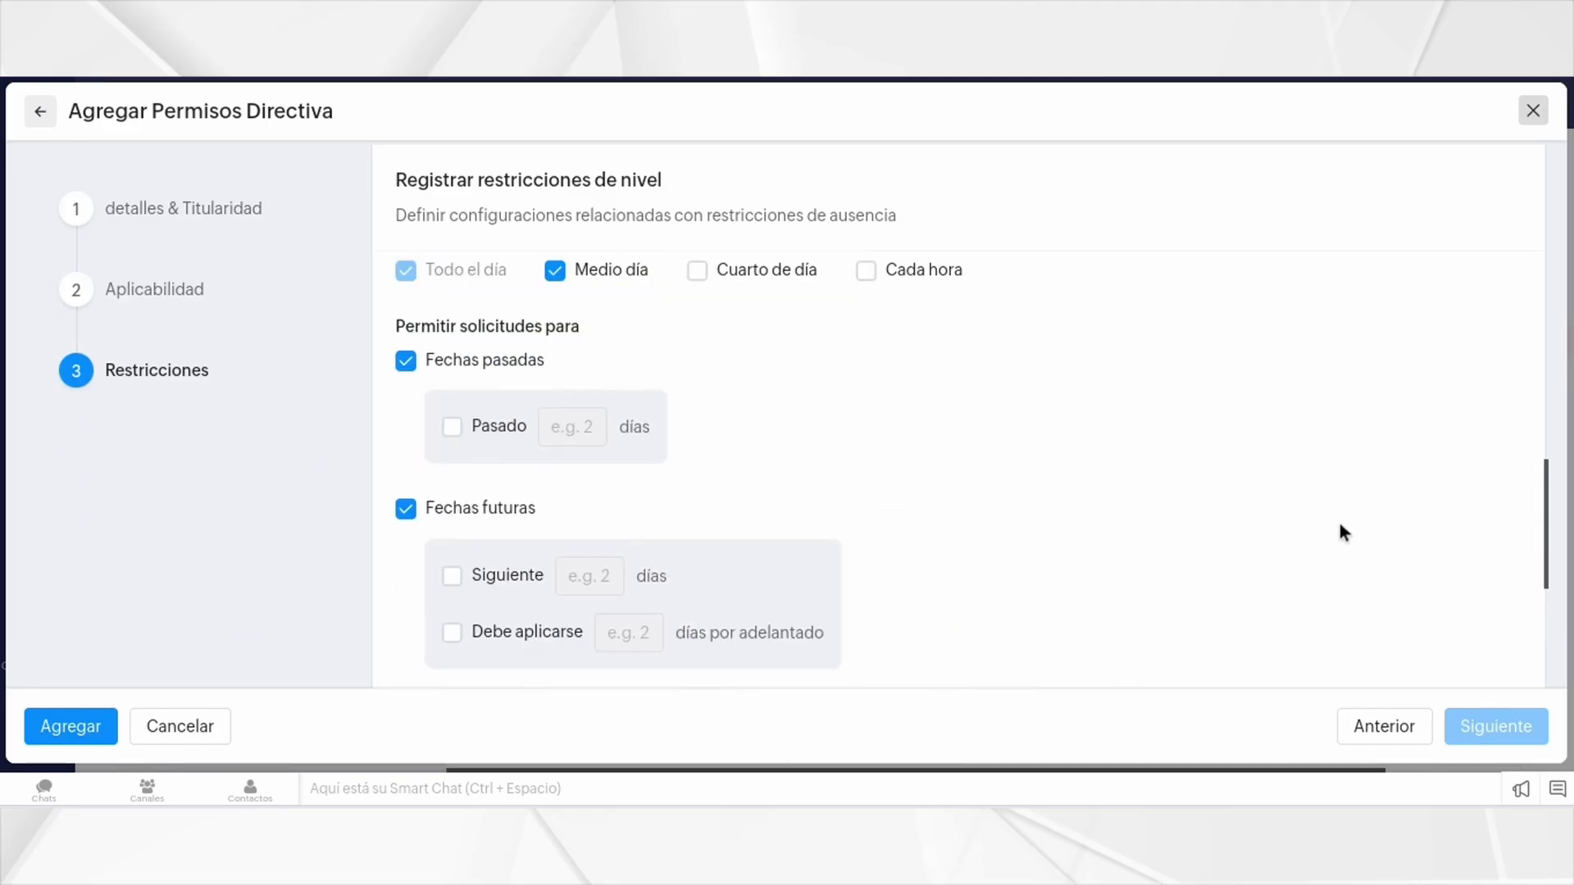
pyautogui.click(89, 730)
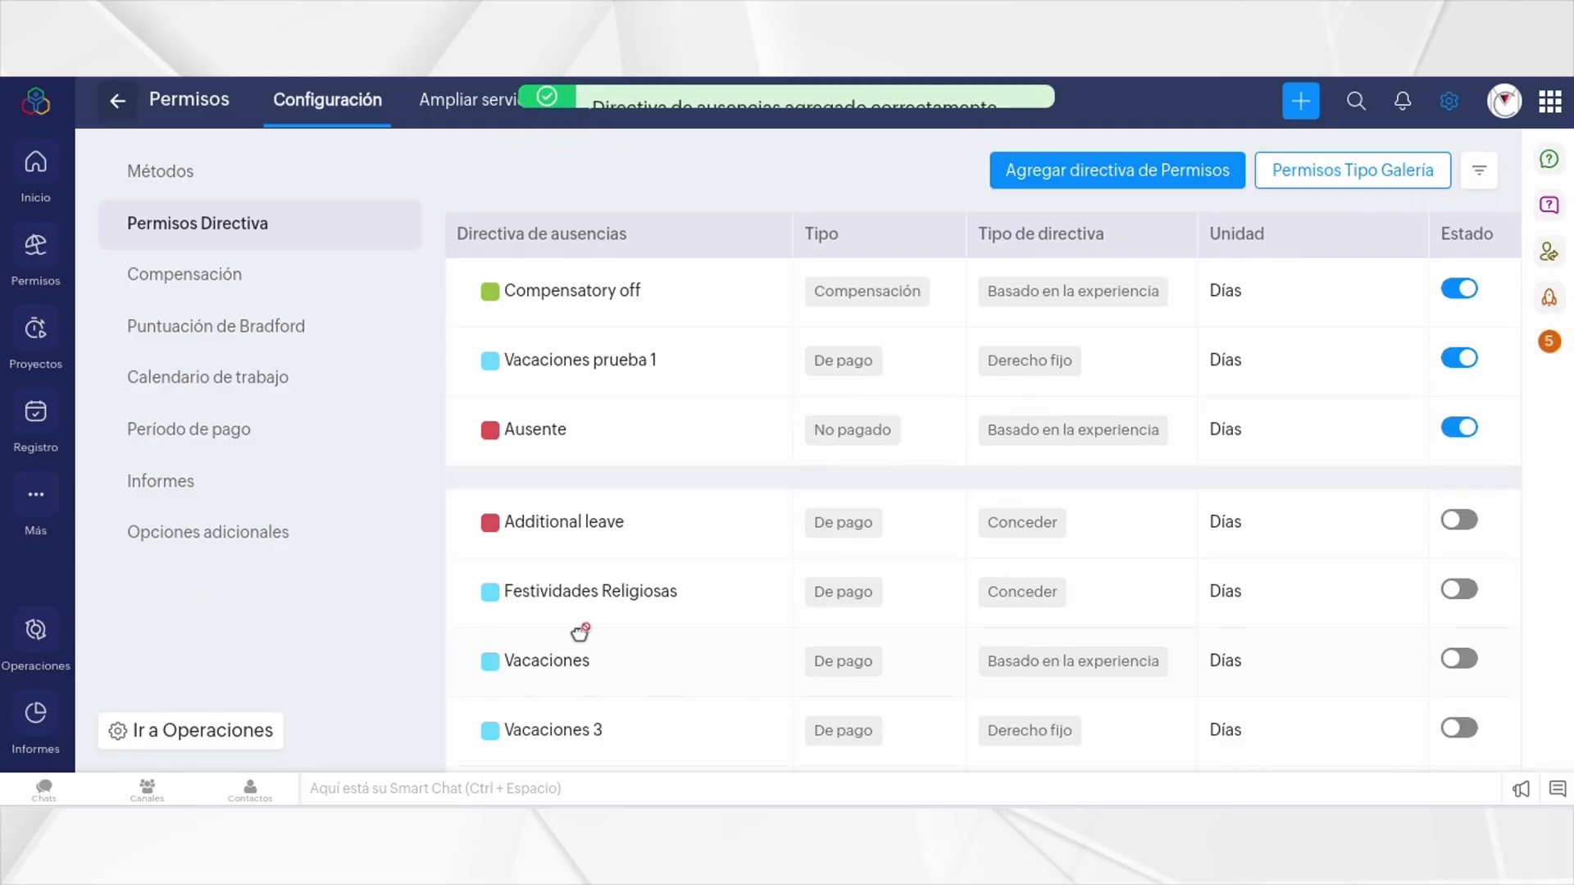
# Step: Start a new leave policy of the type Derecho basado en la experiencia and go to its Titularidad stage
pyautogui.click(1086, 169)
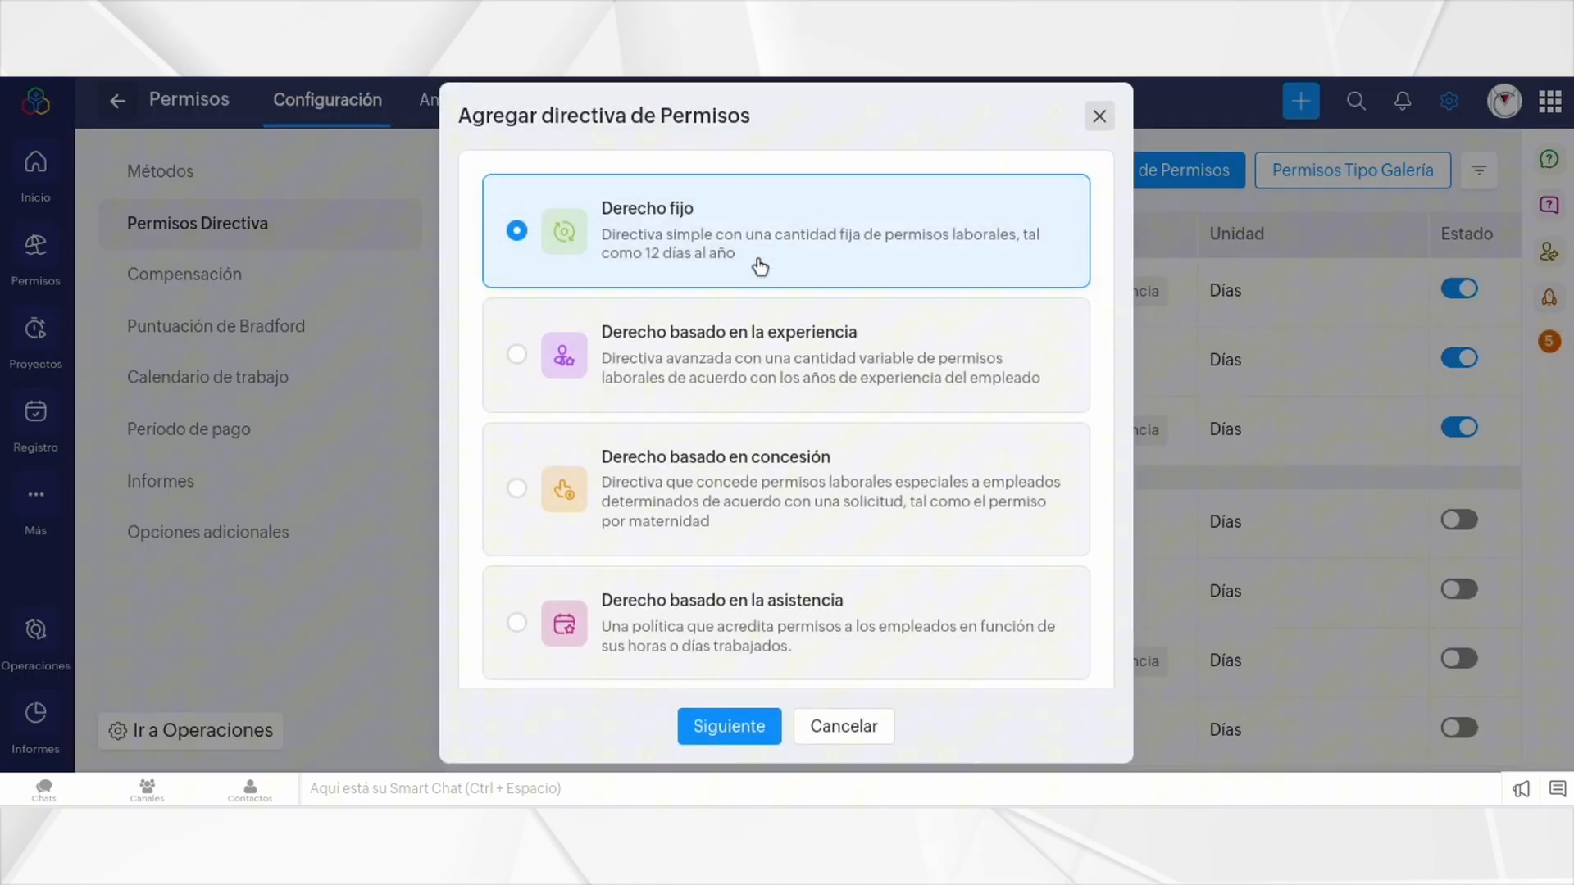
pyautogui.click(739, 338)
pyautogui.click(747, 733)
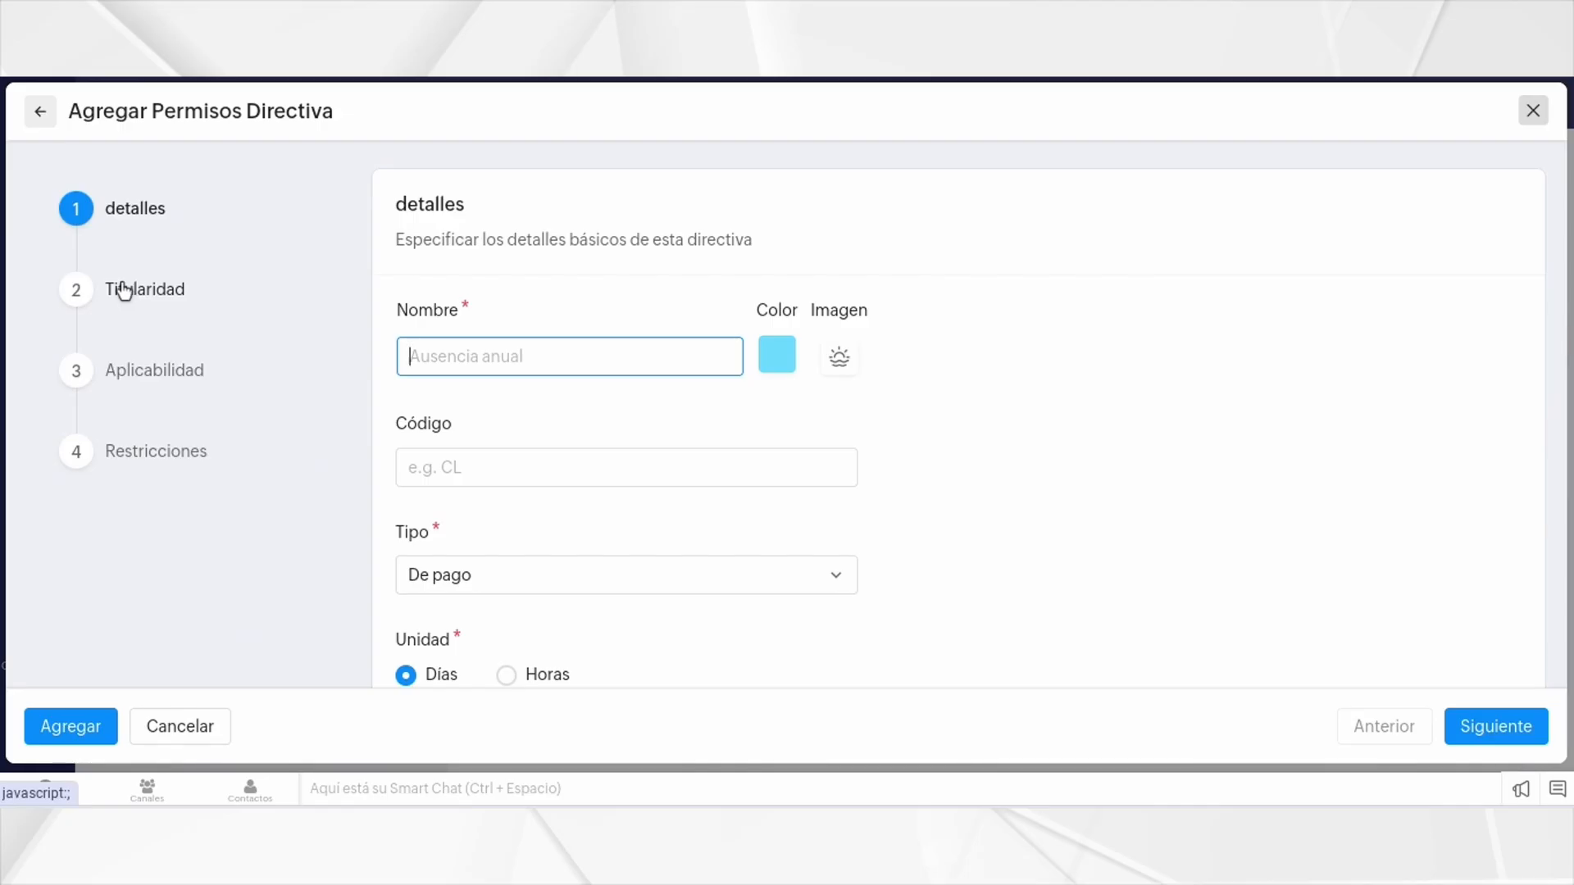
pyautogui.click(154, 315)
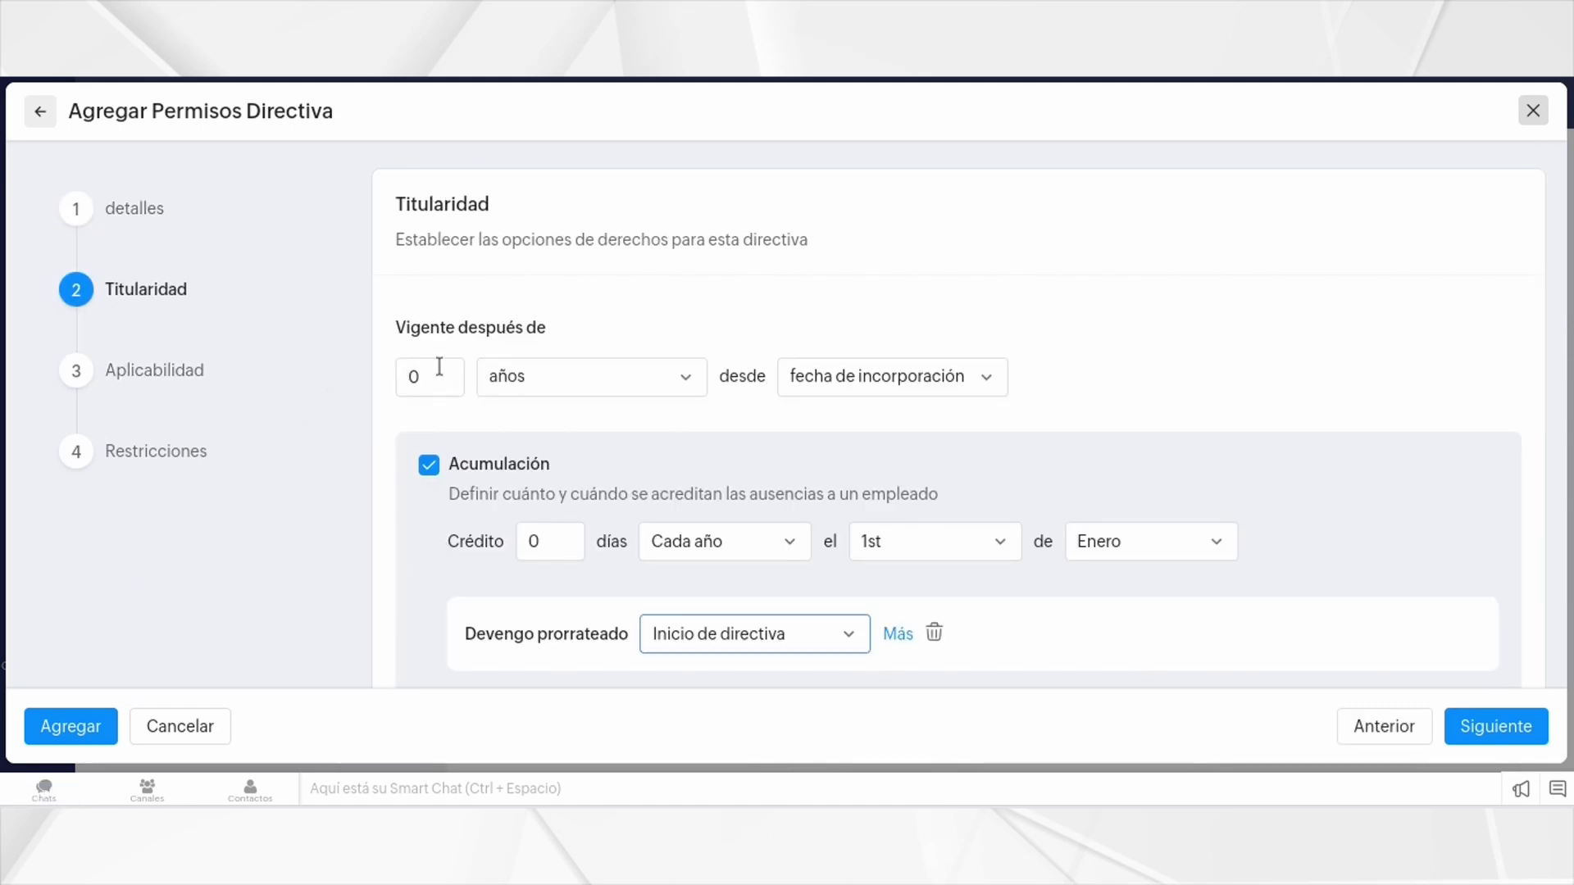
# Step: Make the experience-based entitlement effective 5 años after the fecha de incorporación
pyautogui.doubleClick(436, 373)
pyautogui.scroll(-1, 420, 358)
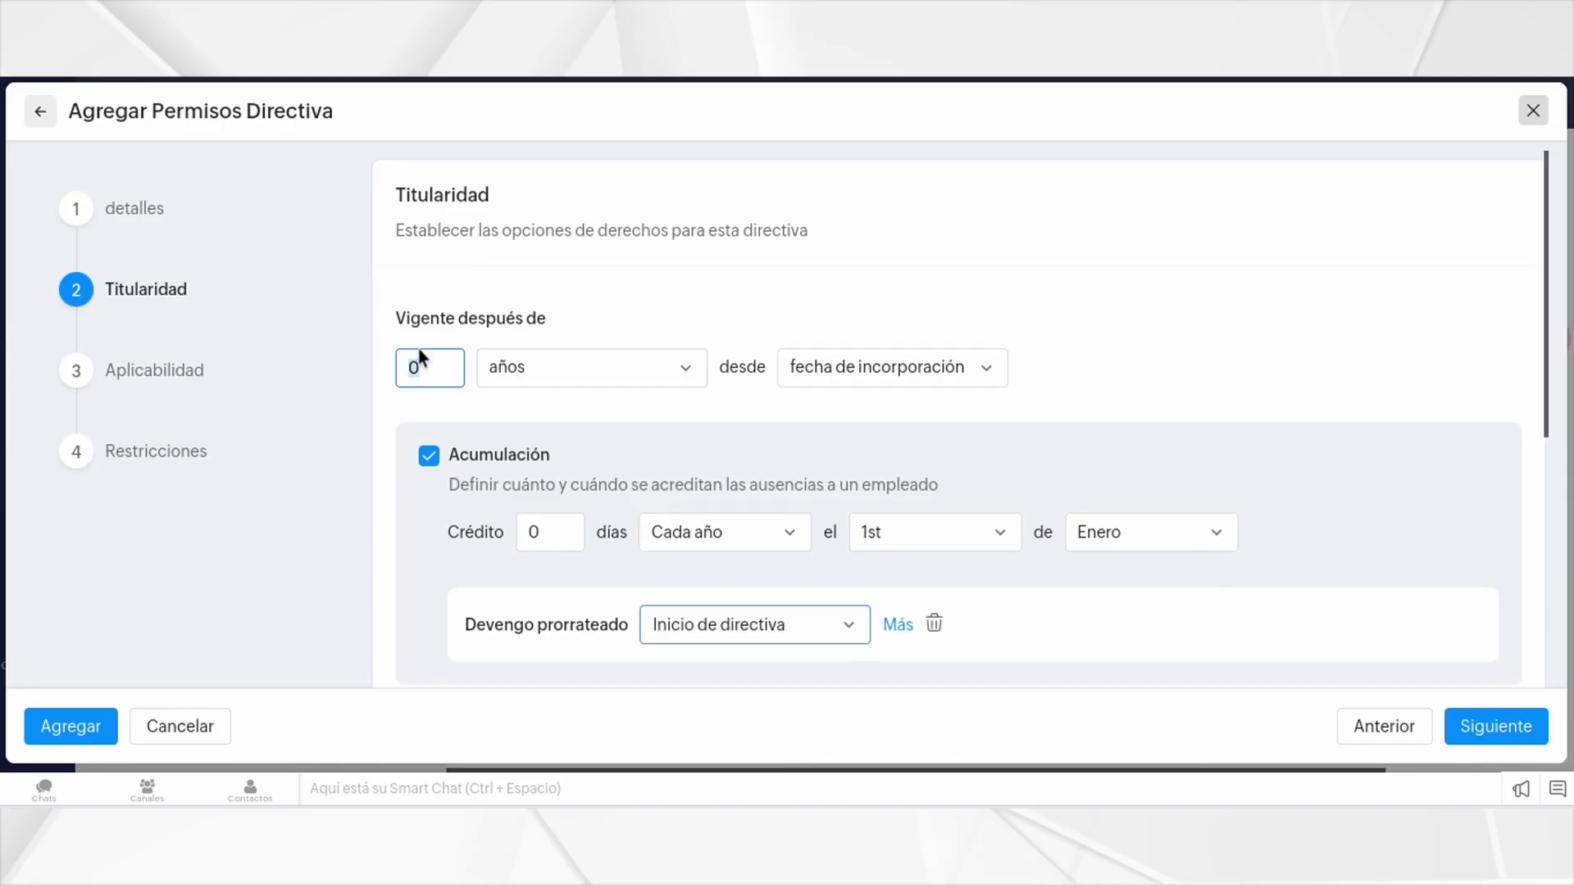
pyautogui.scroll(-2, 415, 352)
pyautogui.scroll(2, 415, 352)
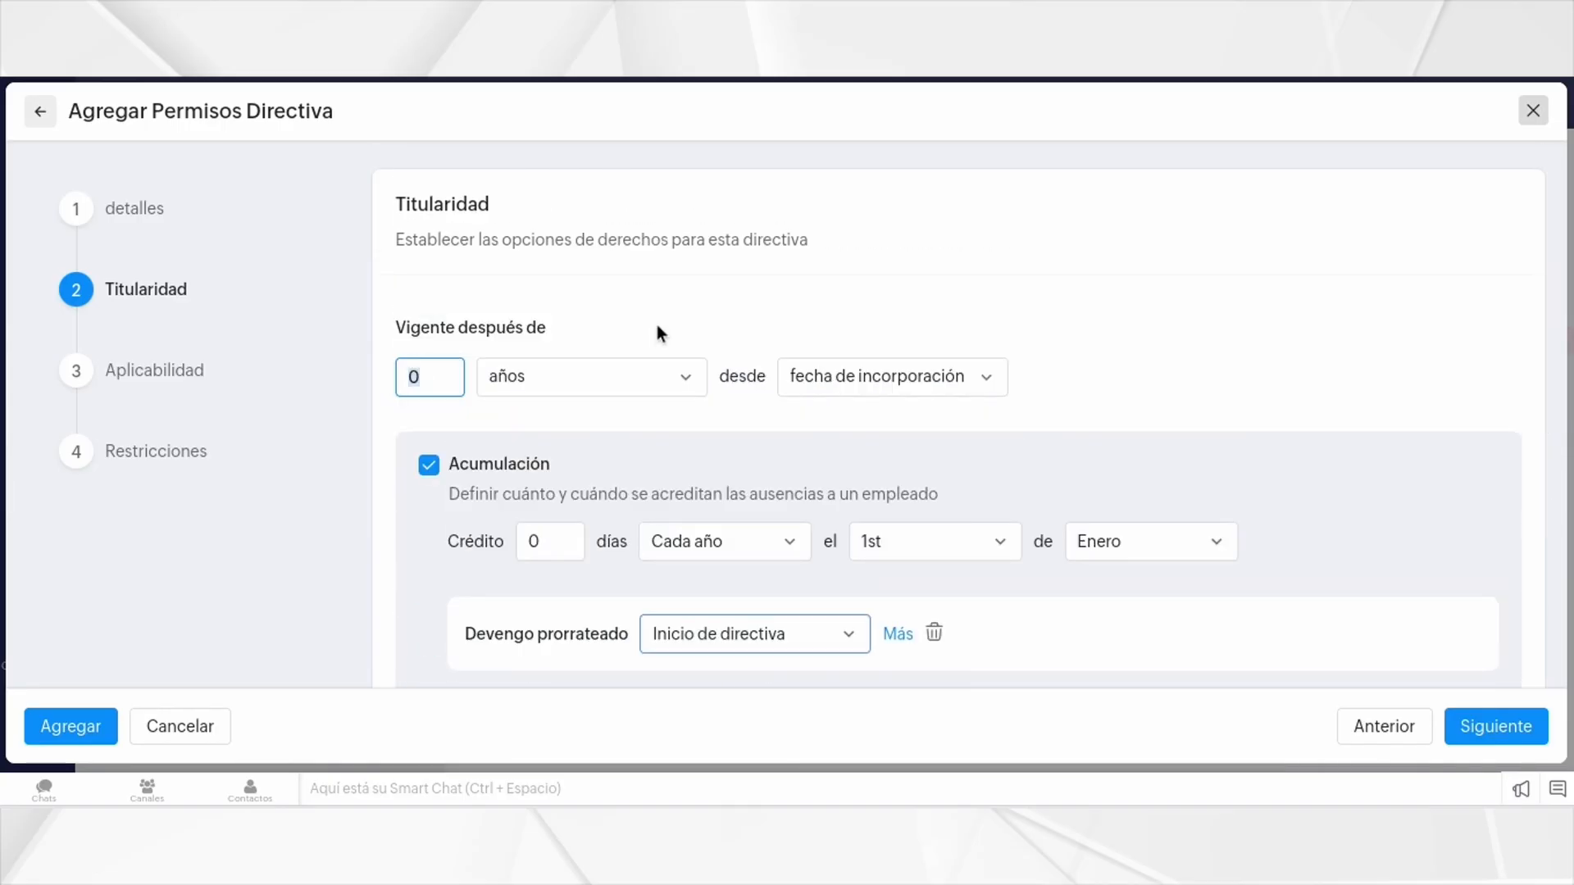
pyautogui.write('5')
pyautogui.click(580, 375)
pyautogui.click(582, 376)
pyautogui.click(832, 386)
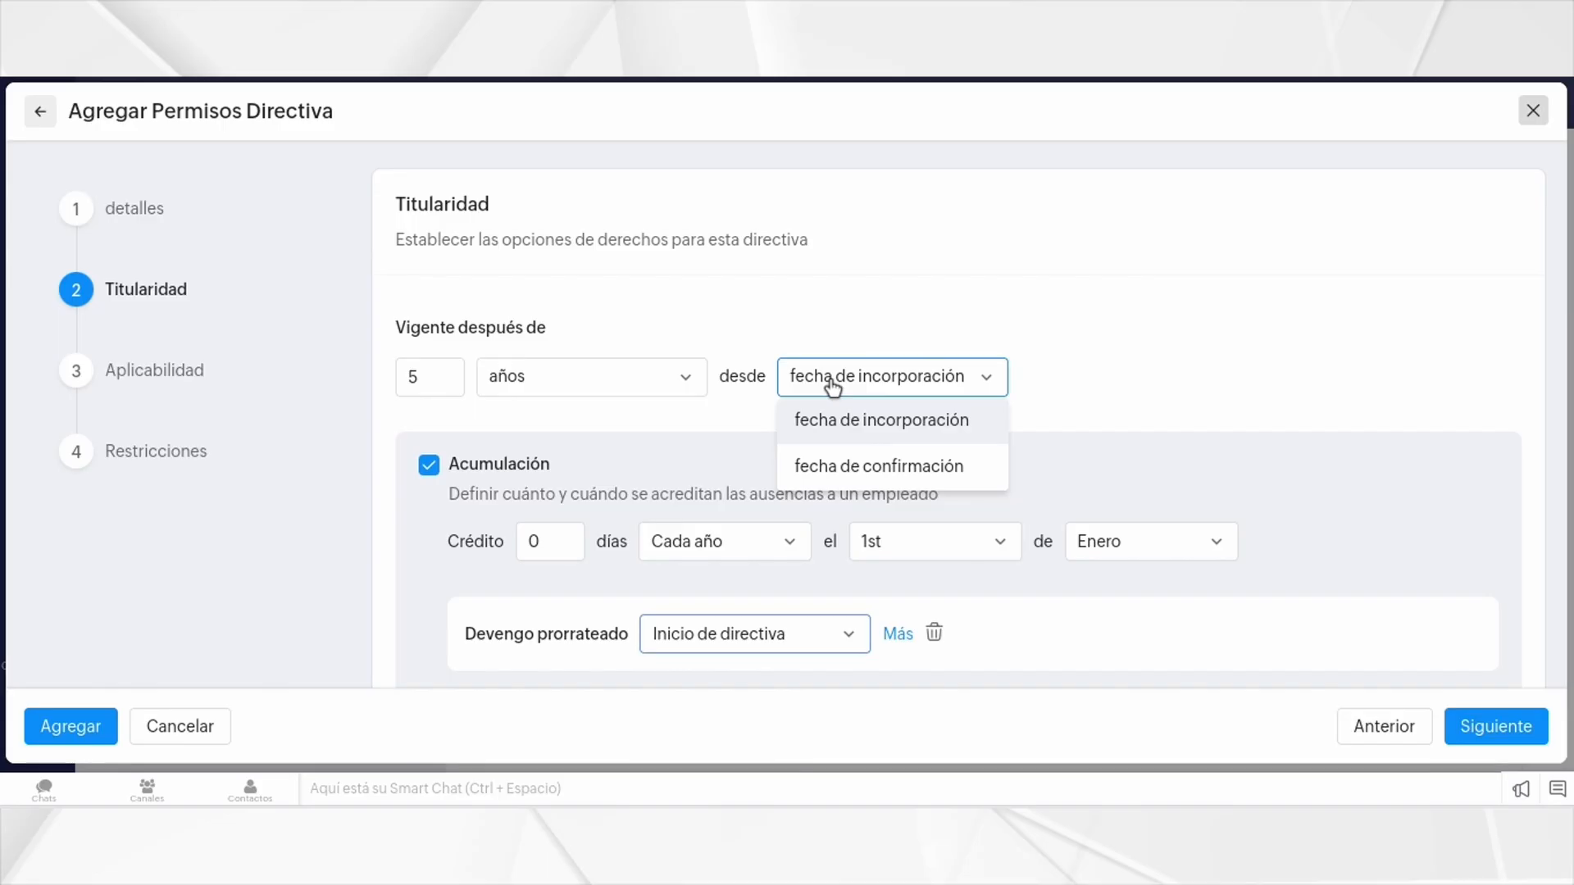
pyautogui.click(820, 421)
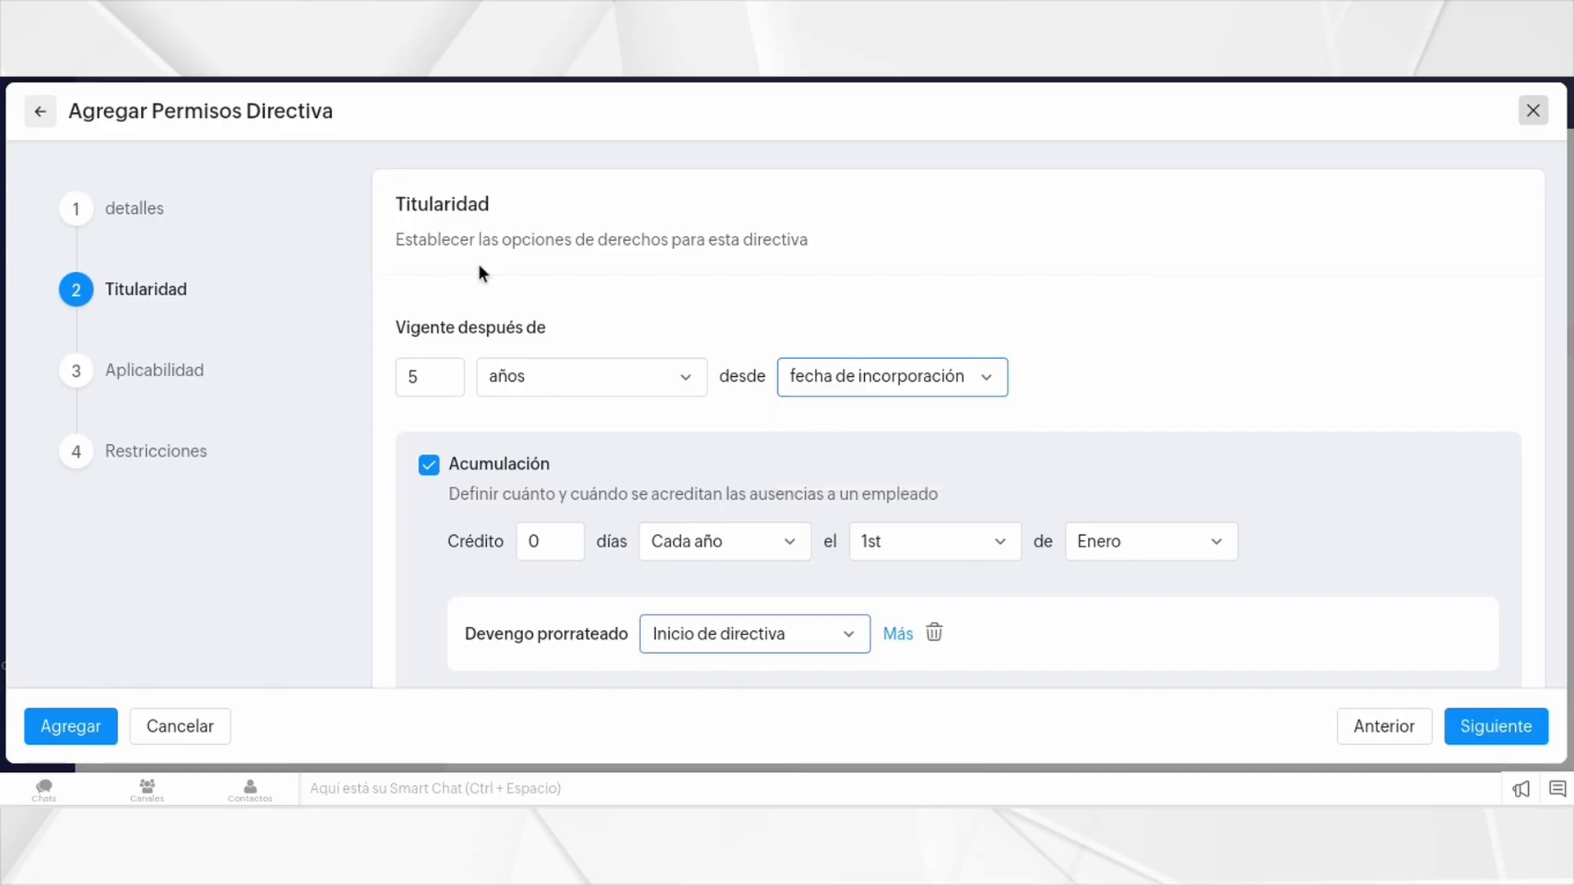
# Step: Review the accrual and reset settings, the Aplicabilidad and Restricciones stages, and the validity fields in detalles
pyautogui.scroll(-3, 833, 425)
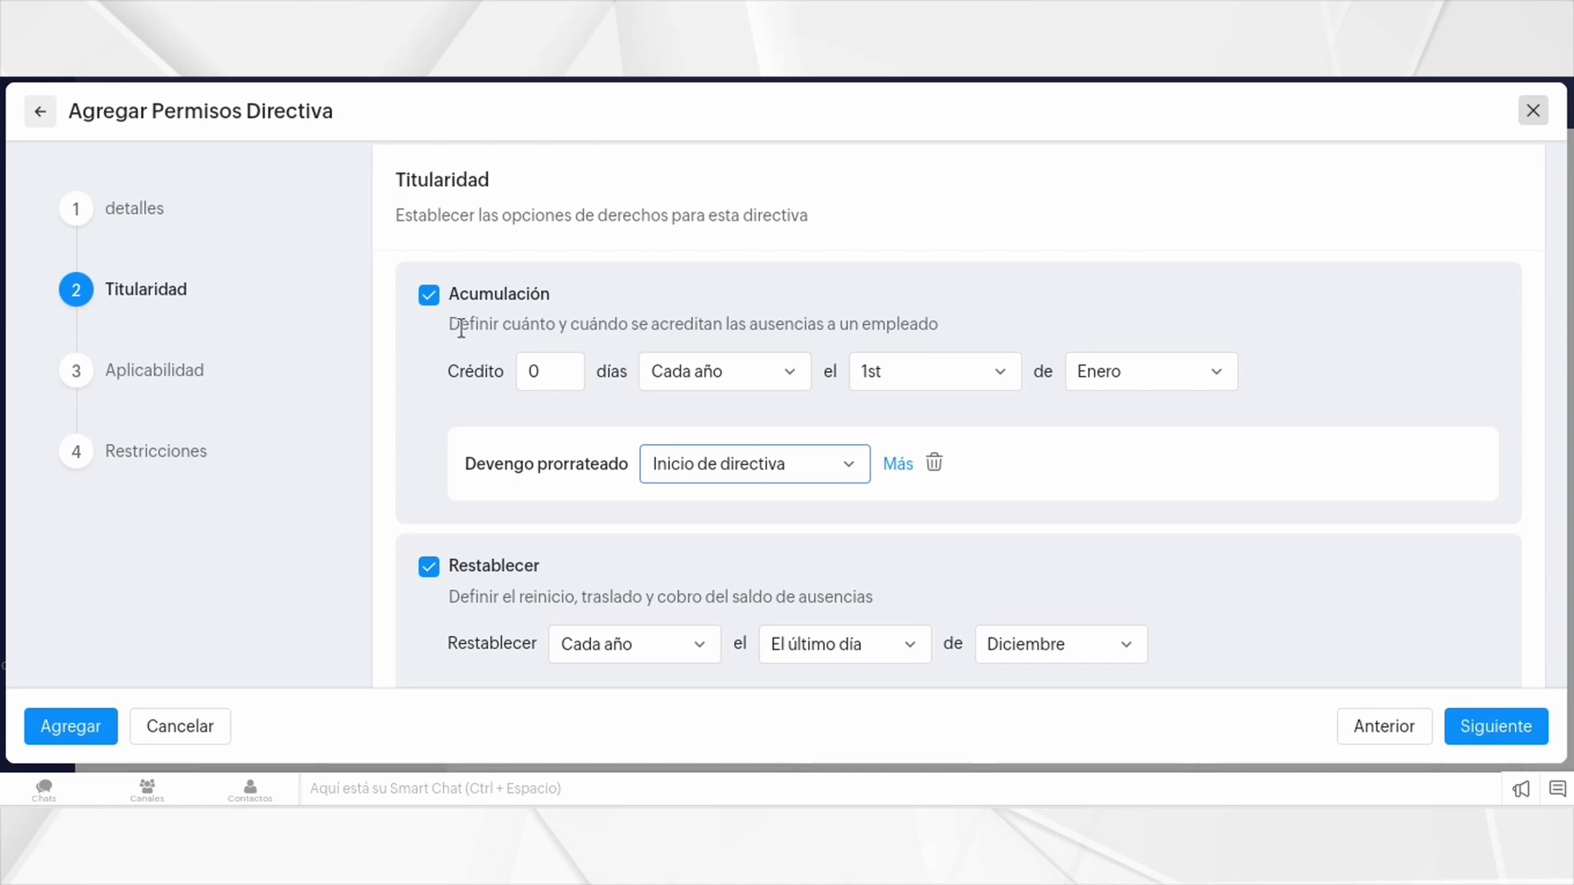
pyautogui.scroll(-3, 1100, 410)
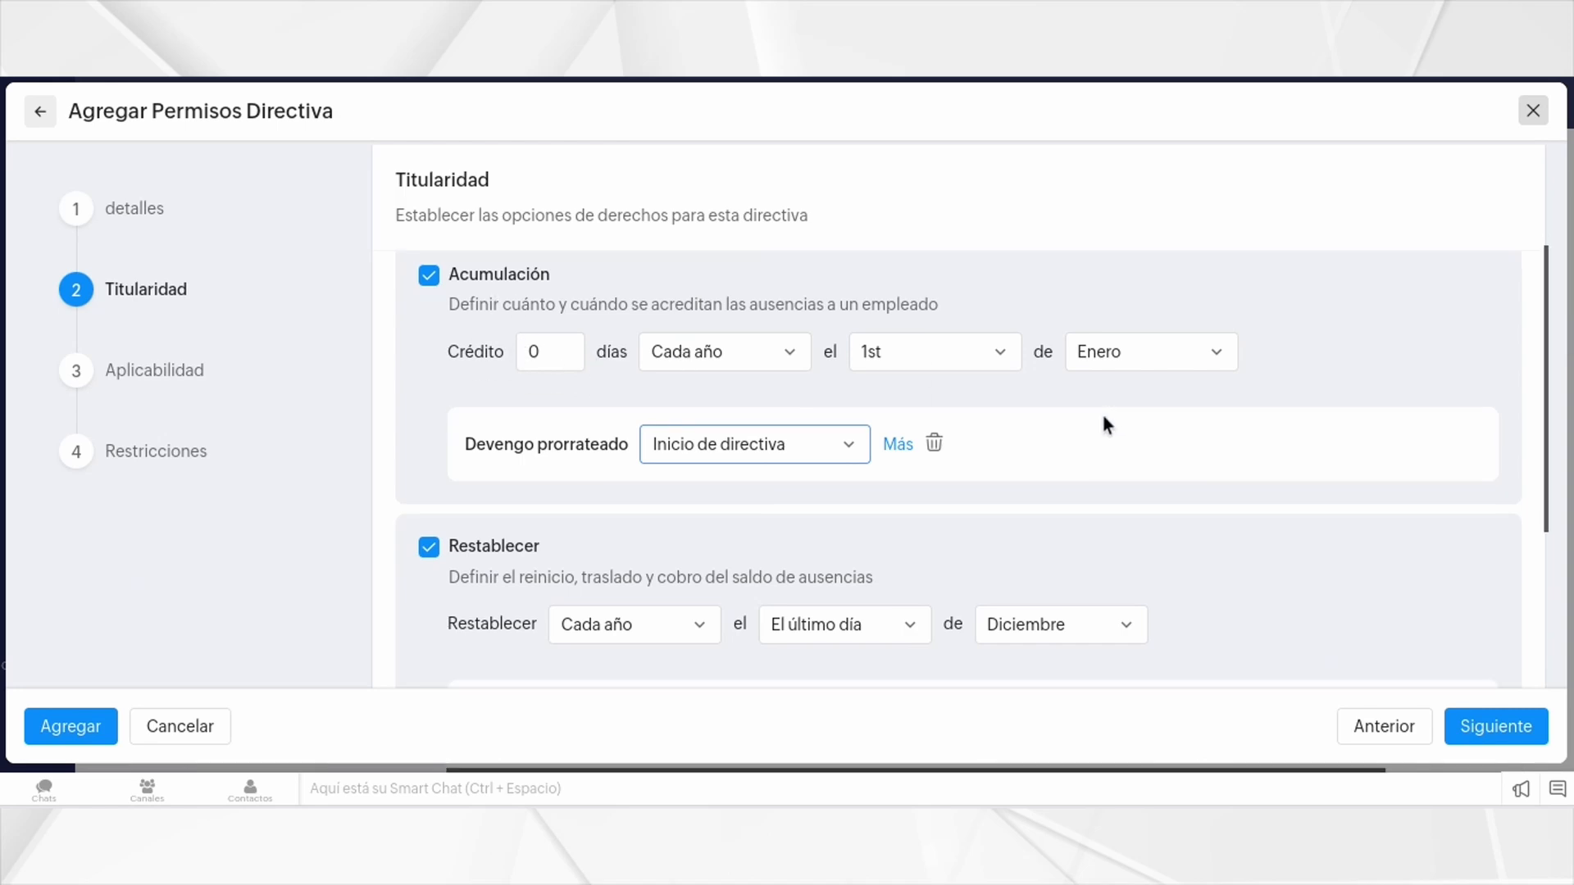
pyautogui.scroll(-2, 533, 512)
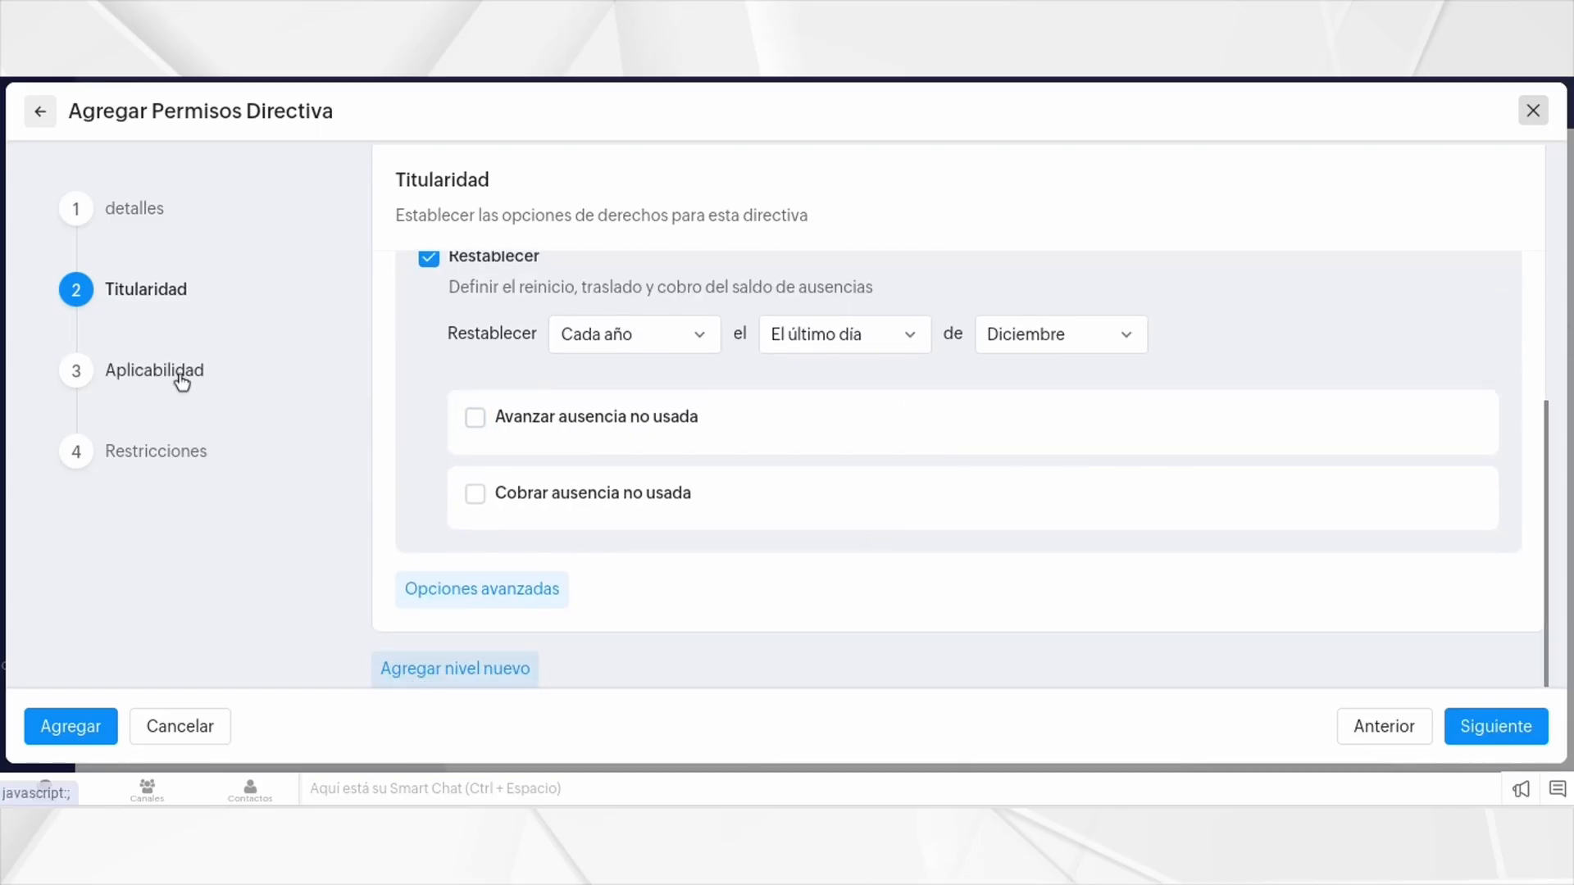
pyautogui.click(183, 375)
pyautogui.click(167, 456)
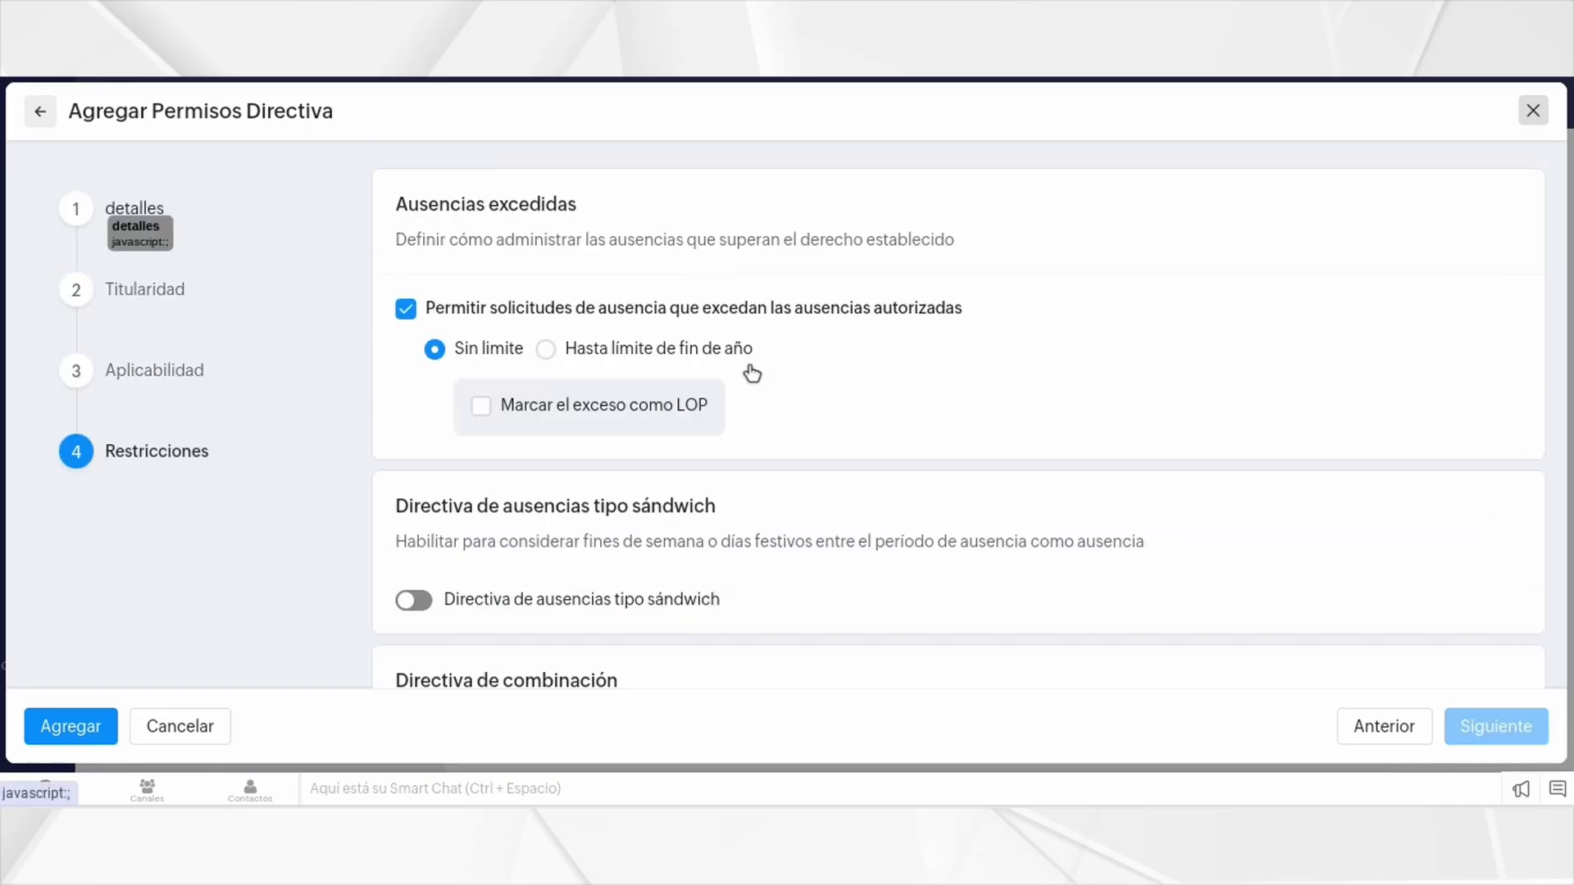
pyautogui.click(146, 208)
pyautogui.scroll(-6, 647, 373)
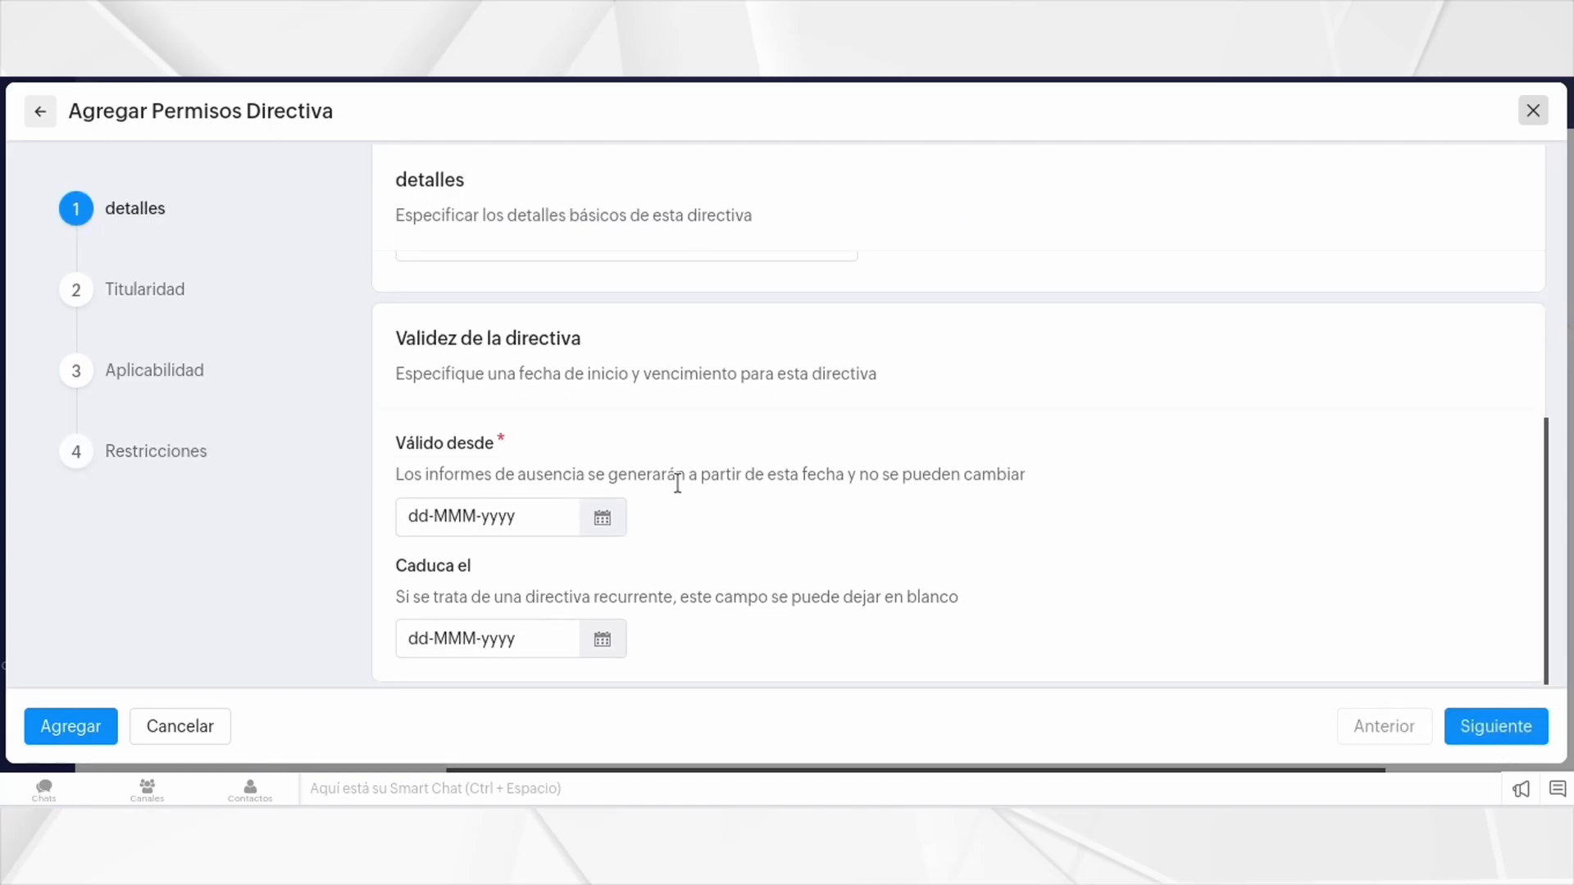
# Step: Cancel the experience-based policy draft and start one of the type Derecho basado en concesión, going to its Conceder stage
pyautogui.scroll(3, 685, 487)
pyautogui.scroll(2, 698, 492)
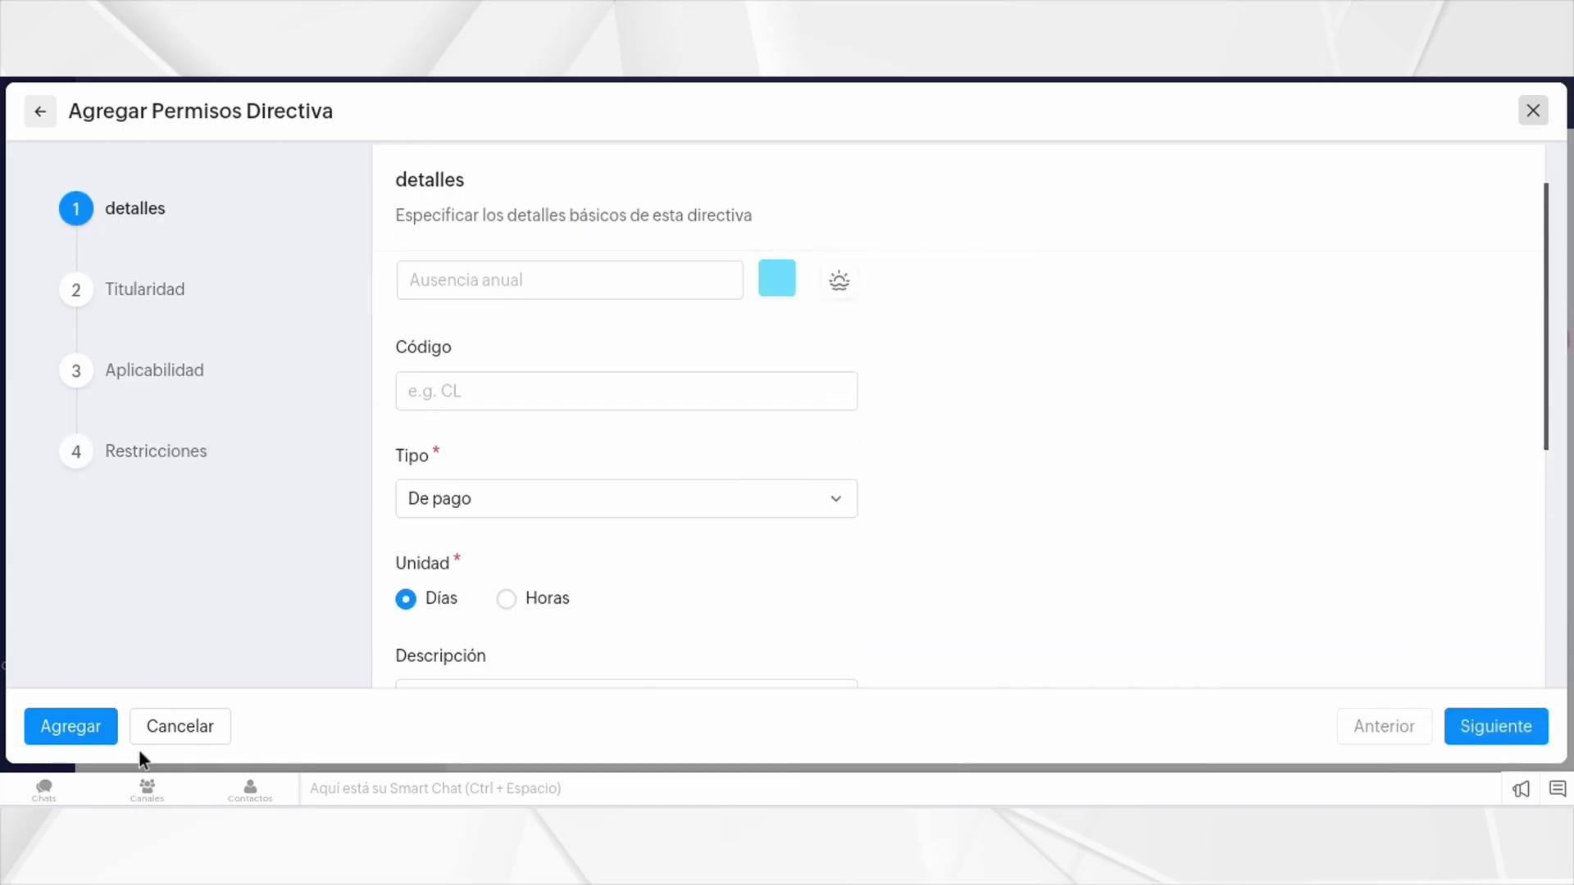
pyautogui.click(190, 728)
pyautogui.click(1040, 182)
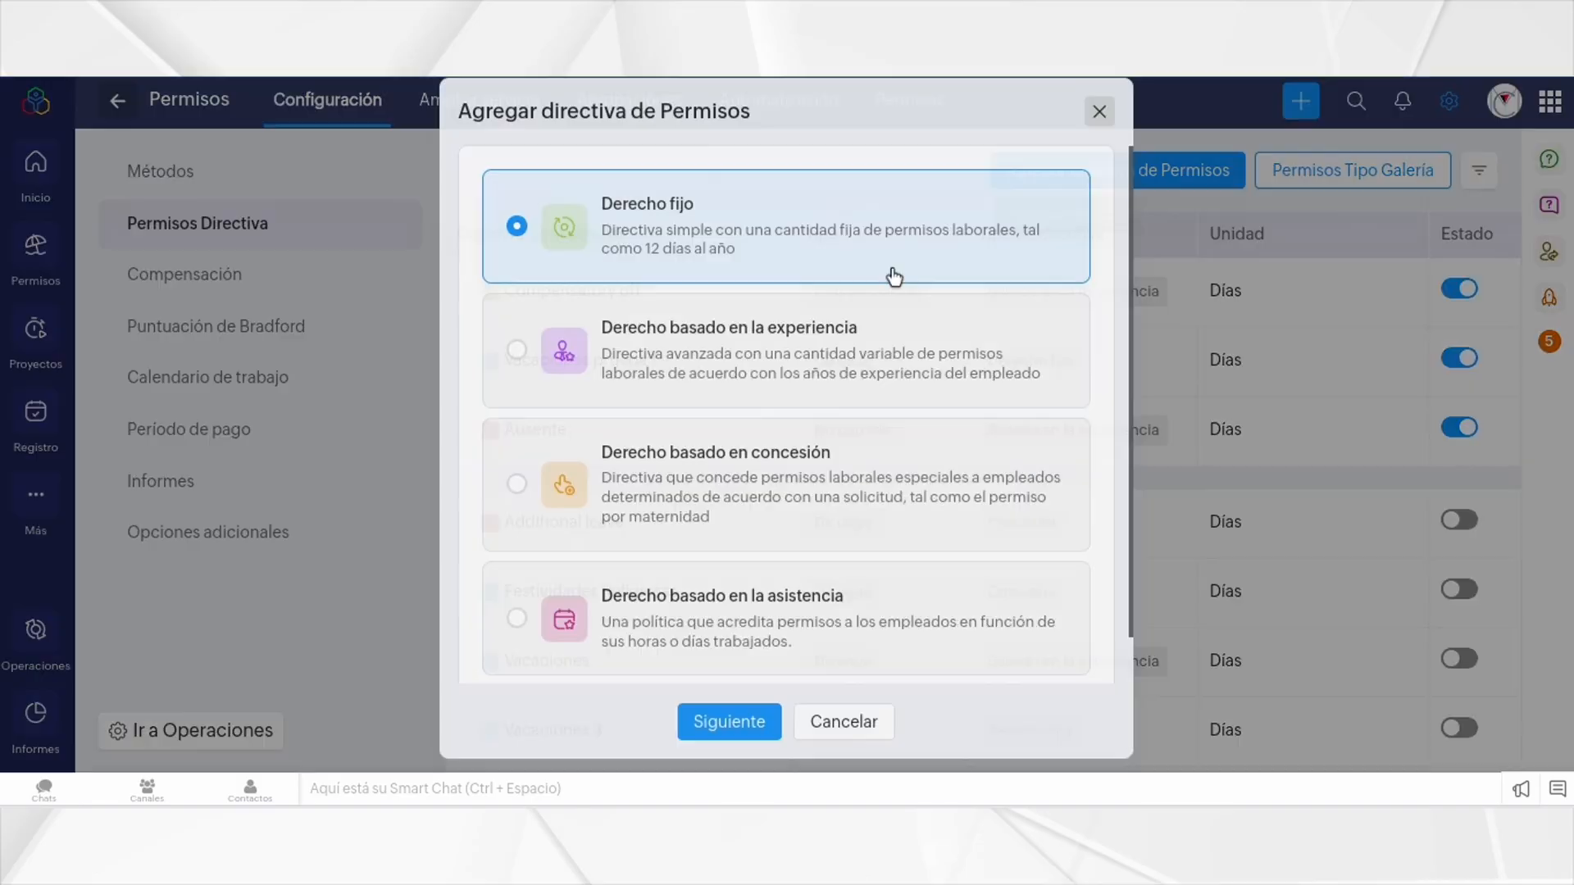
pyautogui.click(748, 492)
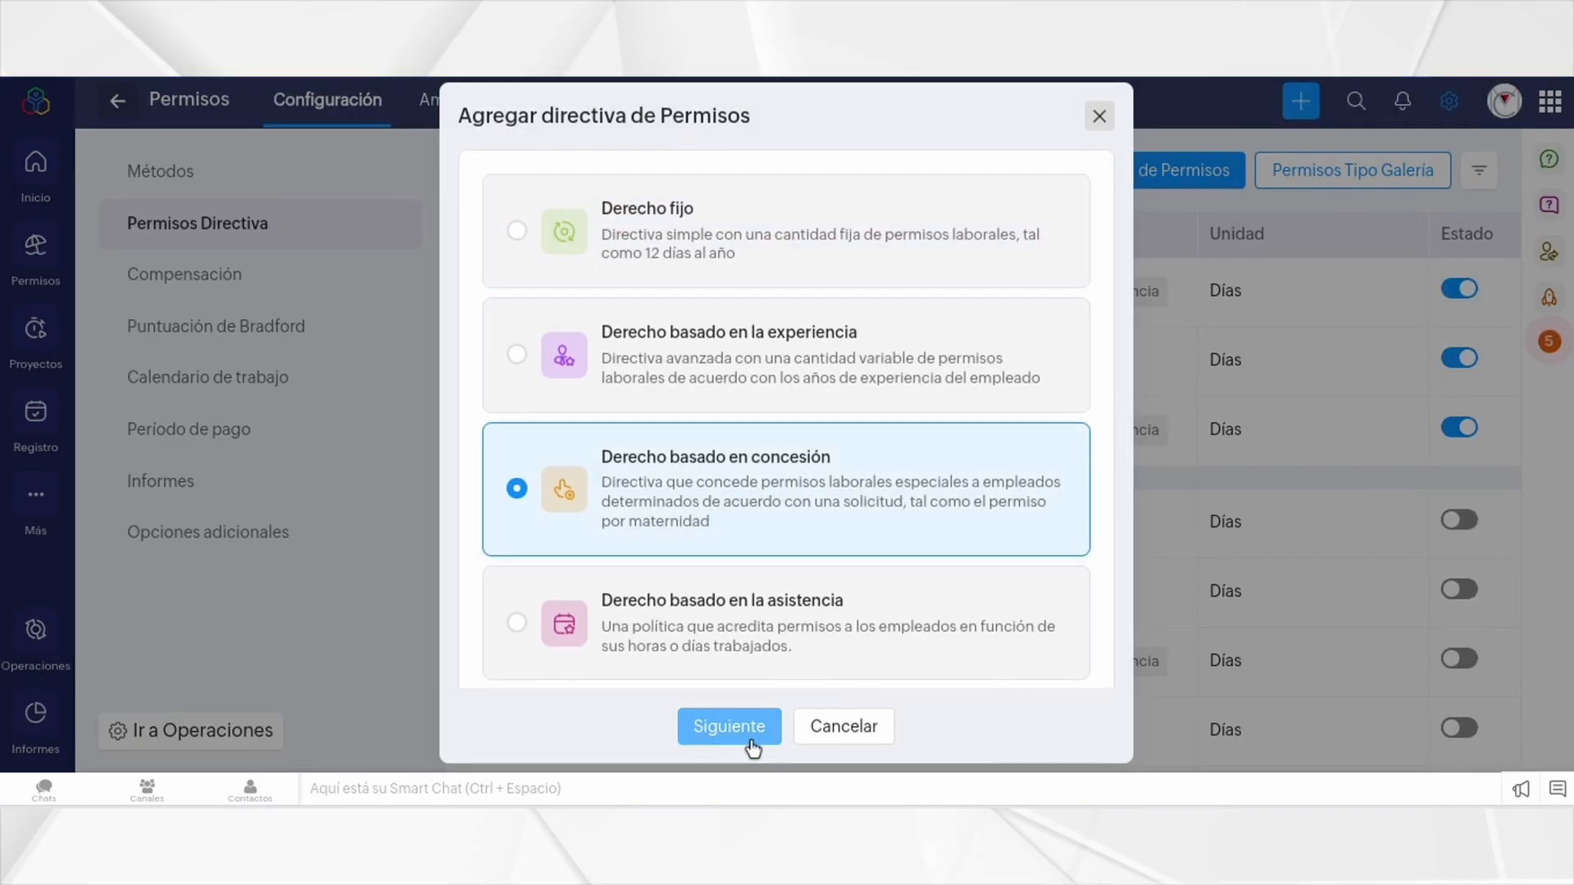
pyautogui.click(728, 727)
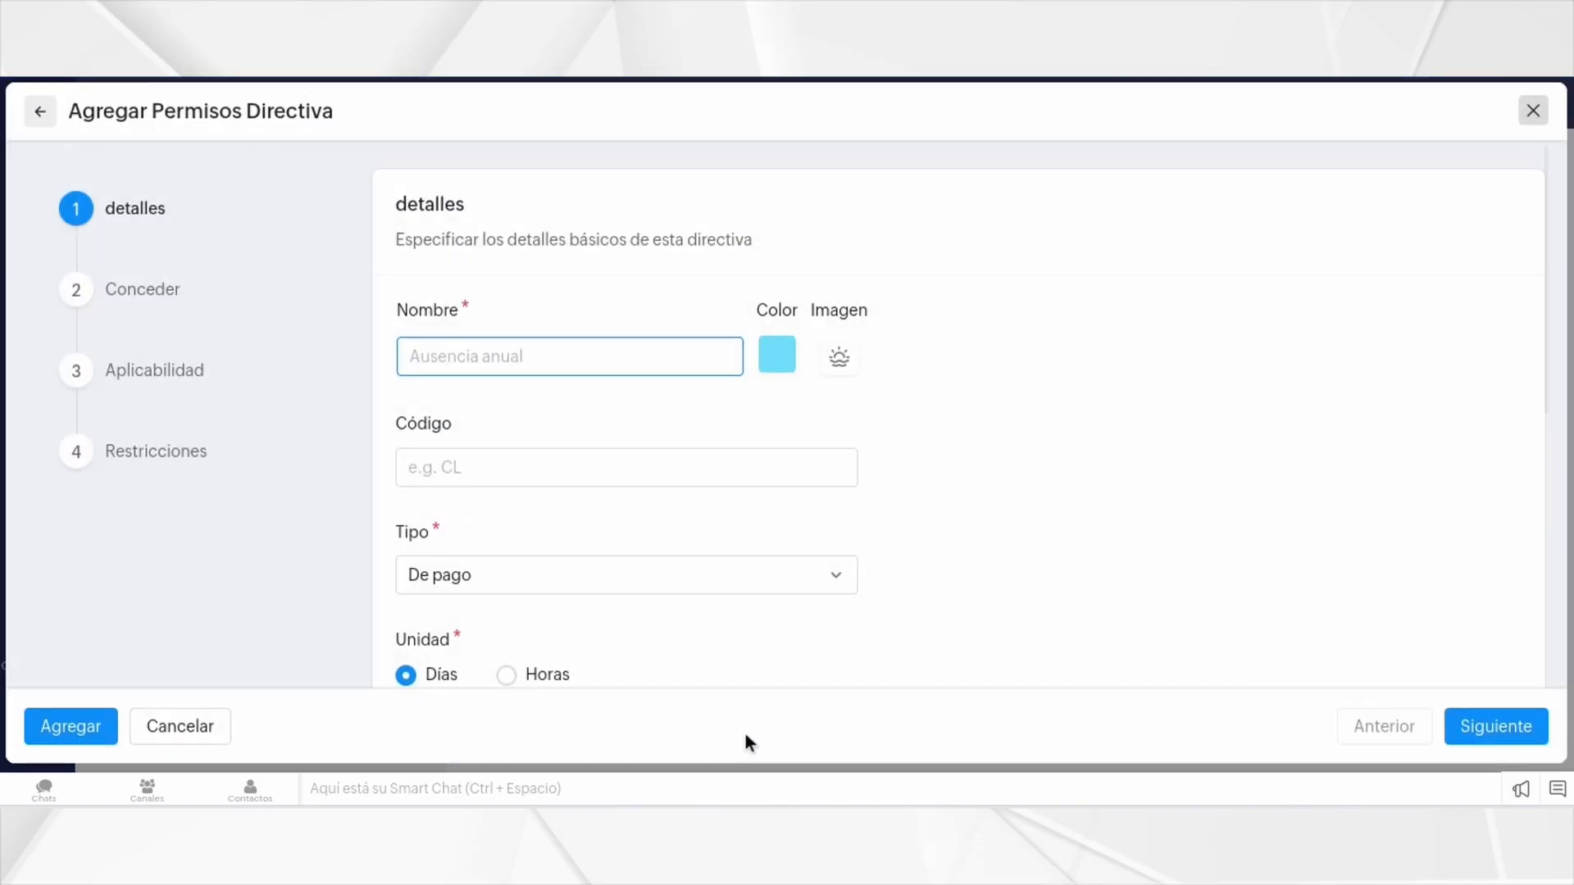
pyautogui.click(167, 302)
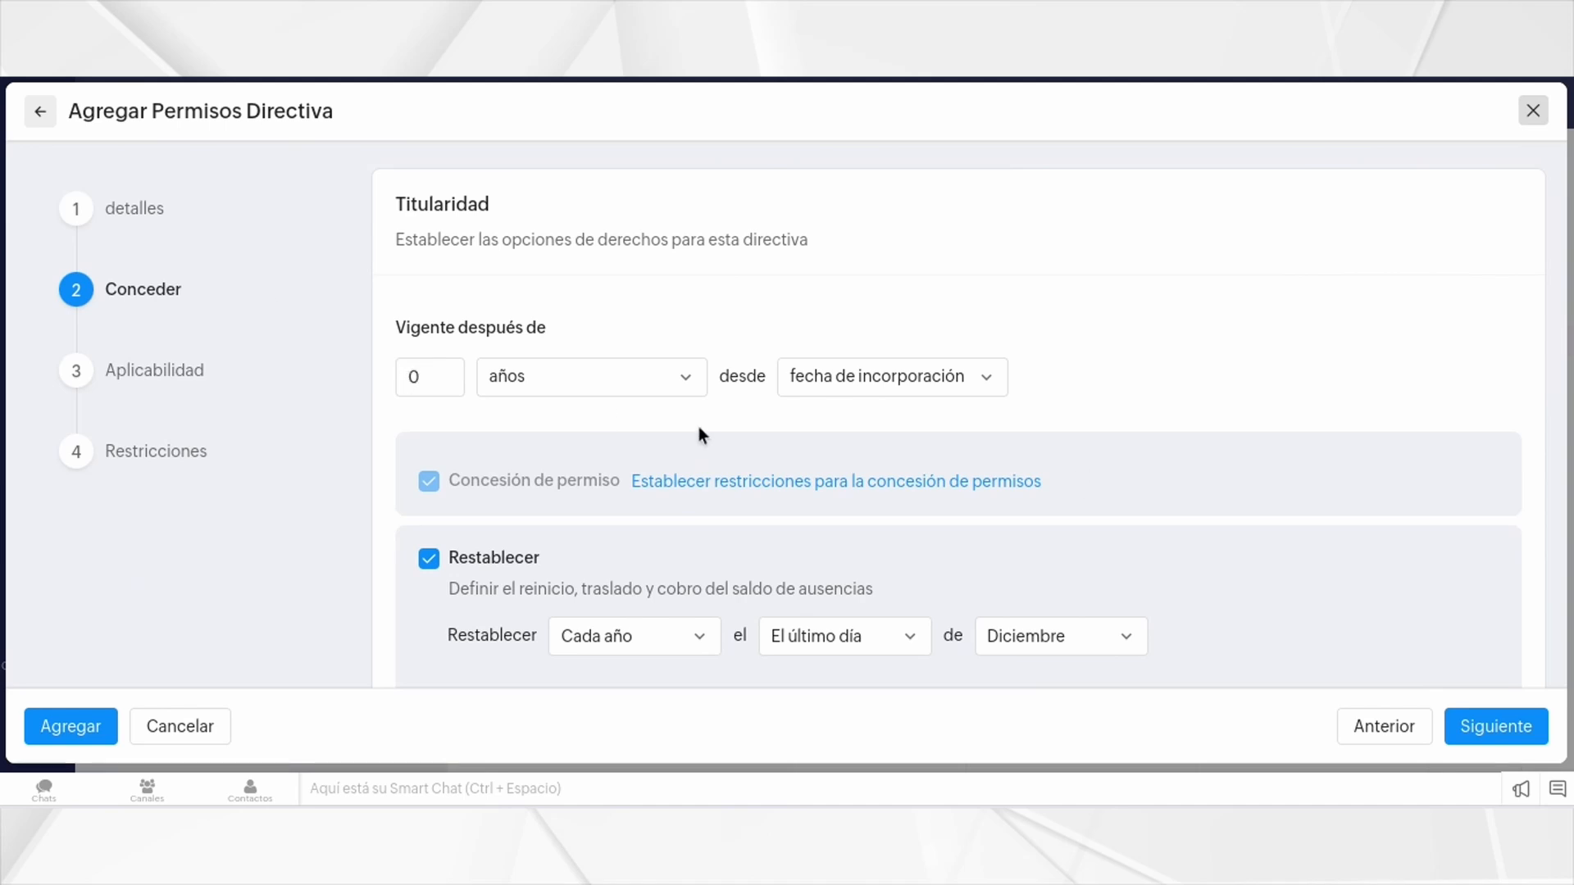
# Step: Review the grant and reset settings of the concession-based policy, and open its Aplicabilidad stage
pyautogui.scroll(-2, 562, 398)
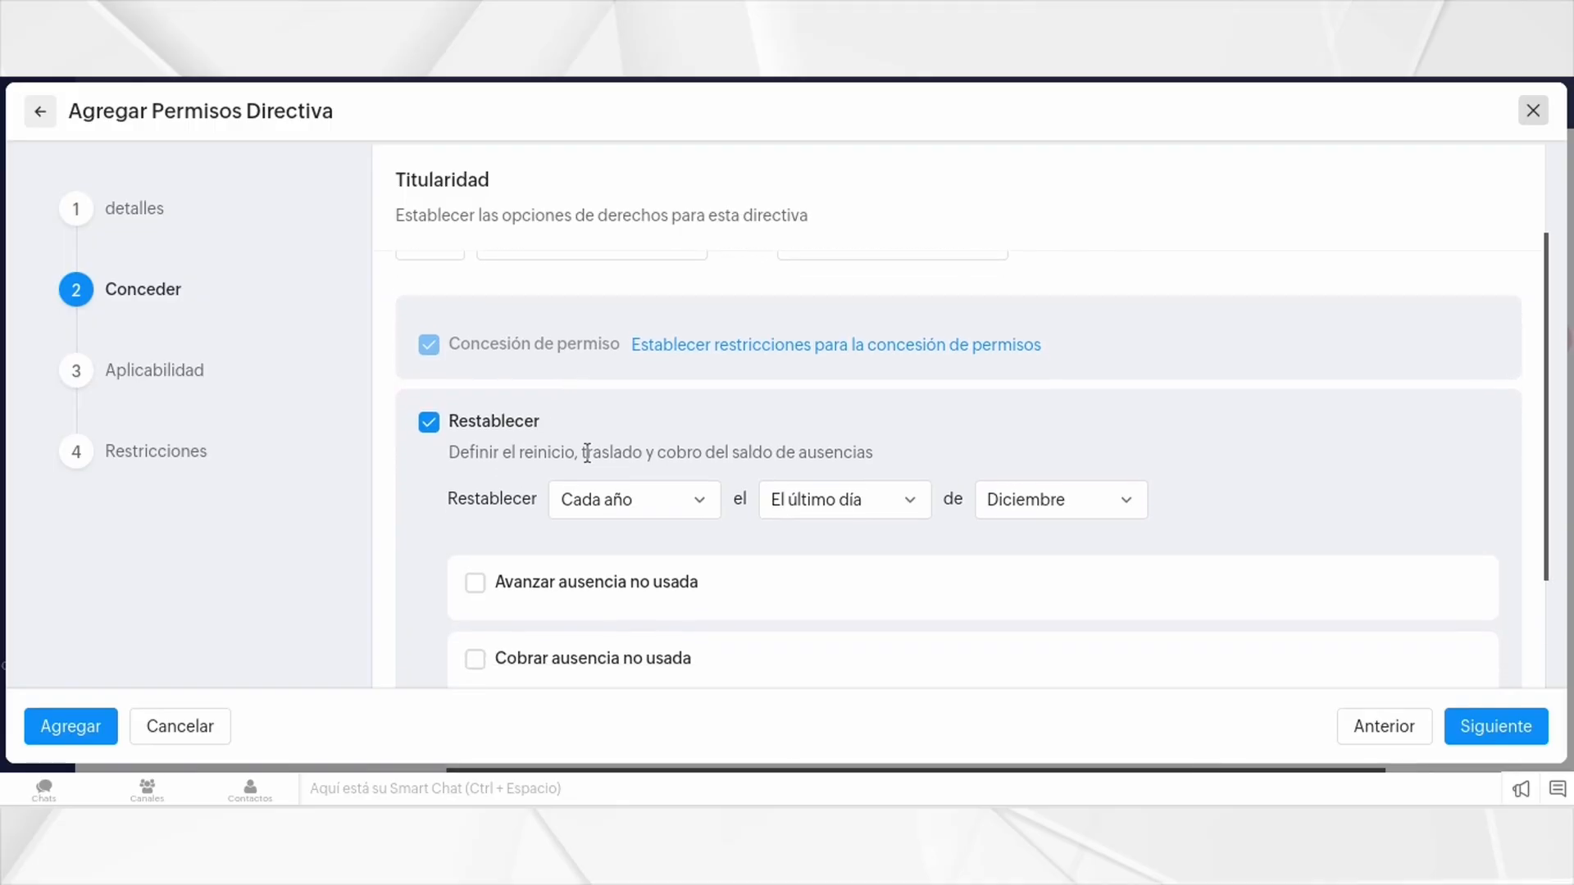
pyautogui.scroll(-1, 601, 454)
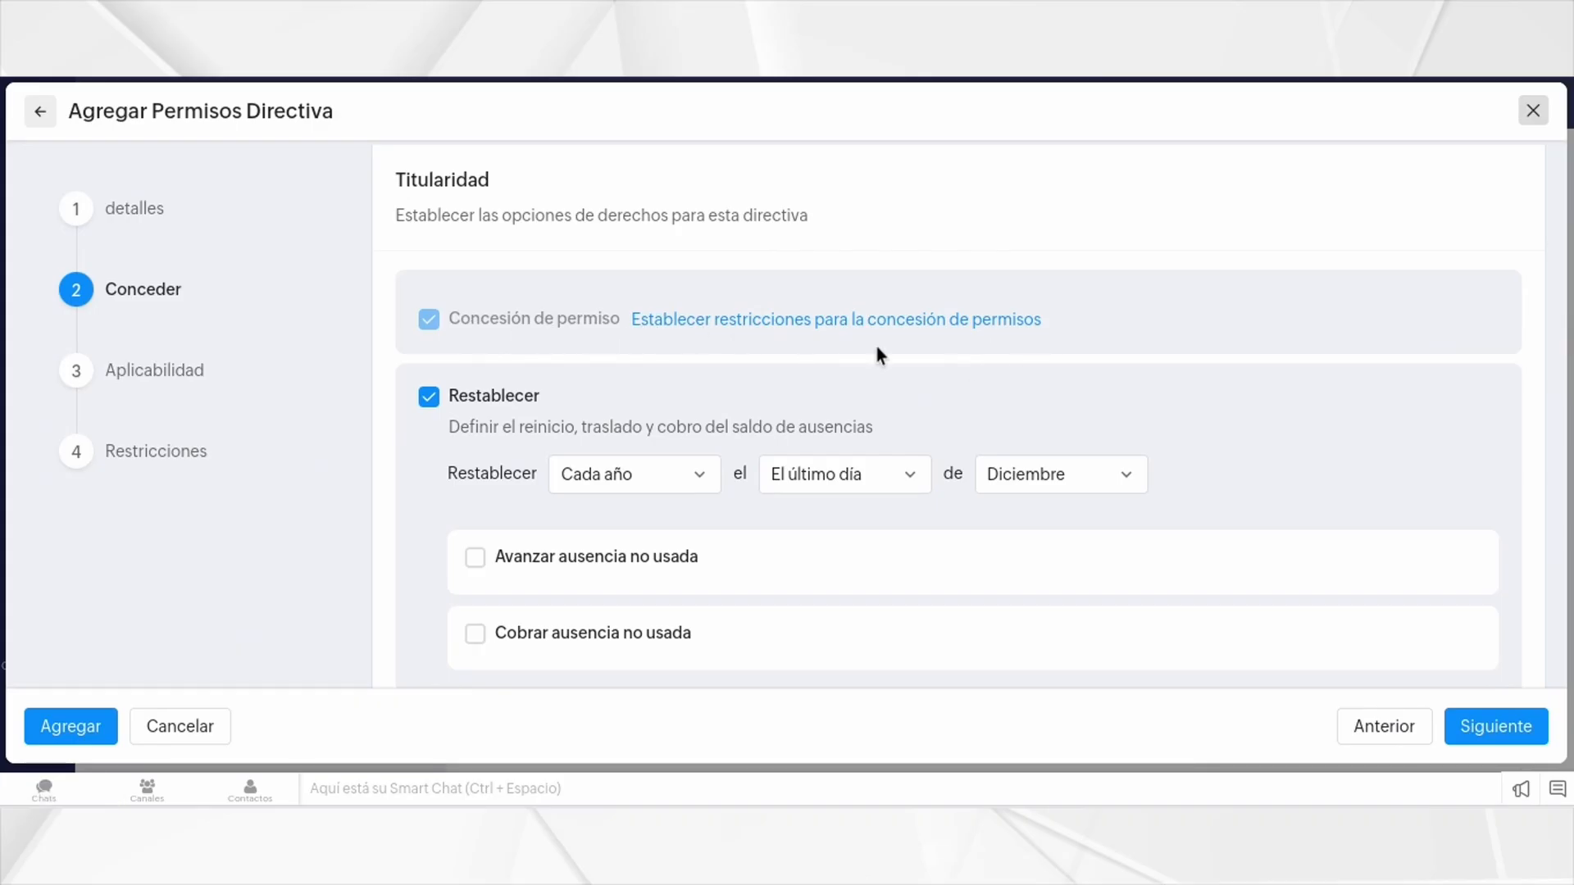
pyautogui.scroll(-2, 869, 365)
pyautogui.scroll(5, 902, 459)
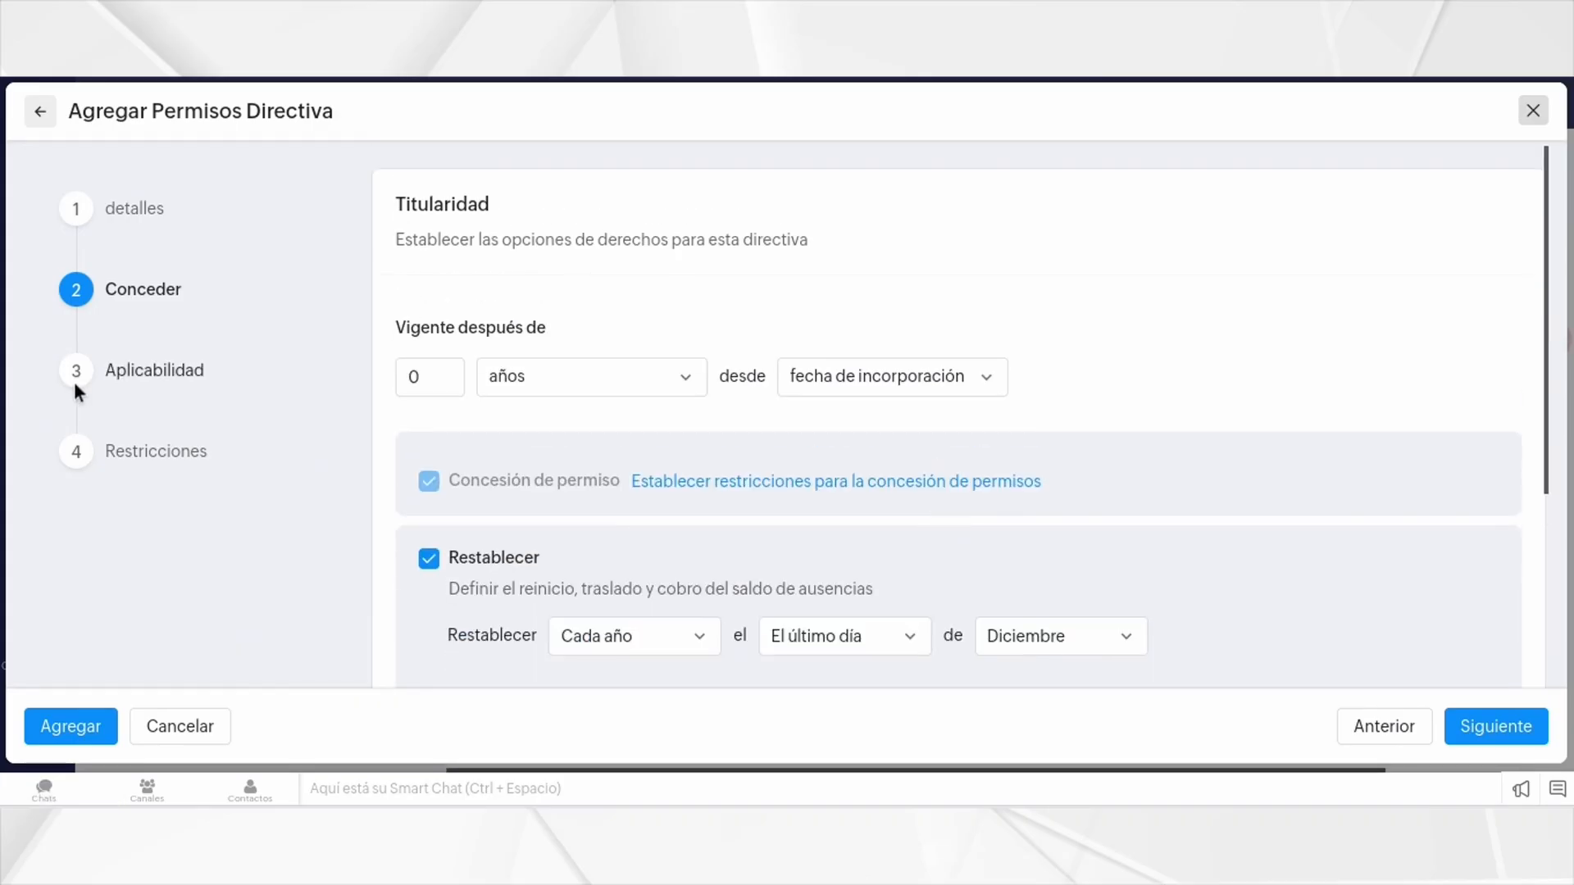
pyautogui.click(153, 374)
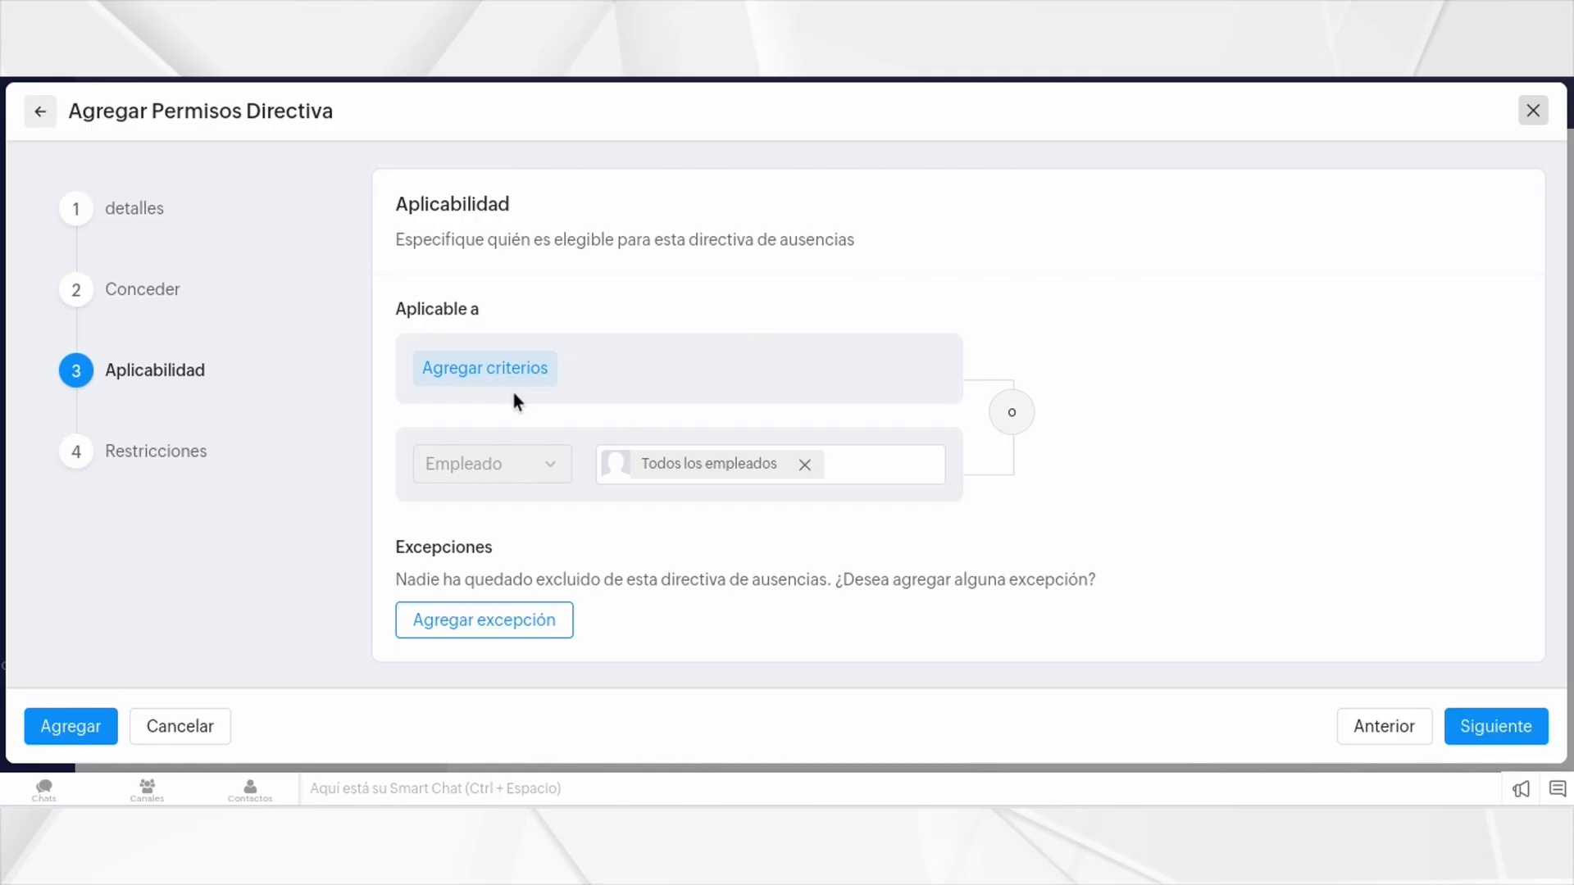
# Step: Cancel the concession-based draft and start a policy of the type Derecho basado en la asistencia, going to its Titularidad stage
pyautogui.click(171, 729)
pyautogui.click(1163, 183)
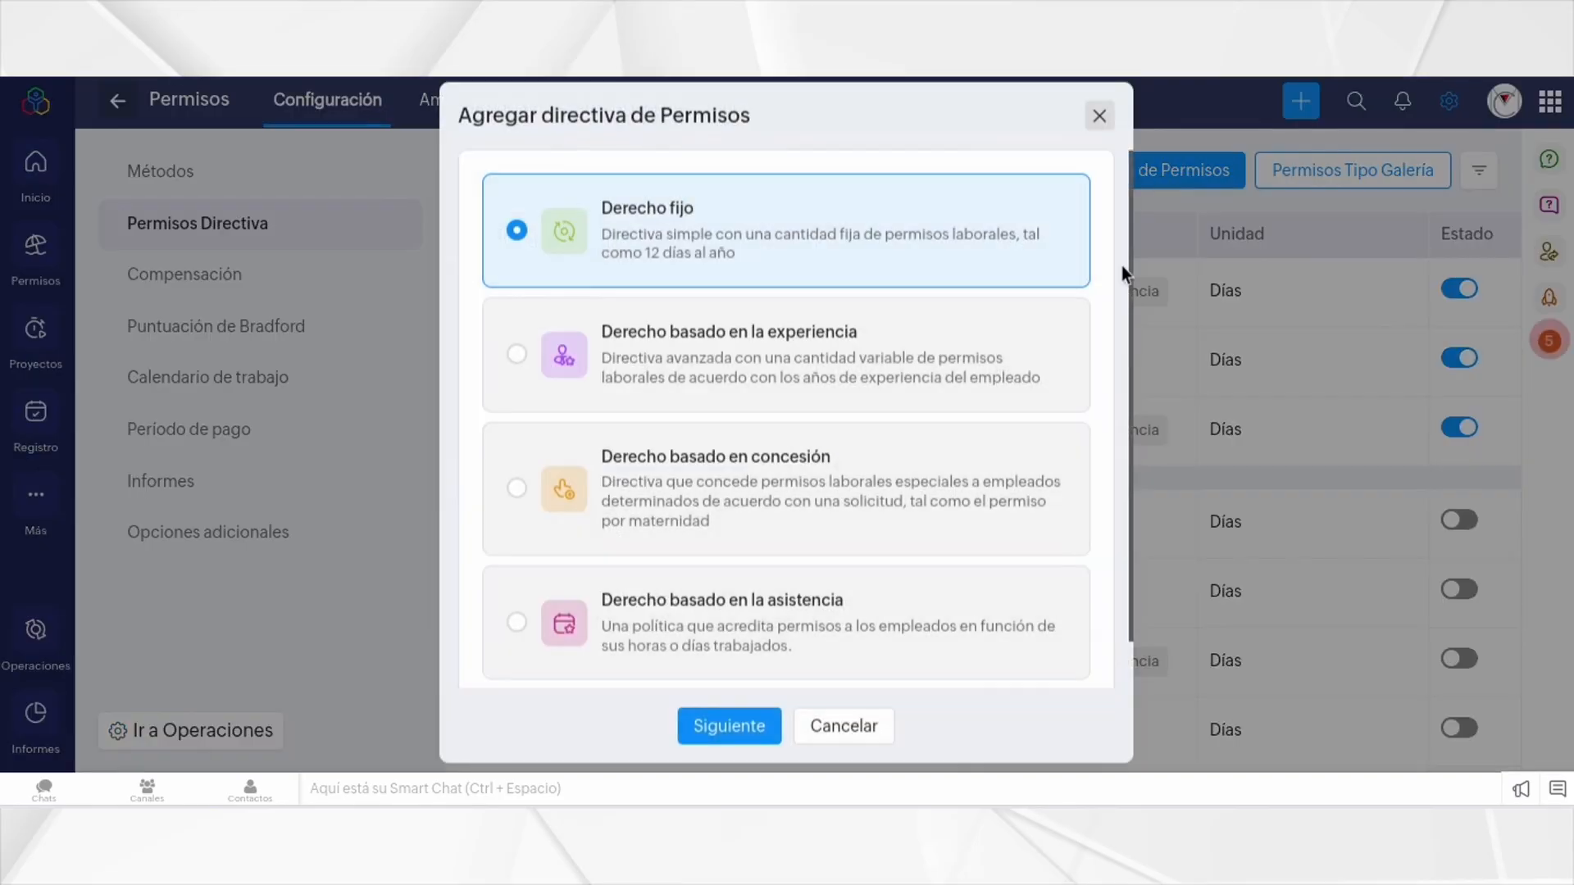
pyautogui.click(515, 627)
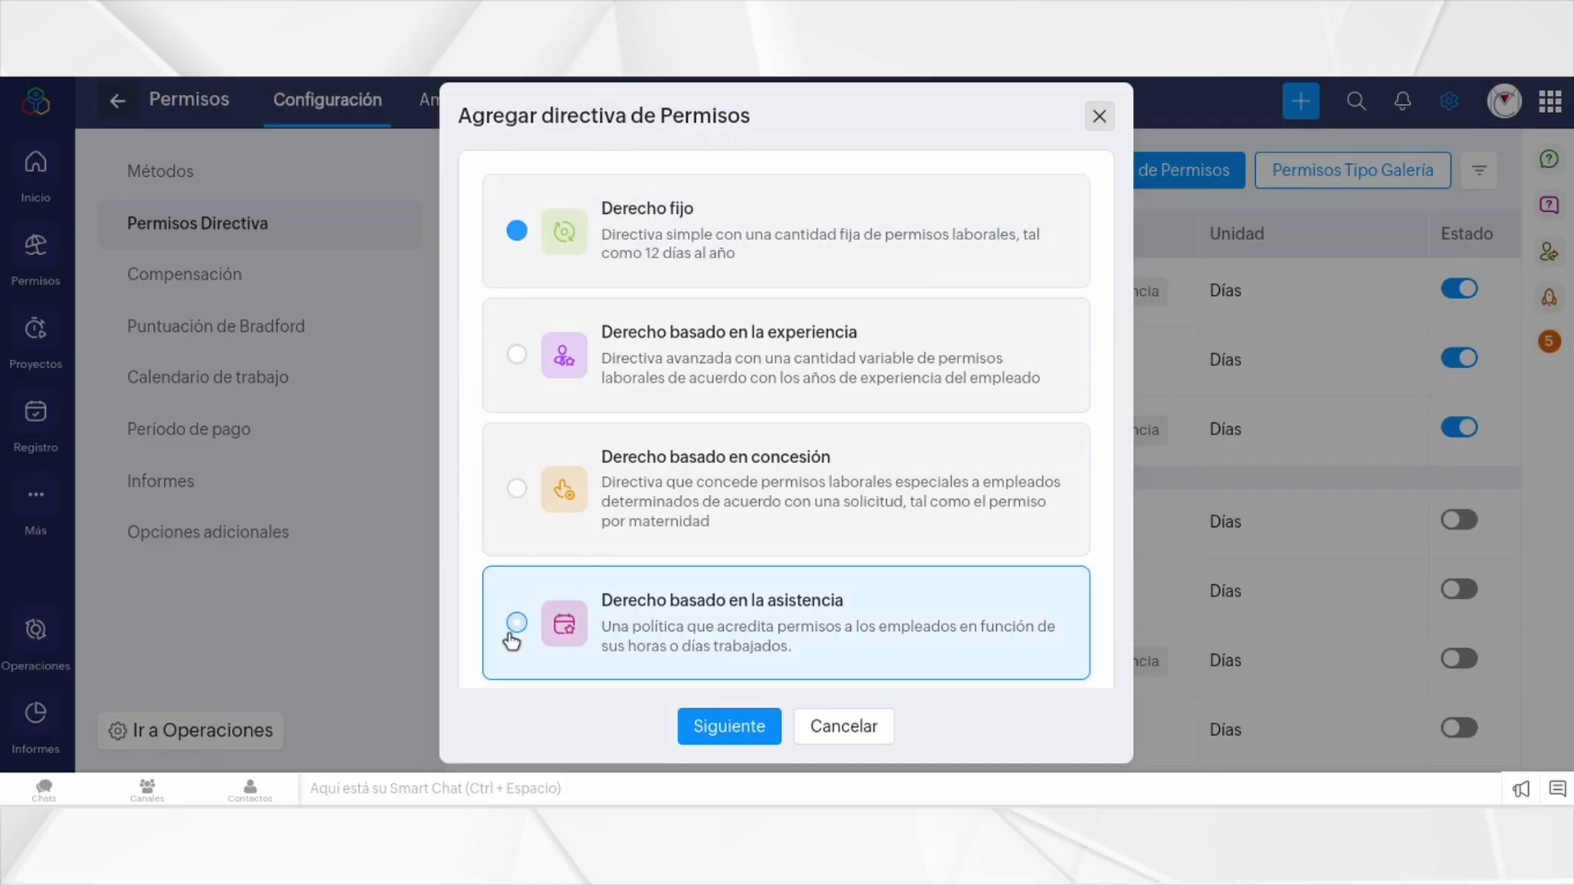
pyautogui.click(741, 732)
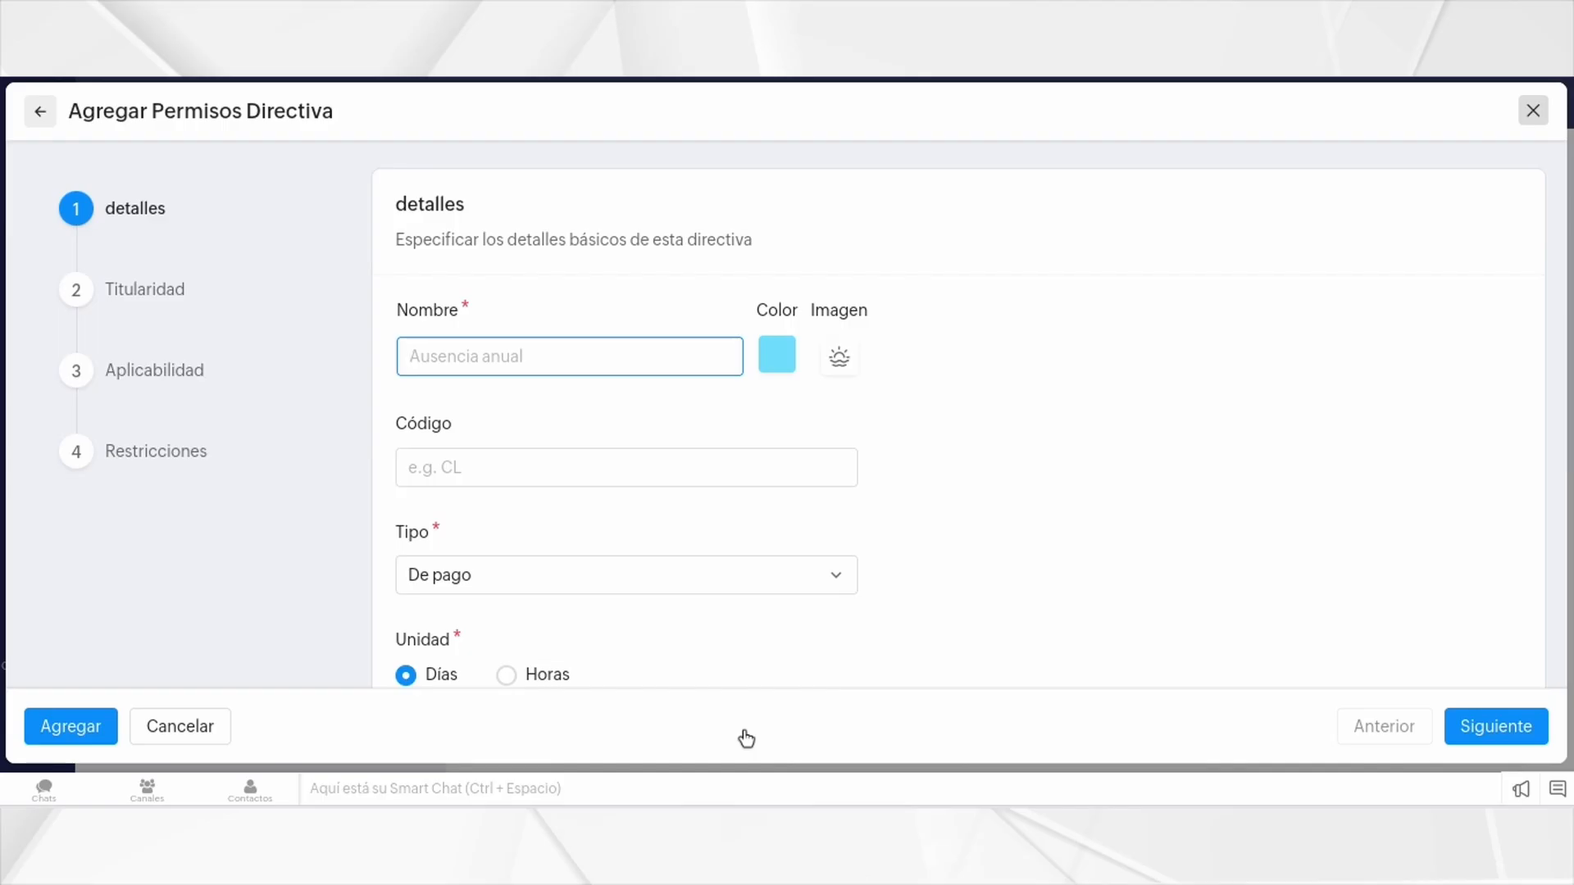
pyautogui.click(120, 306)
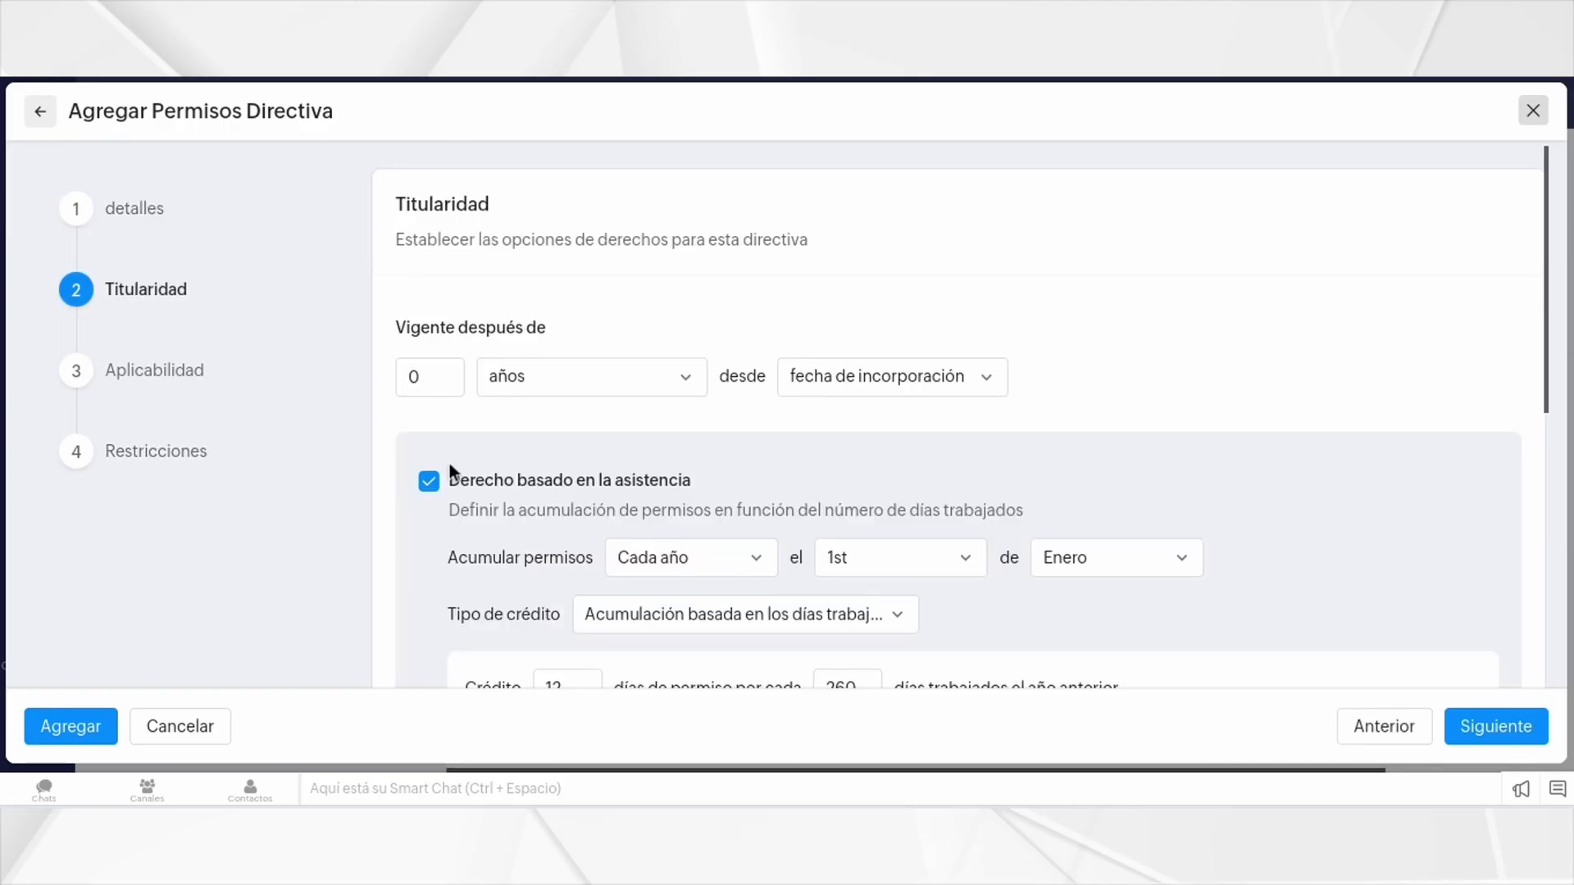
# Step: Review the attendance-based accrual and credit settings, and cancel the policy draft
pyautogui.scroll(-2, 426, 474)
pyautogui.scroll(-2, 402, 468)
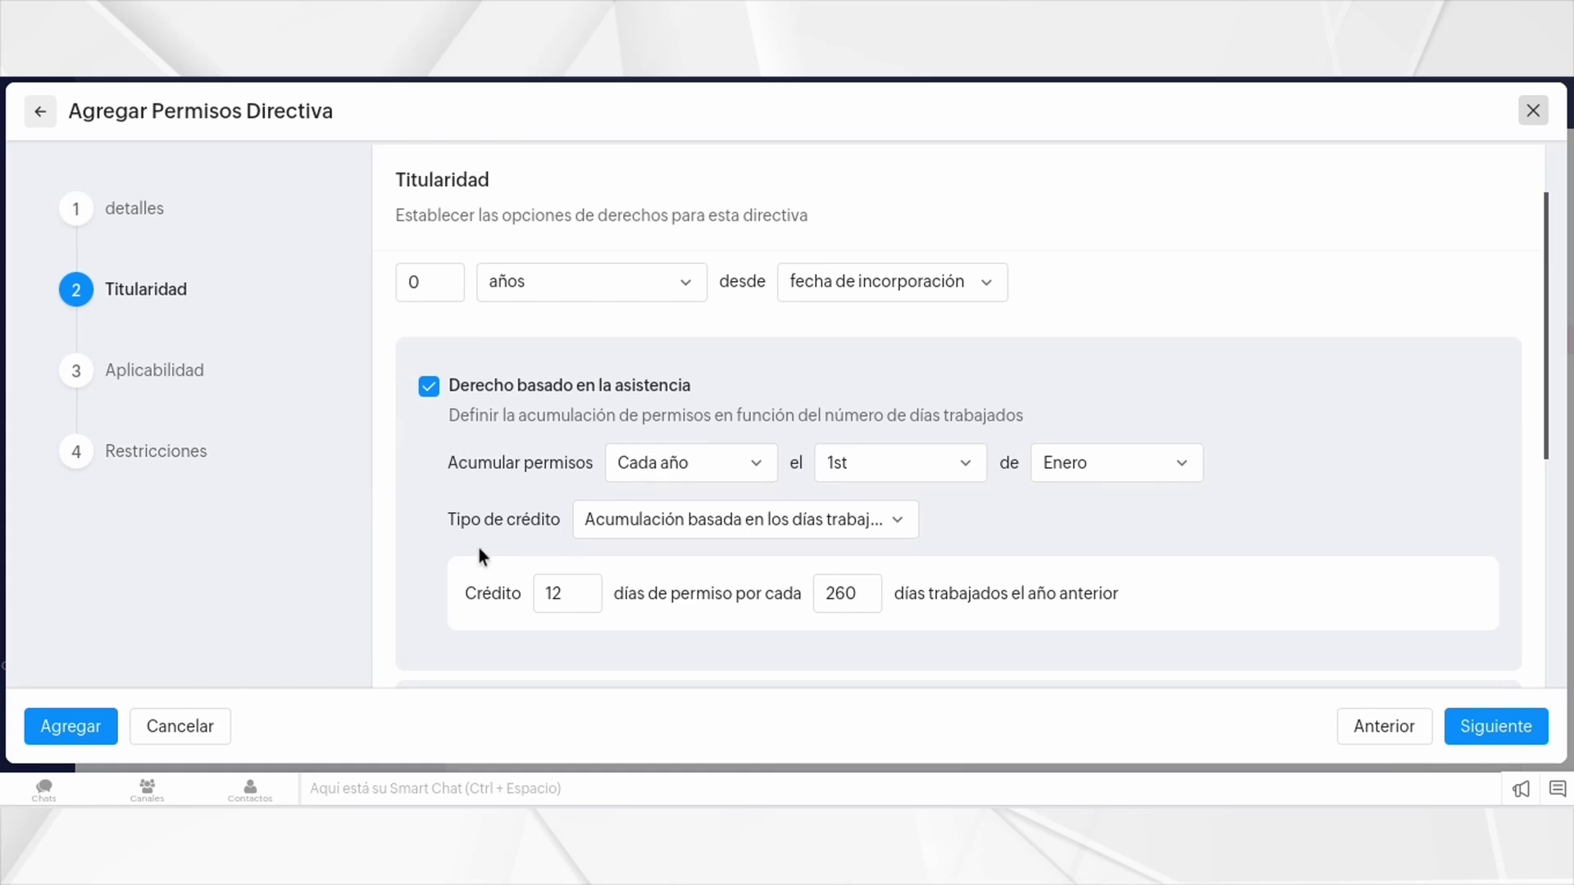
pyautogui.scroll(-1, 405, 540)
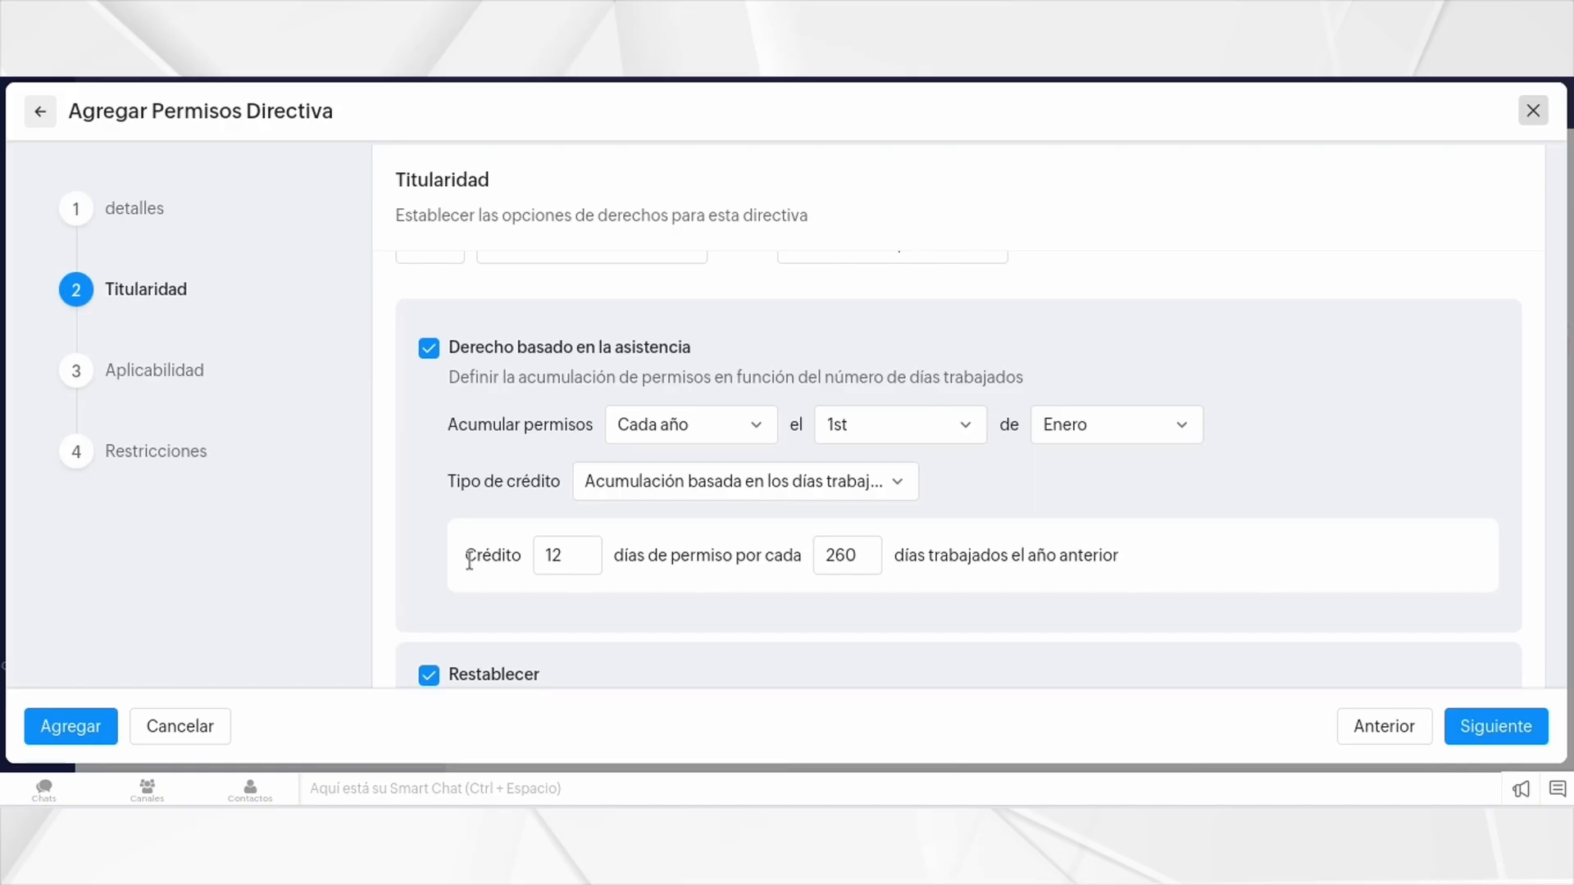
pyautogui.scroll(2, 903, 544)
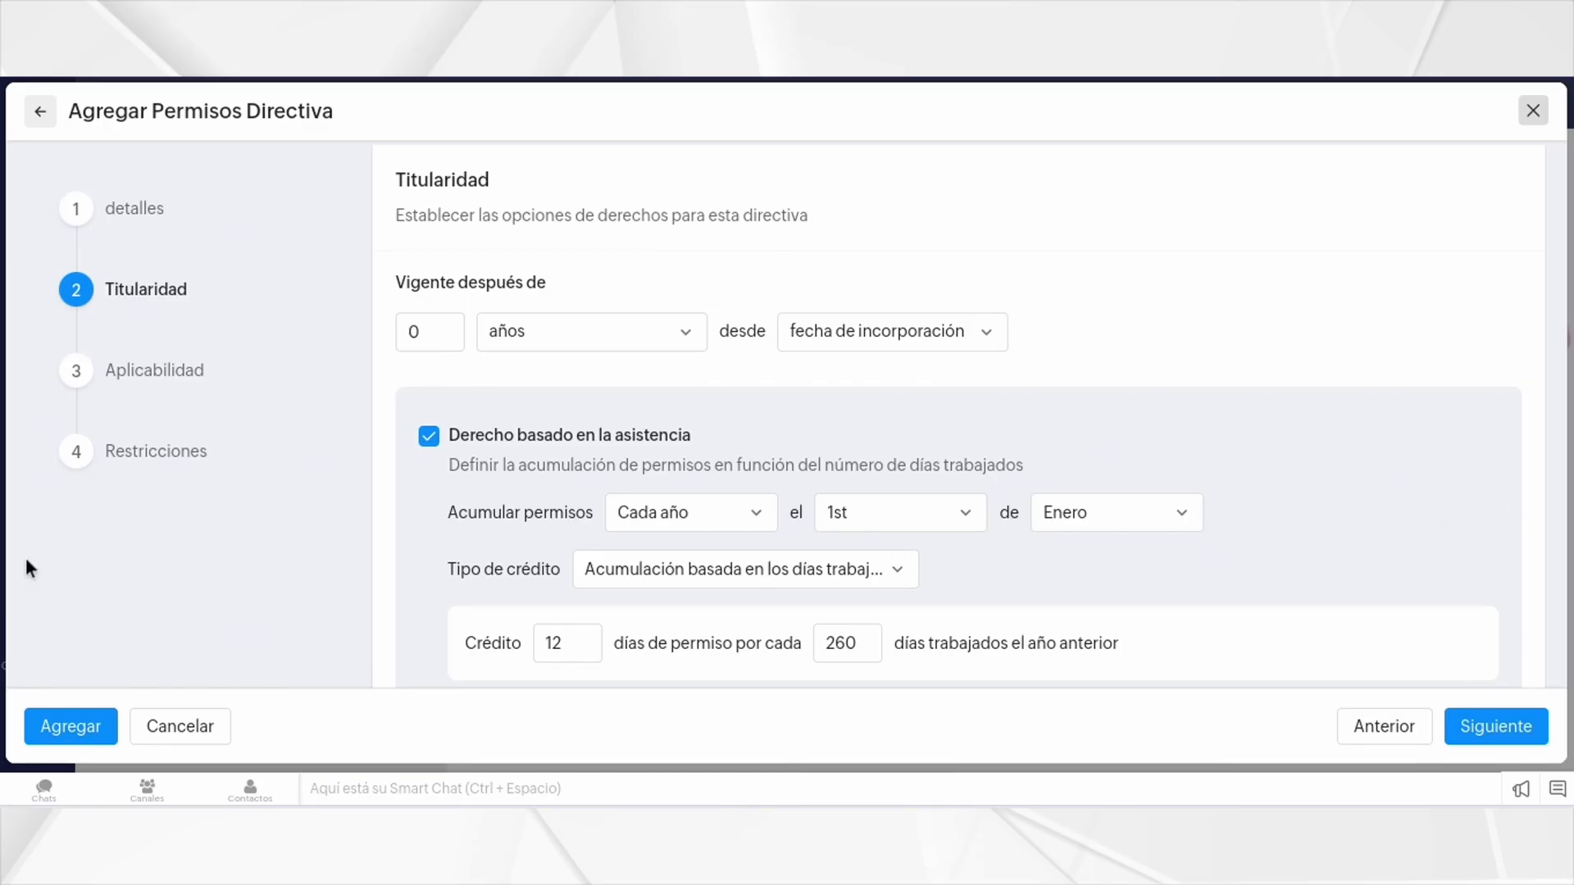
pyautogui.click(180, 726)
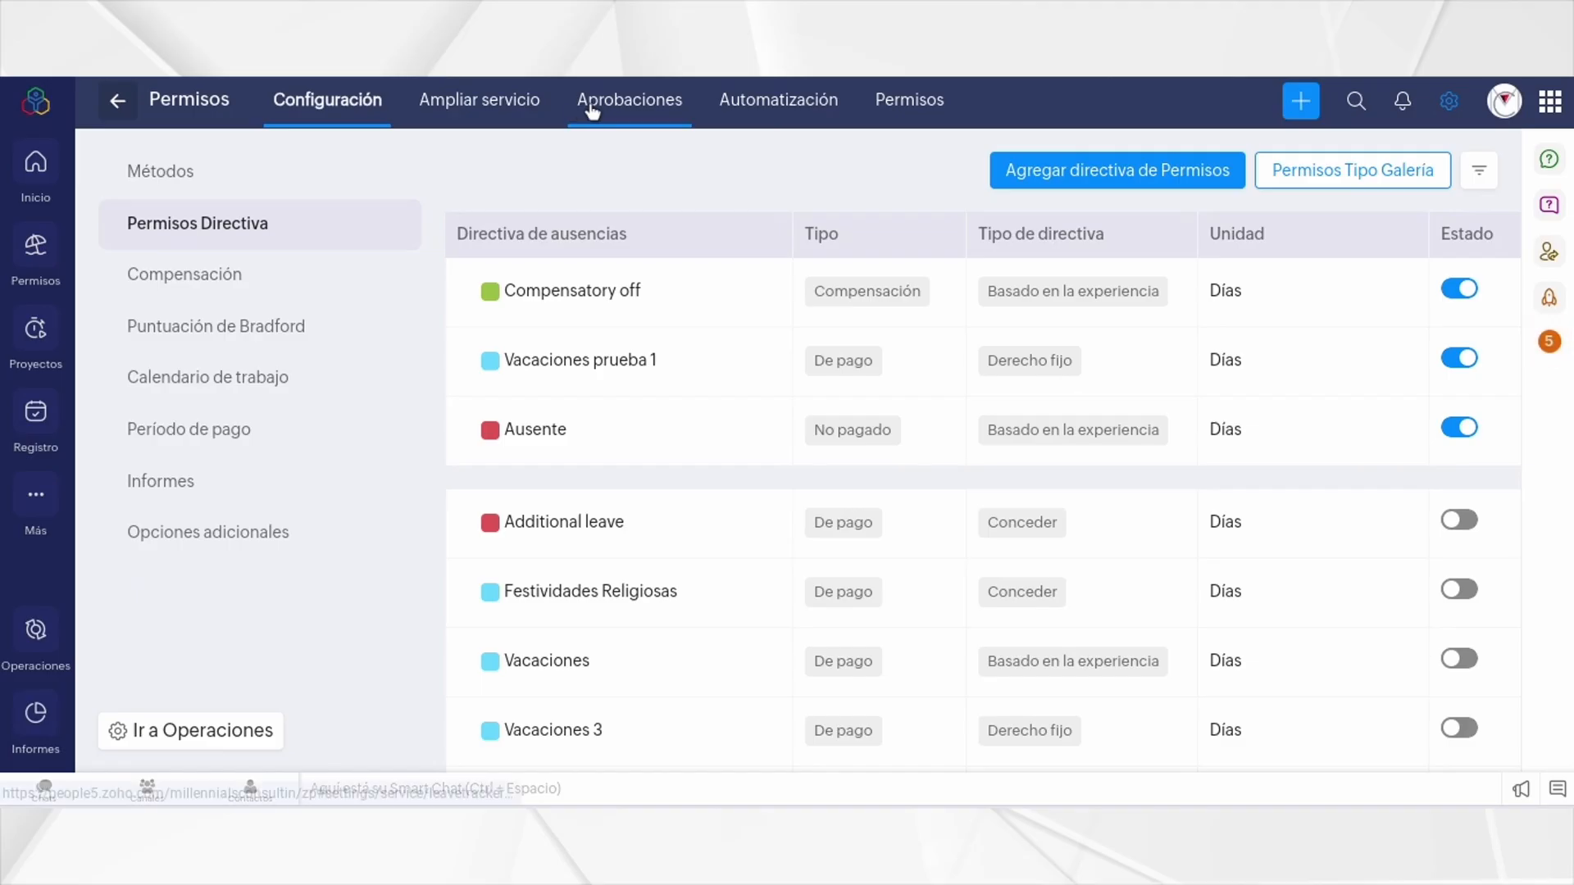
# Step: Start a new approval for the Permisos form and name it MC_Aprobación1
pyautogui.click(629, 99)
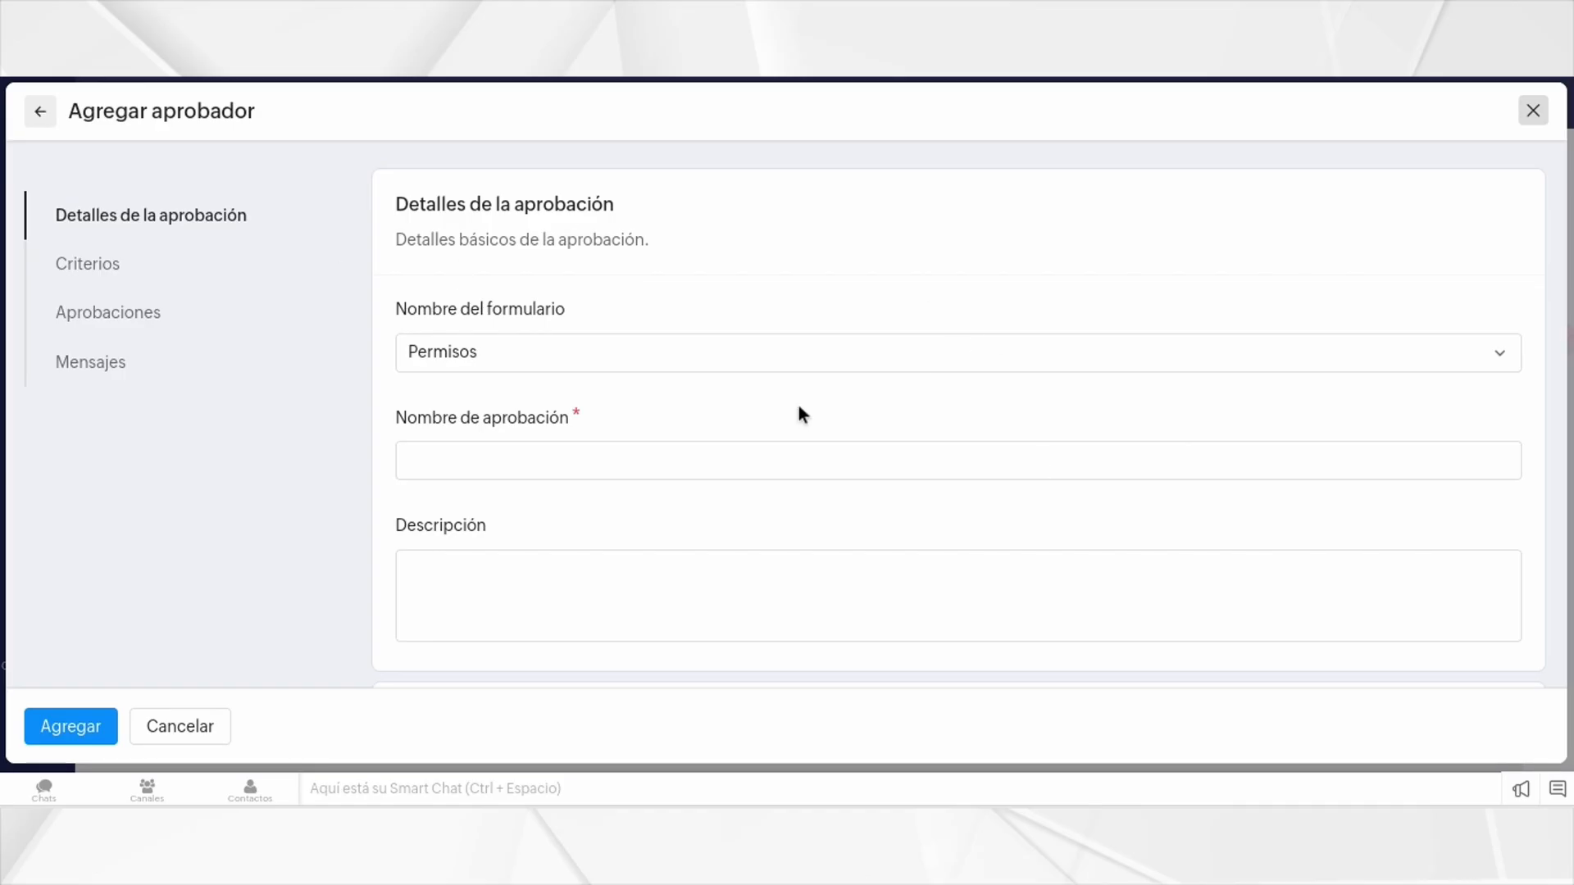
pyautogui.click(740, 456)
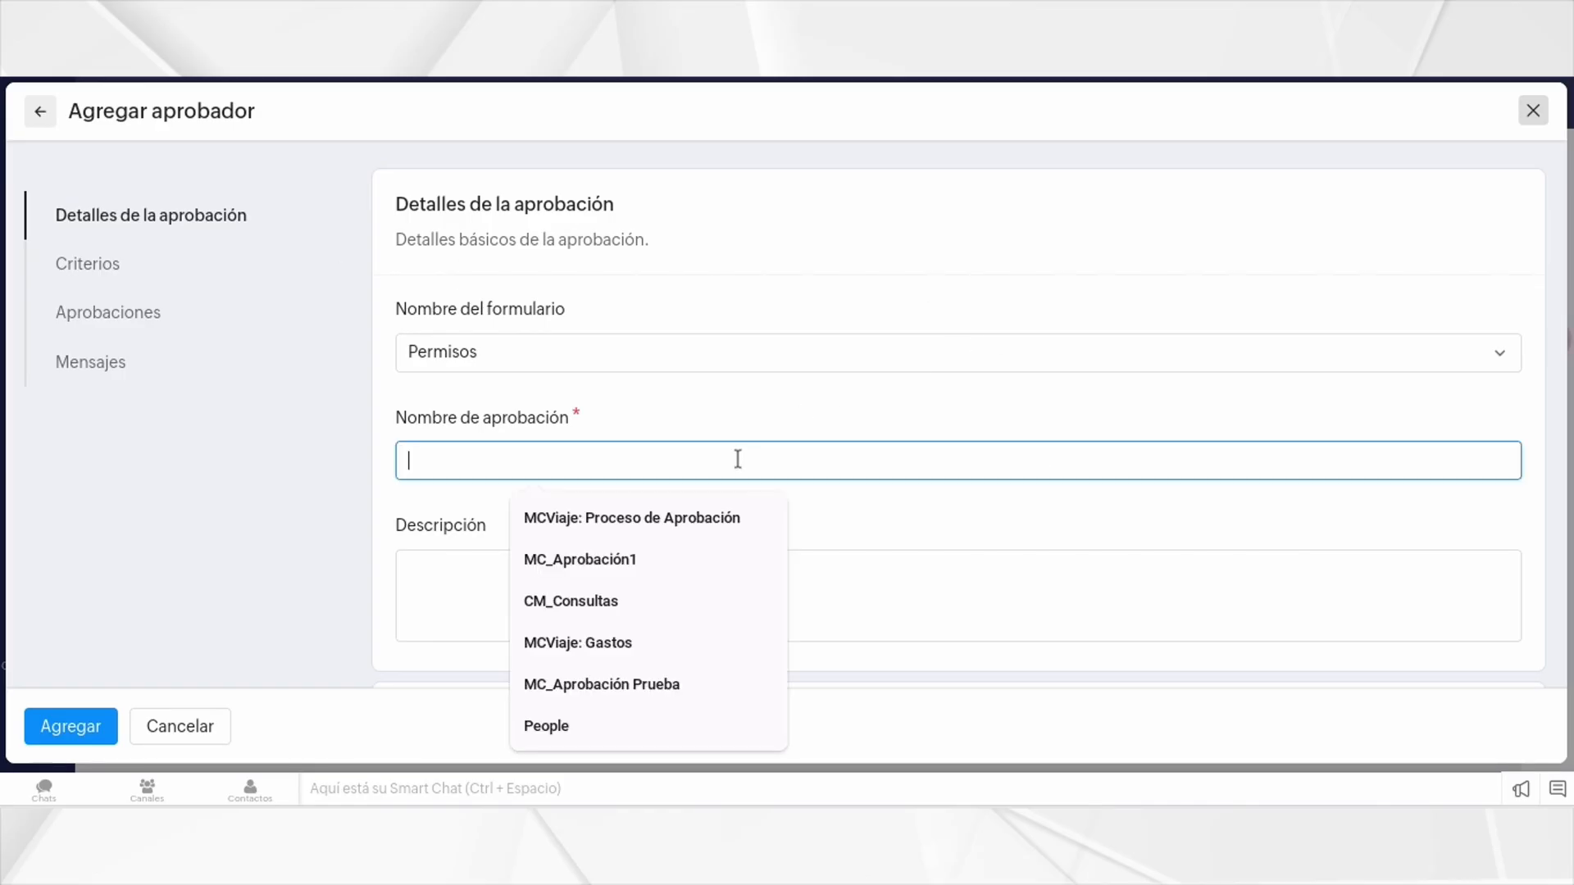
pyautogui.click(638, 561)
# Step: Add an approval criterion based on the system field Location
pyautogui.scroll(-3, 681, 502)
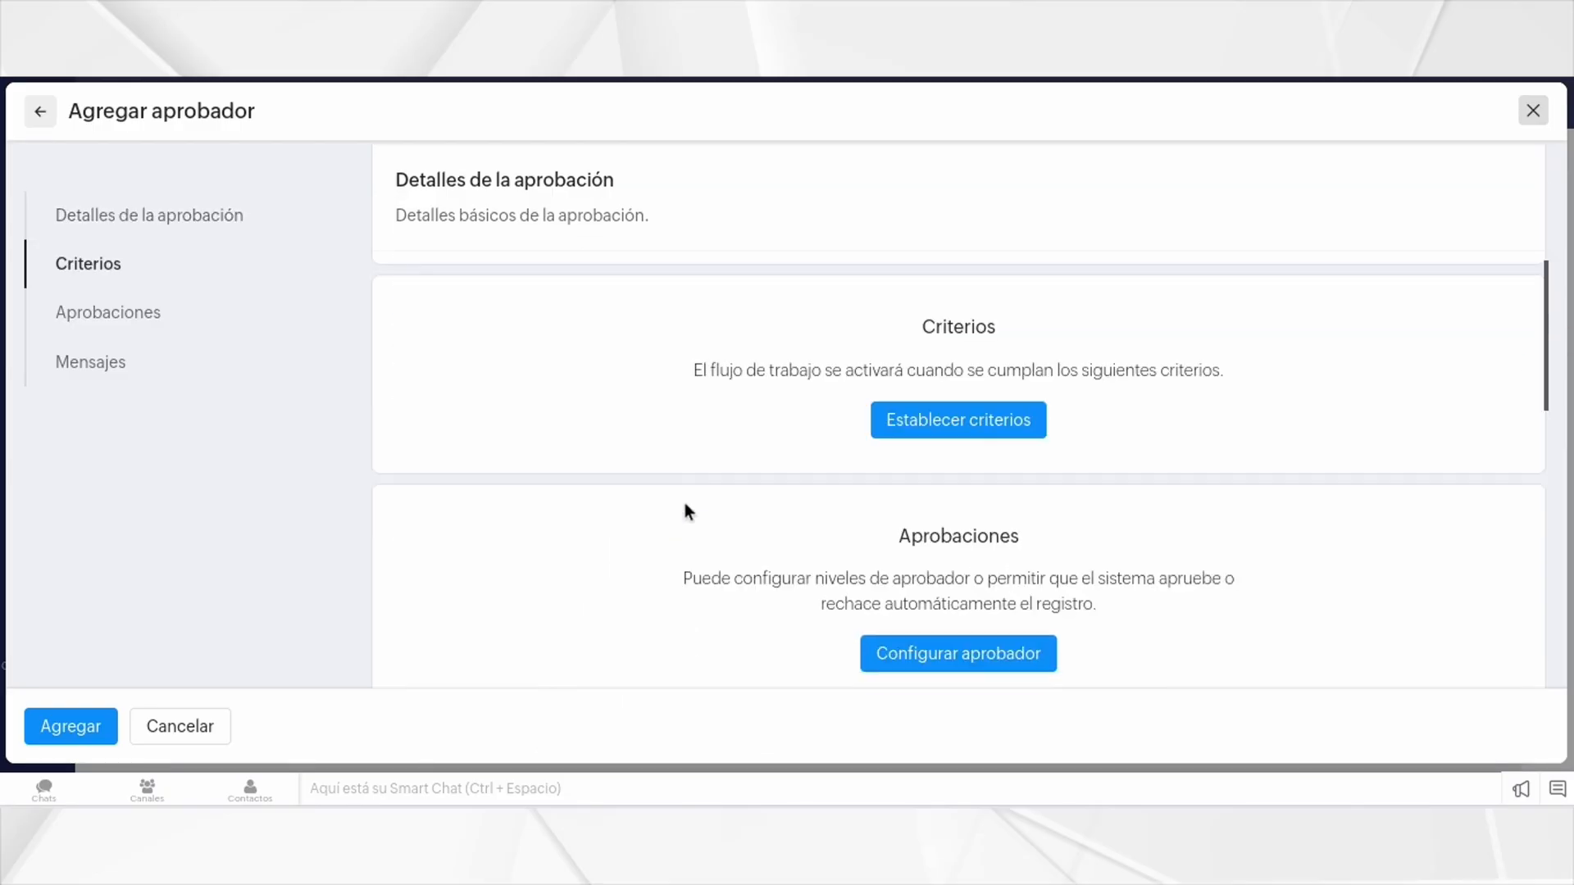
pyautogui.scroll(1, 685, 503)
pyautogui.scroll(-1, 685, 501)
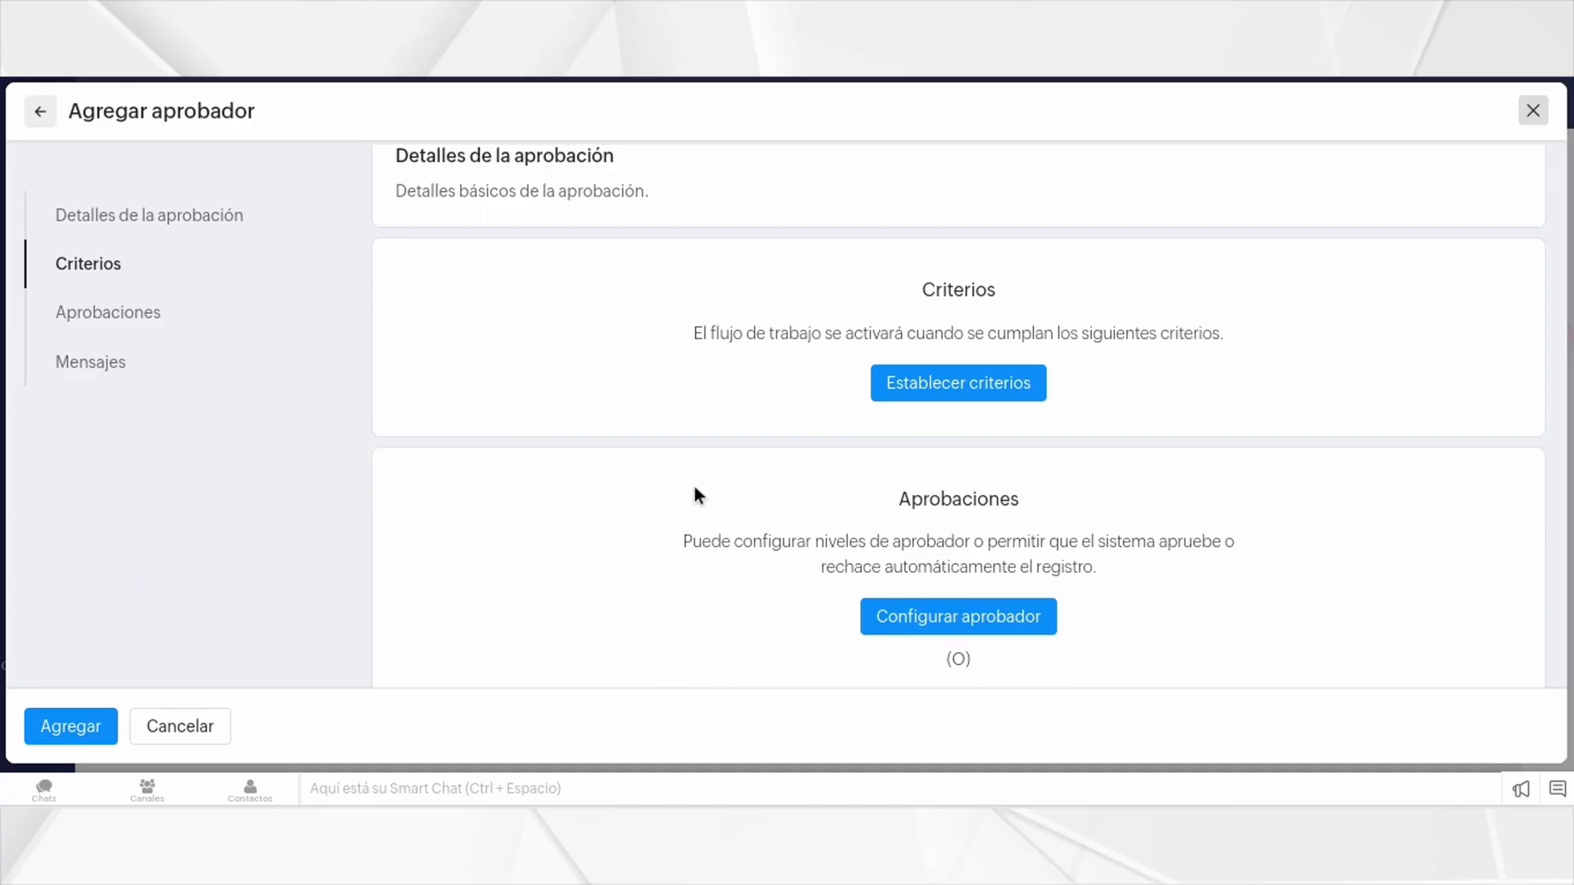
pyautogui.click(993, 382)
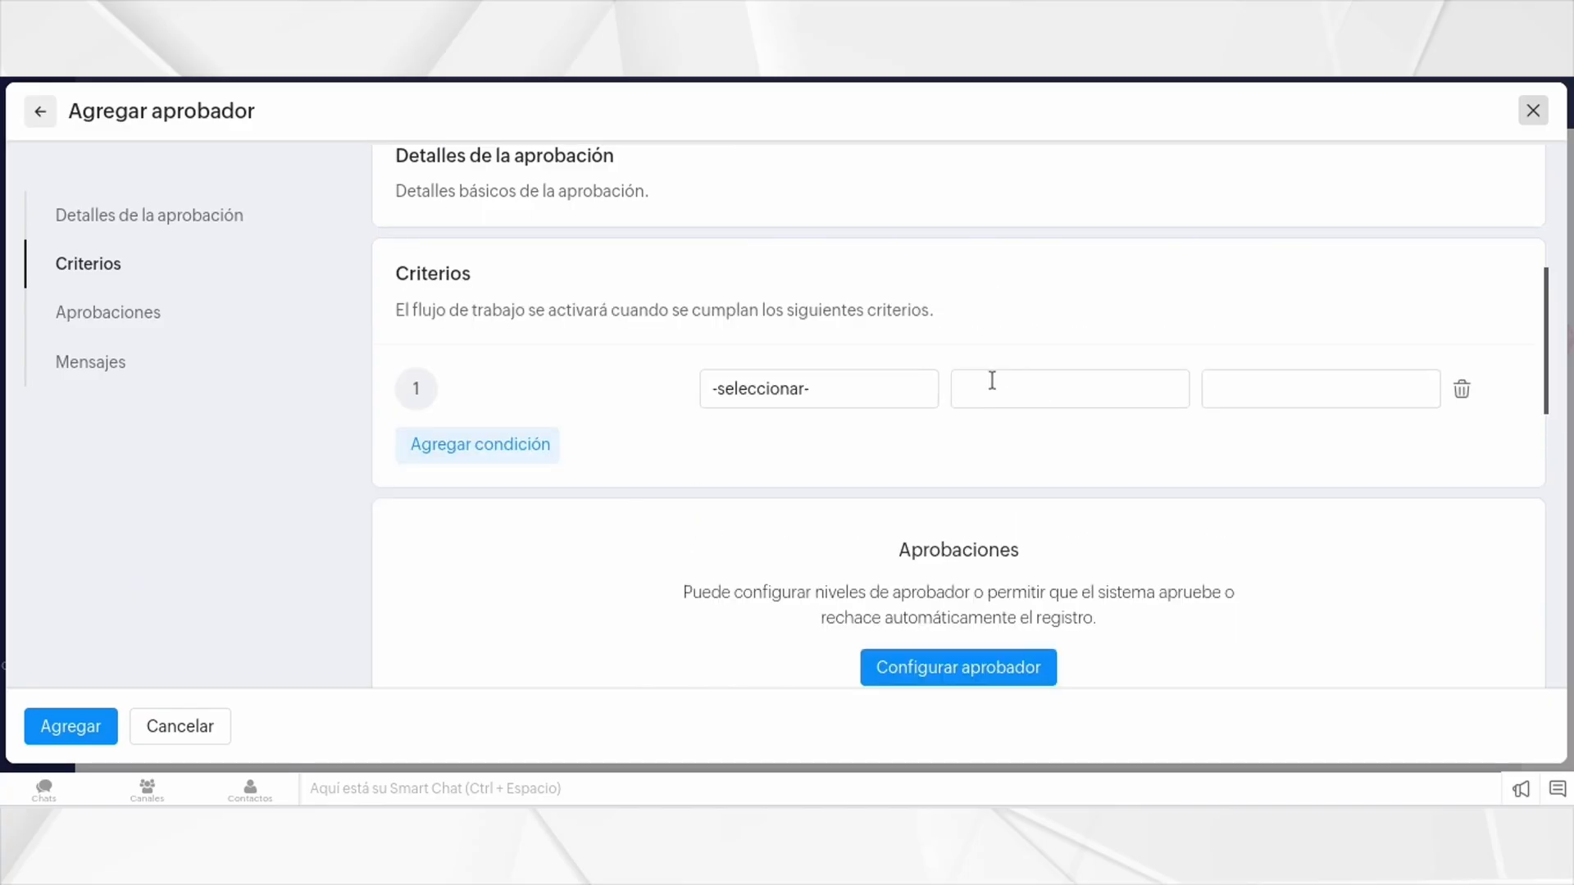
pyautogui.click(838, 385)
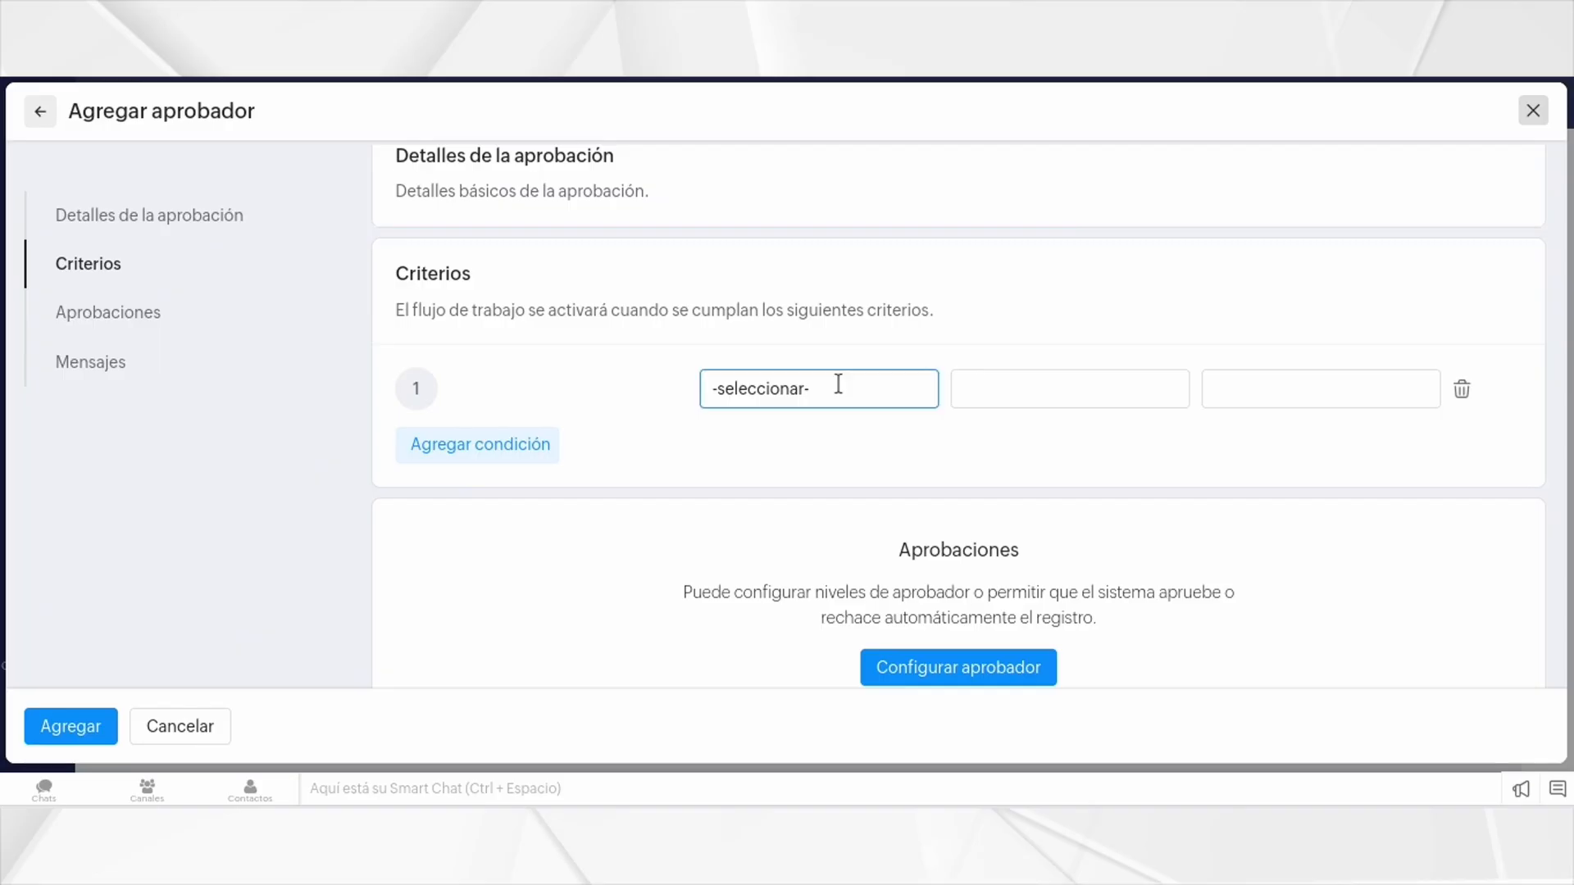
pyautogui.click(922, 394)
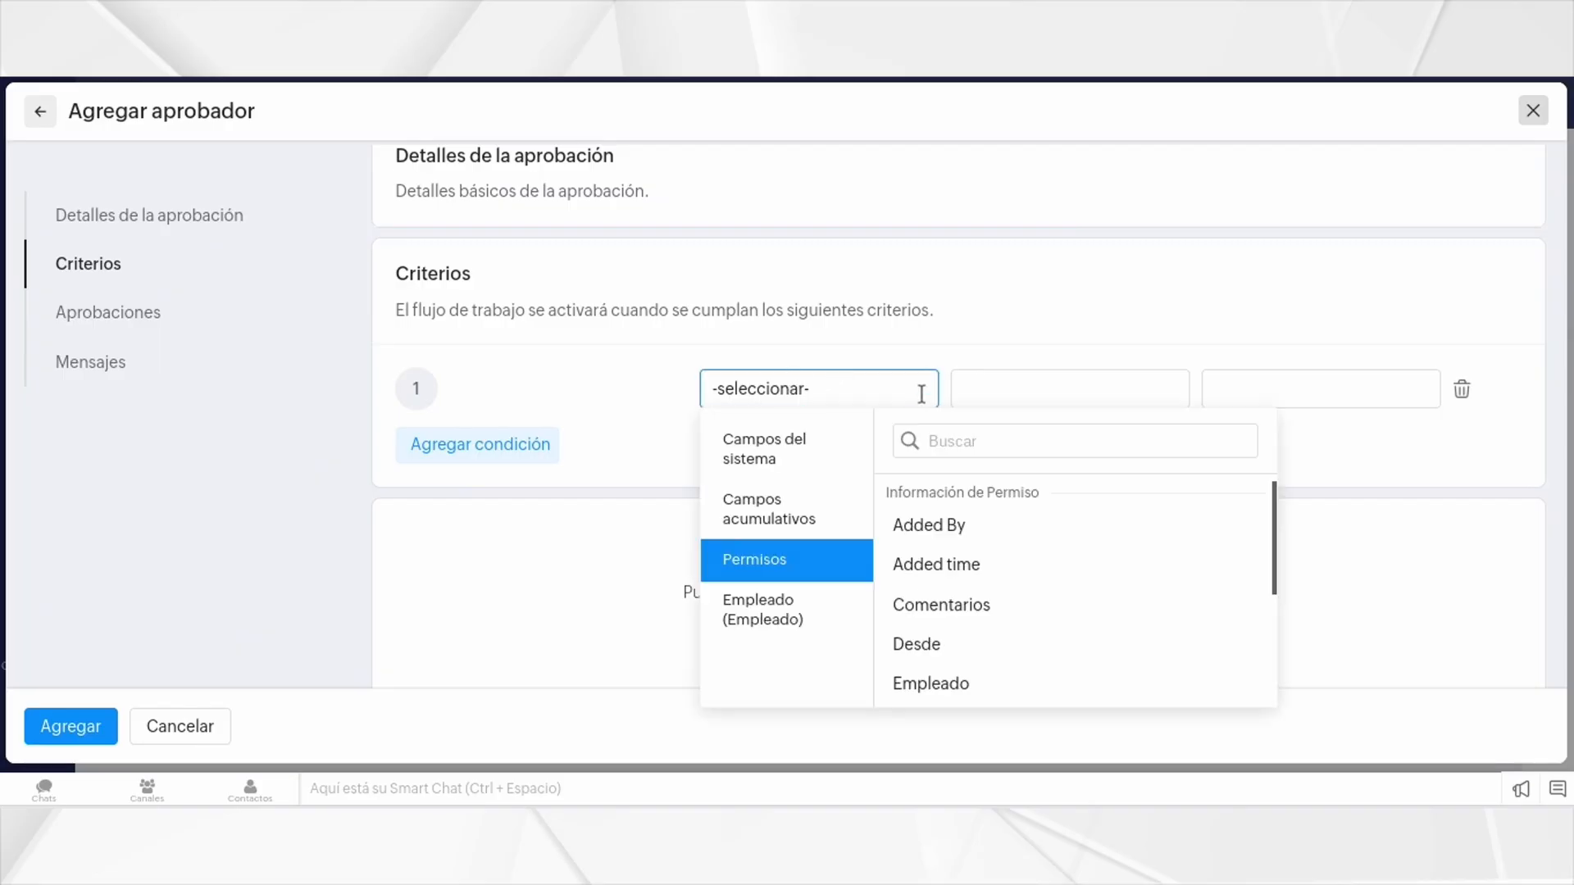
pyautogui.click(814, 453)
pyautogui.click(947, 650)
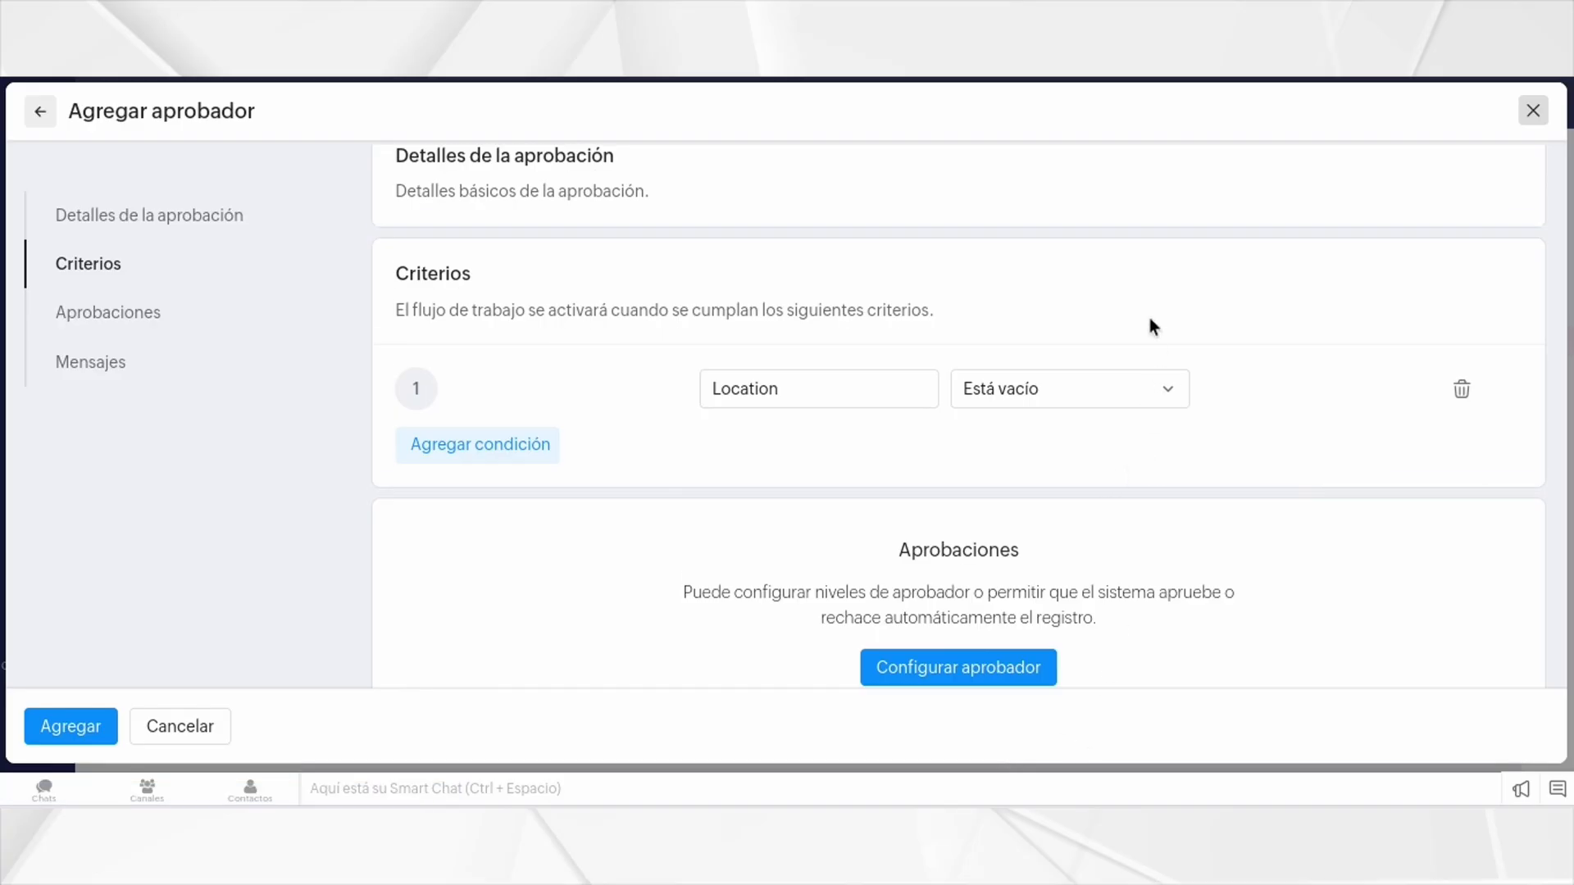
# Step: Set the Location criterion's operator to Contiene and its value to España
pyautogui.scroll(-1, 1156, 336)
pyautogui.click(1172, 361)
pyautogui.click(1100, 495)
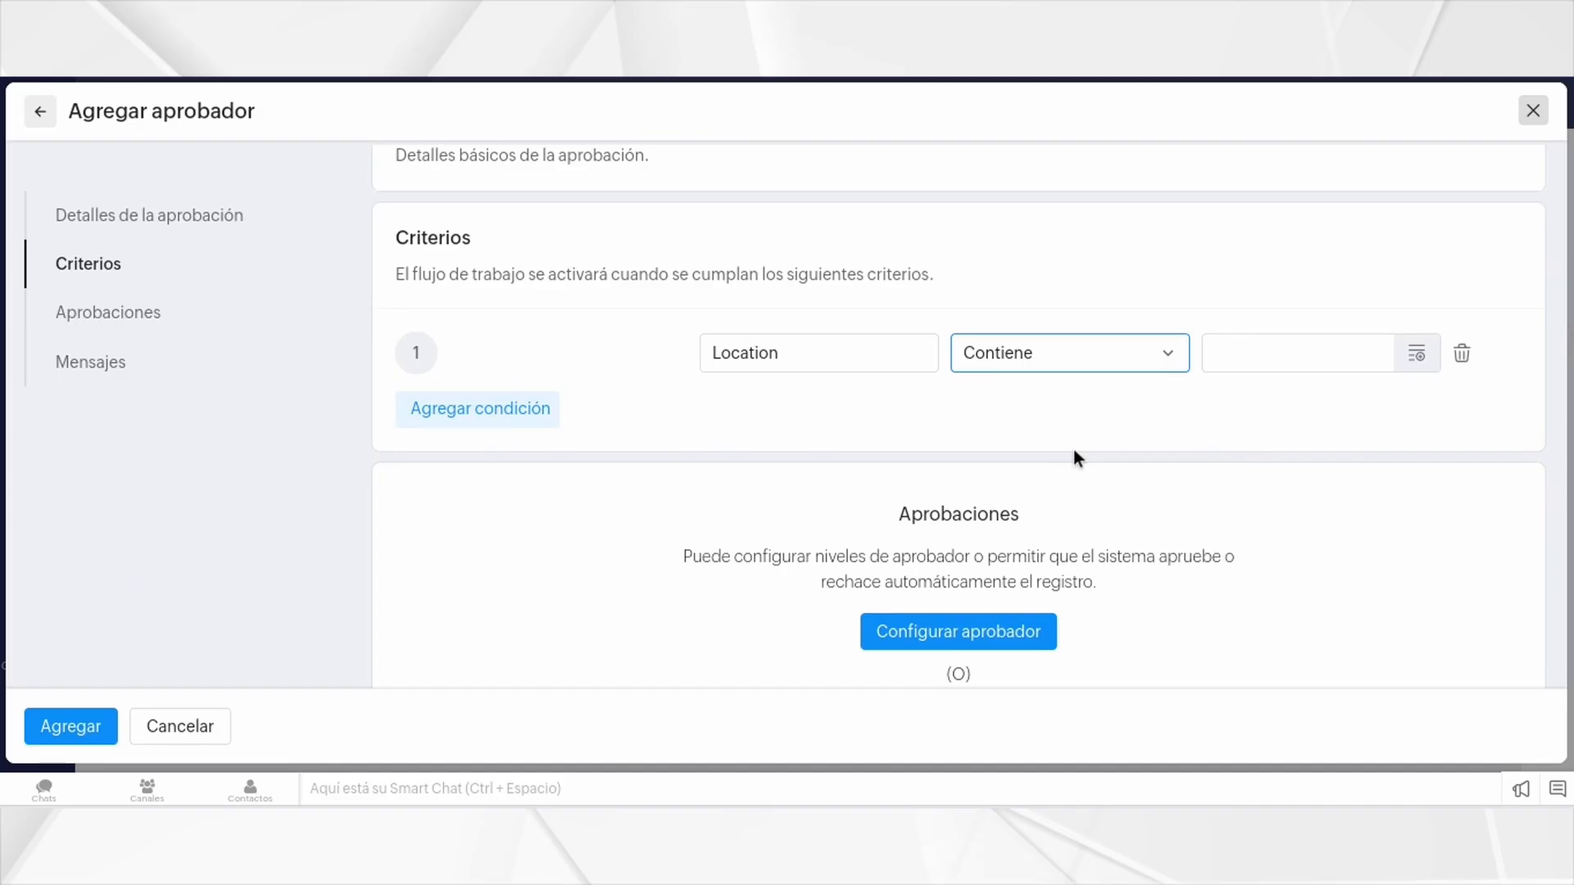
pyautogui.click(1419, 358)
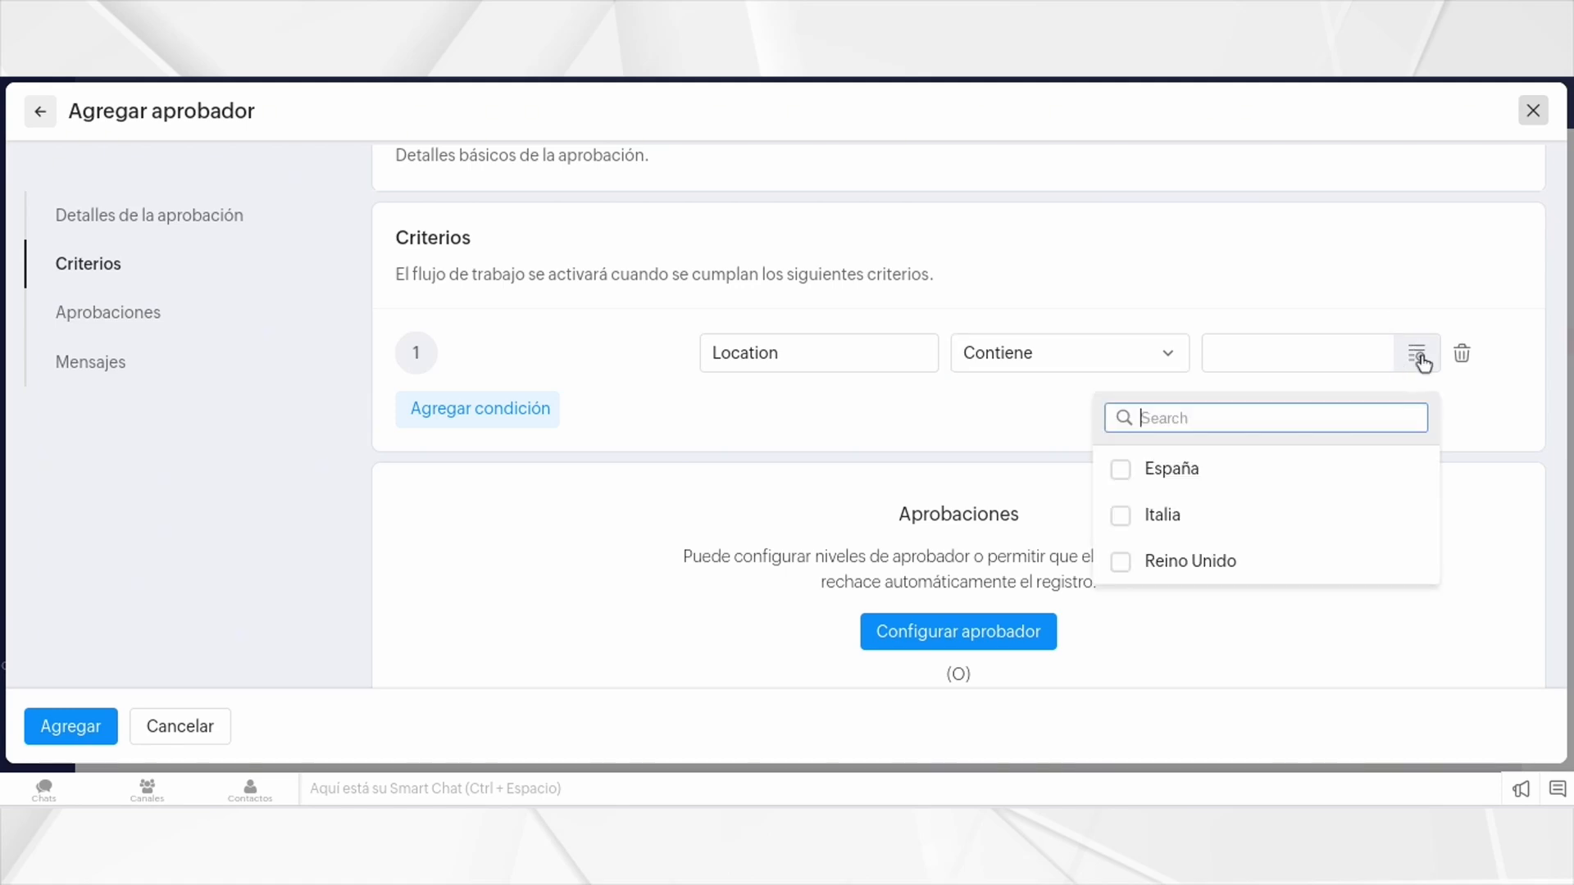
pyautogui.click(1246, 481)
pyautogui.click(1357, 250)
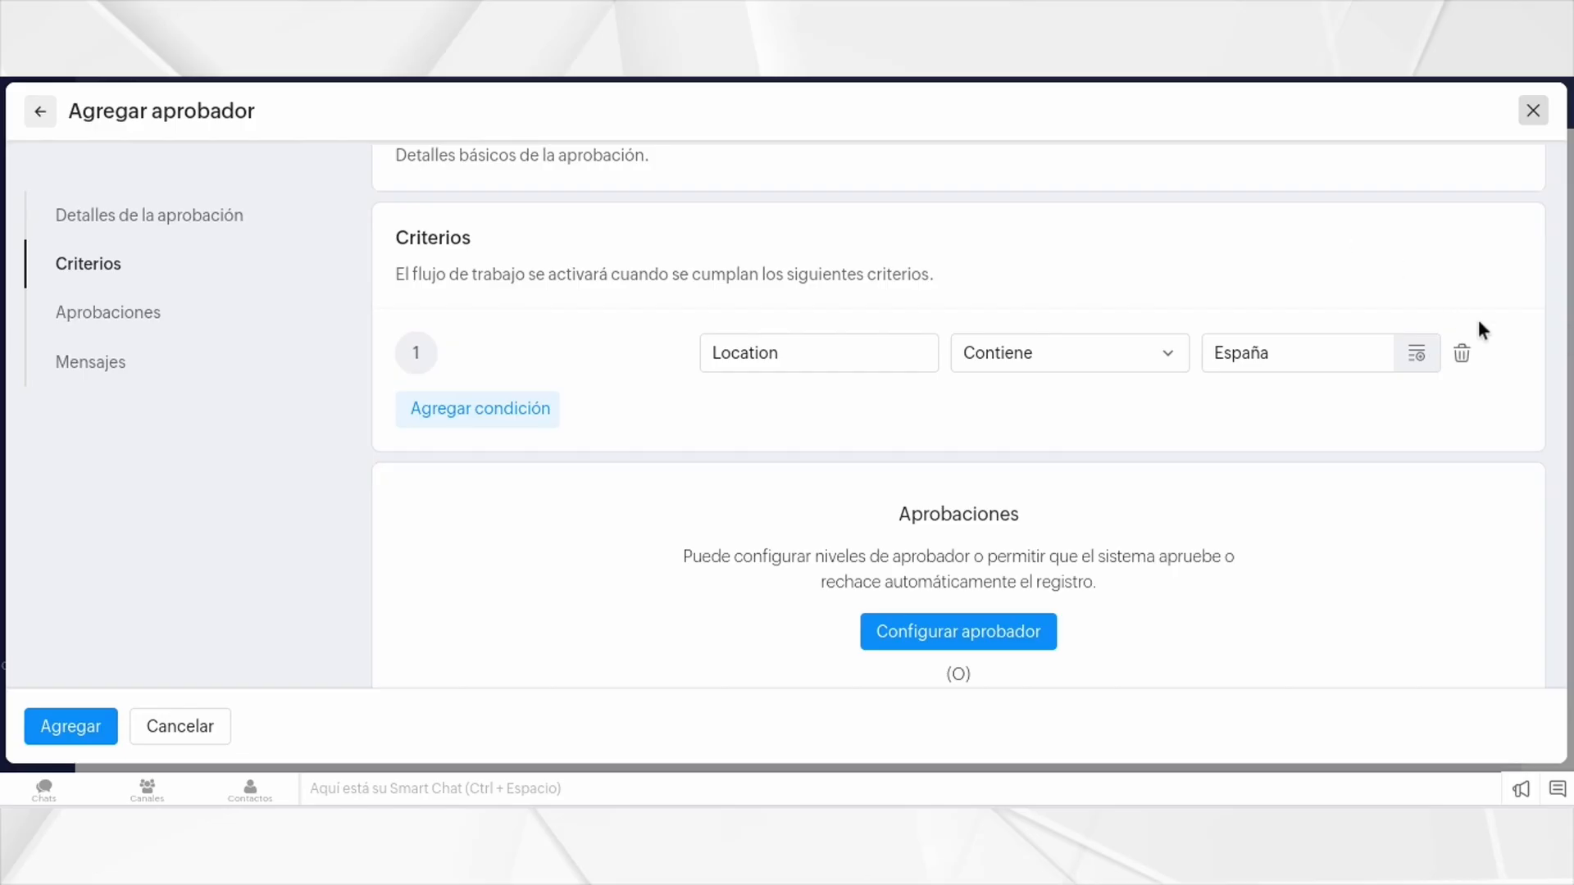
# Step: Look through the Empleado (Empleado) fields available for the criterion, and delete the Location criterion
pyautogui.click(932, 356)
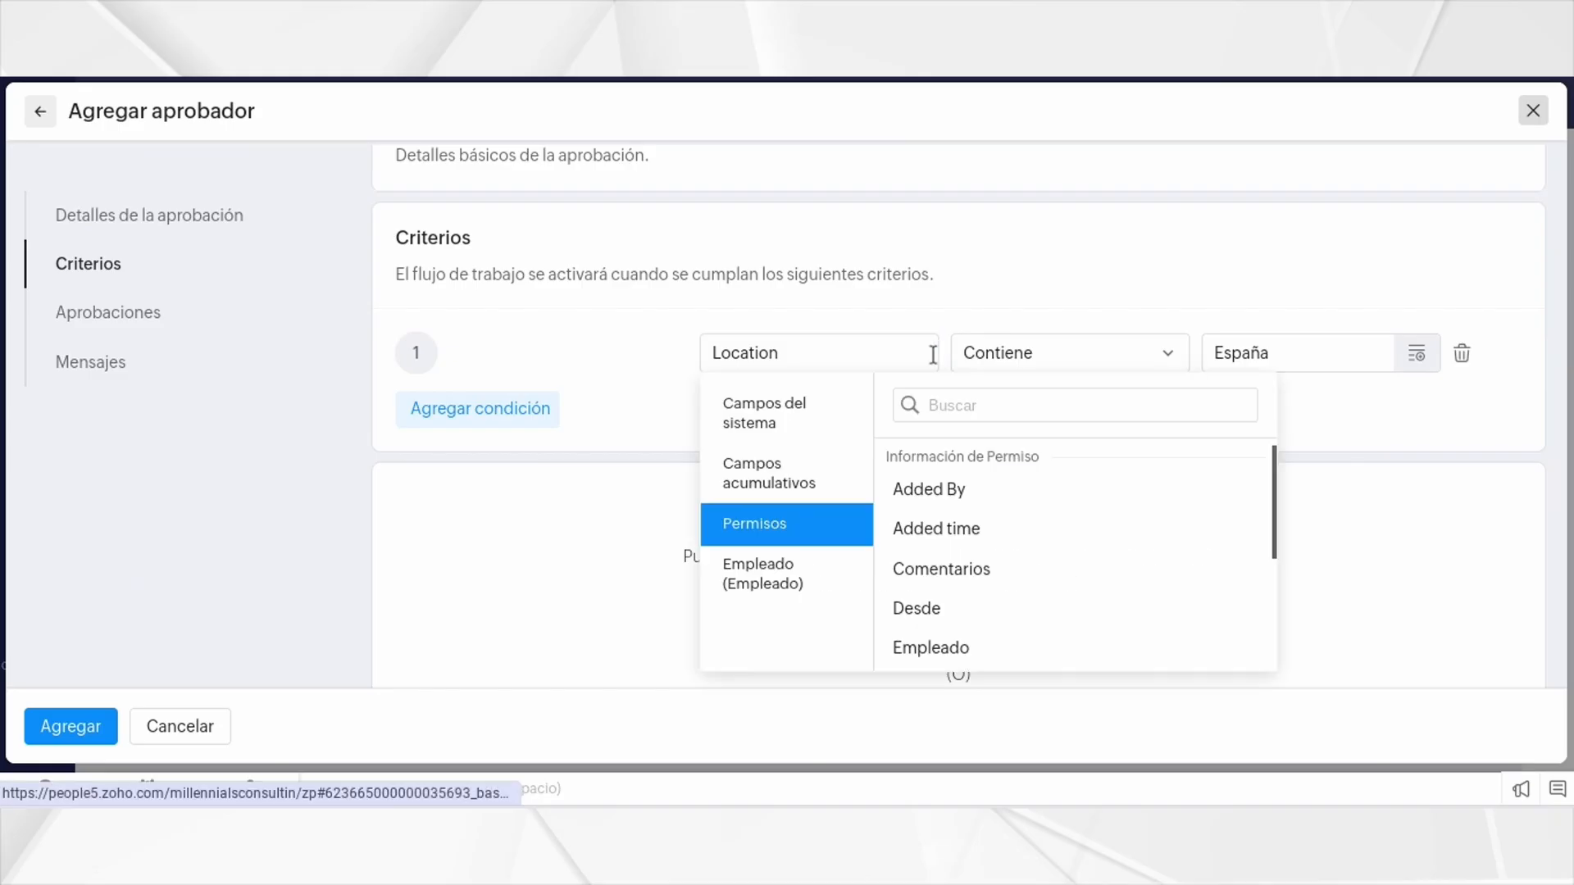
pyautogui.click(826, 579)
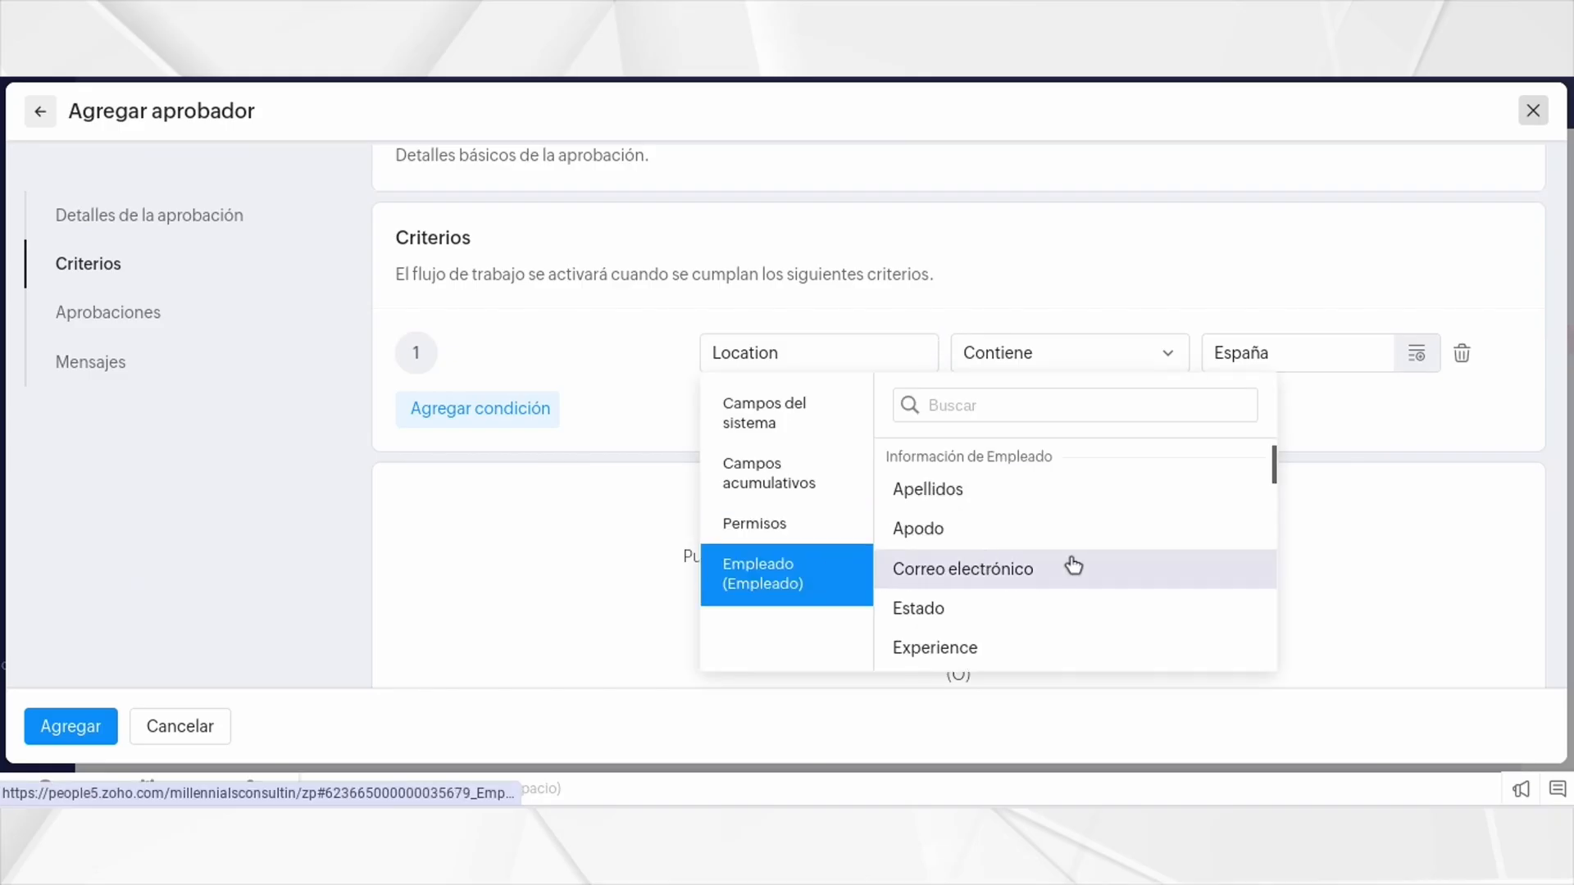
pyautogui.scroll(-1, 1077, 562)
pyautogui.click(1405, 254)
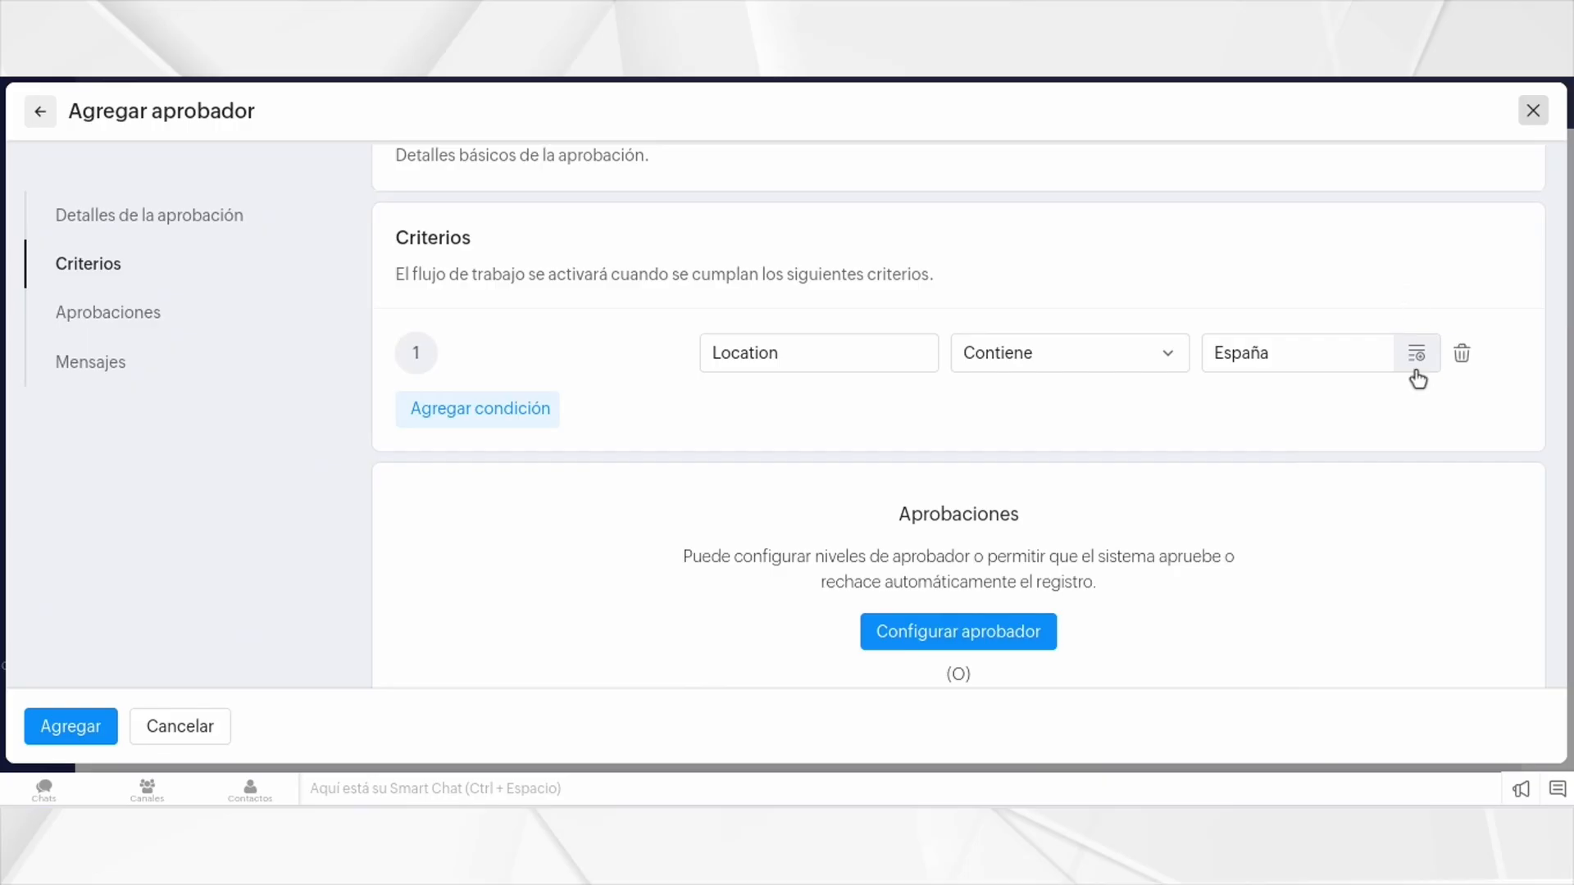
pyautogui.click(1463, 356)
# Step: Examine the approver options in the Aprobaciones section, including Autoaprobación and Autorrechazo
pyautogui.scroll(-1, 1403, 365)
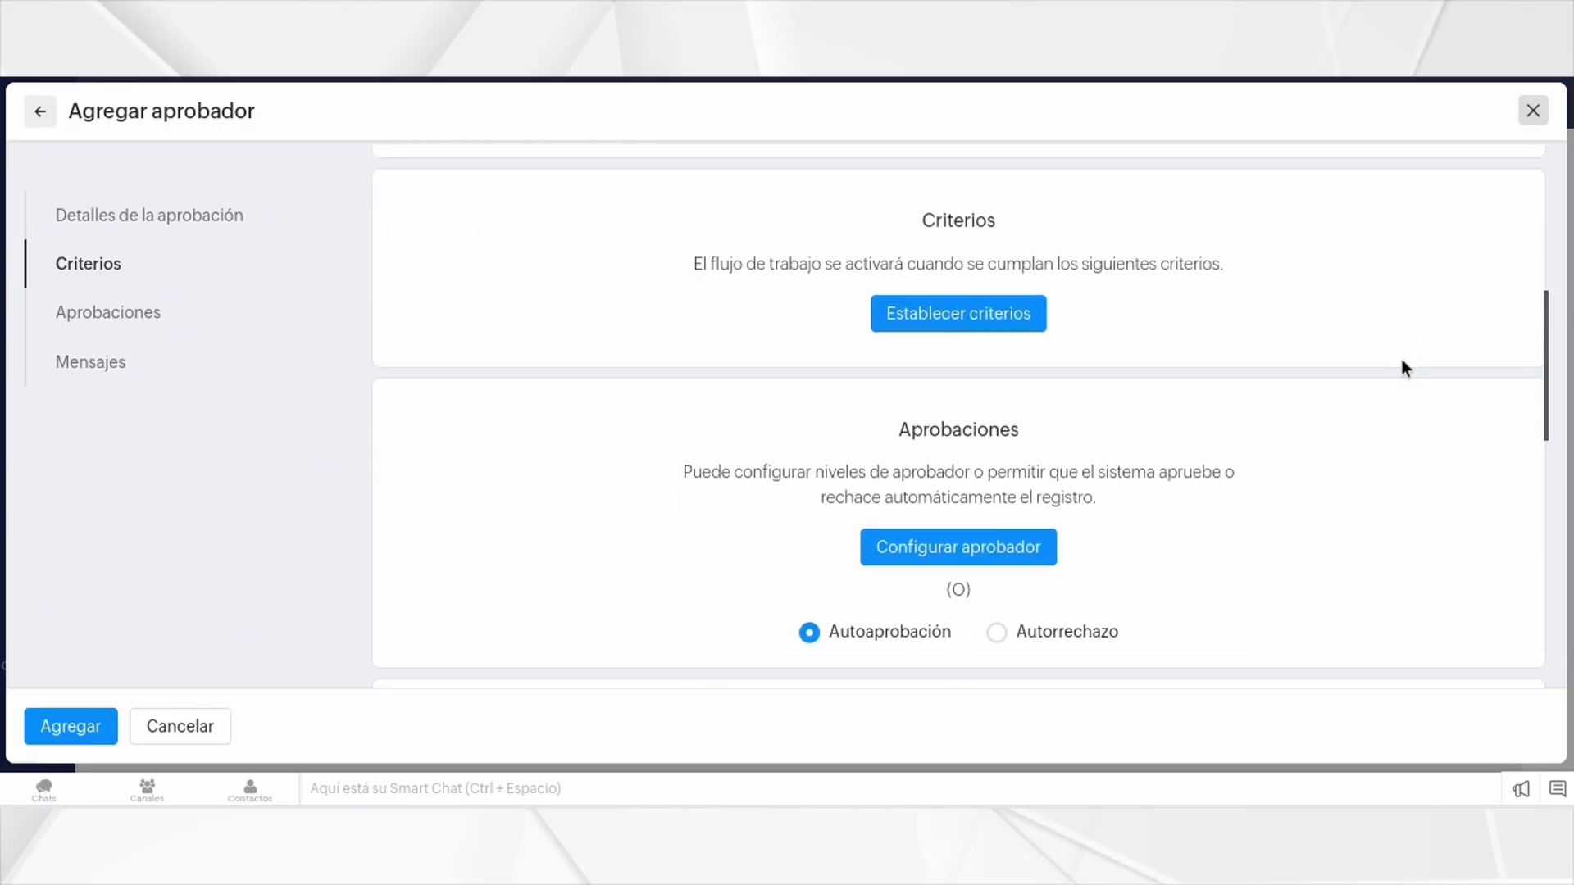
pyautogui.scroll(-2, 1400, 359)
pyautogui.scroll(1, 1267, 401)
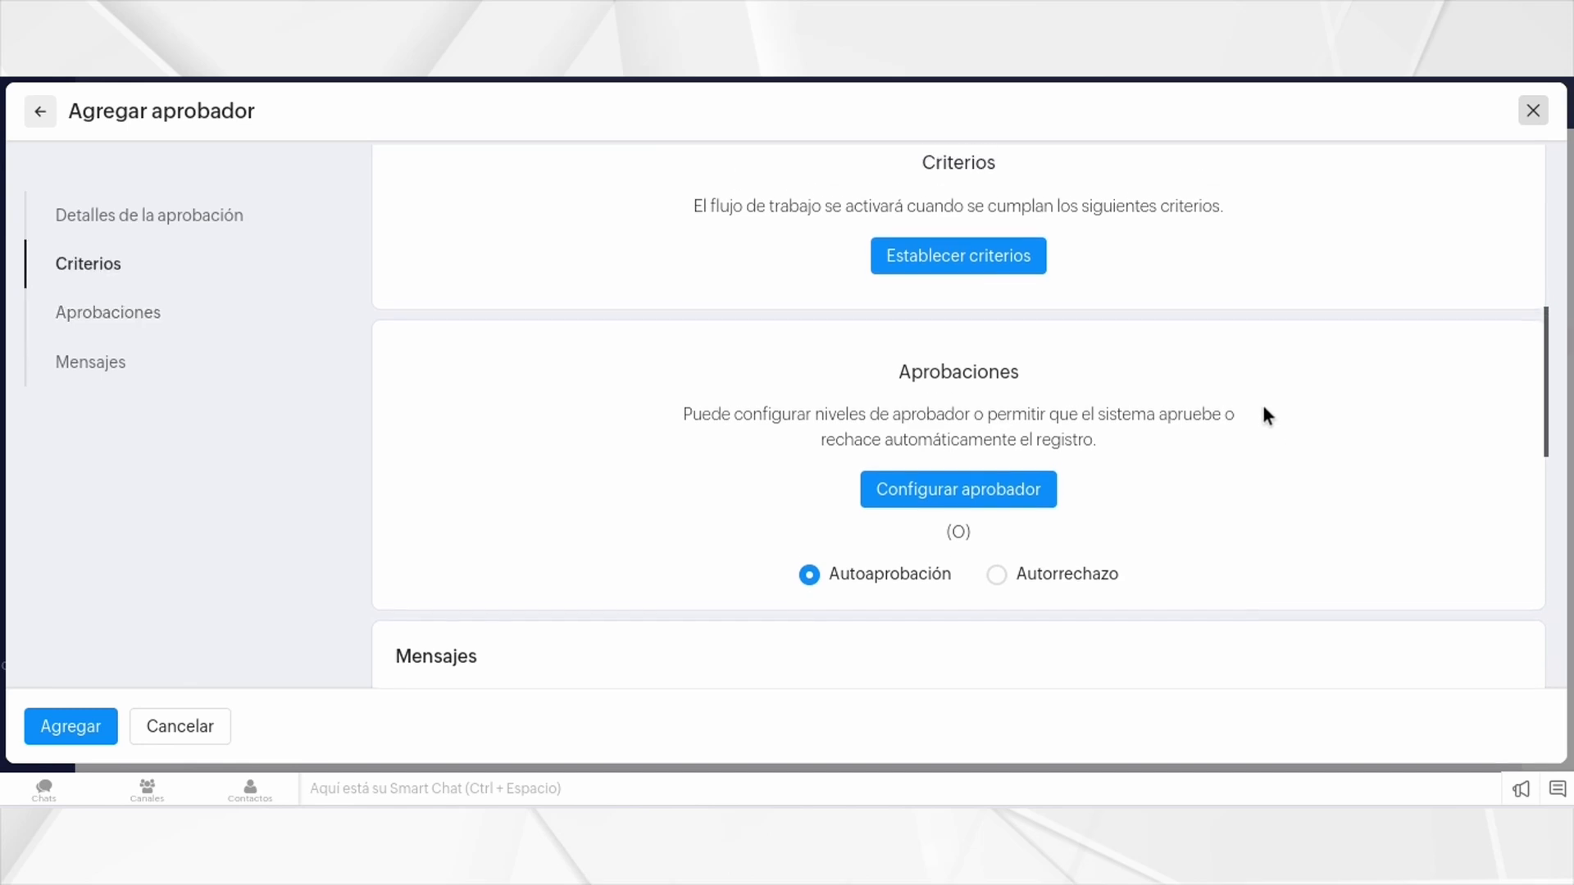
pyautogui.scroll(1, 1261, 411)
pyautogui.scroll(-1, 1256, 416)
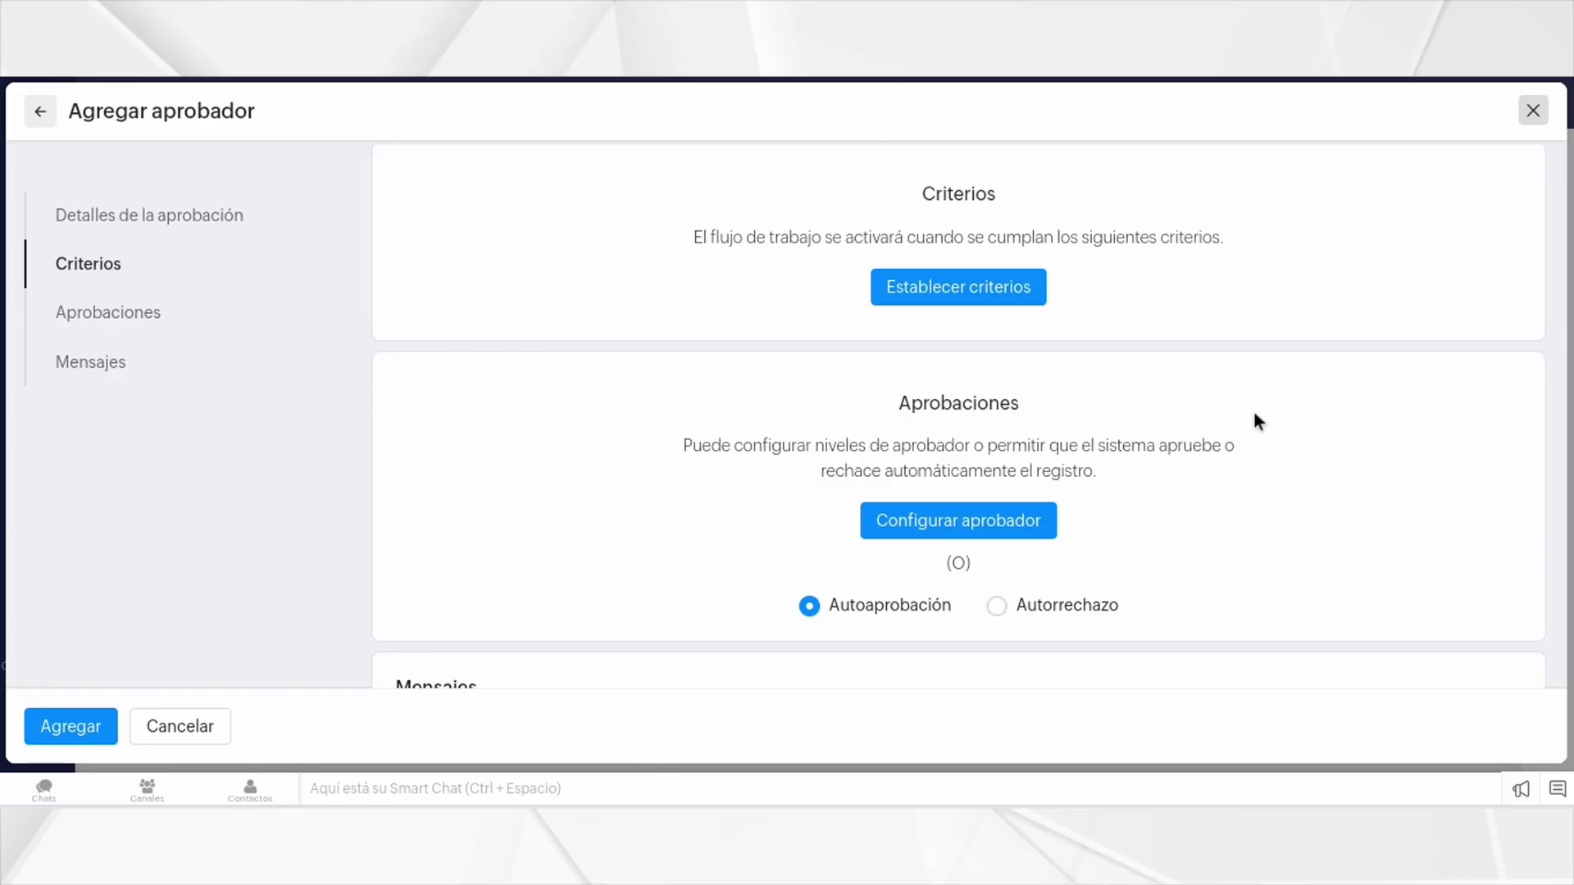
pyautogui.scroll(1, 1177, 443)
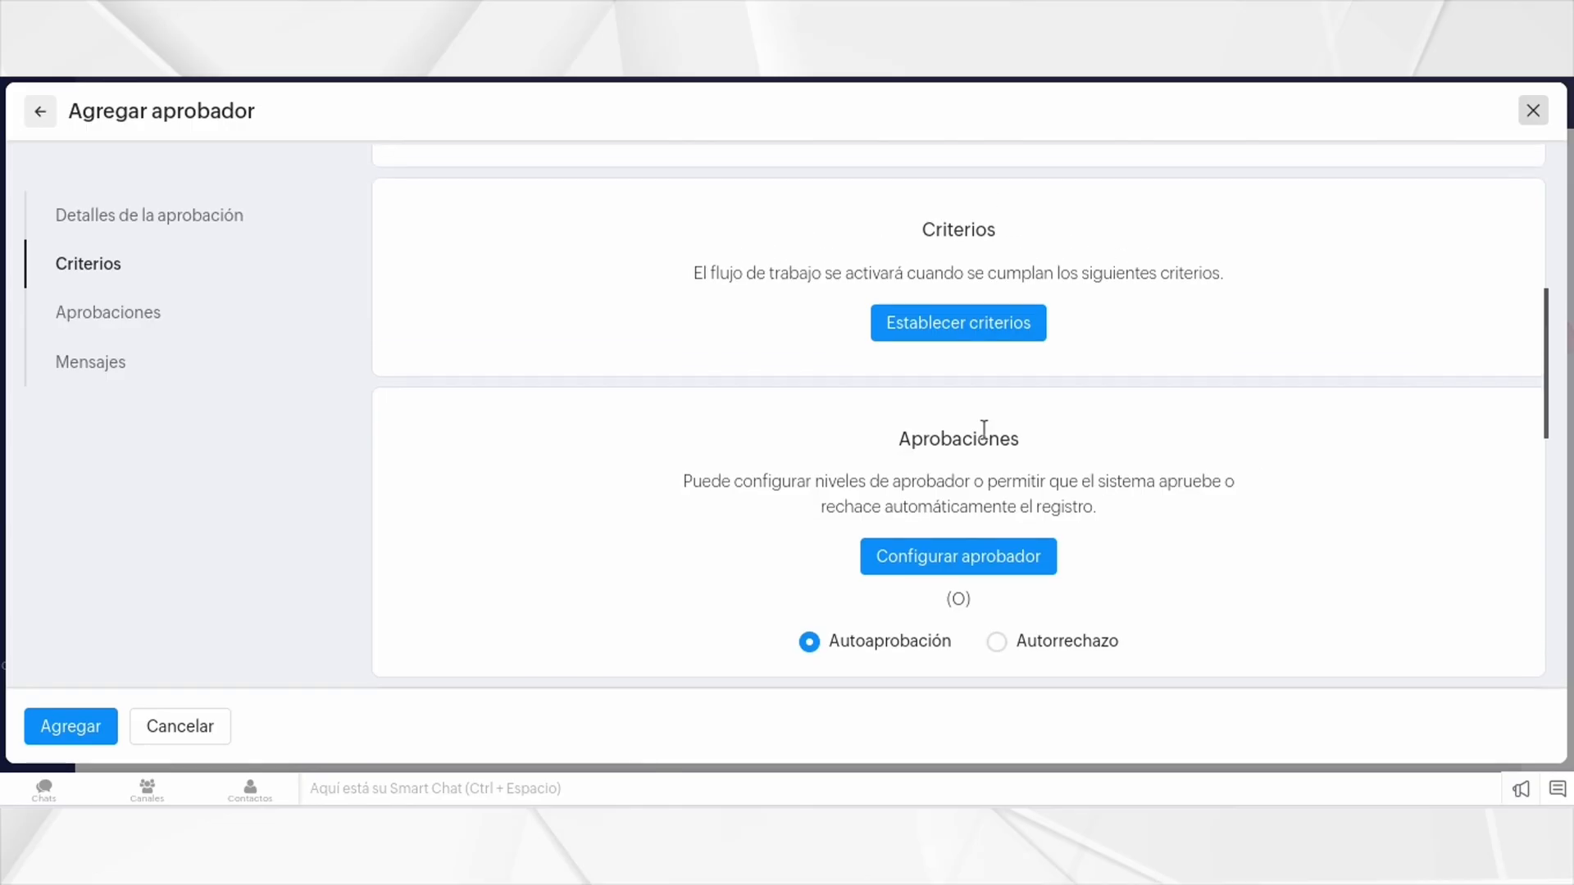
# Step: Add an approval criterion on the system field Location with the operator Contiene and the value España
pyautogui.click(1001, 329)
pyautogui.click(826, 319)
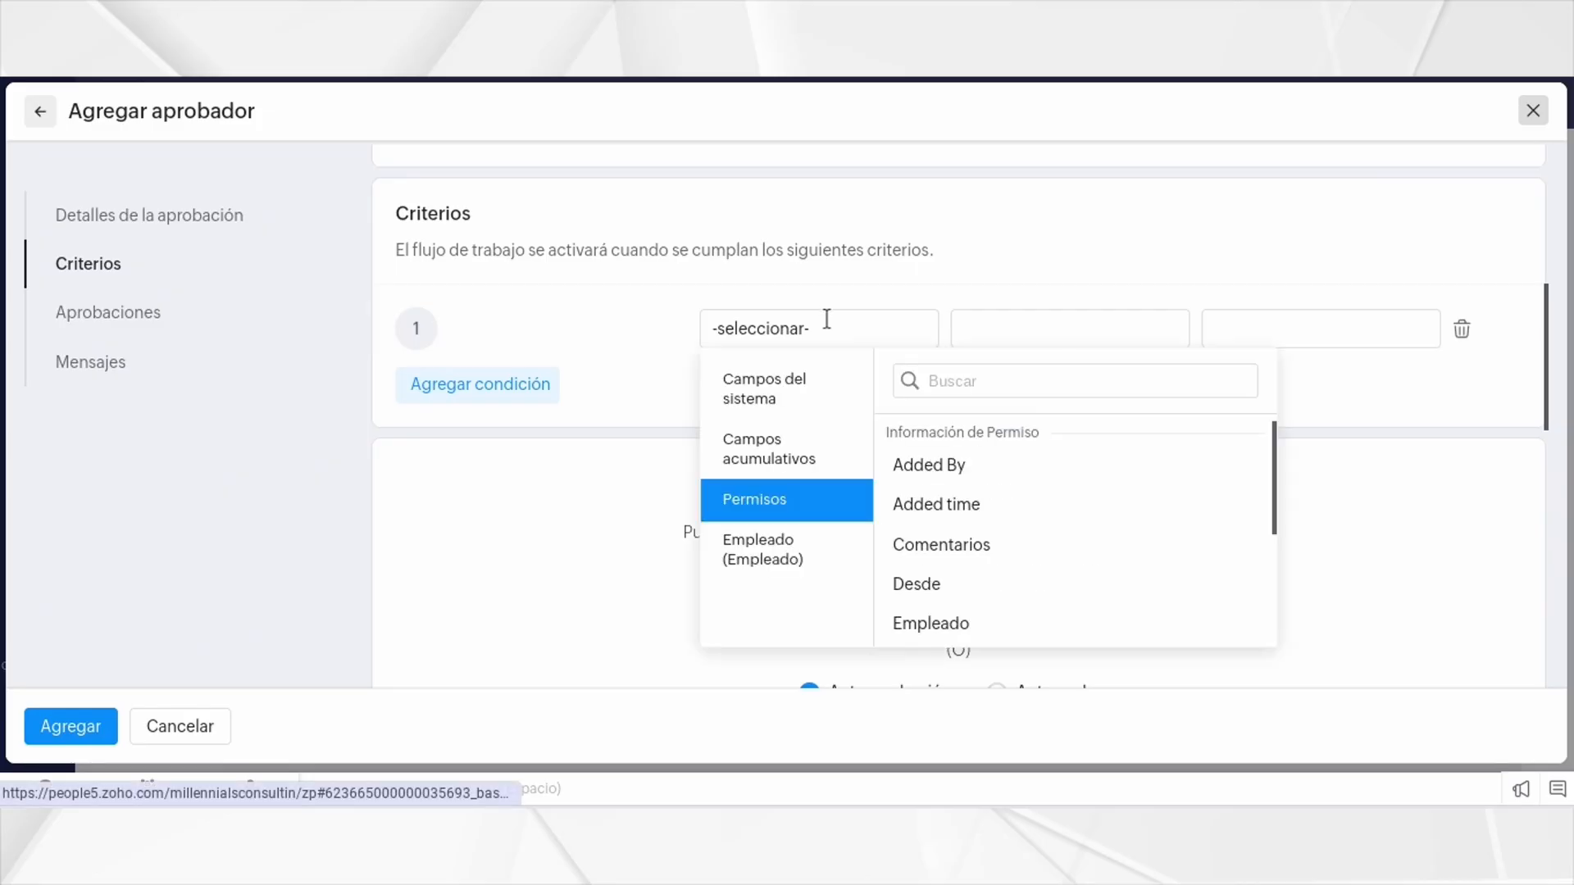
pyautogui.click(791, 393)
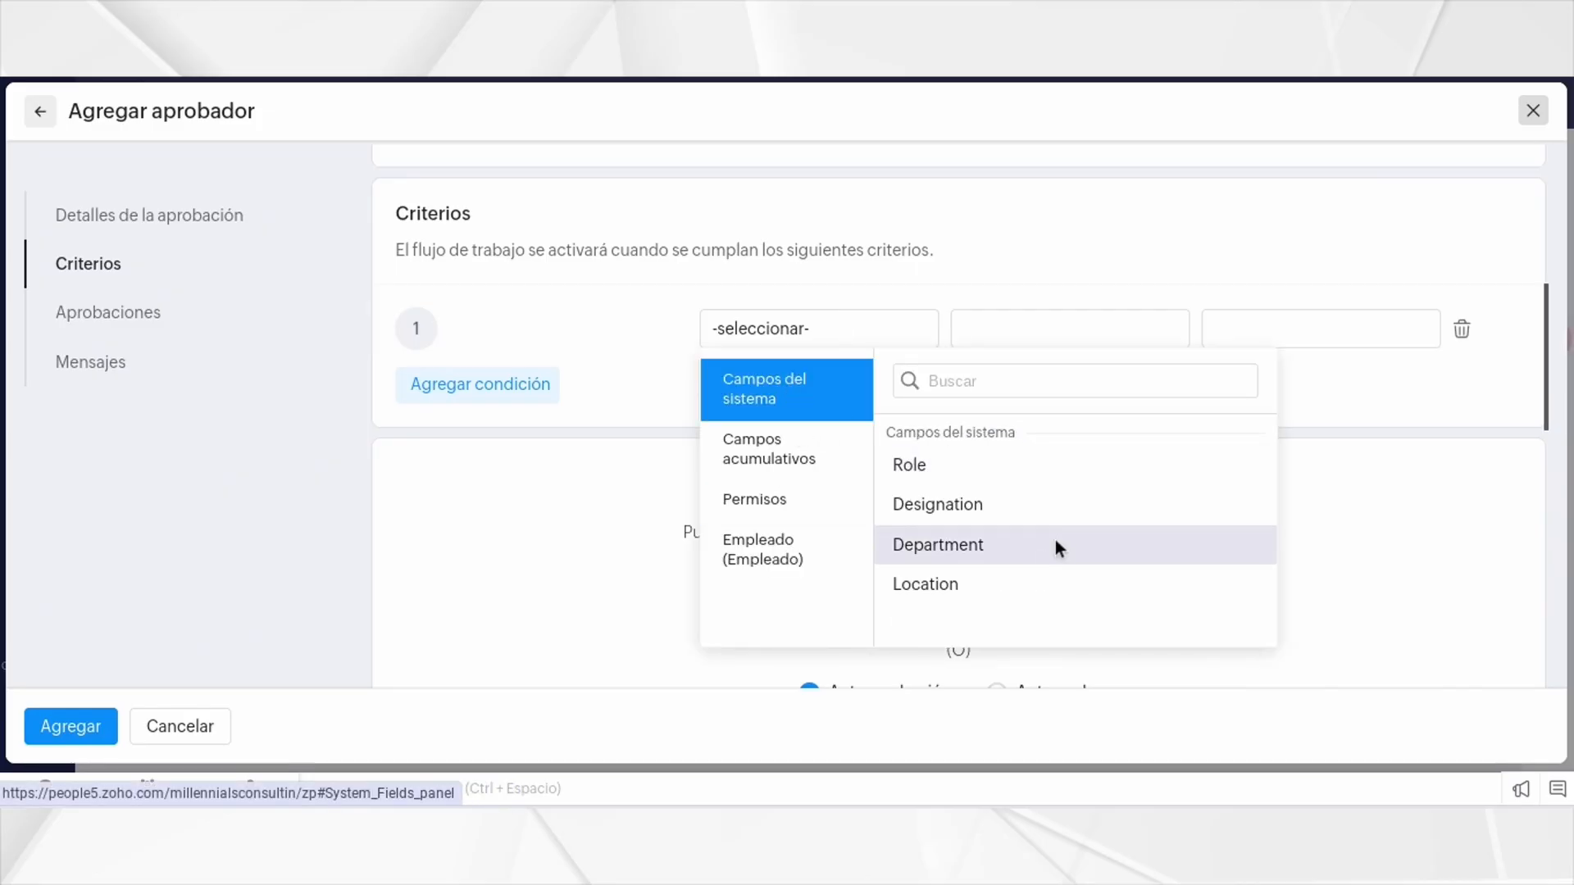
pyautogui.click(971, 587)
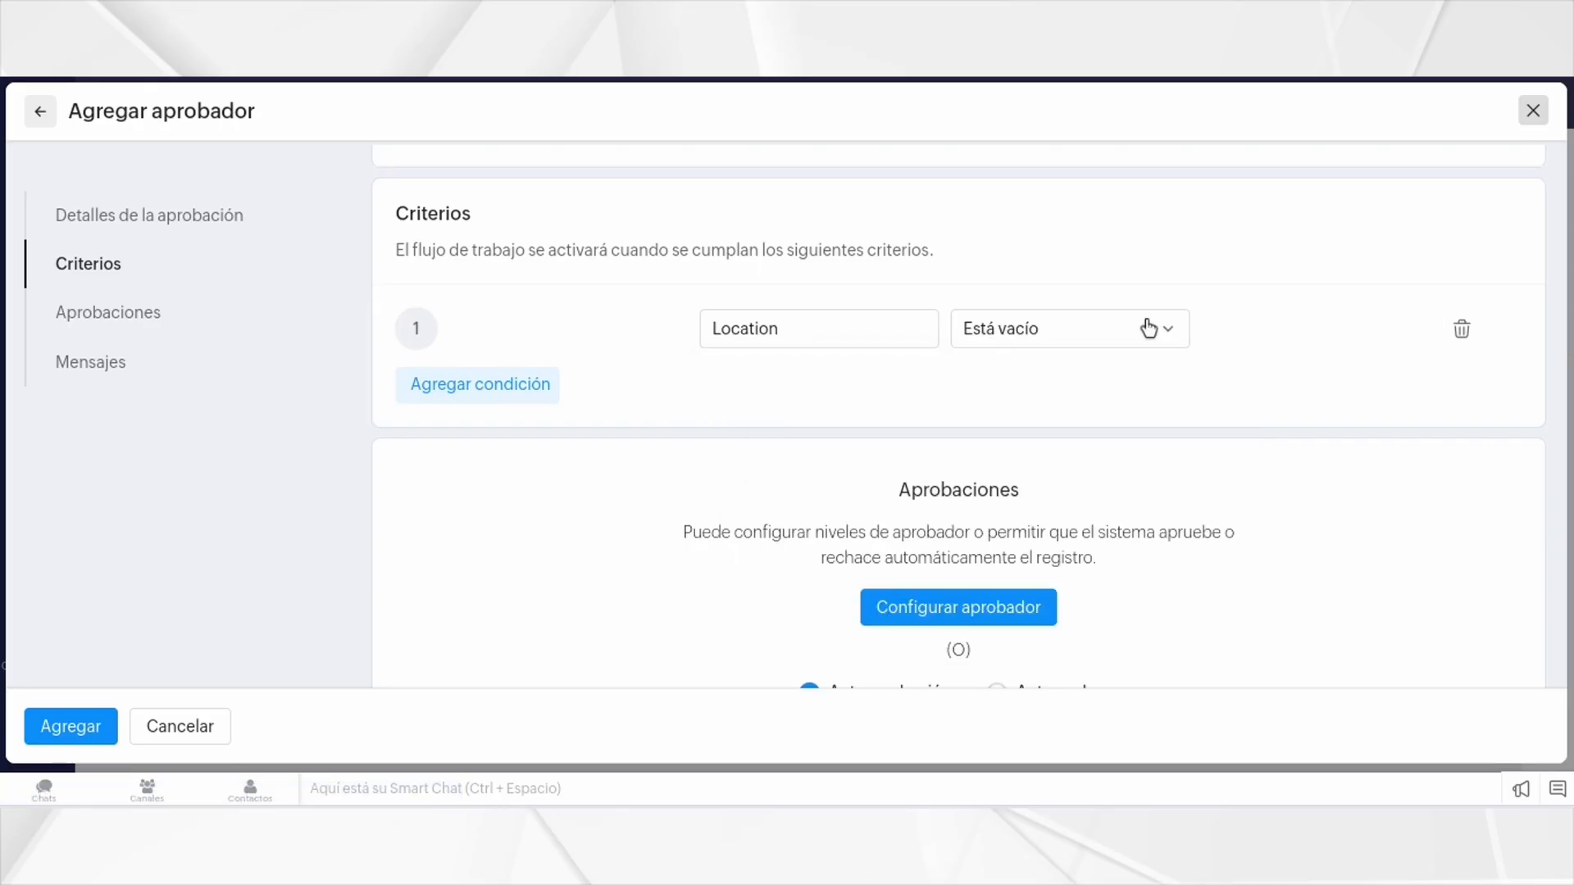
pyautogui.click(1141, 328)
pyautogui.click(1051, 471)
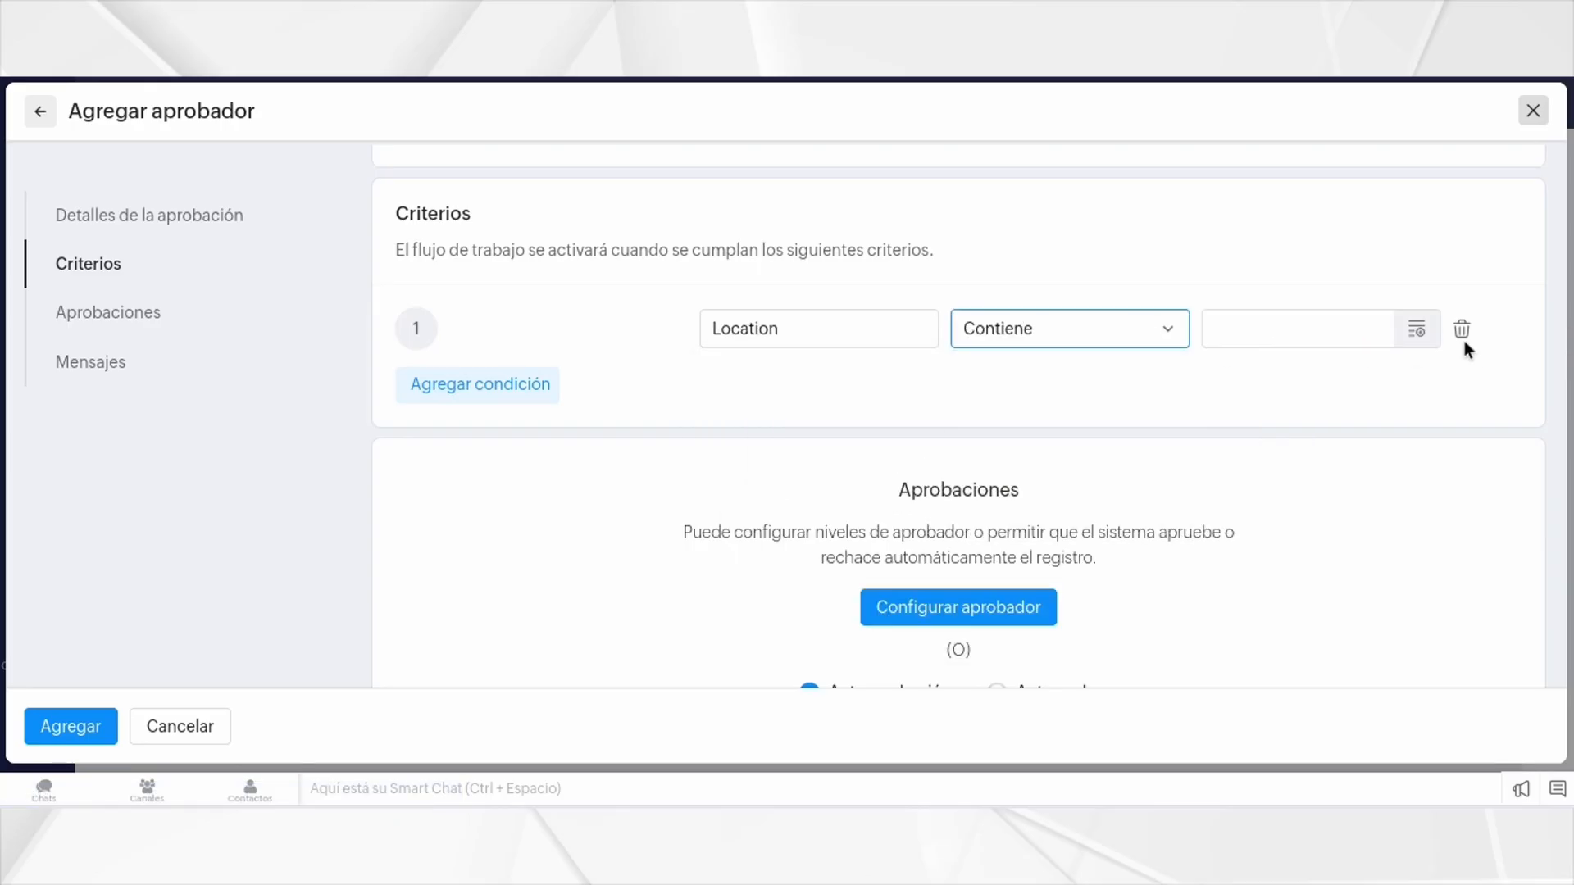
pyautogui.click(1411, 330)
pyautogui.click(1236, 449)
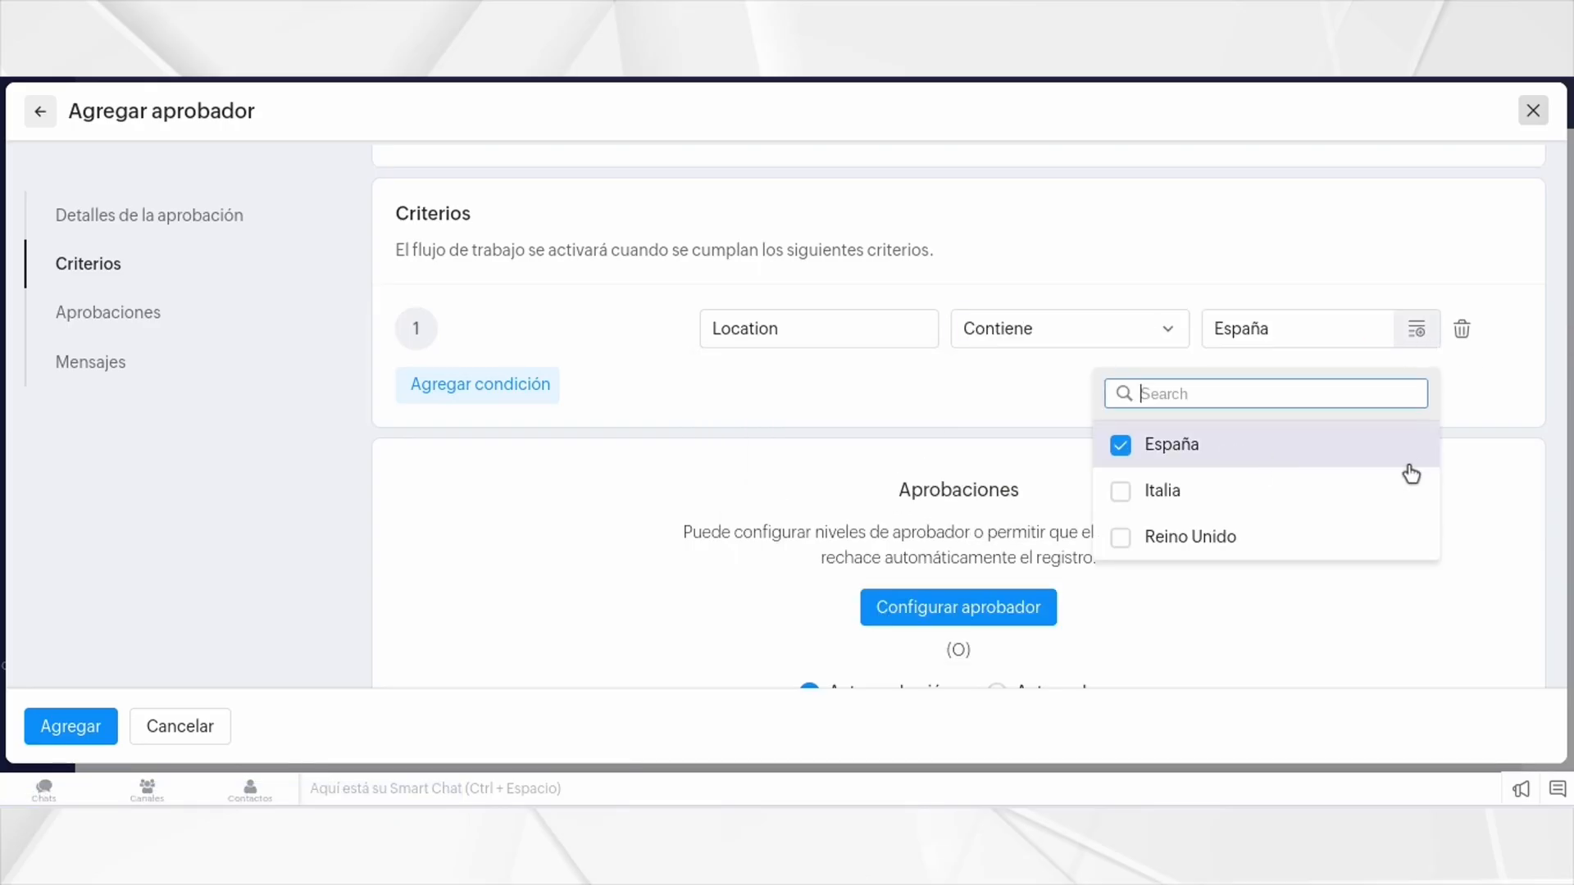
pyautogui.click(1507, 365)
# Step: Switch the automatic decision under Aprobaciones to Autorrechazo and back to Autoaprobación
pyautogui.scroll(-2, 1475, 442)
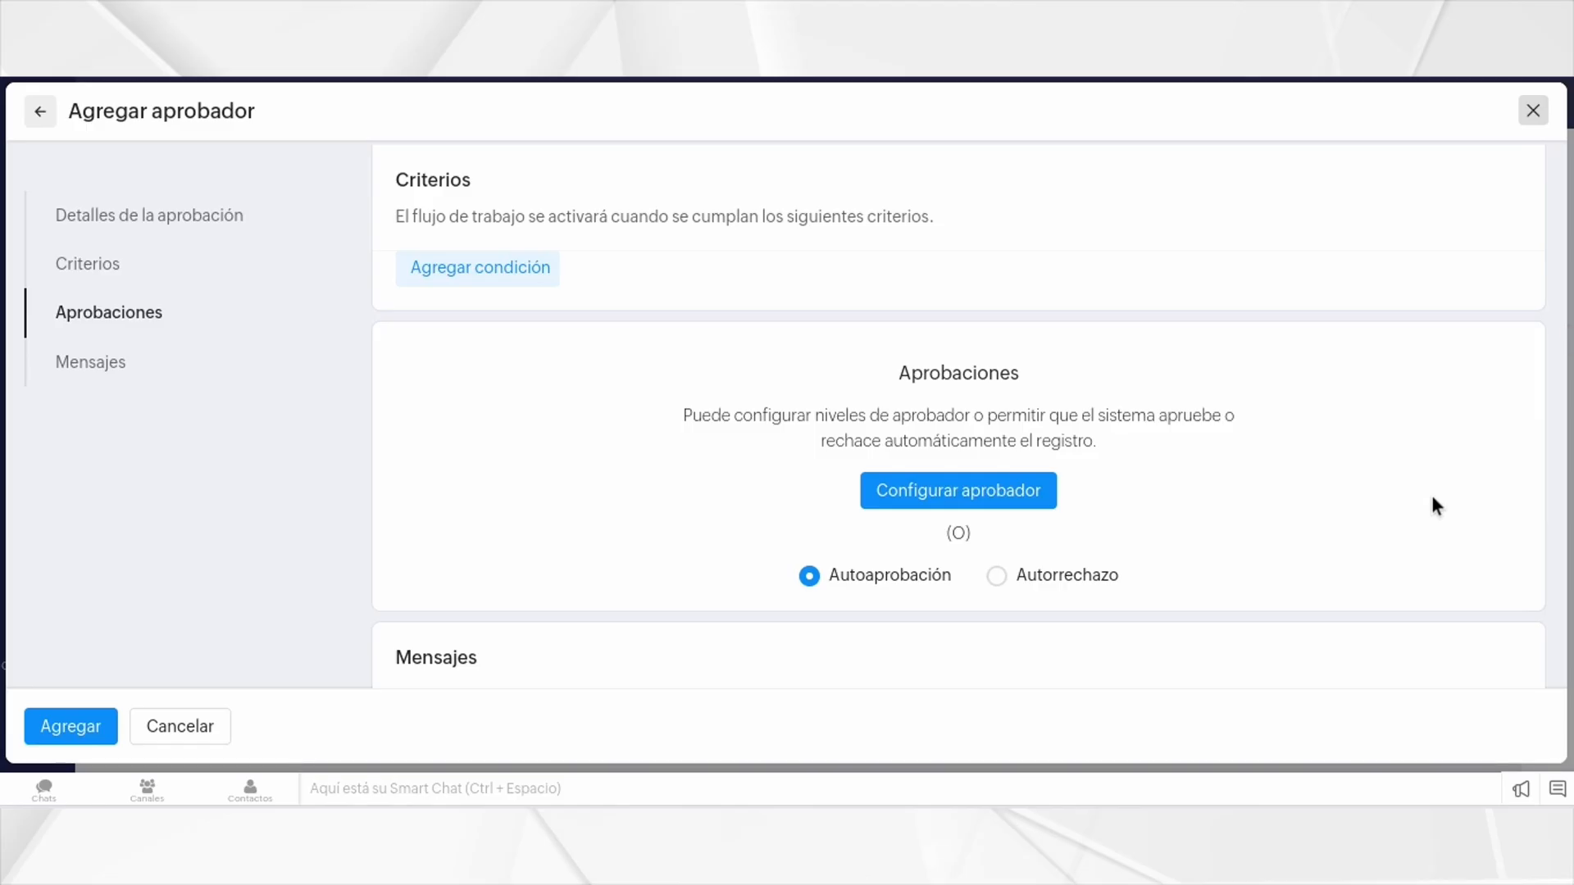
pyautogui.scroll(3, 1091, 459)
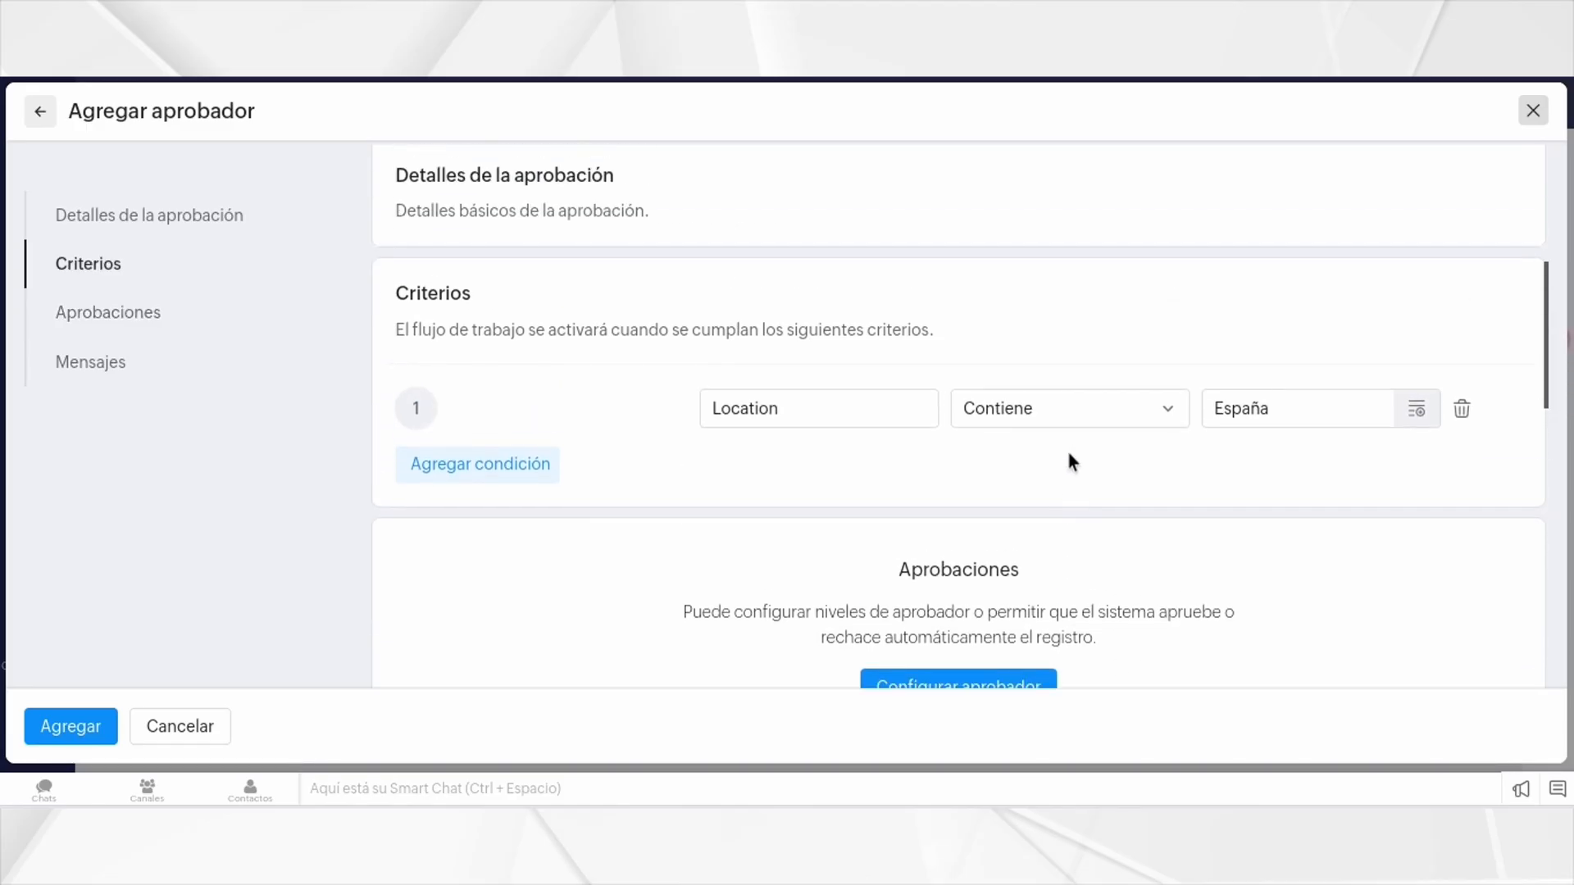
pyautogui.scroll(-1, 1050, 470)
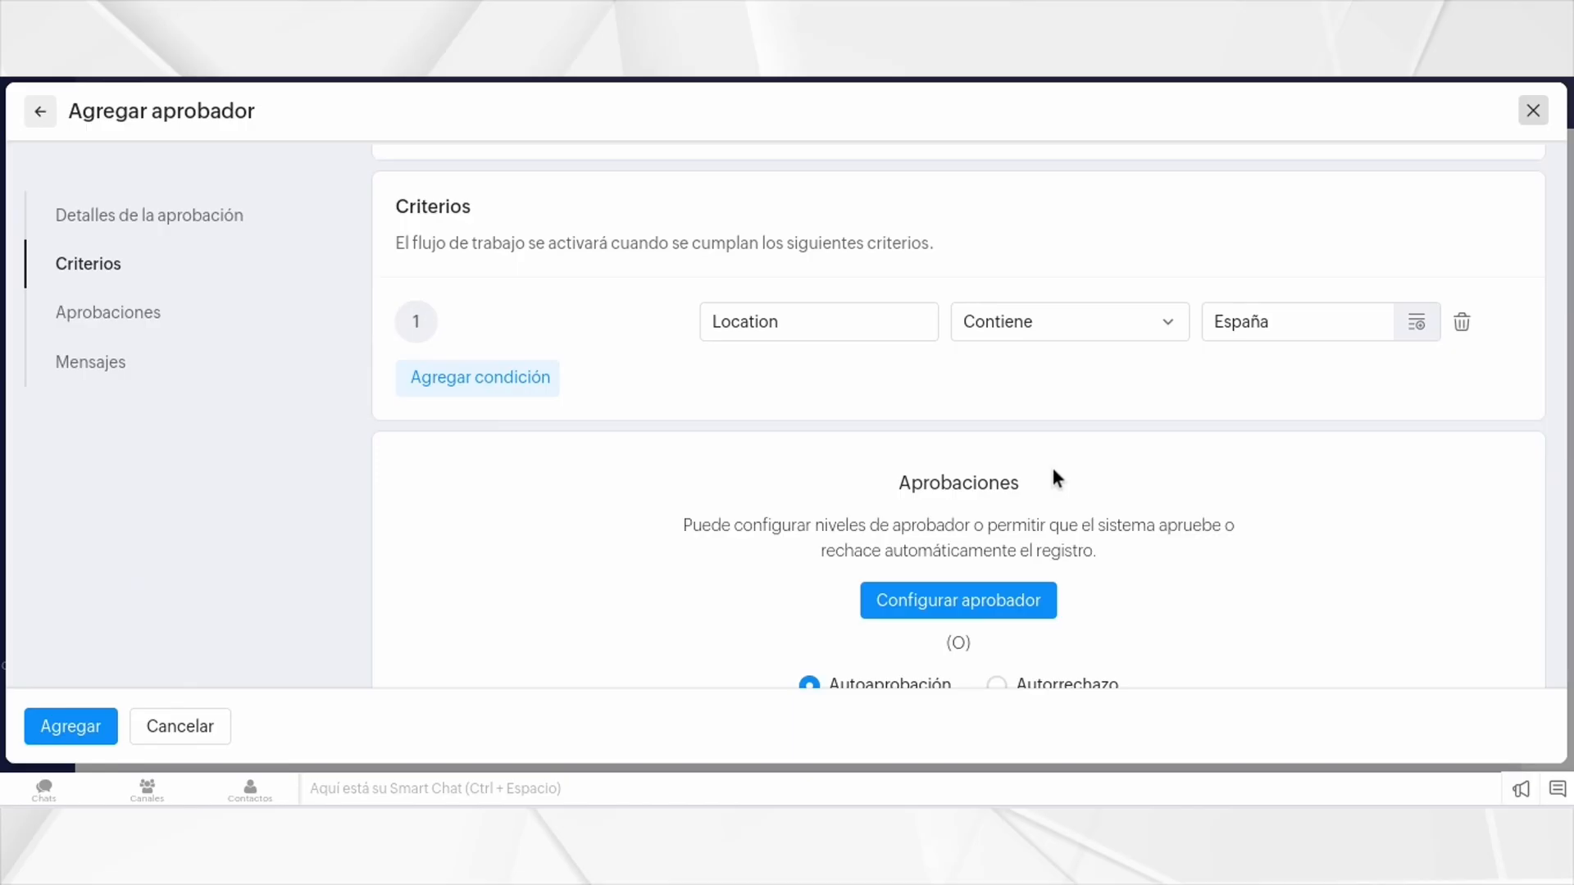
pyautogui.scroll(-1, 1010, 476)
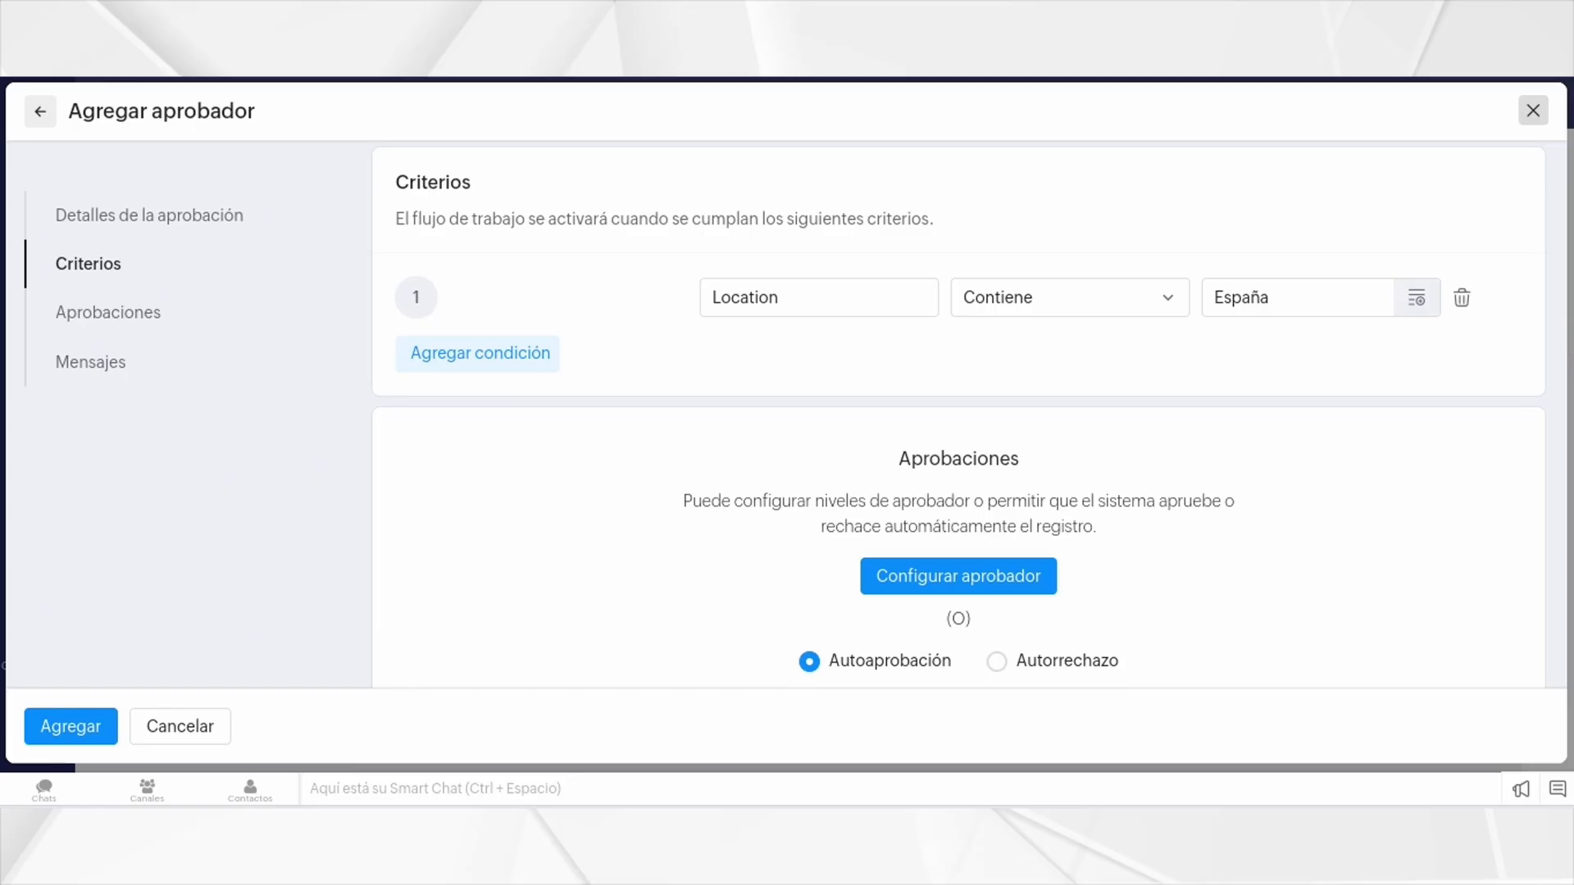
pyautogui.scroll(-1, 702, 291)
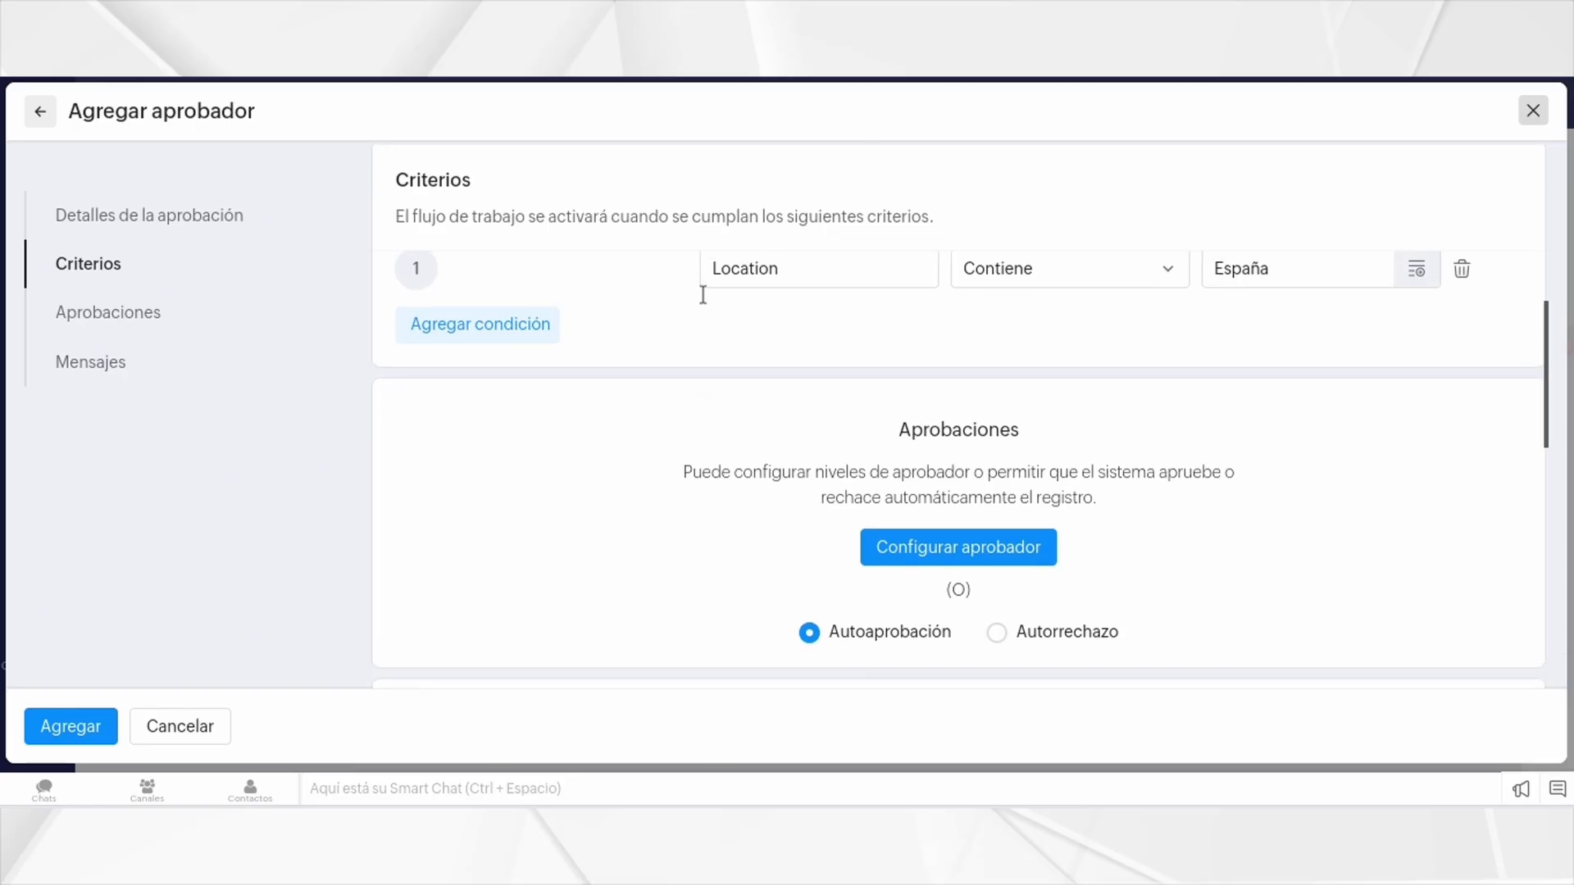
pyautogui.click(997, 626)
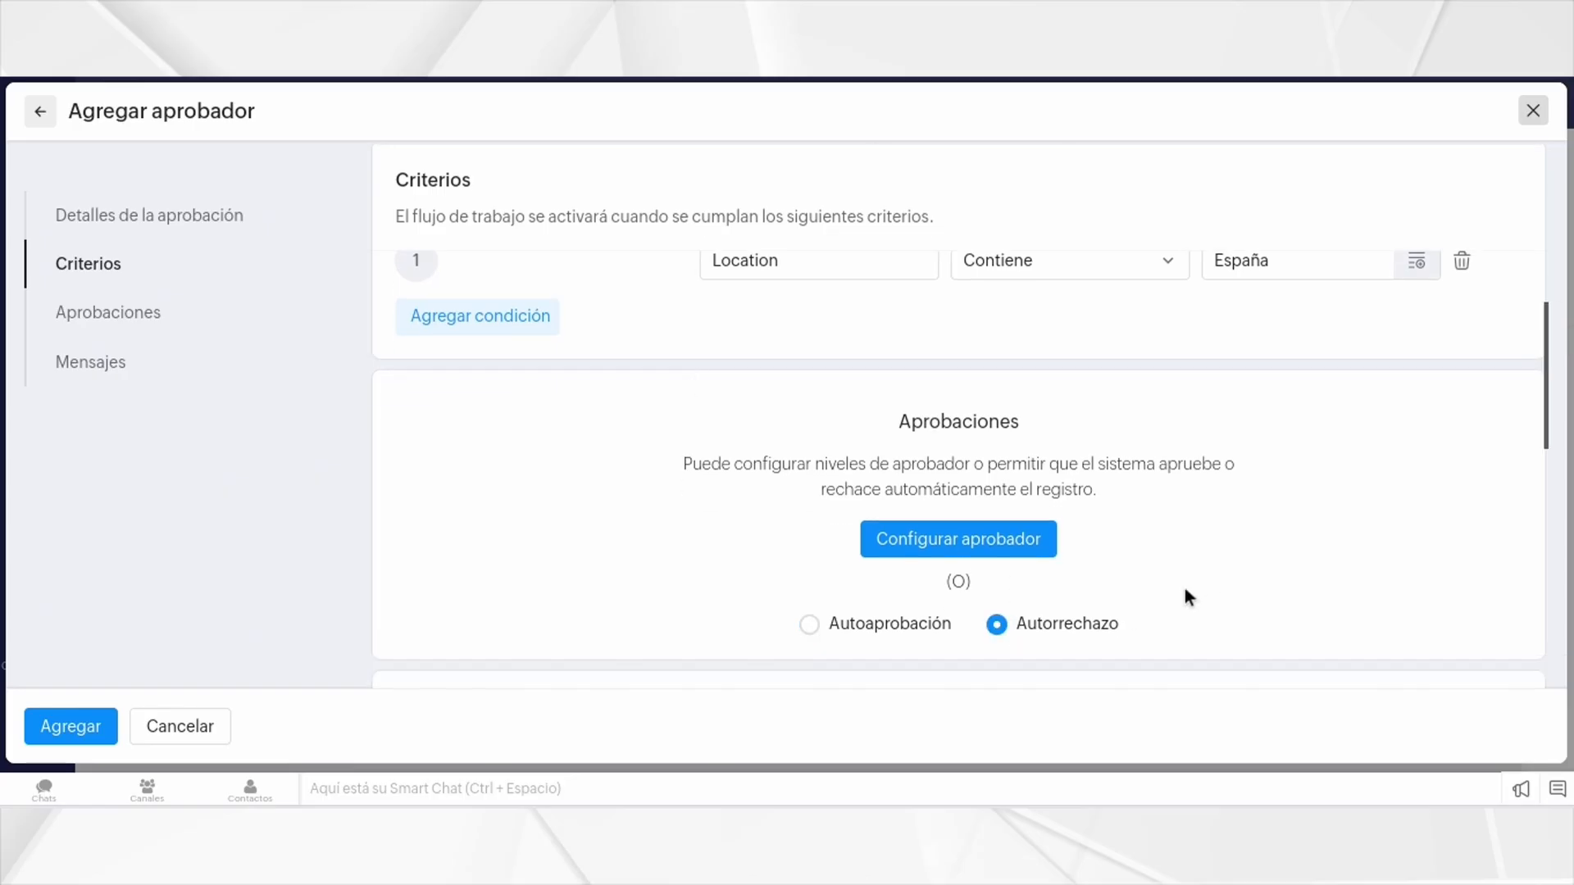
pyautogui.click(860, 636)
pyautogui.scroll(2, 766, 609)
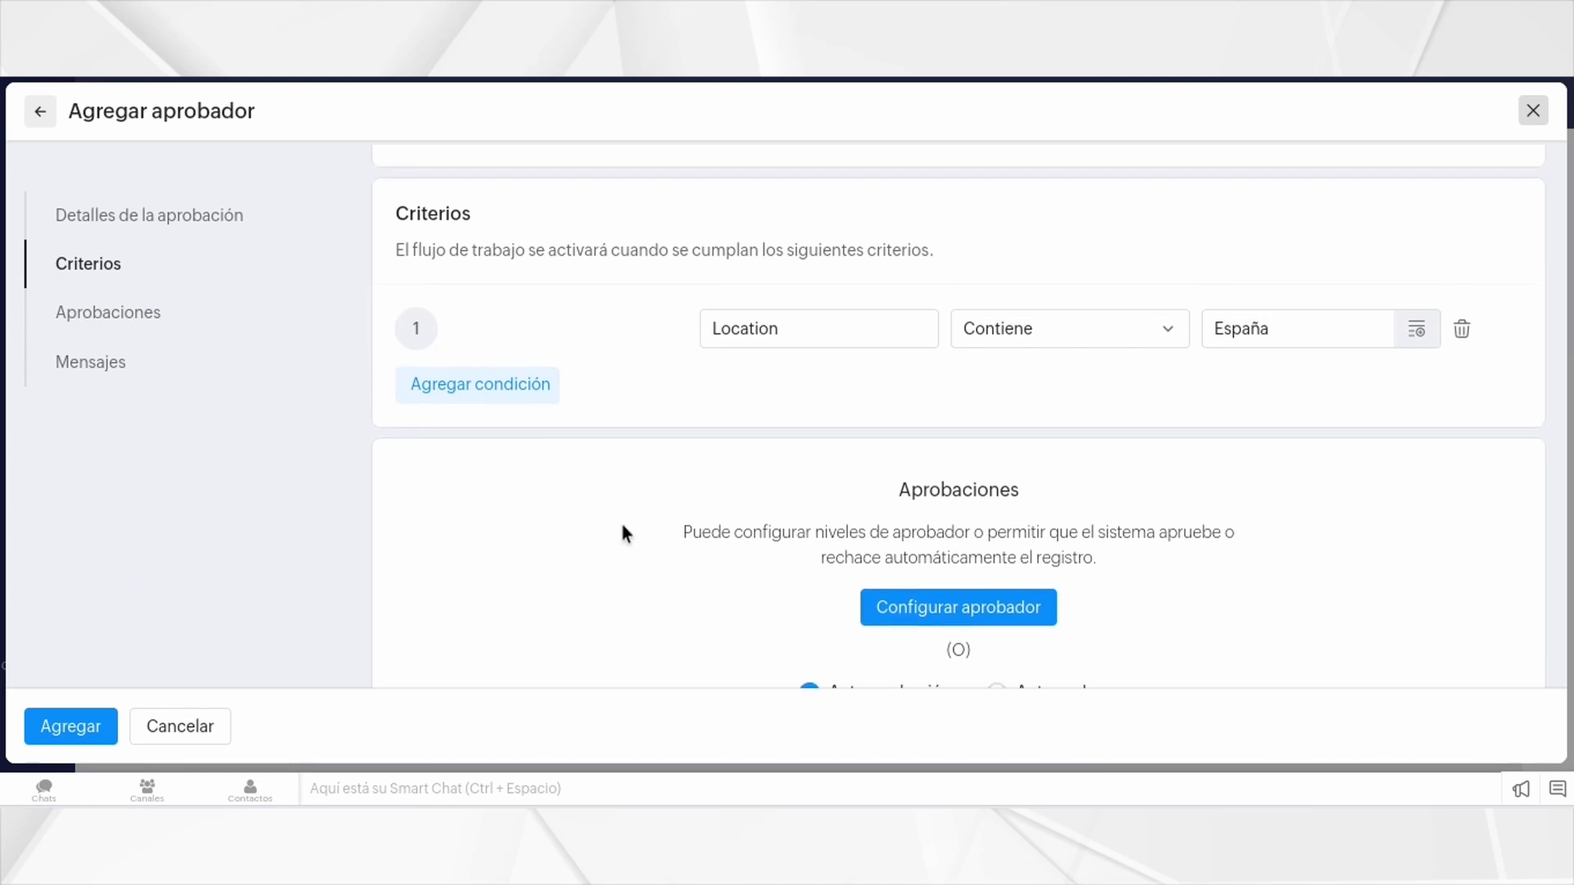
pyautogui.scroll(-1, 756, 566)
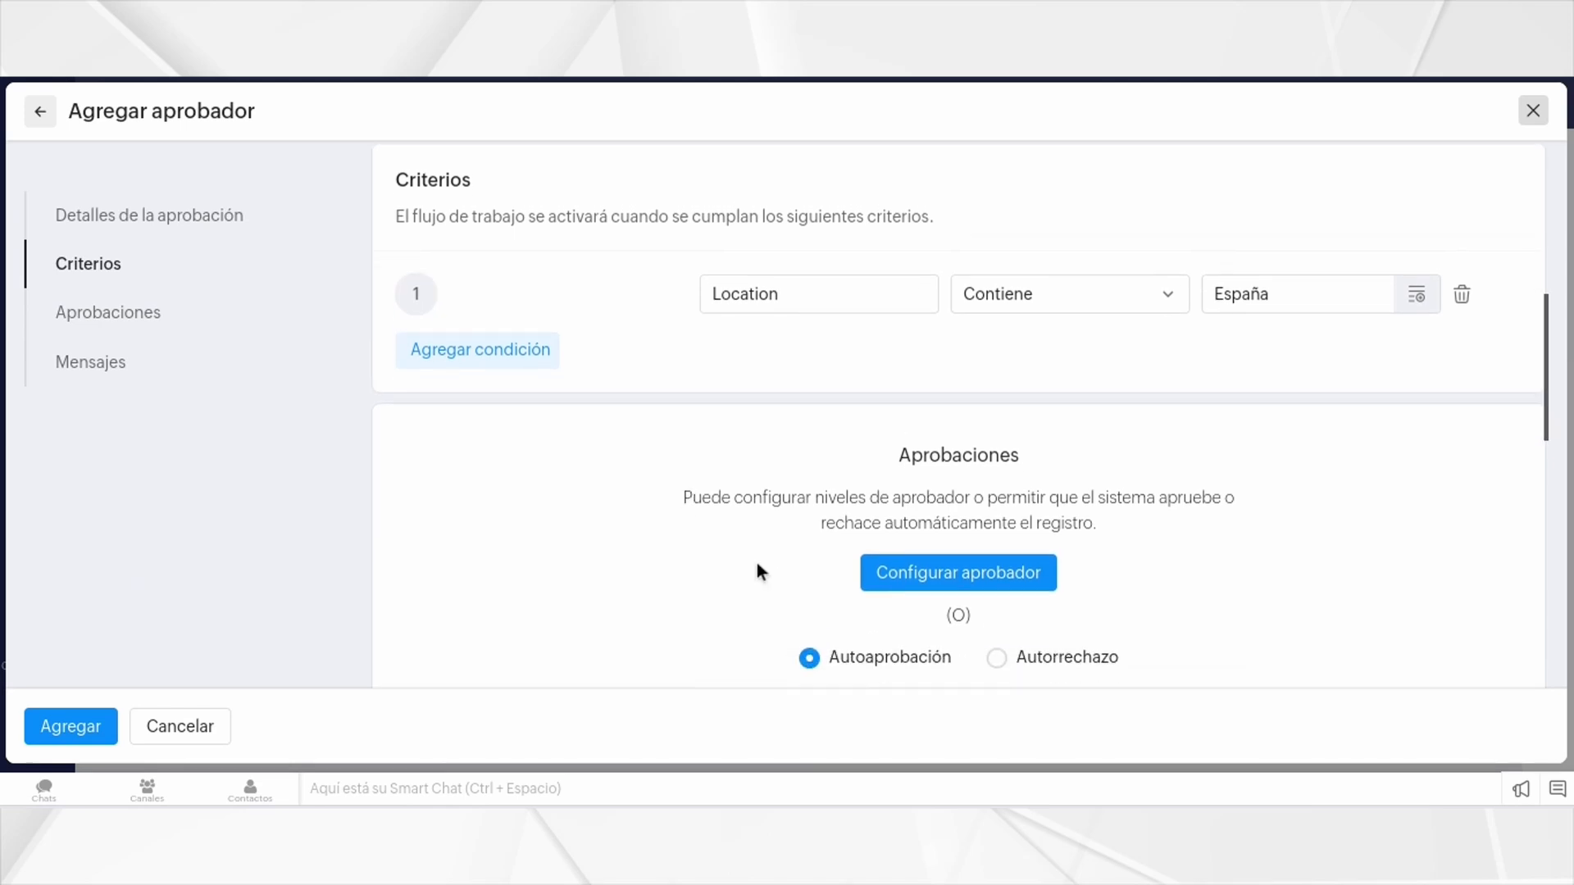
# Step: Configure the first approver level as Aprobador basado en la función with the Admin role
pyautogui.click(895, 579)
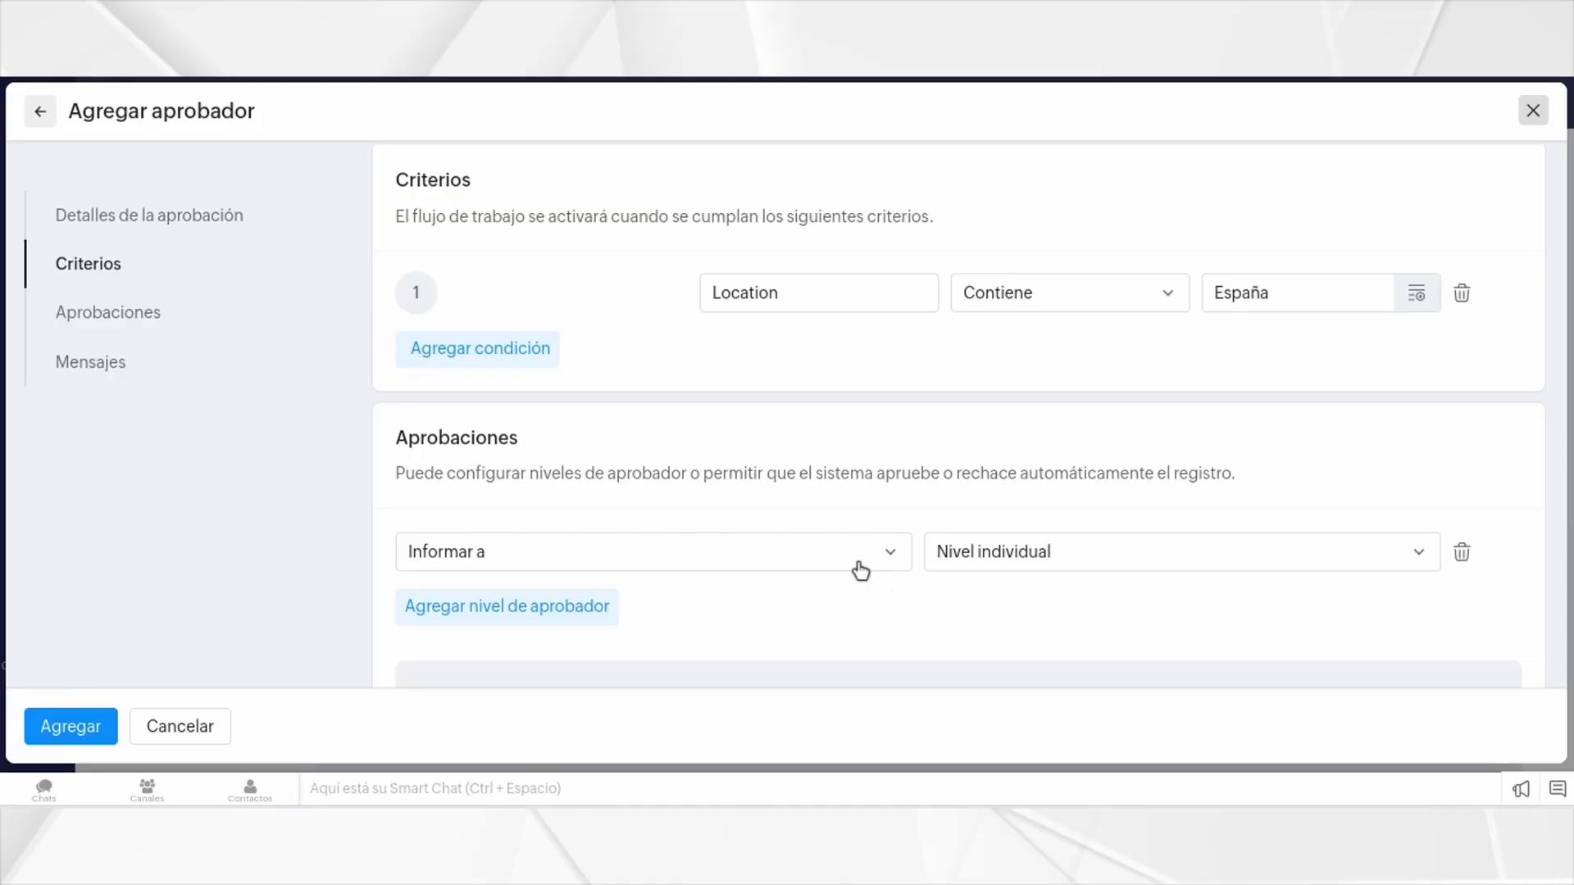
pyautogui.scroll(-3, 860, 572)
pyautogui.click(828, 421)
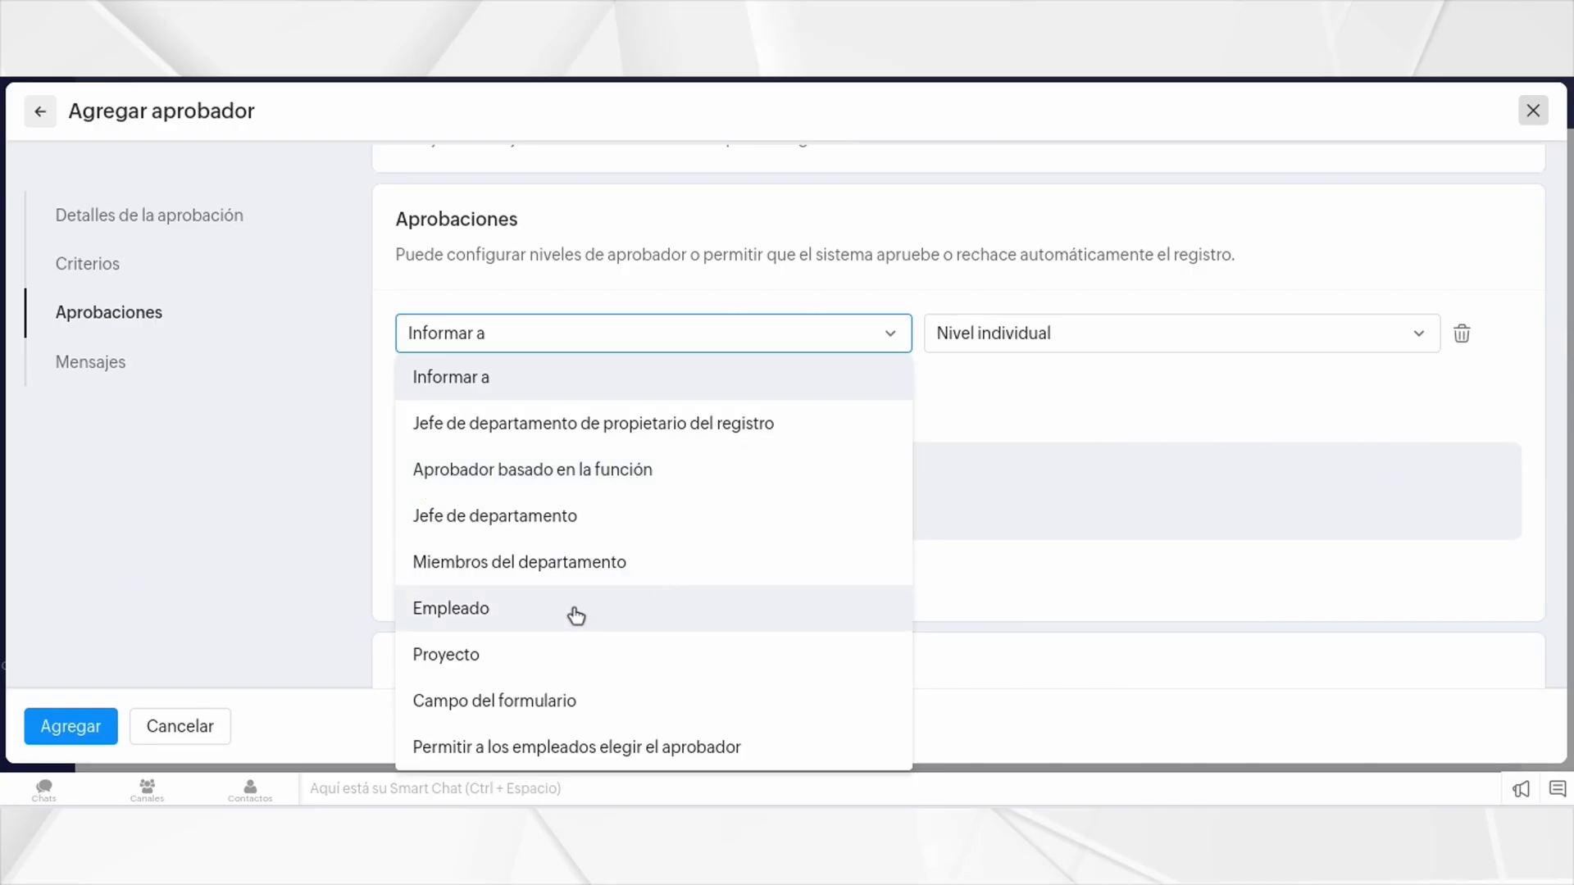
pyautogui.click(609, 472)
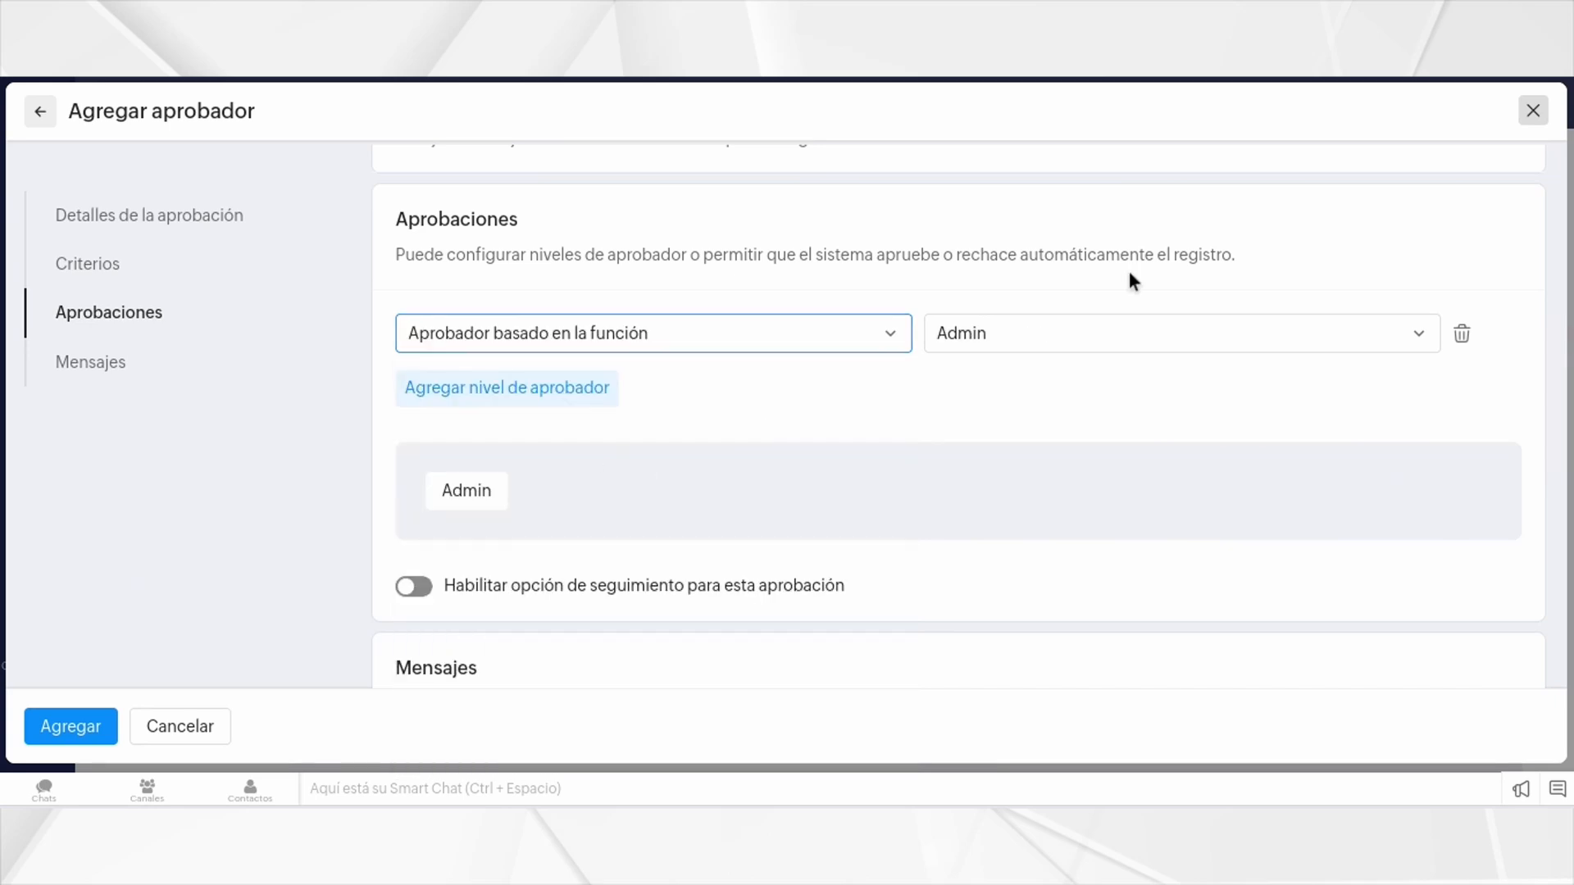
pyautogui.click(1082, 338)
pyautogui.click(996, 434)
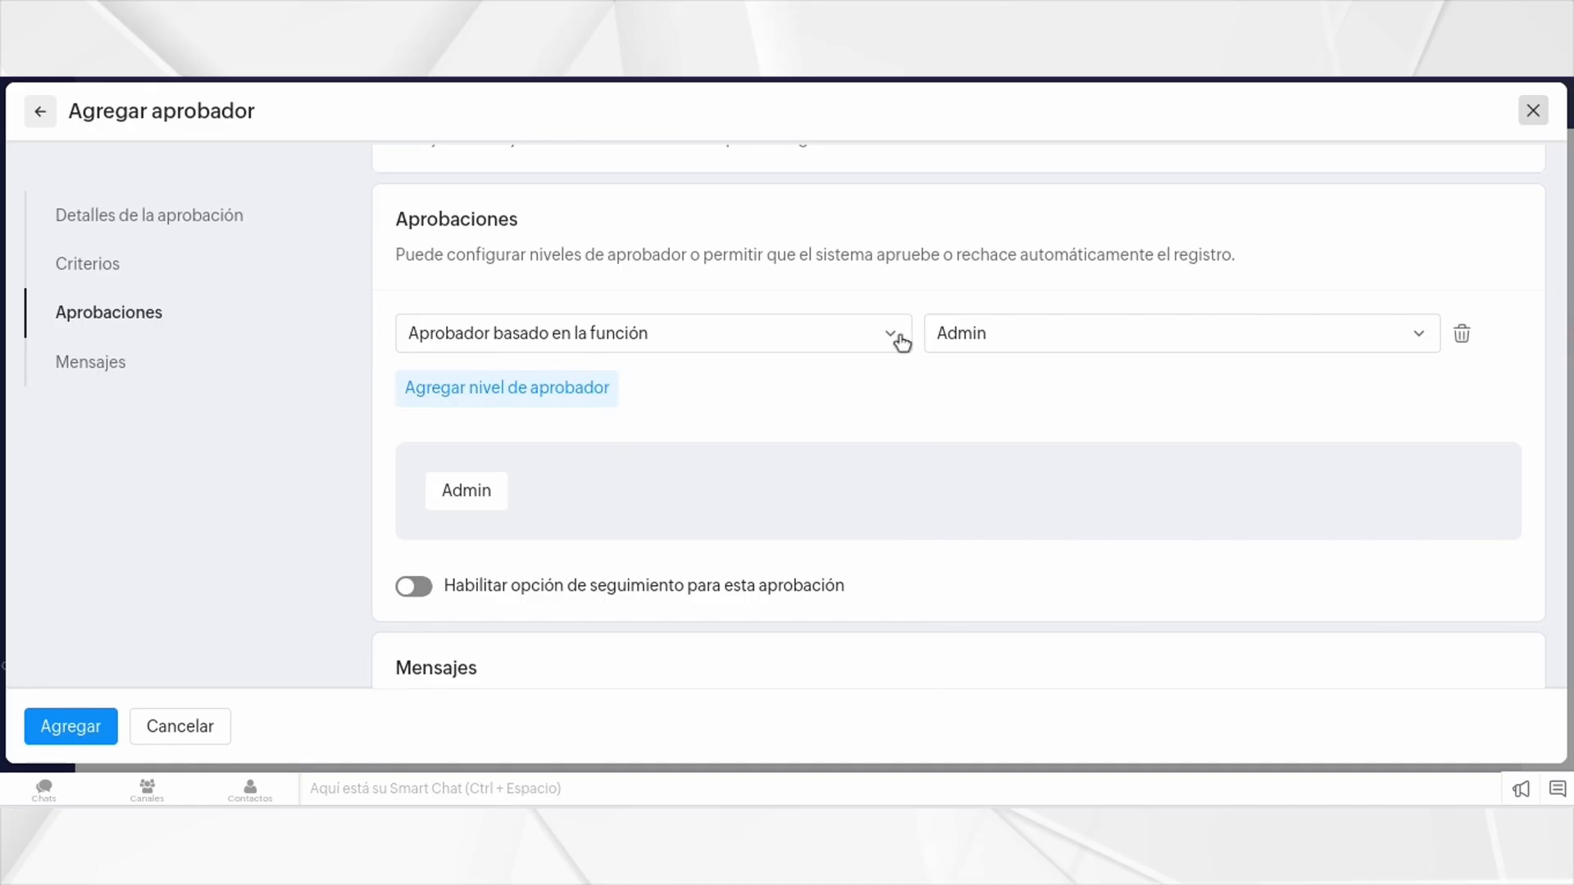
# Step: Add a second approver level of the type Empleado, keeping the preselected employee
pyautogui.click(608, 395)
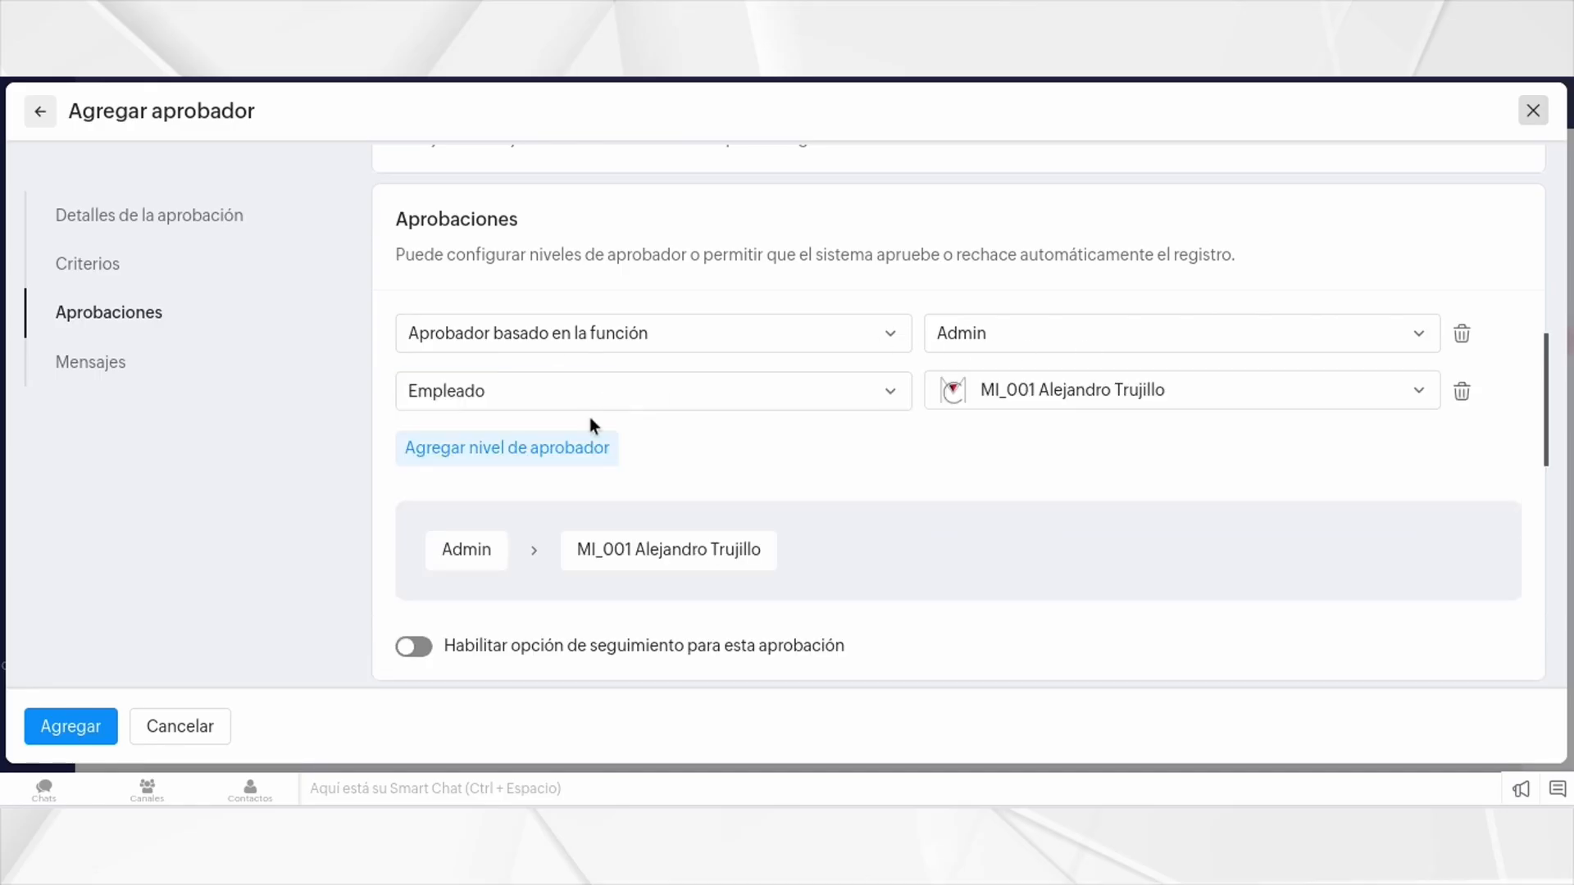
pyautogui.click(597, 404)
pyautogui.click(598, 404)
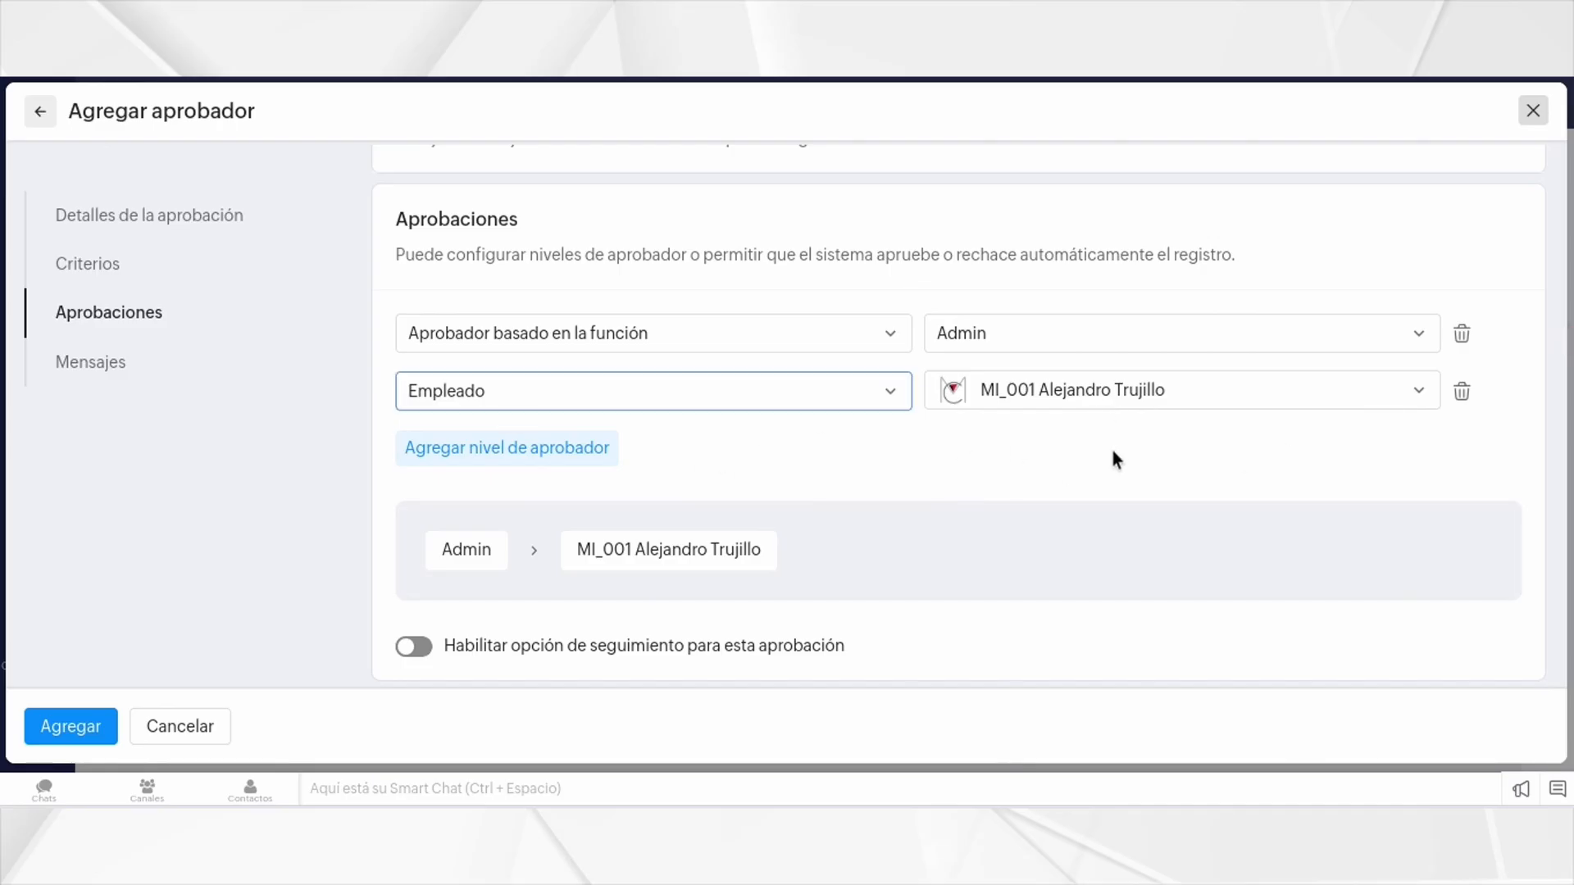
# Step: Set the sender of the approval message to Dirección de remitente predeterminada
pyautogui.scroll(-3, 1113, 452)
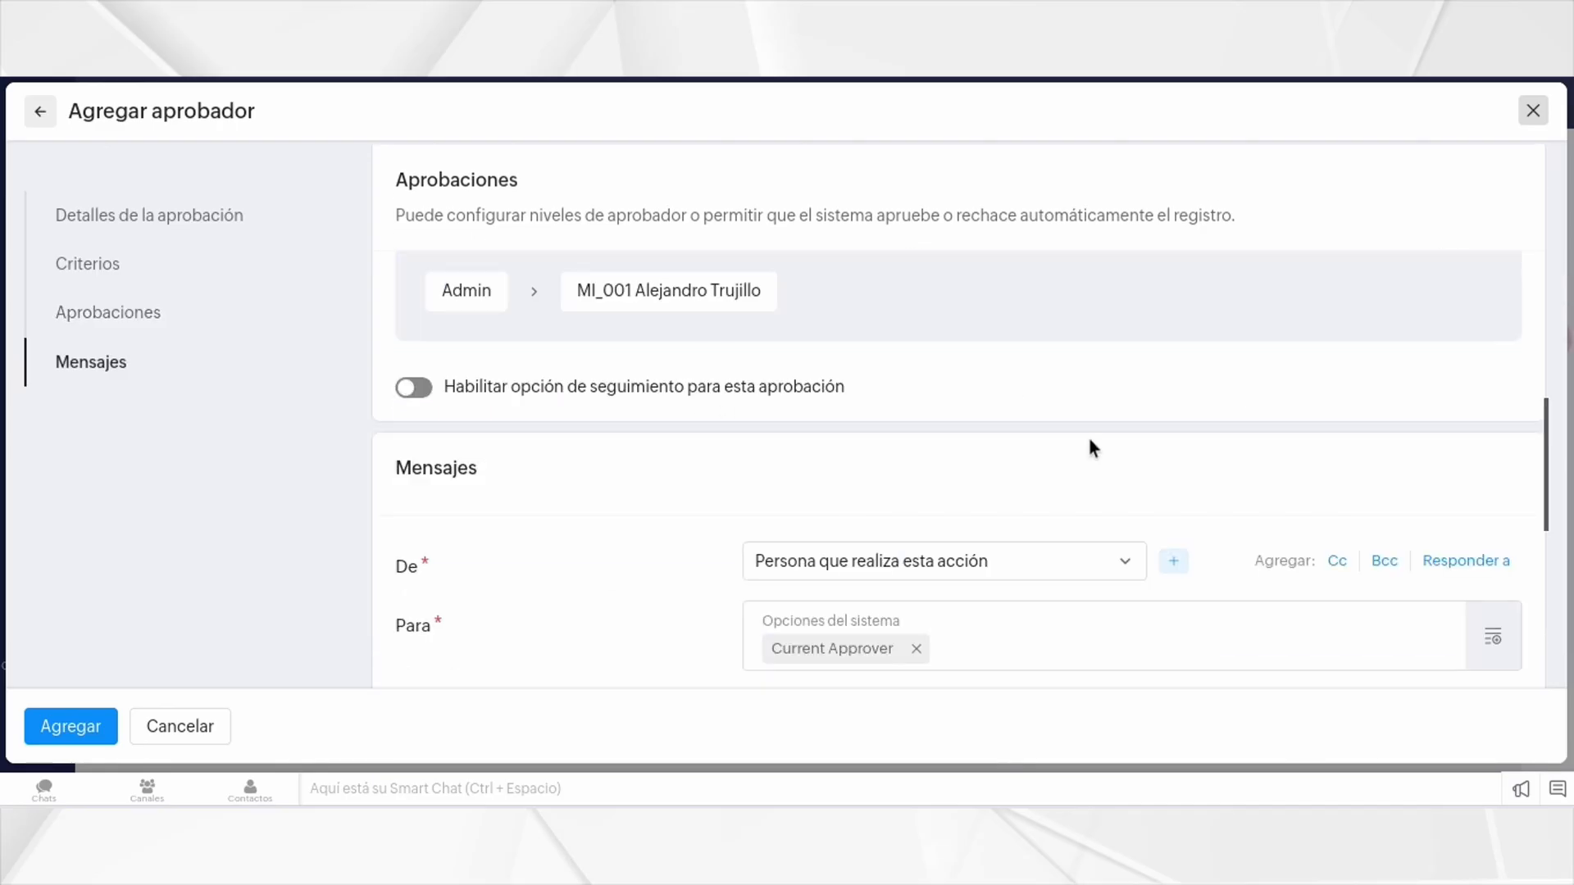
pyautogui.scroll(-3, 1090, 447)
pyautogui.scroll(-1, 1086, 434)
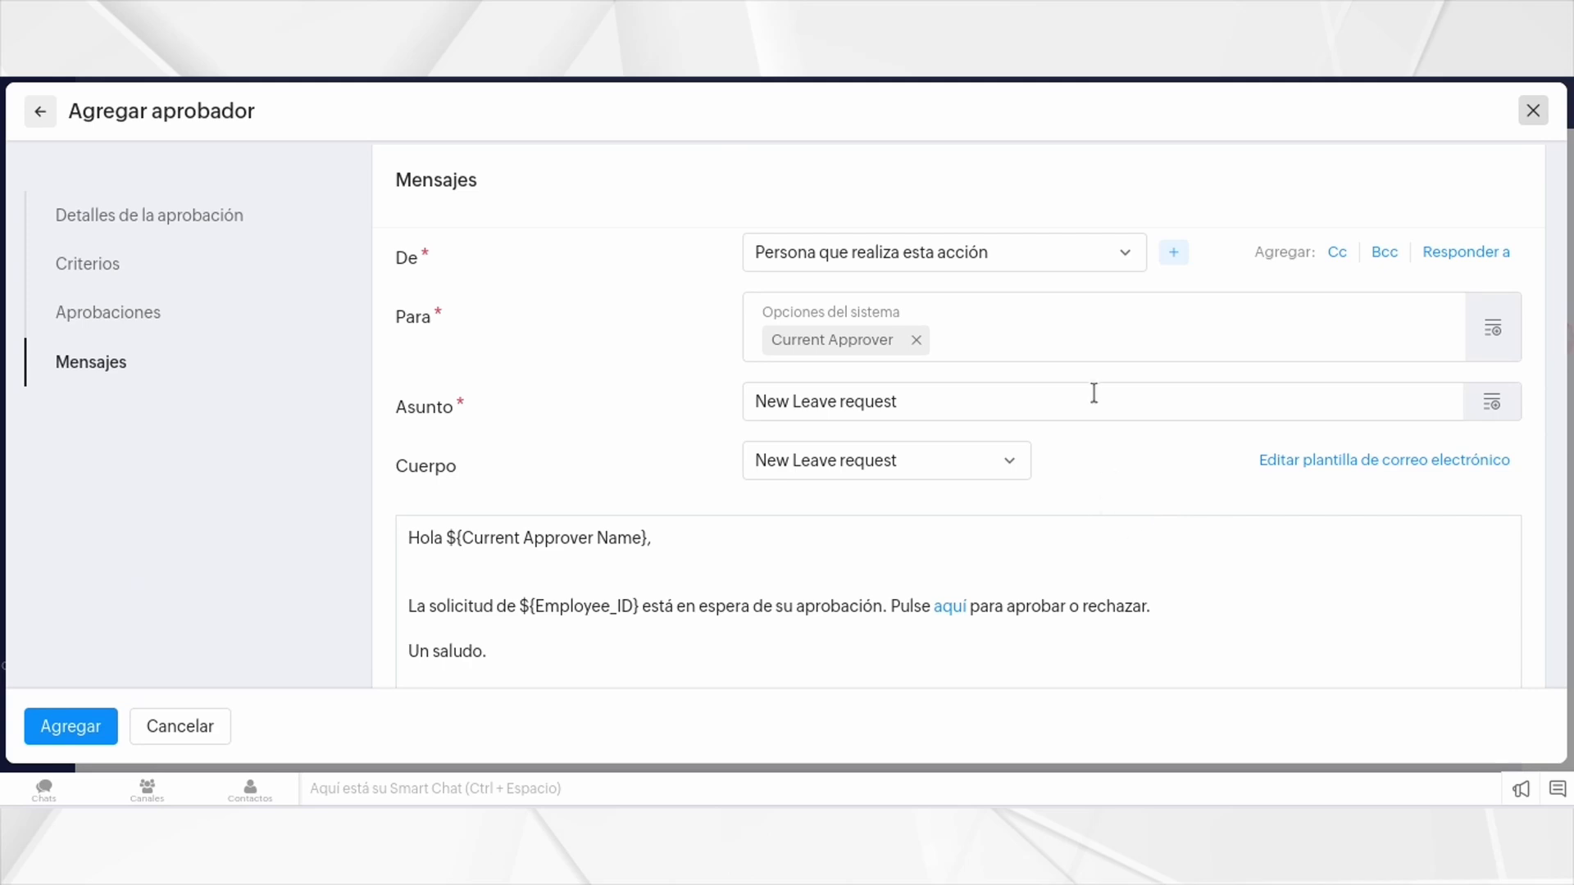
pyautogui.click(1129, 258)
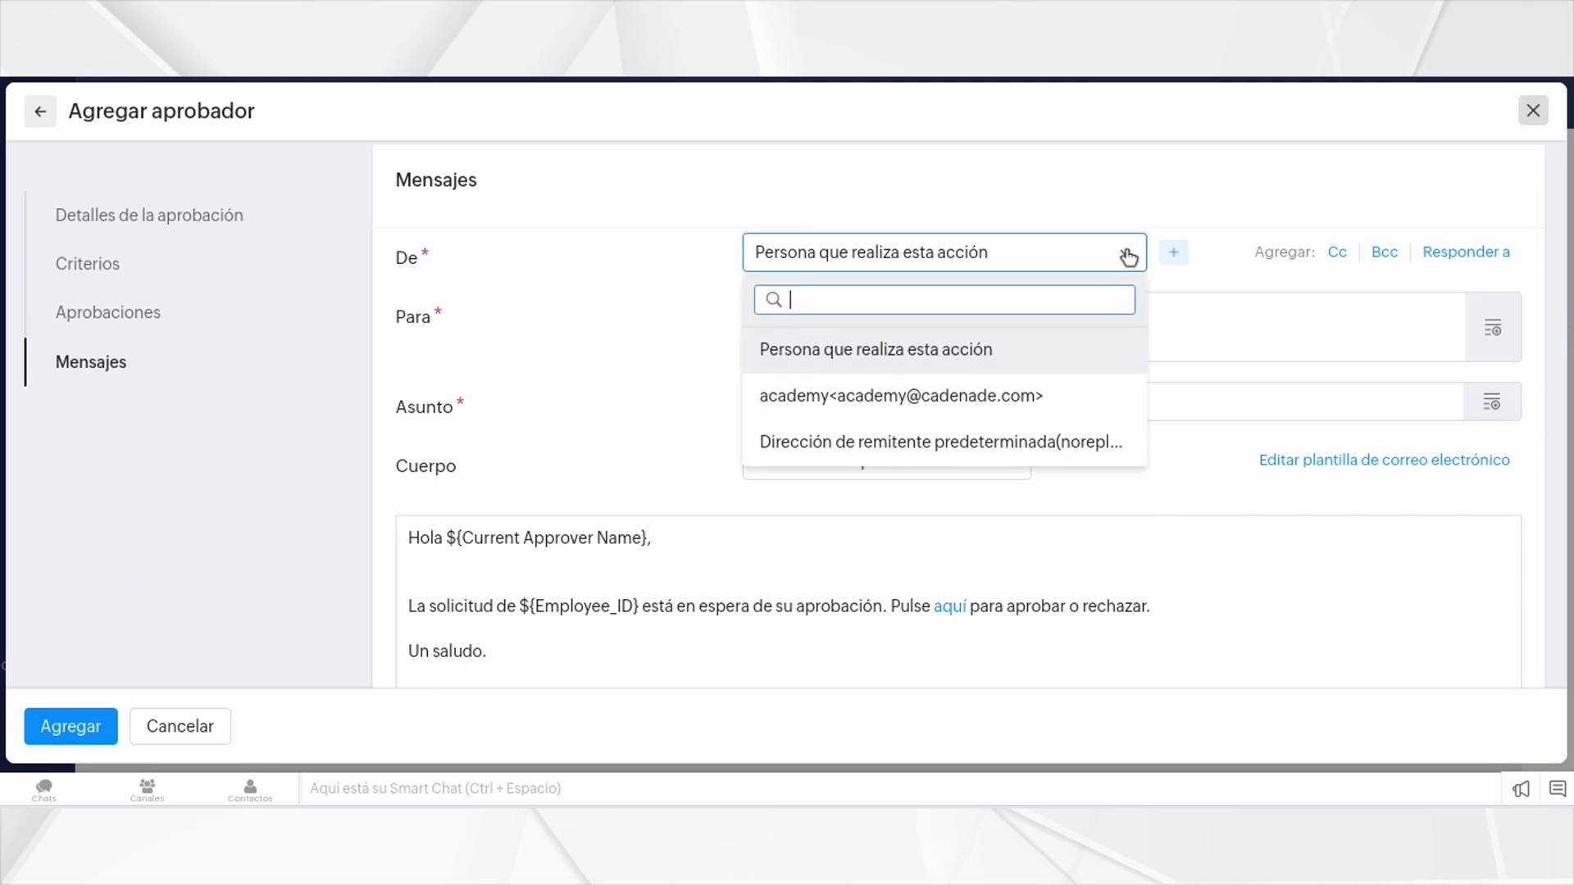
pyautogui.click(1098, 204)
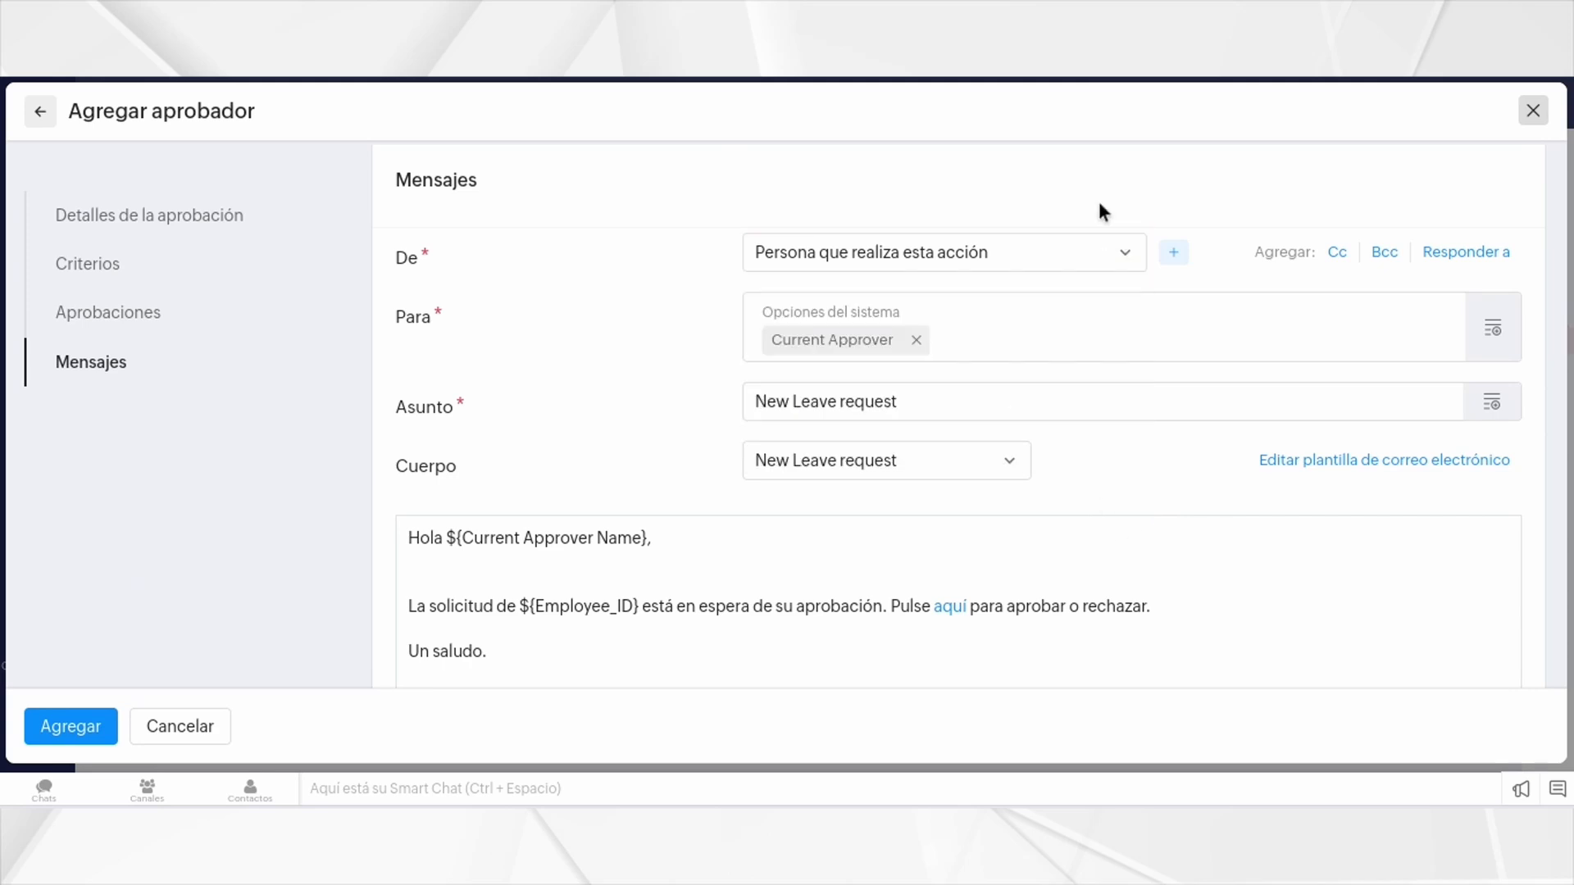
pyautogui.click(1026, 252)
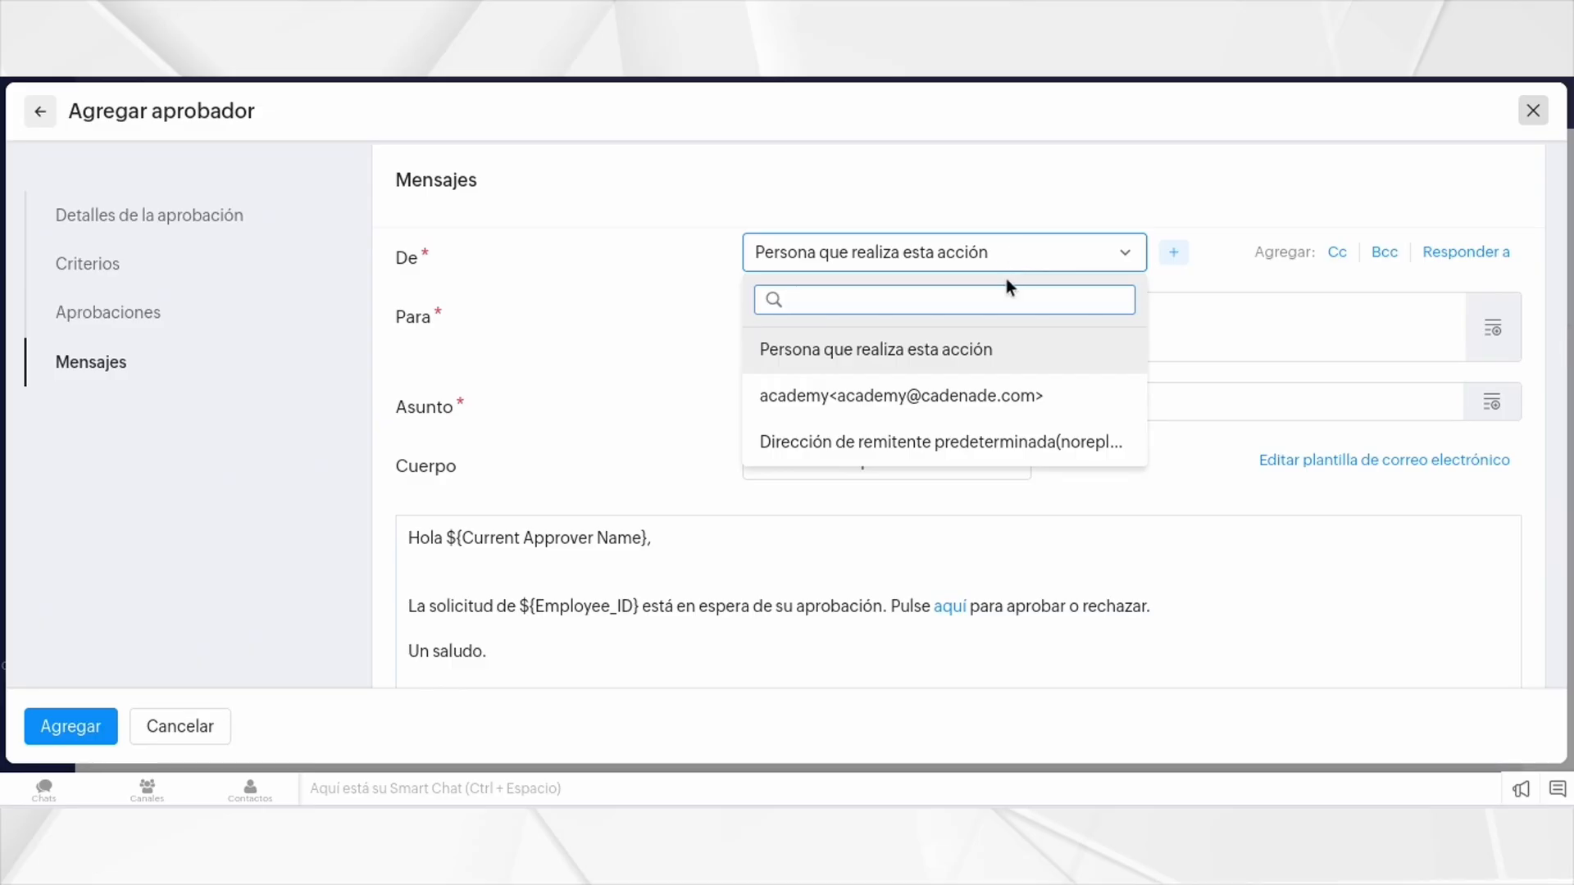
pyautogui.click(963, 443)
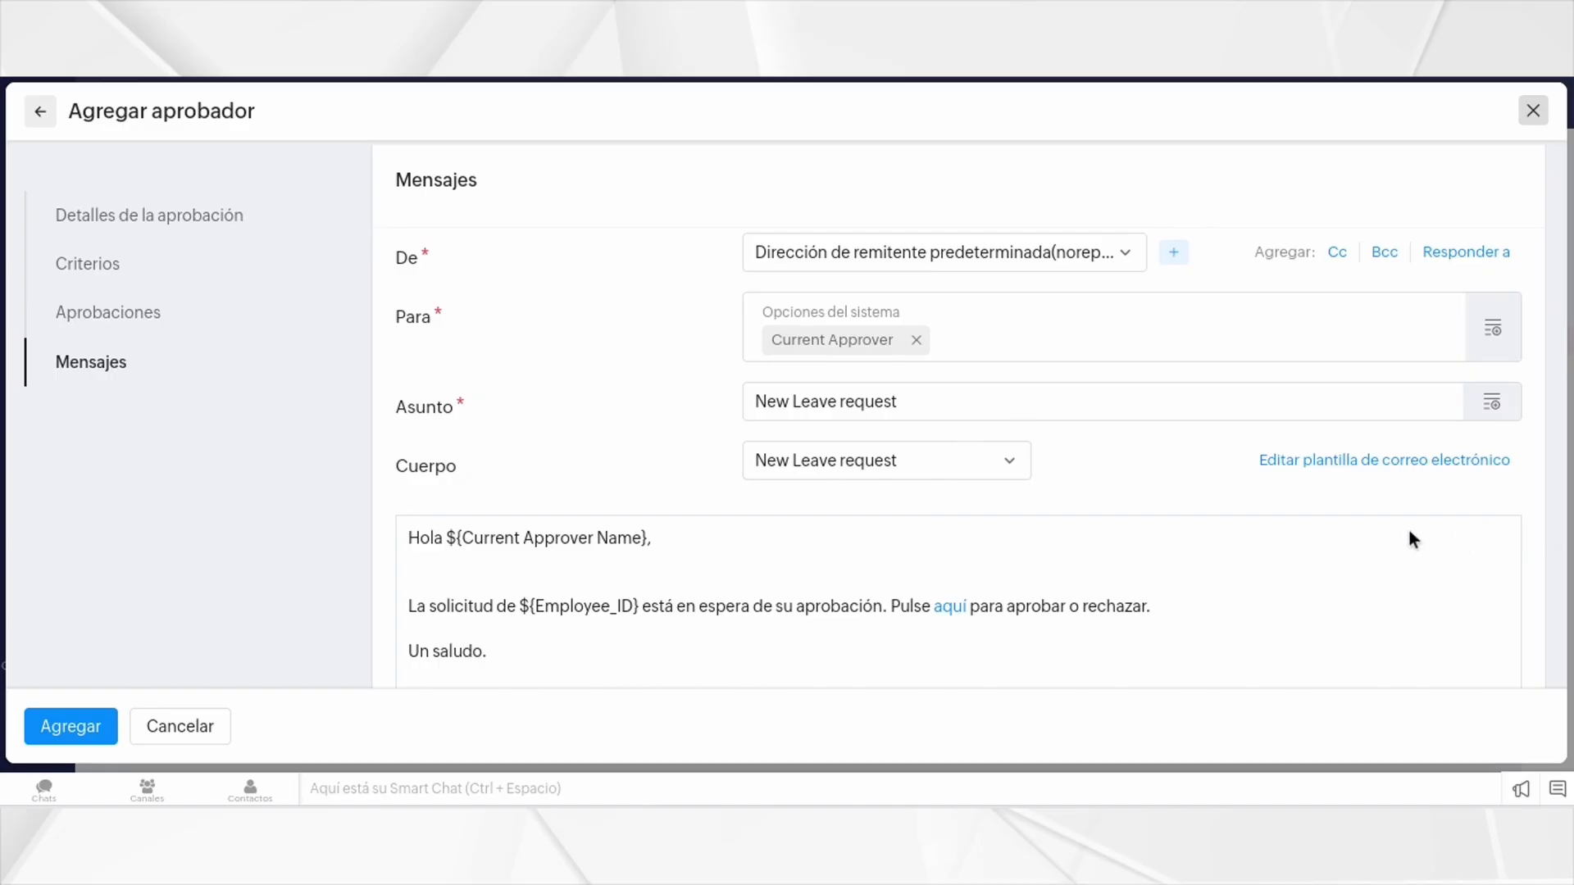
# Step: Replace the subject of the approval message with "Nueva solicitud realizada"
pyautogui.doubleClick(1326, 407)
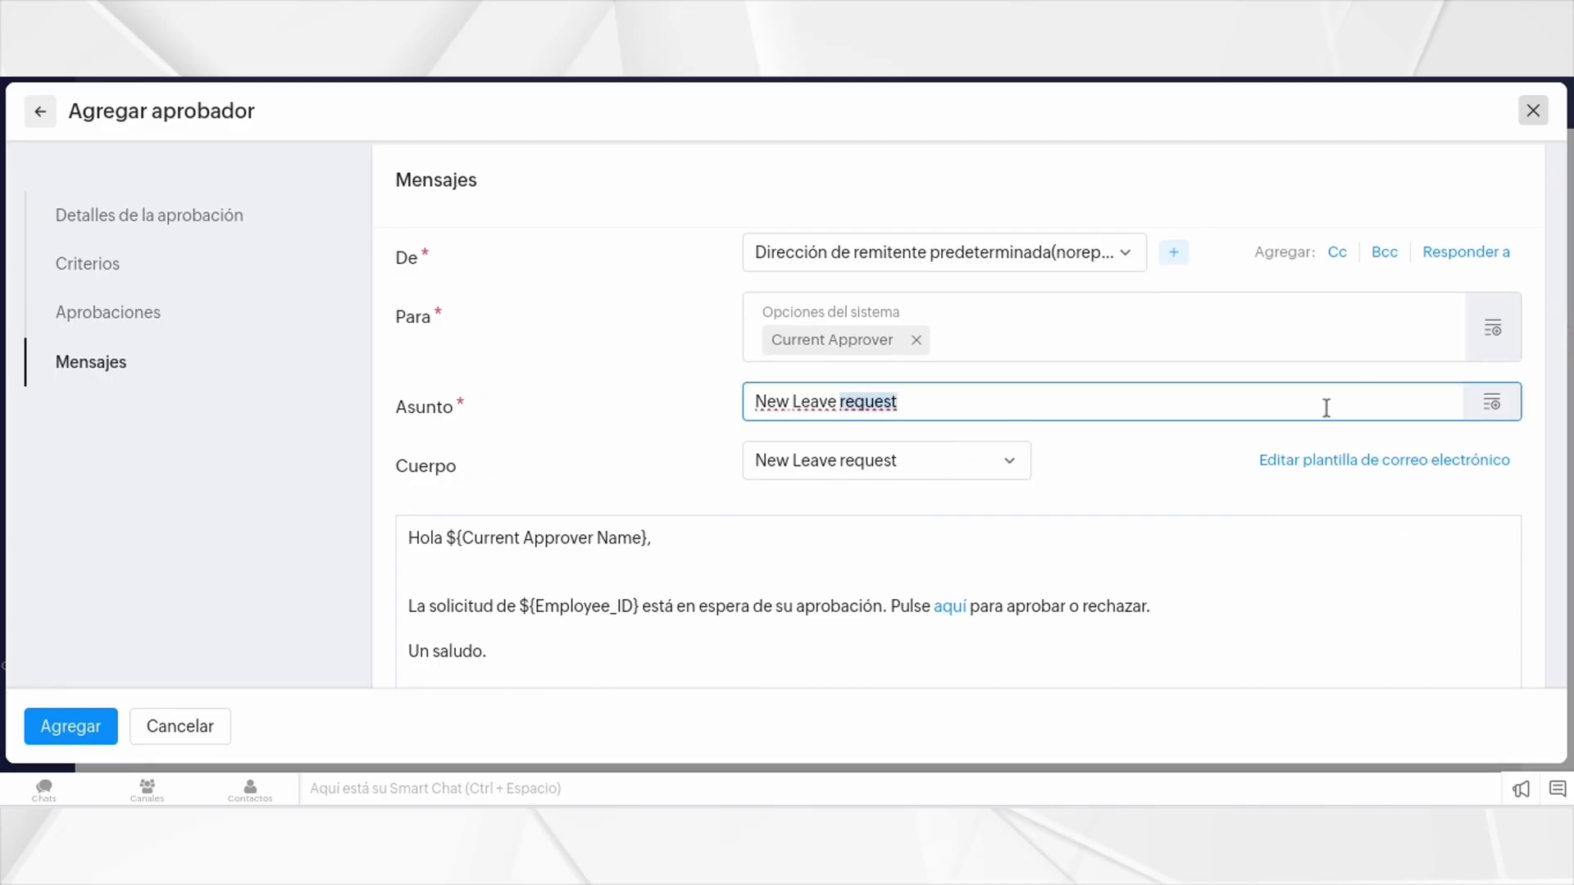
pyautogui.tripleClick(1321, 404)
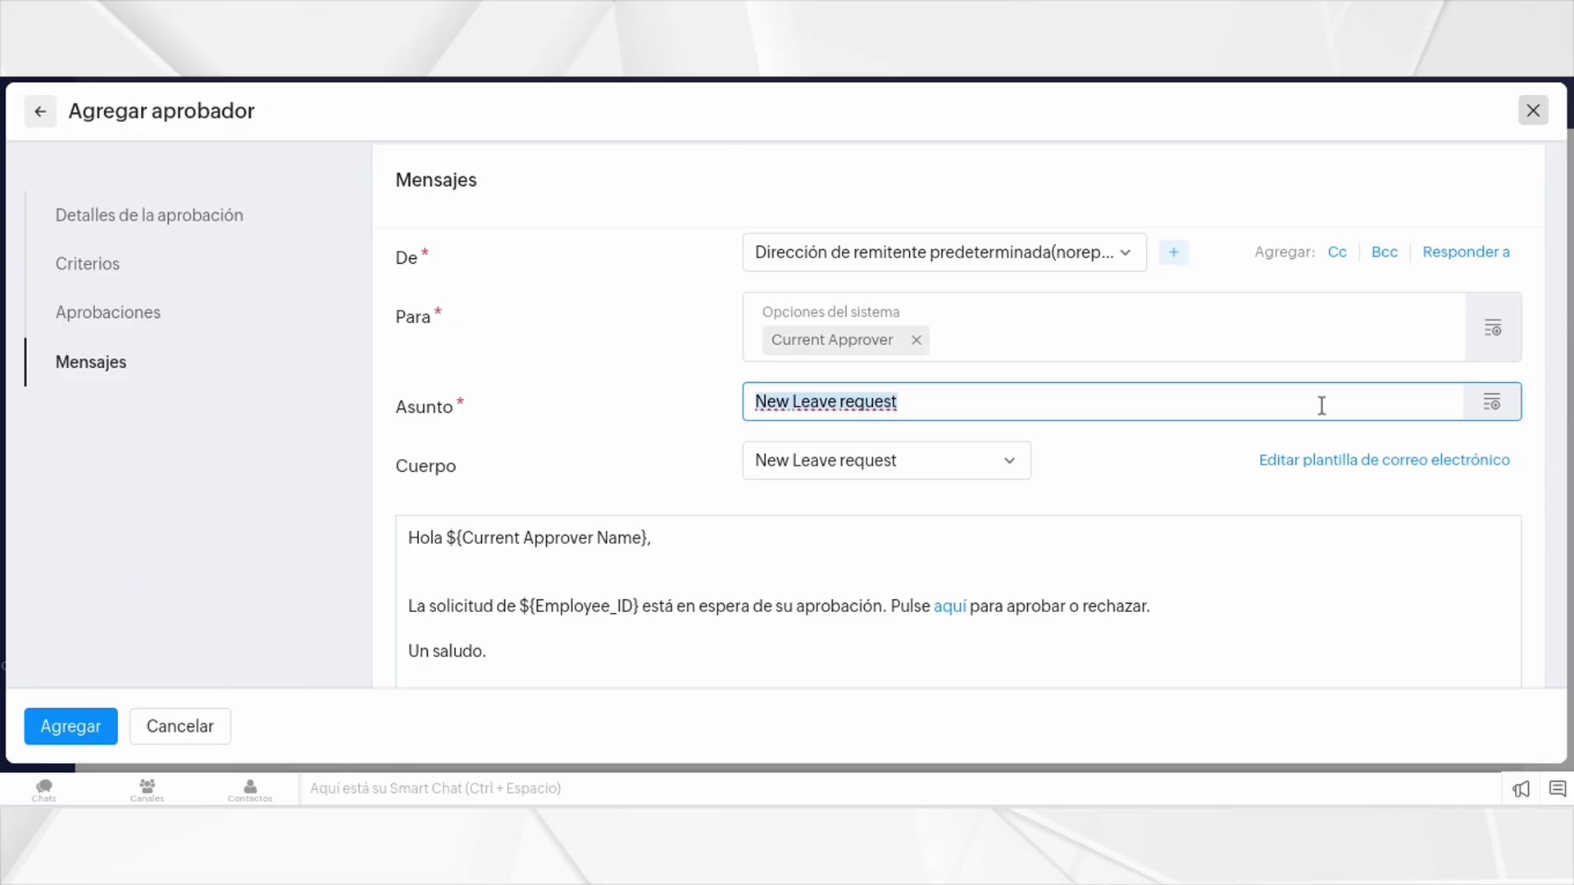
pyautogui.write('Nueva s')
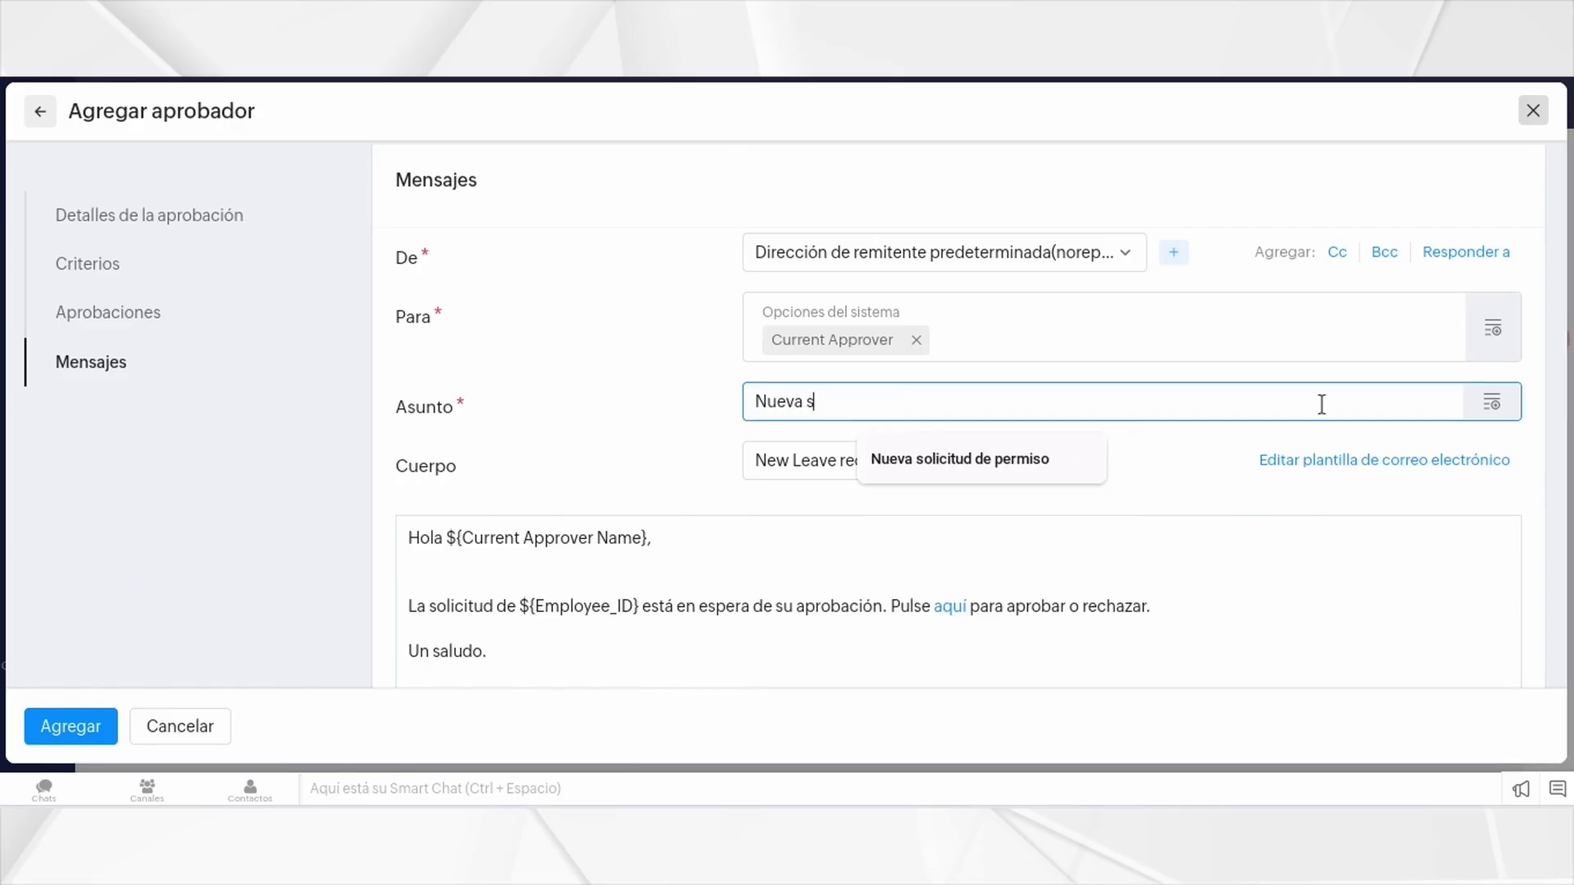
pyautogui.write('olicitud realizada')
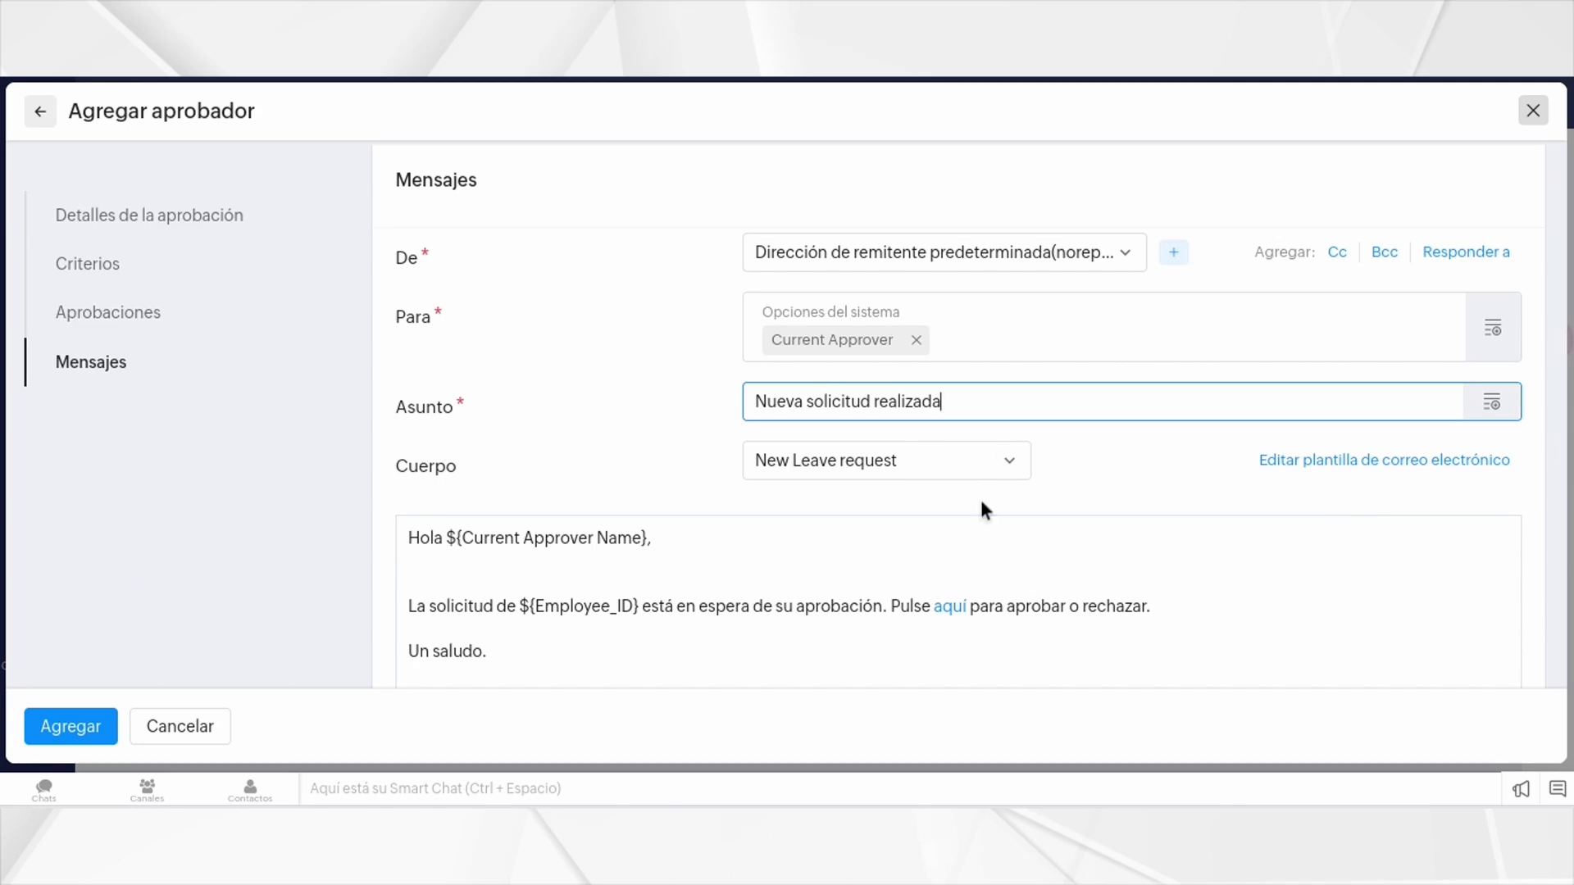
# Step: Choose to add a new email template for the body of the approval message
pyautogui.click(1001, 469)
pyautogui.scroll(-1, 508, 379)
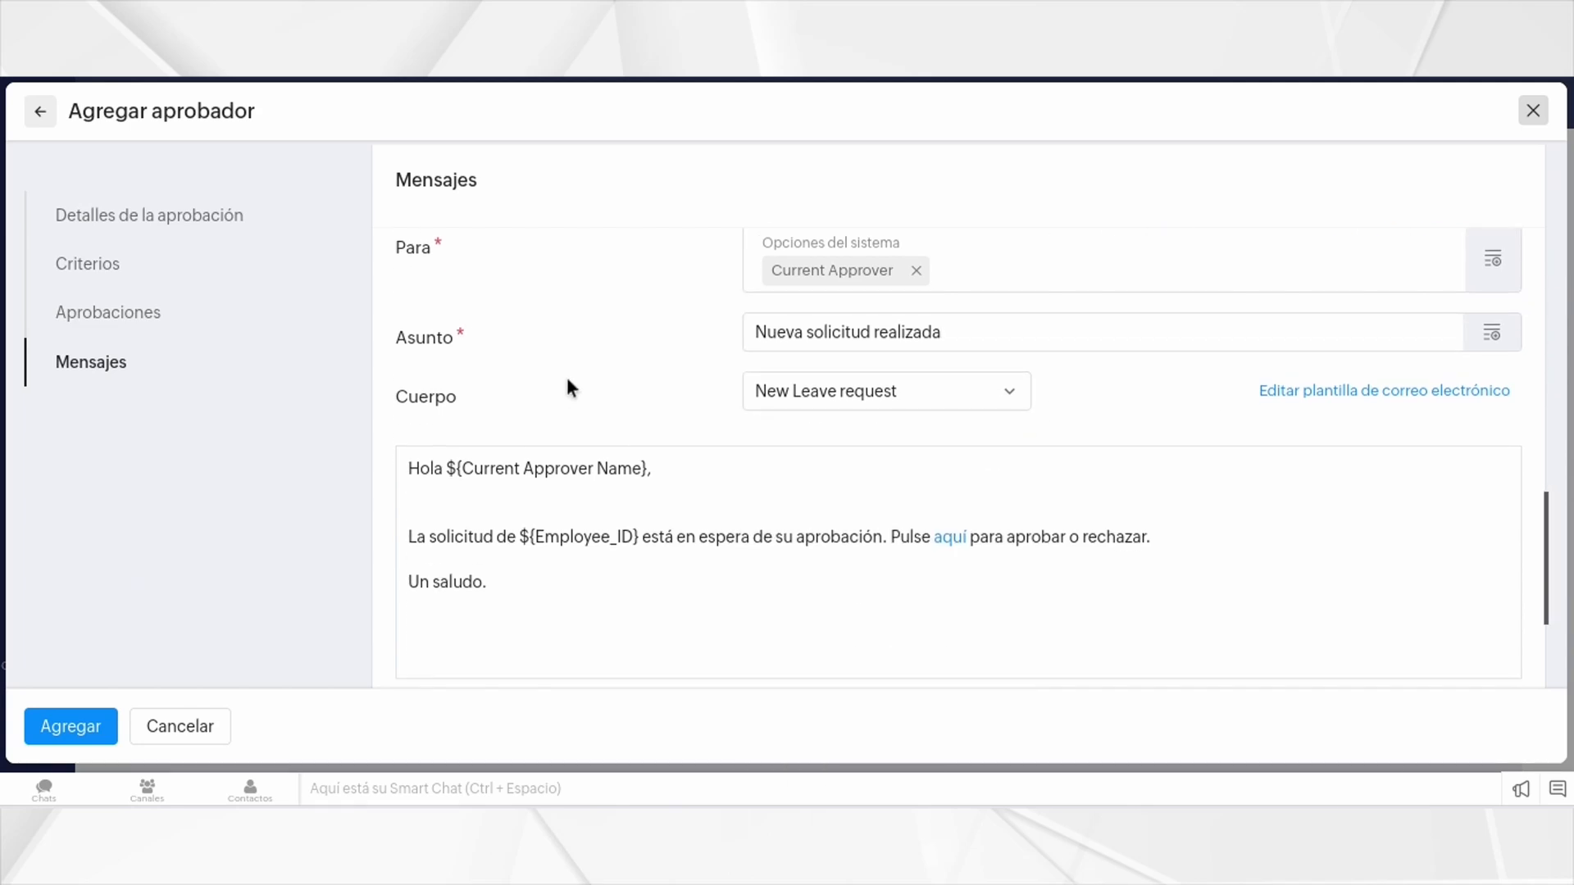
pyautogui.click(833, 392)
pyautogui.scroll(-1, 630, 361)
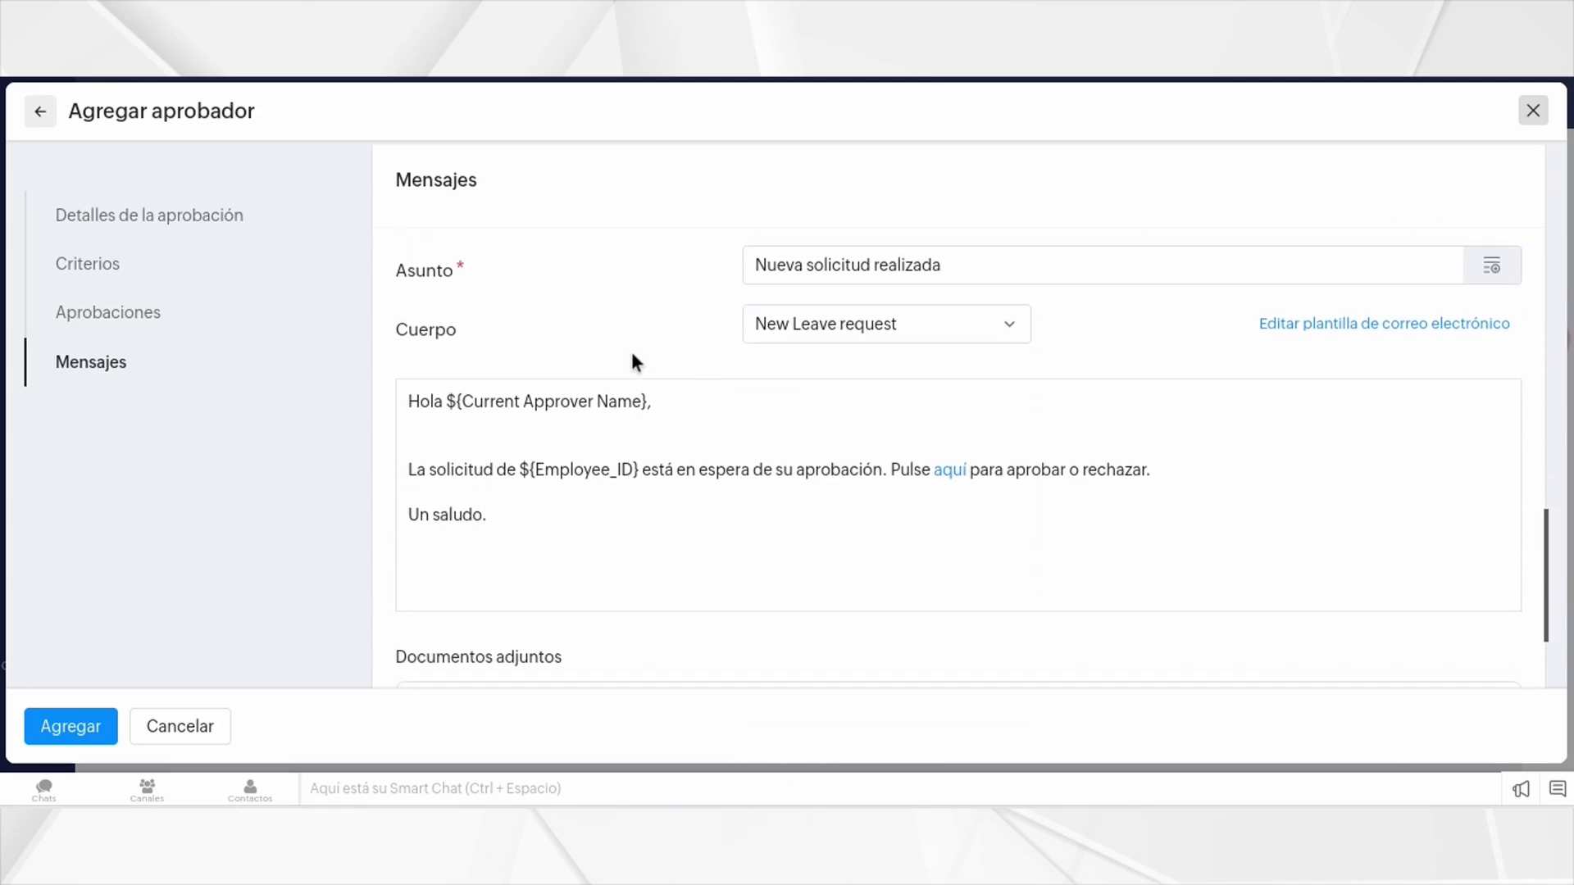
pyautogui.click(863, 310)
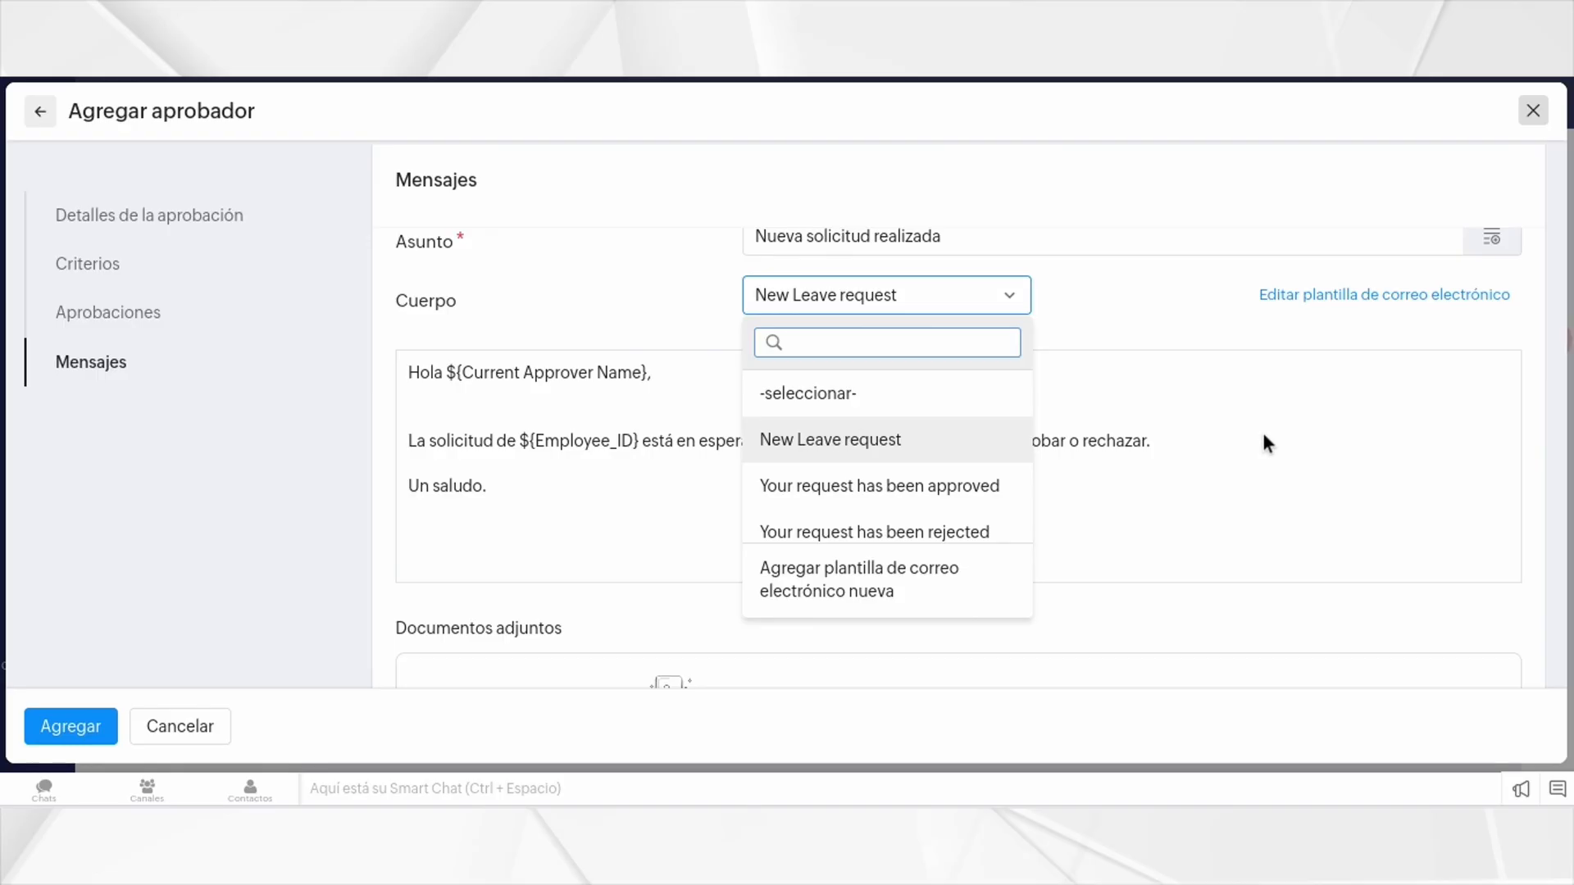
pyautogui.click(840, 591)
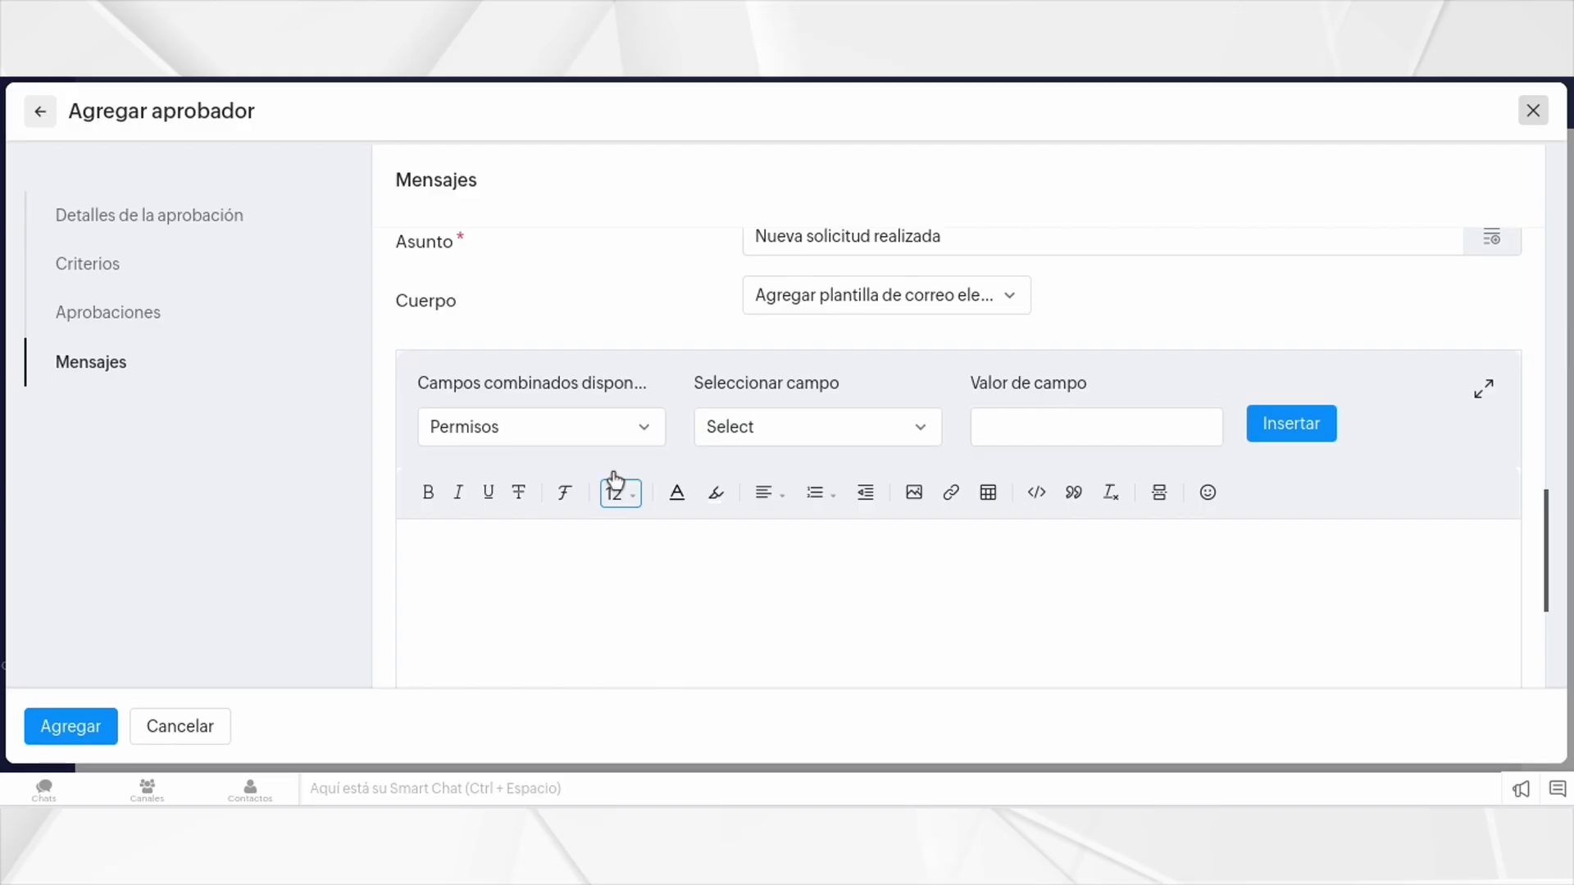
# Step: Start the body of the approval message with the word "Estimado"
pyautogui.scroll(-1, 524, 459)
pyautogui.click(547, 518)
pyautogui.write('E')
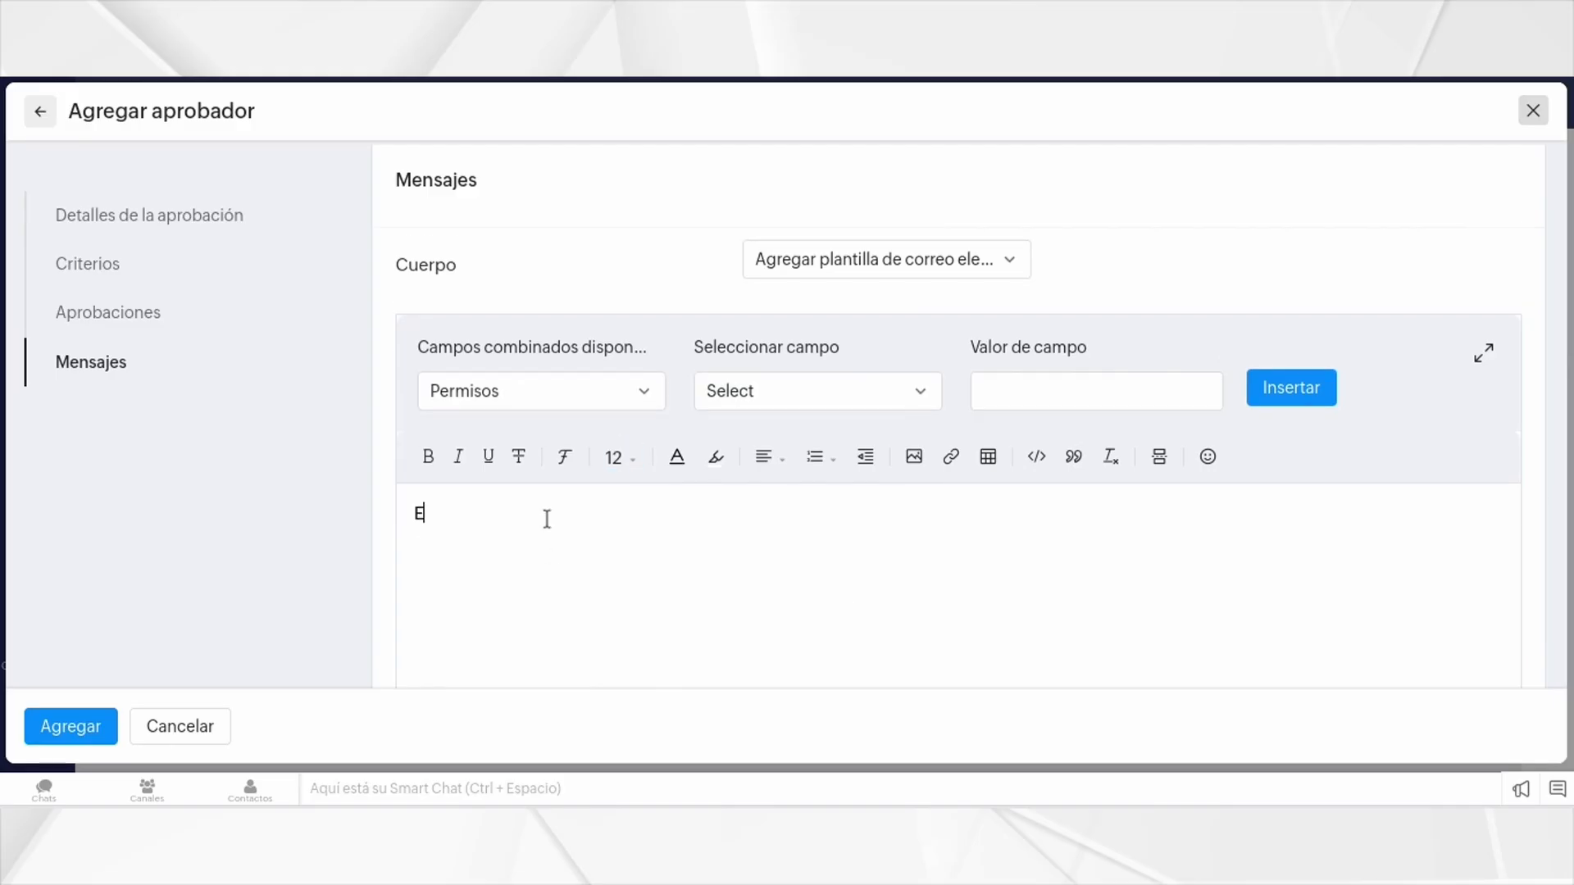
pyautogui.write('stimado')
# Step: Complete the greeting with the system merge field for the current approver's name and a comma, followed by a new paragraph
pyautogui.click(561, 394)
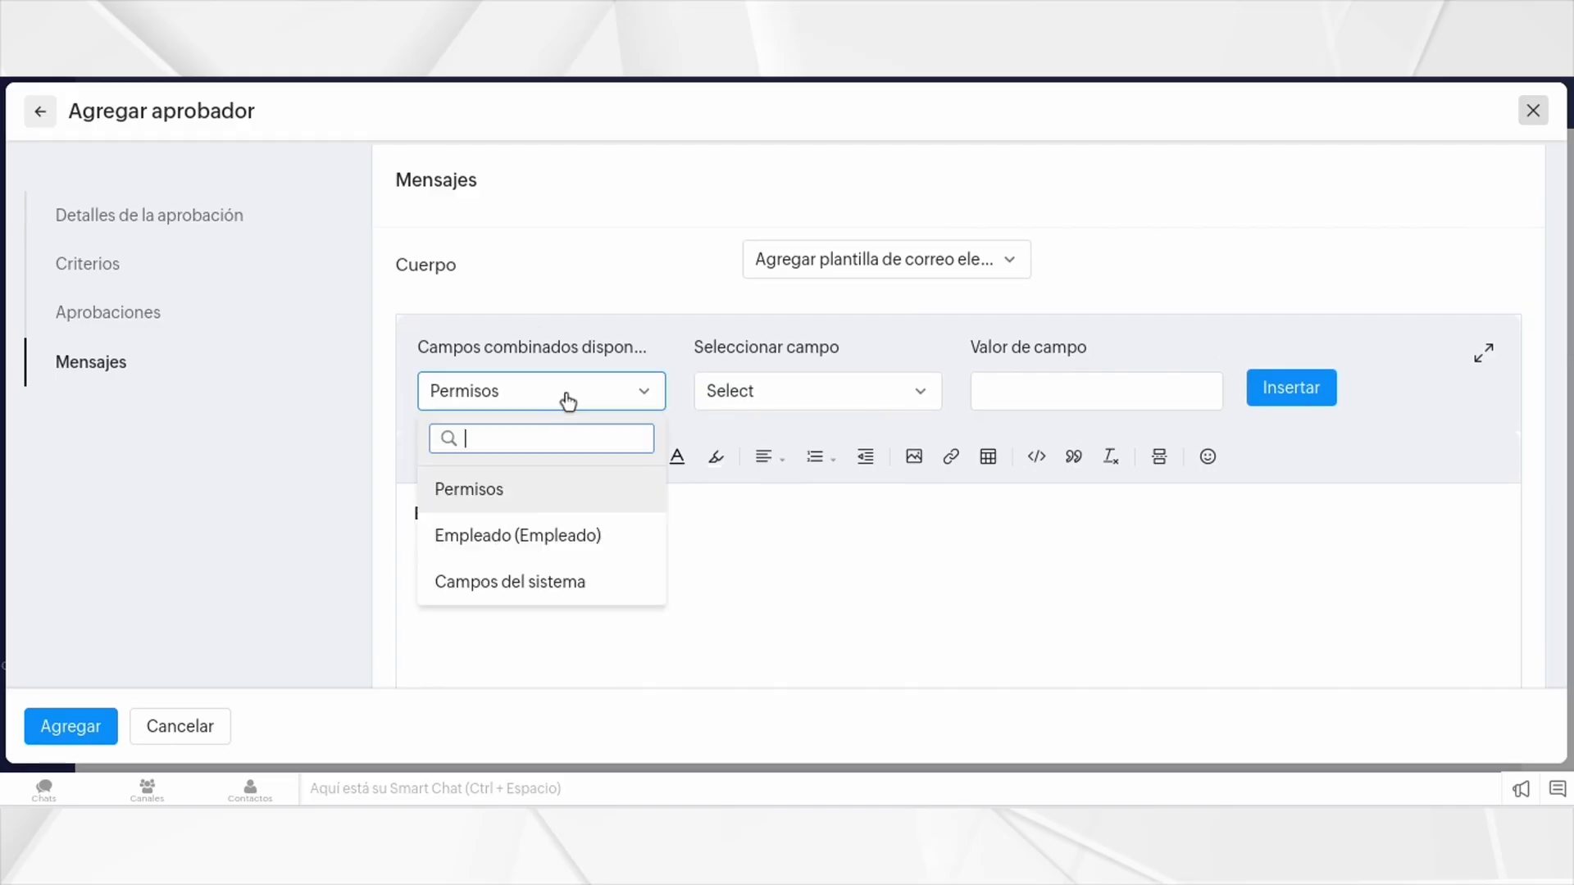
pyautogui.click(545, 593)
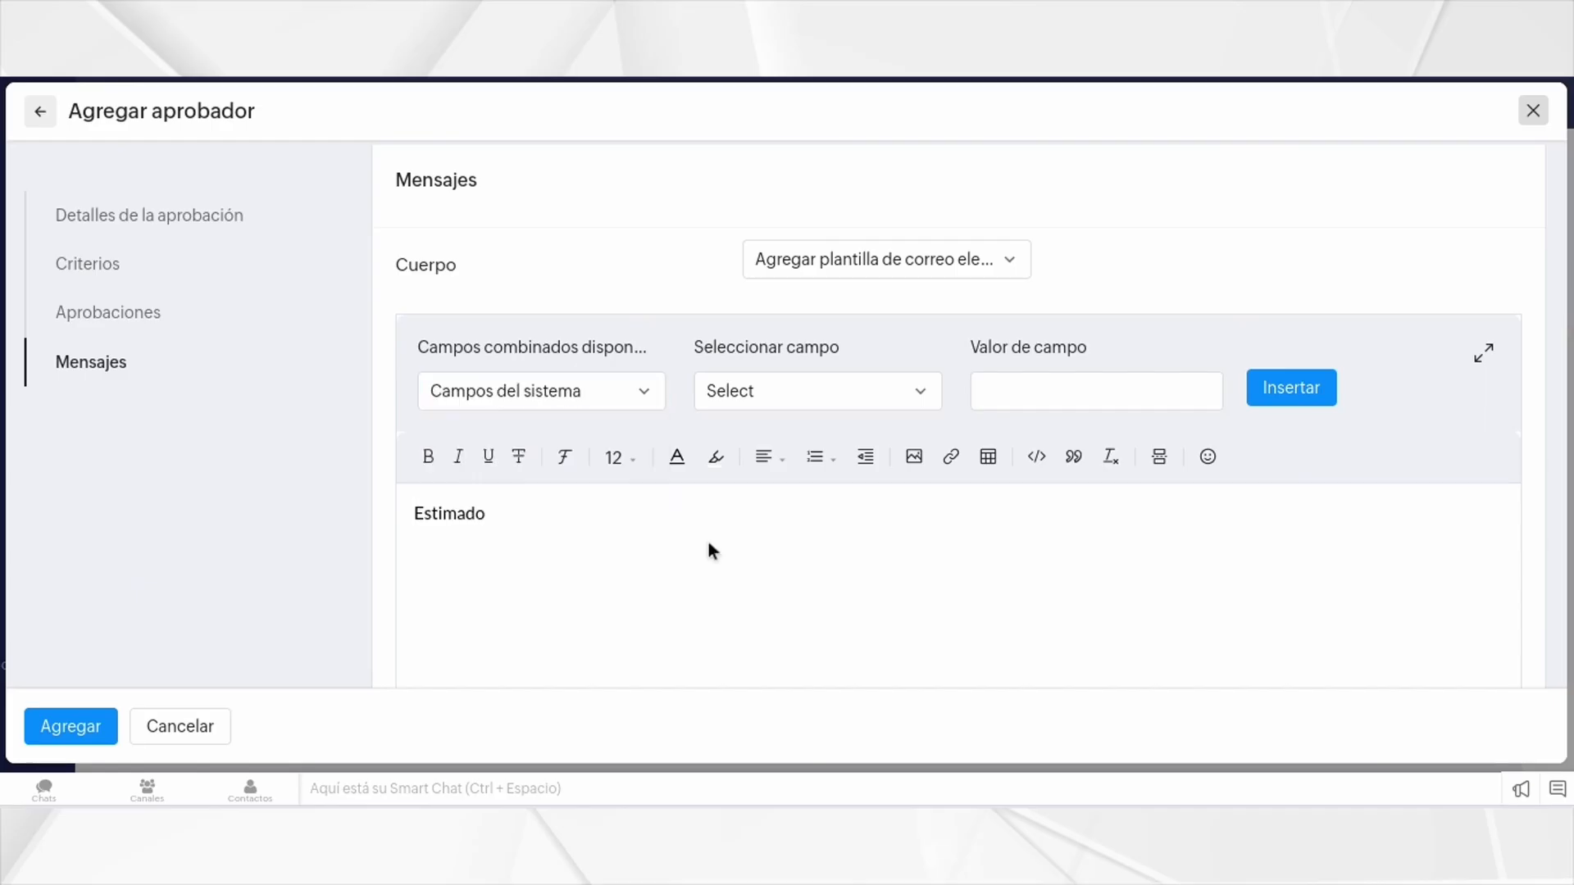
pyautogui.click(847, 412)
pyautogui.scroll(-4, 857, 520)
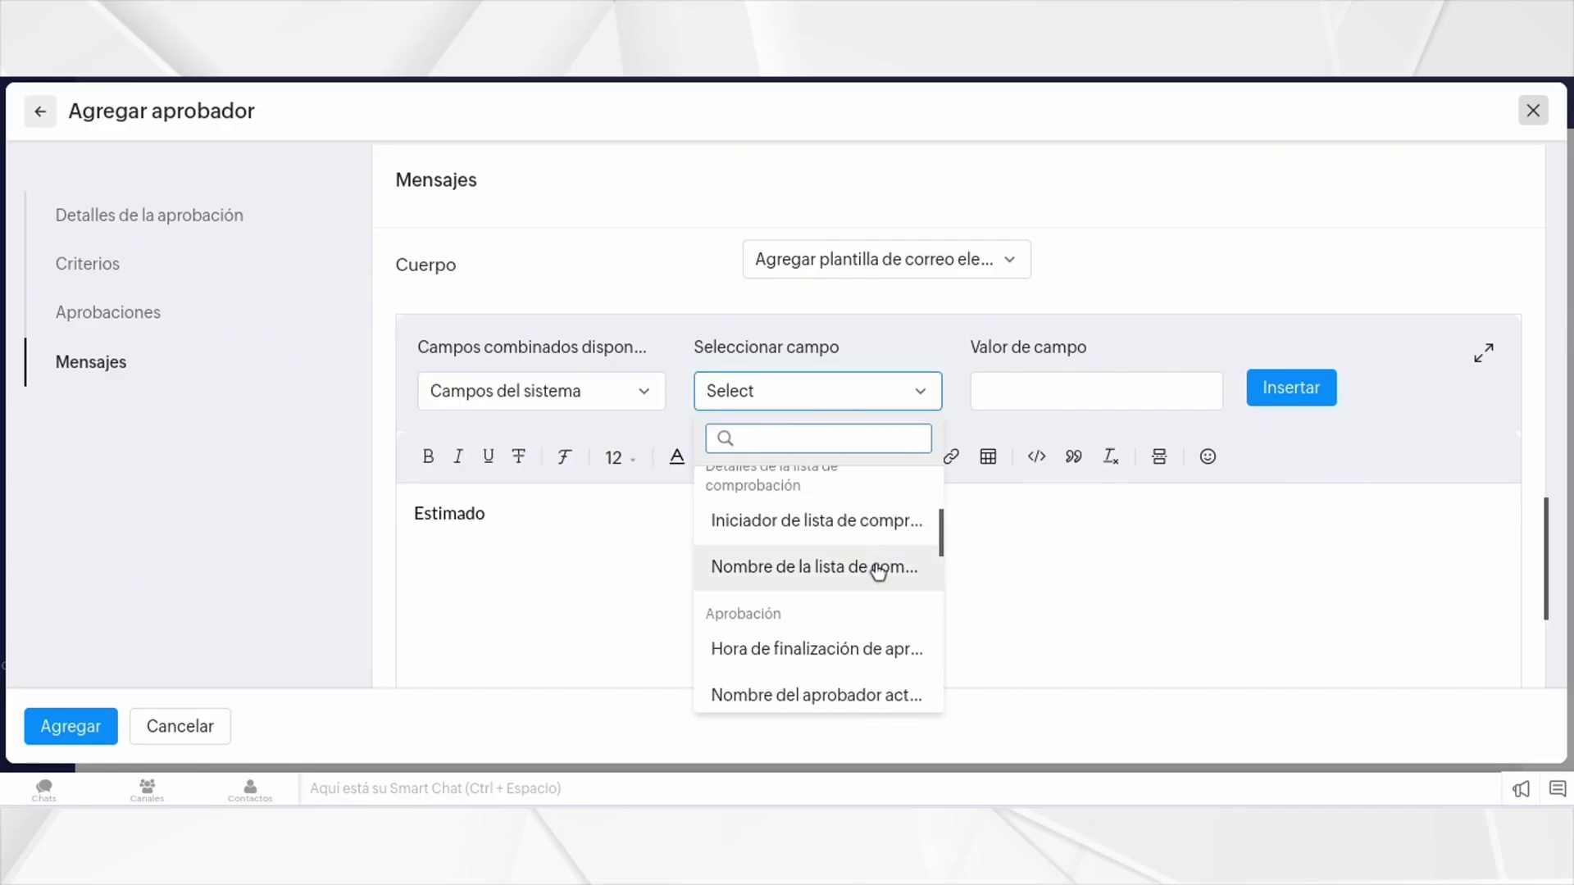
pyautogui.scroll(-2, 878, 571)
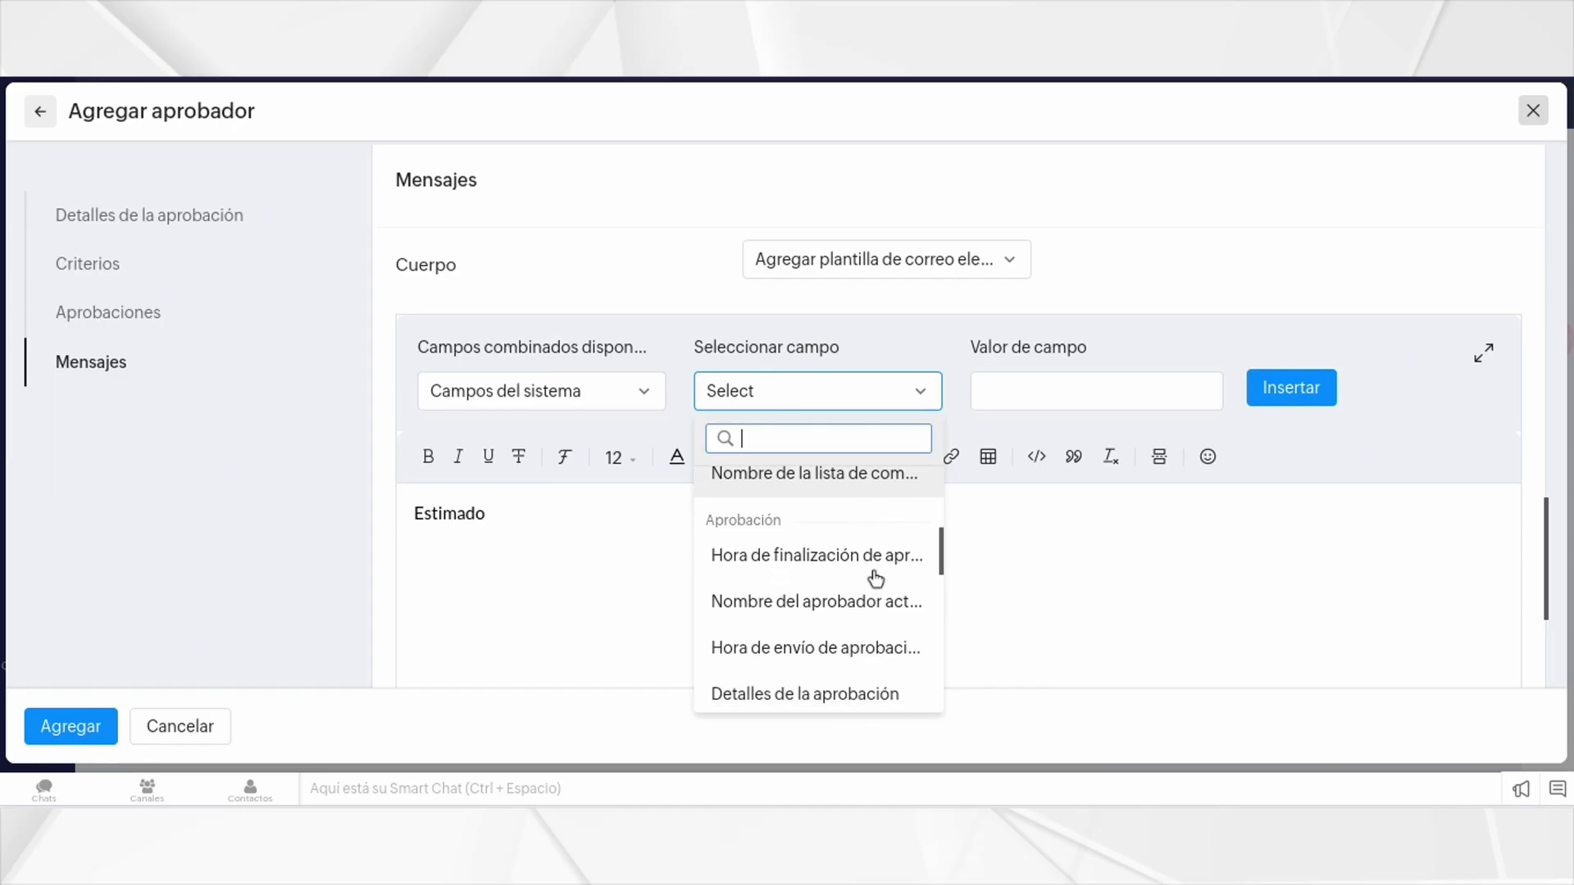
pyautogui.click(878, 617)
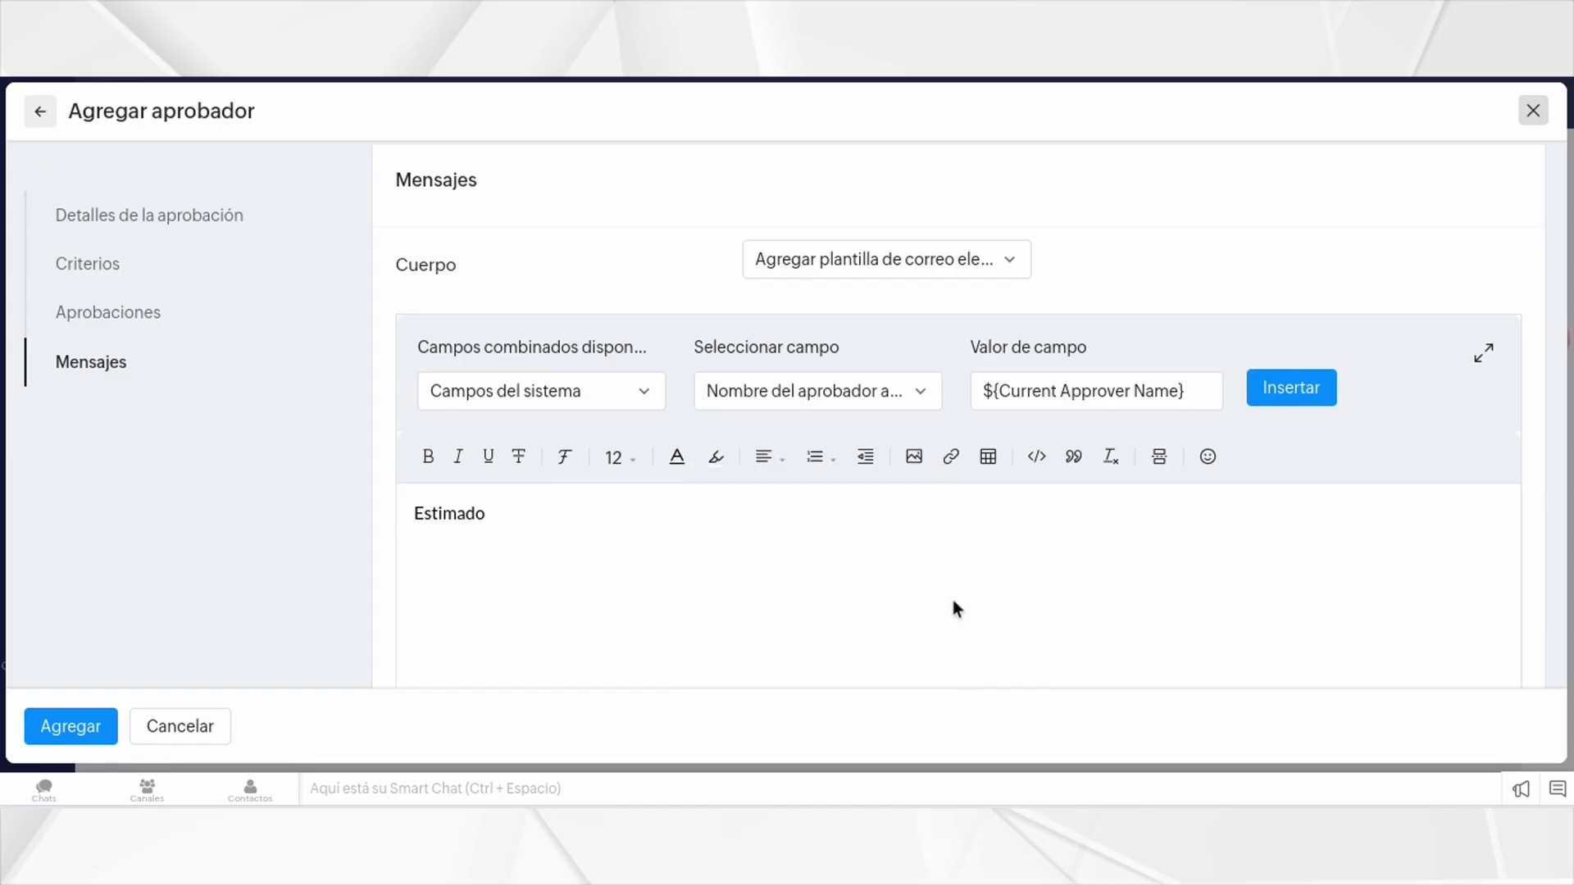
pyautogui.click(1308, 393)
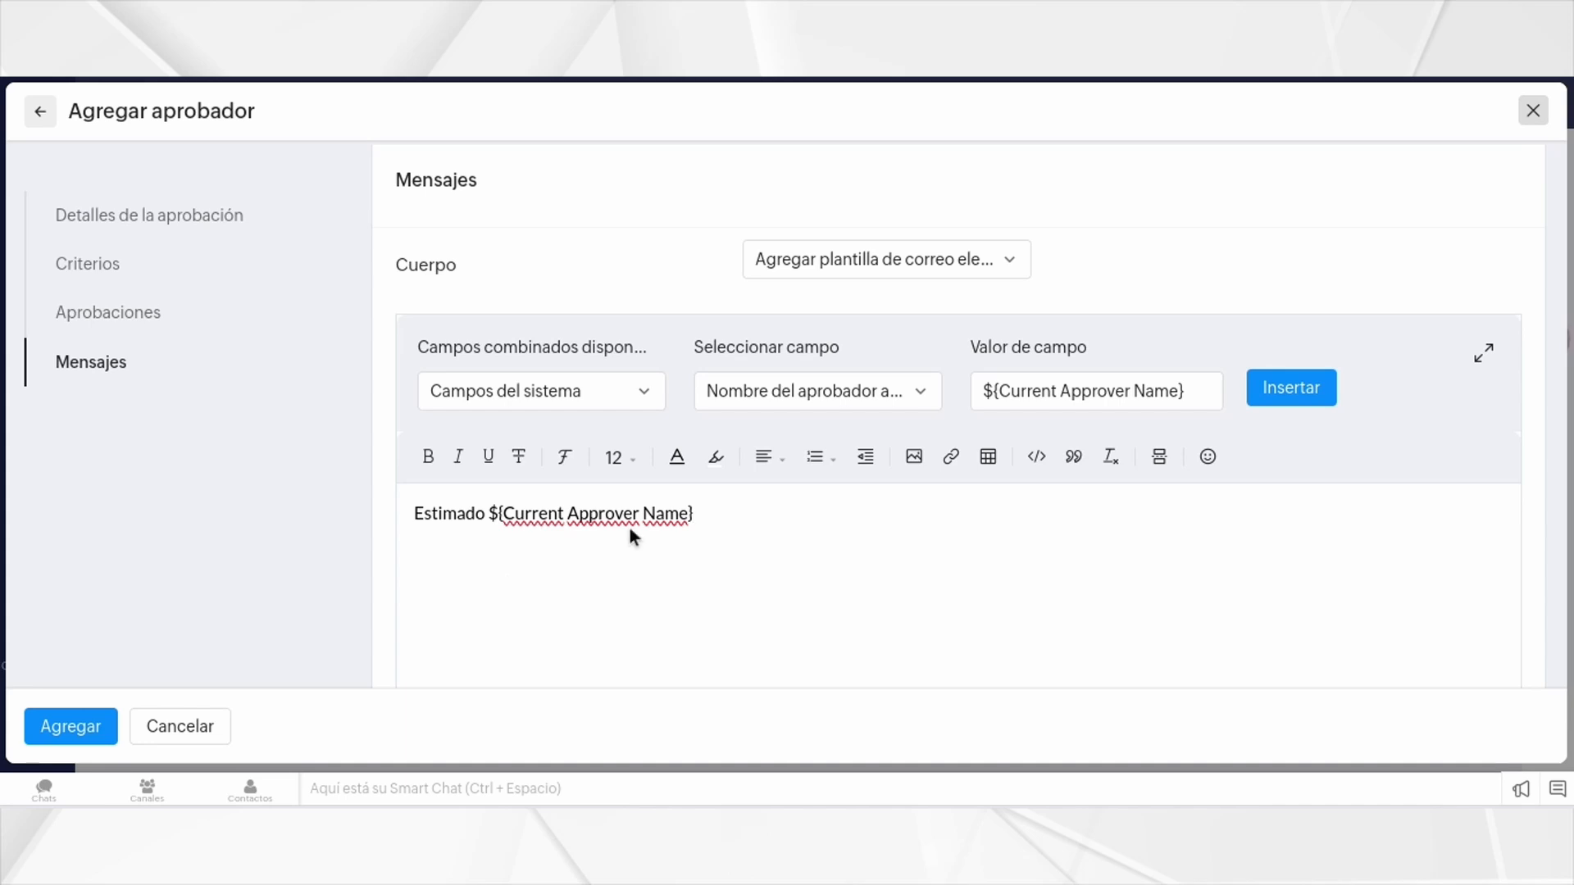
pyautogui.write(',')
pyautogui.press('Return')
pyautogui.press('Return')
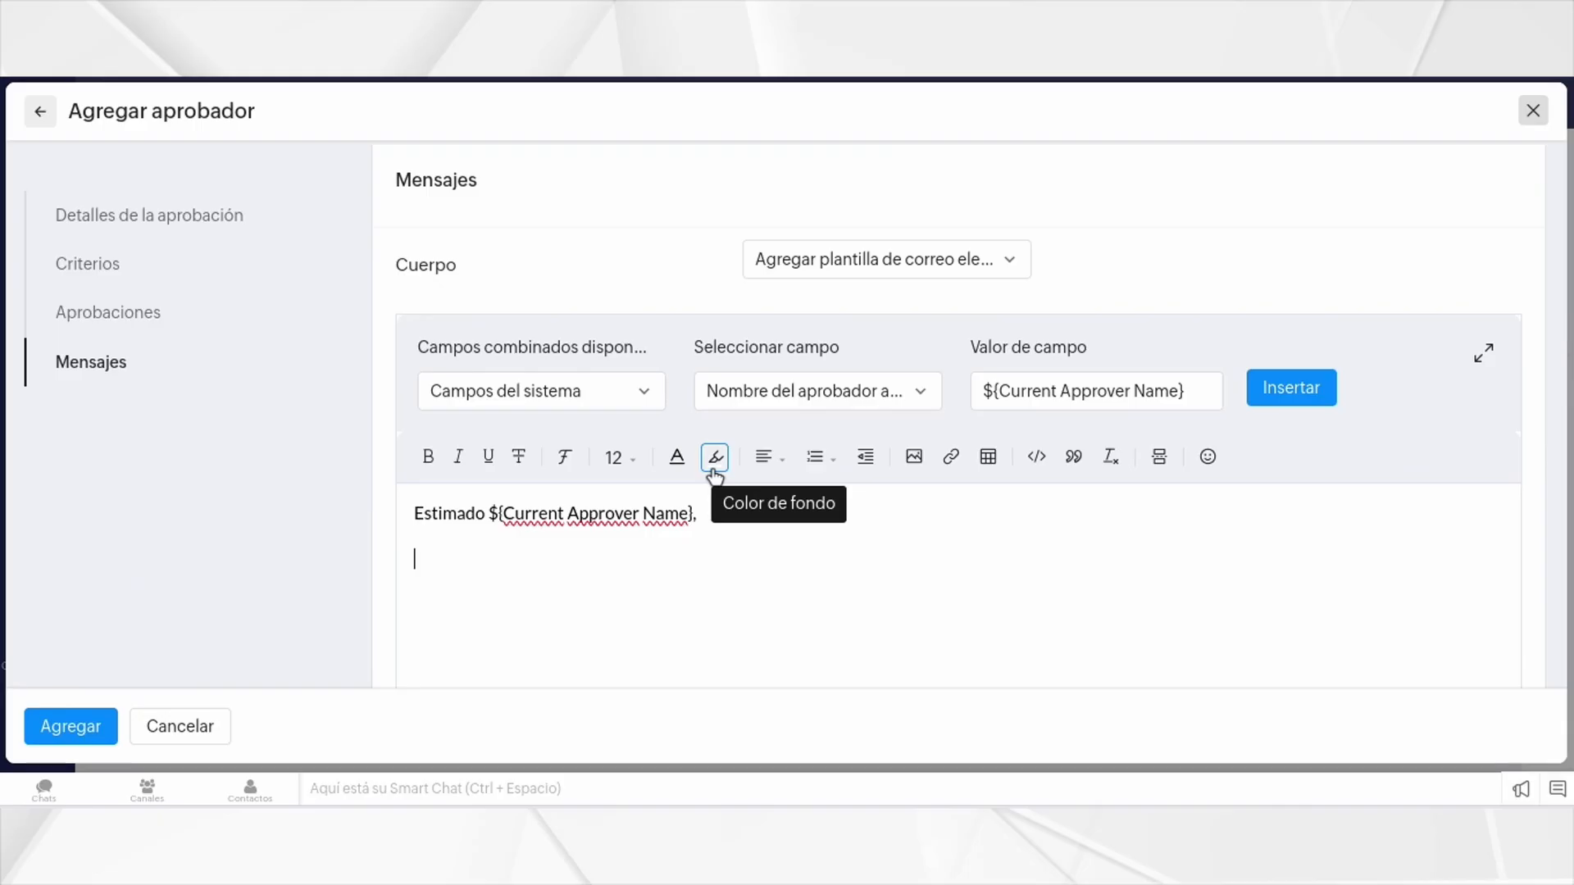
# Step: Begin the second paragraph with "El empleado" followed by the ID Empleado merge field from the Empleado form
pyautogui.write('empleado')
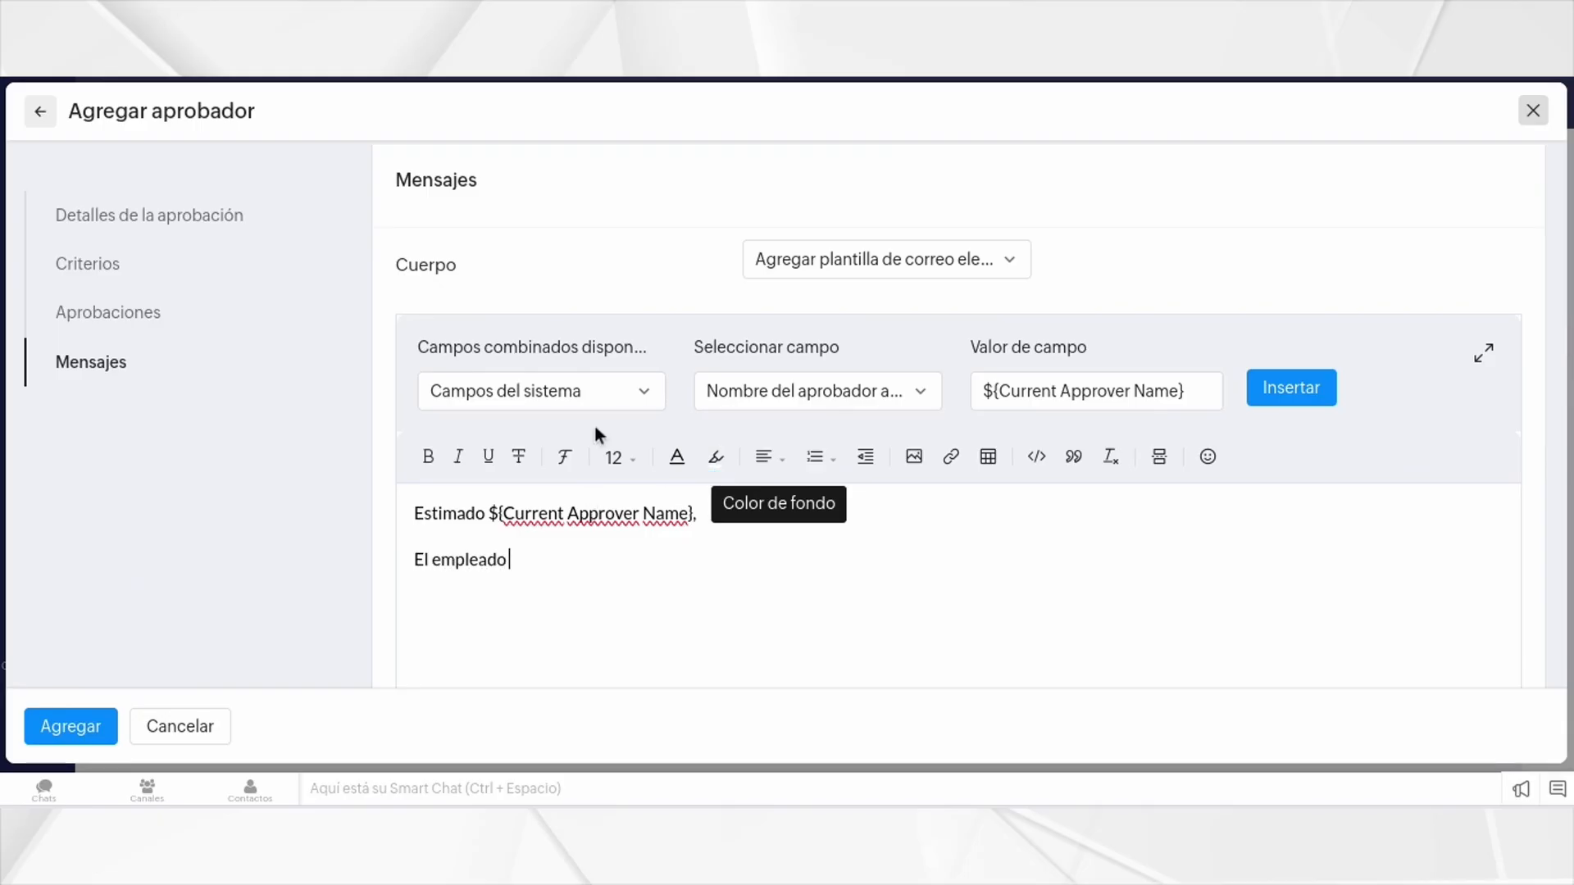
pyautogui.click(644, 393)
pyautogui.click(554, 551)
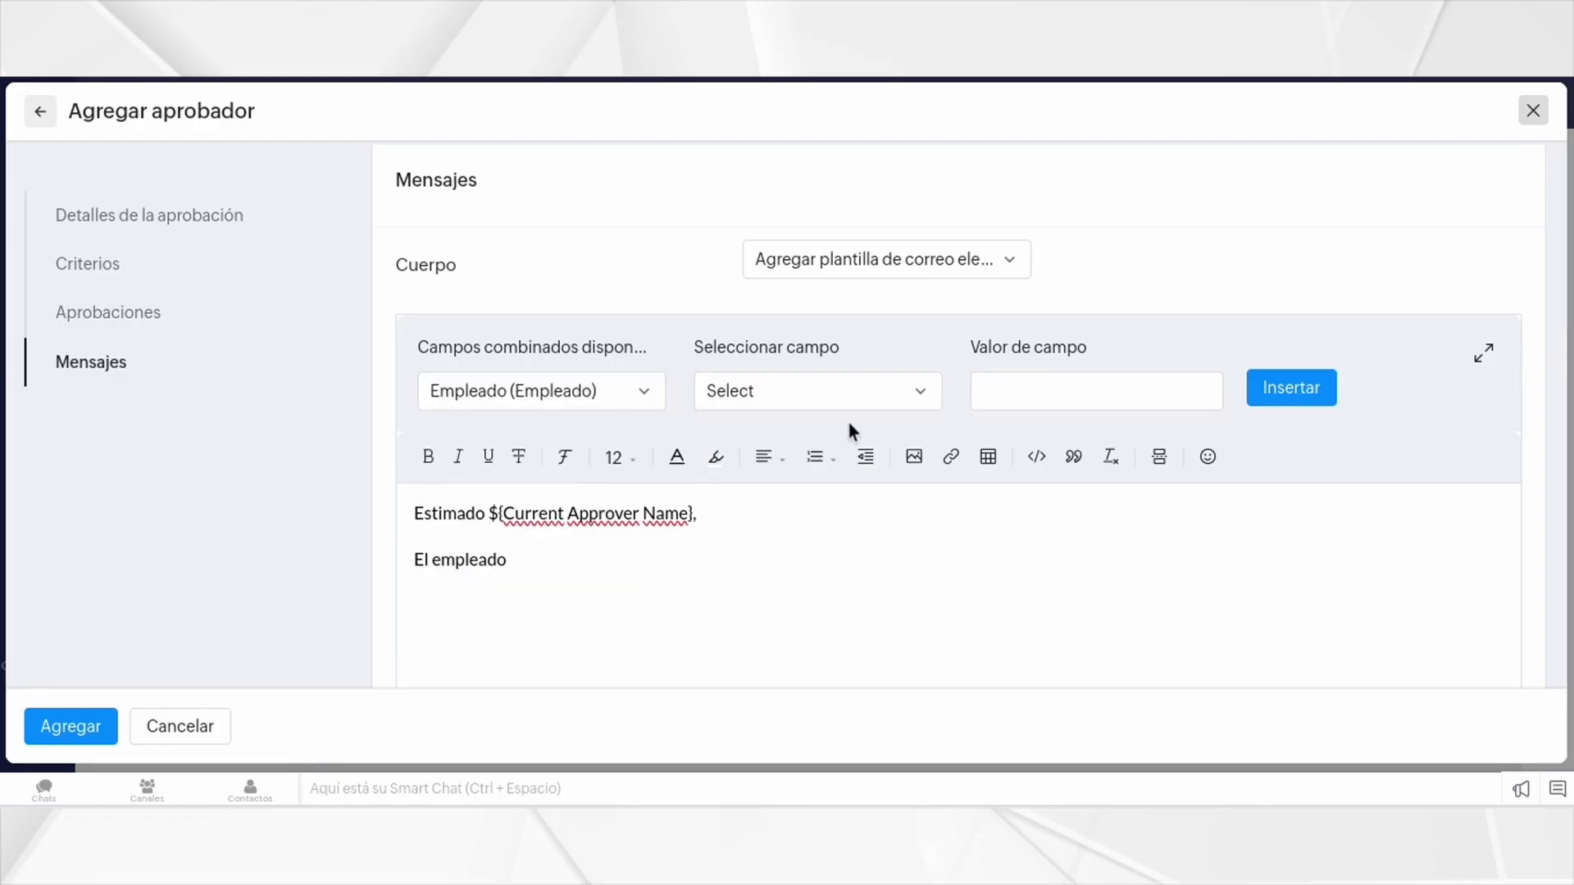
pyautogui.click(898, 407)
pyautogui.scroll(-7, 861, 533)
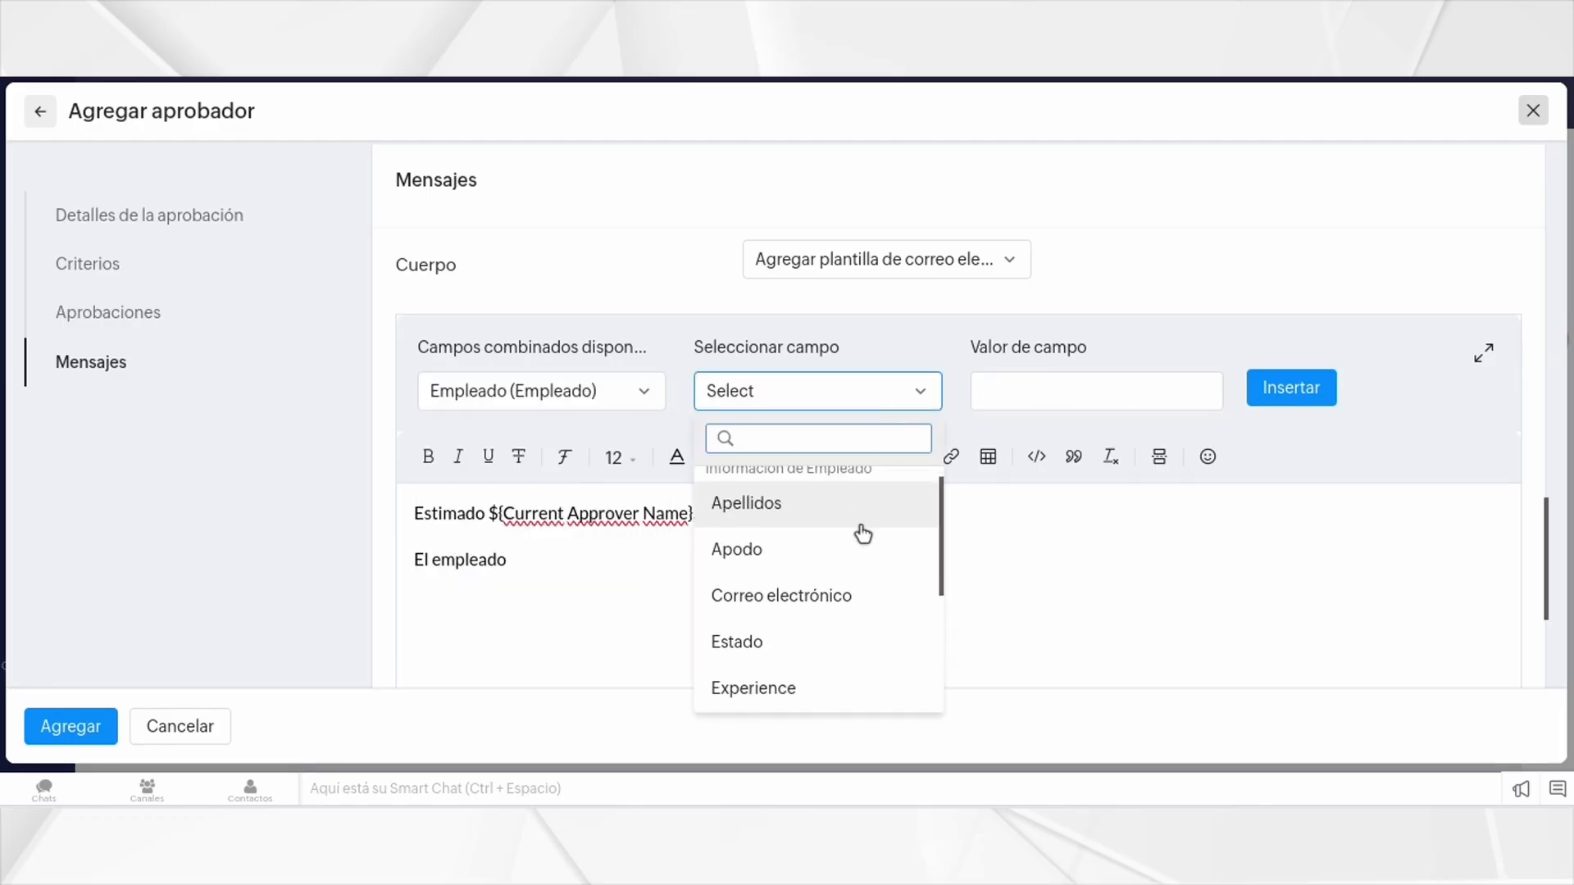
pyautogui.scroll(3, 860, 533)
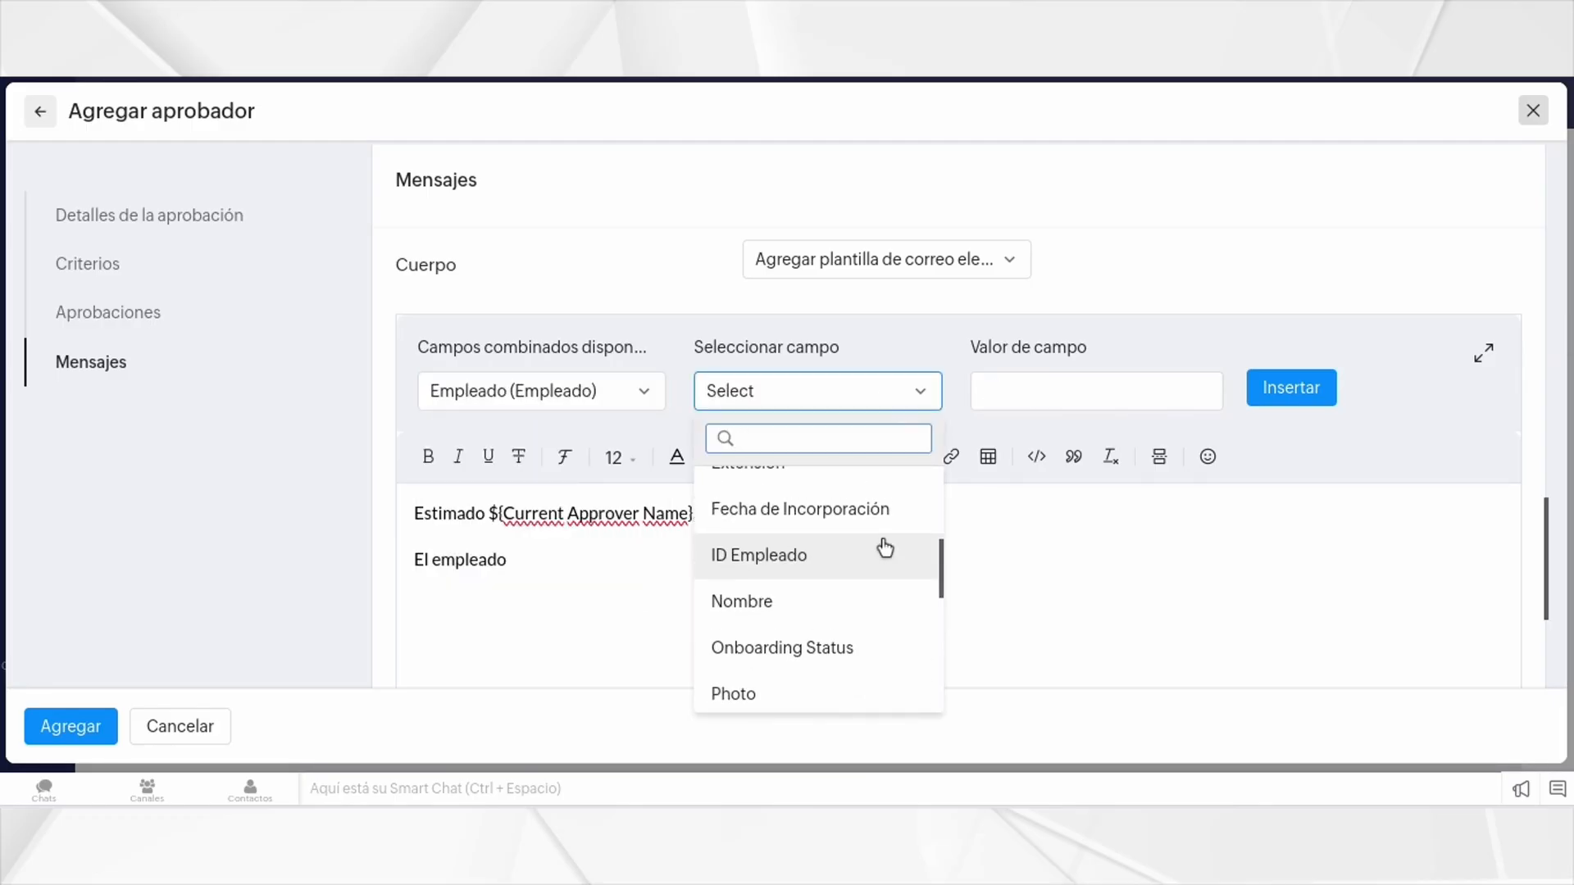
pyautogui.click(853, 588)
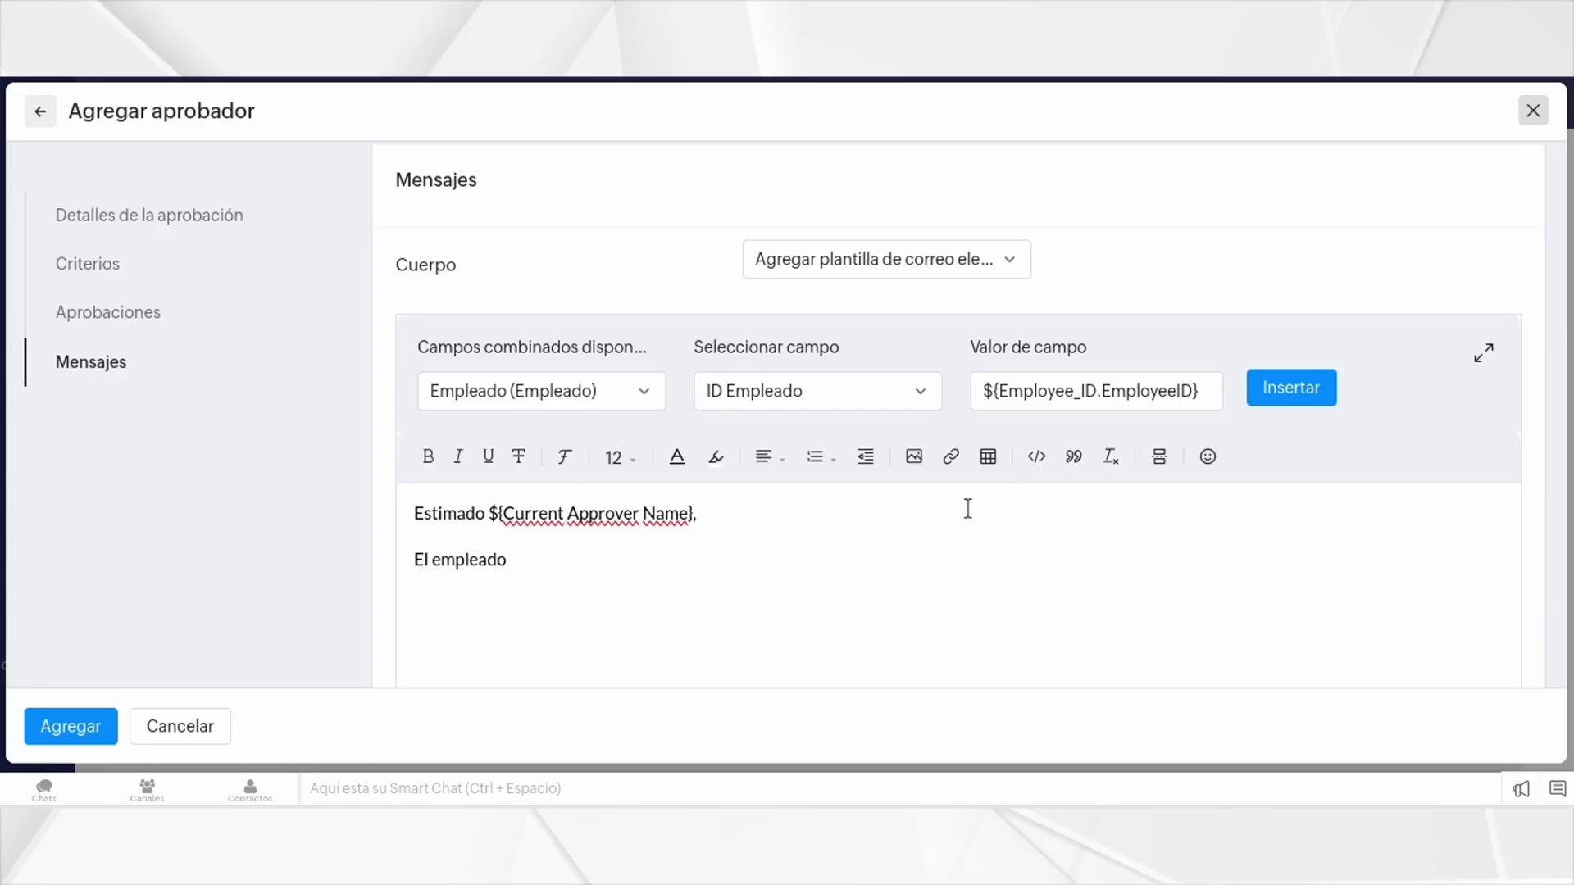
pyautogui.click(1291, 387)
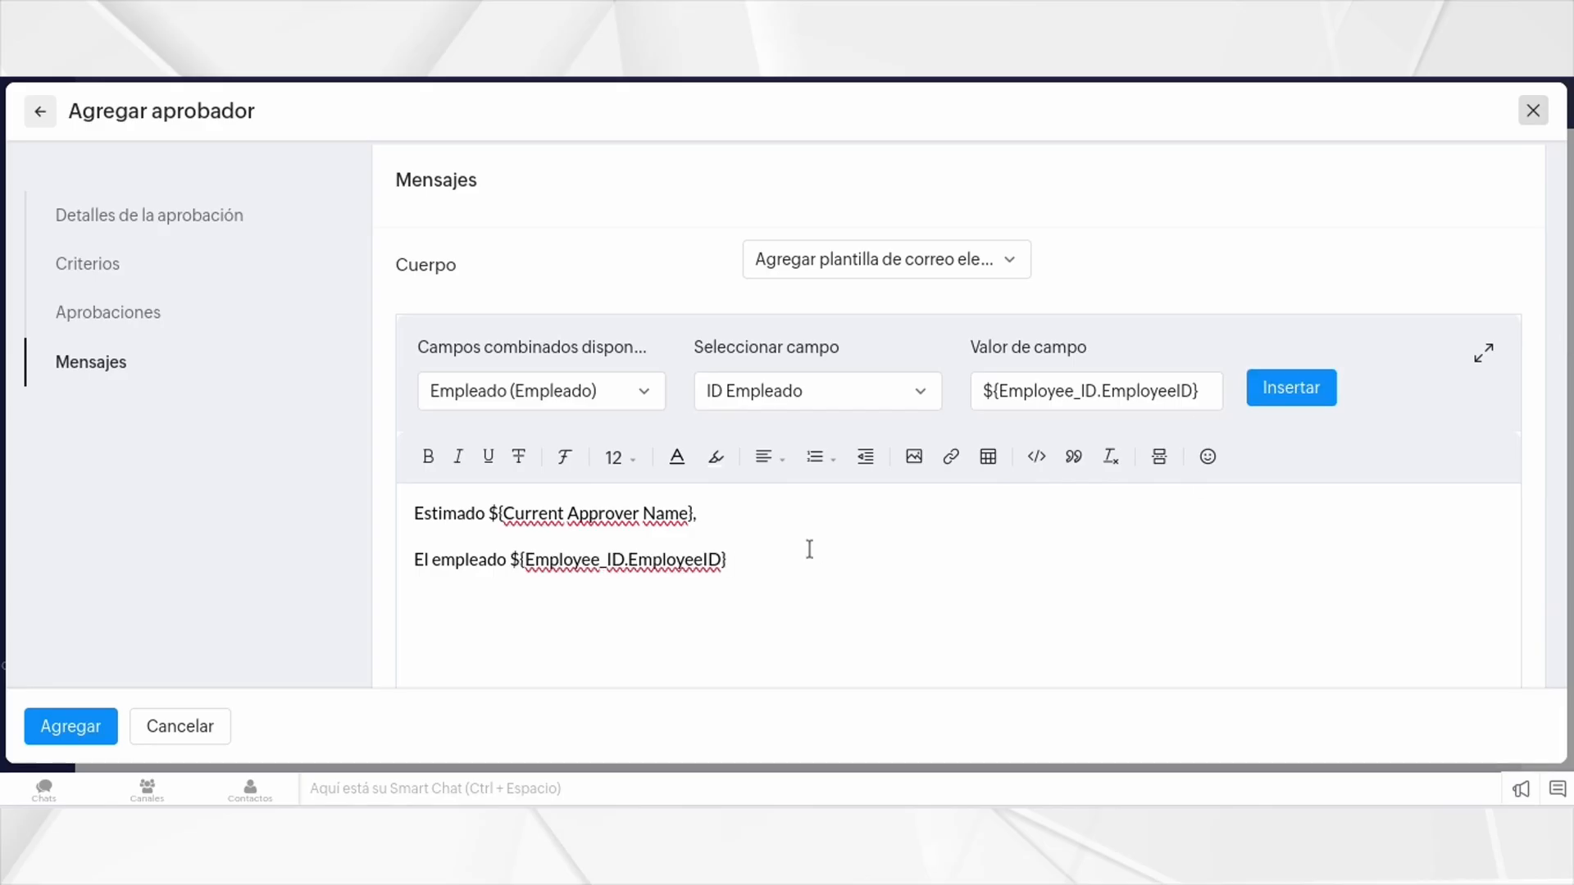
# Step: Continue the sentence after the employee ID field with "ha solicitado el permiso"
pyautogui.write('H')
pyautogui.press('BackSpace')
pyautogui.press('BackSpace')
pyautogui.press('BackSpace')
pyautogui.write('ha solicitado el permiso')
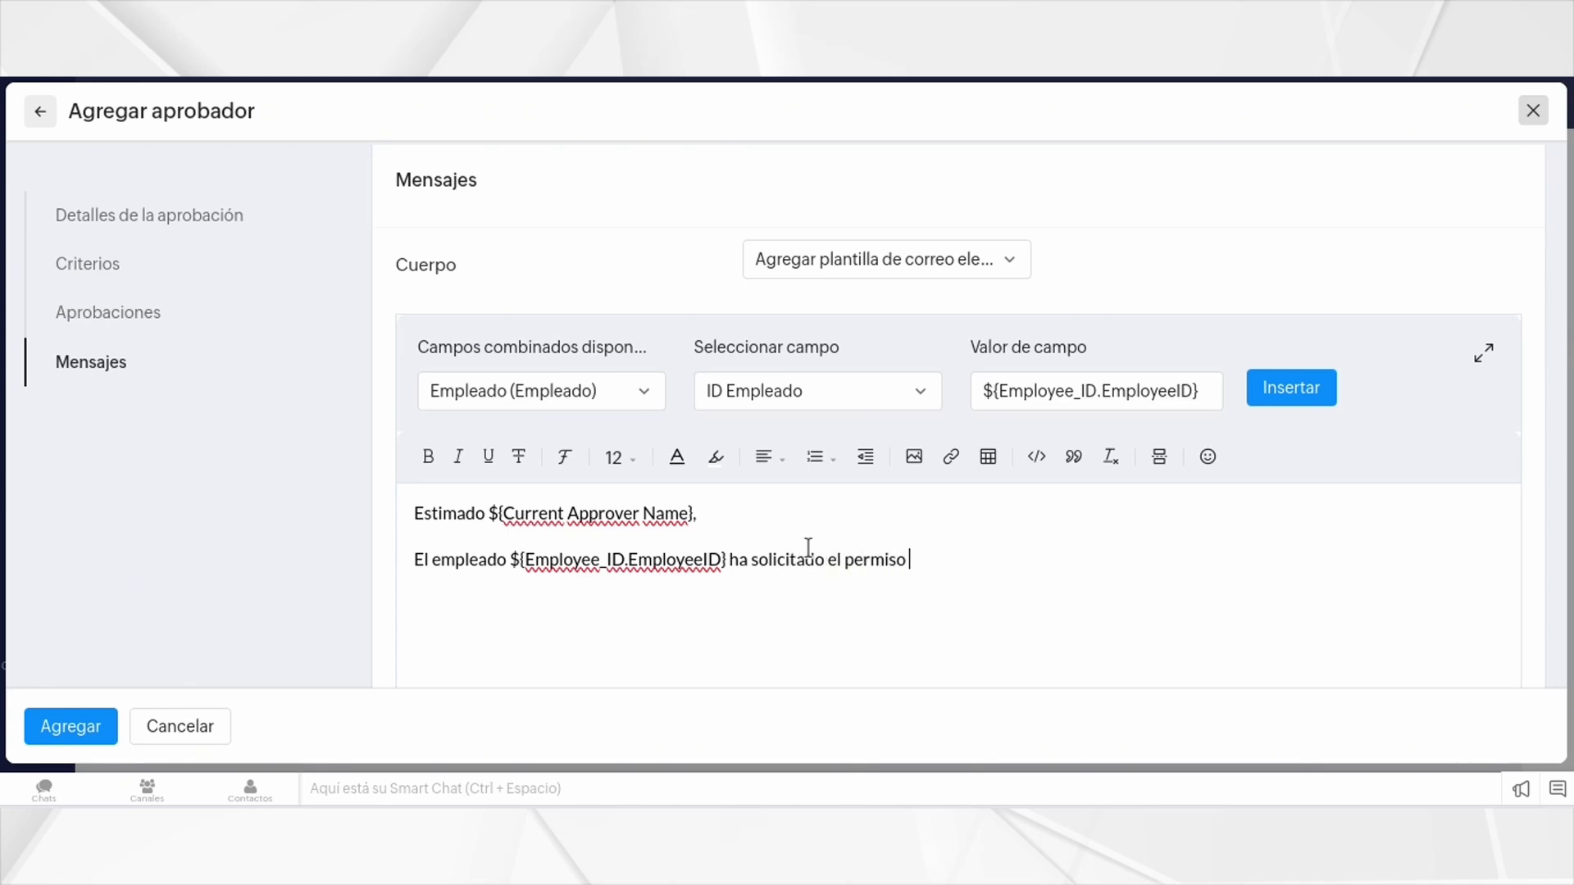
# Step: Finish the sentence with the Leave type merge field from Permisos and a period, then start a new paragraph
pyautogui.click(528, 397)
pyautogui.click(540, 500)
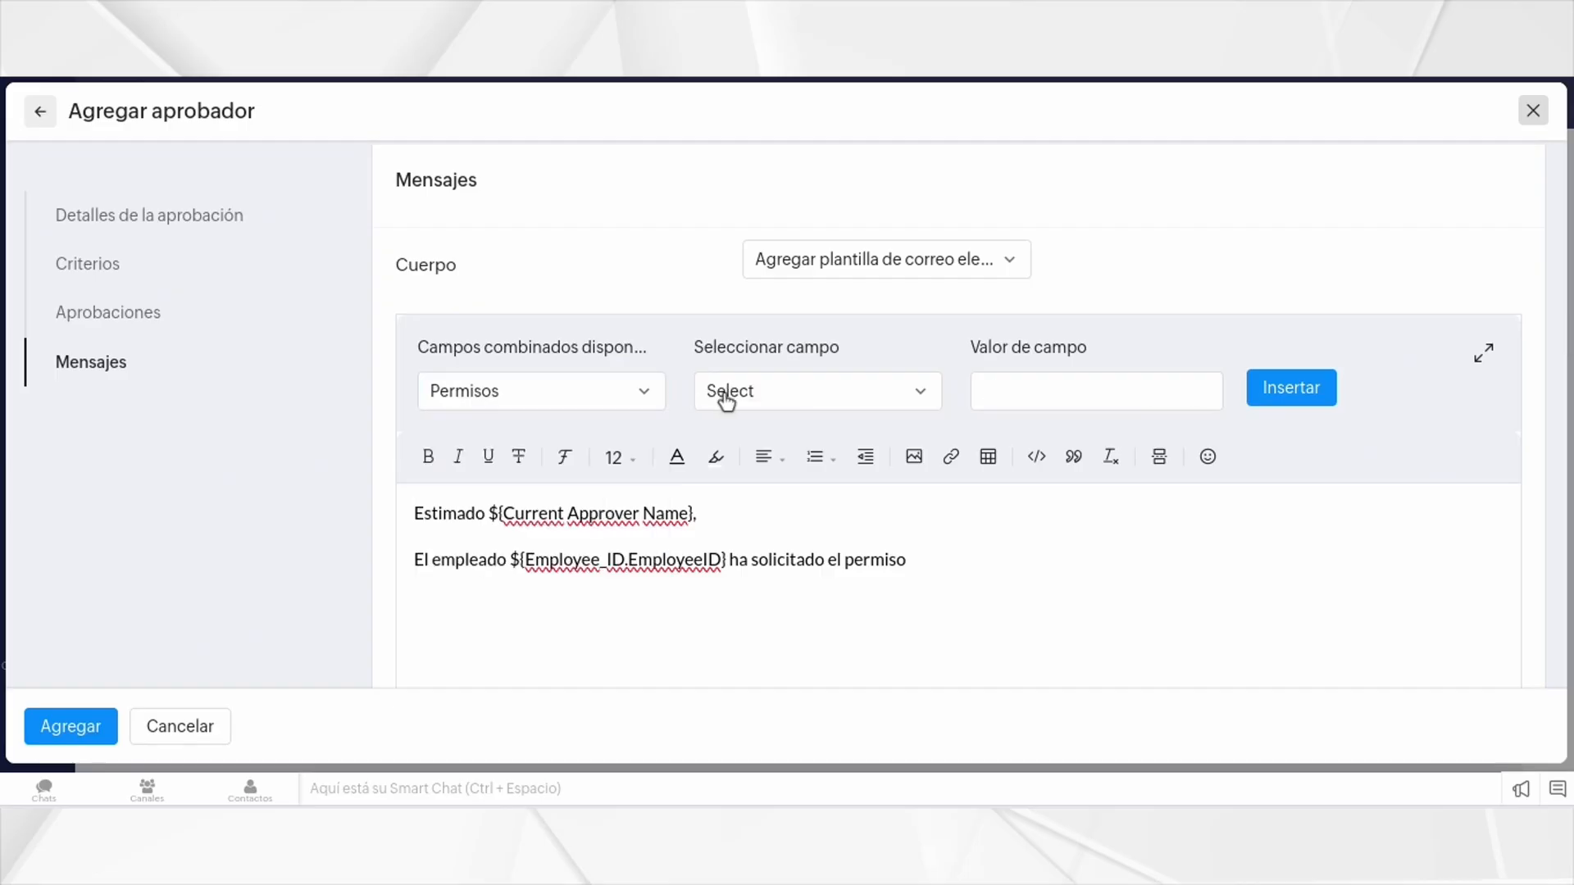
pyautogui.click(722, 397)
pyautogui.scroll(-3, 857, 541)
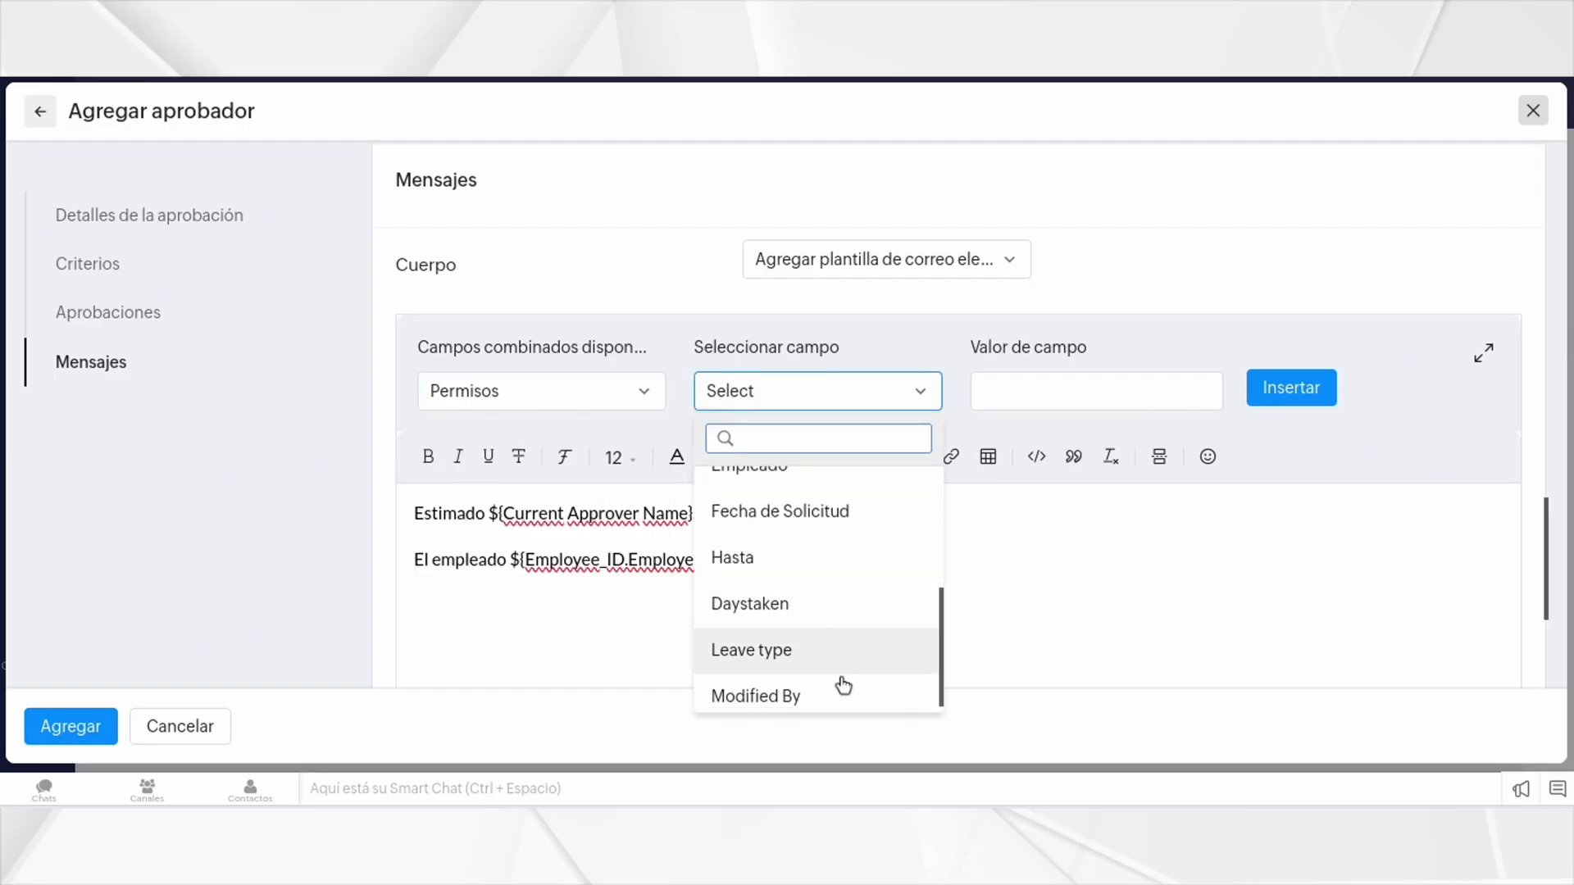
pyautogui.scroll(-1, 829, 657)
pyautogui.click(829, 635)
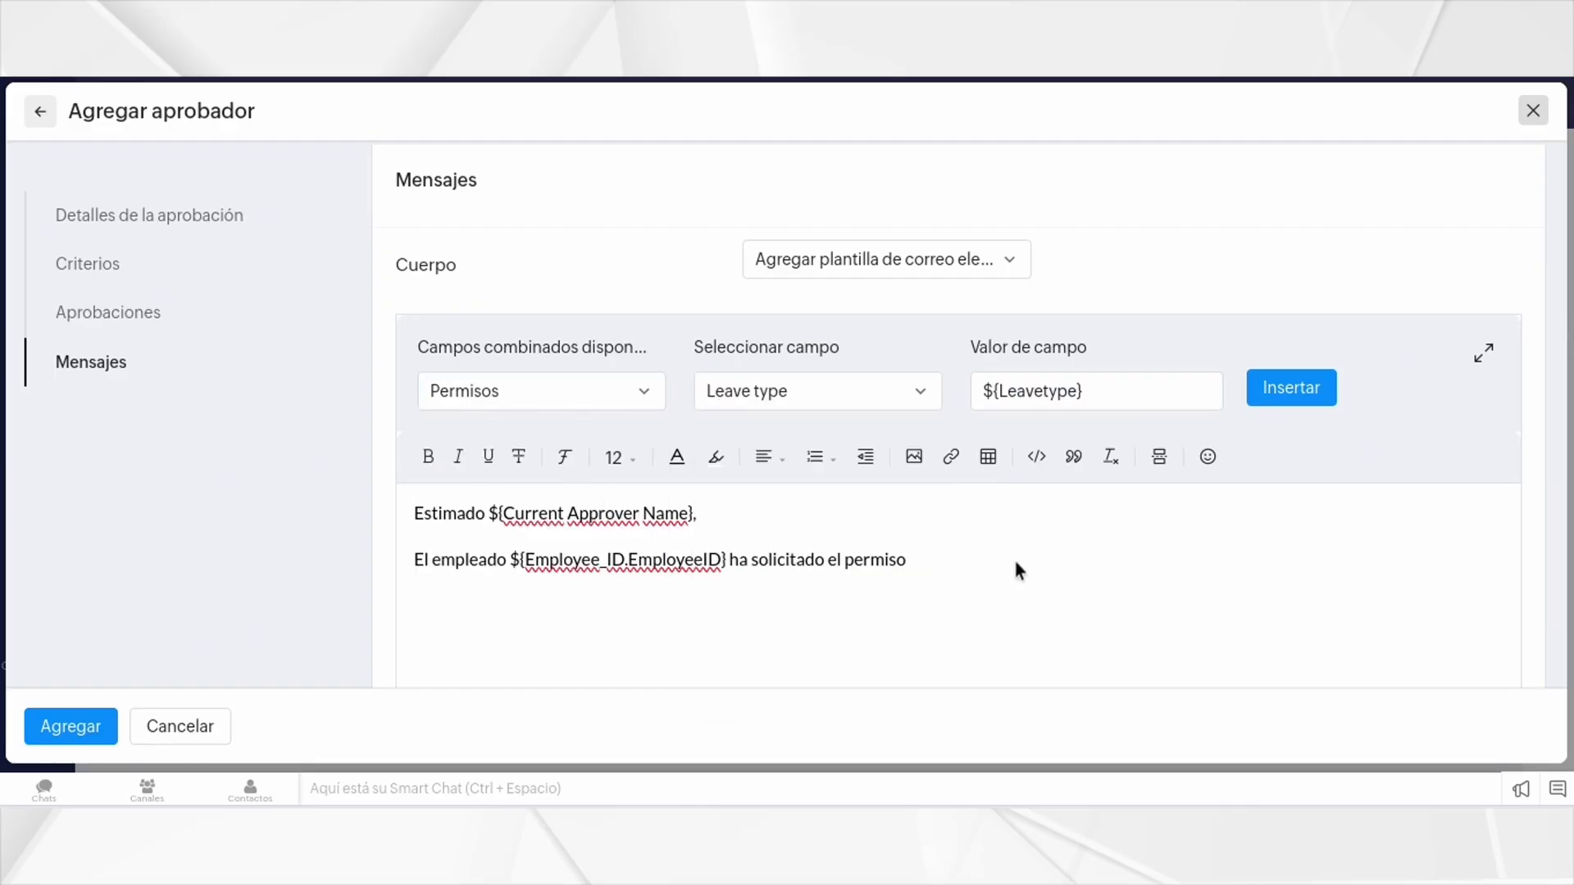
pyautogui.click(1300, 402)
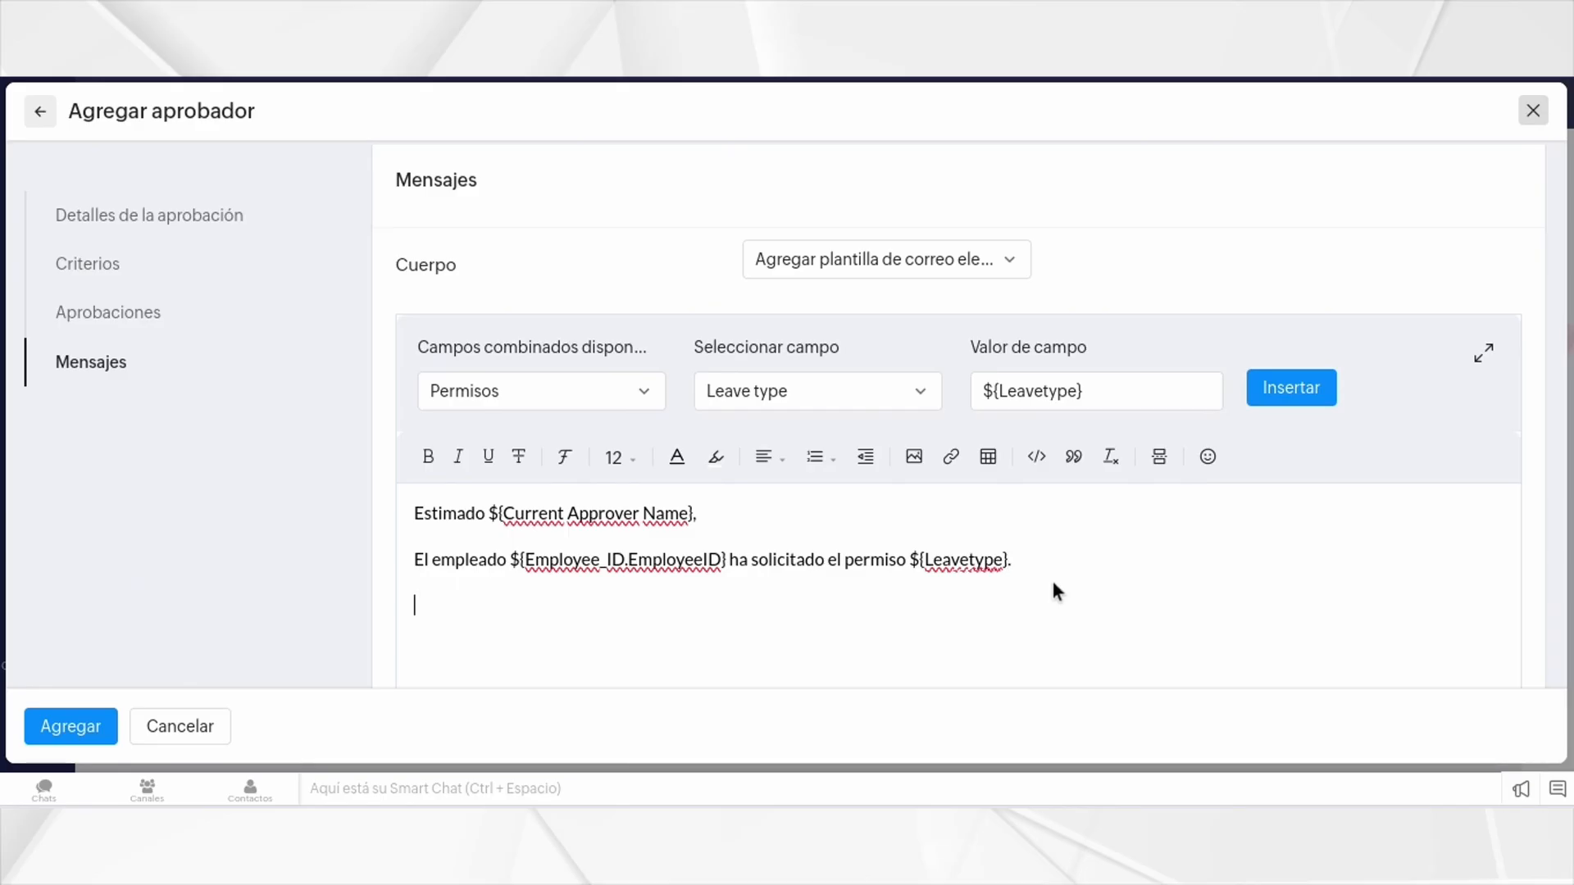
# Step: Write "Puedes comprobar el estado de la solicitud aquí." as the third paragraph of the message body
pyautogui.write('des comprobar el')
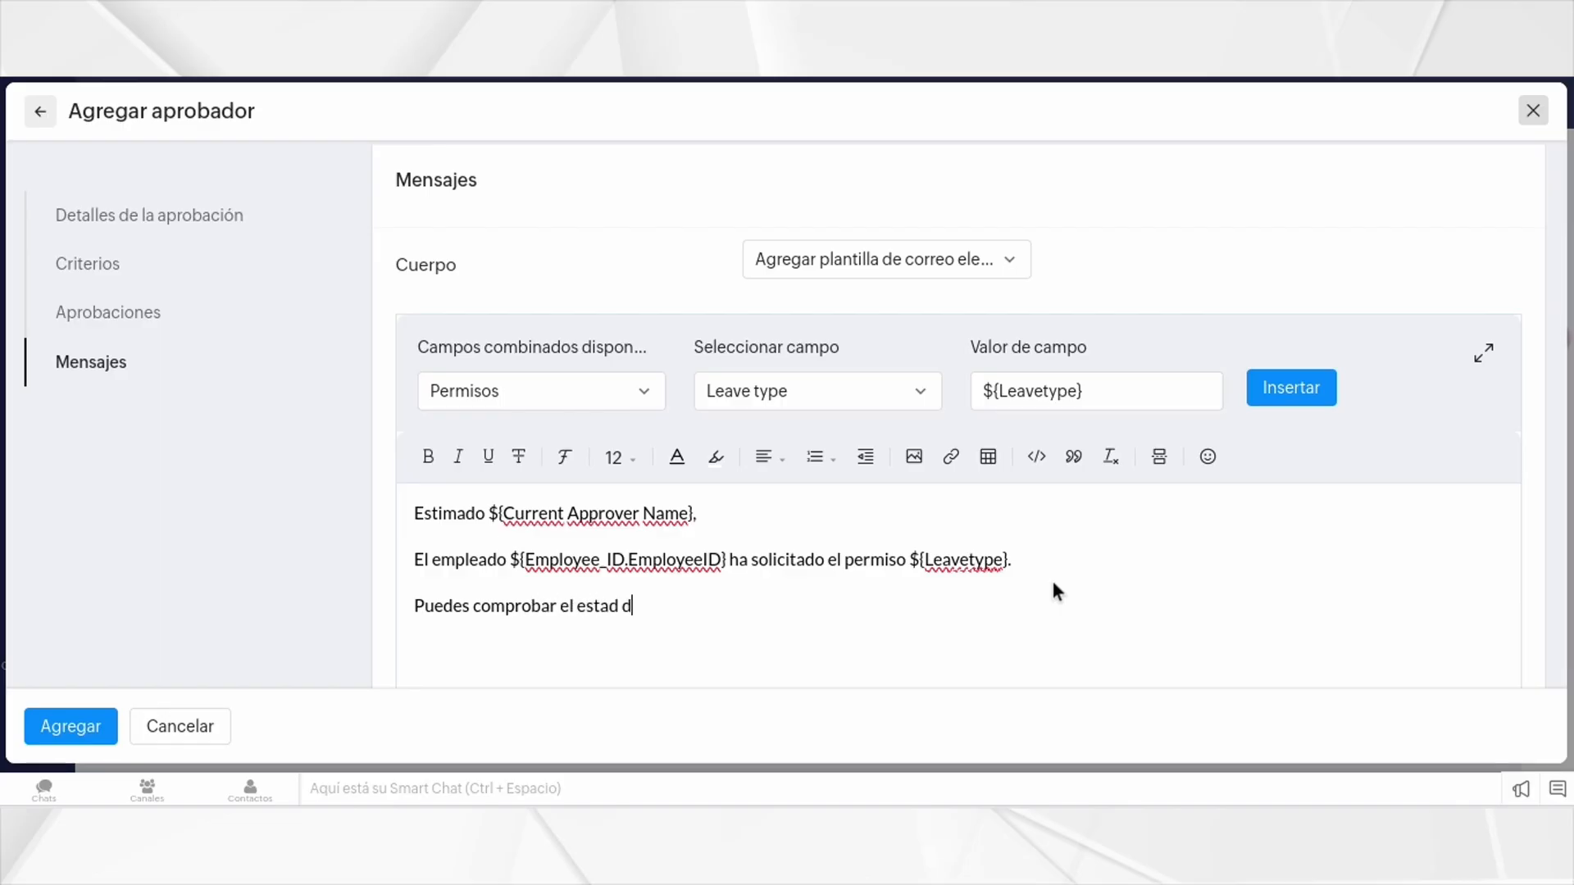
pyautogui.write(' estado de la solitud aq')
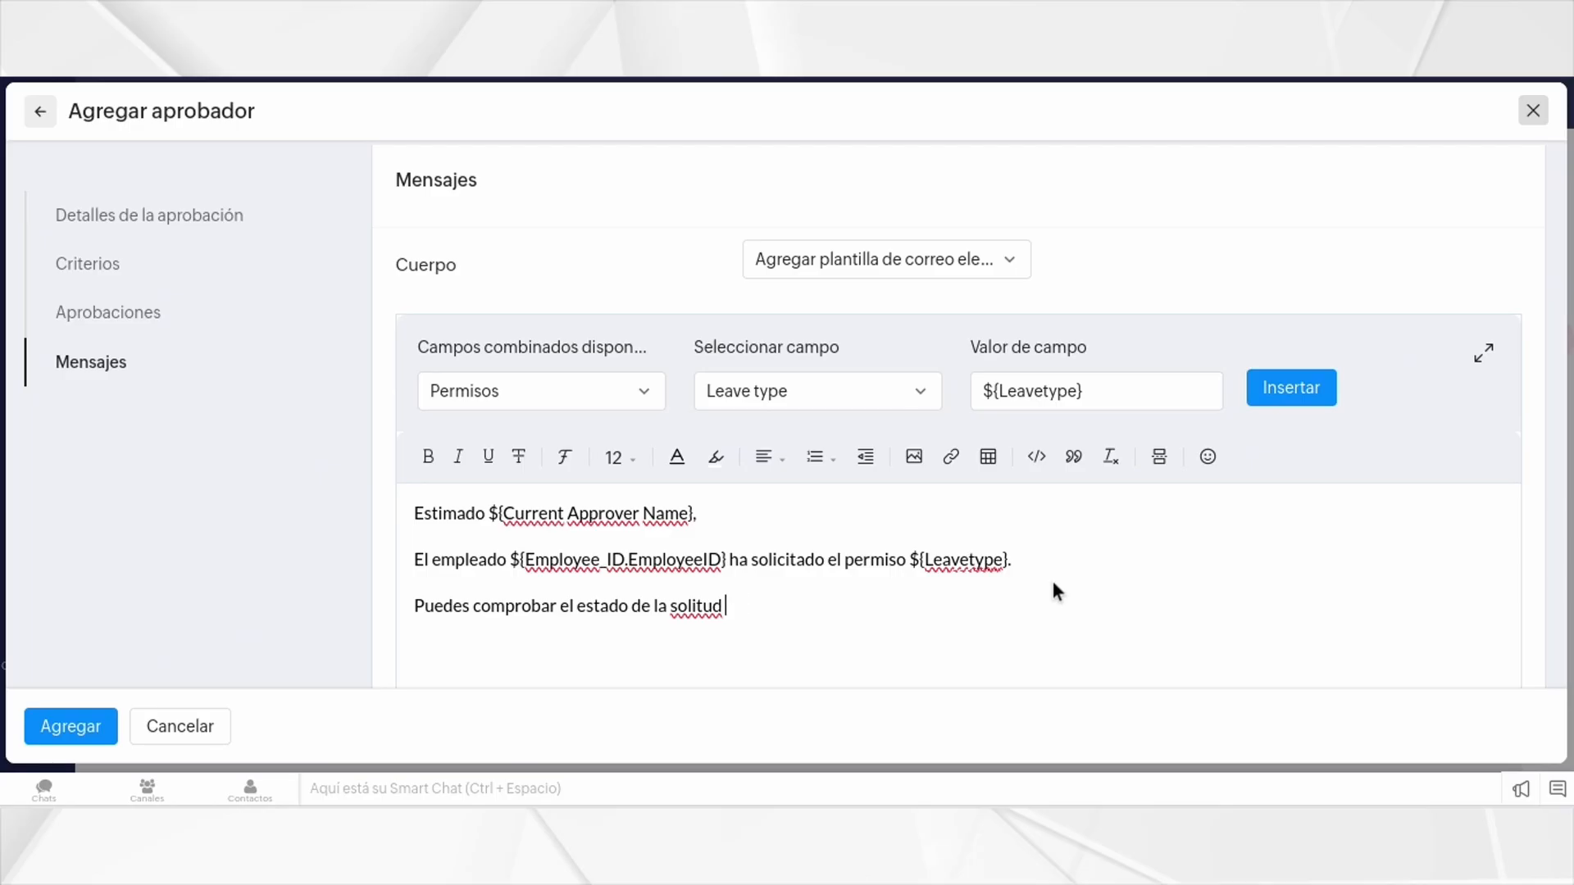
pyautogui.press('BackSpace')
pyautogui.press('BackSpace')
pyautogui.write('tud')
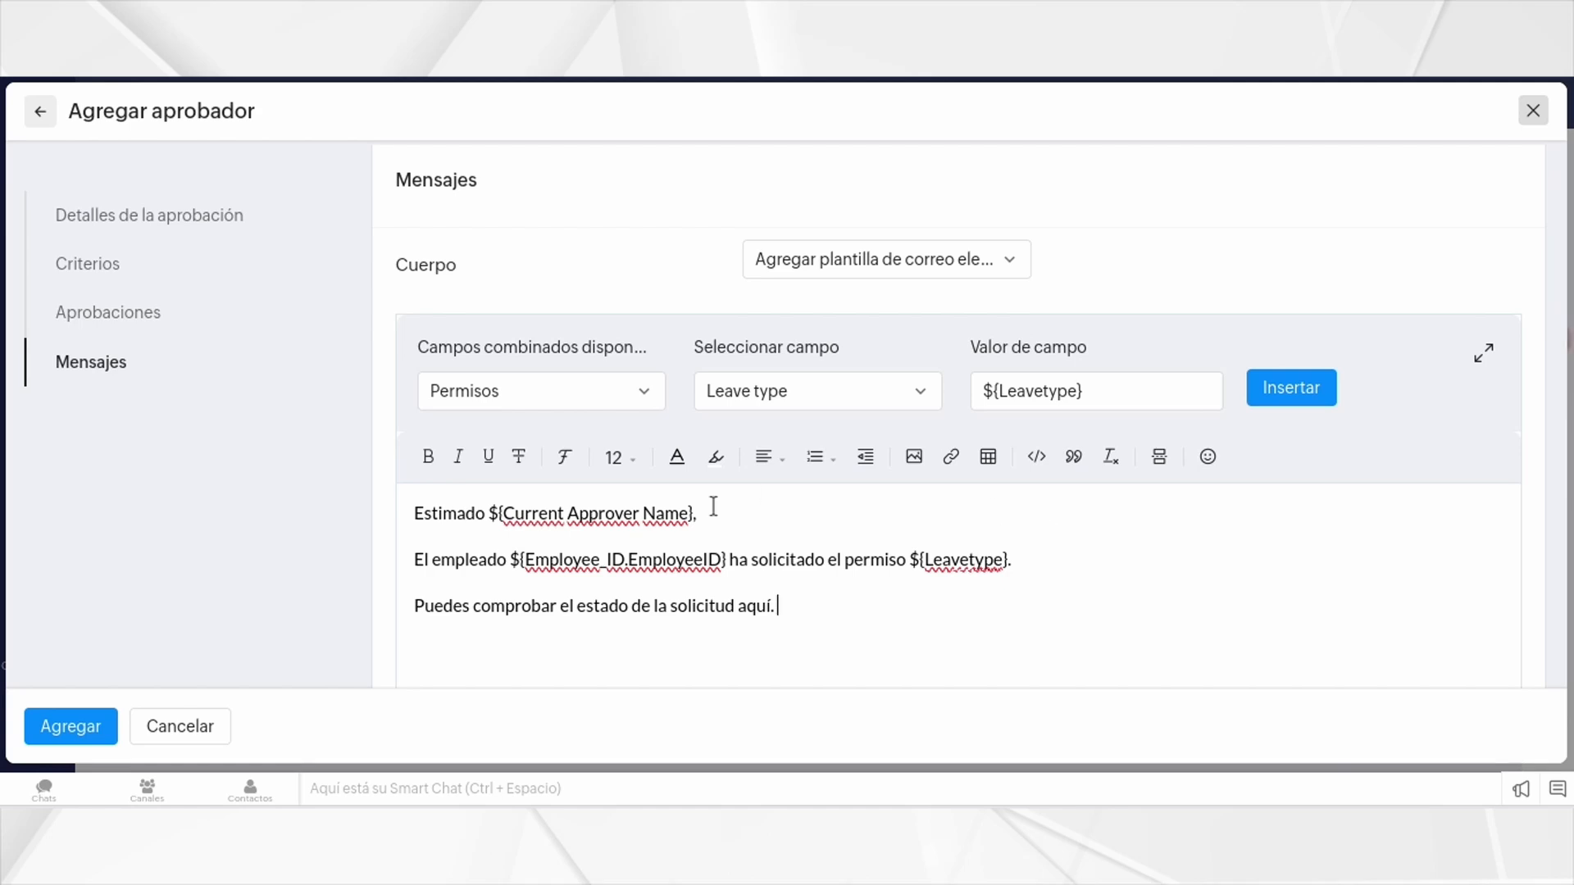
# Step: Insert the system merge field "Enlace para ver el registro" after the third paragraph's sentence
pyautogui.click(662, 394)
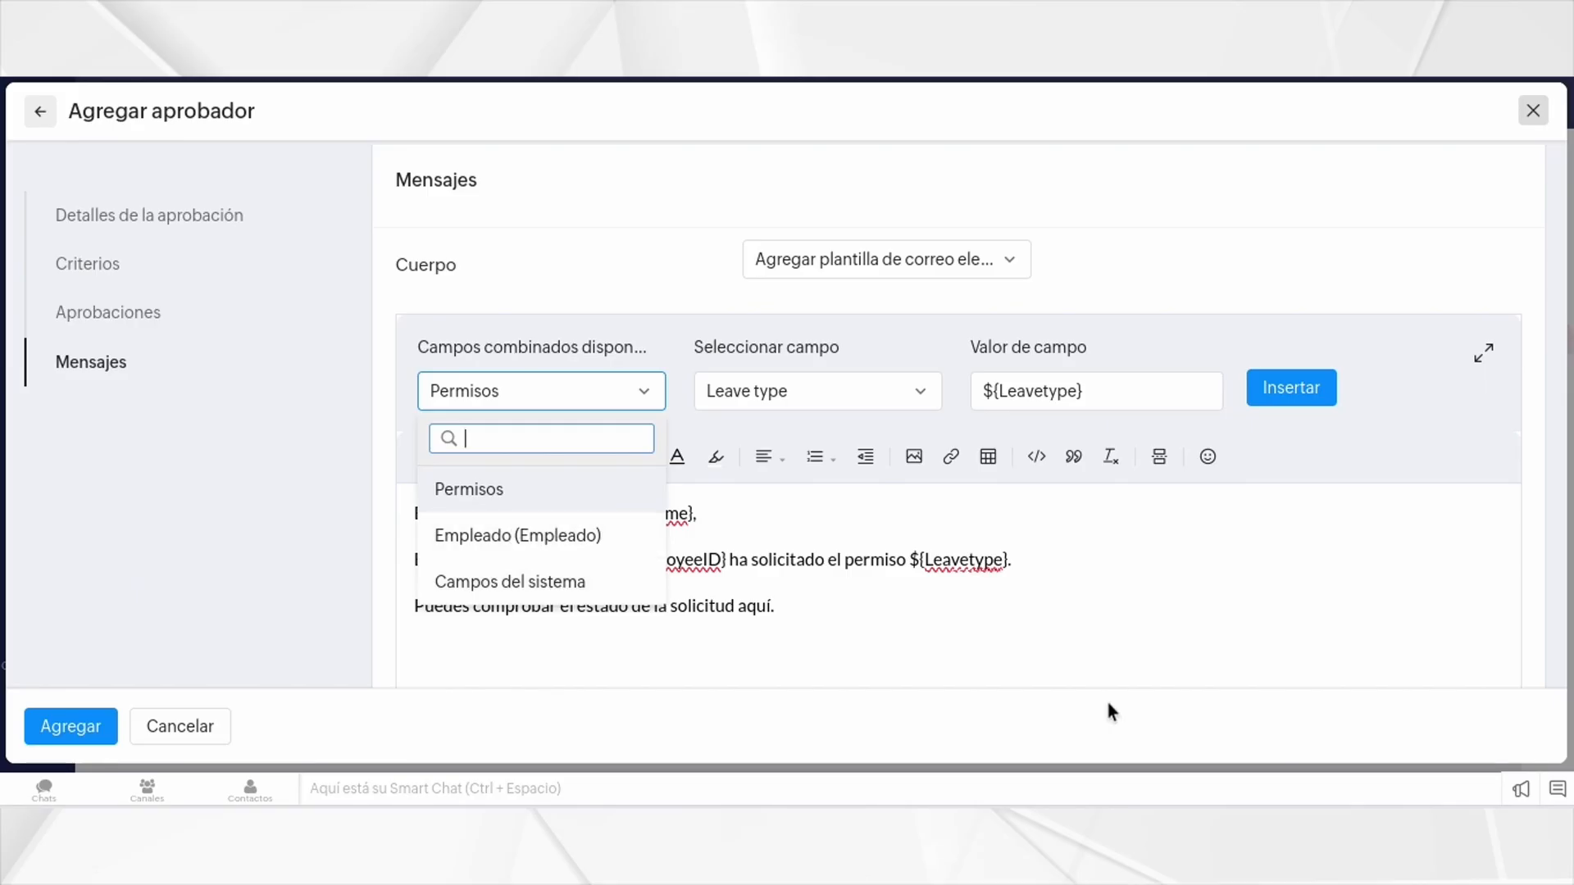
pyautogui.click(576, 584)
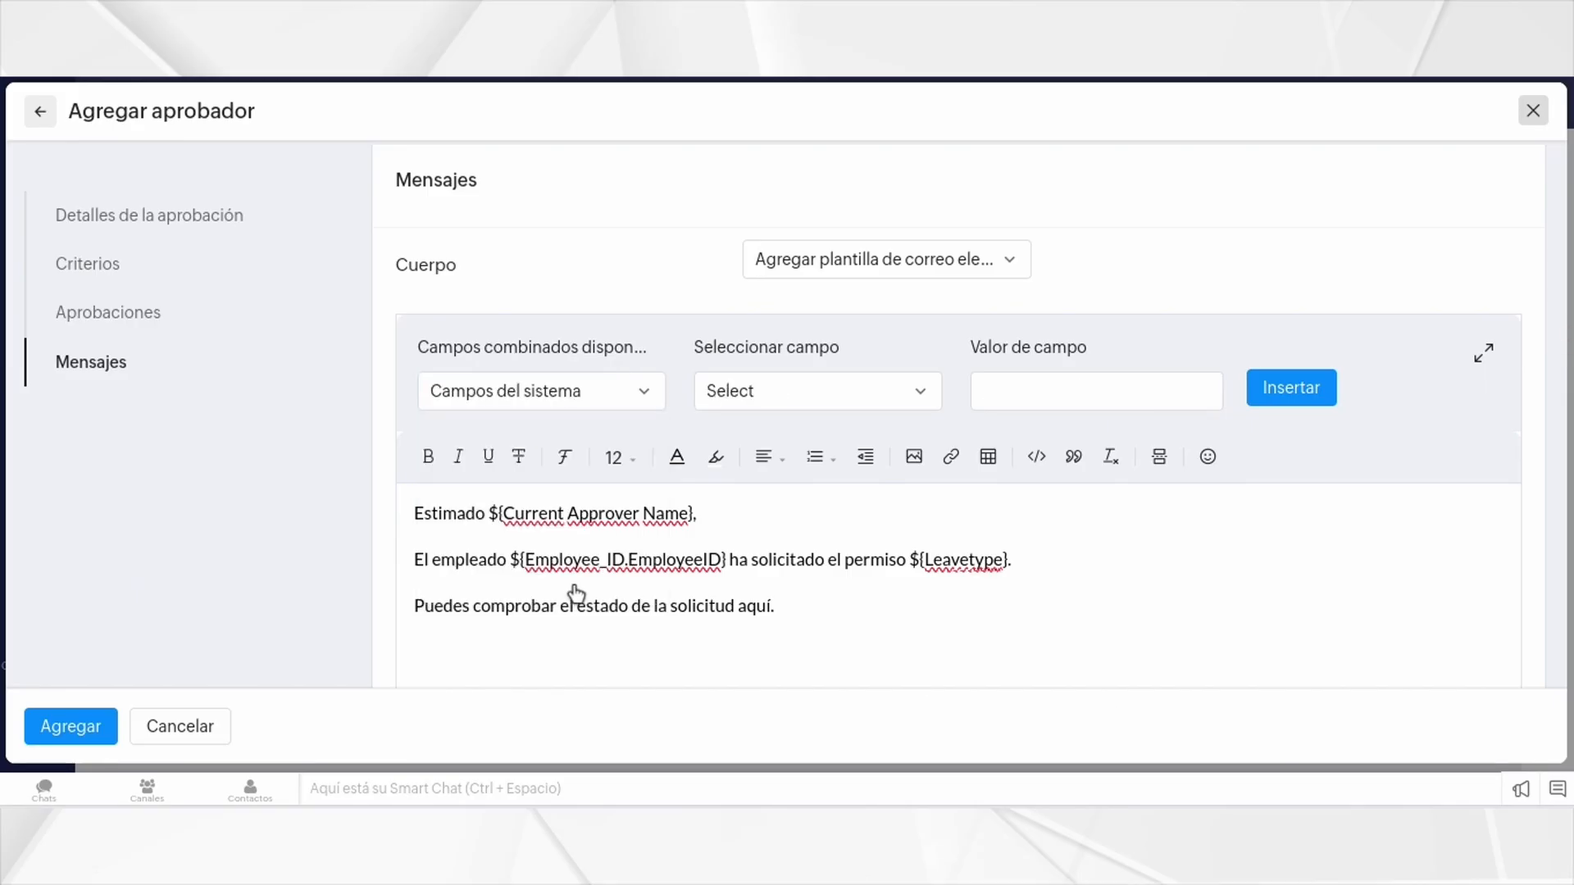
pyautogui.click(818, 391)
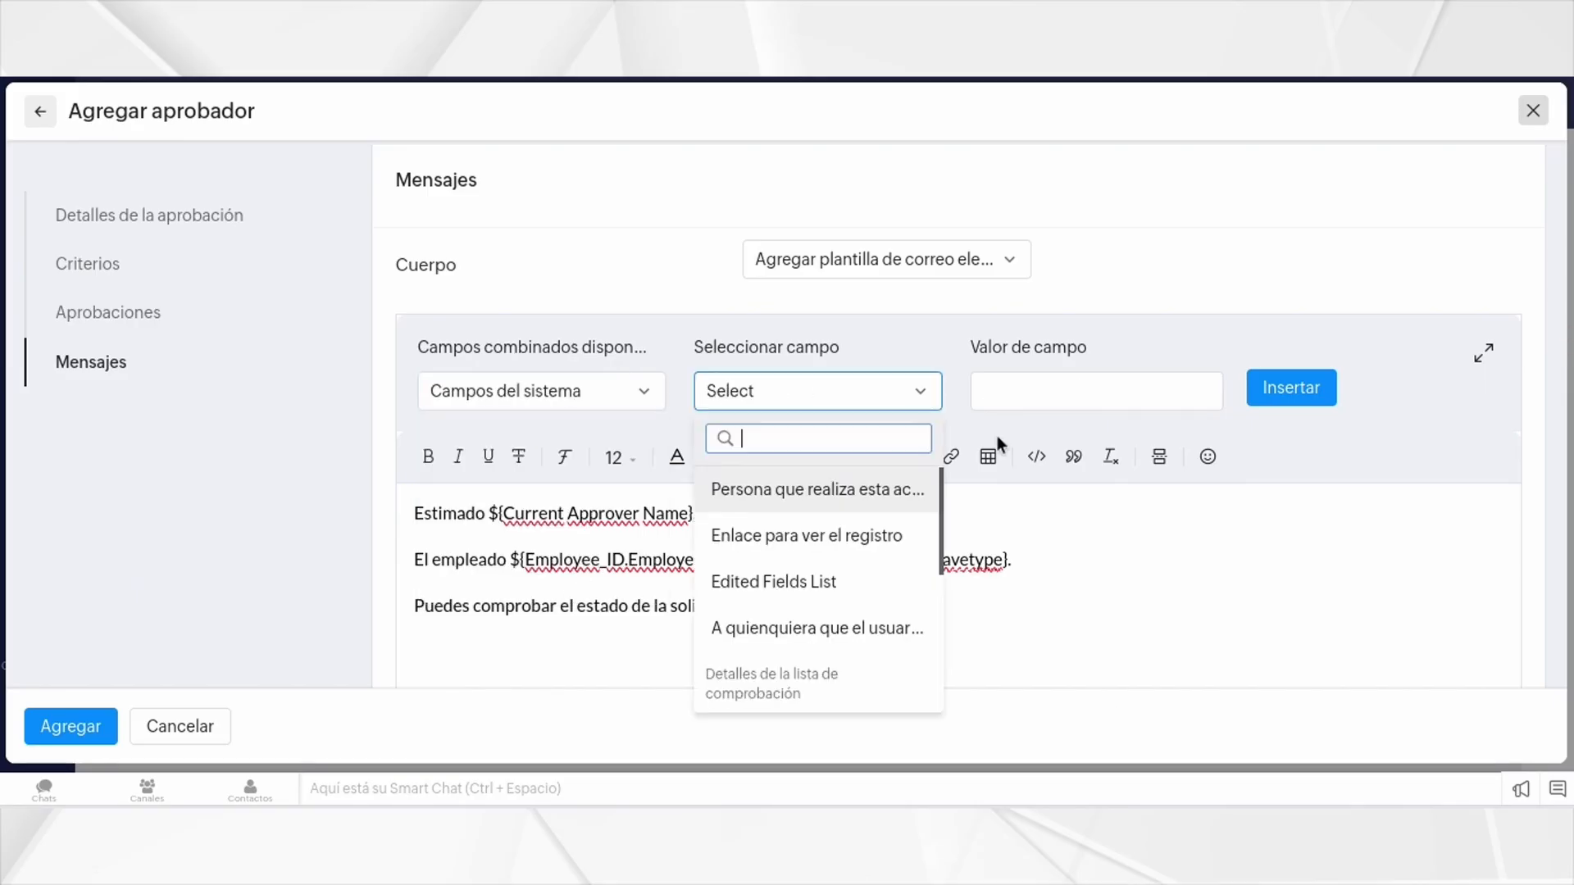
pyautogui.click(884, 537)
pyautogui.click(1308, 407)
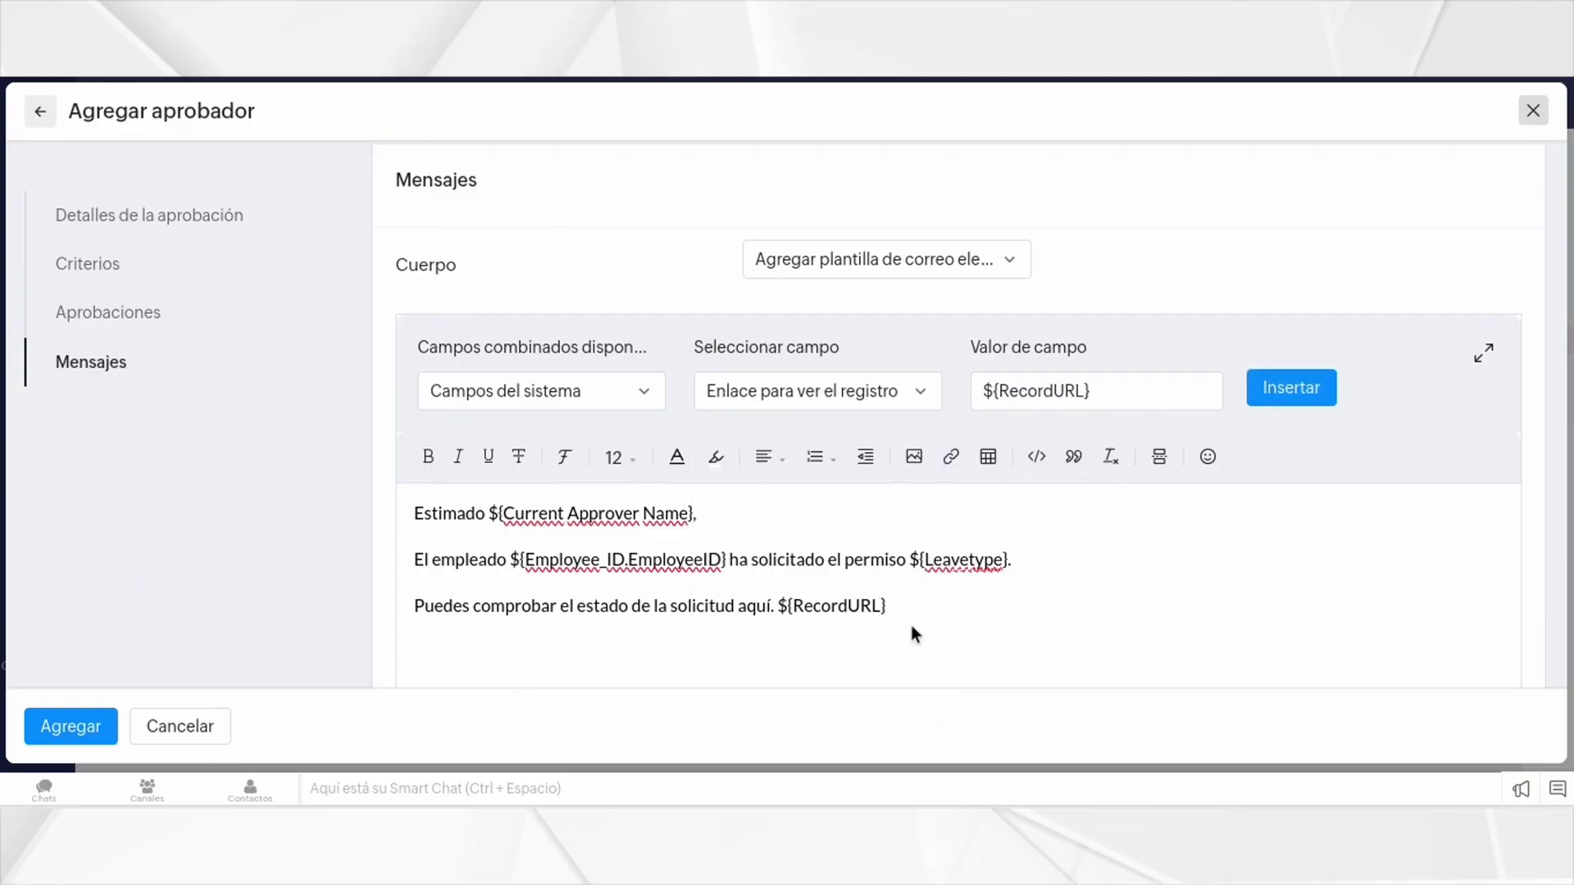
# Step: Cut the ${RecordURL} field out of the message body to the clipboard
pyautogui.moveTo(887, 606); pyautogui.dragTo(782, 606)
pyautogui.hotkey('ctrl', 'c')
pyautogui.rightClick(779, 606)
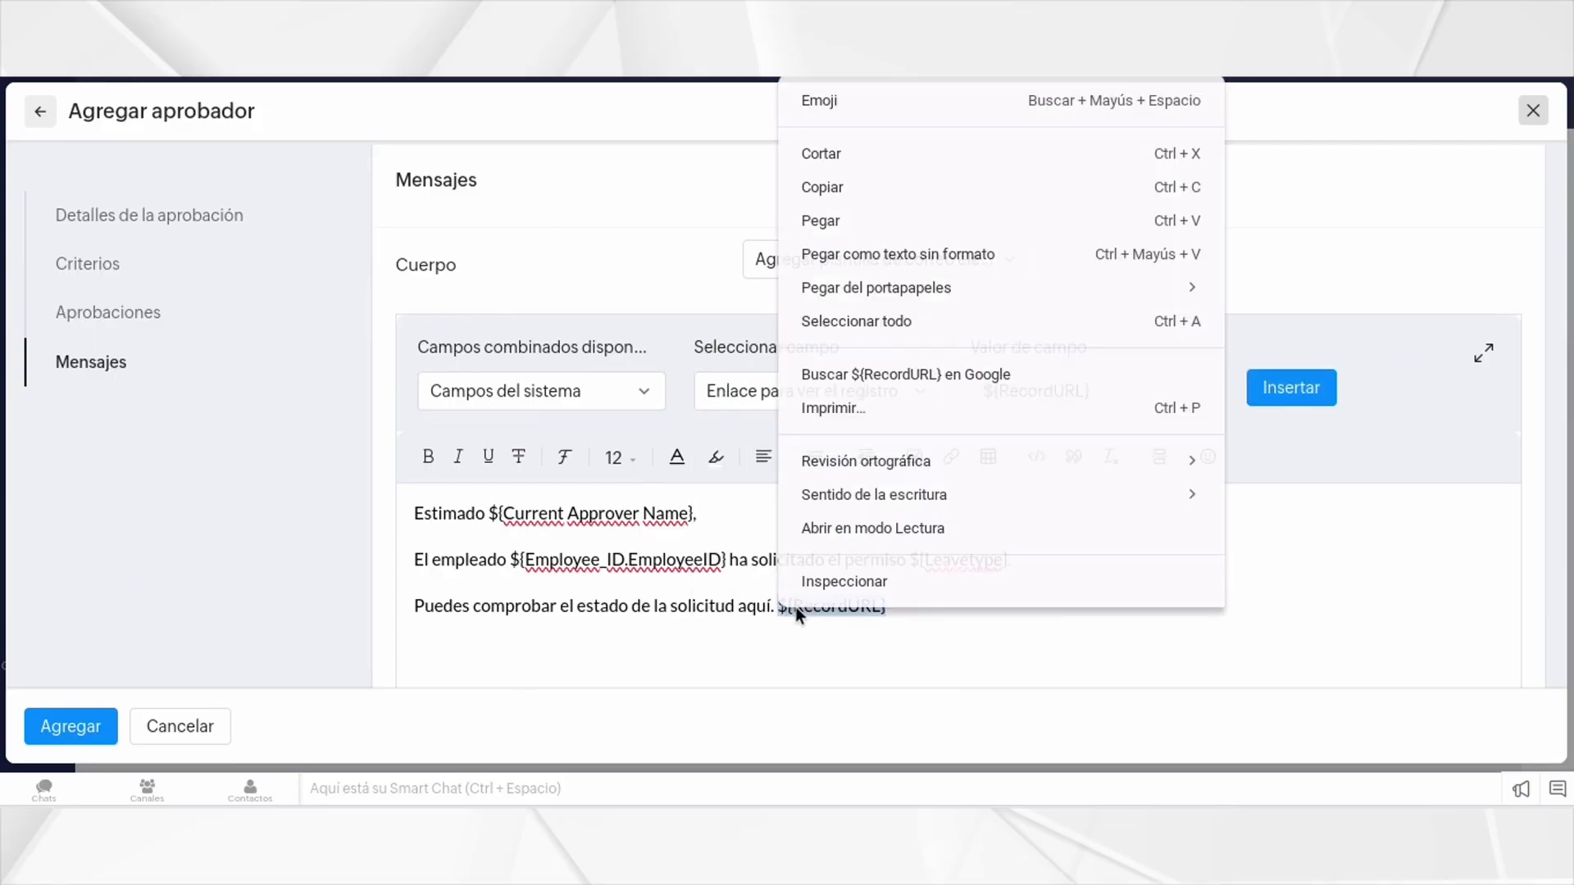
pyautogui.click(849, 158)
# Step: Turn the word "aquí" into a URL link whose web address is the cut ${RecordURL} field
pyautogui.moveTo(757, 603); pyautogui.dragTo(746, 604)
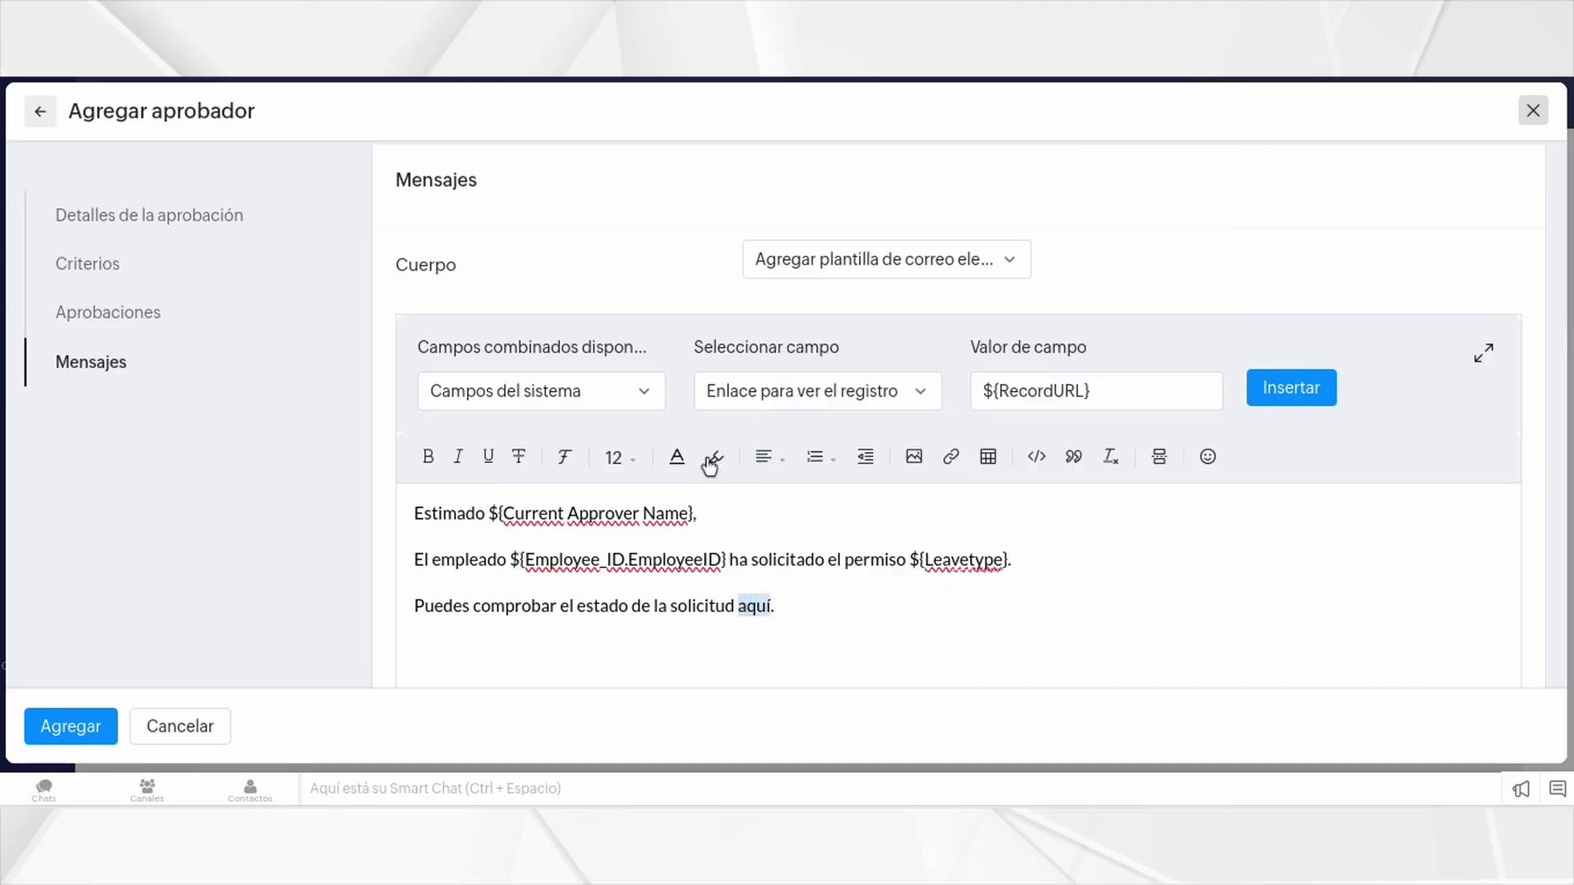
pyautogui.click(952, 459)
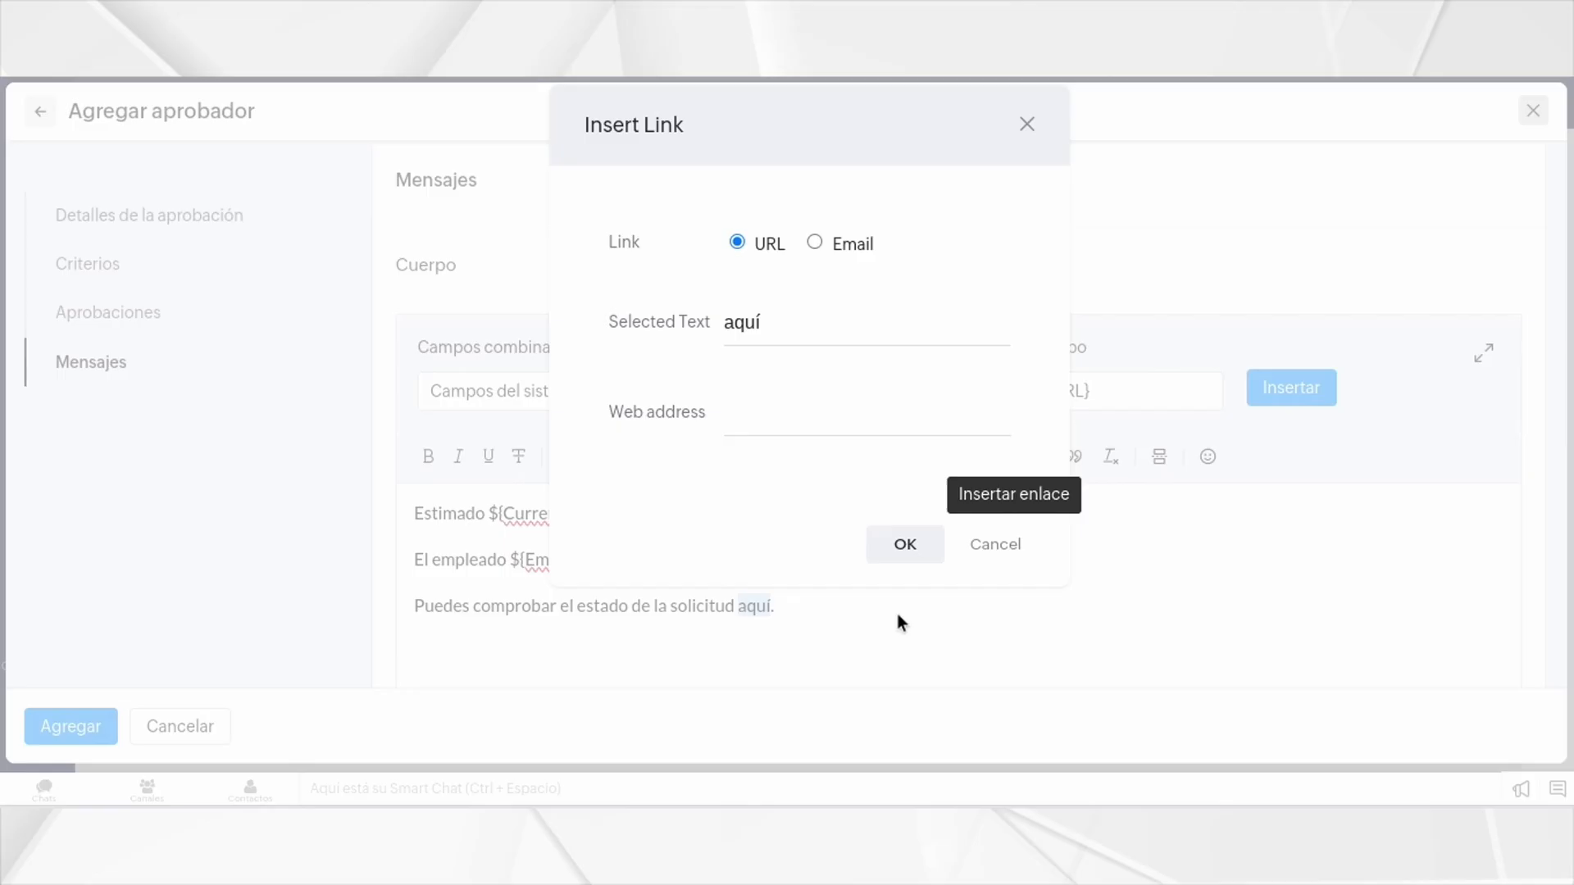
pyautogui.click(795, 402)
pyautogui.hotkey('ctrl', 'v')
pyautogui.click(903, 545)
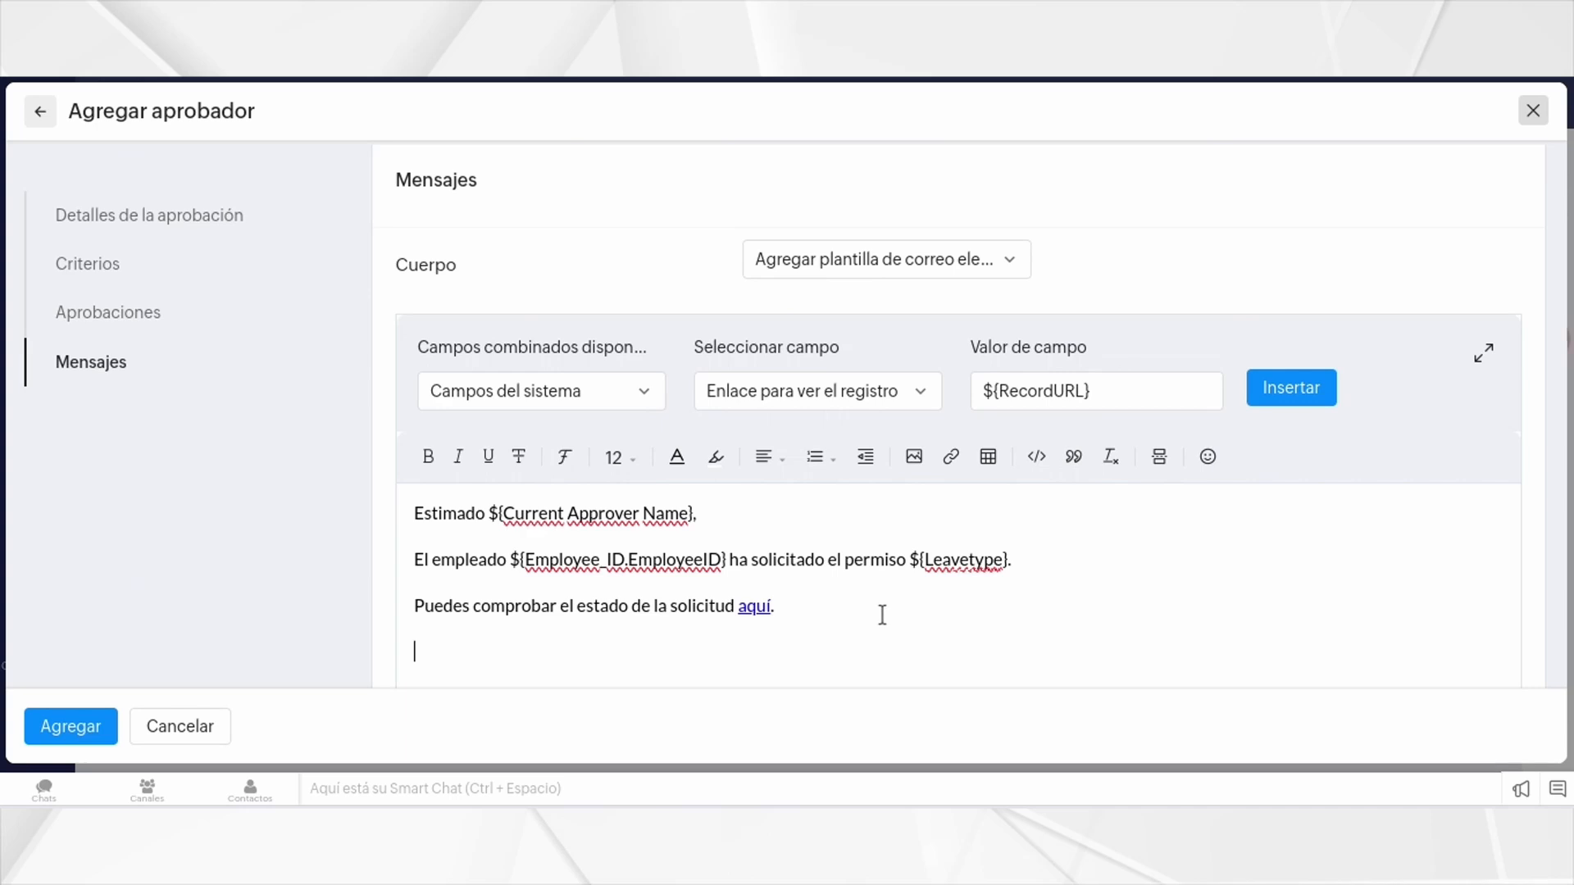
# Step: Close the message body with "Saludos" on a new paragraph, review the message and add the approval
pyautogui.write('aludos')
pyautogui.click(1352, 570)
pyautogui.scroll(3, 1374, 271)
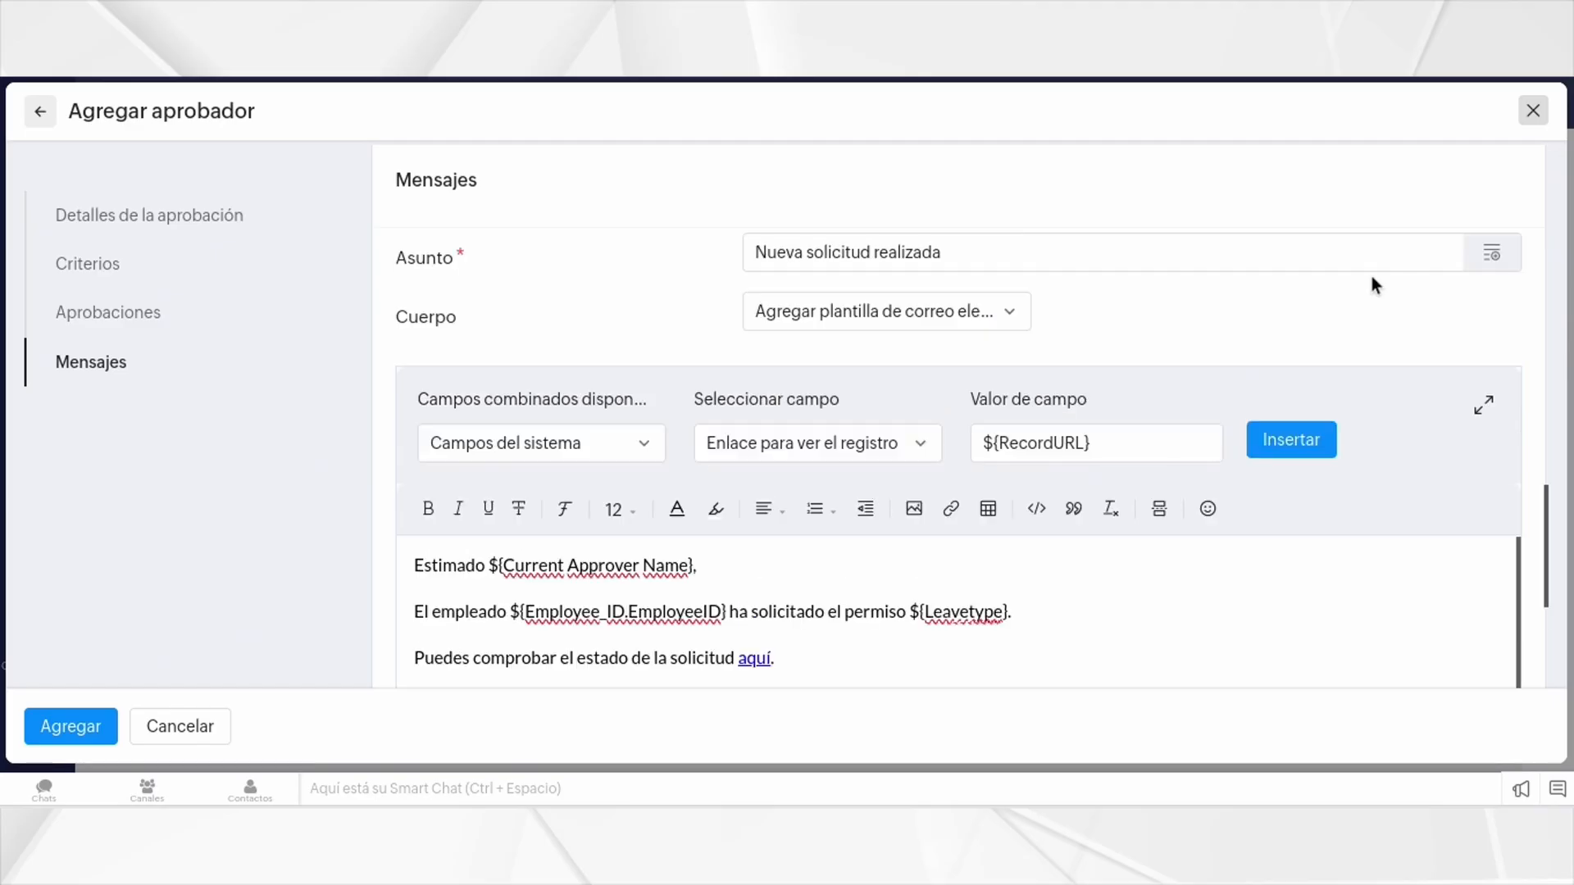
pyautogui.scroll(-6, 1367, 327)
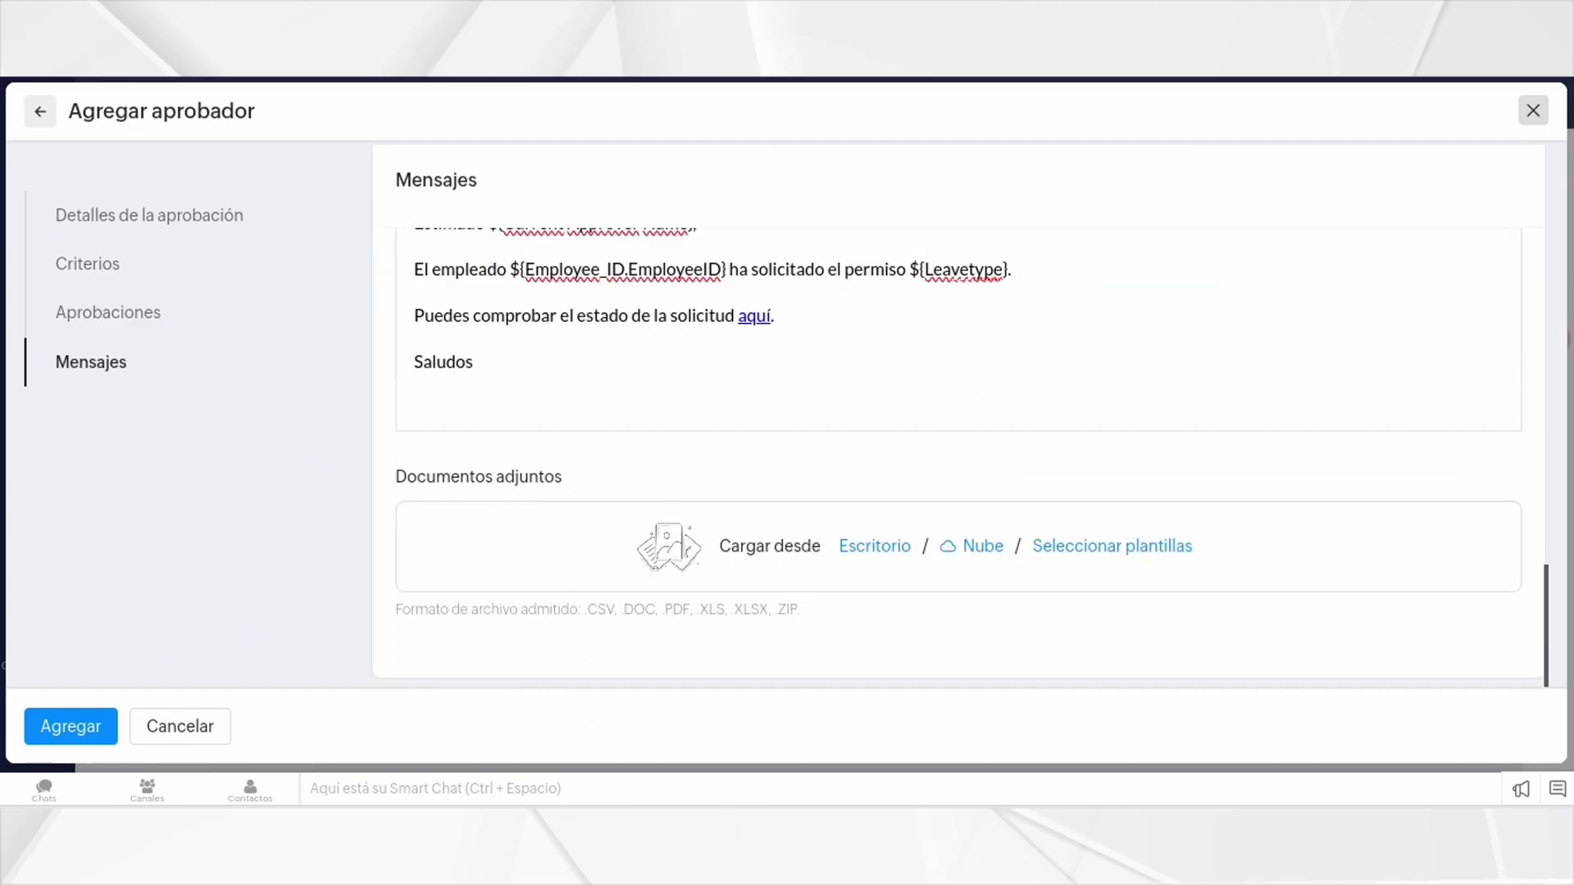
pyautogui.scroll(4, 736, 558)
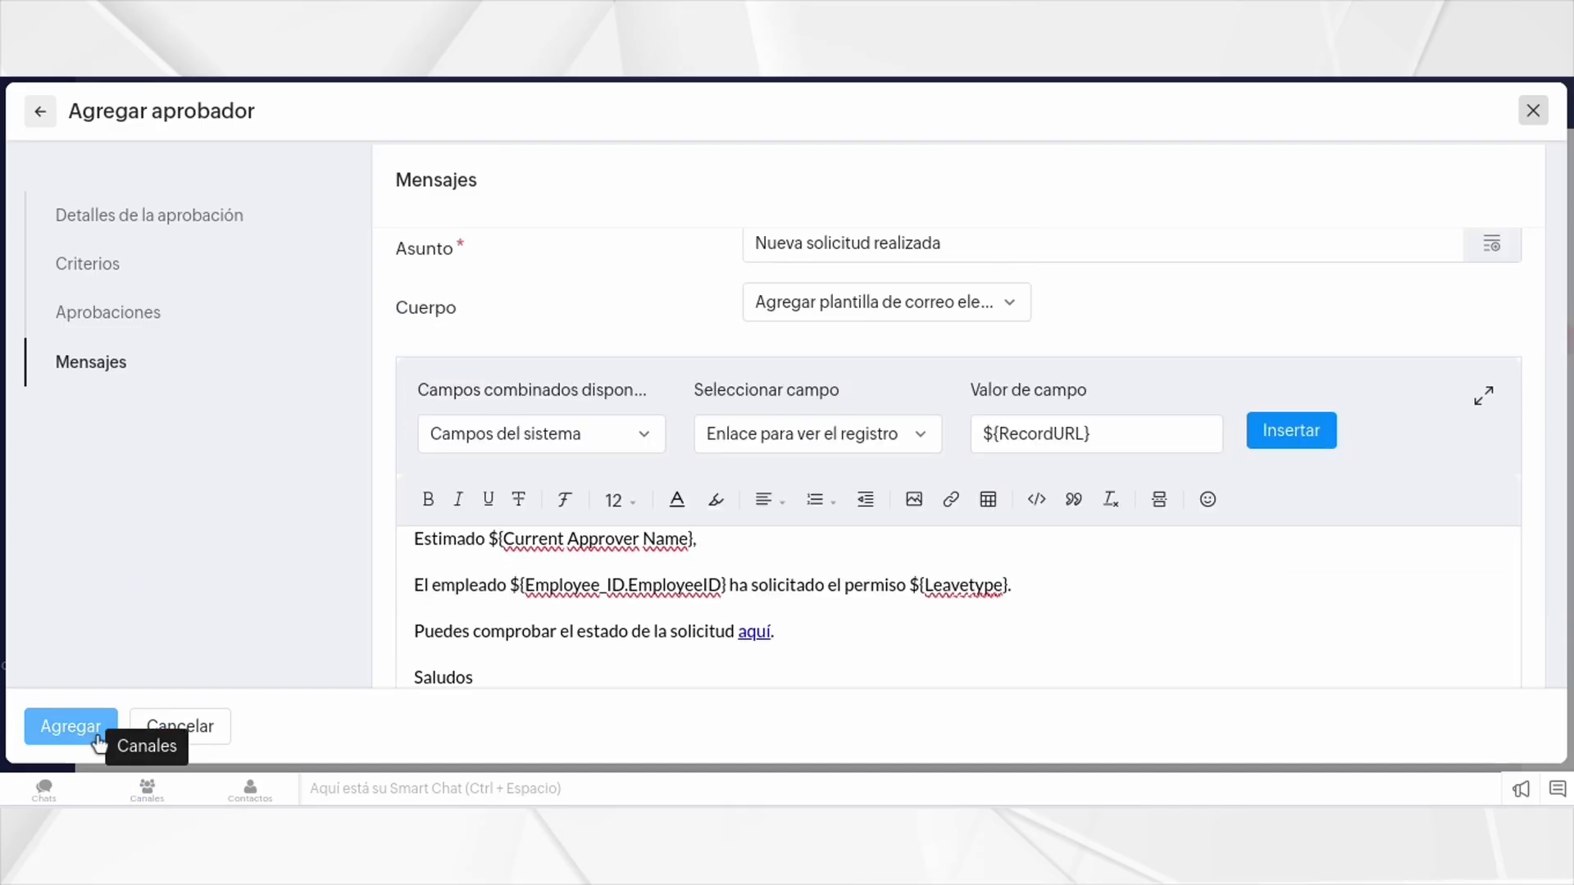
pyautogui.click(70, 726)
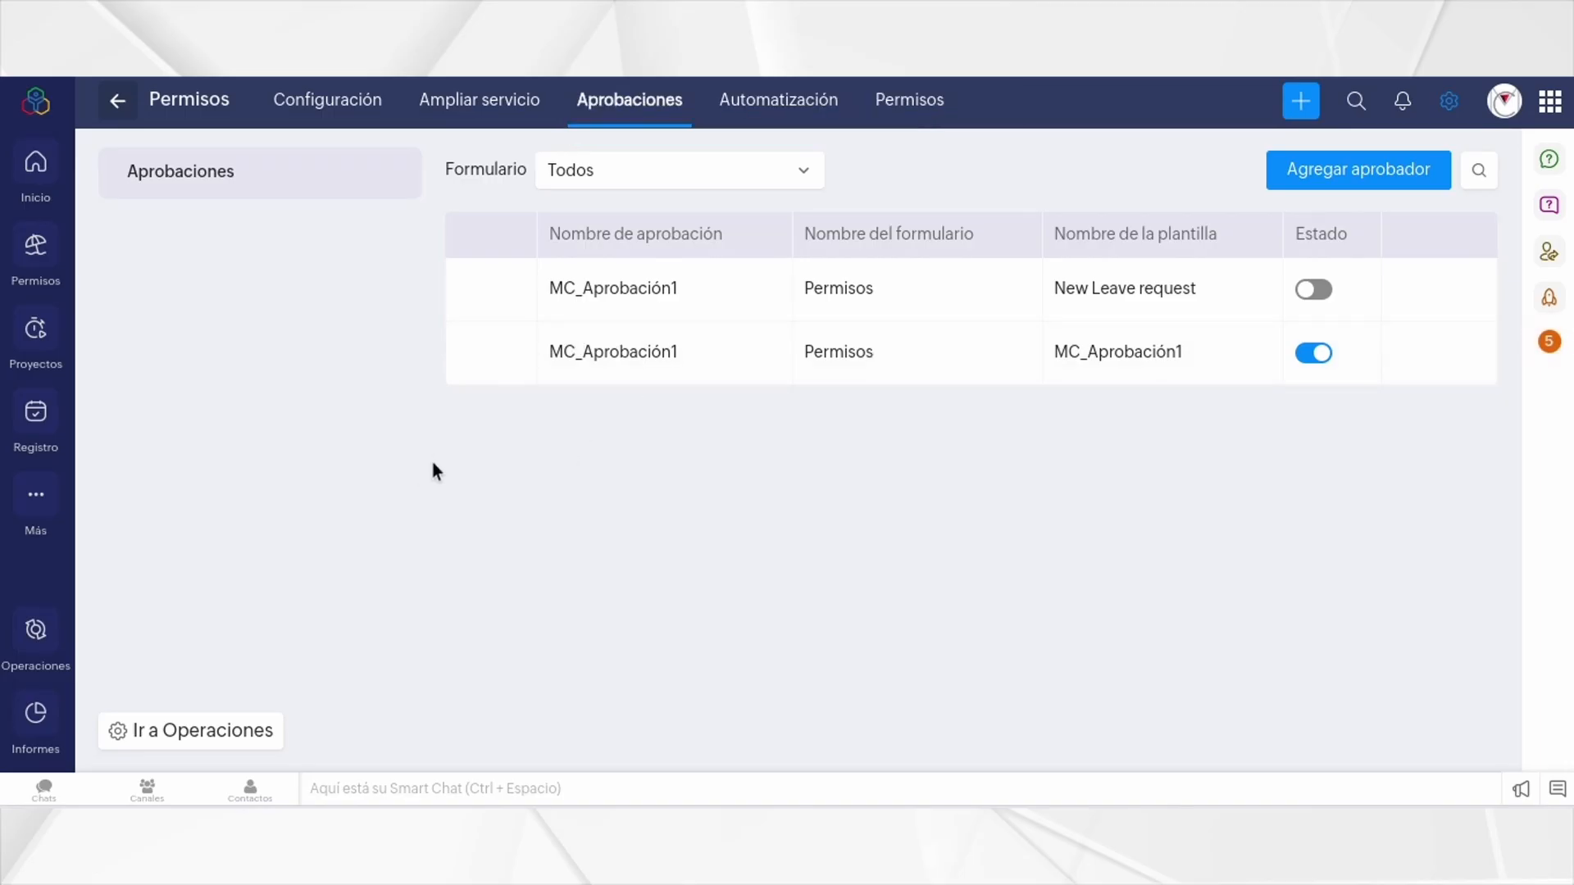
# Step: Open the Automatización settings of the Permisos service
pyautogui.click(821, 111)
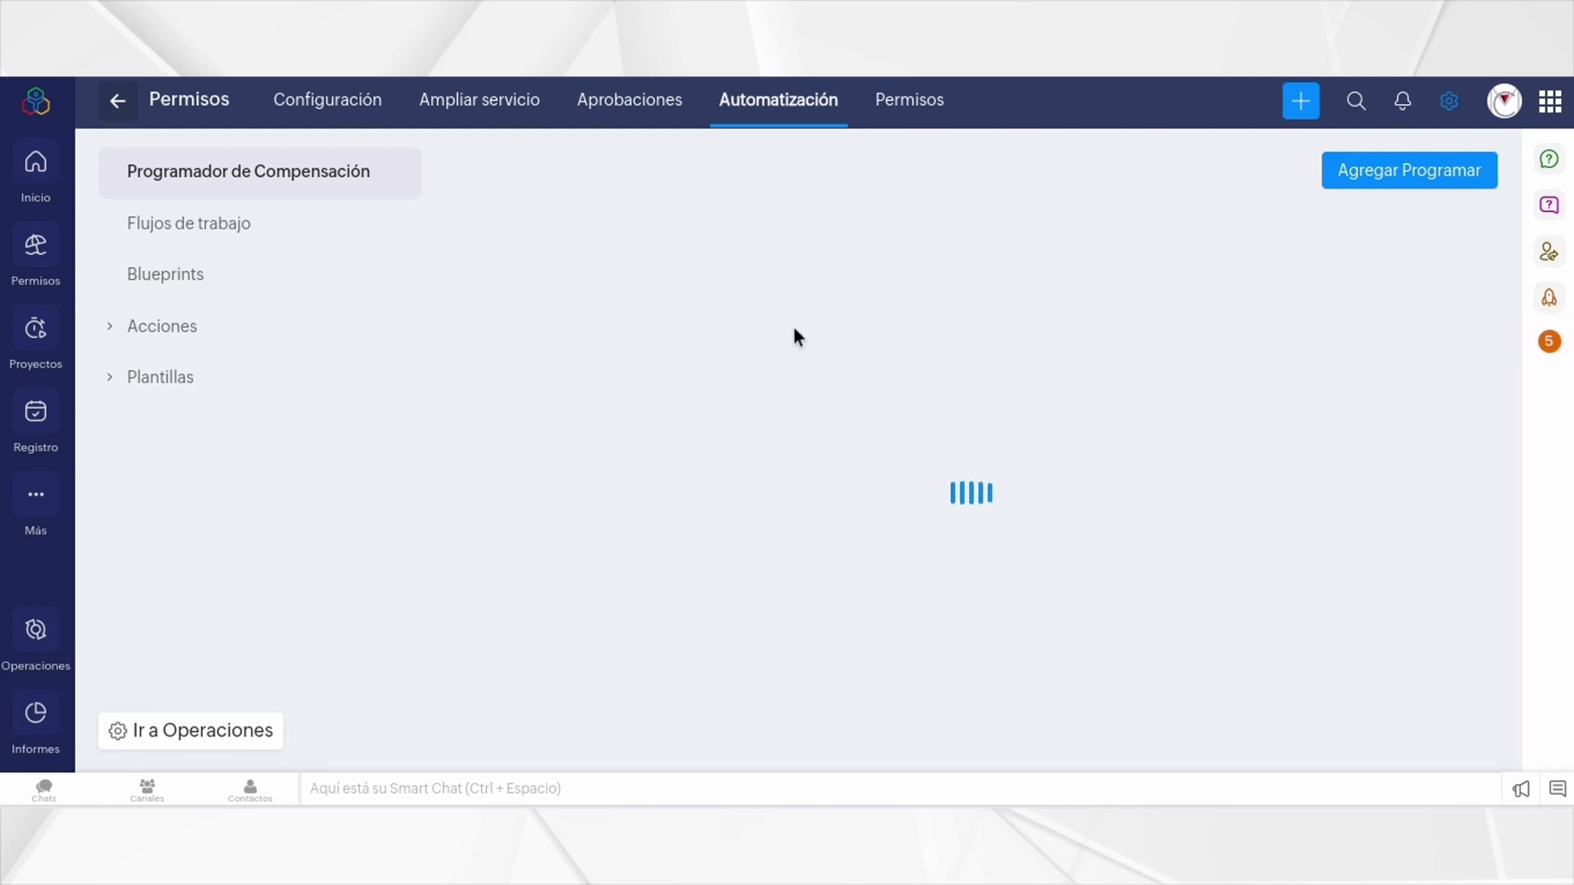
# Step: Add a new workflow for the Permisos form and name it "CM_Aprobación"
pyautogui.click(244, 236)
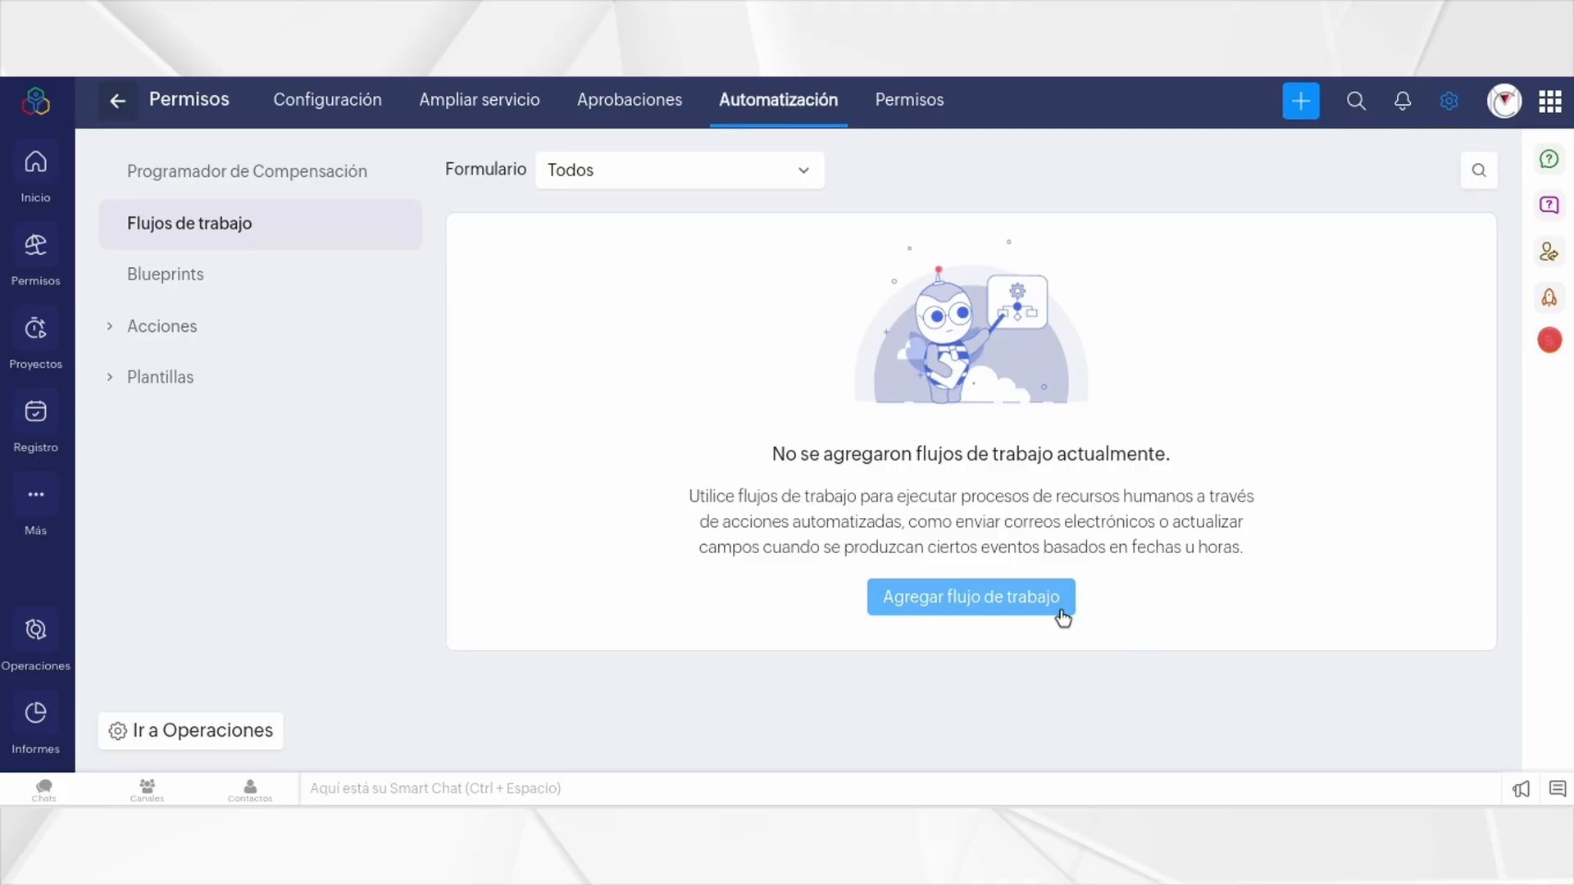
pyautogui.click(1025, 618)
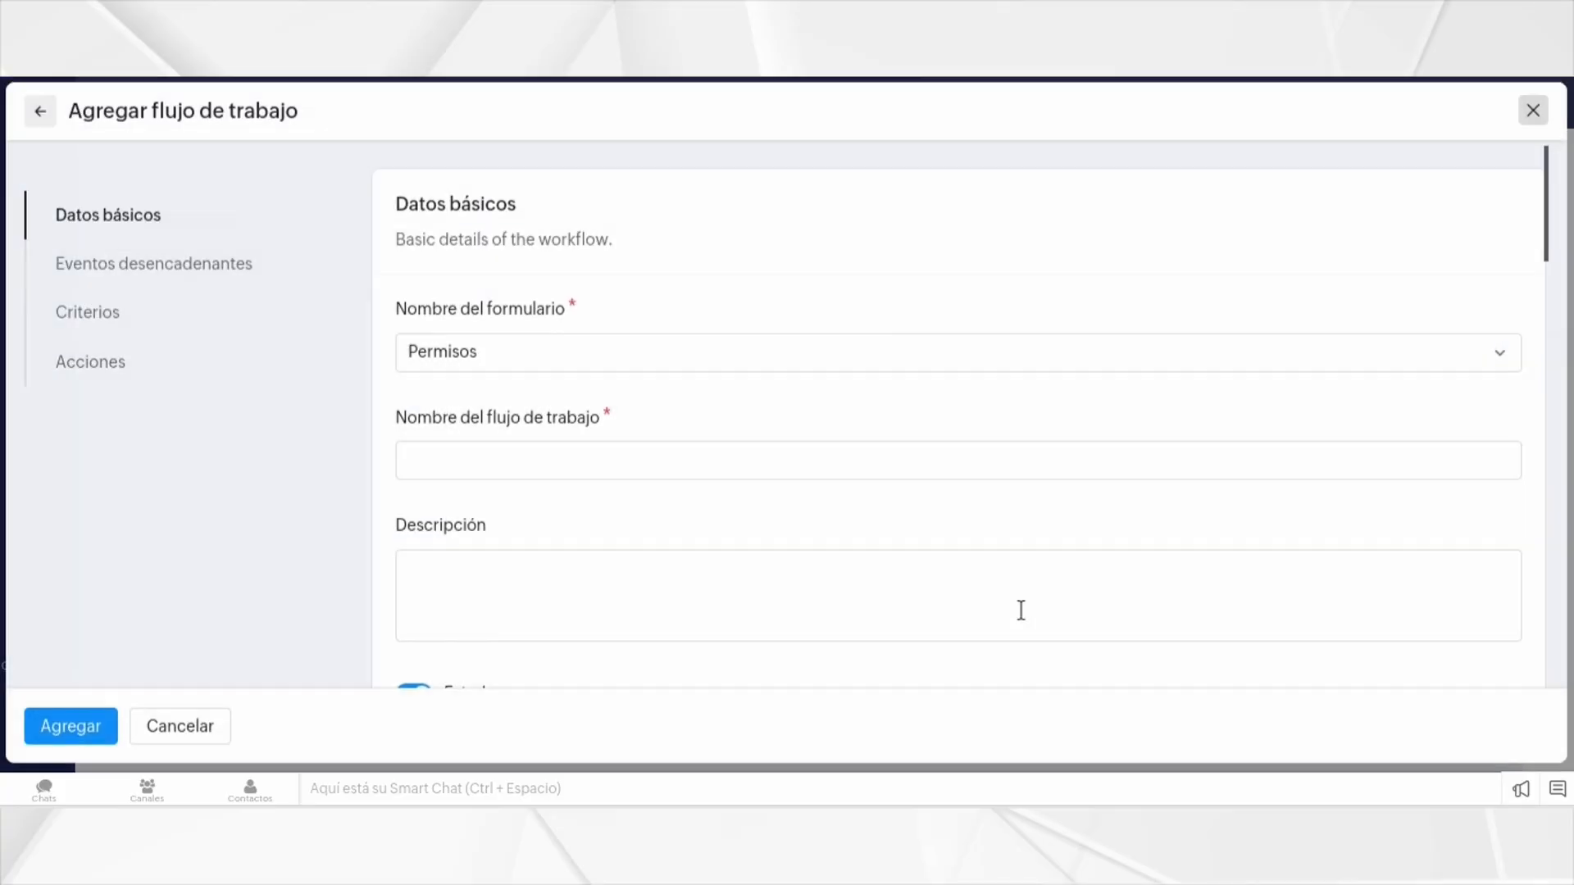
pyautogui.click(587, 447)
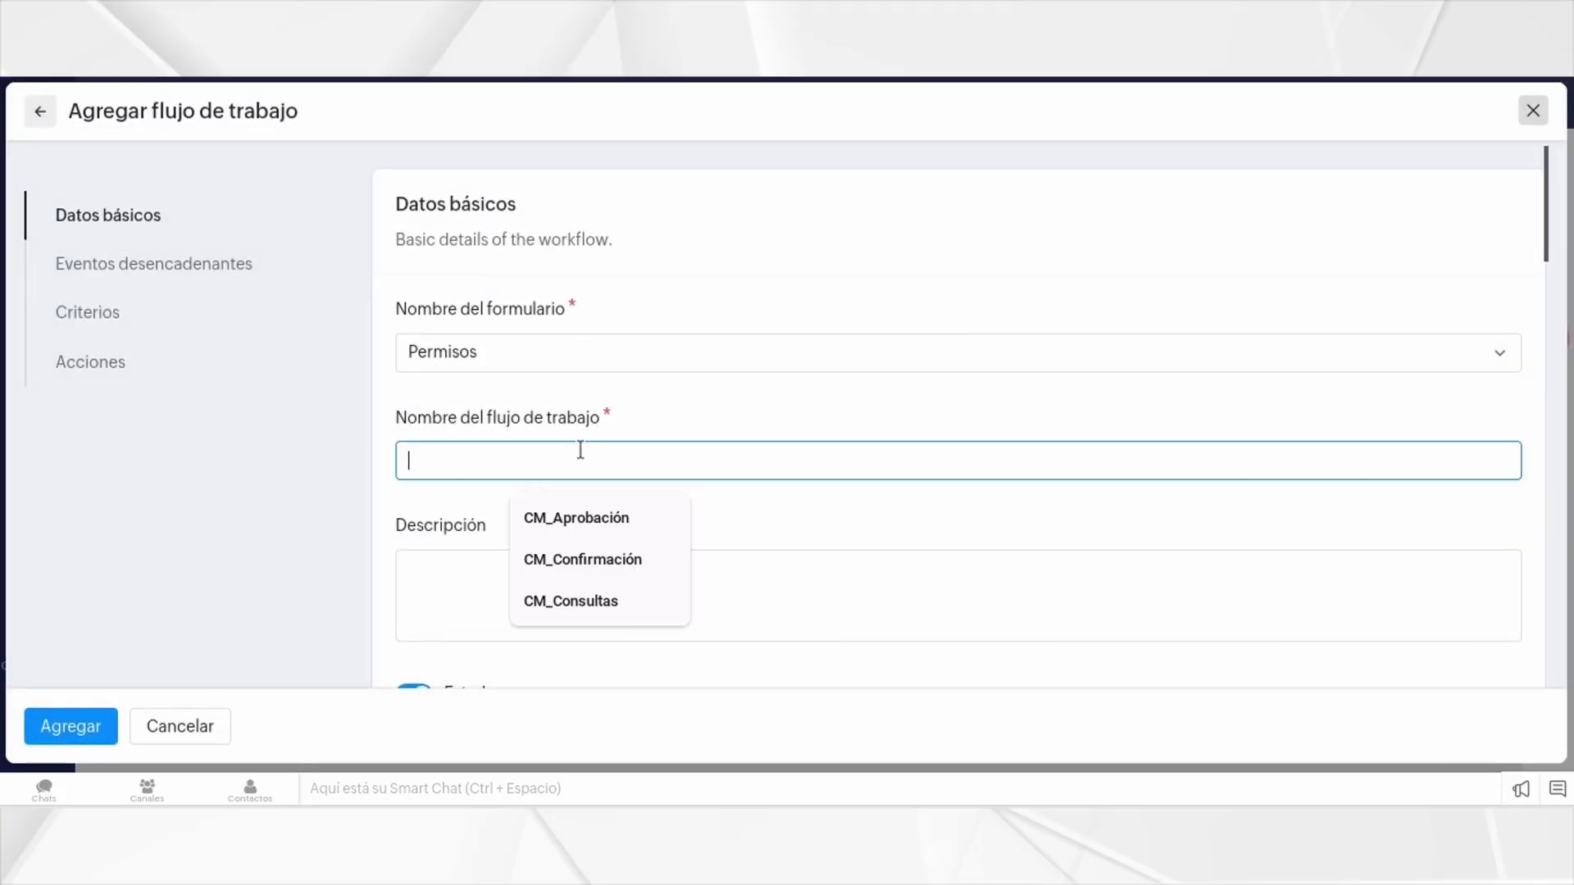
pyautogui.click(622, 518)
# Step: Set the workflow's action-based trigger event to "New or existing record is approved"
pyautogui.scroll(-2, 656, 381)
pyautogui.scroll(-5, 656, 379)
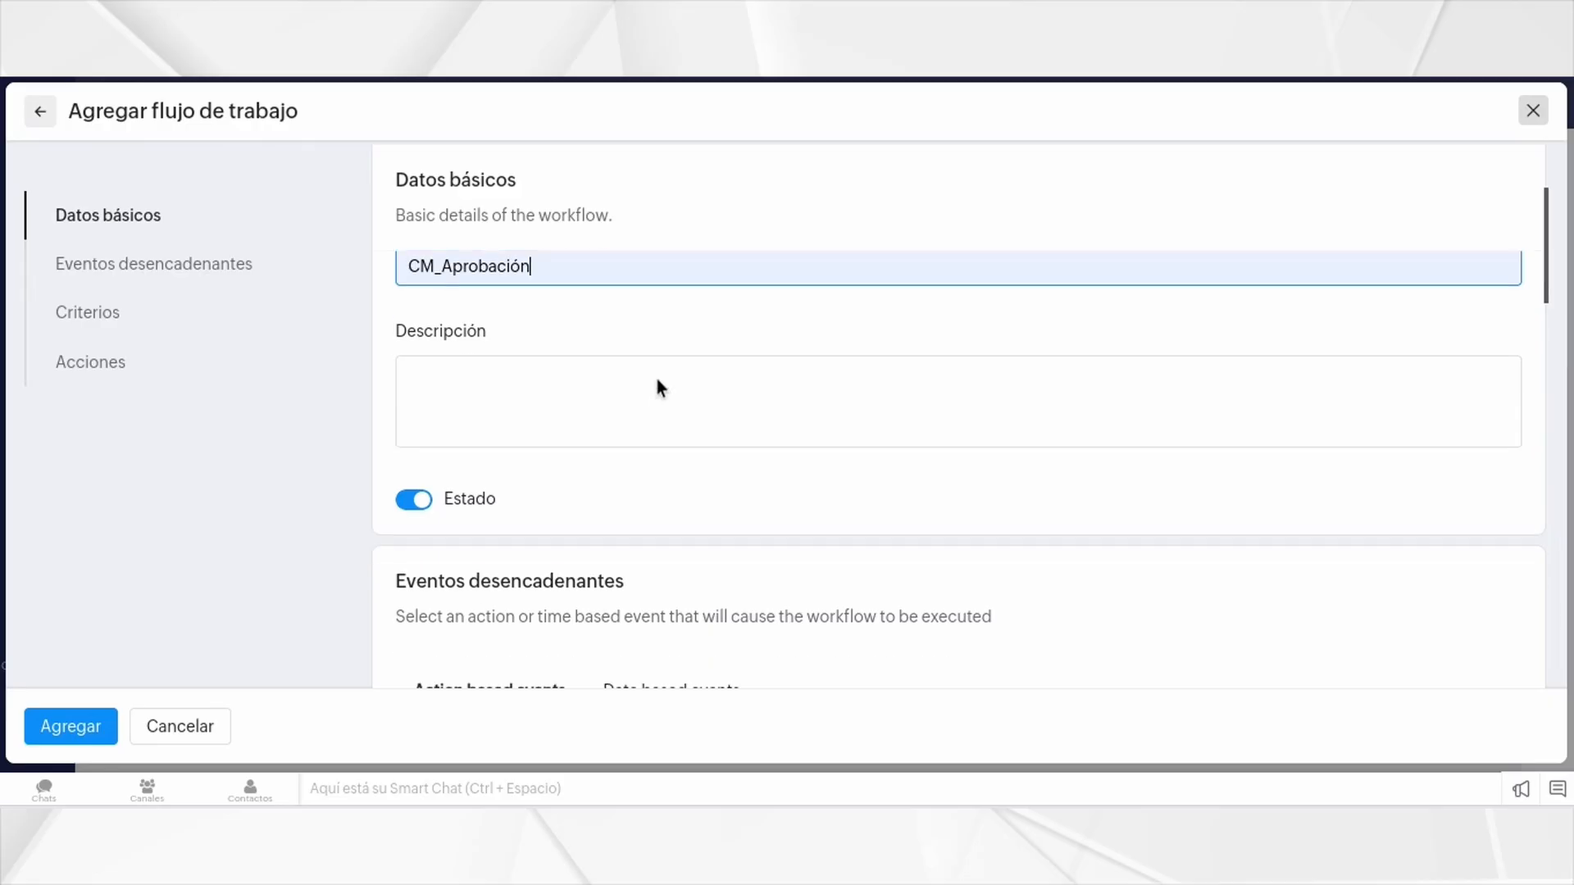
pyautogui.scroll(1, 656, 380)
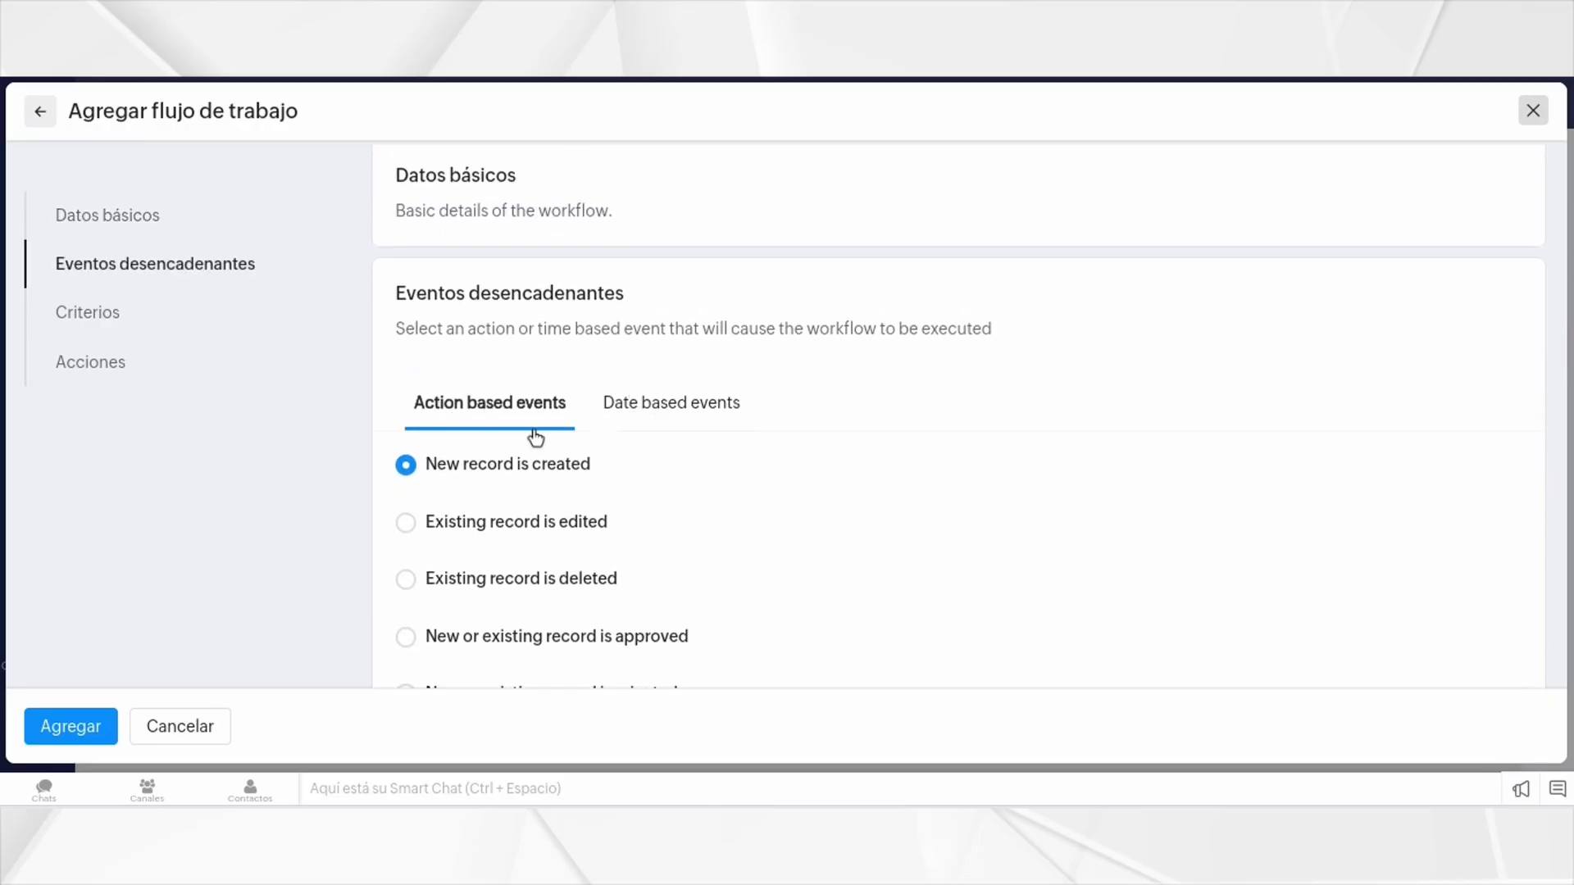
pyautogui.scroll(-2, 481, 423)
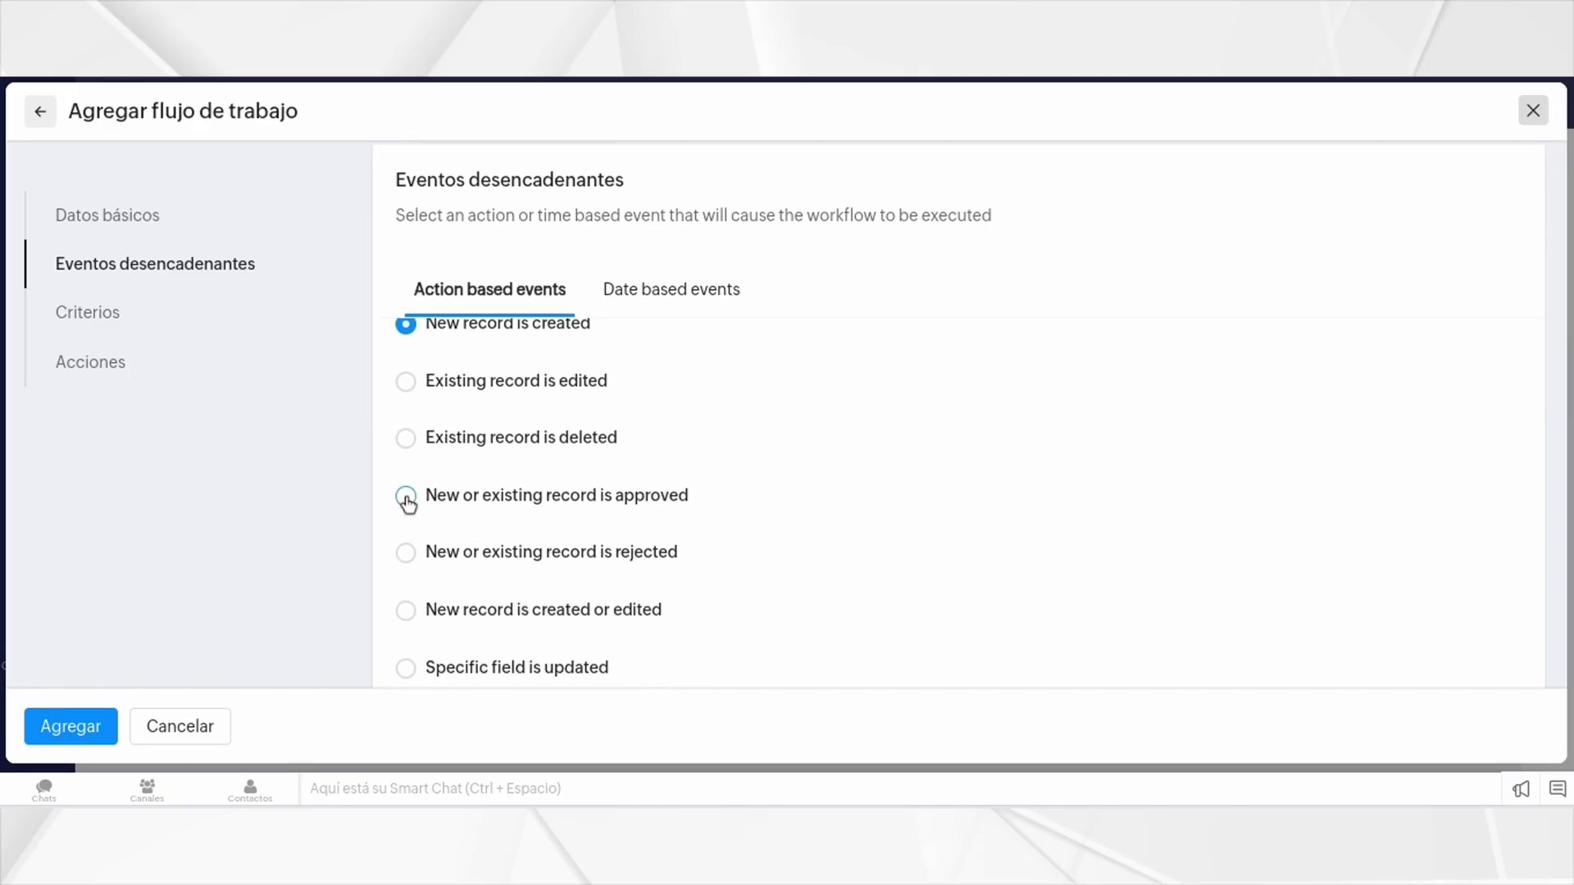
pyautogui.click(406, 496)
# Step: Leave the workflow's criteria unset and start a new email alert among its actions
pyautogui.scroll(-5, 528, 419)
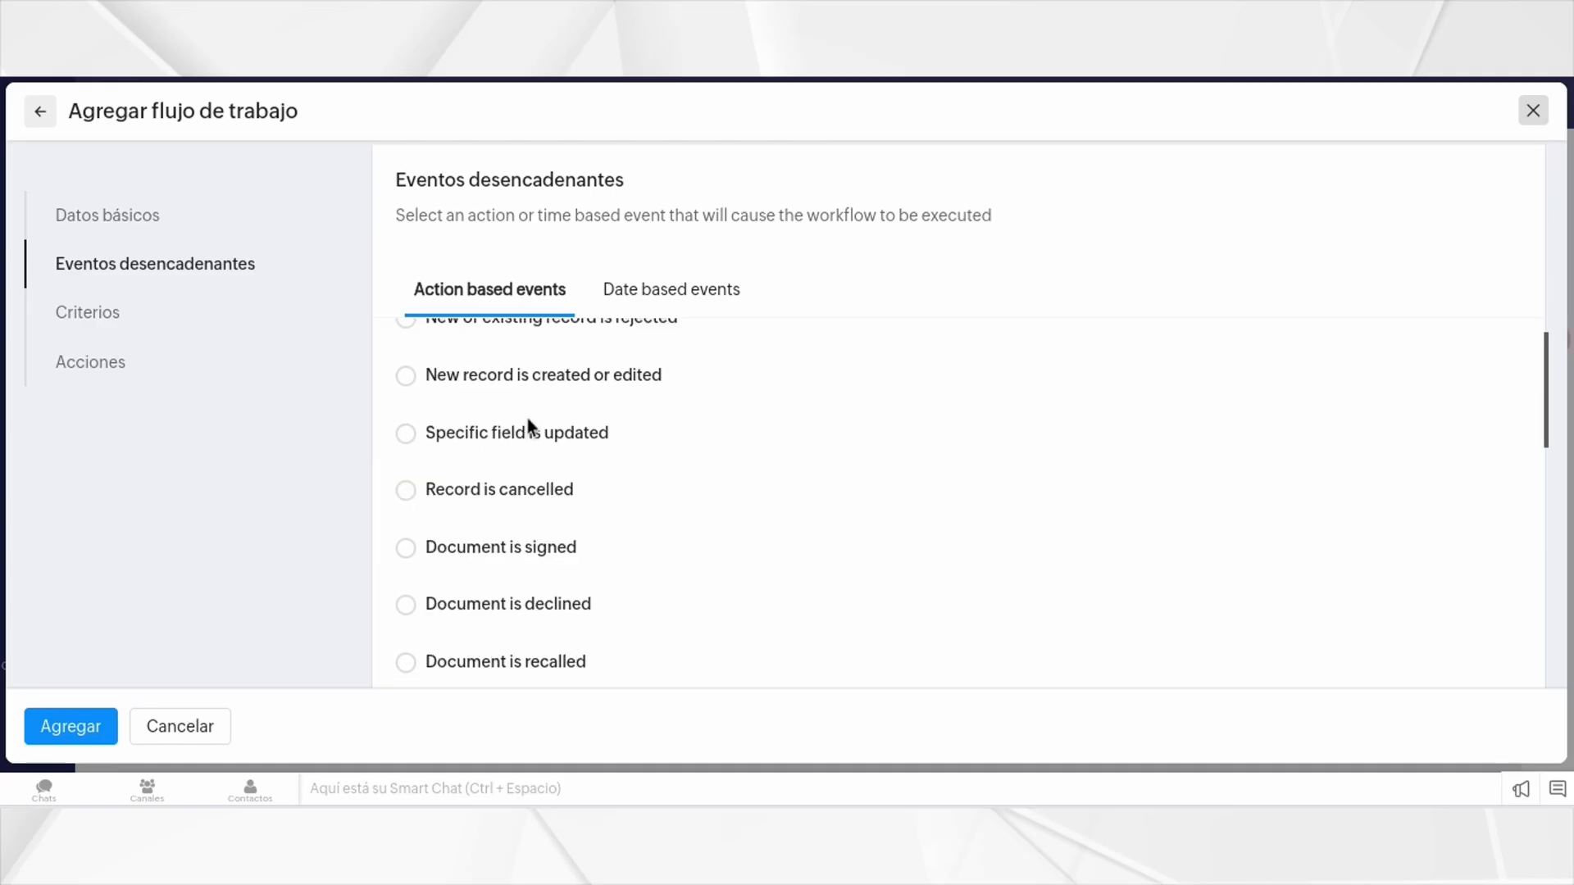
pyautogui.scroll(-3, 529, 424)
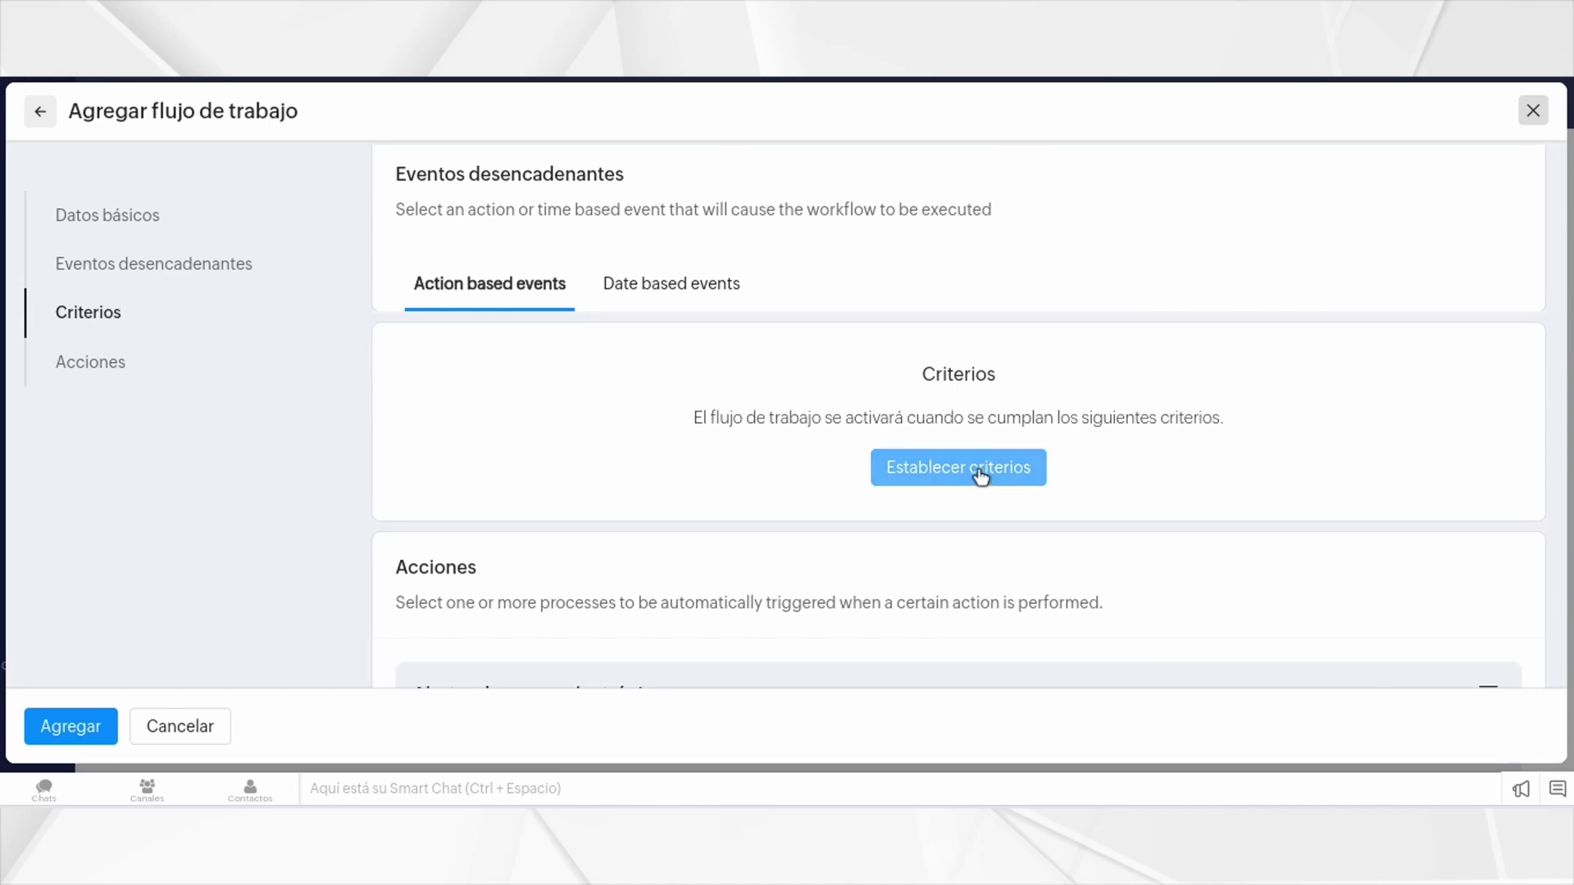
pyautogui.scroll(-1, 928, 520)
pyautogui.scroll(-2, 844, 541)
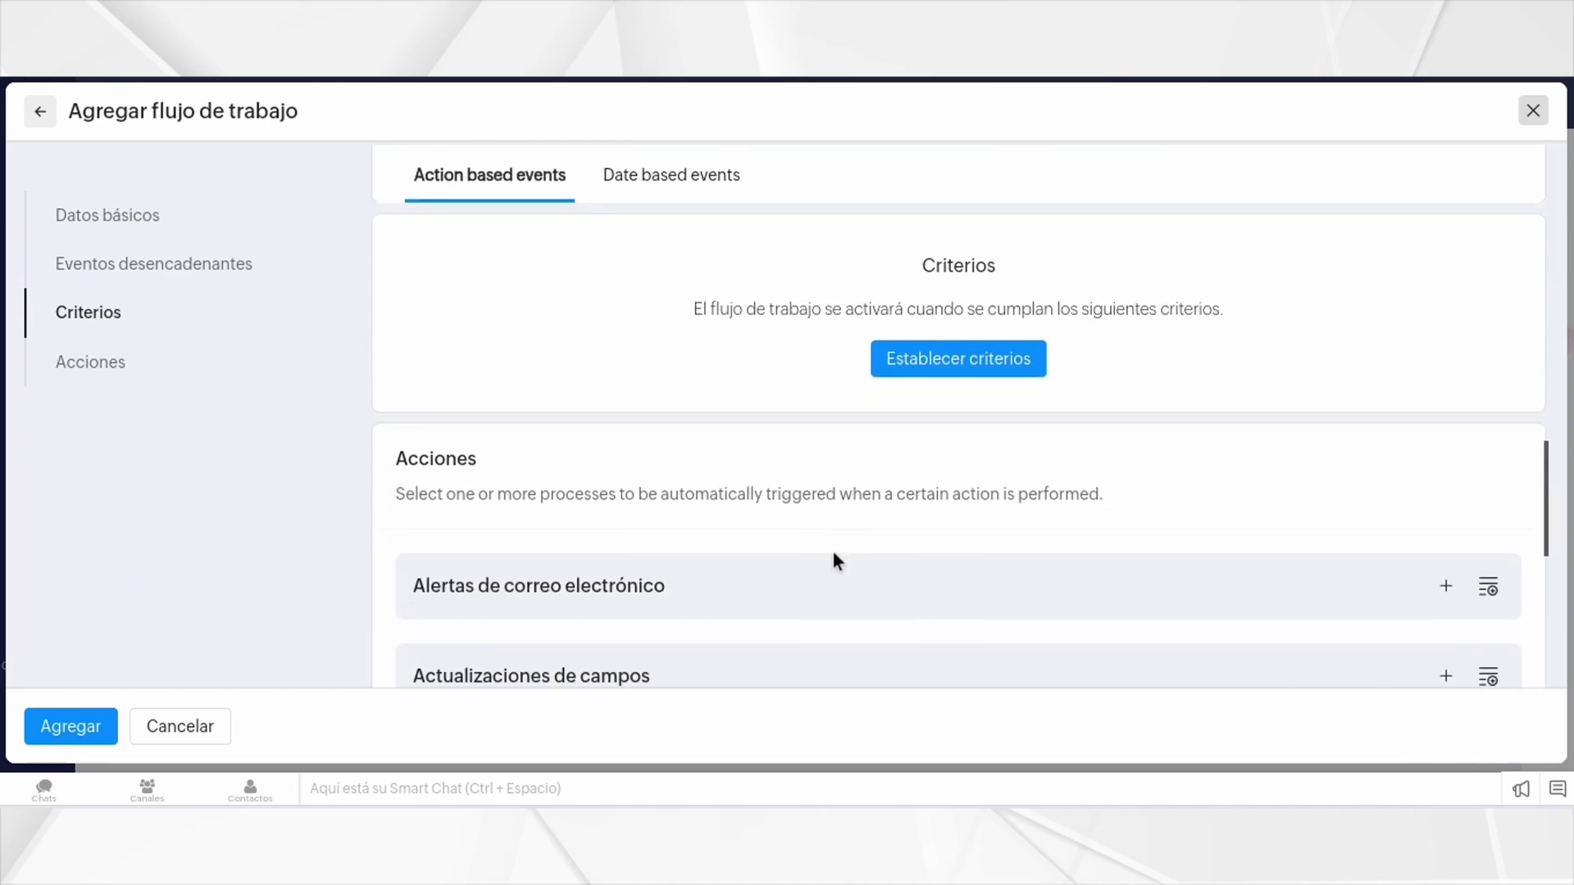
pyautogui.scroll(4, 651, 523)
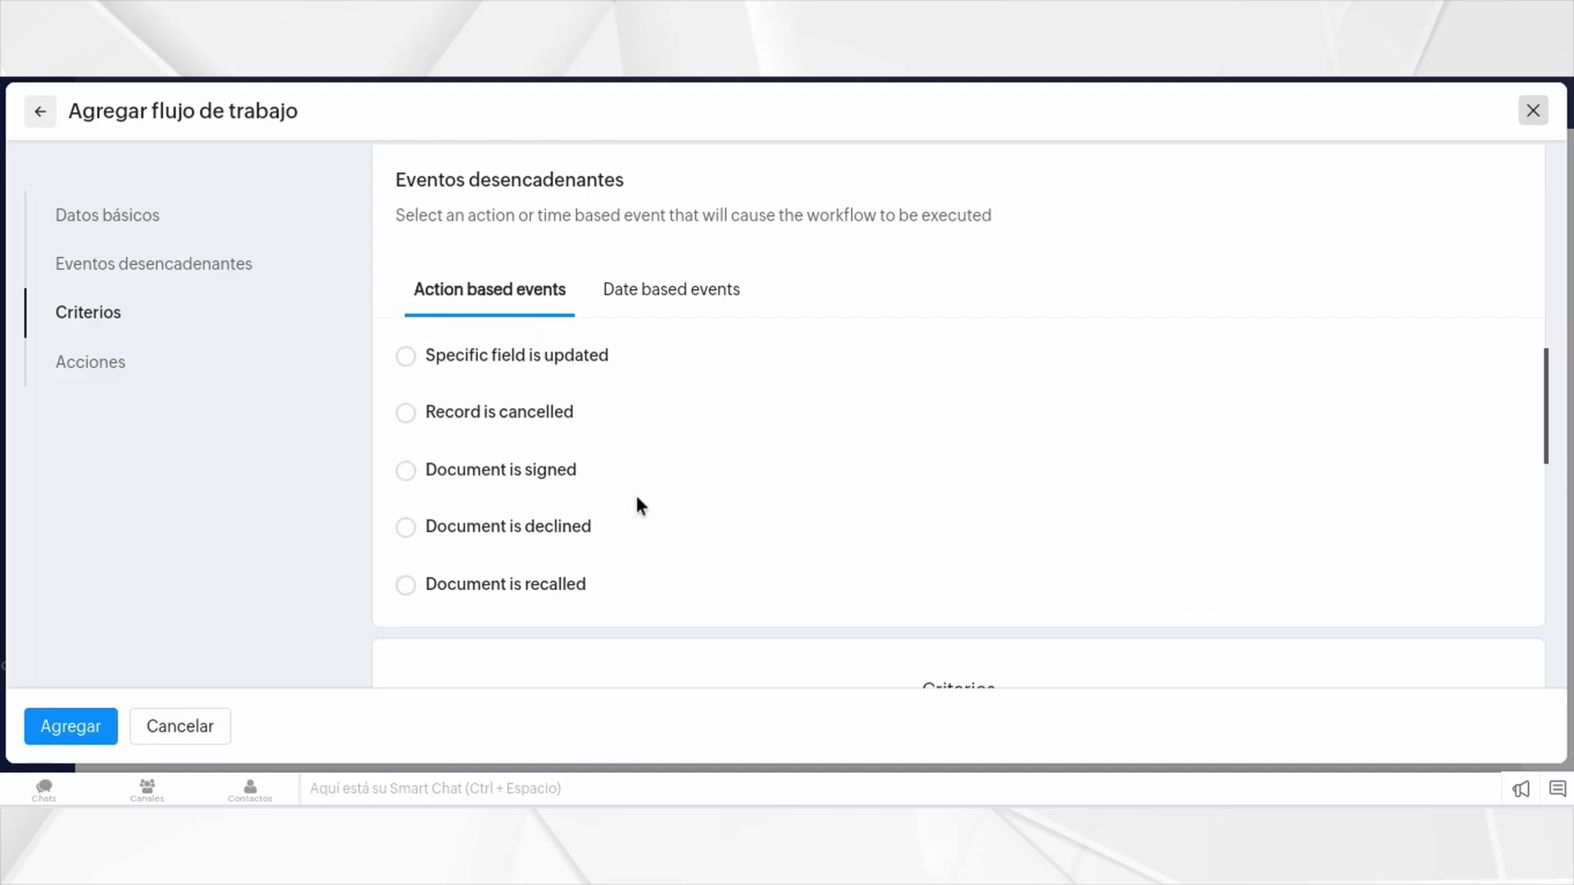
pyautogui.scroll(-5, 733, 529)
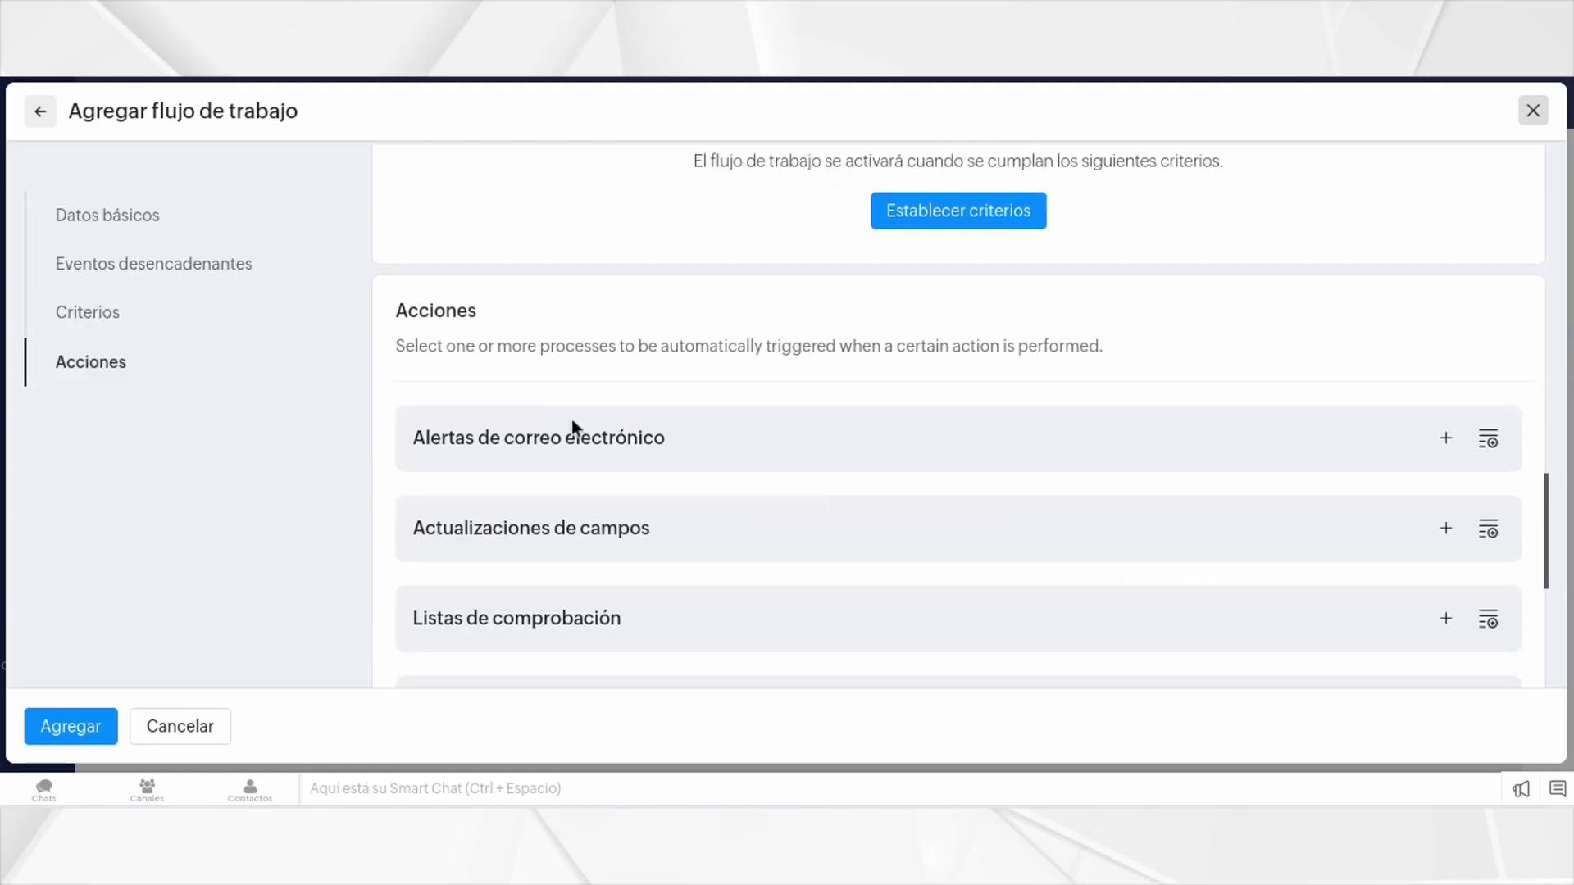
pyautogui.scroll(-3, 571, 421)
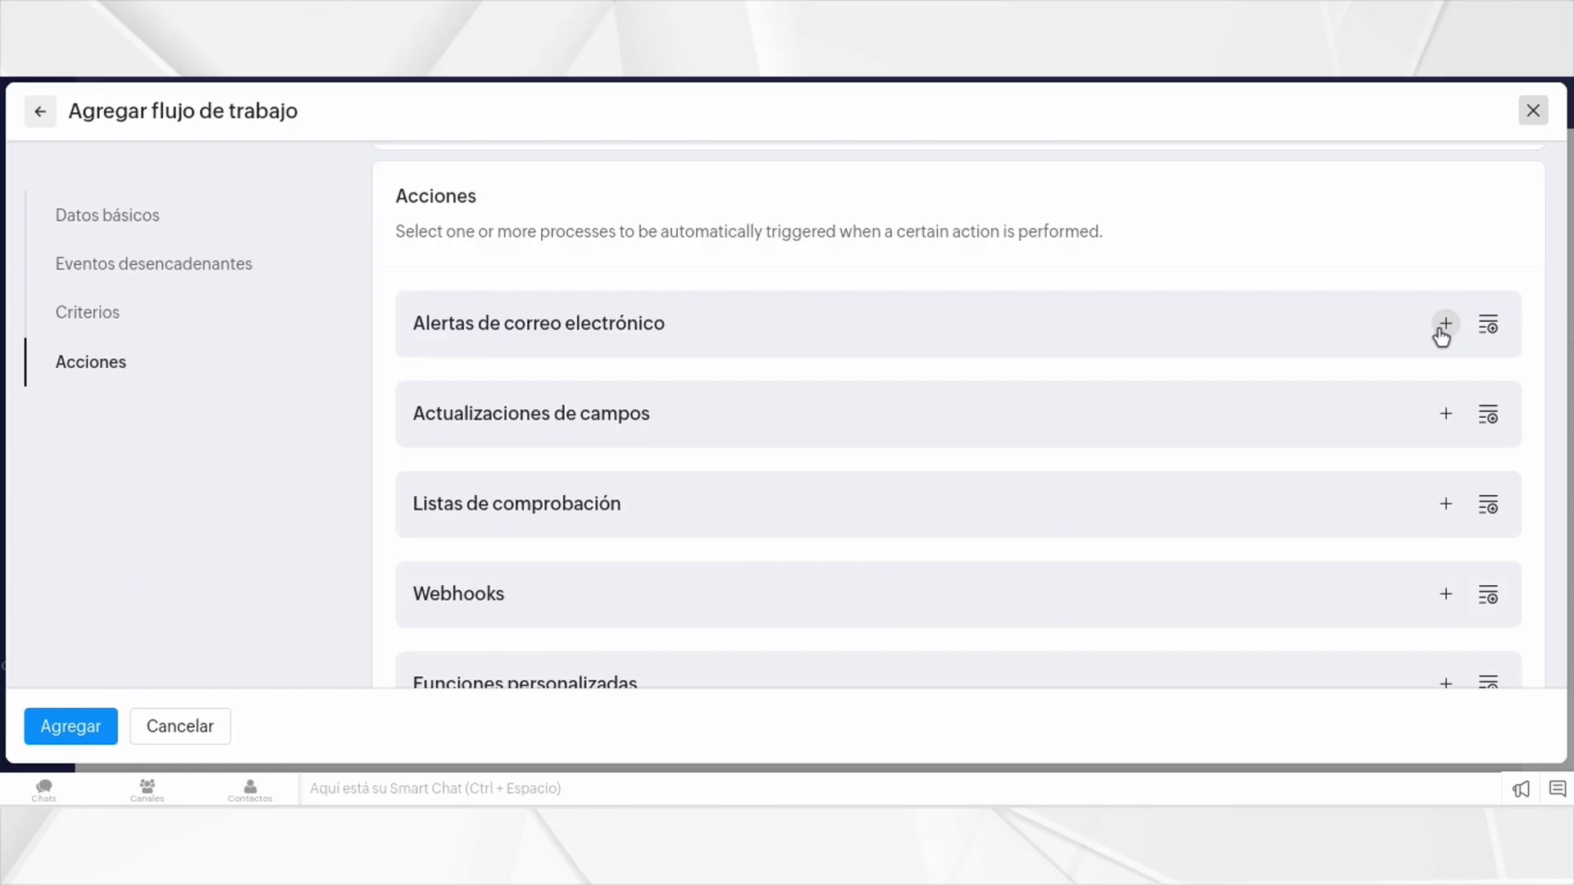
pyautogui.click(1444, 324)
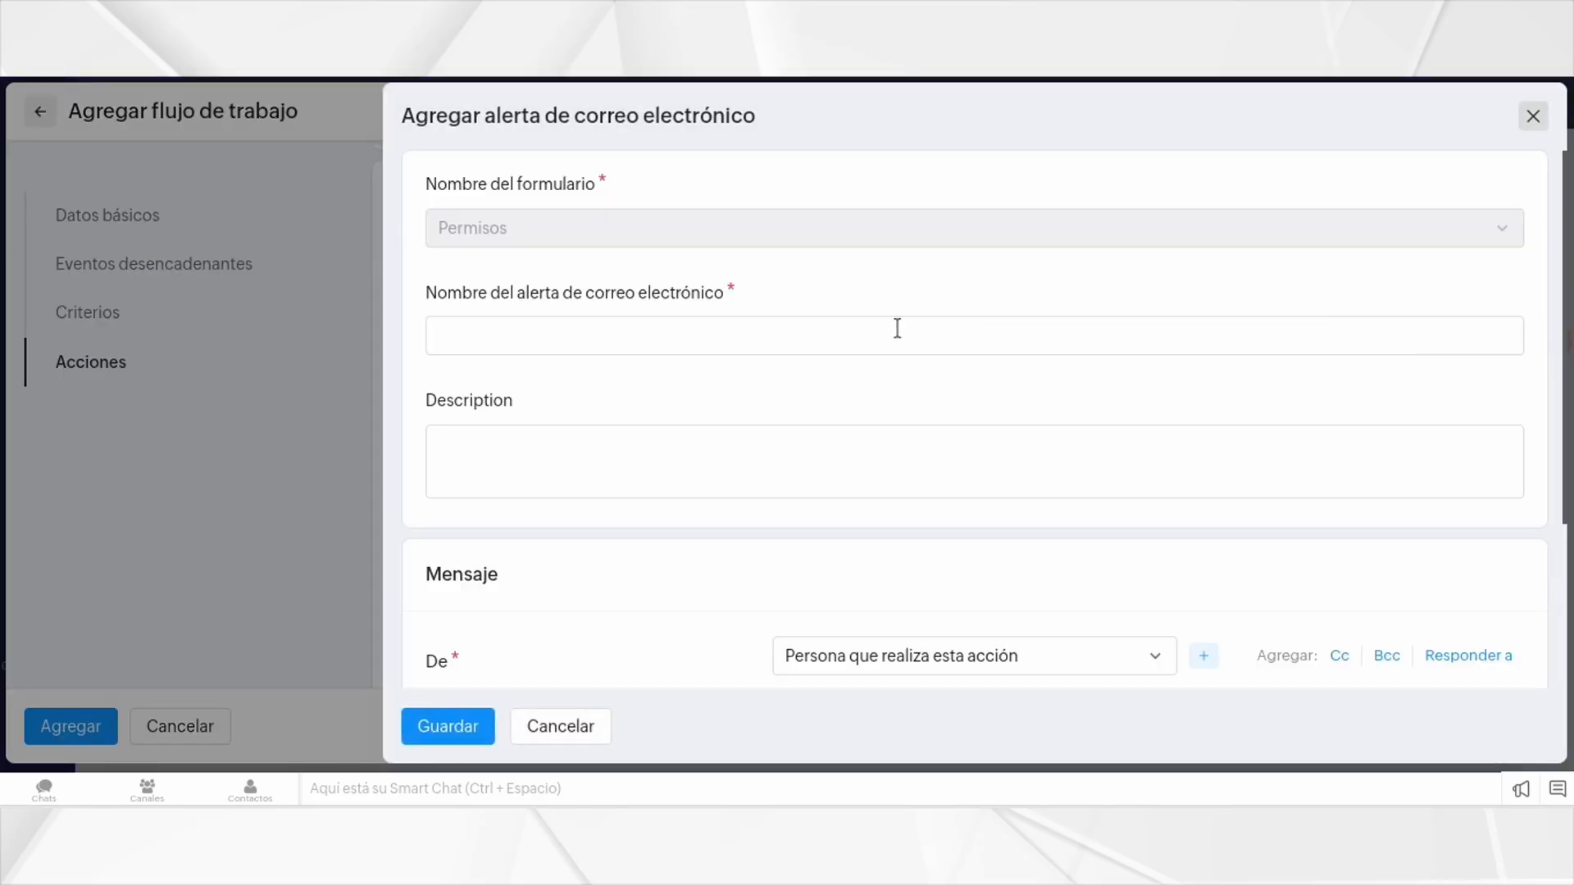
# Step: Name the email alert "MC: Aprobado", adapting the suggested name "MCViaje: Aprobado"
pyautogui.click(896, 328)
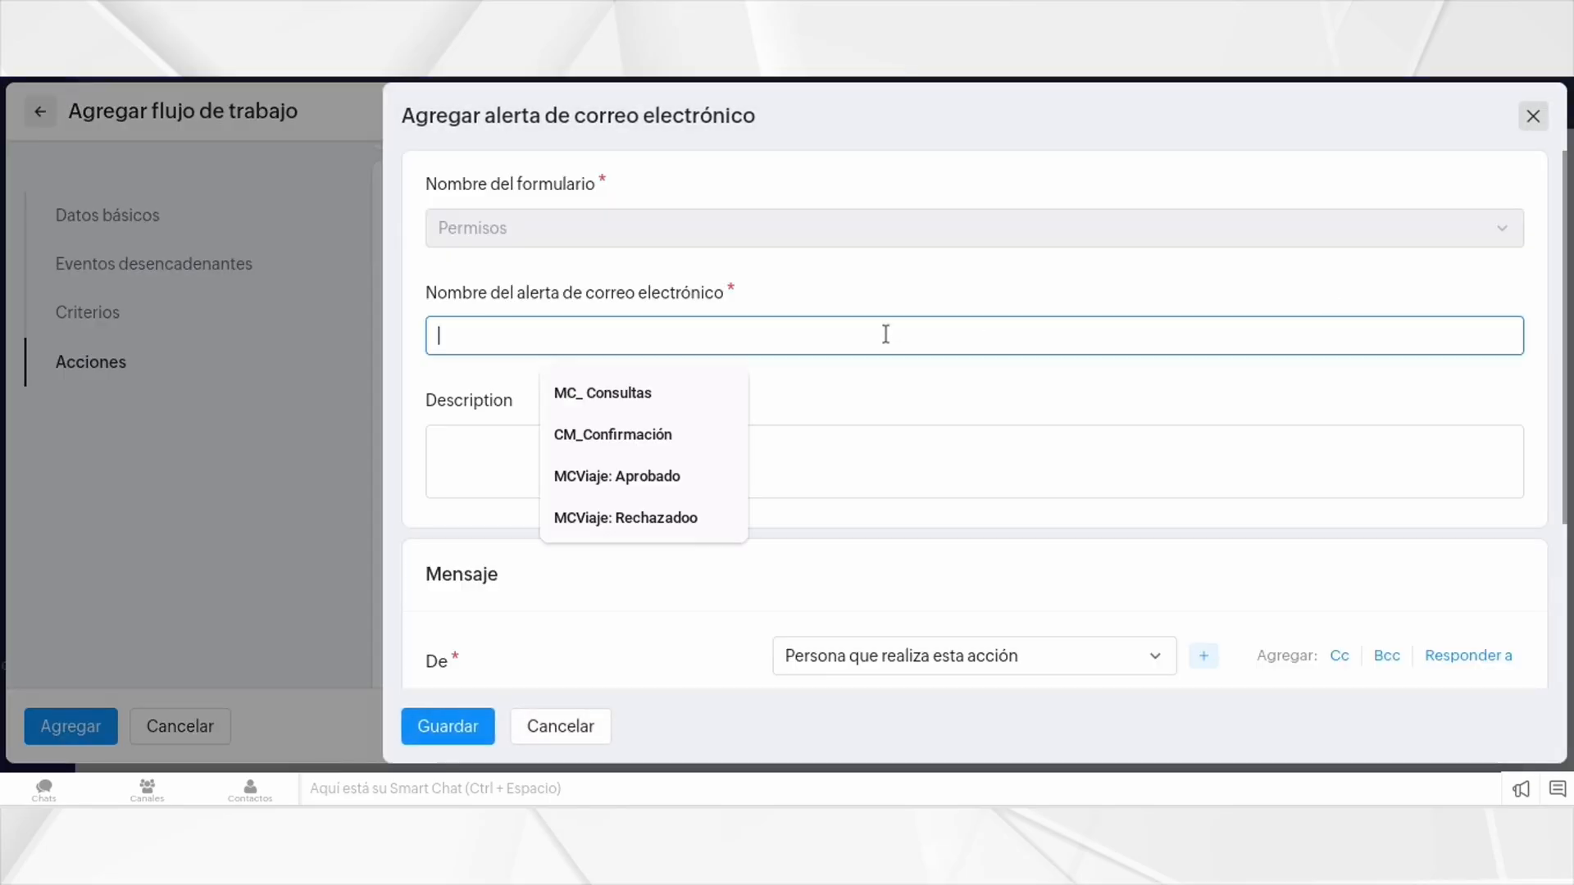
pyautogui.click(649, 476)
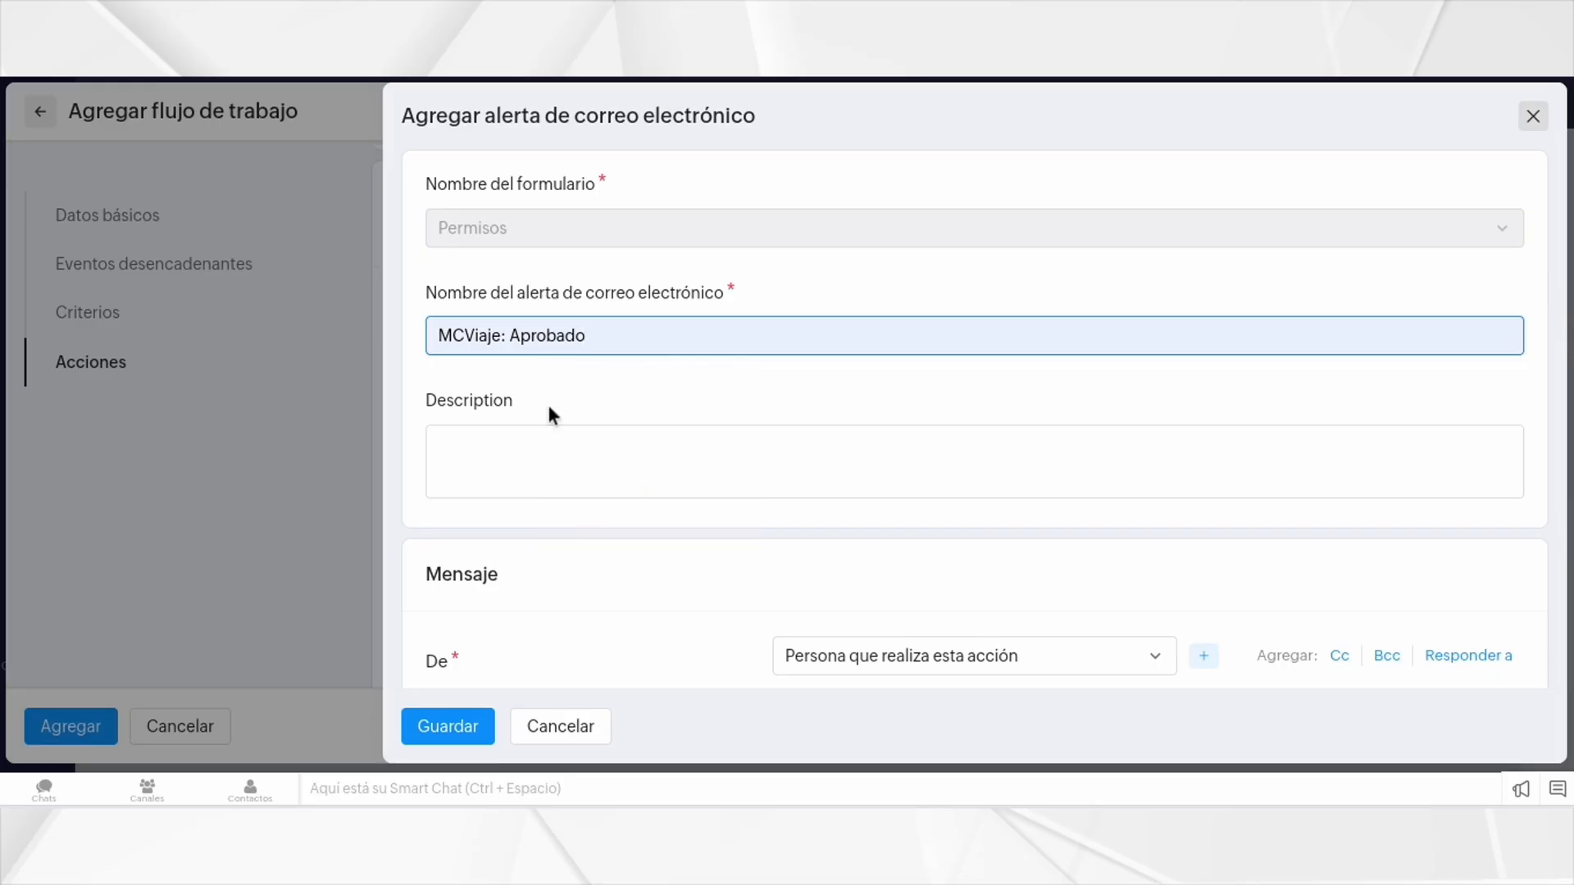
pyautogui.moveTo(498, 338); pyautogui.dragTo(457, 340)
pyautogui.write('<c')
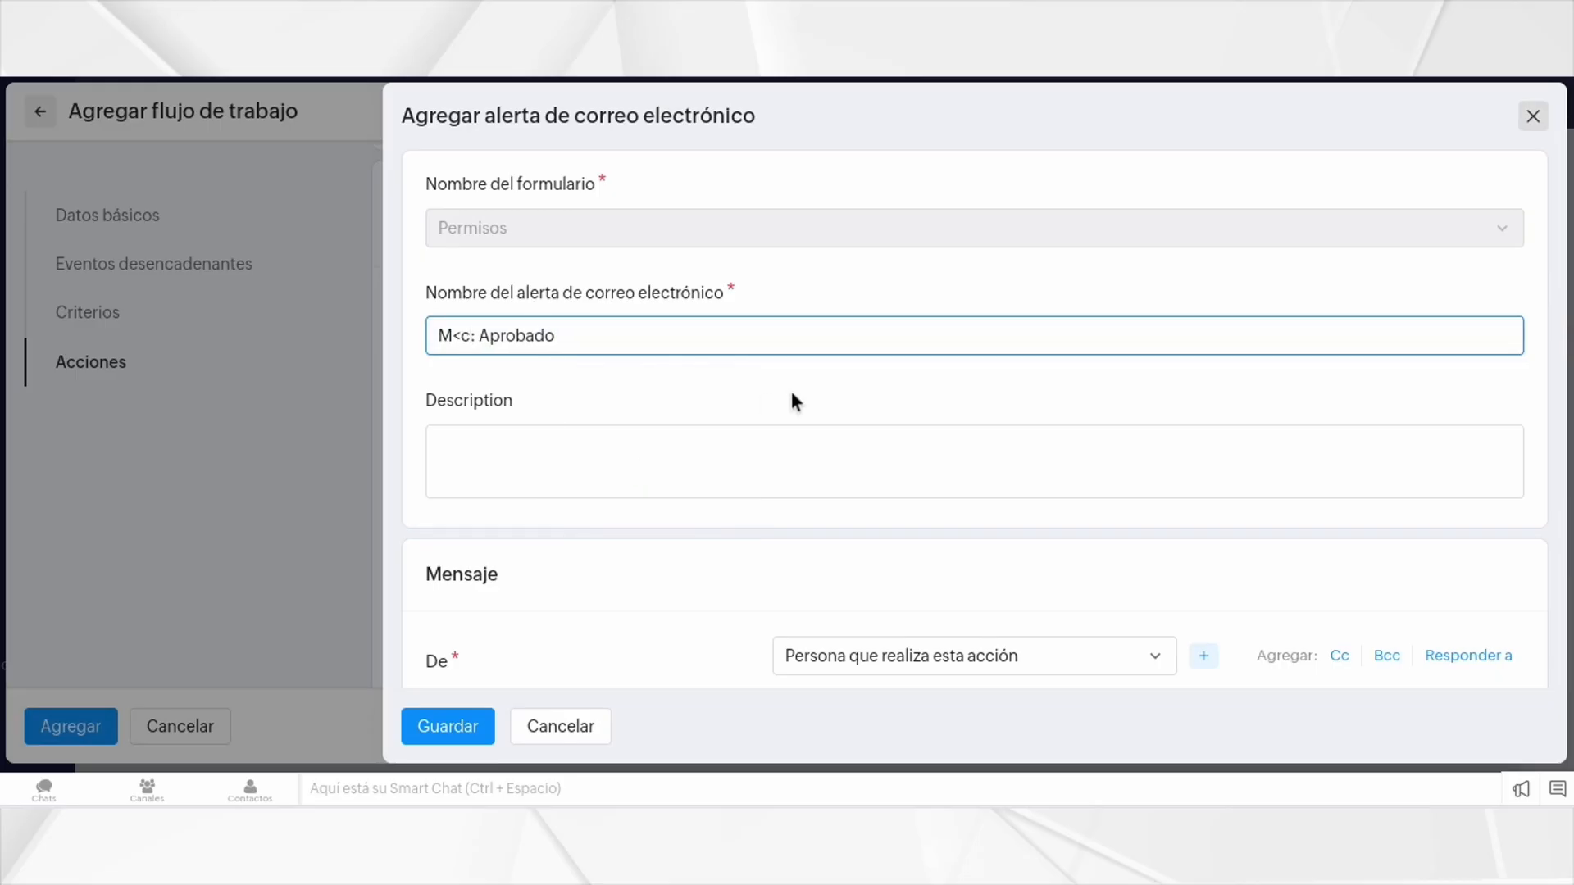
pyautogui.press('BackSpace')
pyautogui.press('BackSpace')
pyautogui.write('C')
# Step: Set the alert's sender to the default sender address (Dirección de remitente predeterminada)
pyautogui.scroll(-3, 731, 334)
pyautogui.scroll(3, 734, 344)
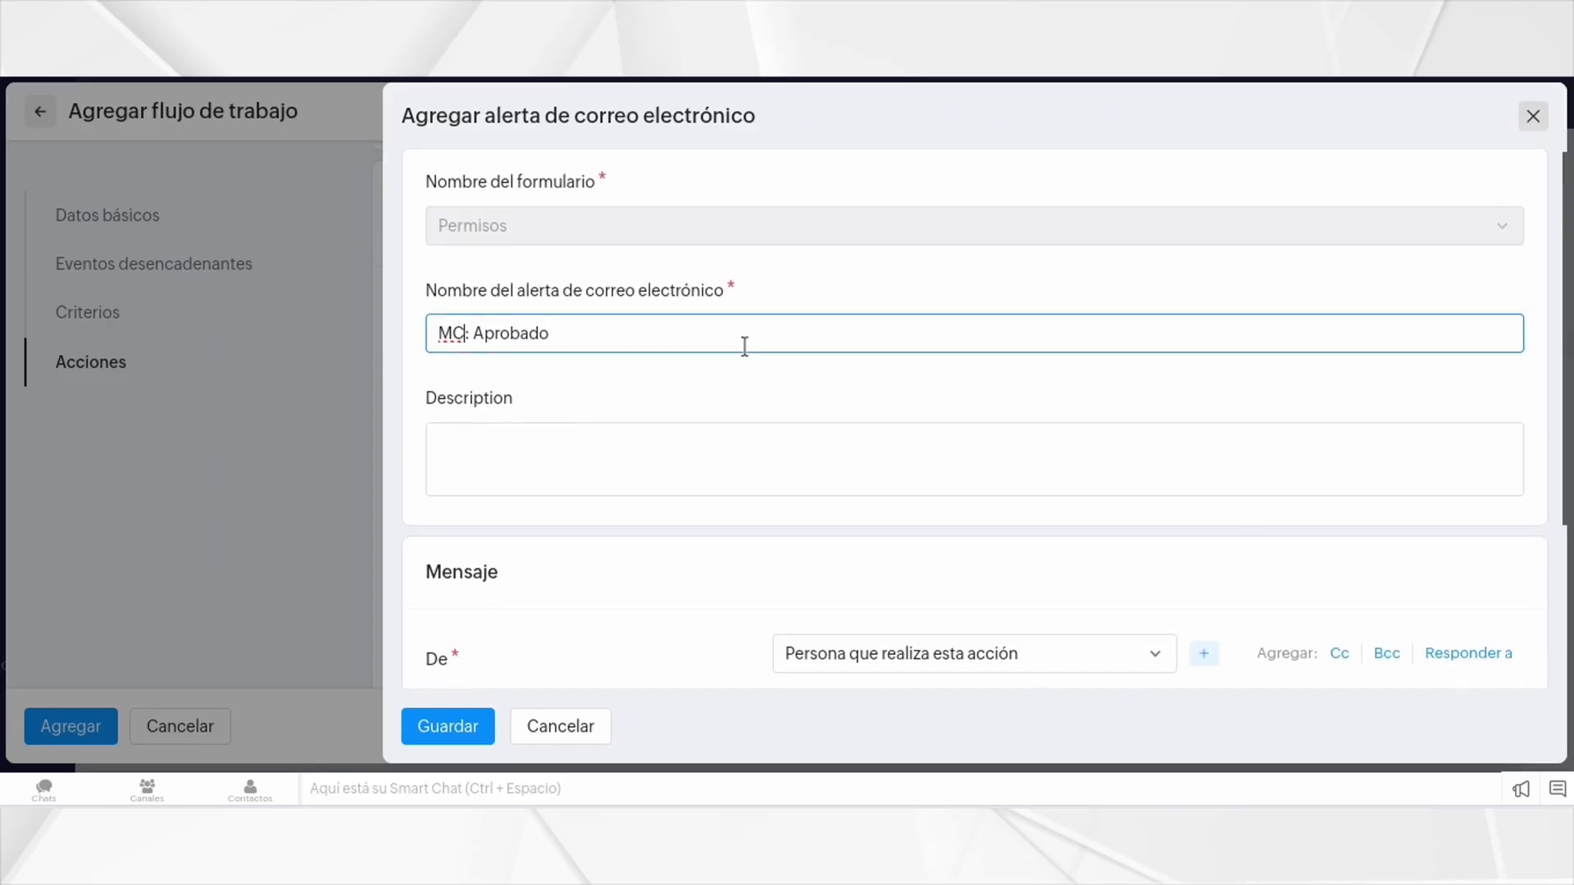
pyautogui.scroll(-3, 744, 345)
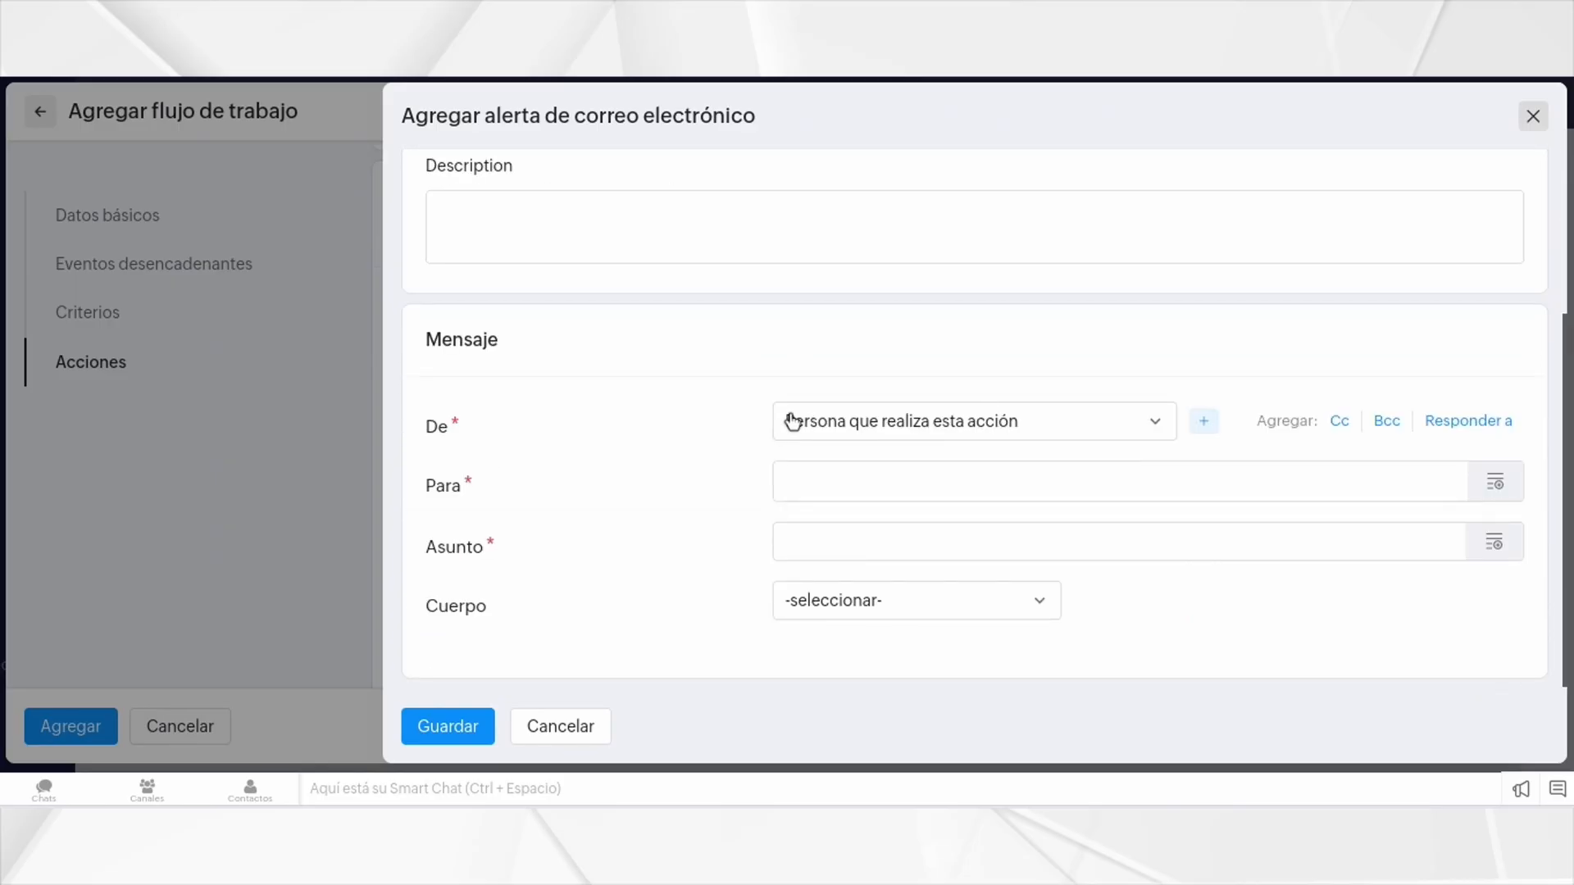
pyautogui.click(1149, 431)
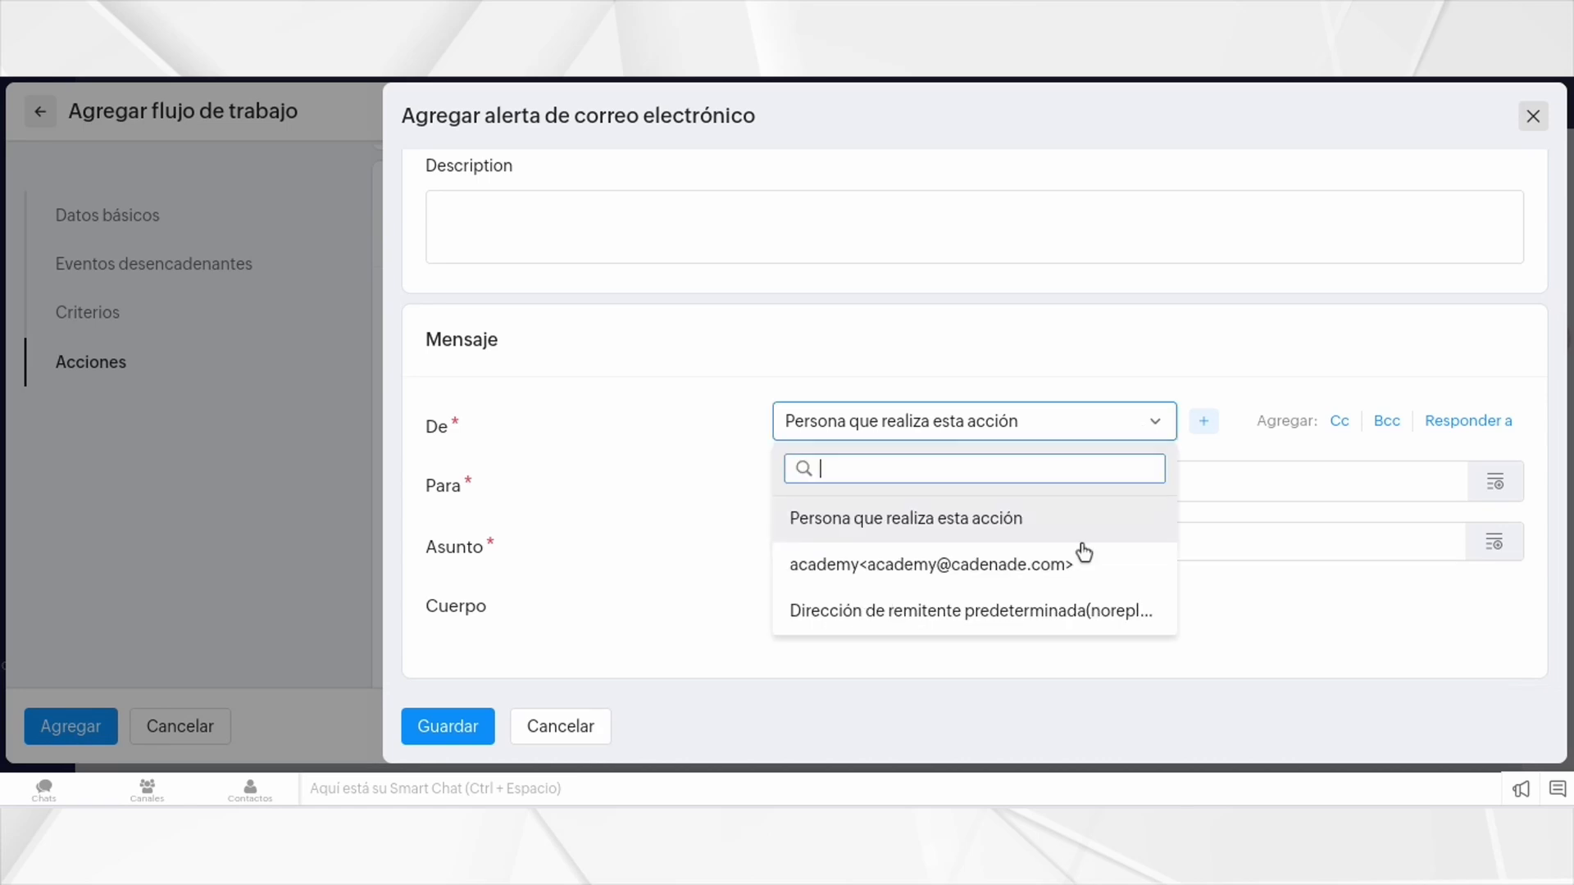
pyautogui.click(1053, 620)
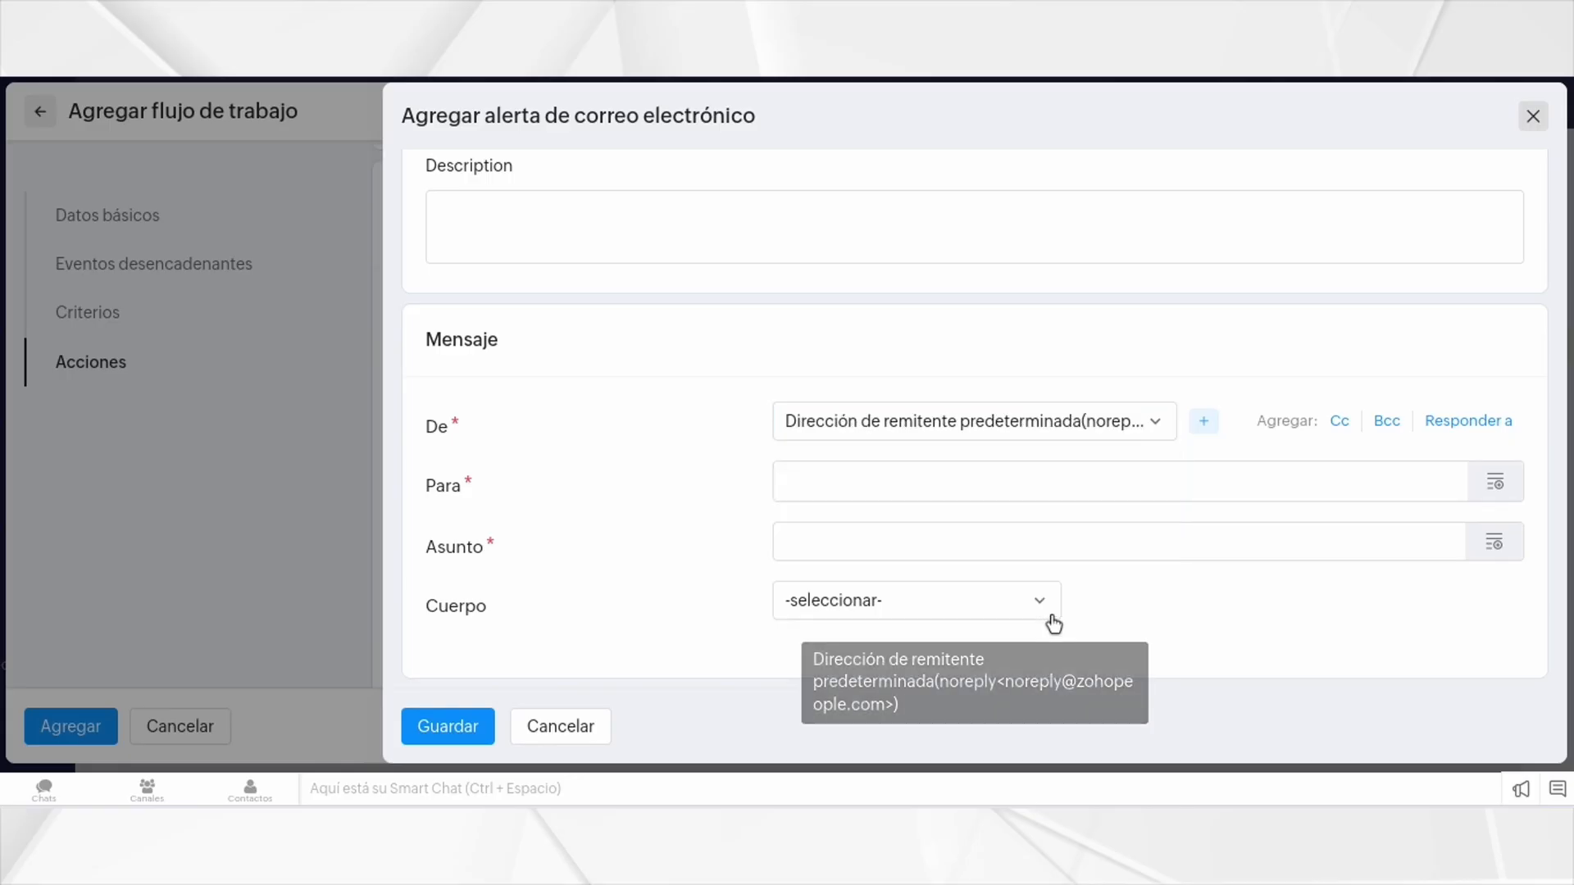
# Step: Look through the recipient options and choose the Empleado form field as the alert's recipient
pyautogui.click(1495, 485)
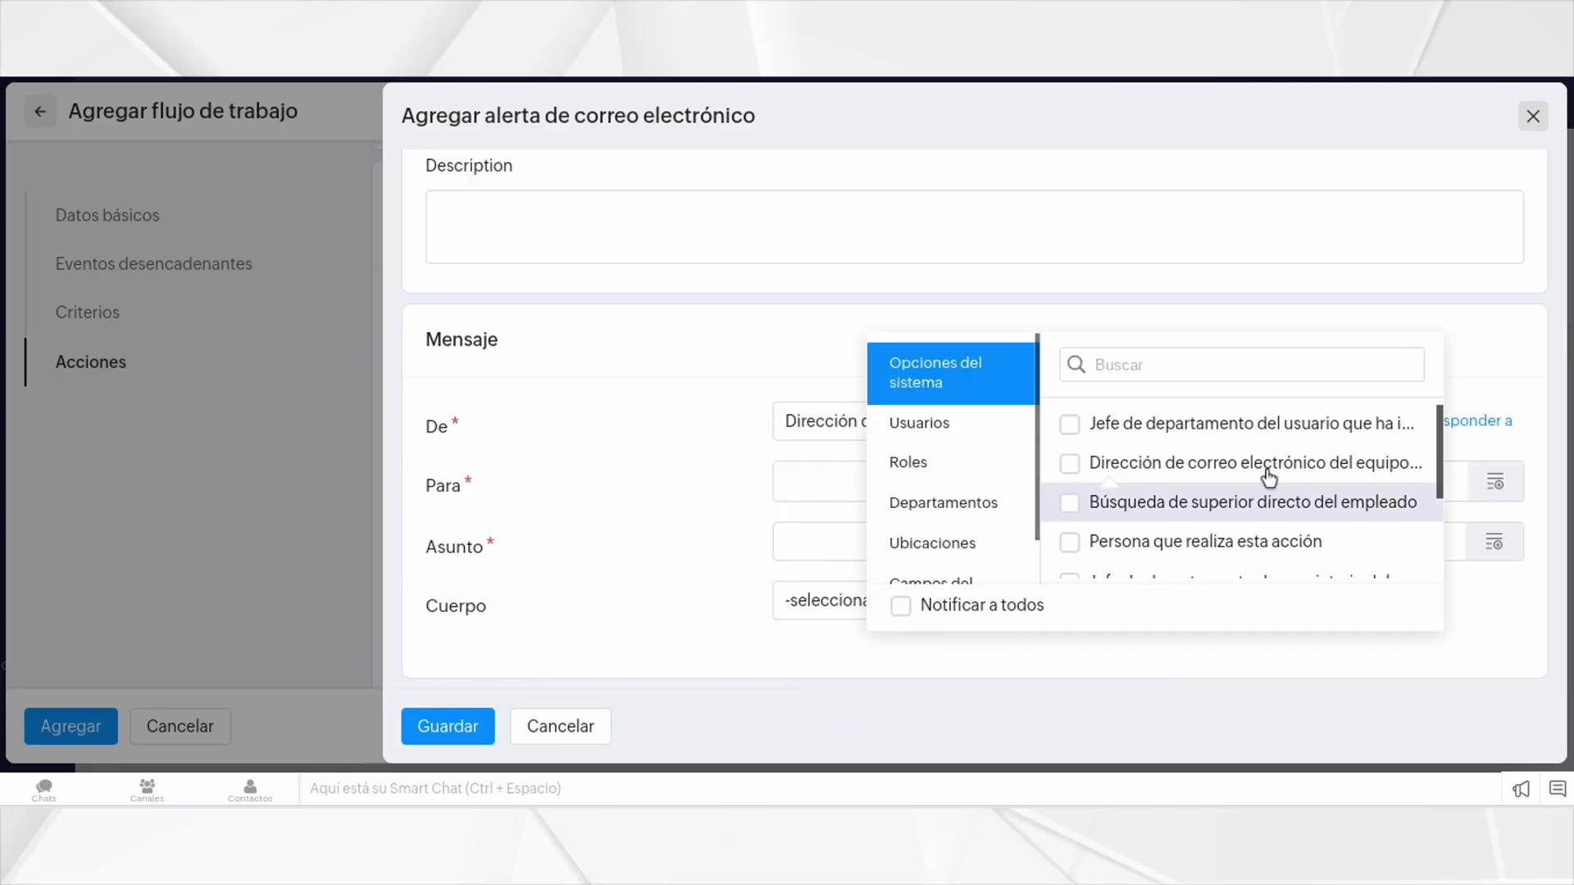
pyautogui.scroll(-1, 1352, 495)
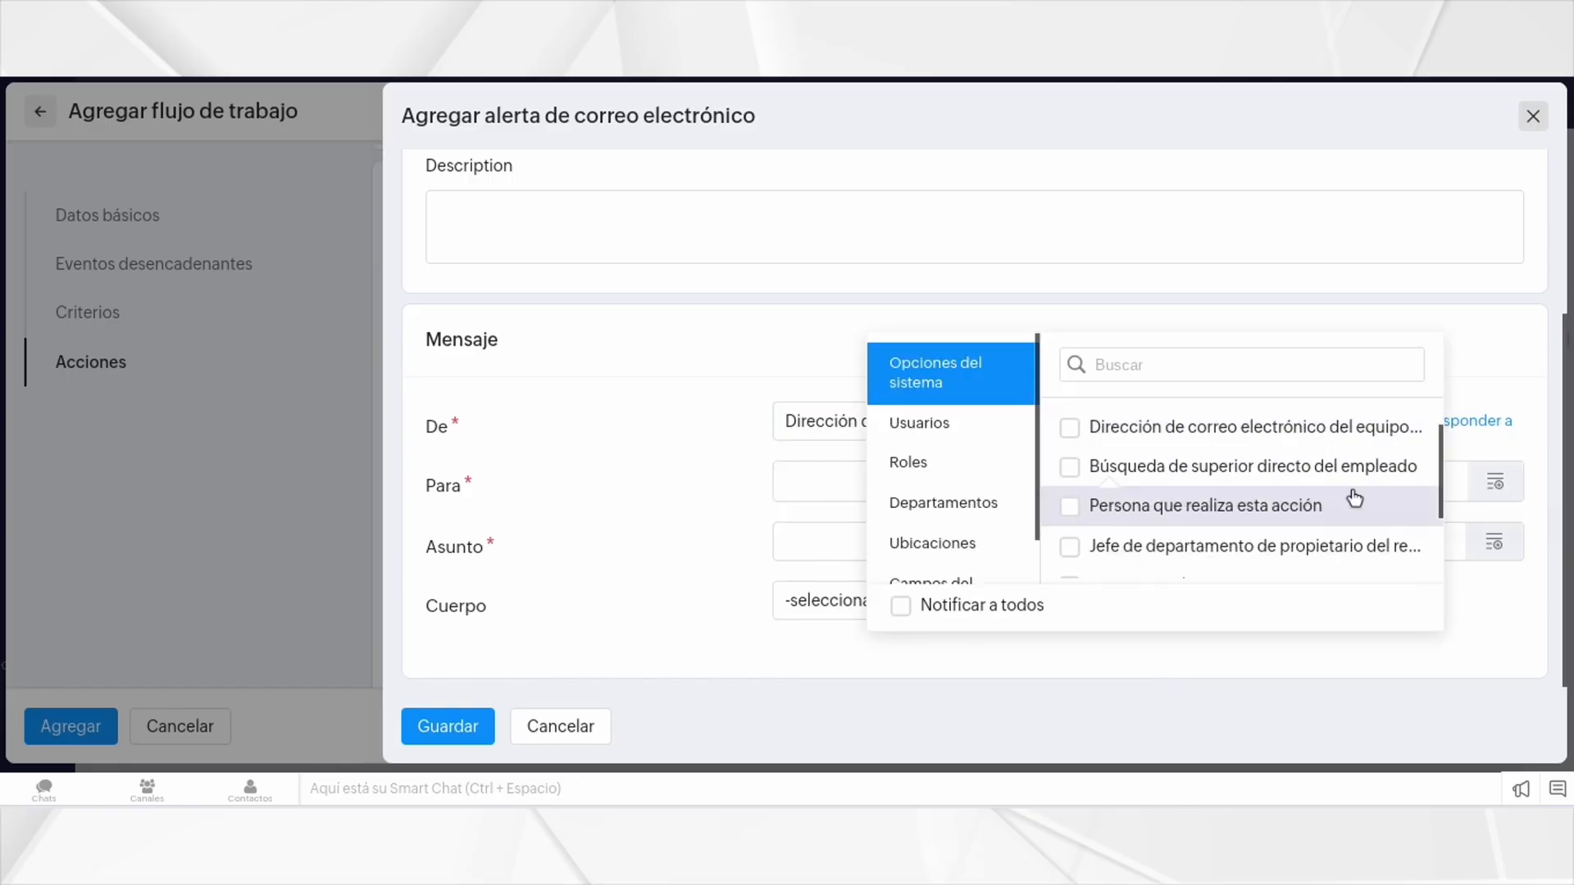
pyautogui.scroll(-2, 1406, 475)
pyautogui.scroll(-1, 1406, 486)
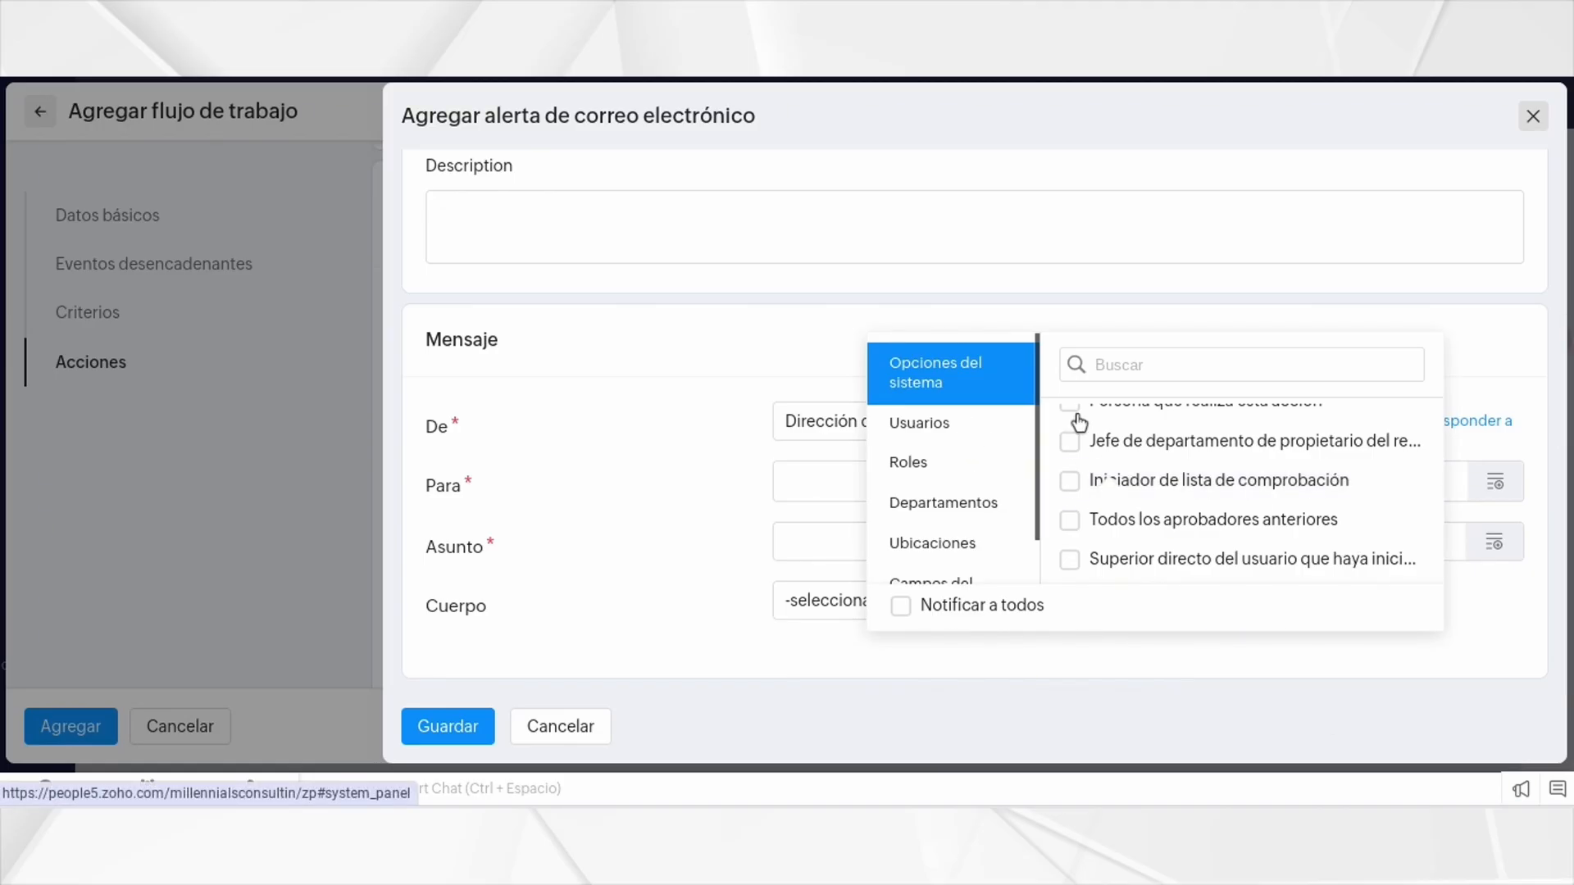
pyautogui.scroll(-1, 951, 487)
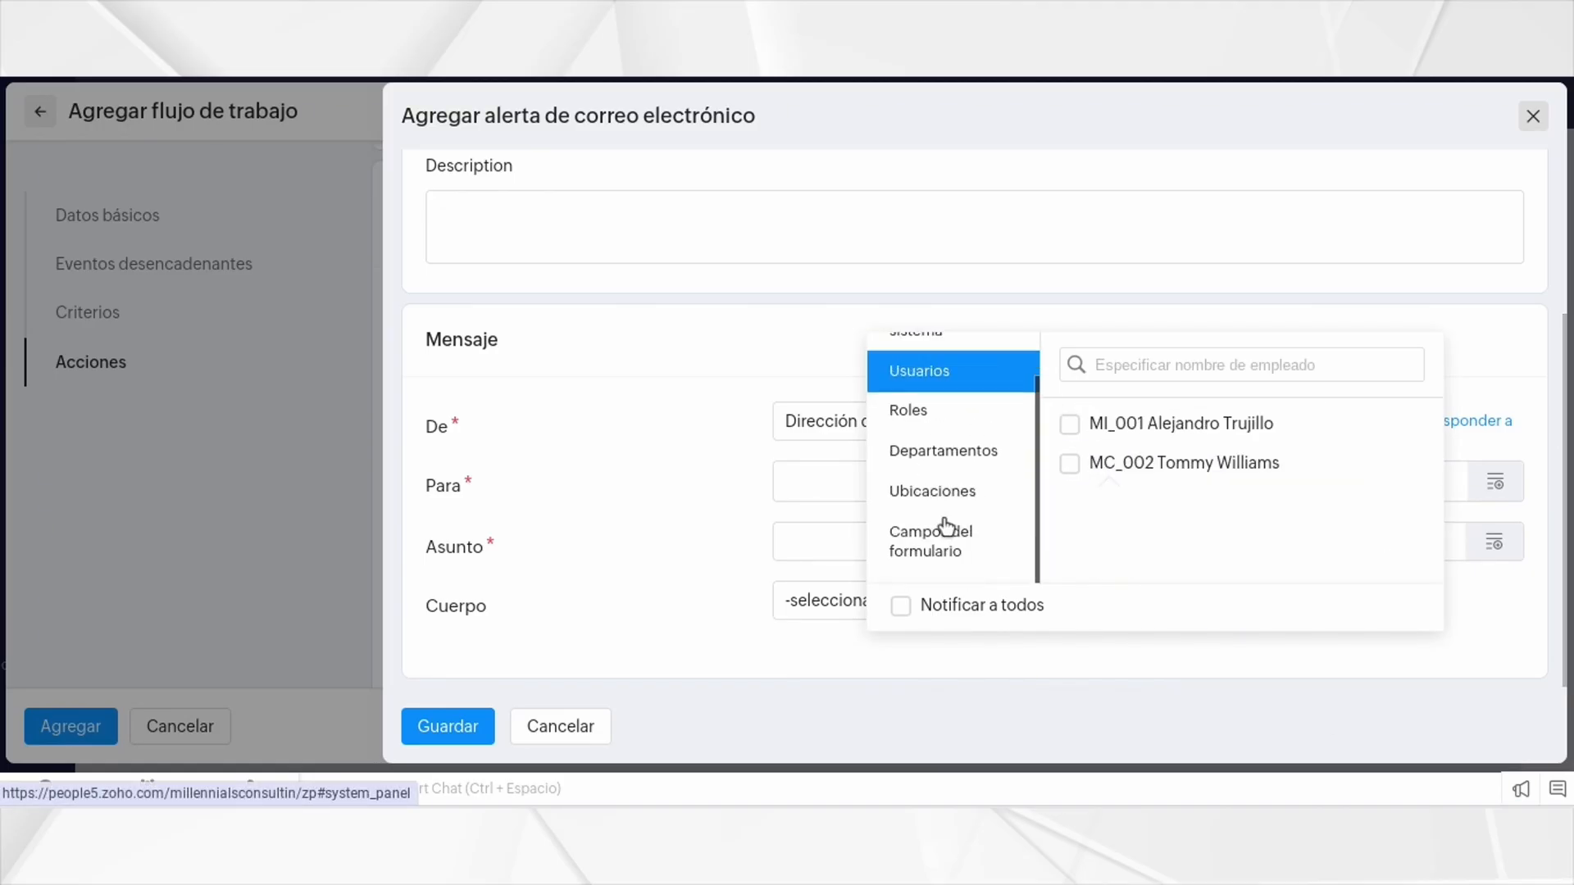
pyautogui.click(955, 547)
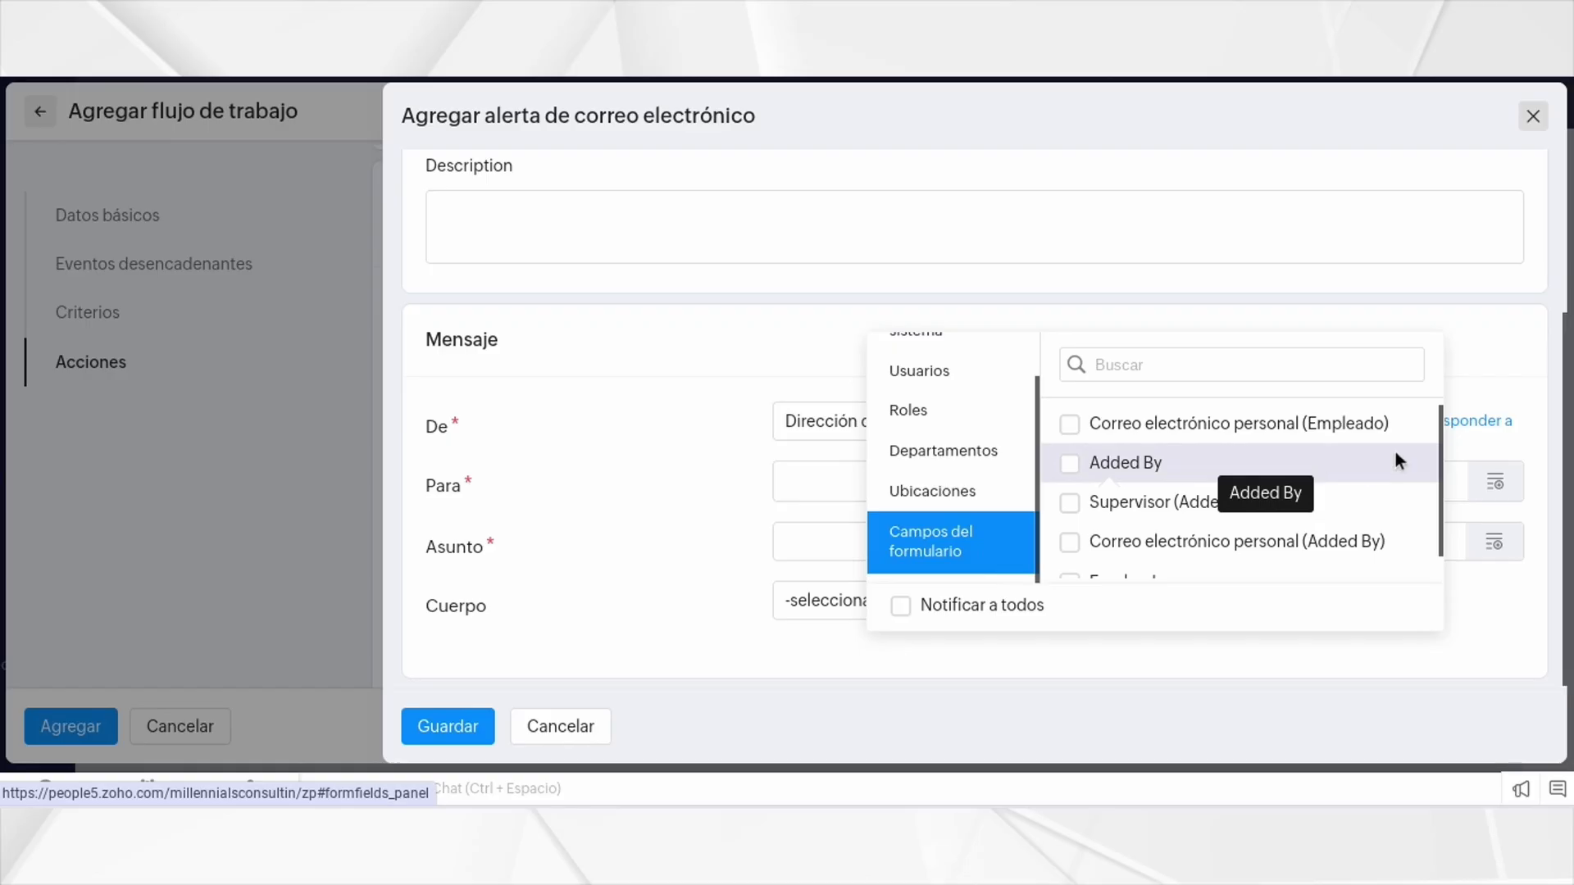
pyautogui.scroll(-1, 1395, 450)
pyautogui.scroll(-1, 1229, 524)
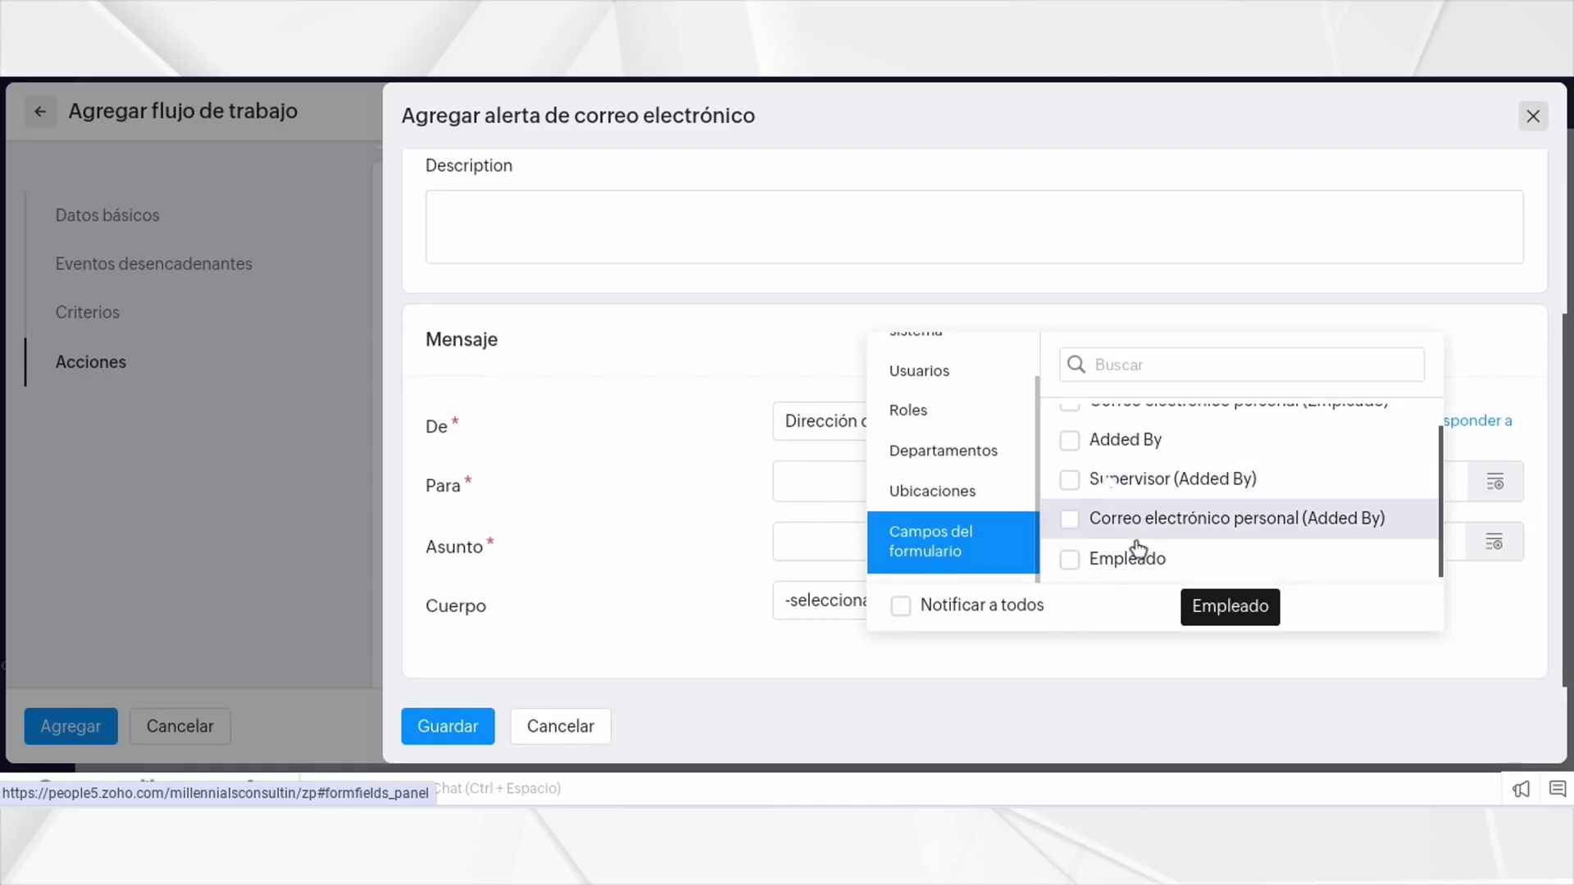
pyautogui.click(1129, 559)
pyautogui.click(687, 428)
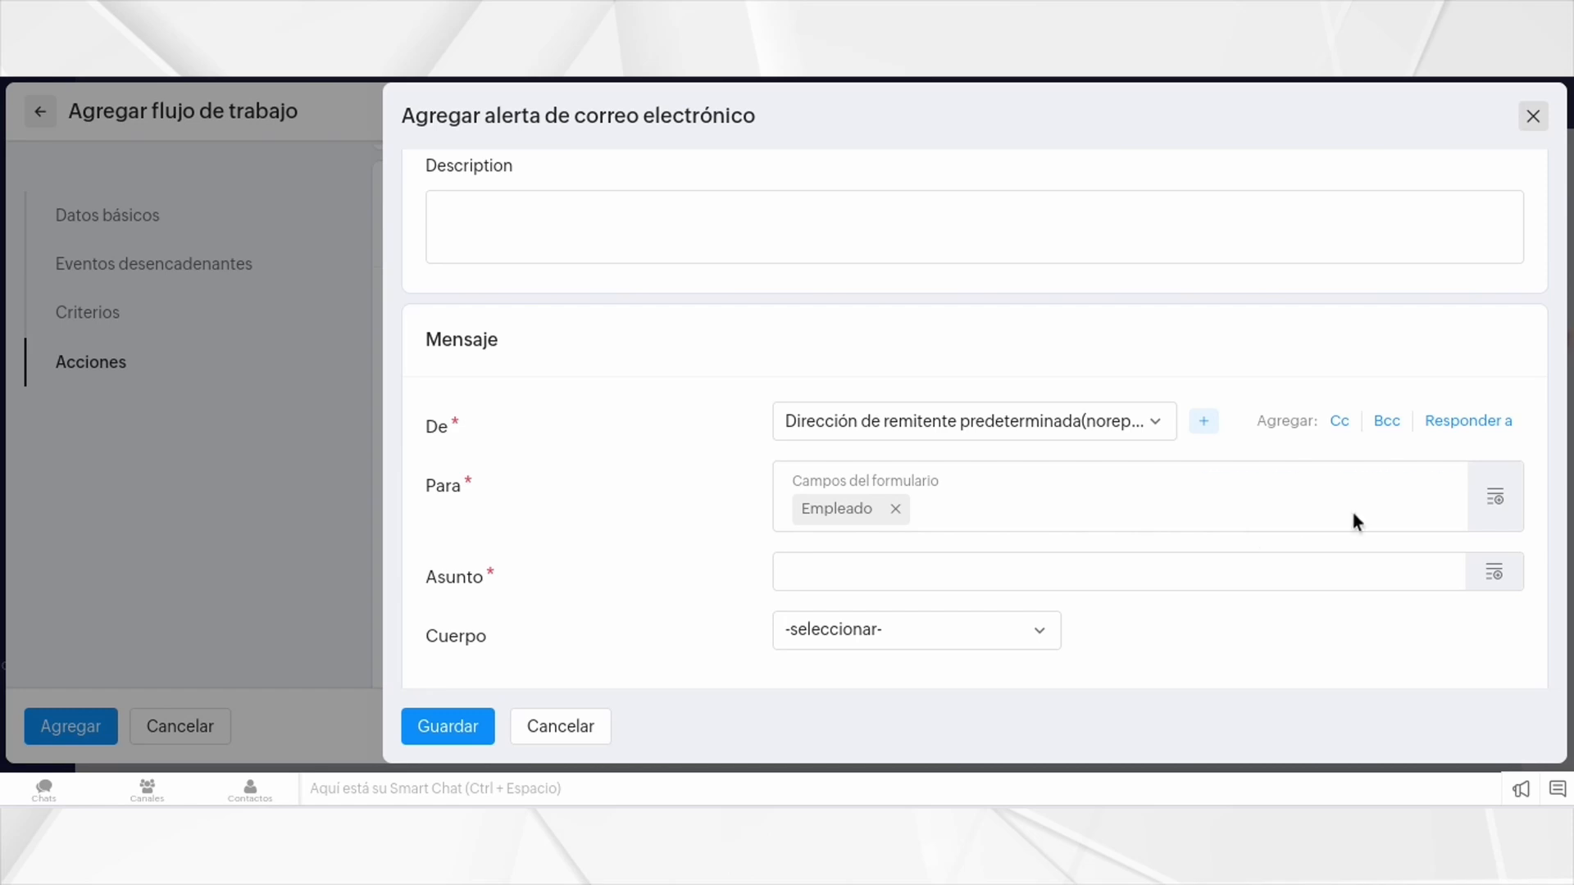
# Step: Enter "Tu solicitud ha sido aprobada" as the subject of the email alert
pyautogui.scroll(-1, 1351, 515)
pyautogui.click(1045, 558)
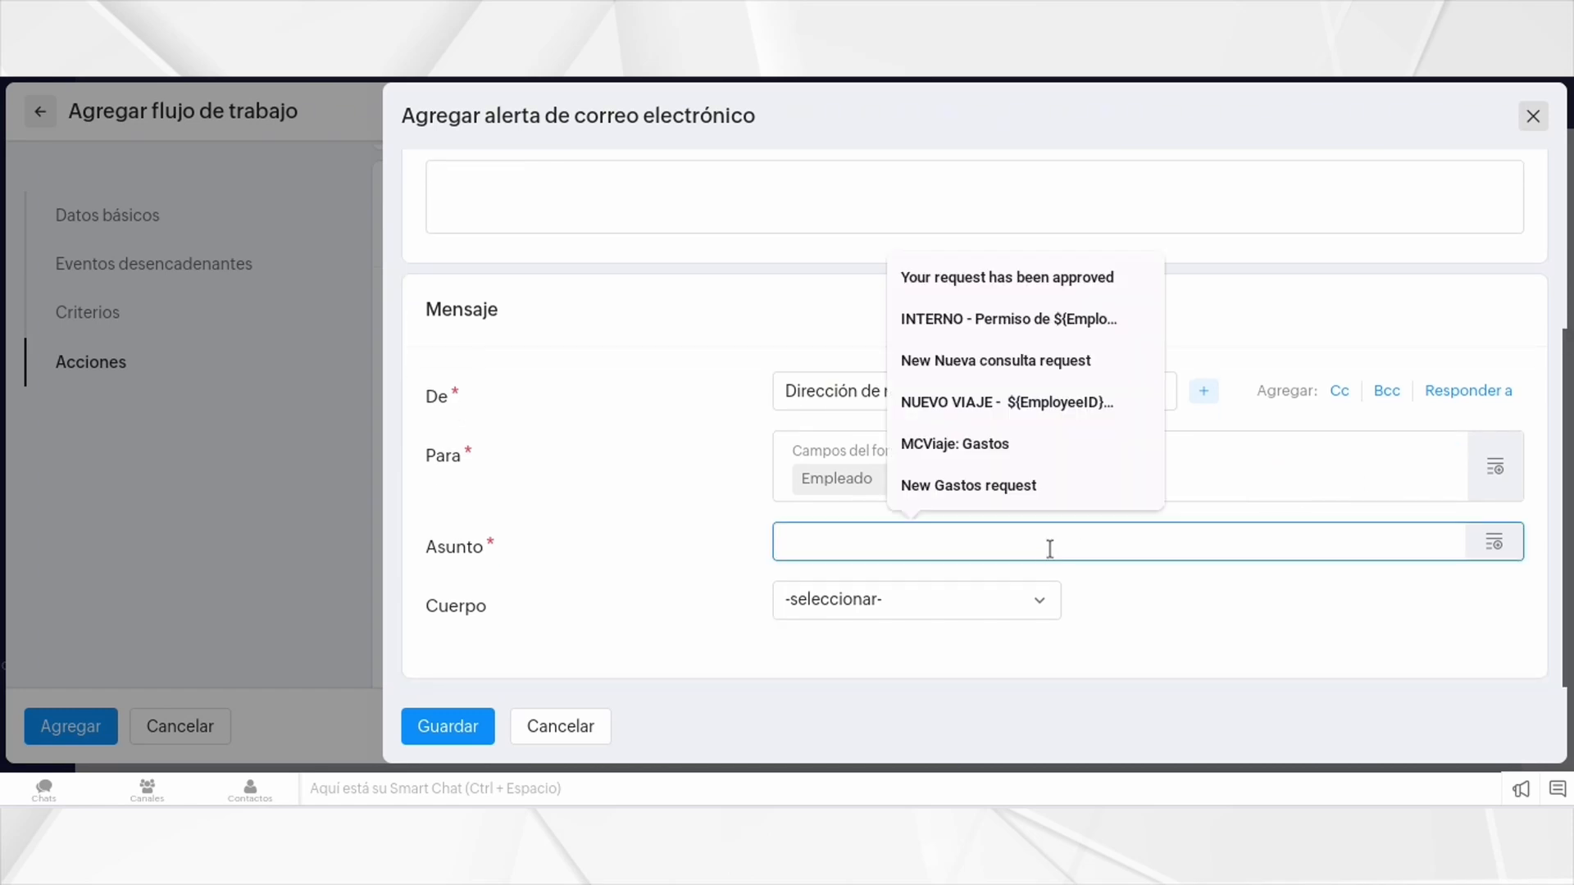
pyautogui.write('Tu s')
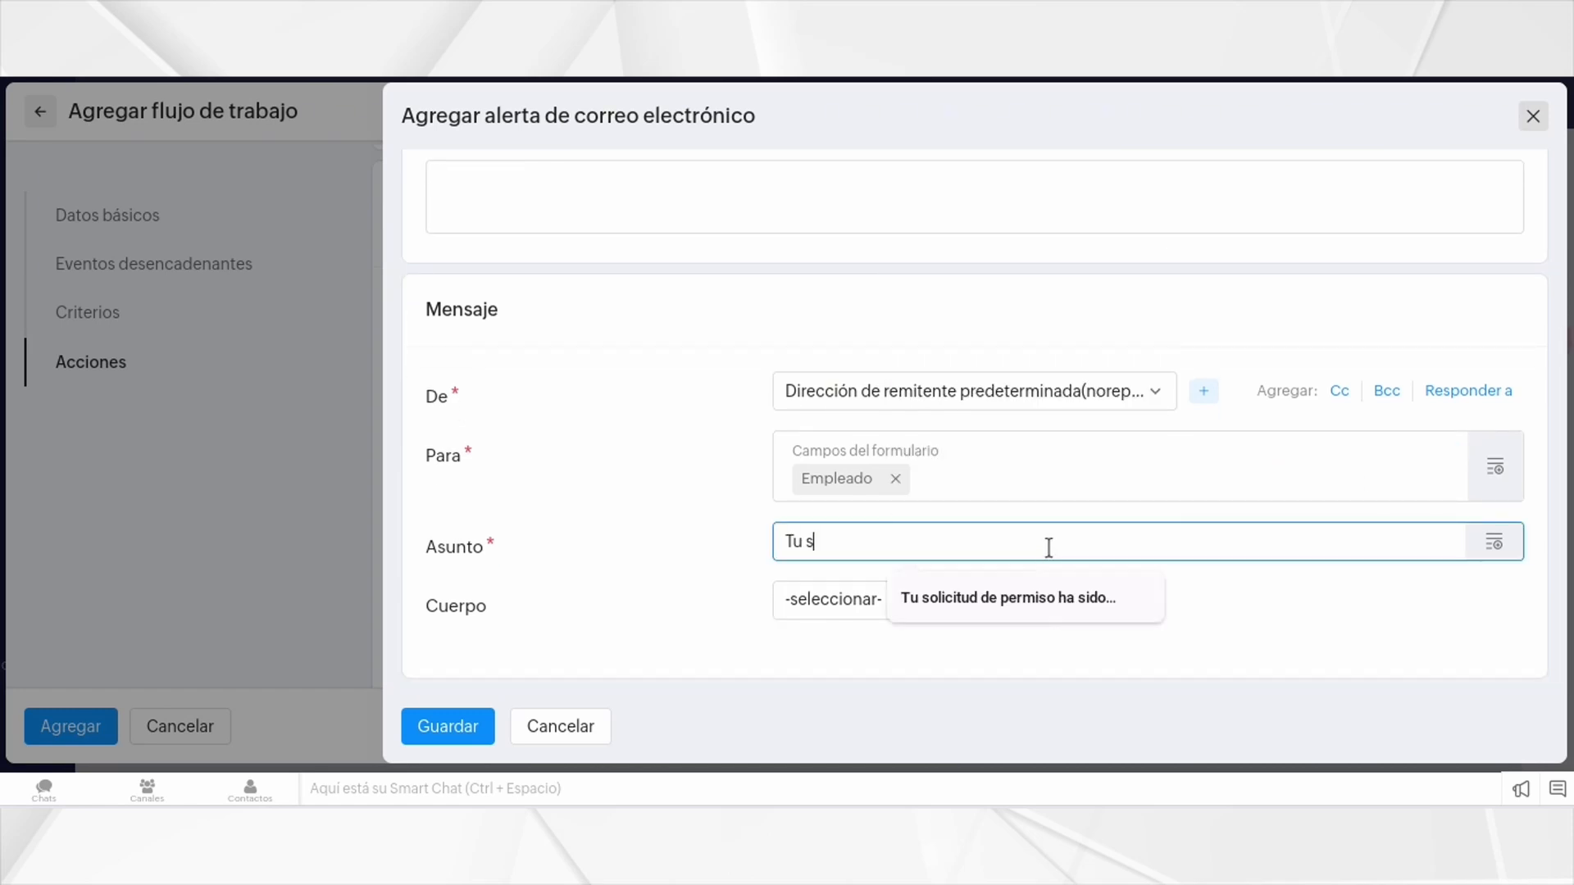
pyautogui.write('olicitud ha')
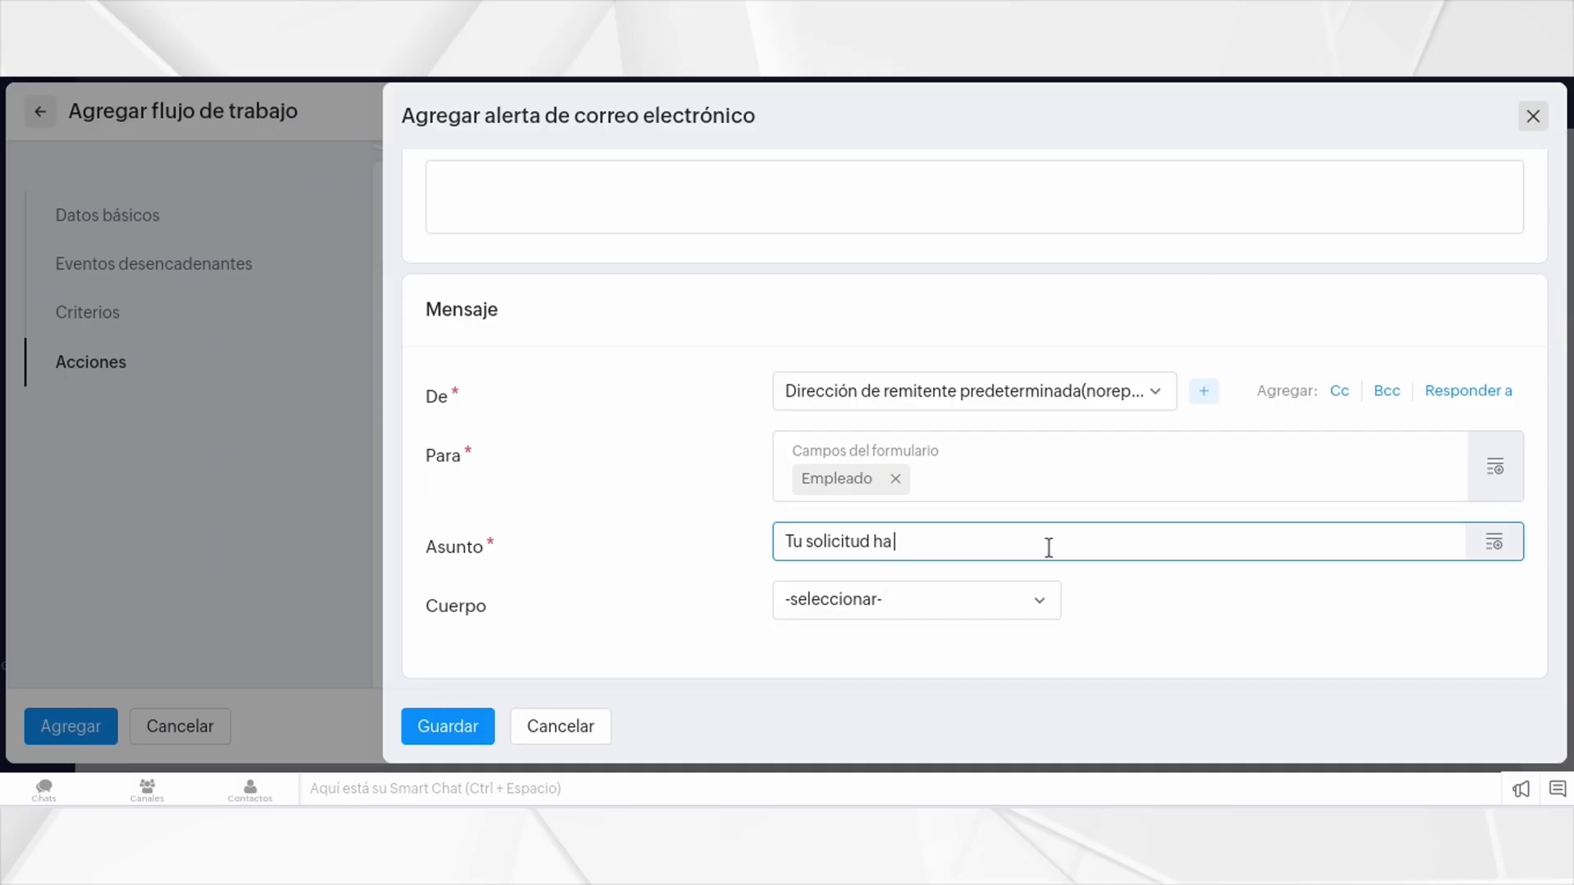
pyautogui.write(' sido aprobada')
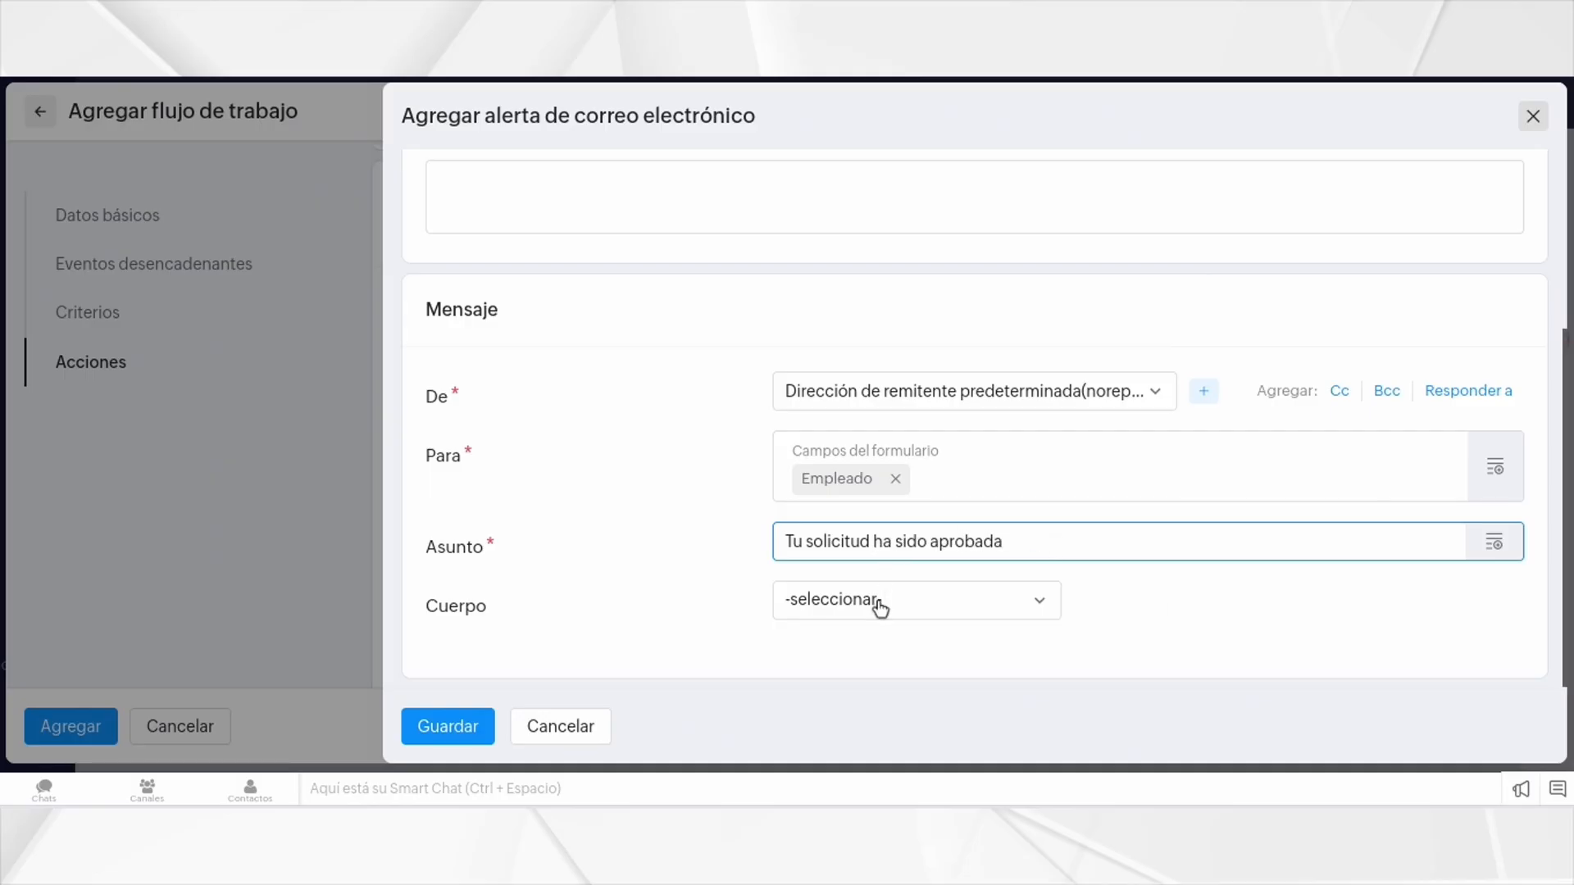
# Step: Use the "Your request has been approved" template as the alert's body and save the email alert
pyautogui.click(917, 595)
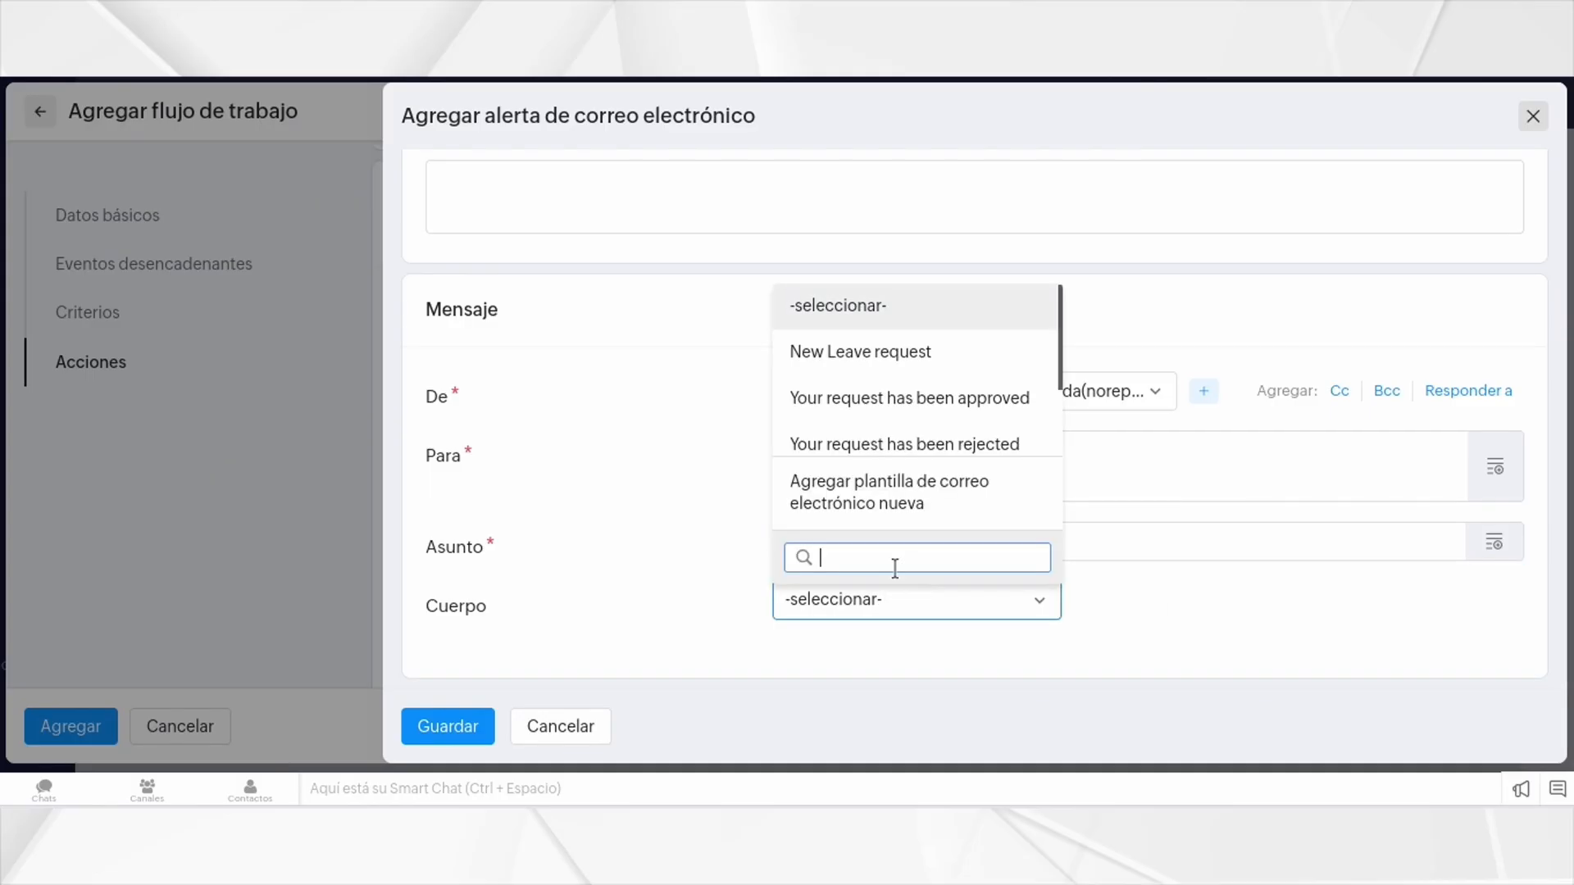
pyautogui.click(908, 398)
pyautogui.scroll(-5, 720, 459)
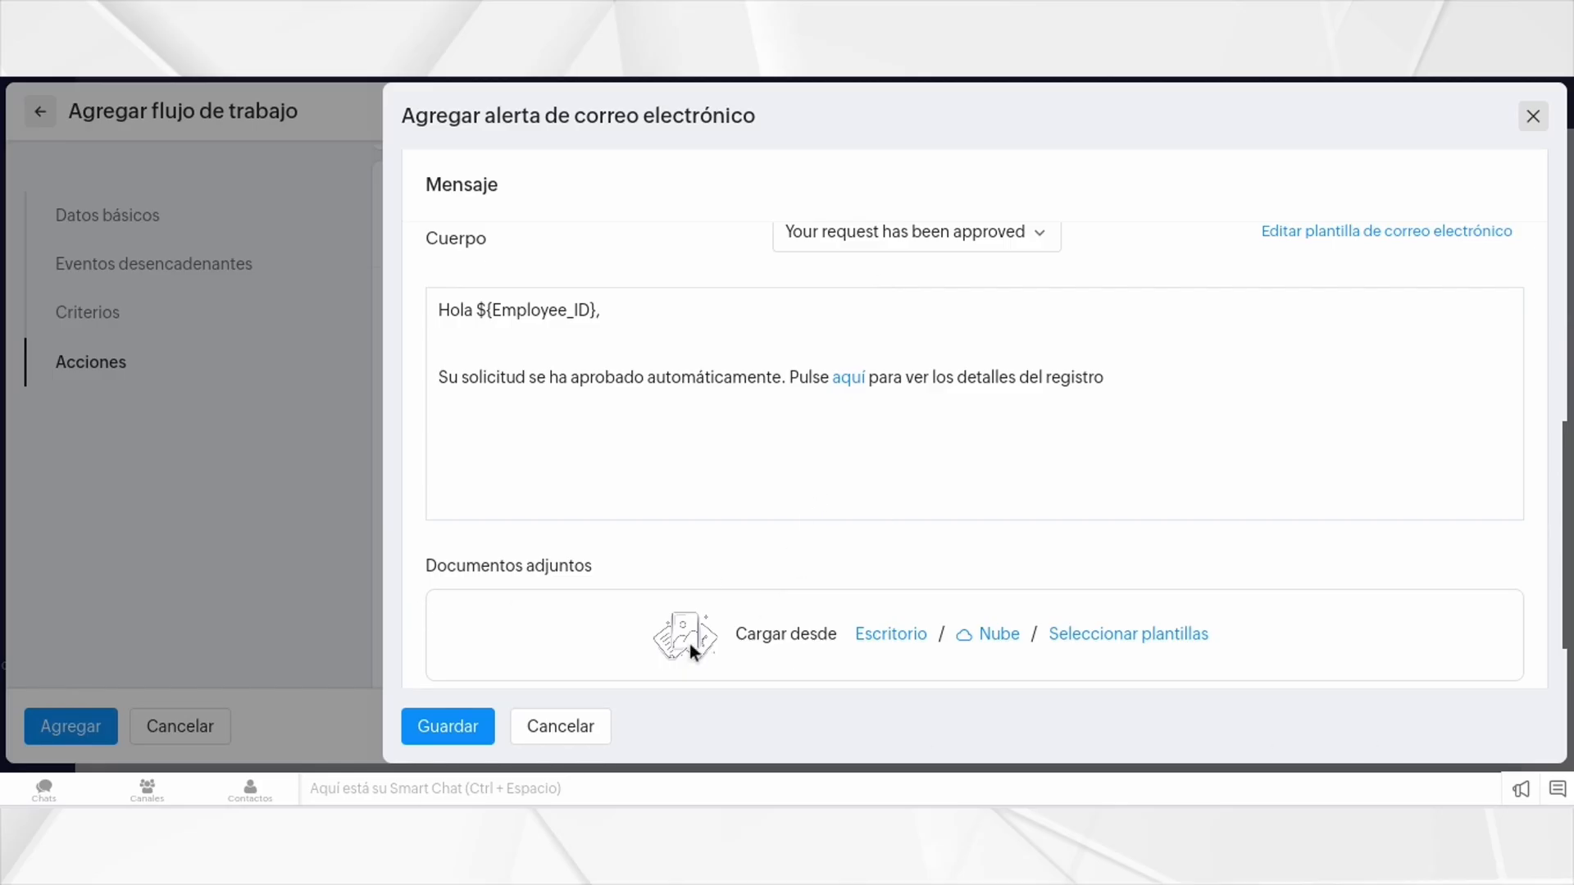
pyautogui.click(443, 731)
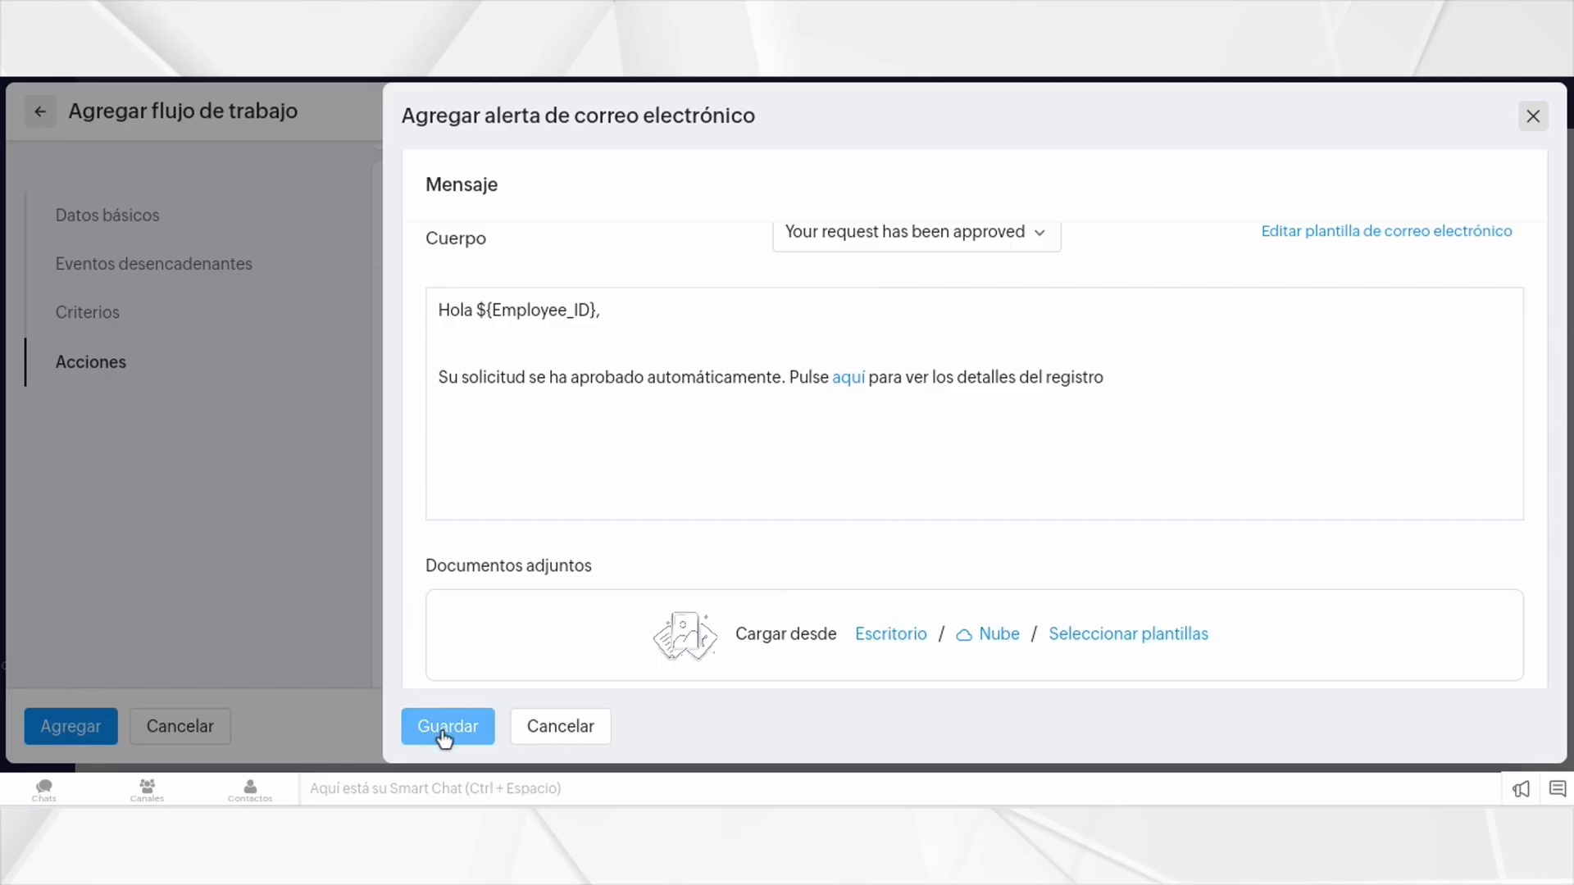
pyautogui.click(443, 732)
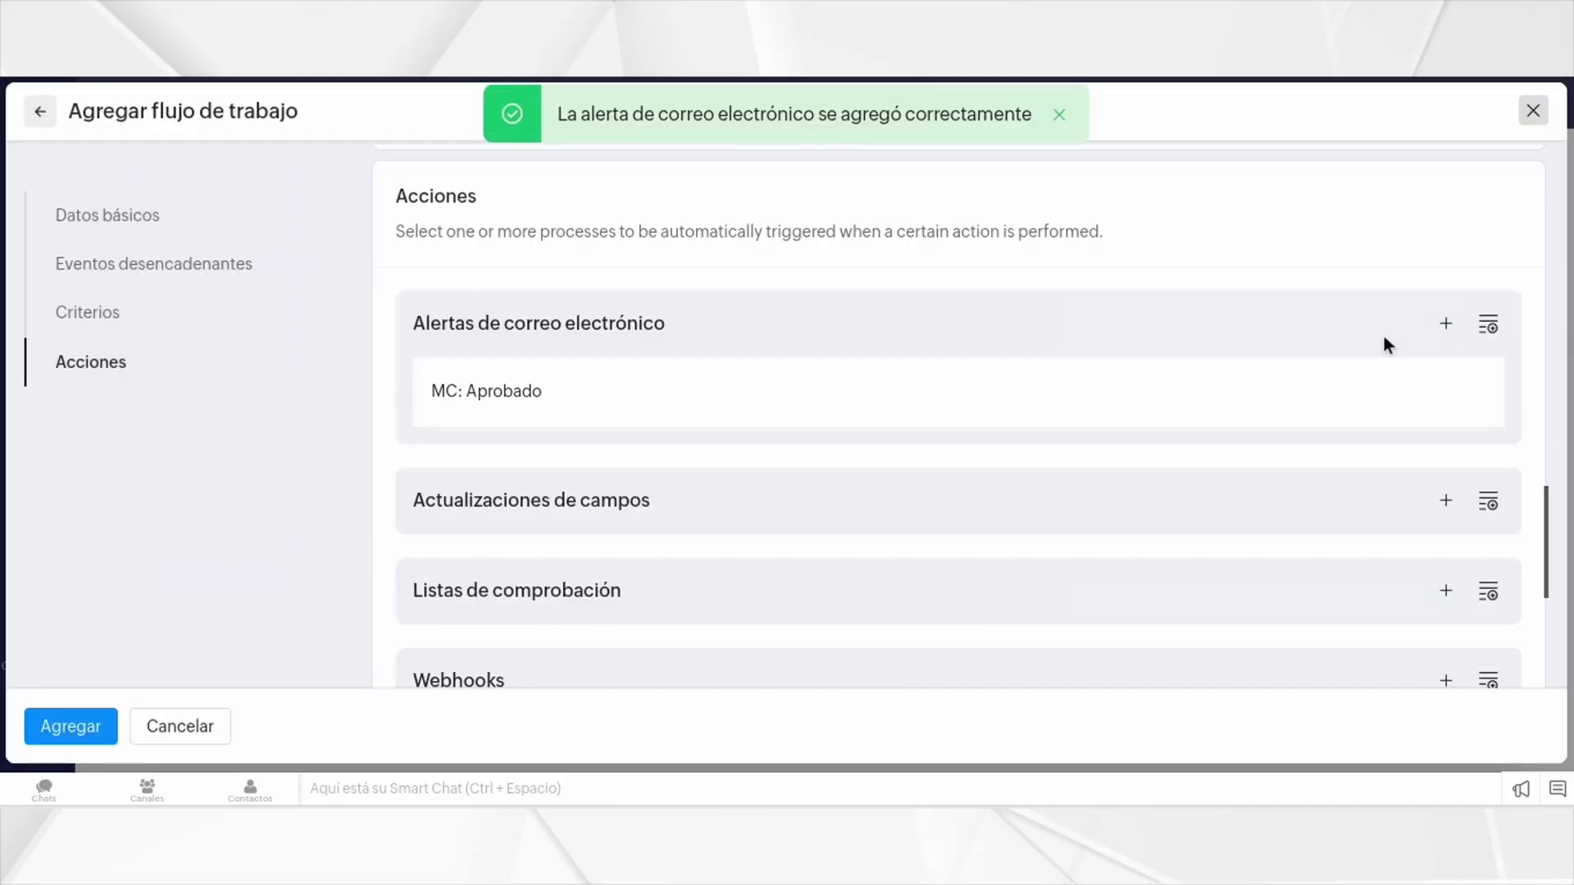
# Step: Save the new approval workflow with its MC: Aprobado email alert
pyautogui.scroll(-3, 1133, 474)
pyautogui.scroll(1, 1115, 491)
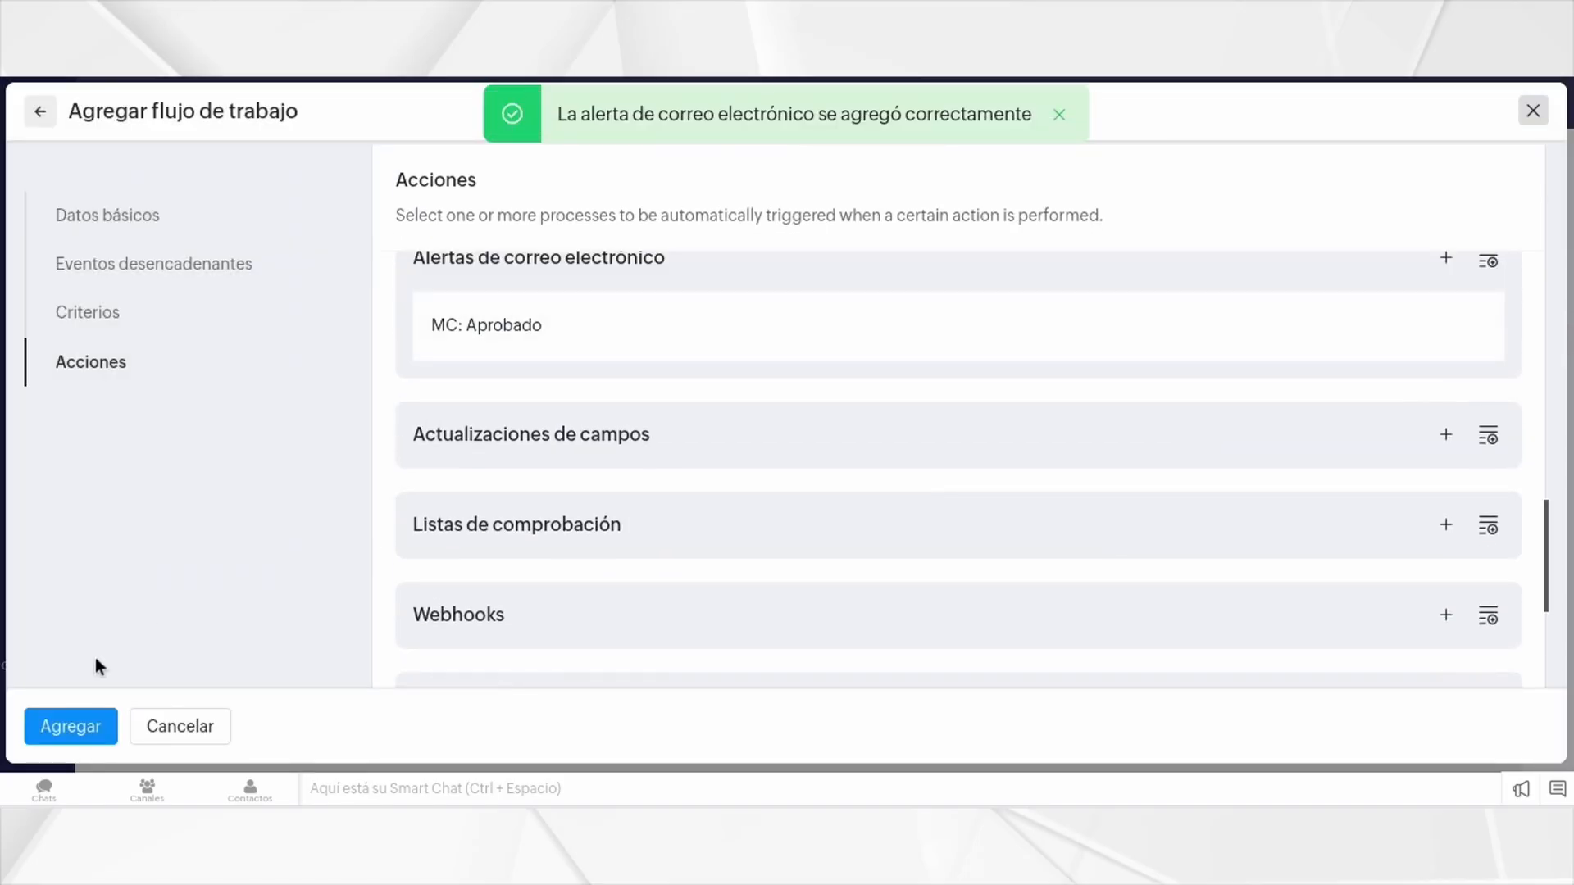
pyautogui.click(69, 739)
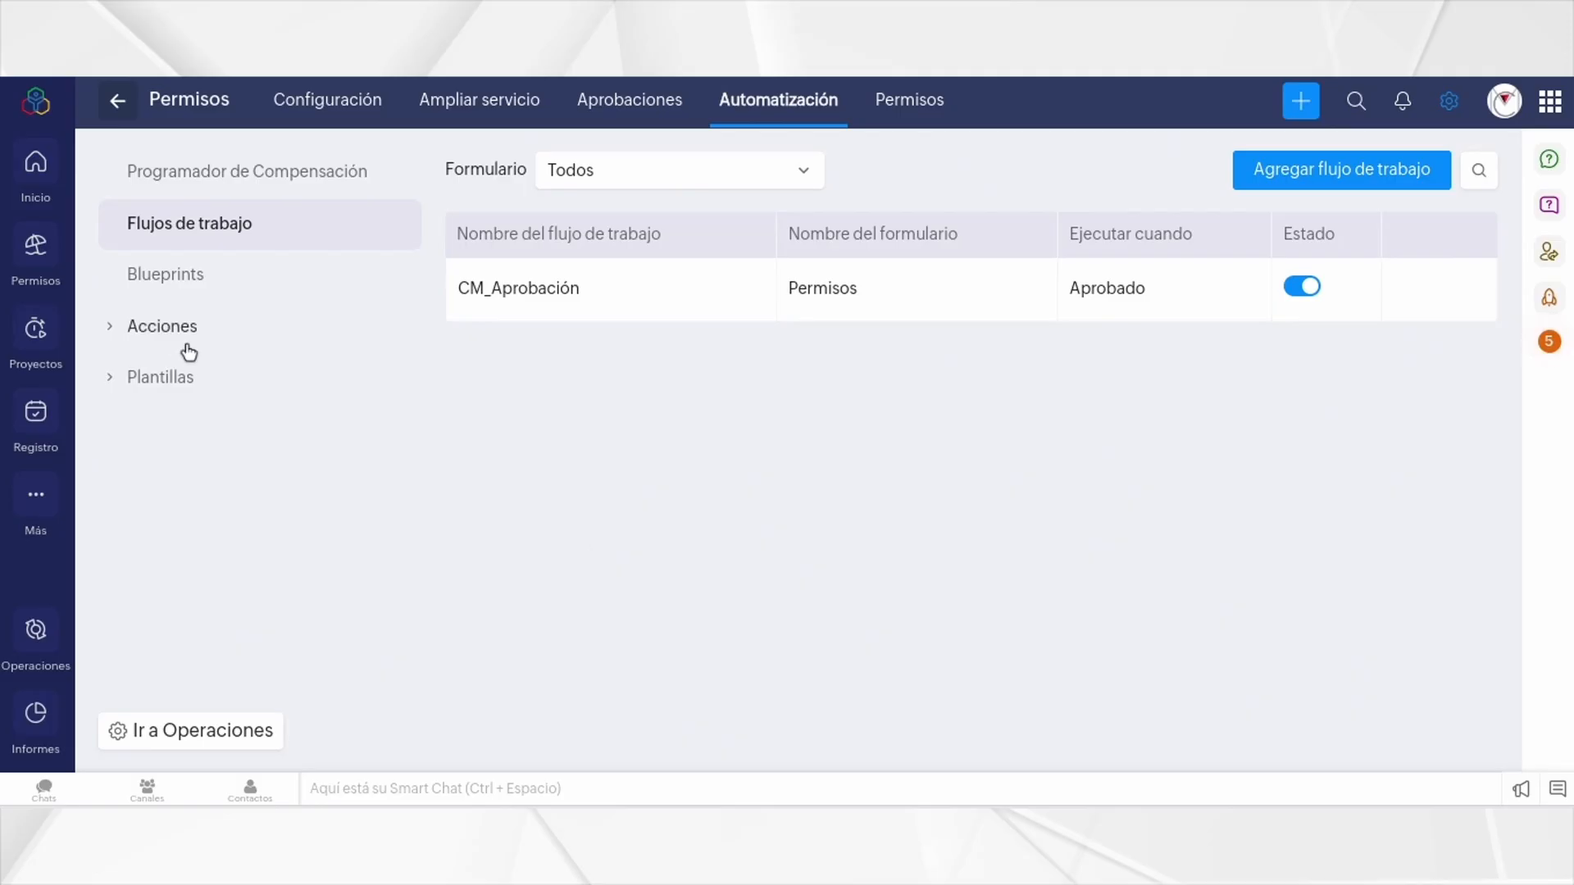
# Step: Start a new leave request in Permisos with Vacaciones prueba 1 as the leave type
pyautogui.click(36, 246)
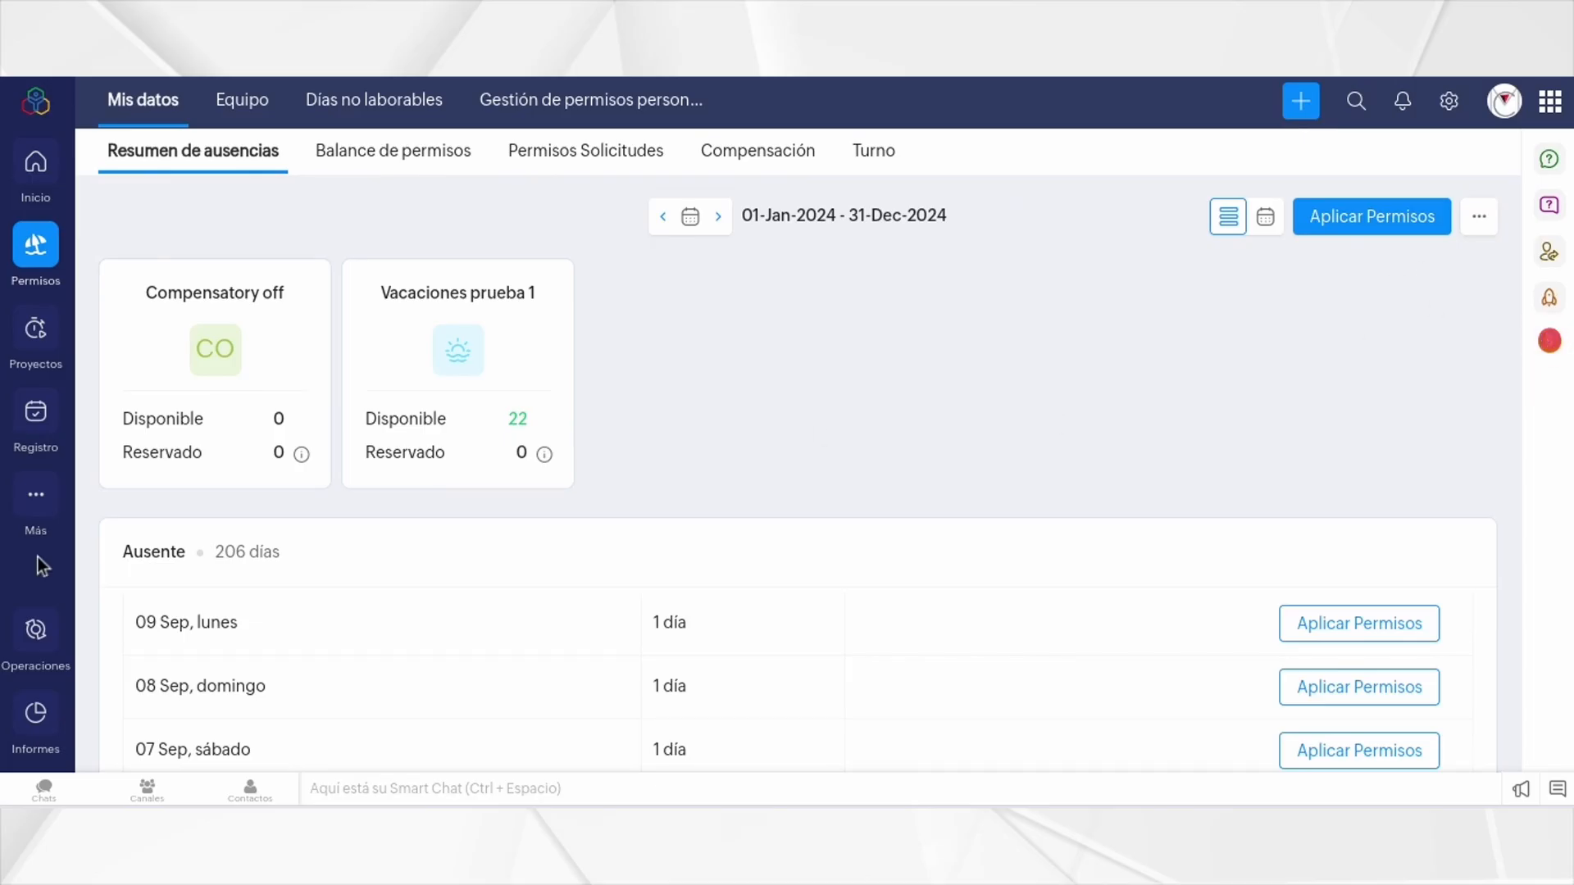
pyautogui.click(1414, 235)
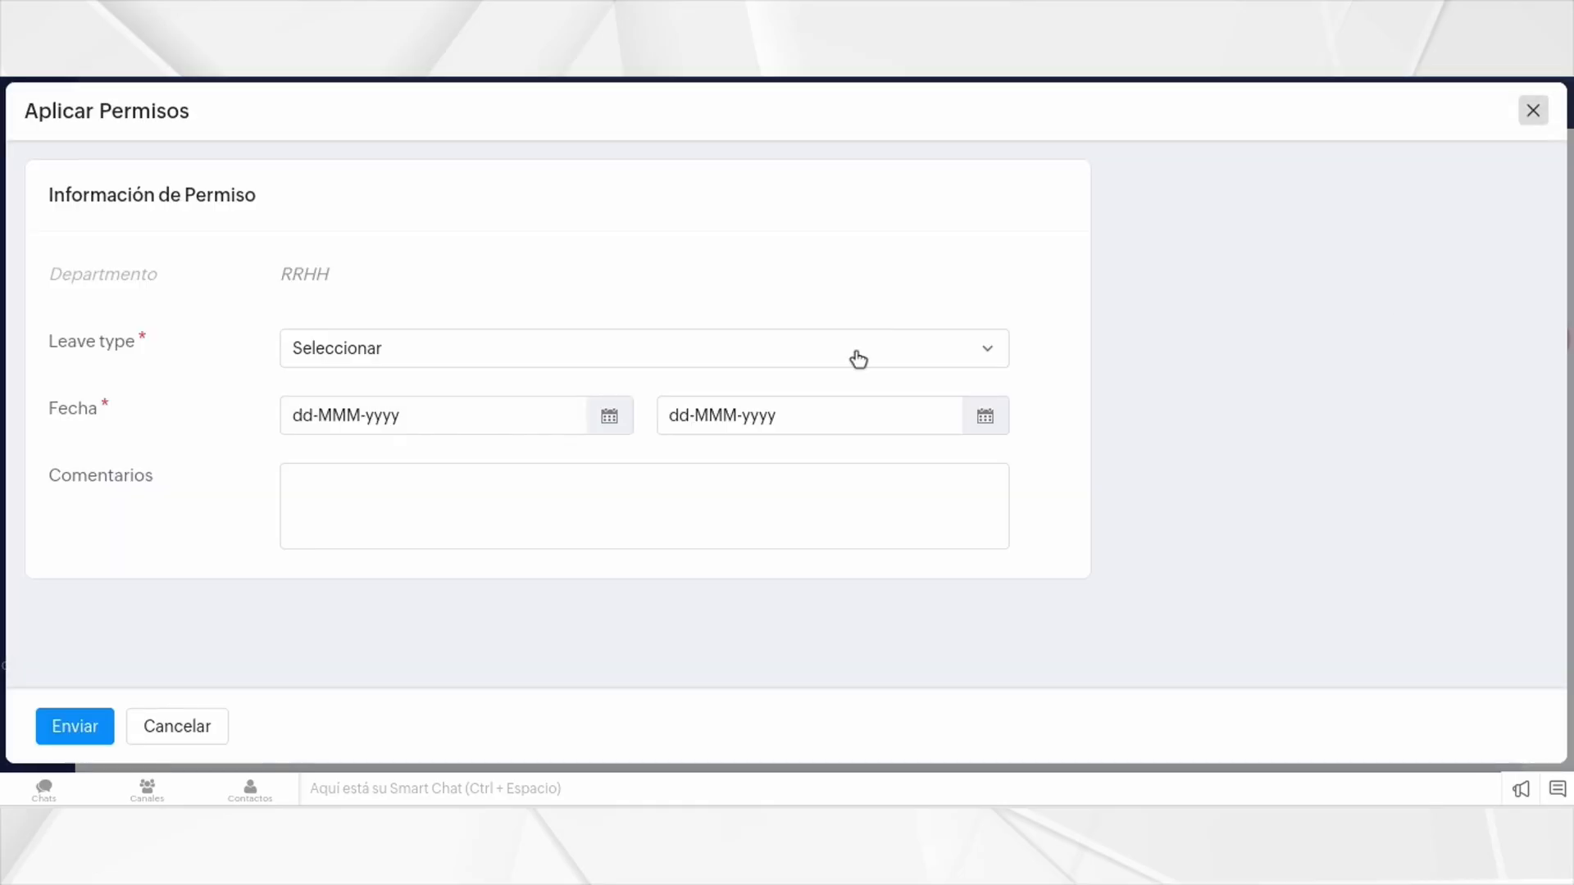
pyautogui.click(992, 354)
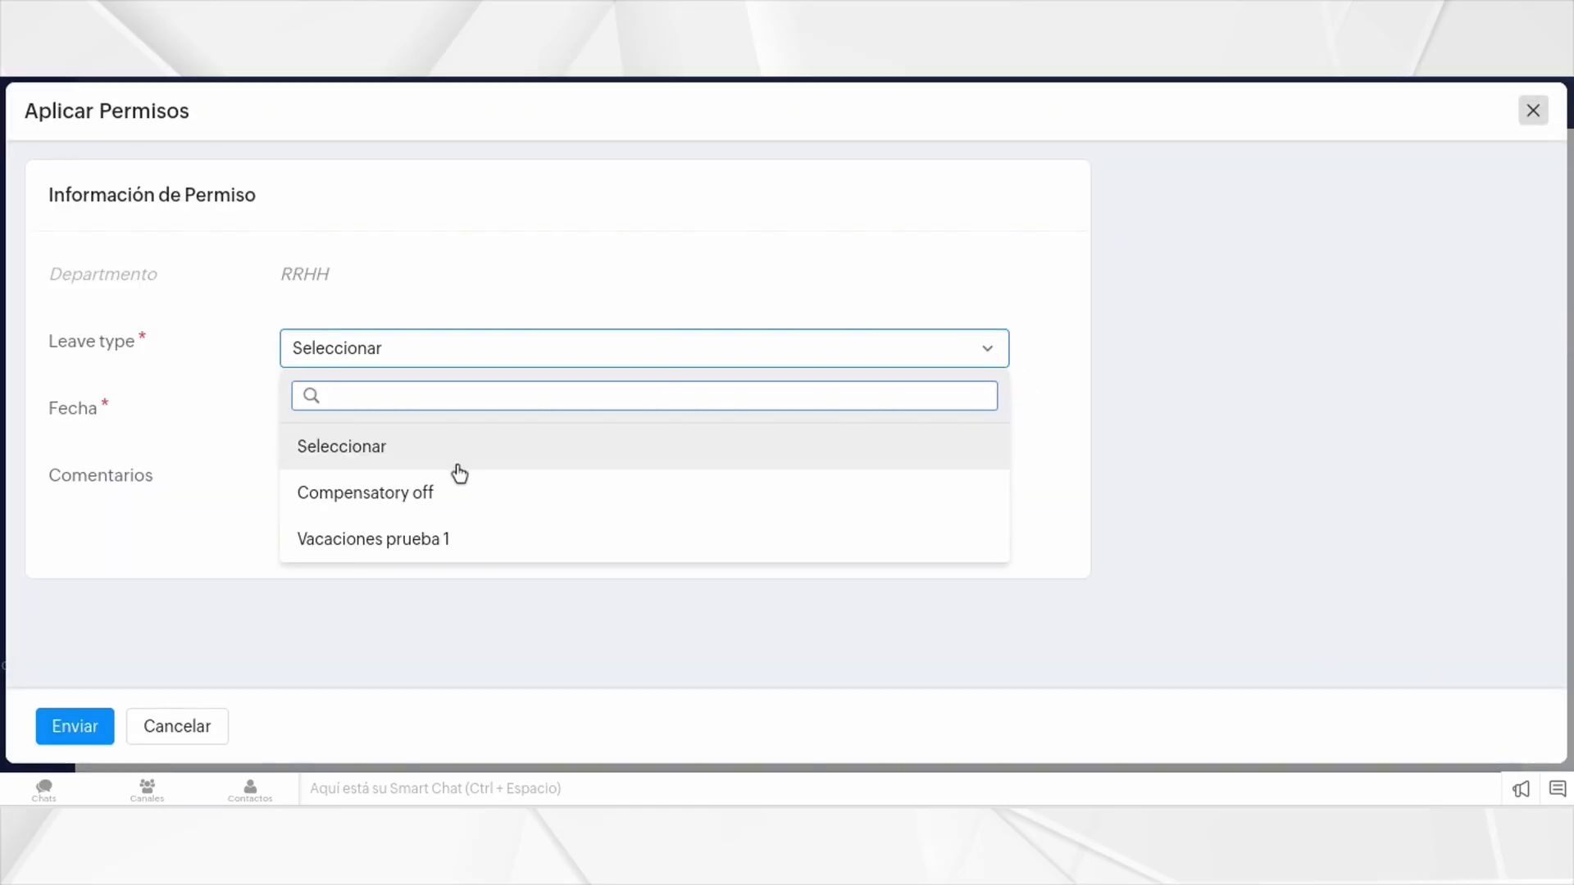
pyautogui.click(449, 541)
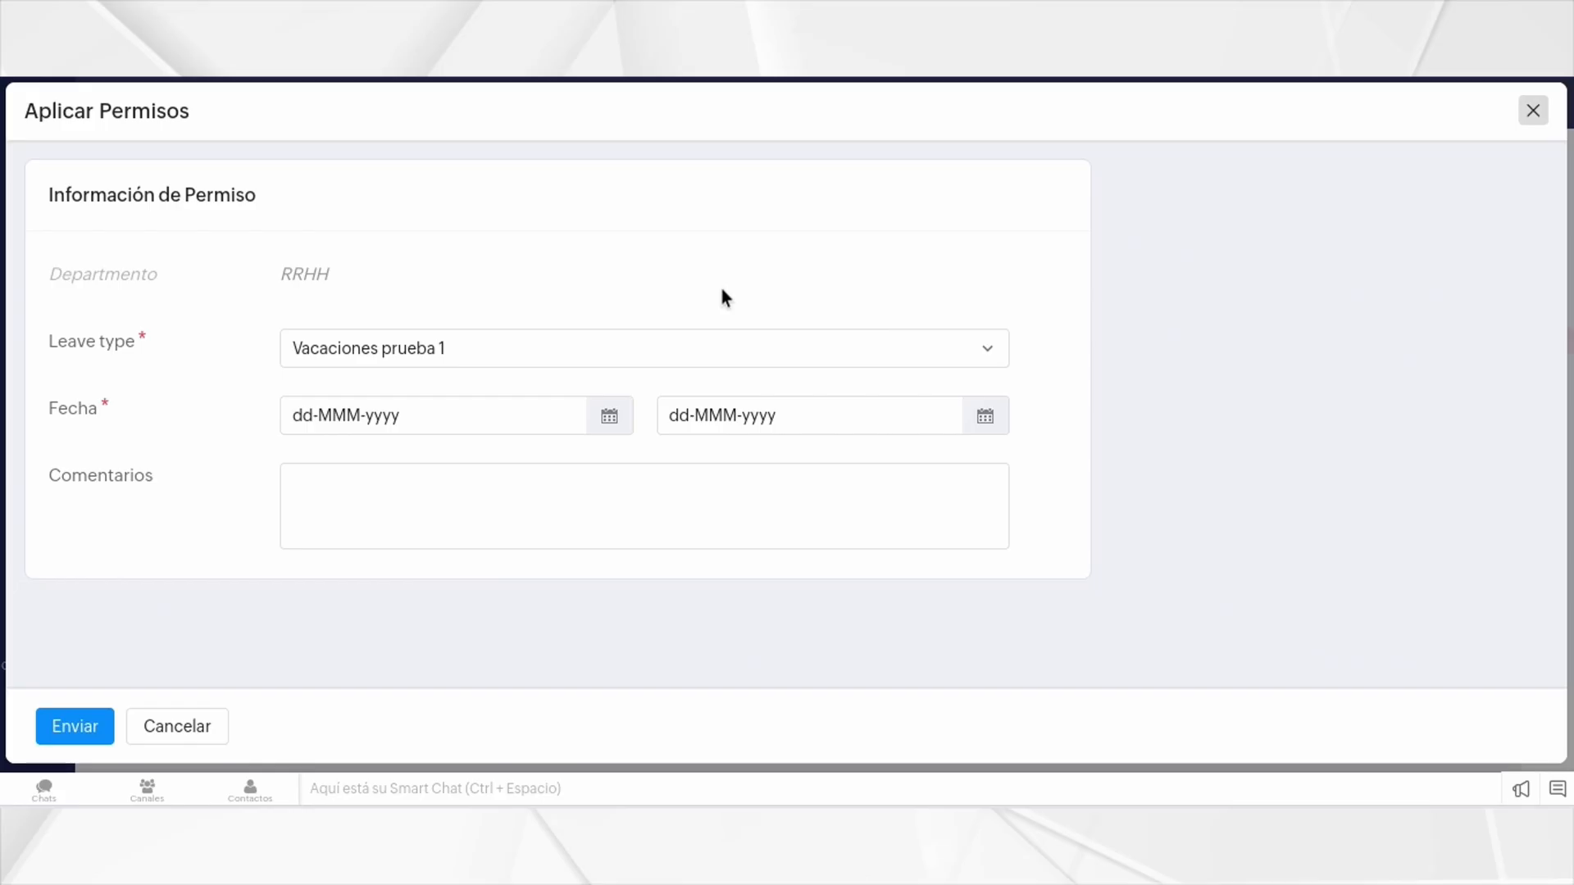
# Step: Set the leave period from 16-Dec-2024 to 19-Dec-2024 and submit the request
pyautogui.click(618, 418)
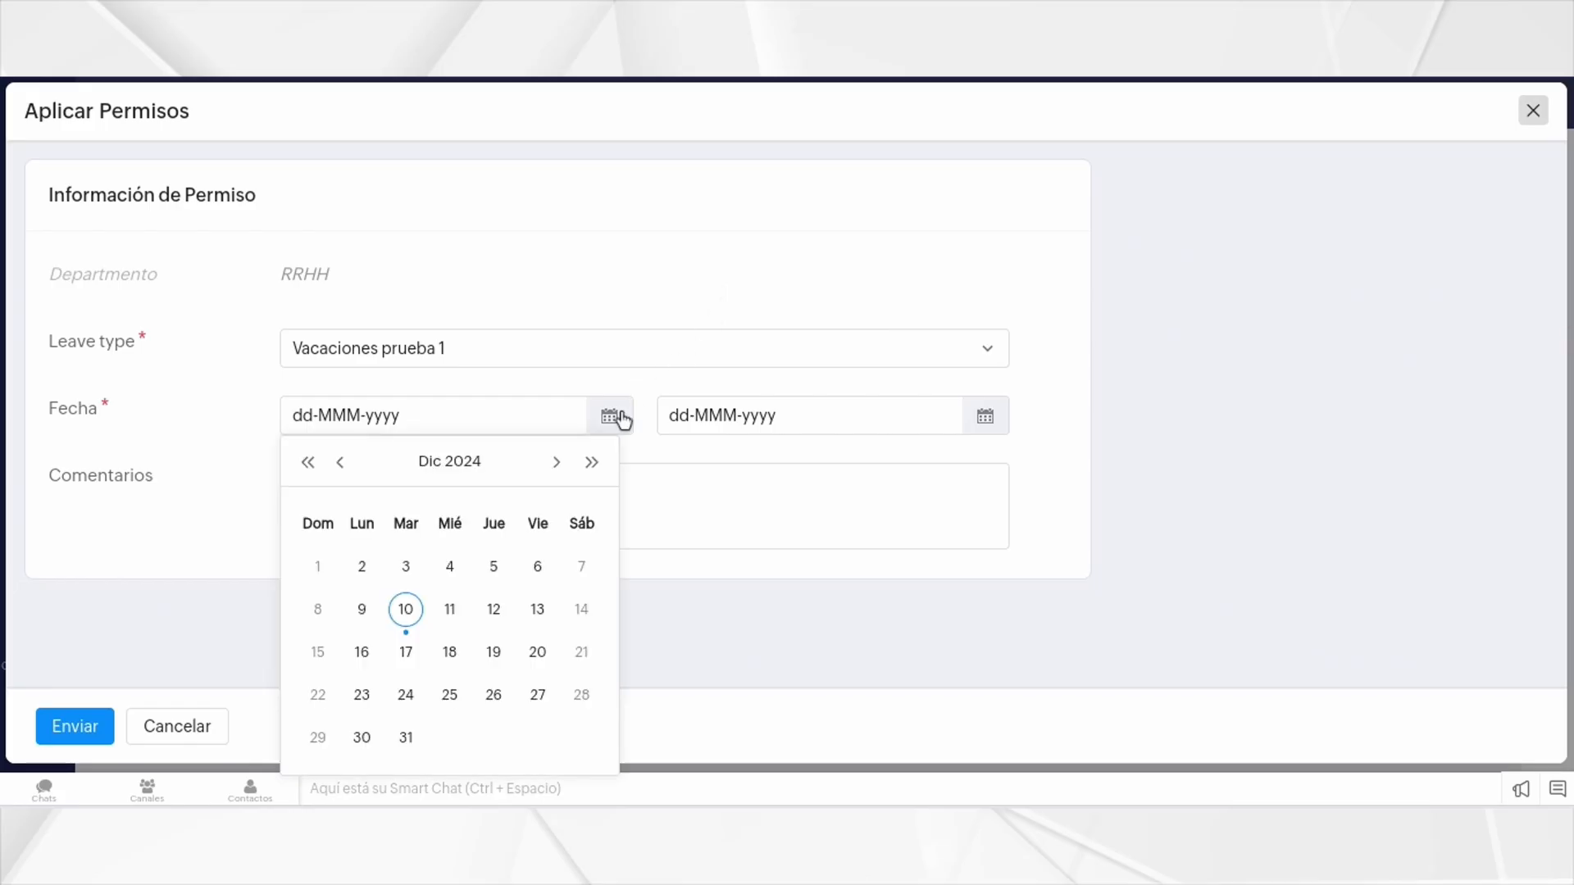
pyautogui.click(361, 652)
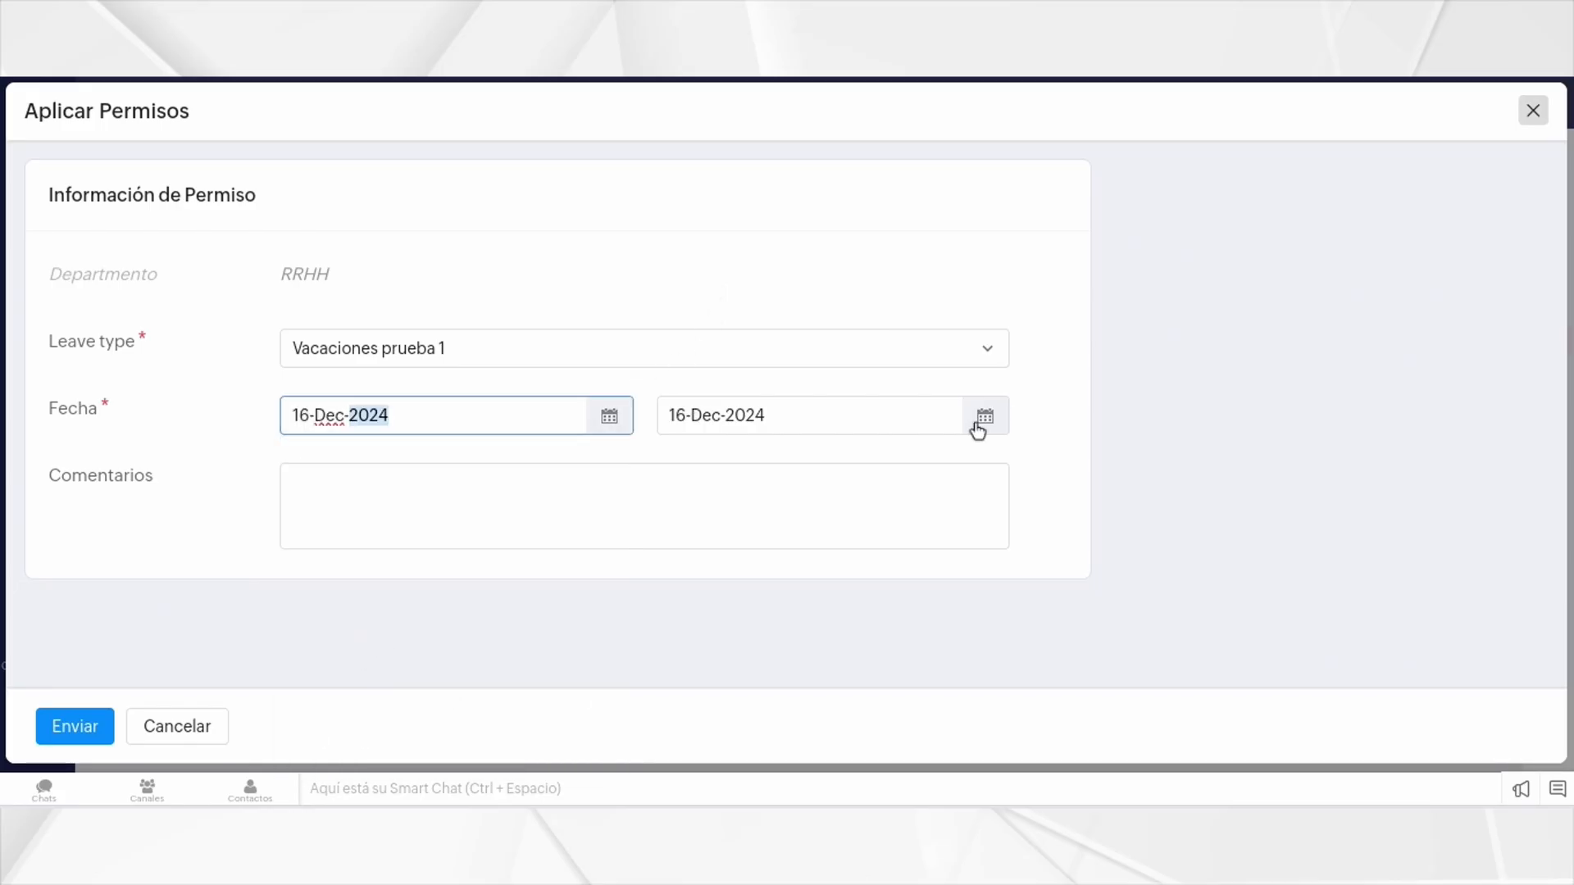
pyautogui.click(980, 420)
pyautogui.click(870, 654)
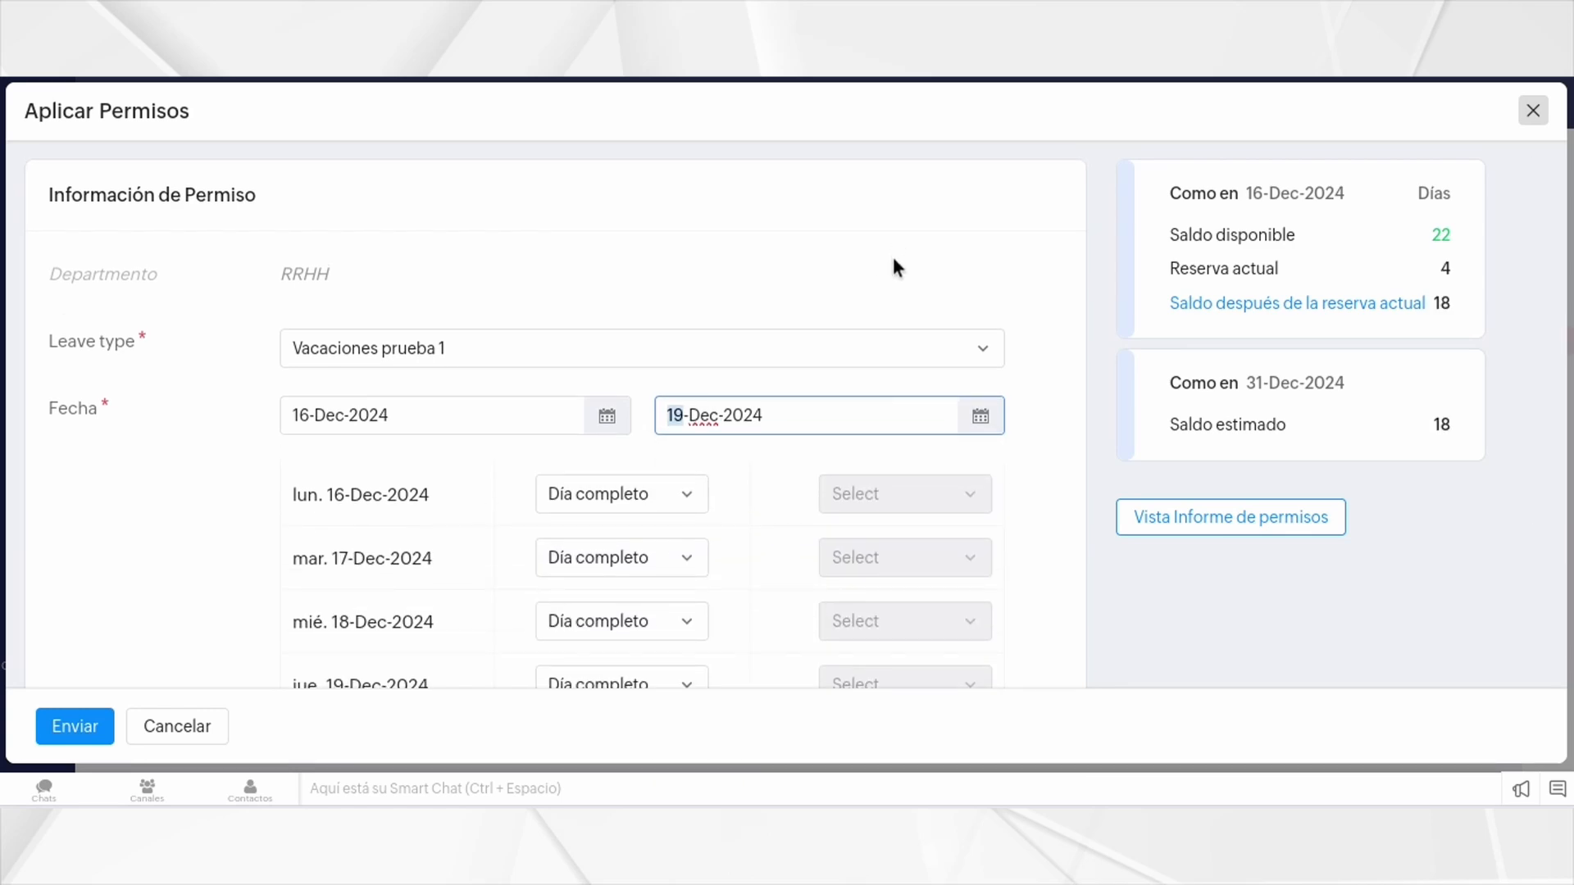
pyautogui.scroll(-3, 834, 352)
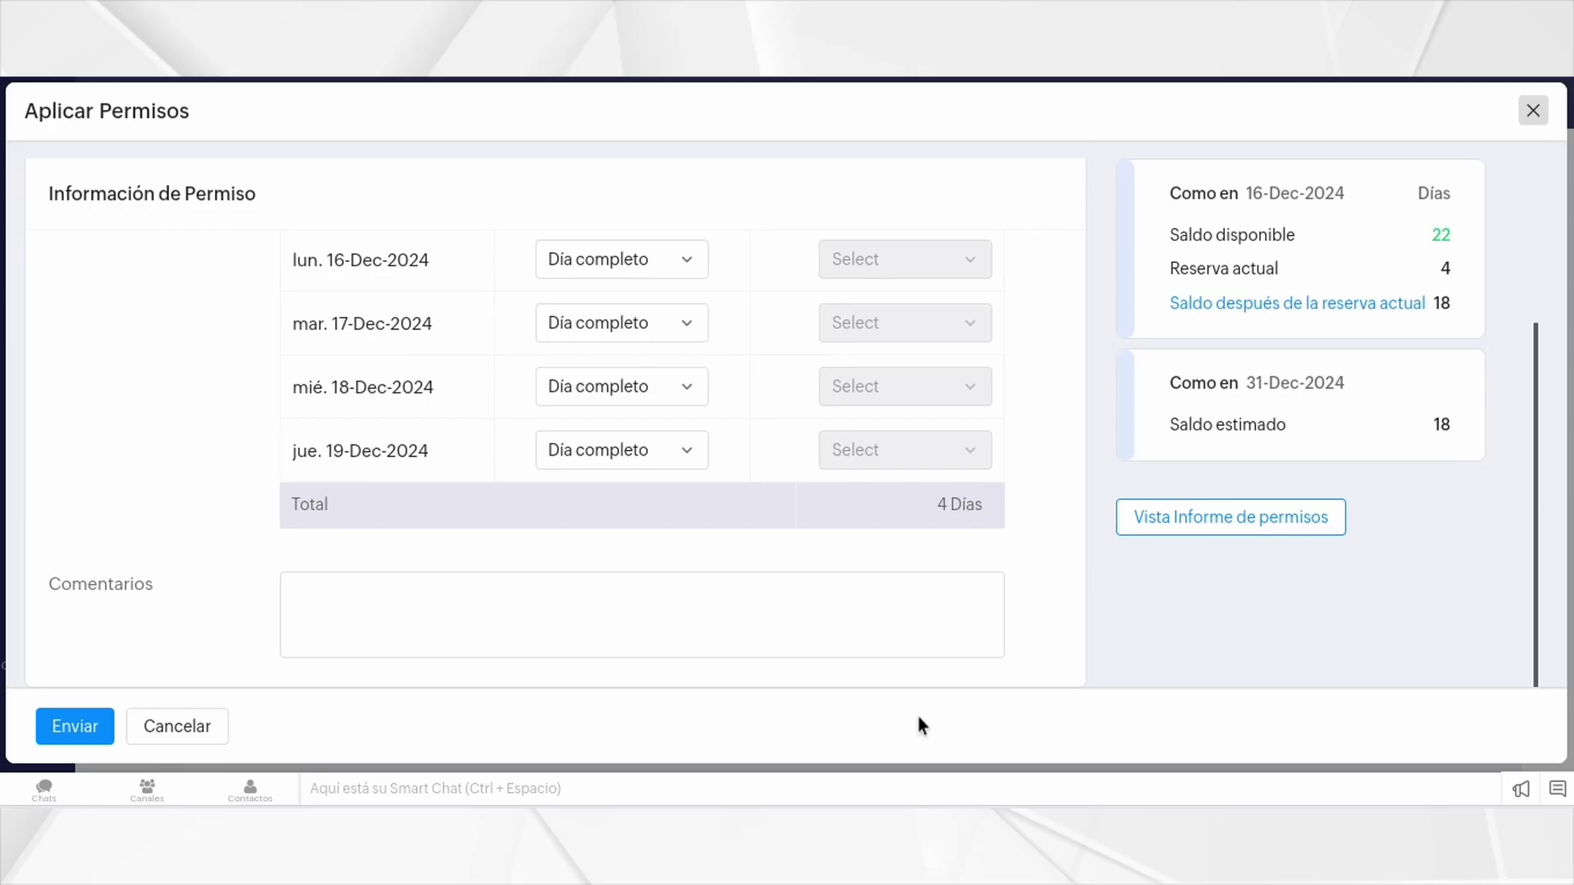
pyautogui.scroll(3, 1079, 568)
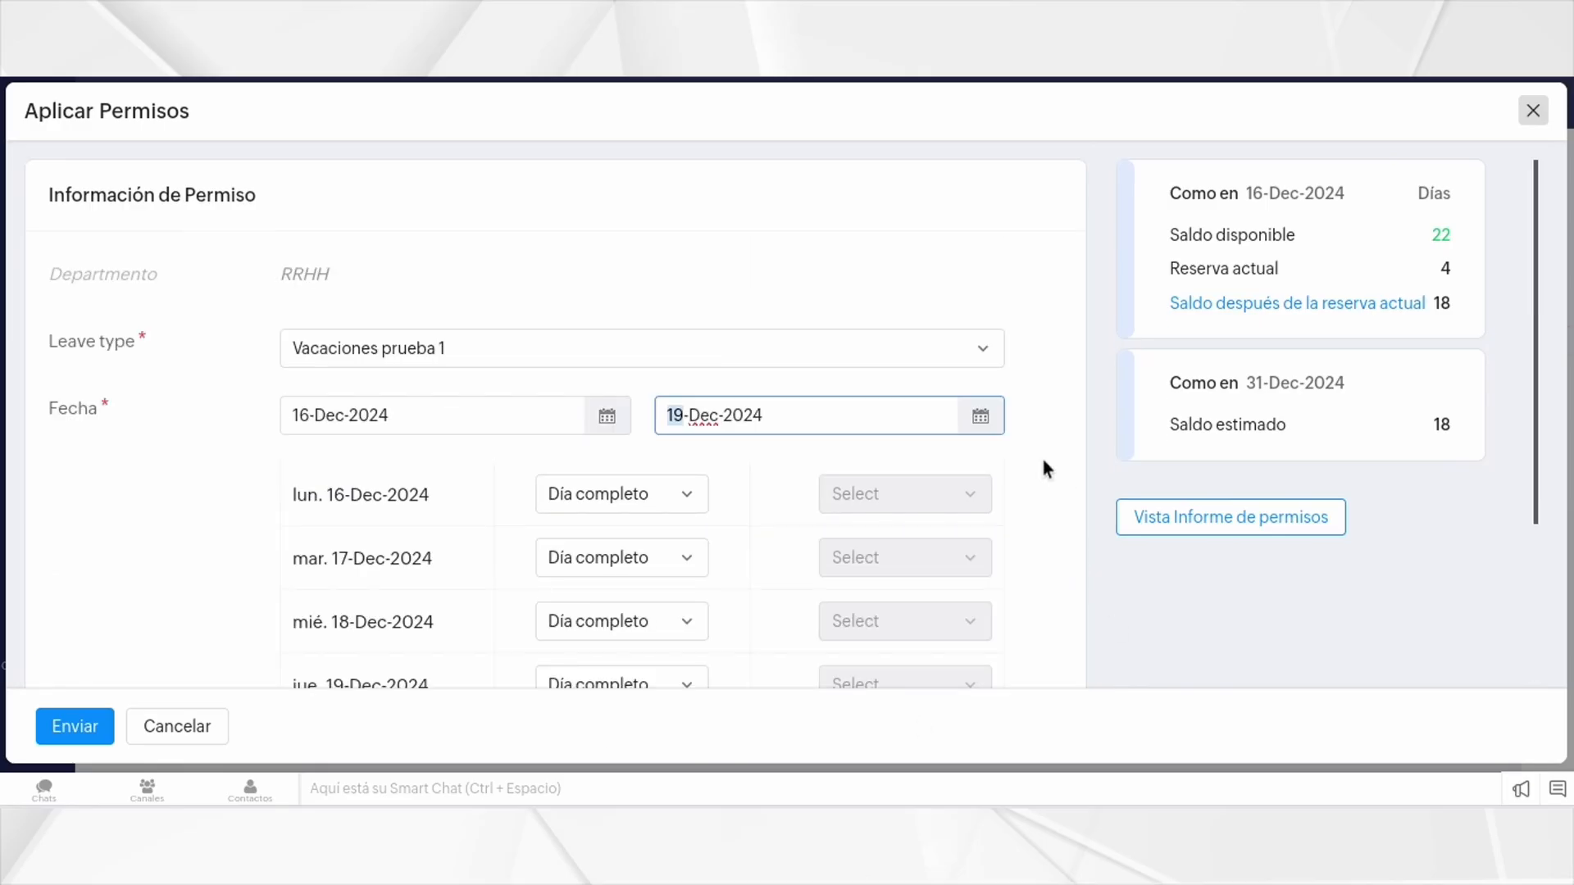
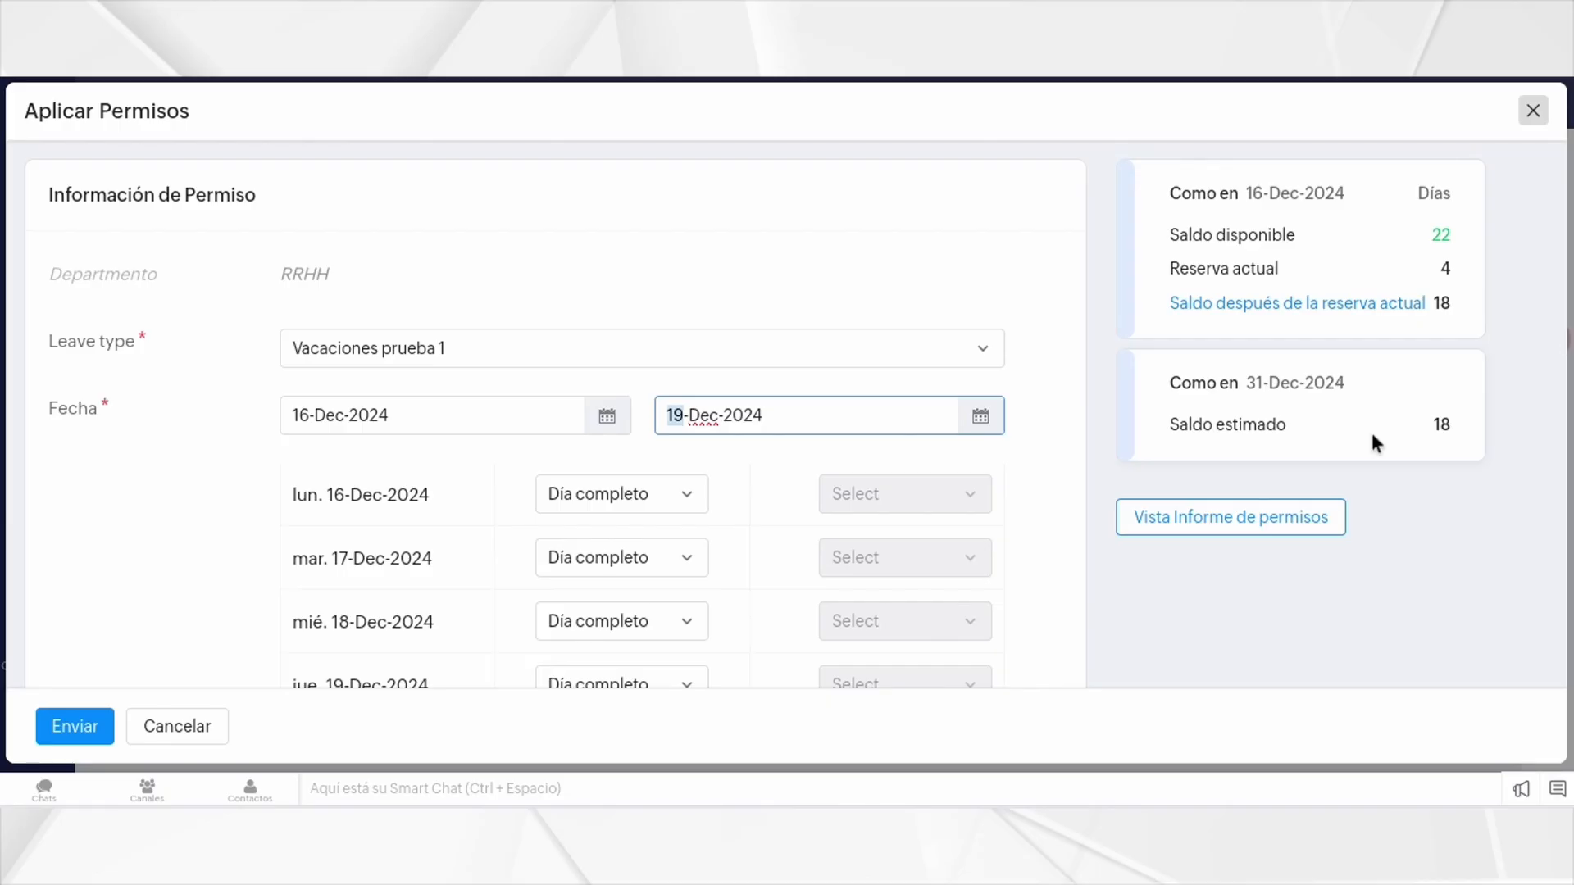
pyautogui.scroll(-2, 1243, 315)
pyautogui.scroll(-2, 1005, 451)
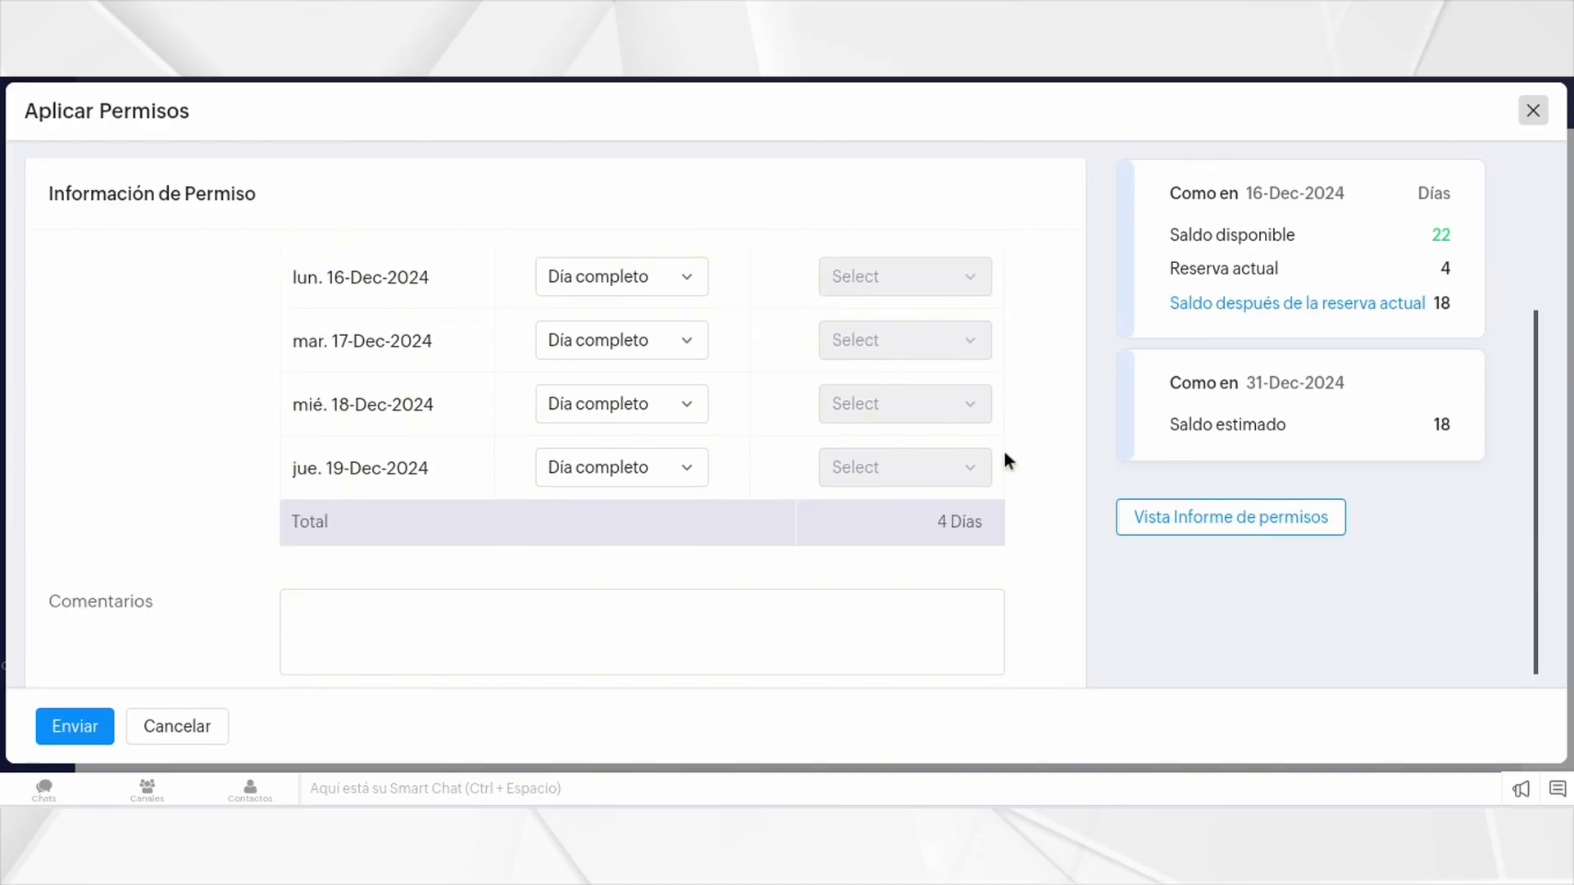
pyautogui.click(72, 735)
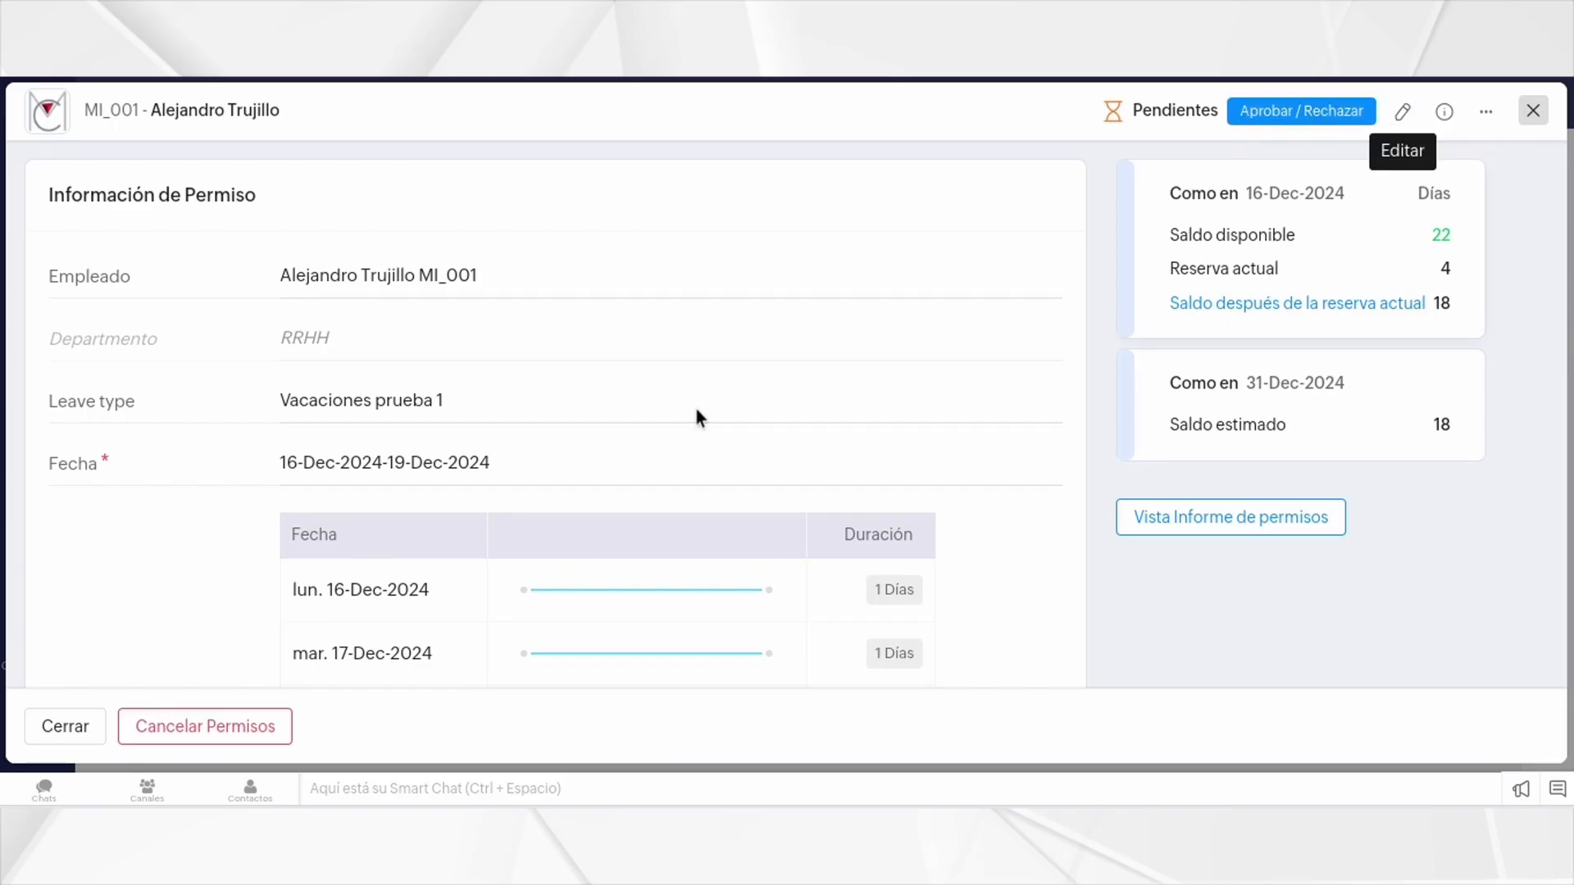
# Step: Review the submitted request's details and its cancellation reason form, and close the request without cancelling it
pyautogui.scroll(-1, 682, 490)
pyautogui.scroll(-4, 682, 485)
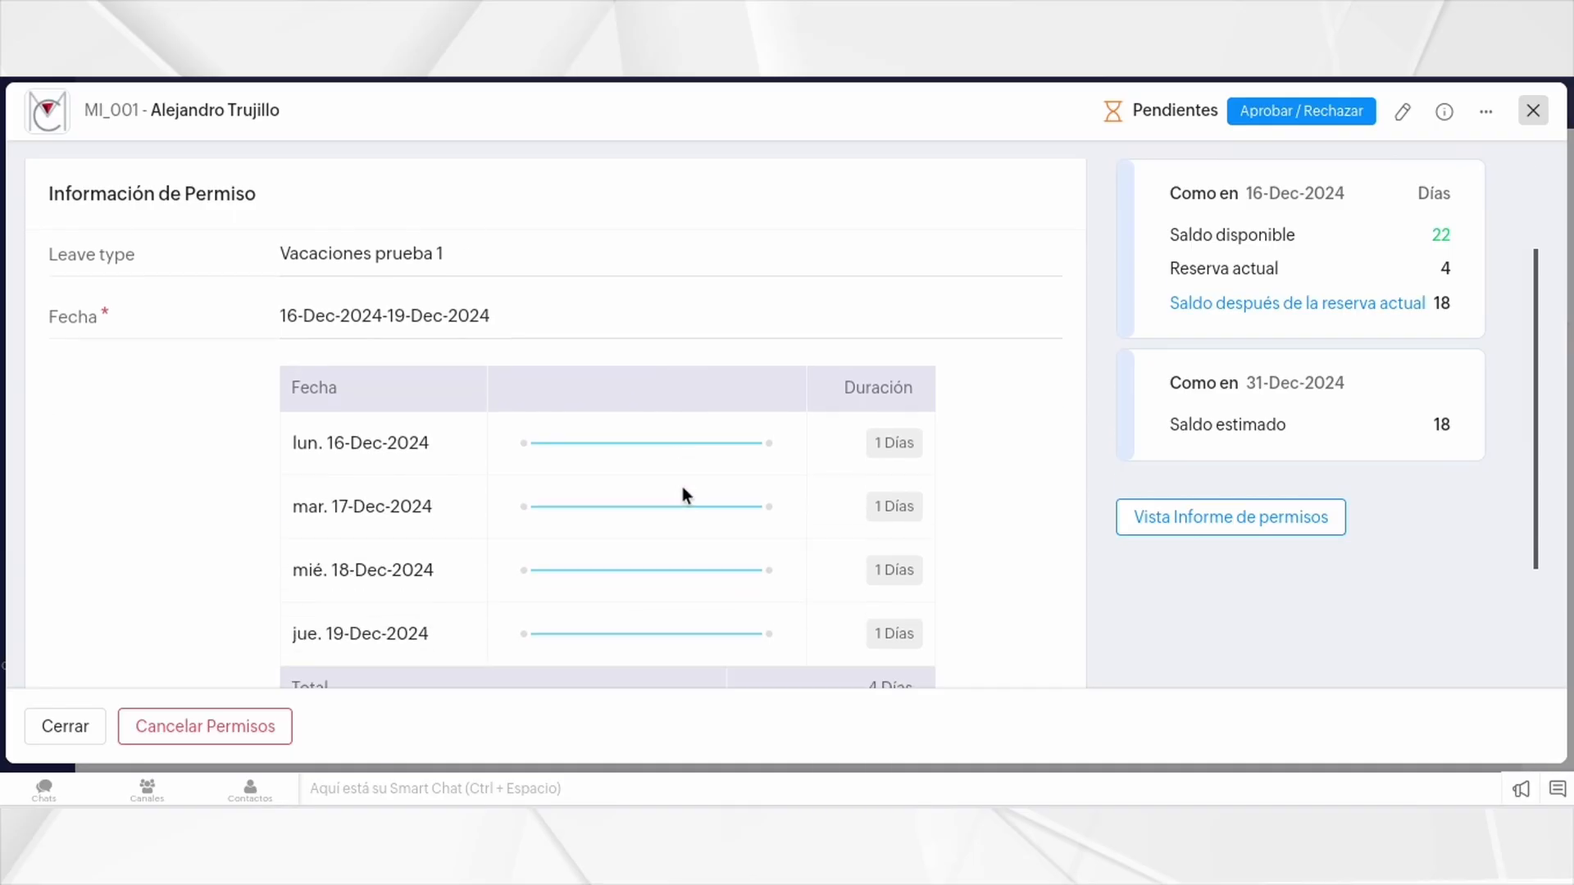
pyautogui.scroll(4, 679, 495)
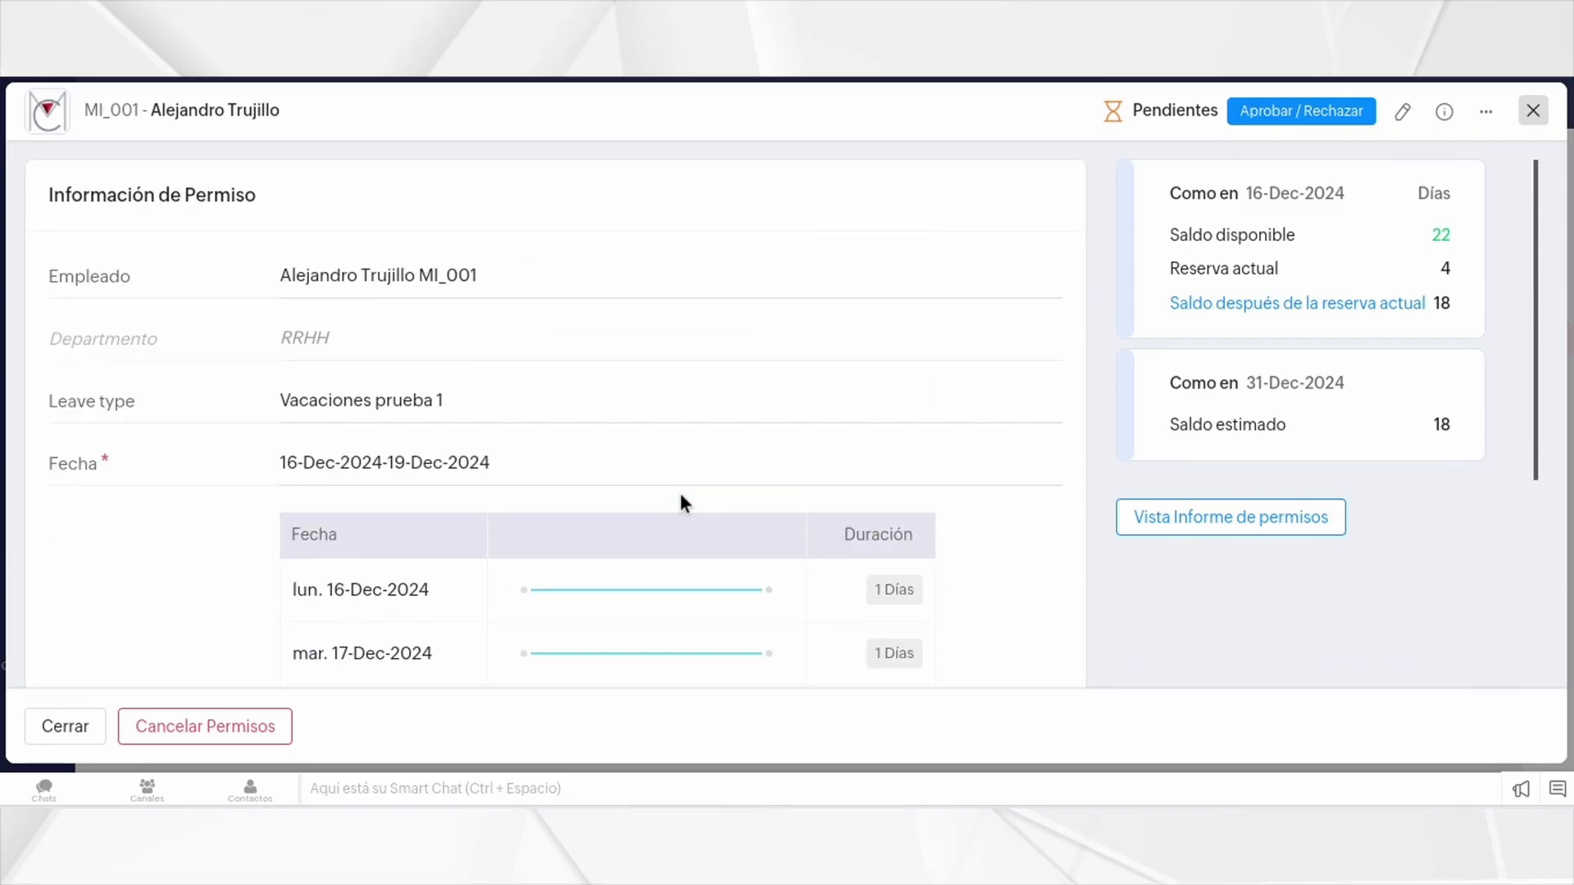
pyautogui.scroll(-3, 682, 505)
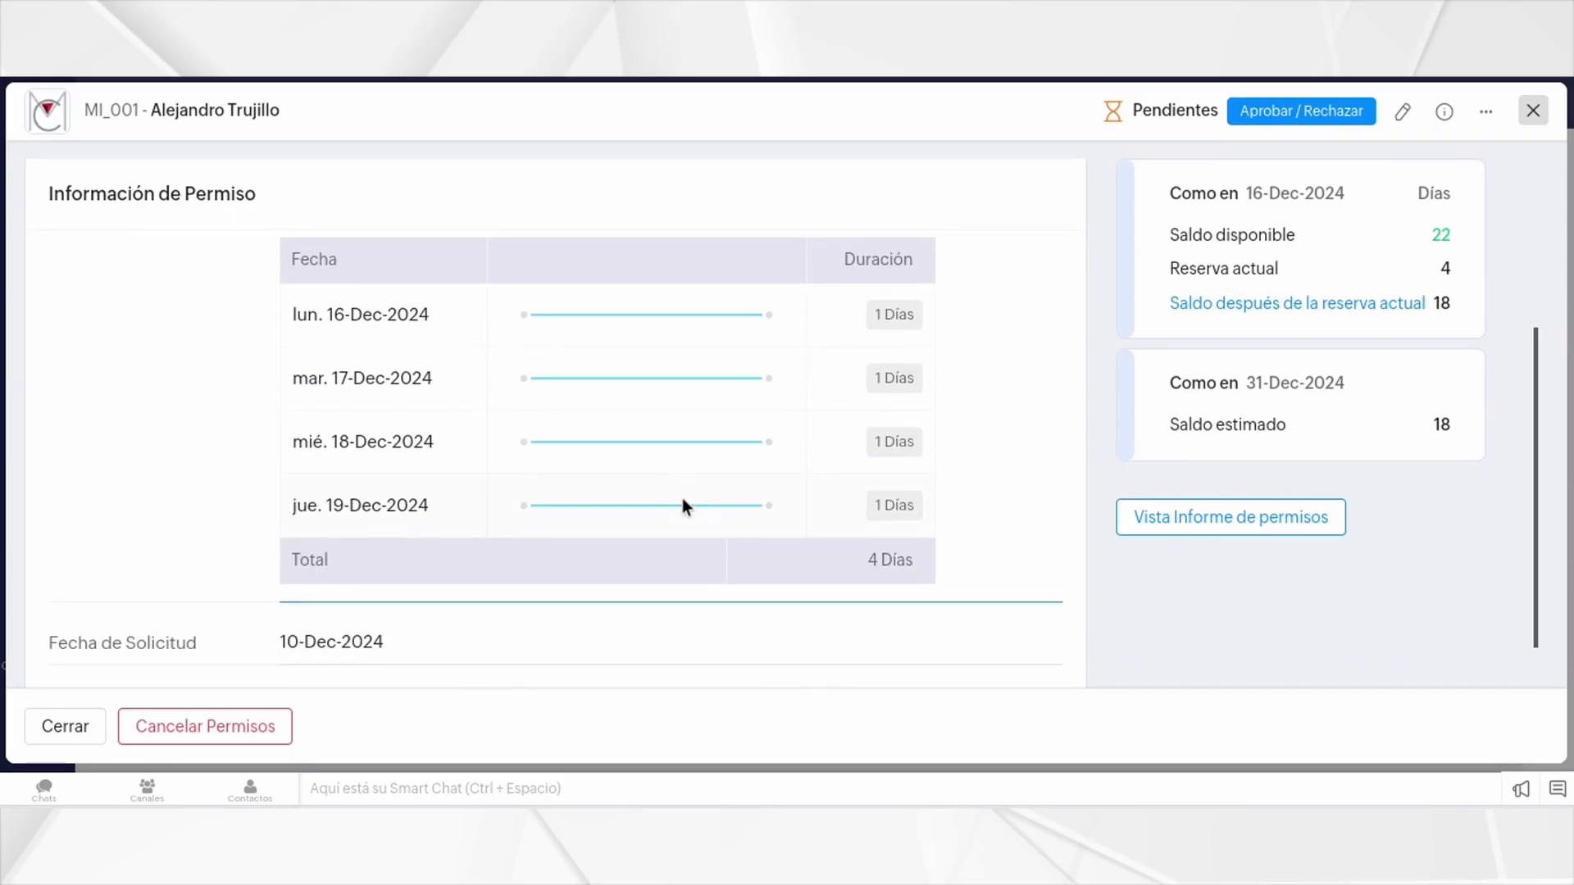
pyautogui.scroll(1, 685, 503)
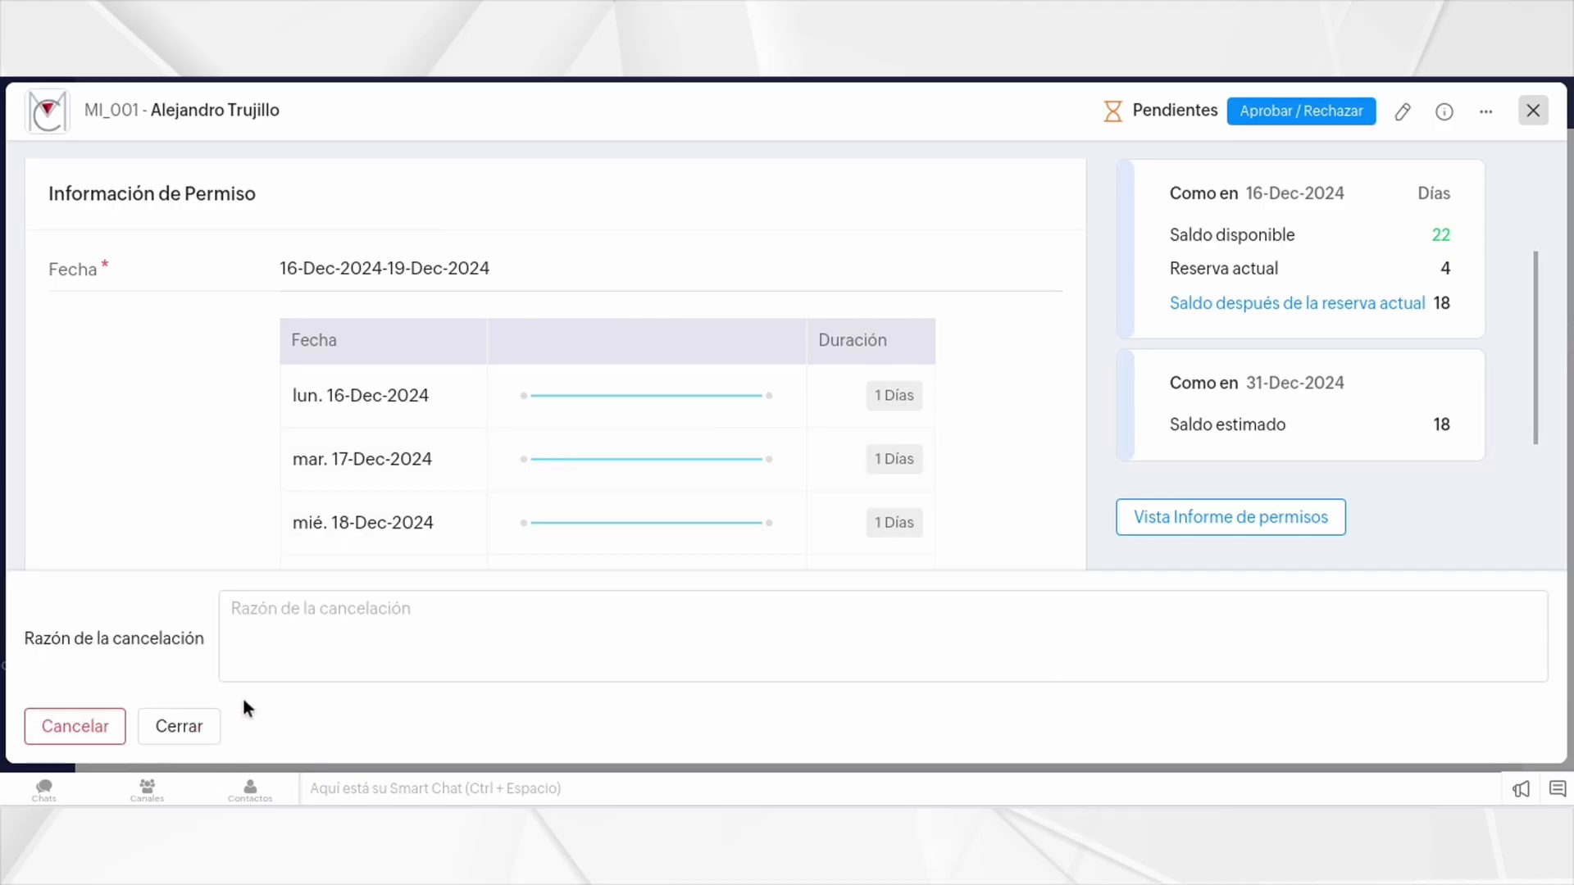
pyautogui.click(263, 609)
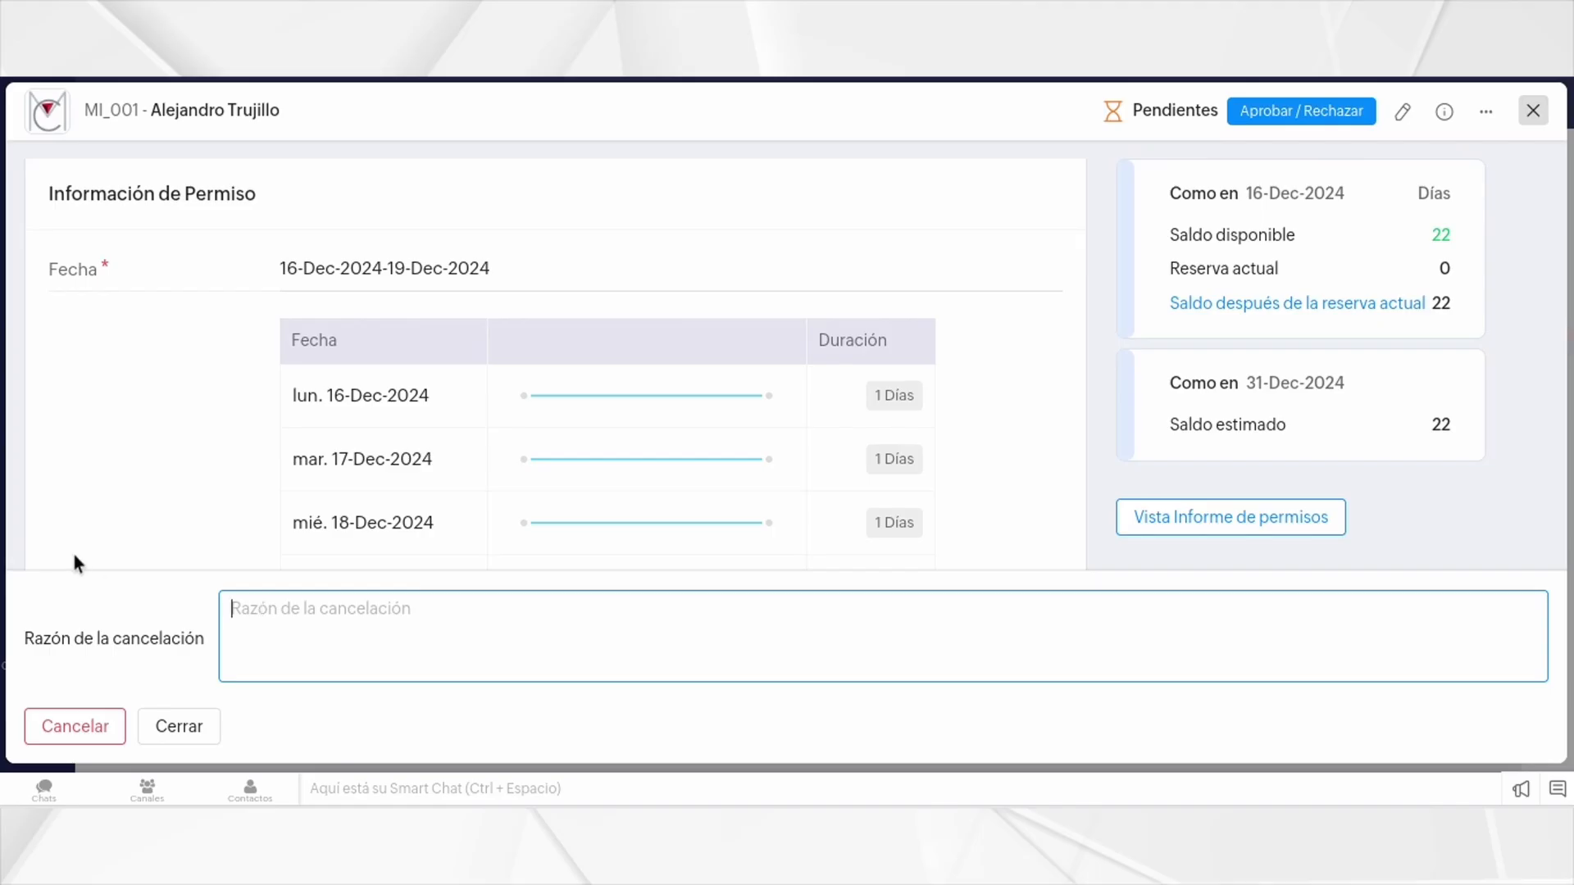
pyautogui.click(176, 726)
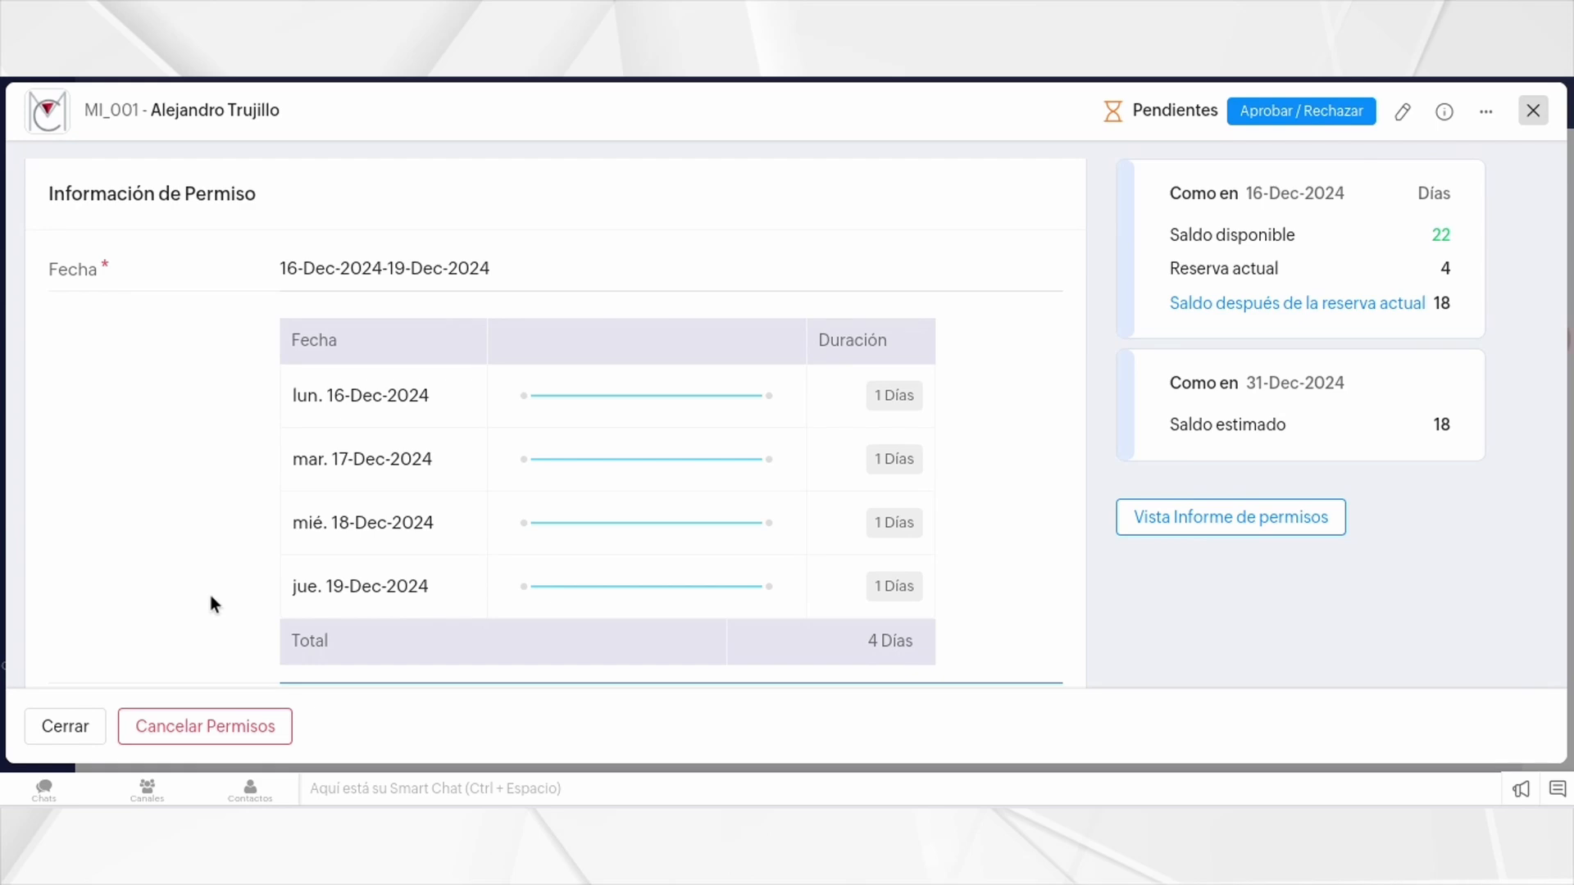
pyautogui.click(1533, 112)
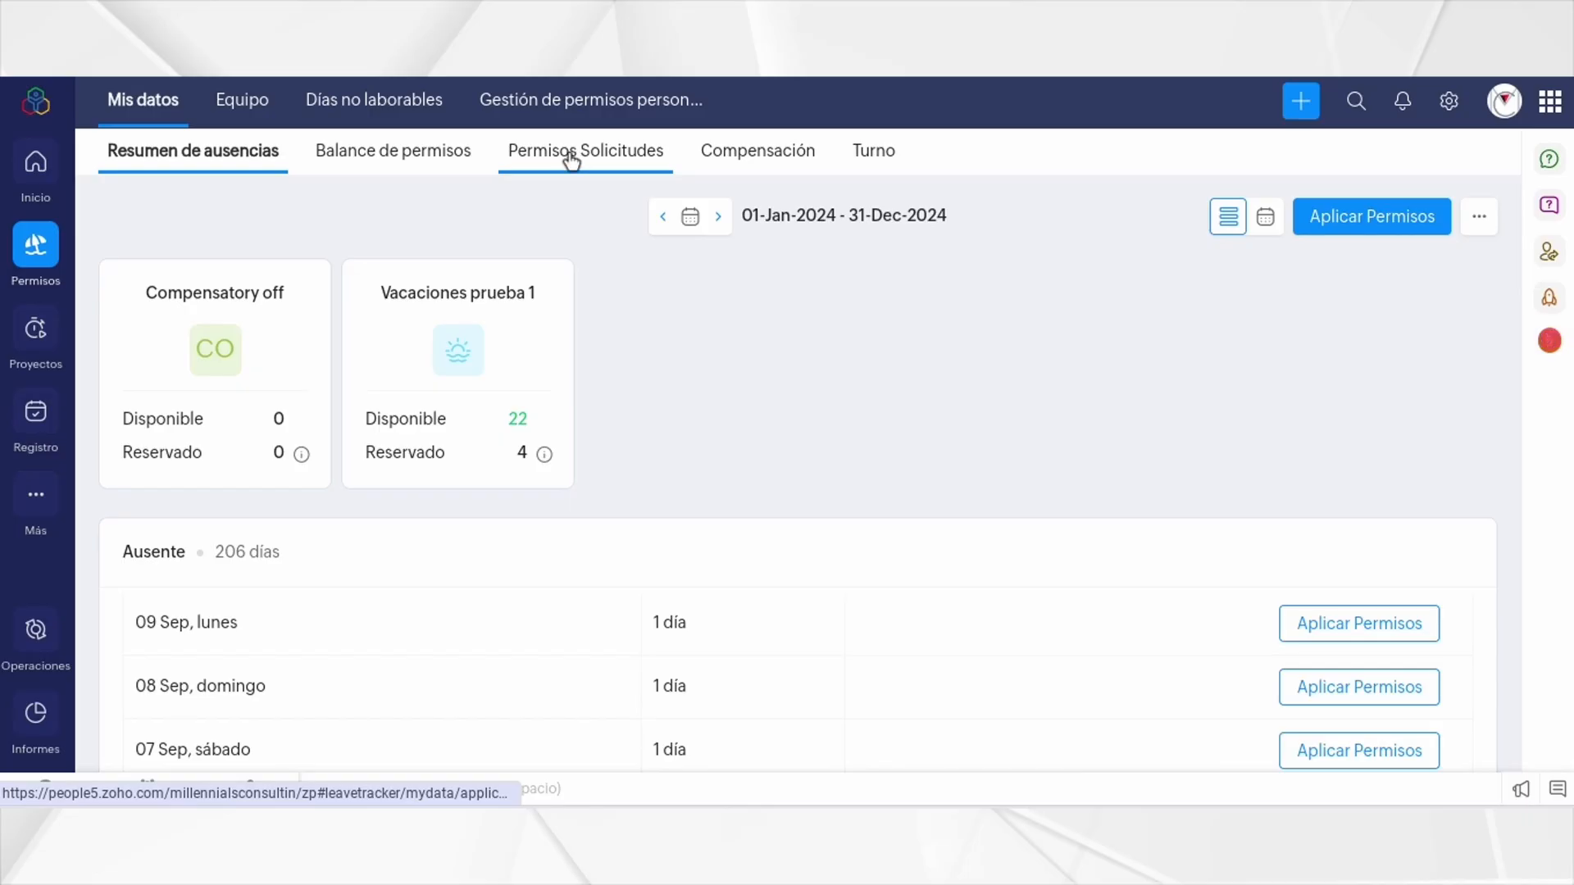
# Step: View the list of leave requests and the team's absences, and return to the personal requests
pyautogui.click(572, 158)
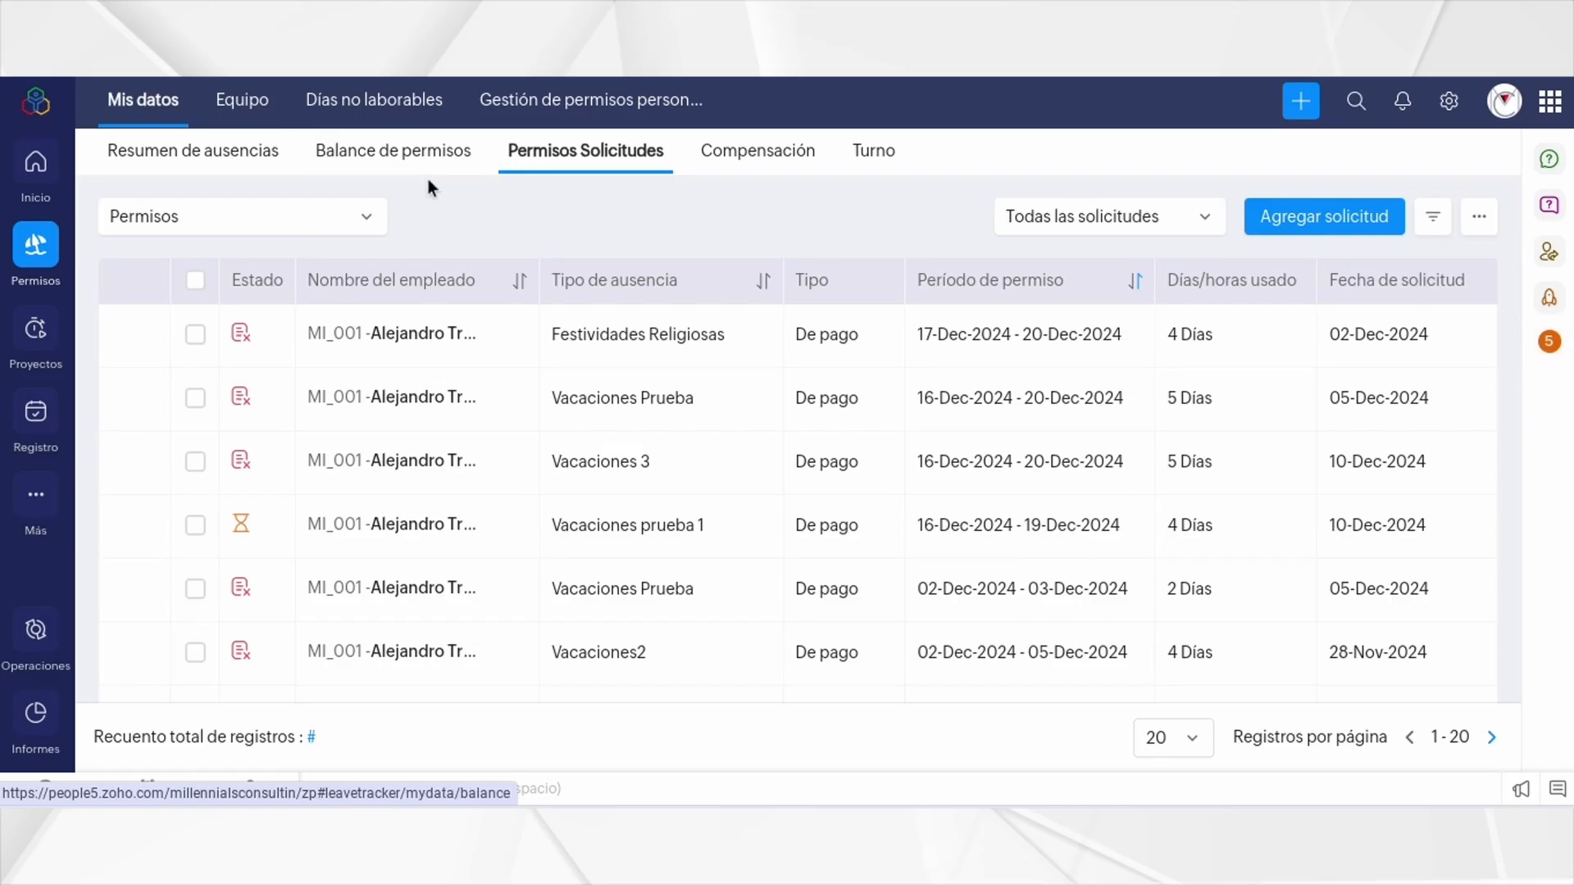
pyautogui.click(236, 97)
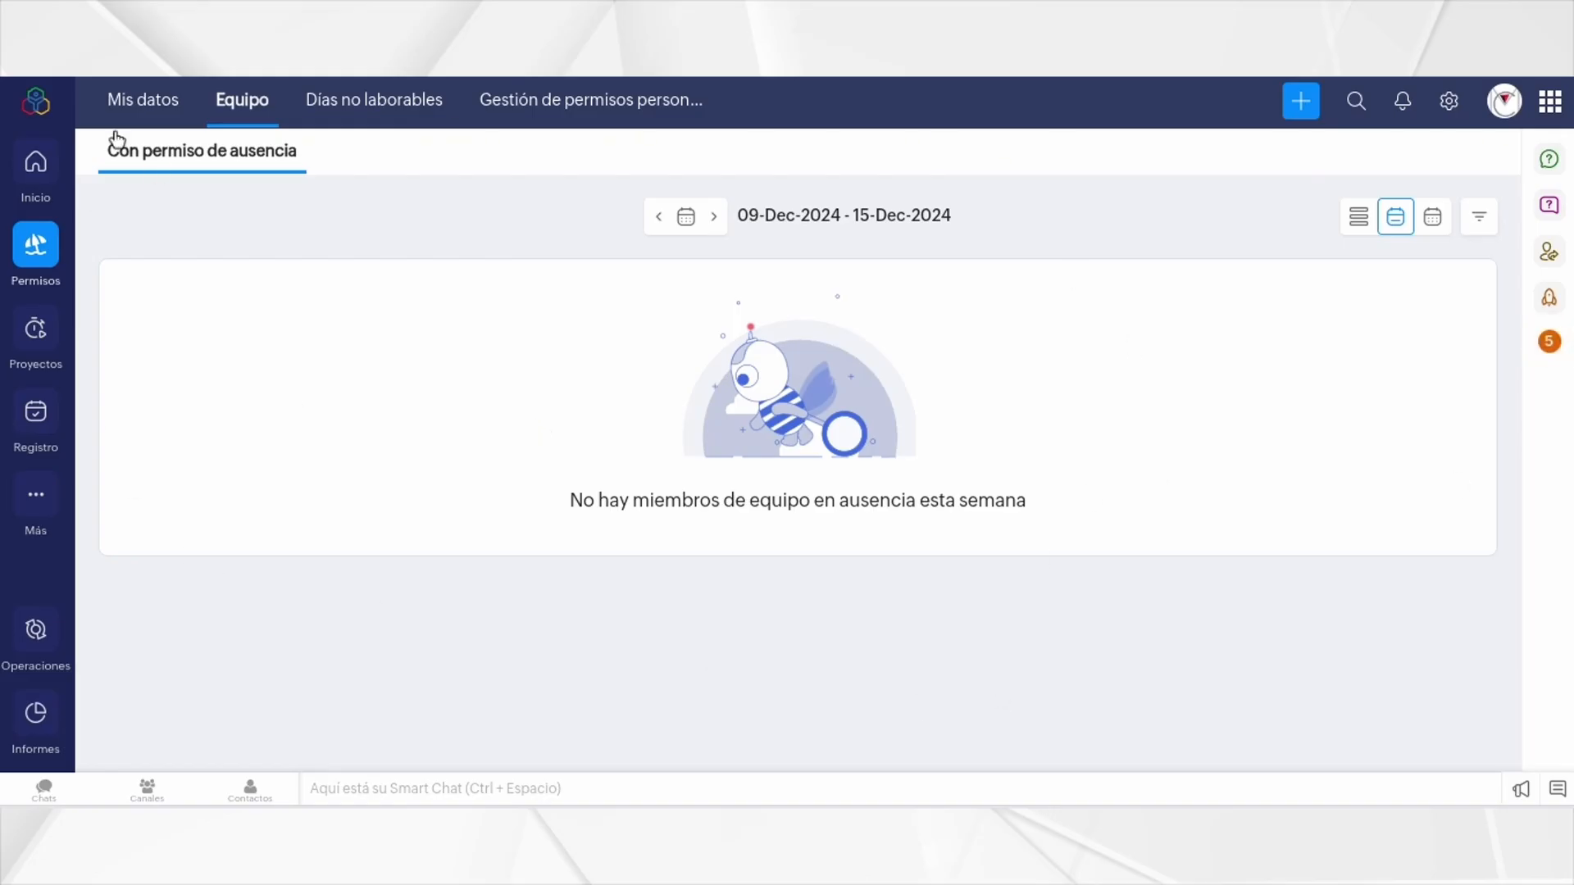
pyautogui.click(125, 109)
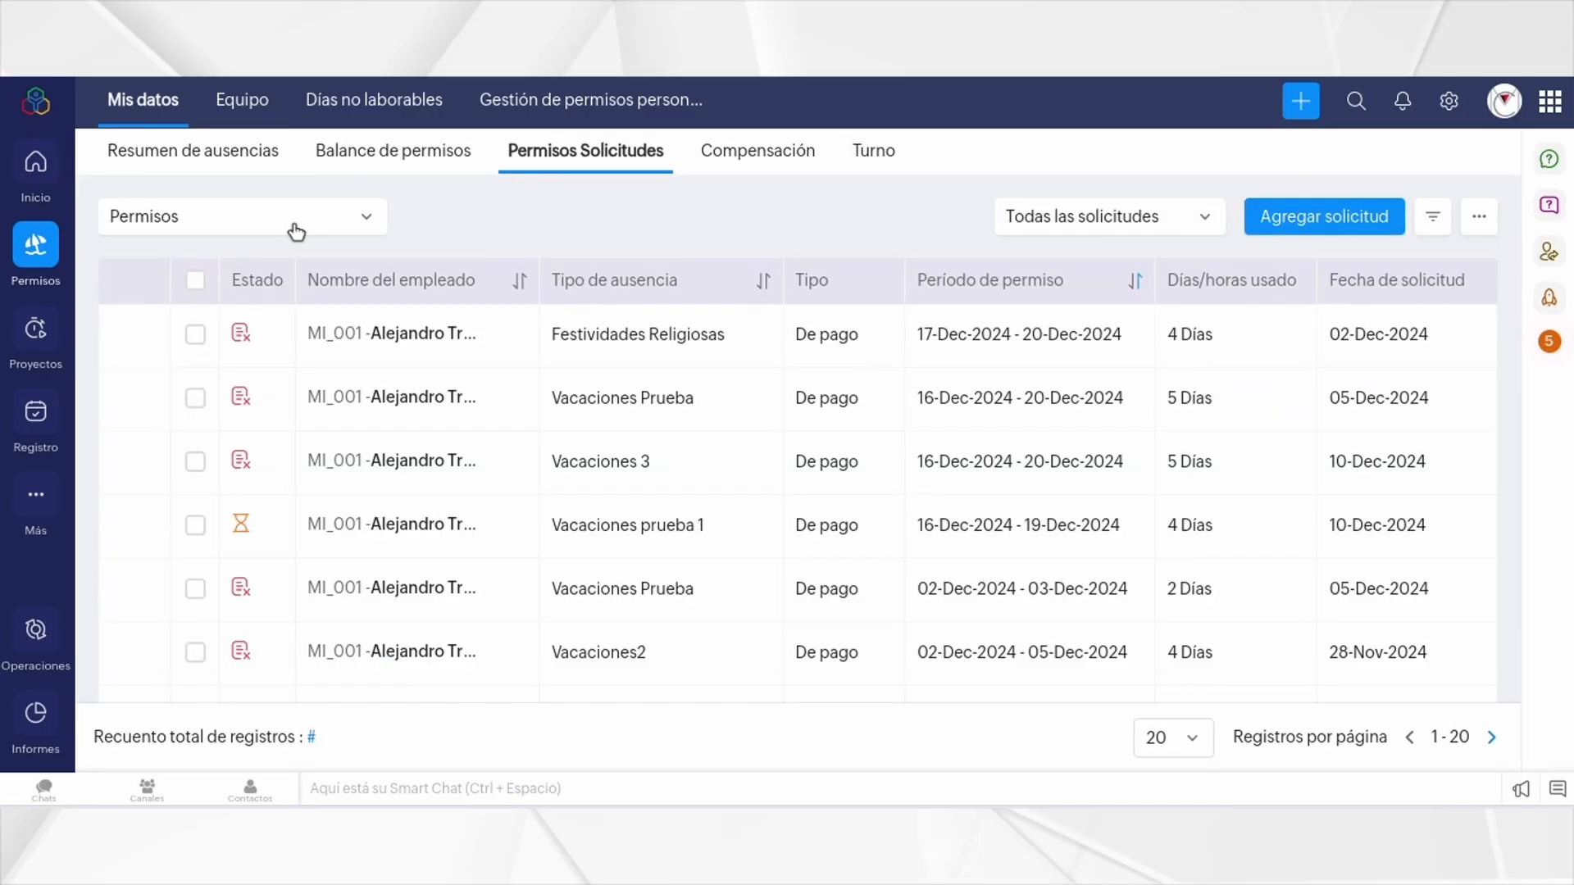
# Step: Switch the requests list to Vista de aprobador and open the pending Vacaciones prueba 1 request
pyautogui.click(295, 230)
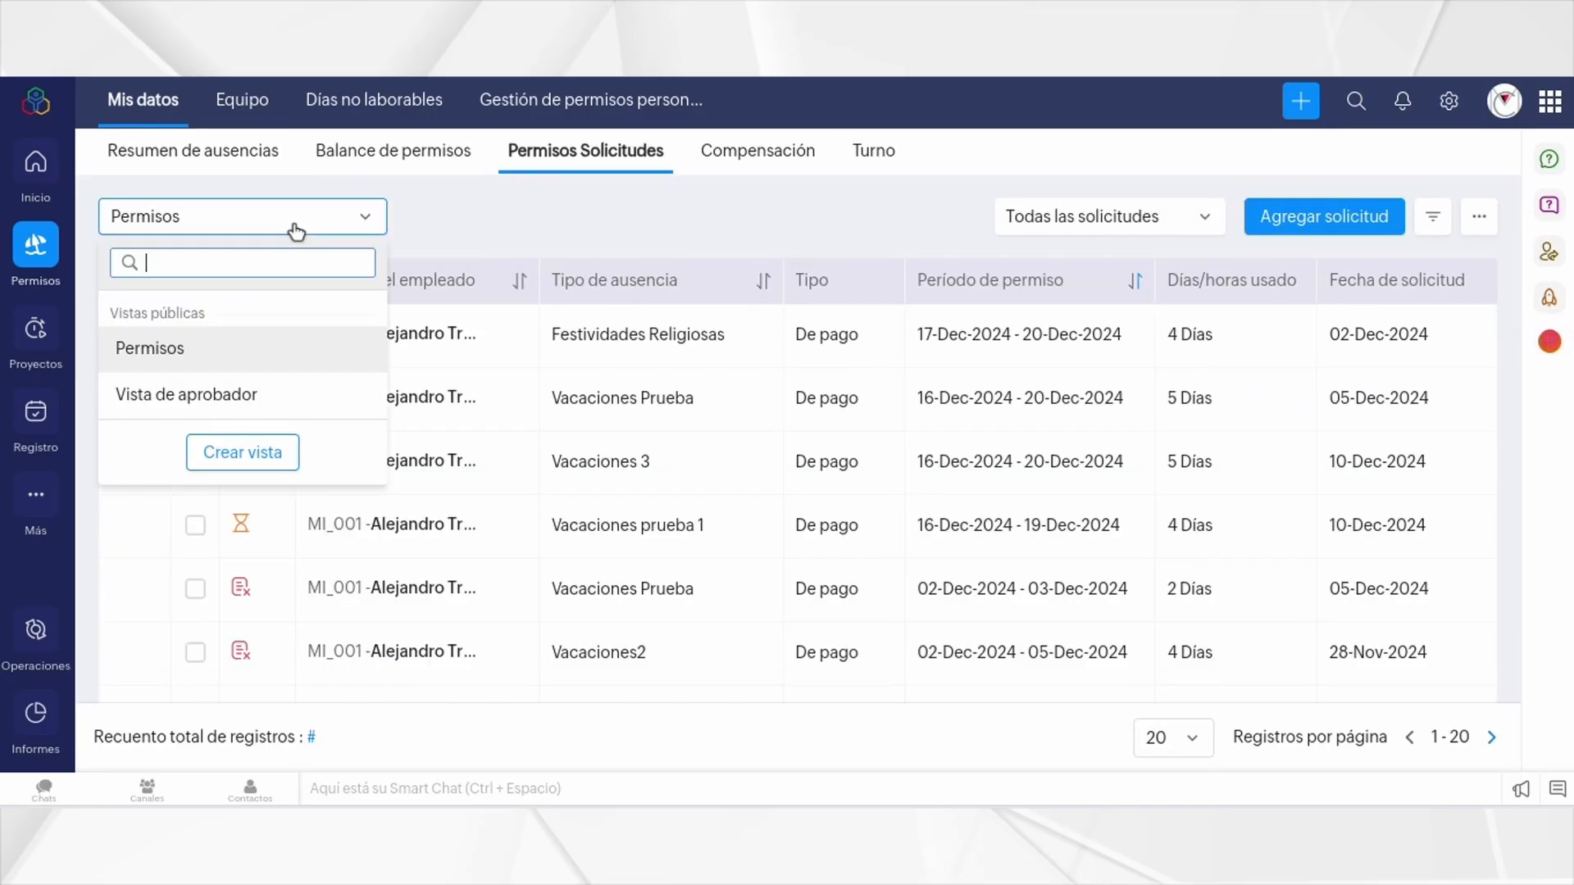
pyautogui.click(195, 397)
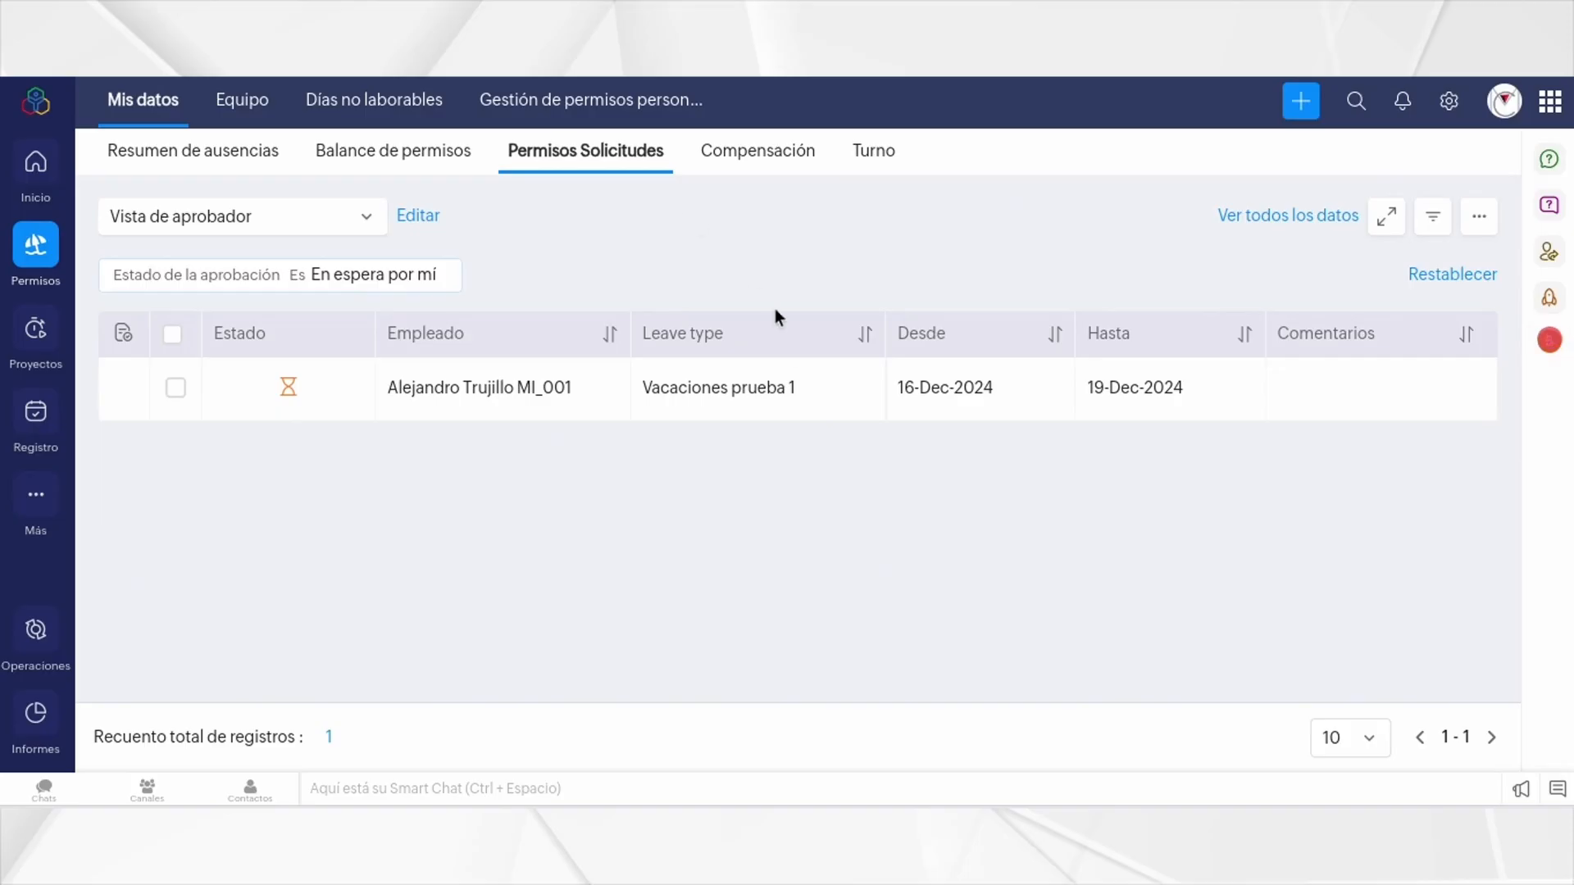
pyautogui.click(704, 377)
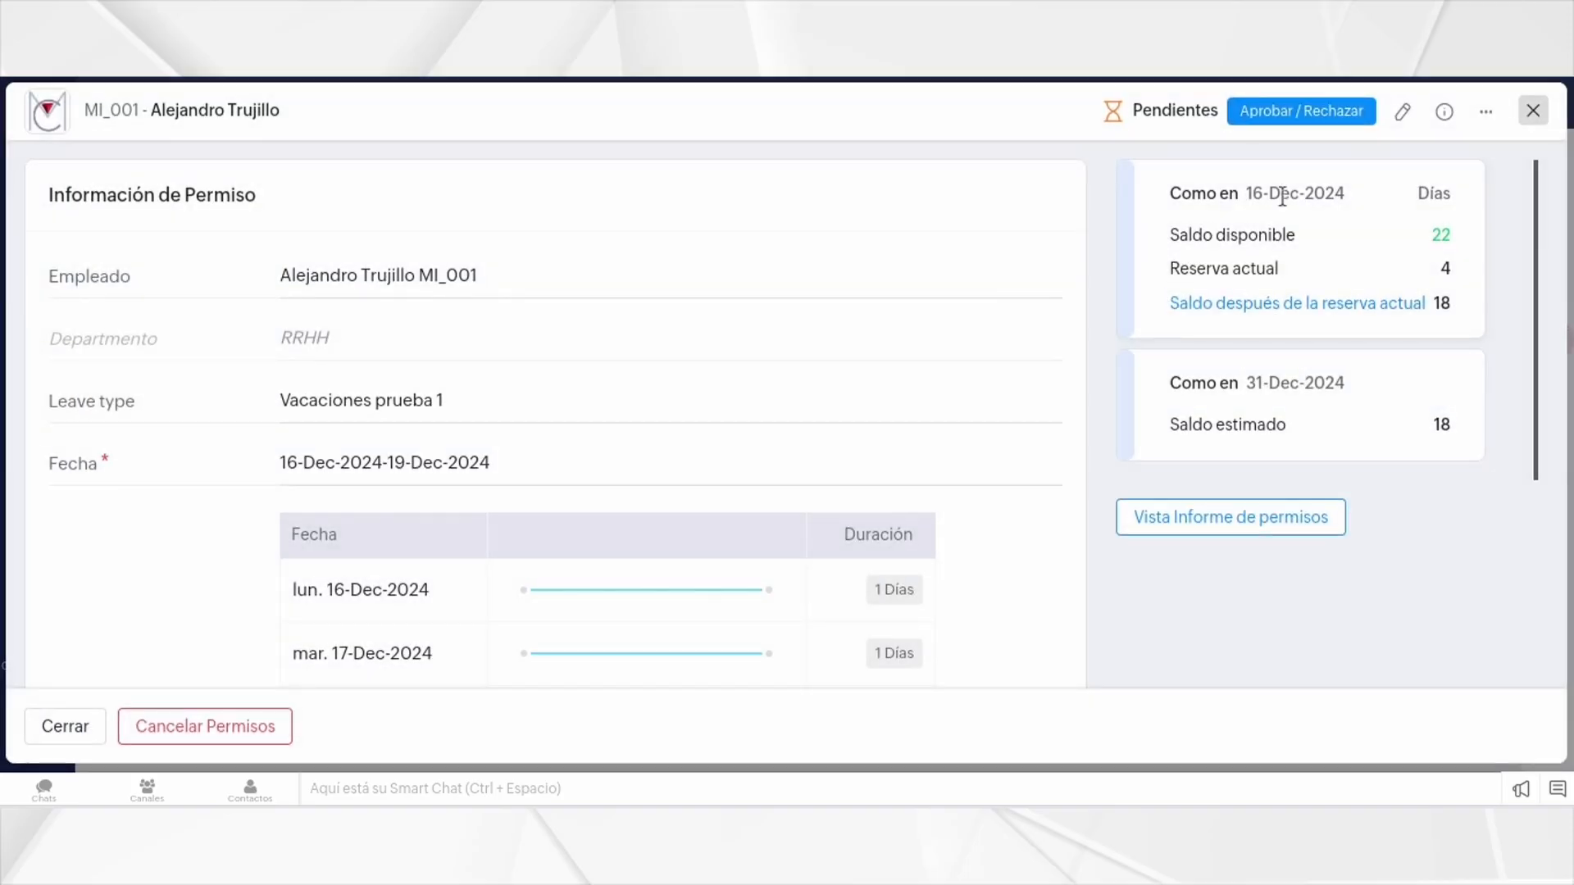
# Step: Review the request's approval timeline, approve it at the Admin level without a comment, and close the request
pyautogui.click(1279, 112)
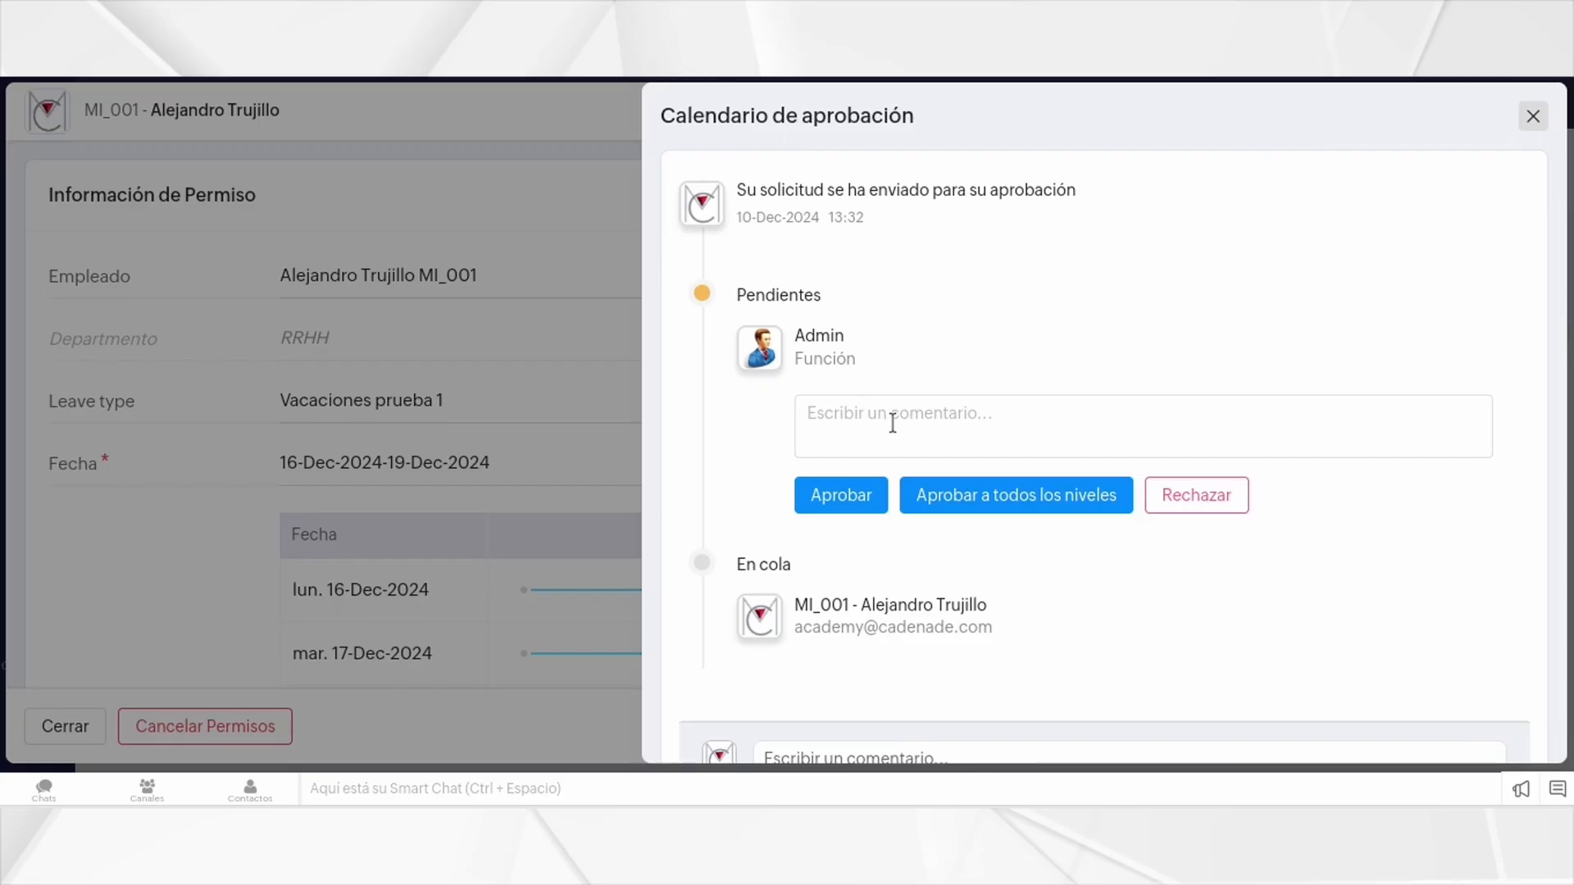
pyautogui.click(892, 423)
pyautogui.scroll(-1, 1067, 268)
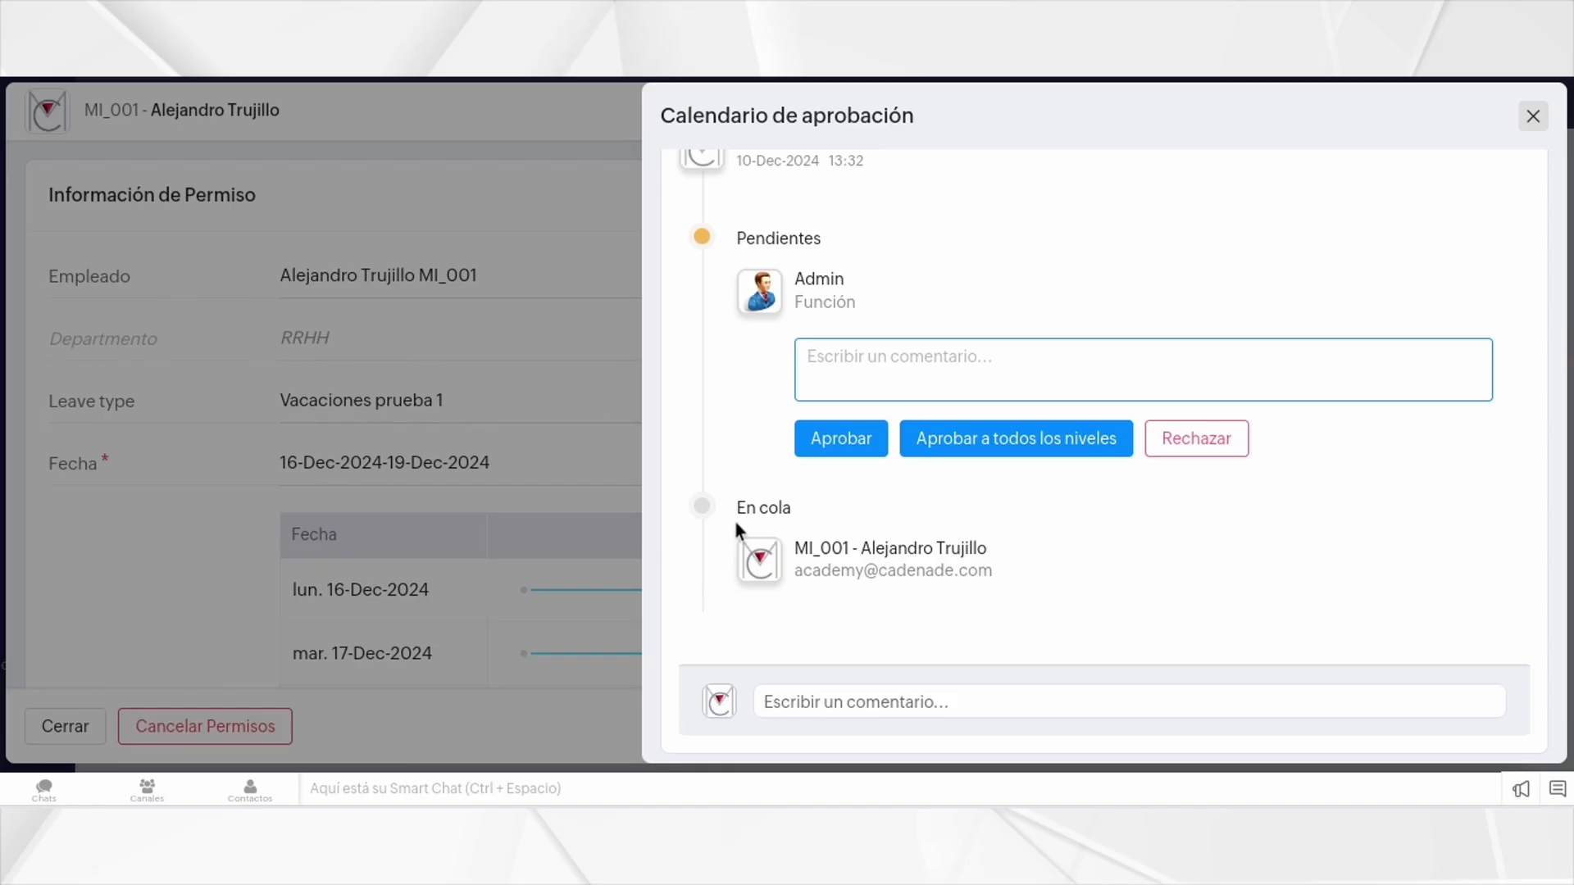
pyautogui.scroll(1, 735, 528)
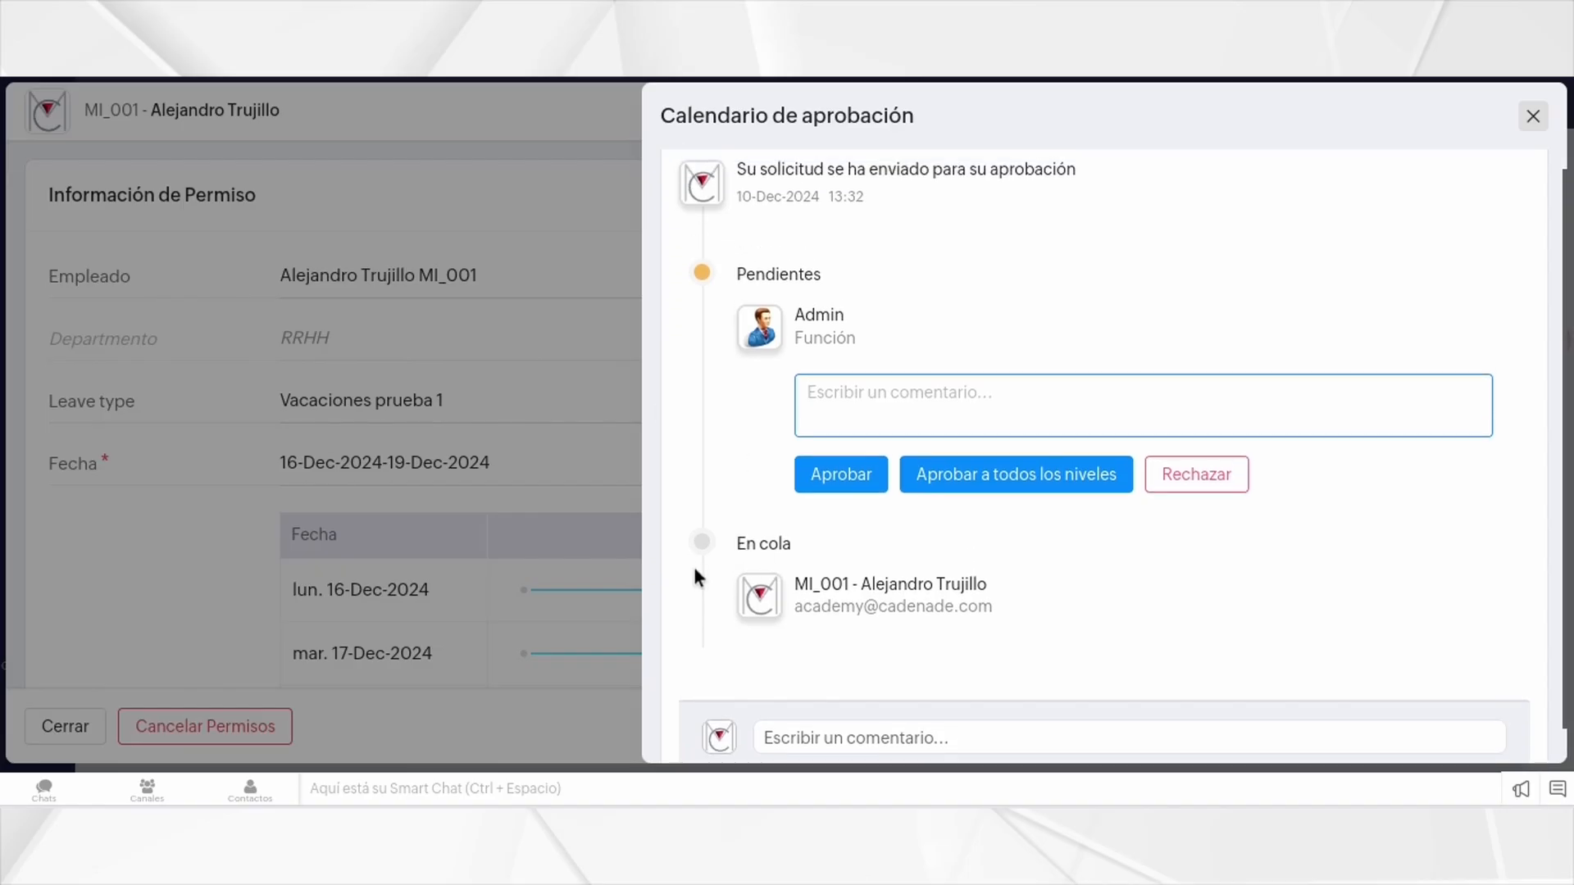
pyautogui.scroll(-1, 728, 577)
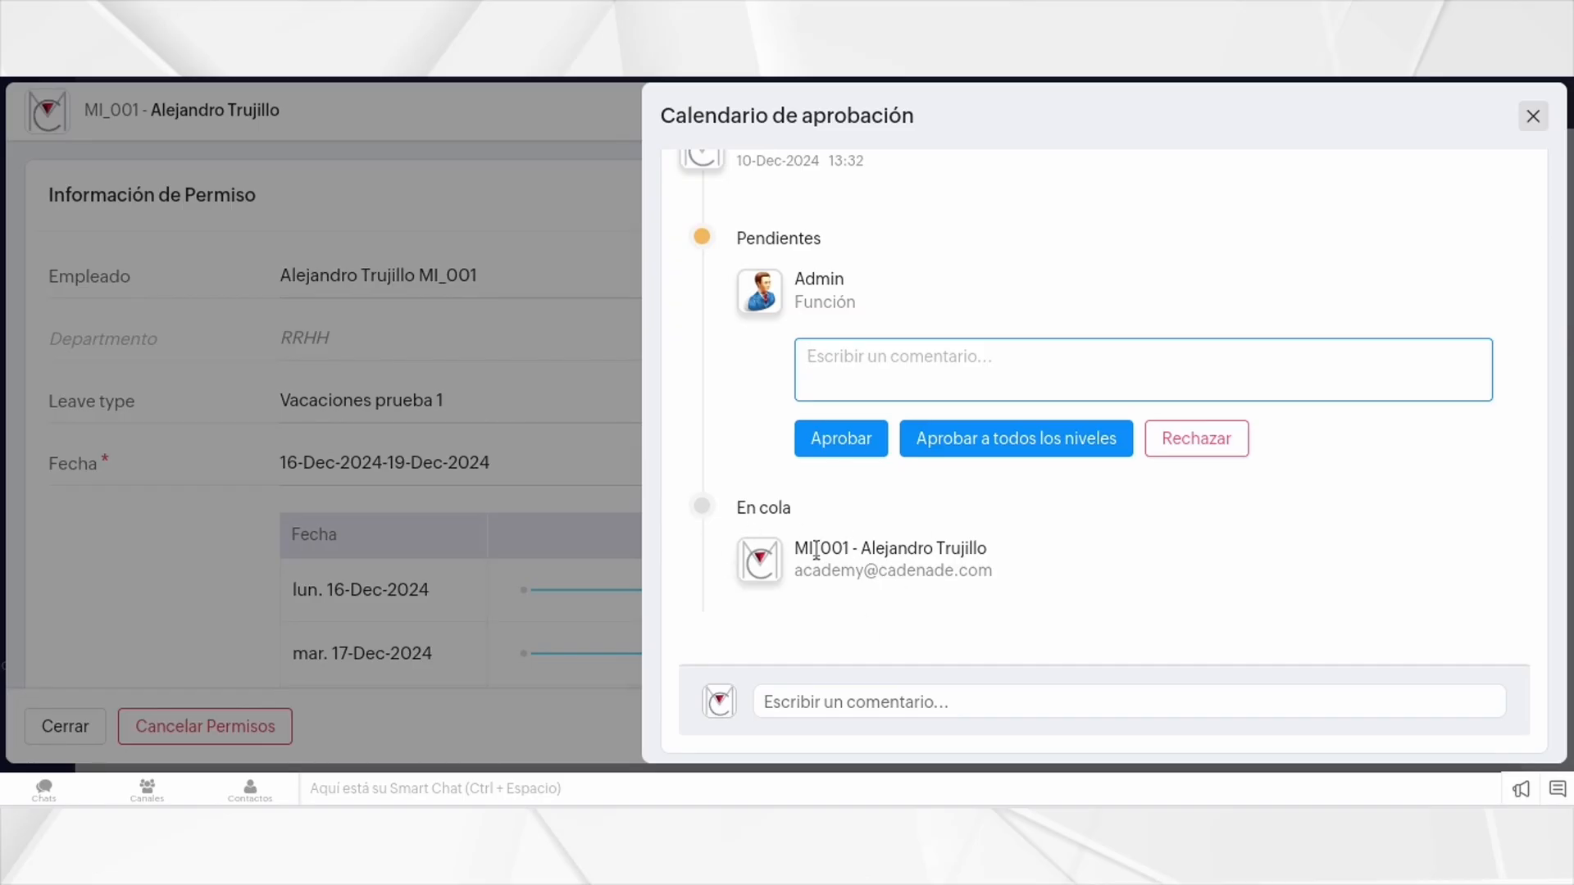
pyautogui.scroll(2, 1001, 381)
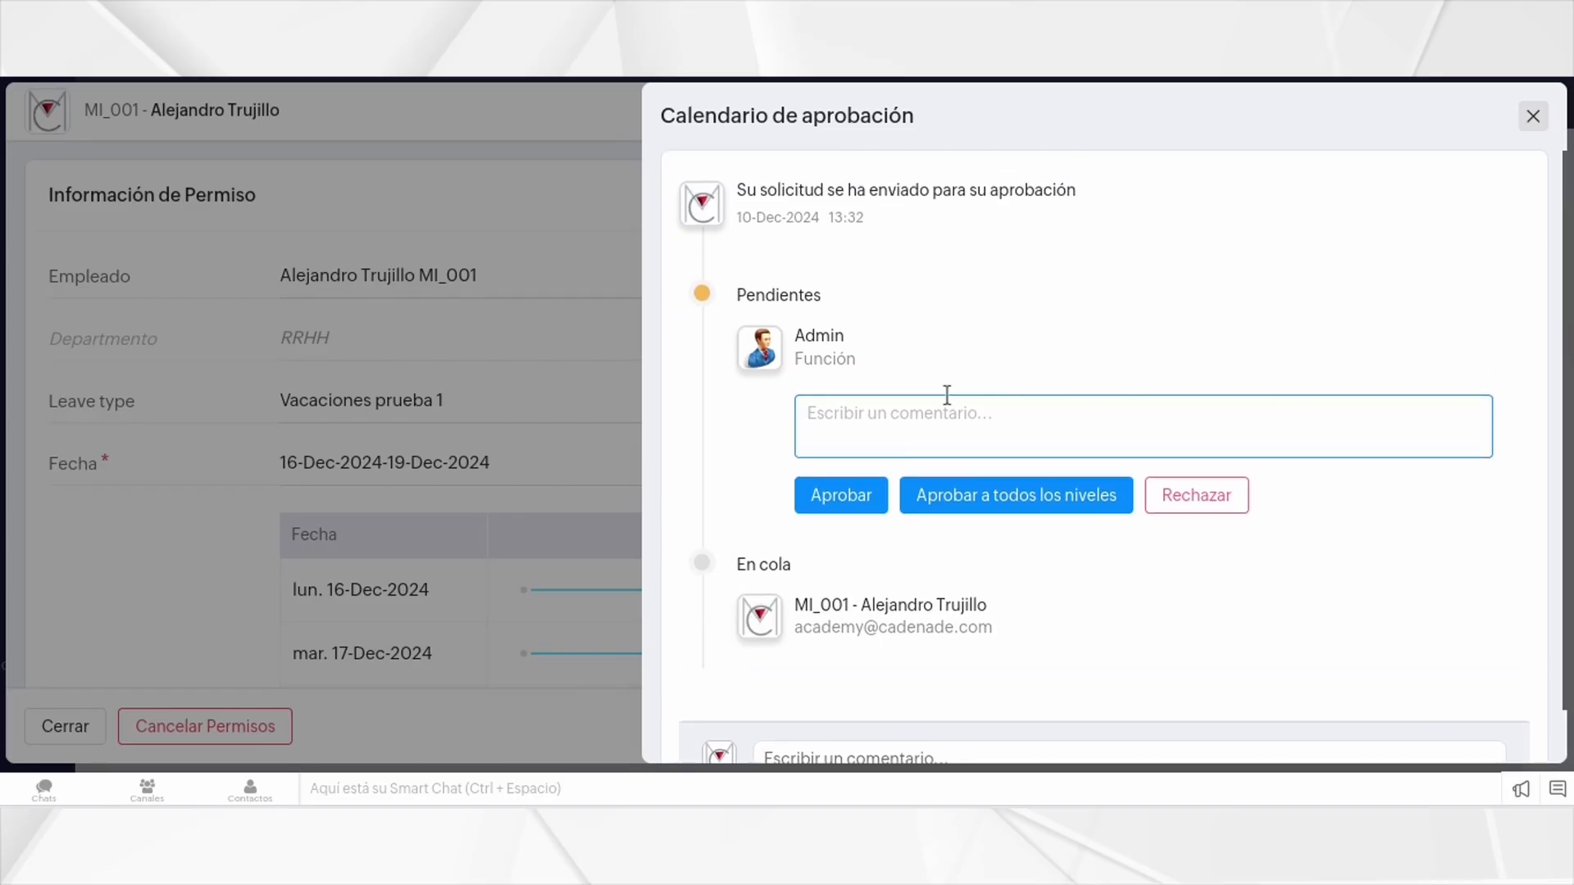
pyautogui.click(853, 508)
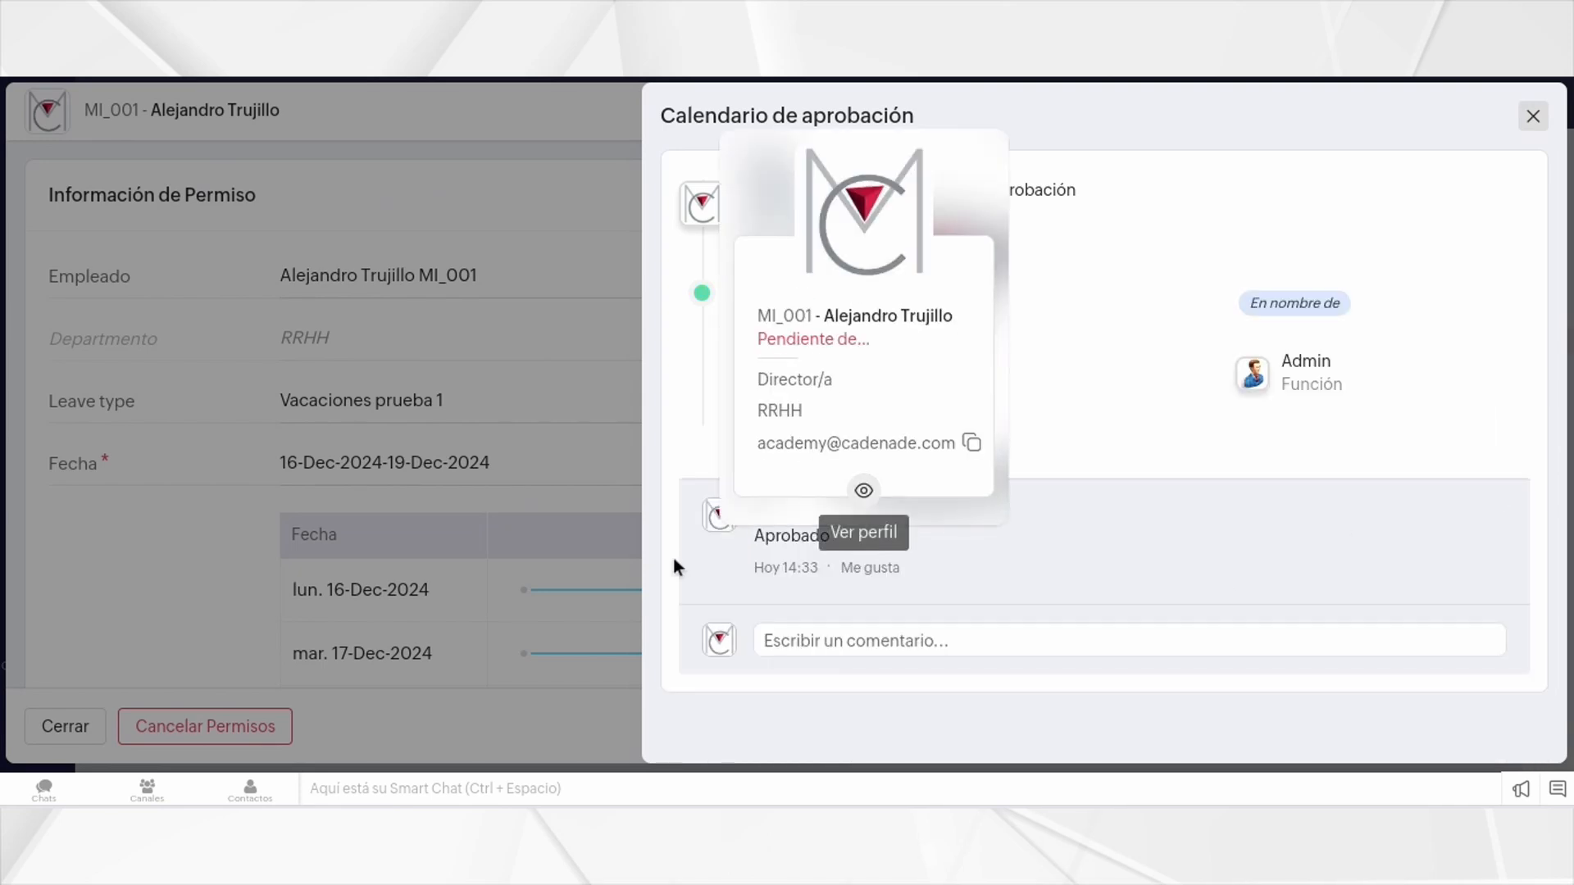
pyautogui.click(1533, 116)
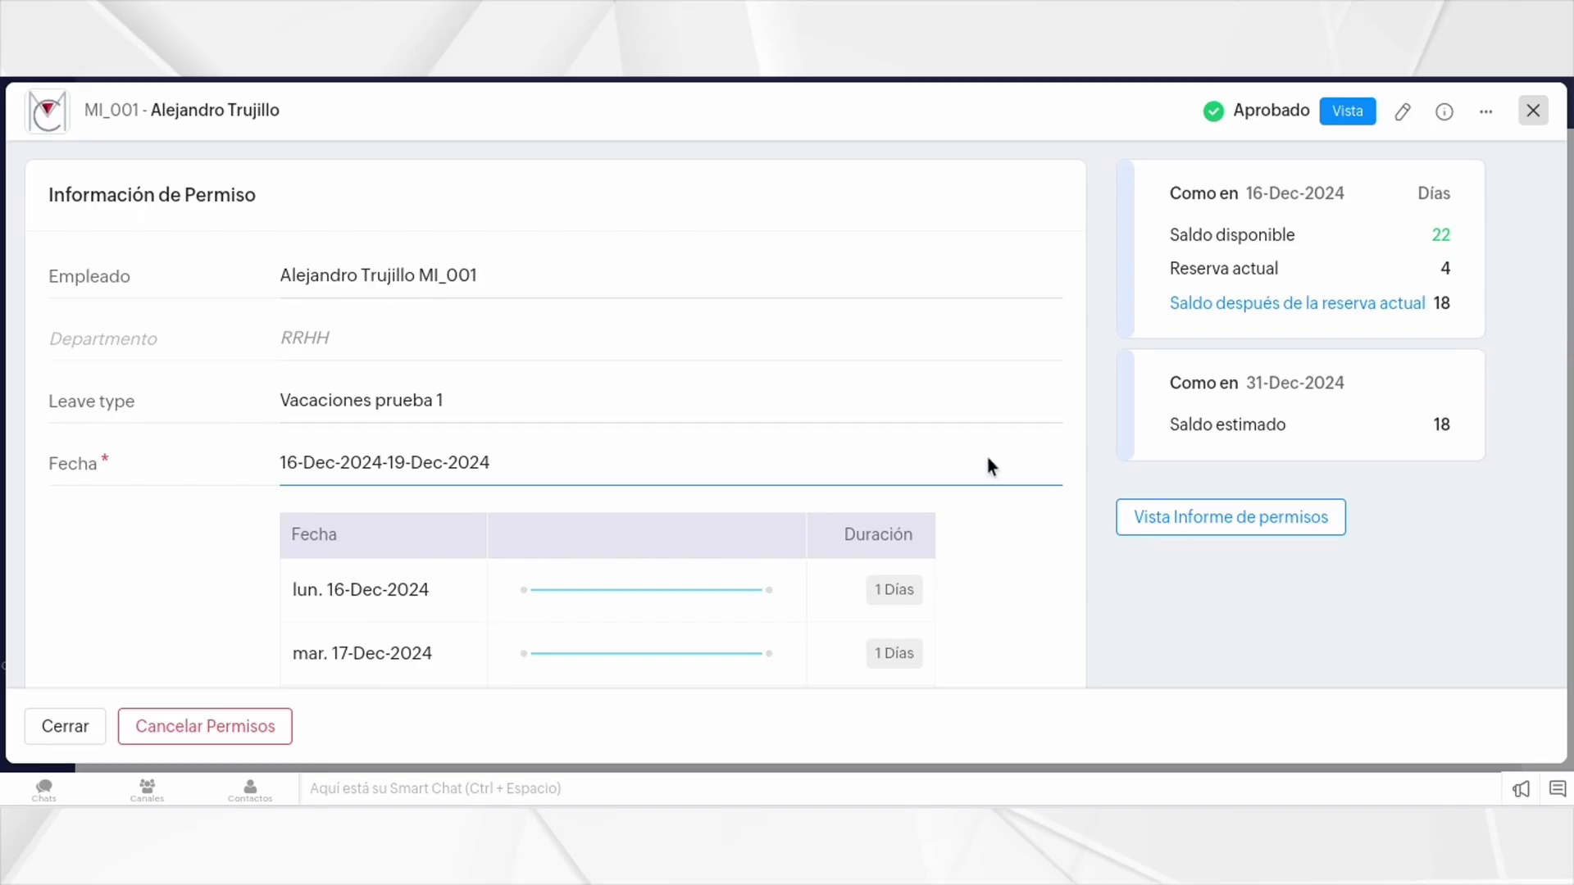
pyautogui.click(1534, 117)
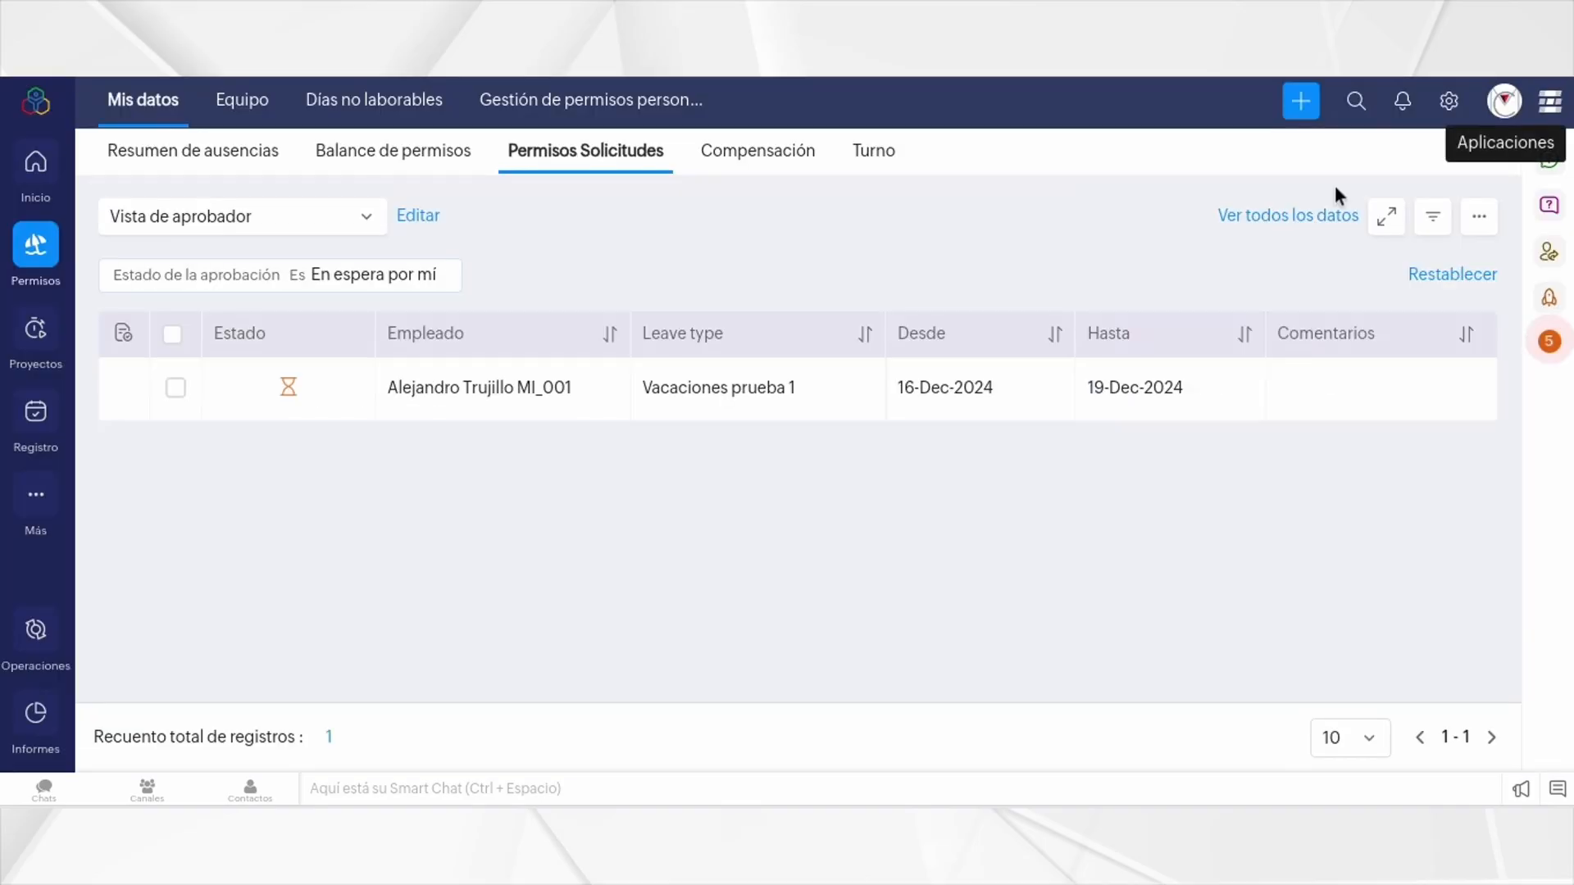
# Step: Examine the absence summary for the approval status of upcoming leave and the list of past leave
pyautogui.click(227, 163)
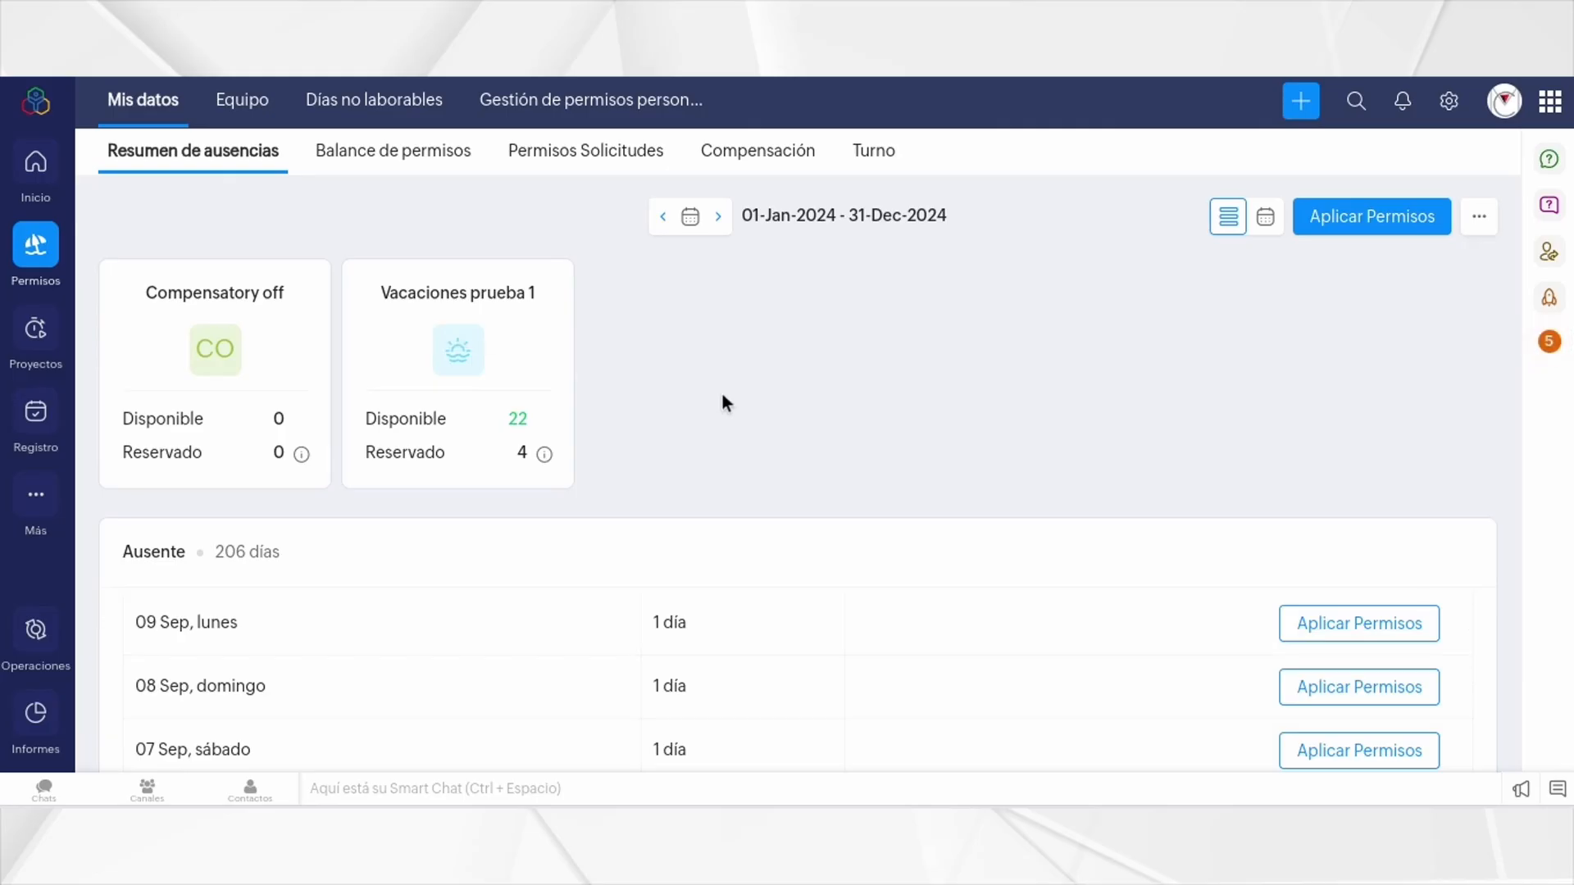
pyautogui.scroll(-5, 723, 398)
pyautogui.scroll(-3, 721, 393)
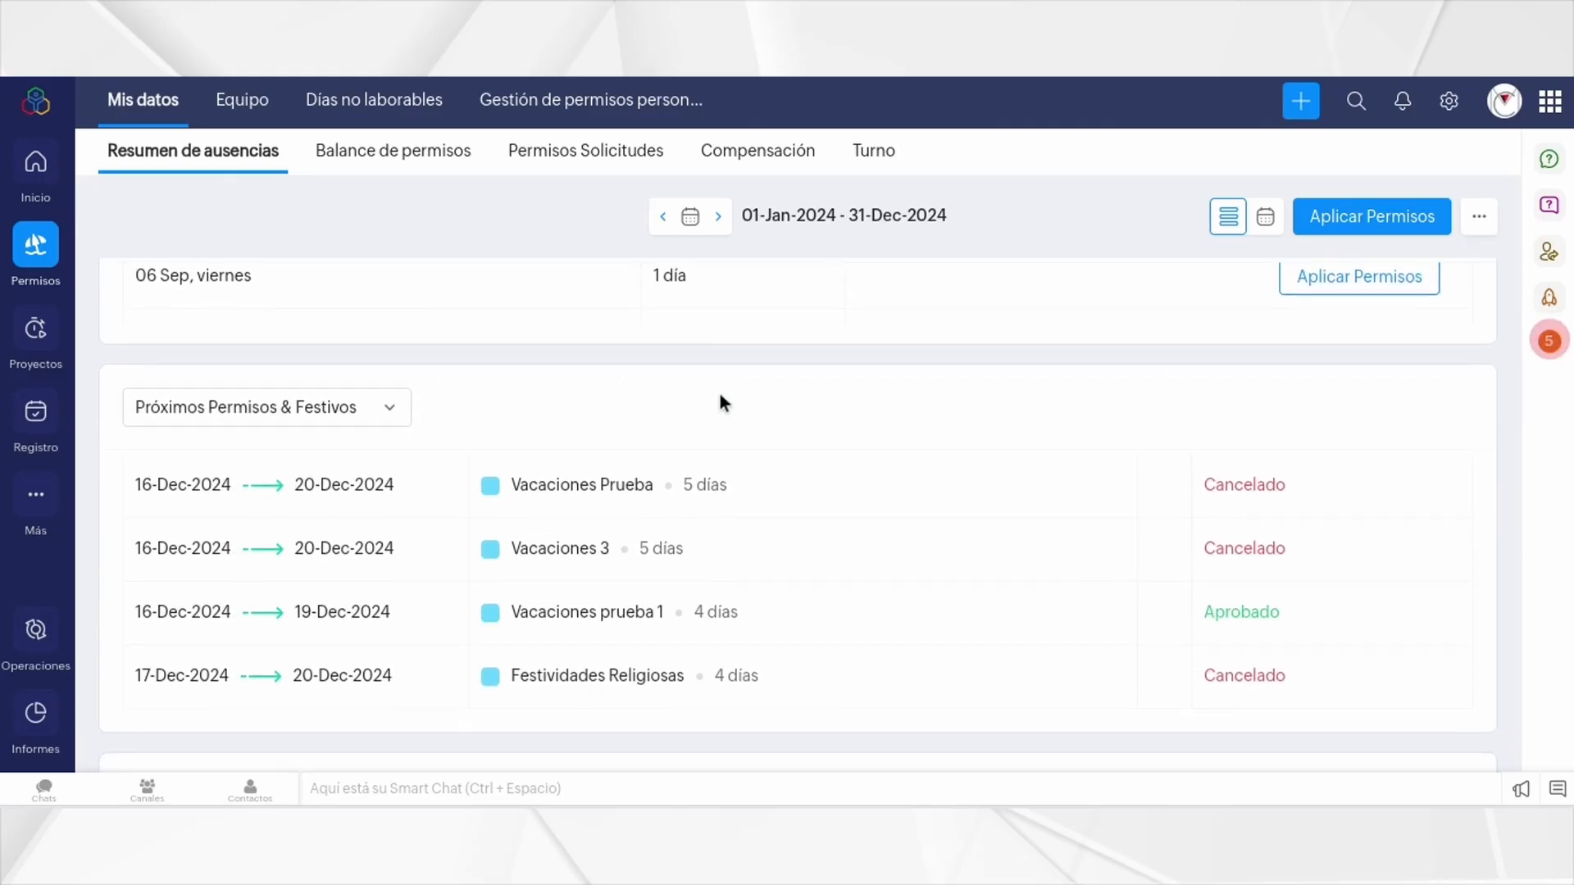
pyautogui.scroll(-2, 706, 409)
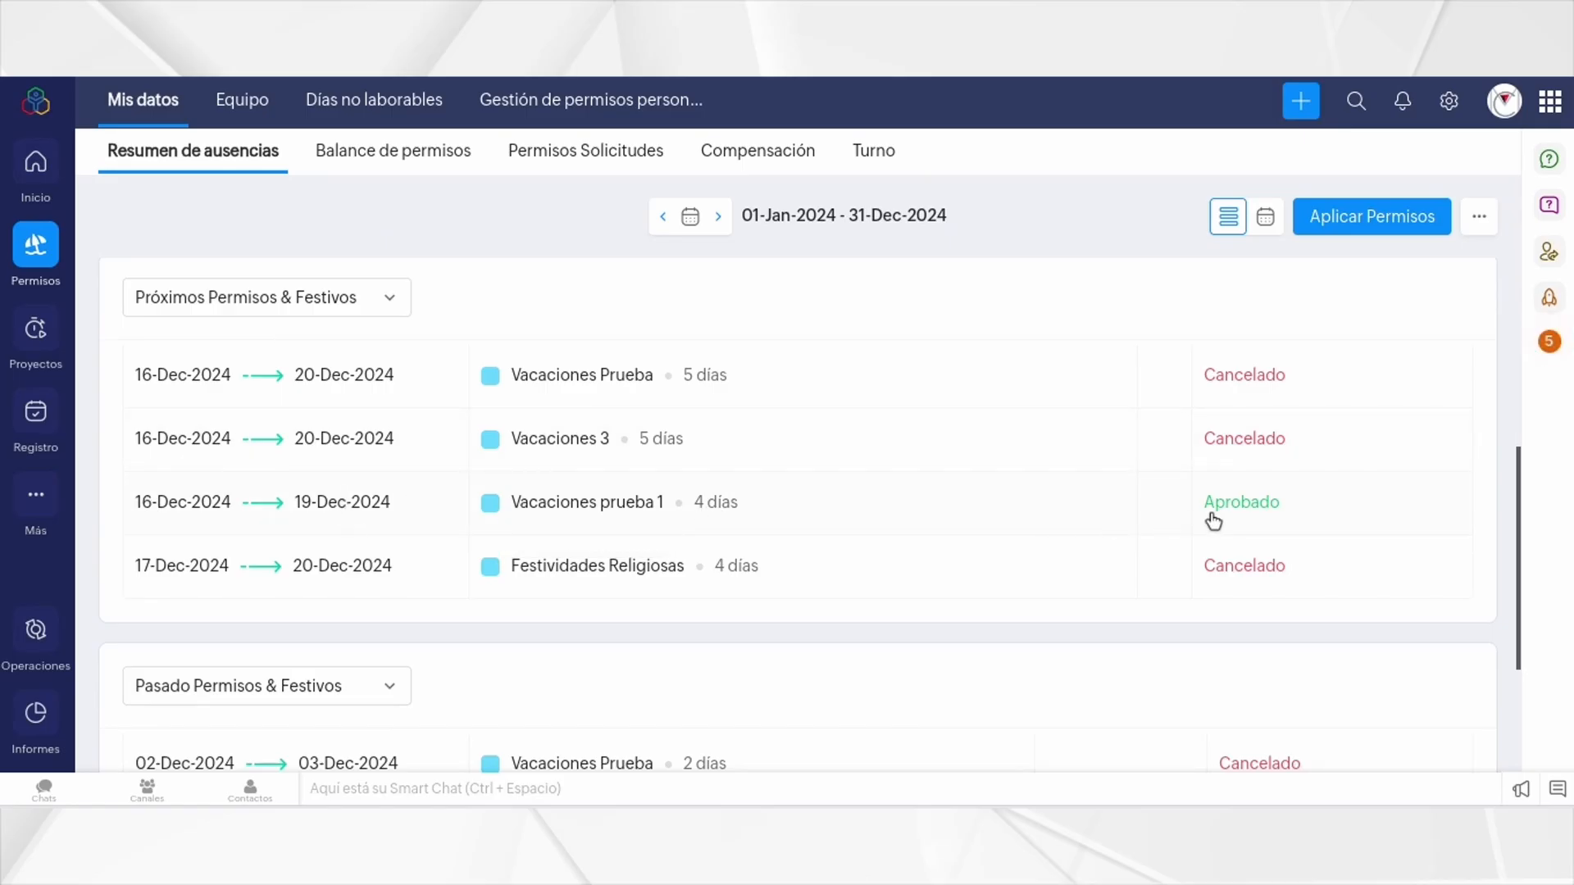
pyautogui.scroll(-4, 921, 574)
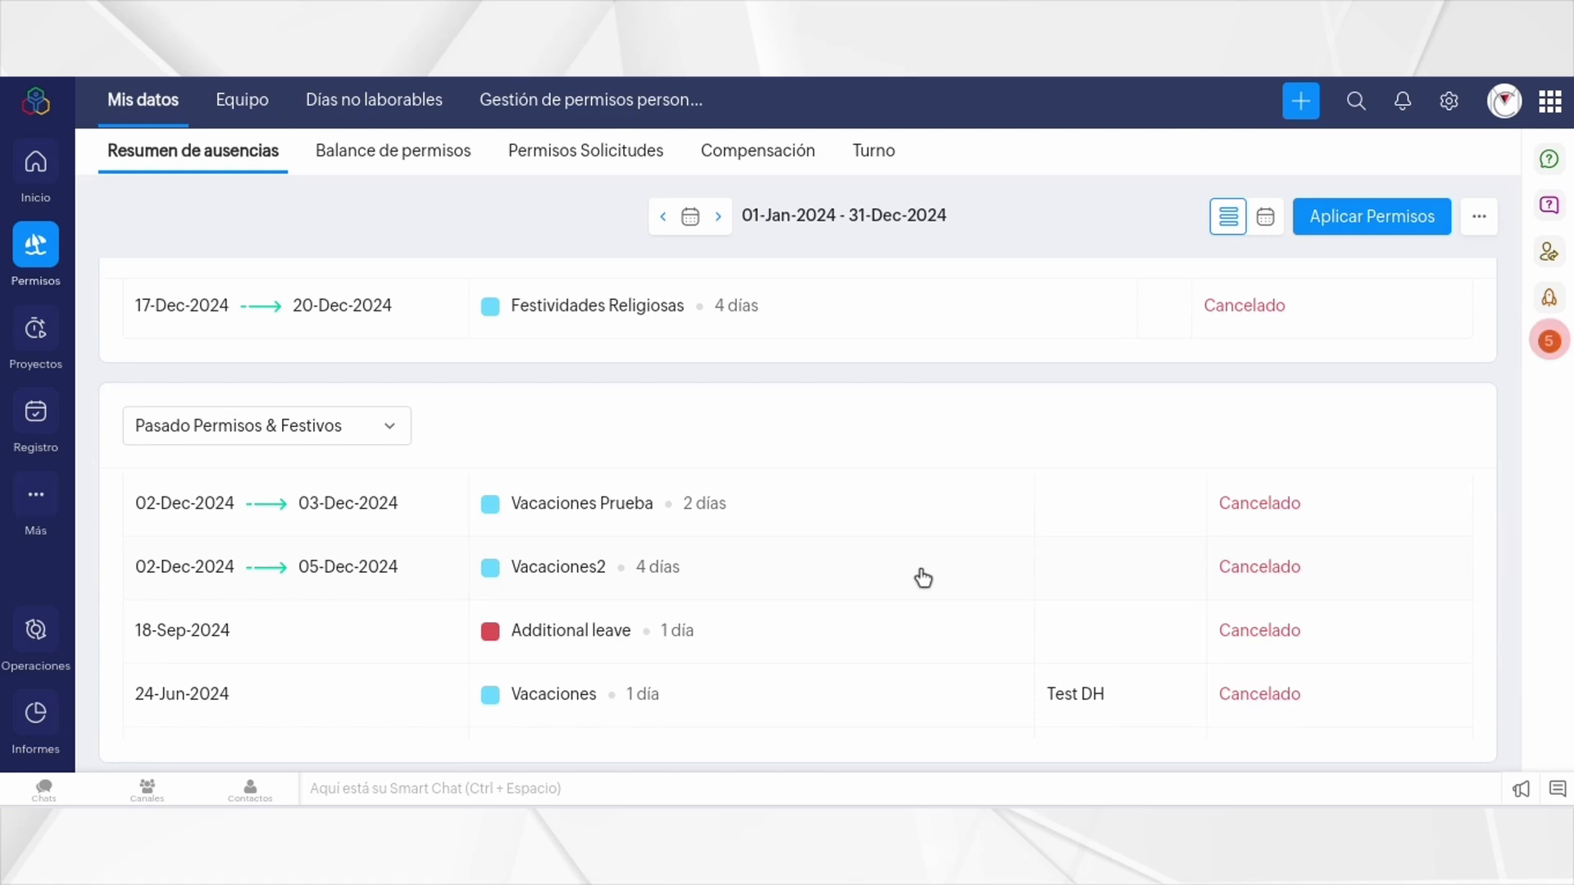
pyautogui.scroll(1, 921, 578)
pyautogui.scroll(10, 921, 580)
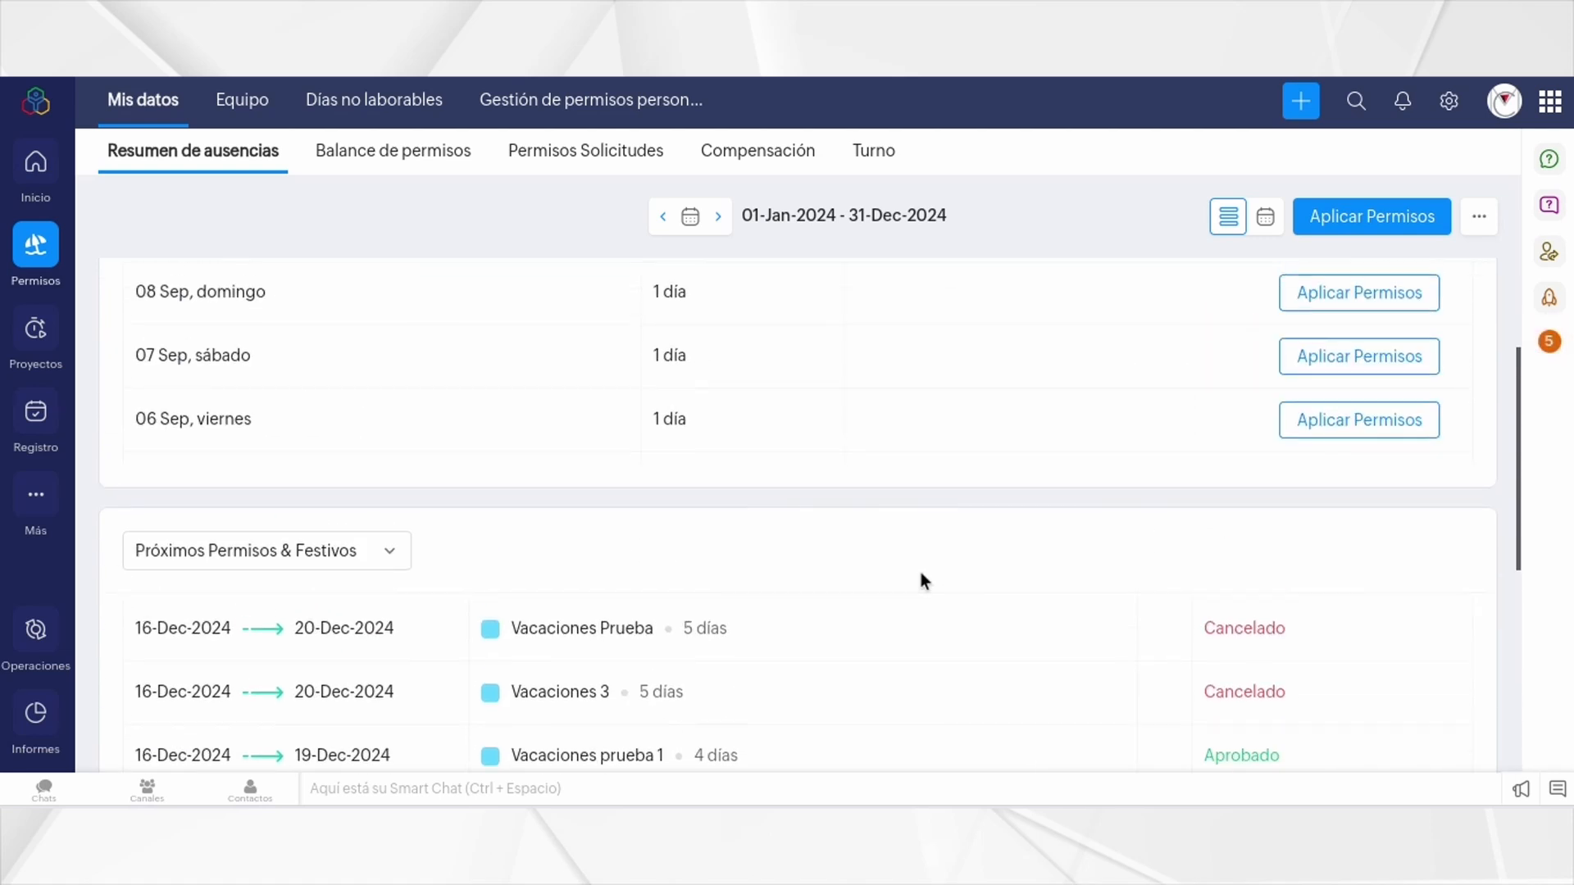